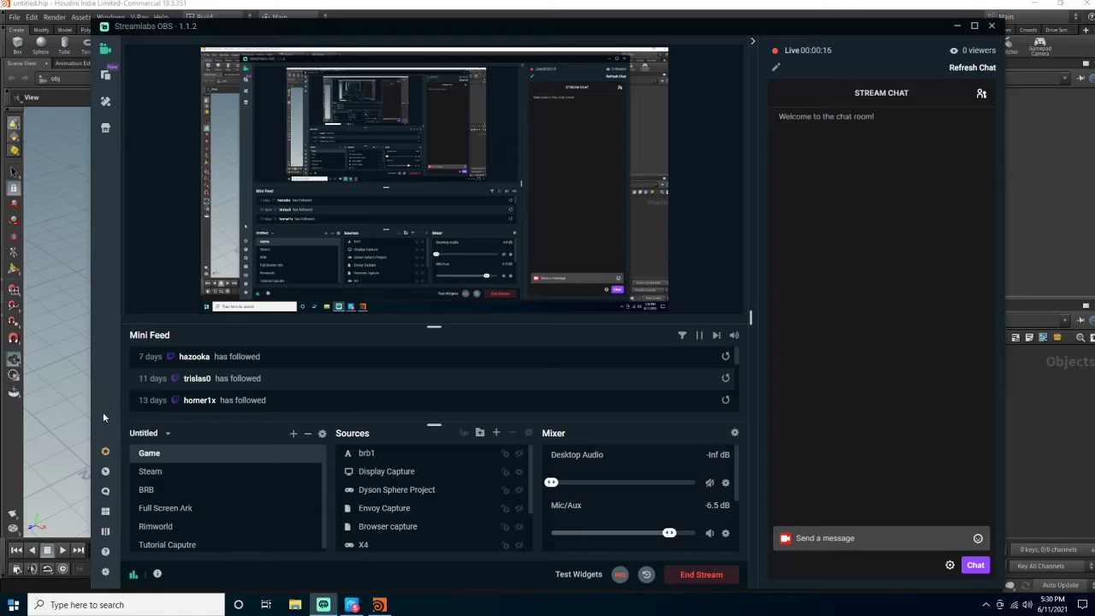
- Switch to Houdini, add a Geometry object to the empty scene network and go inside it
left_click(368, 458)
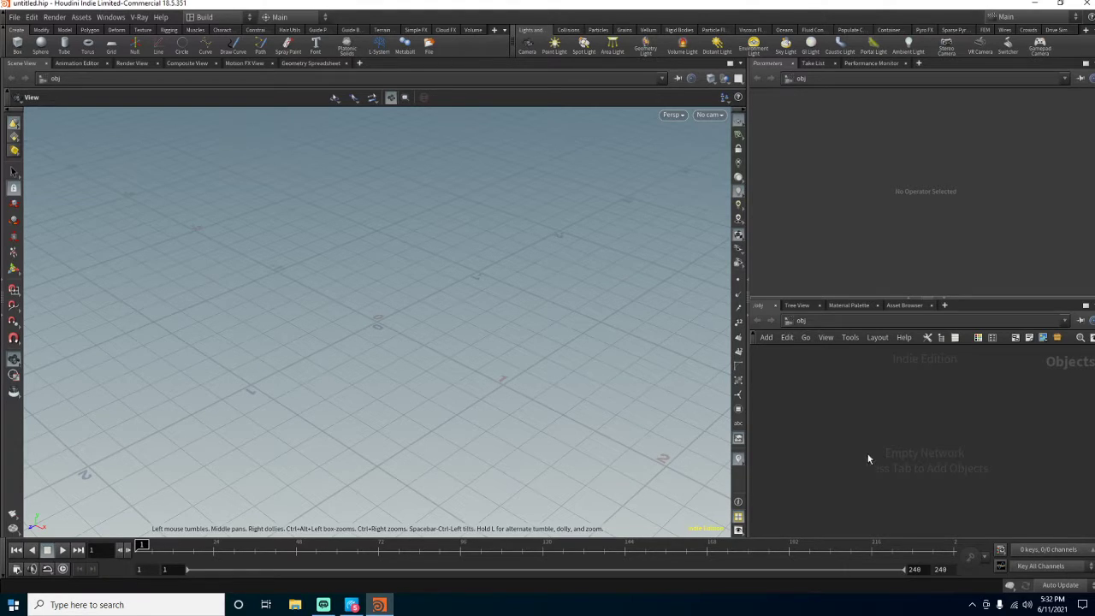
key("Tab")
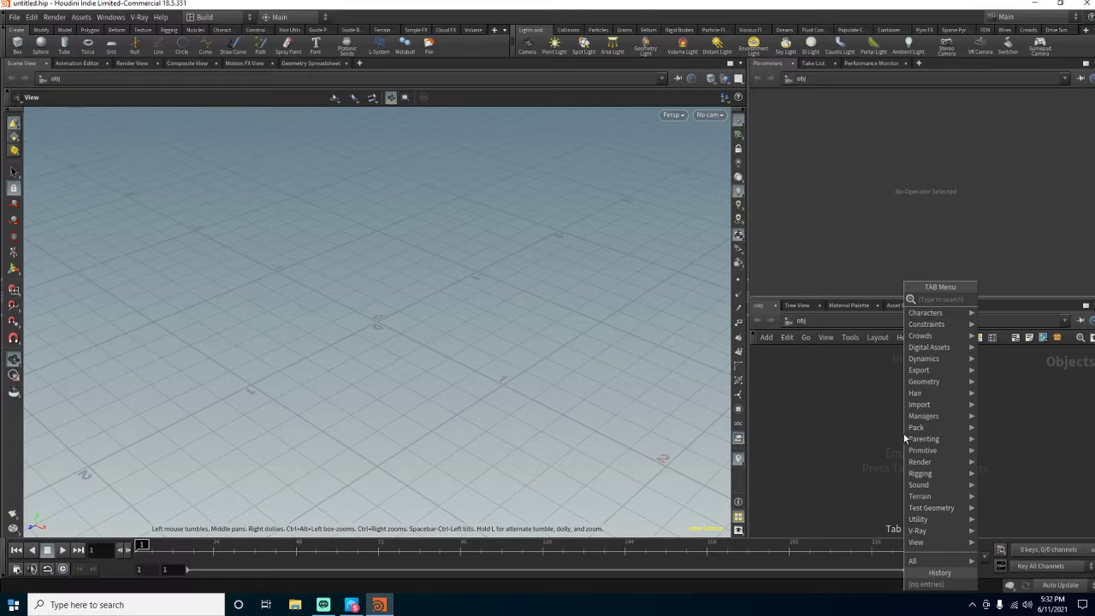
type("a")
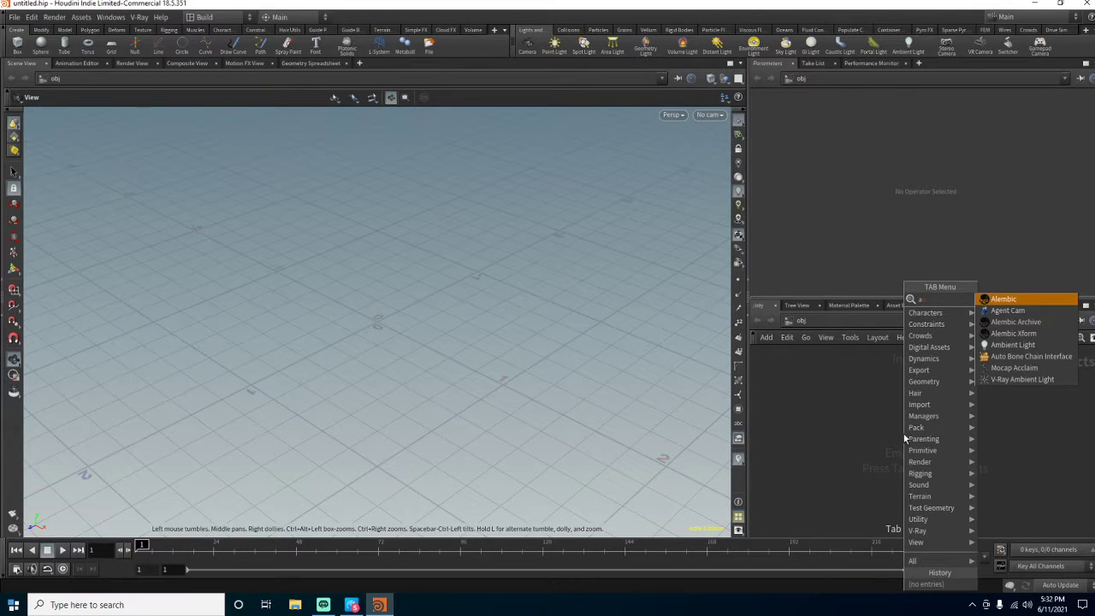
key("BackSpace")
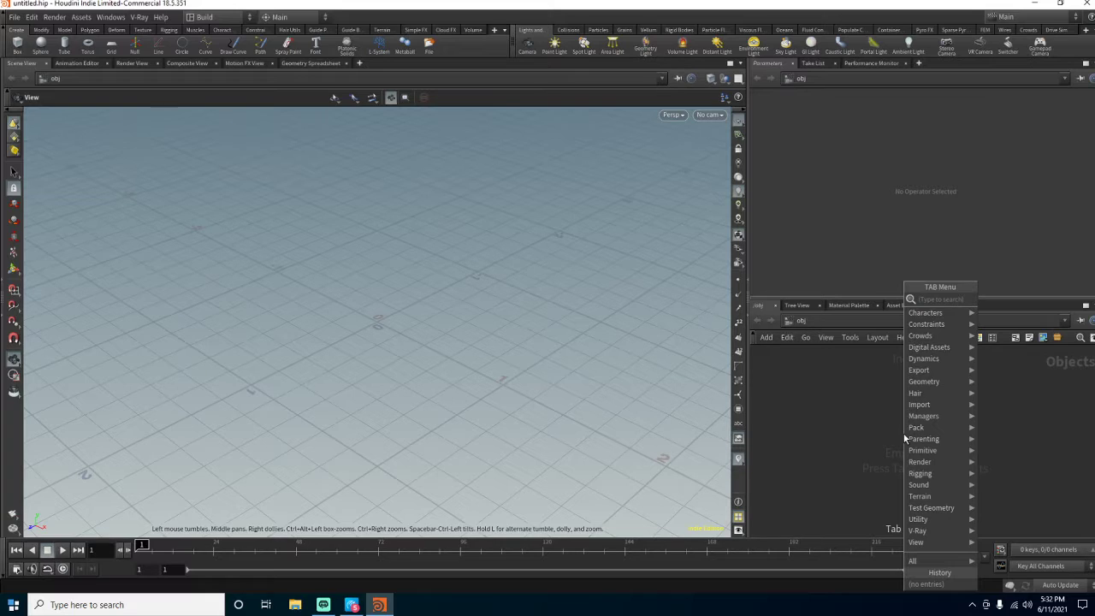
type("geo")
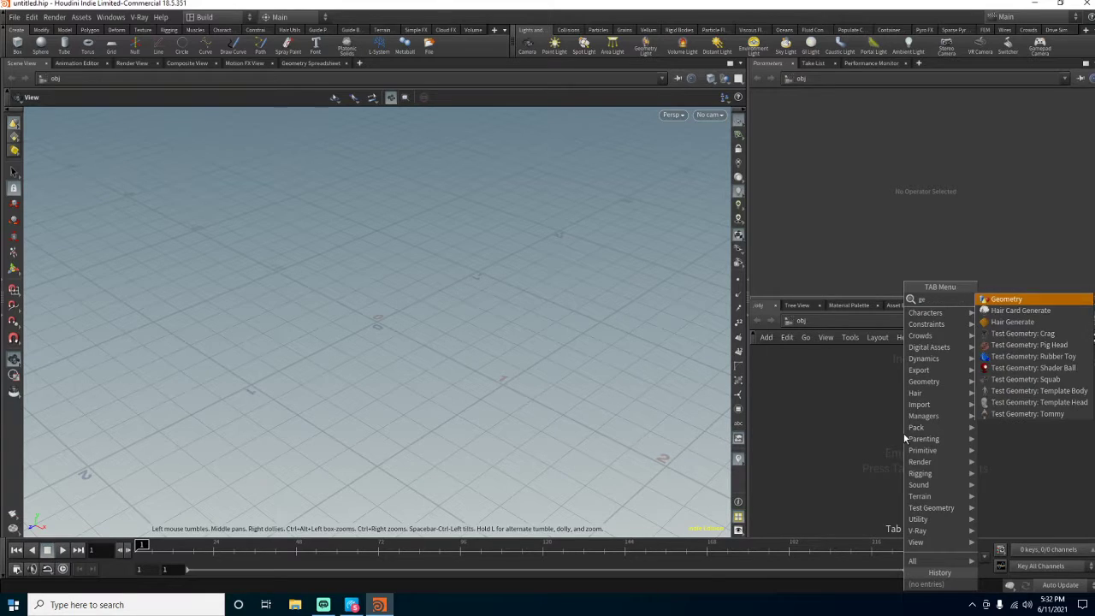
key("Return")
left_click(904, 435)
double_click(903, 434)
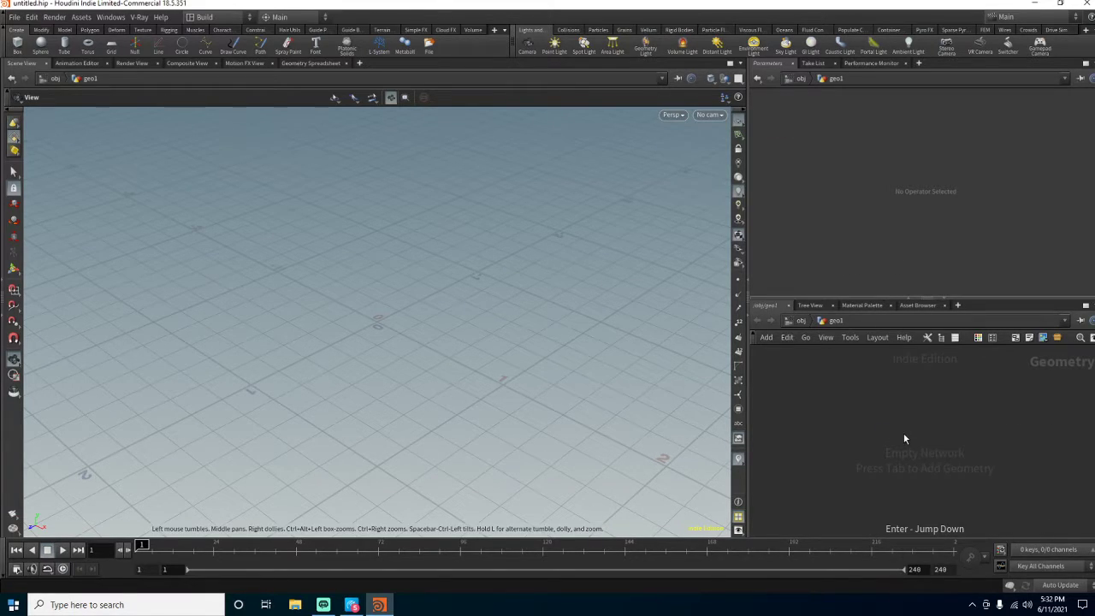
- Add a Circle node to the geometry network and set its orientation to ZX Plane
key("Tab")
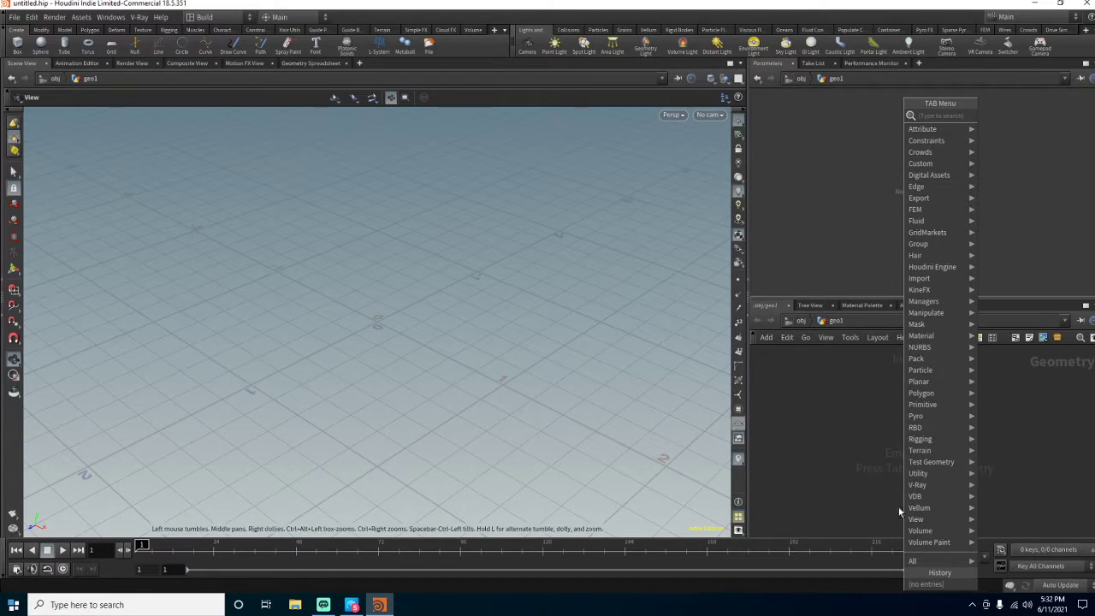
type("ci")
key("Return")
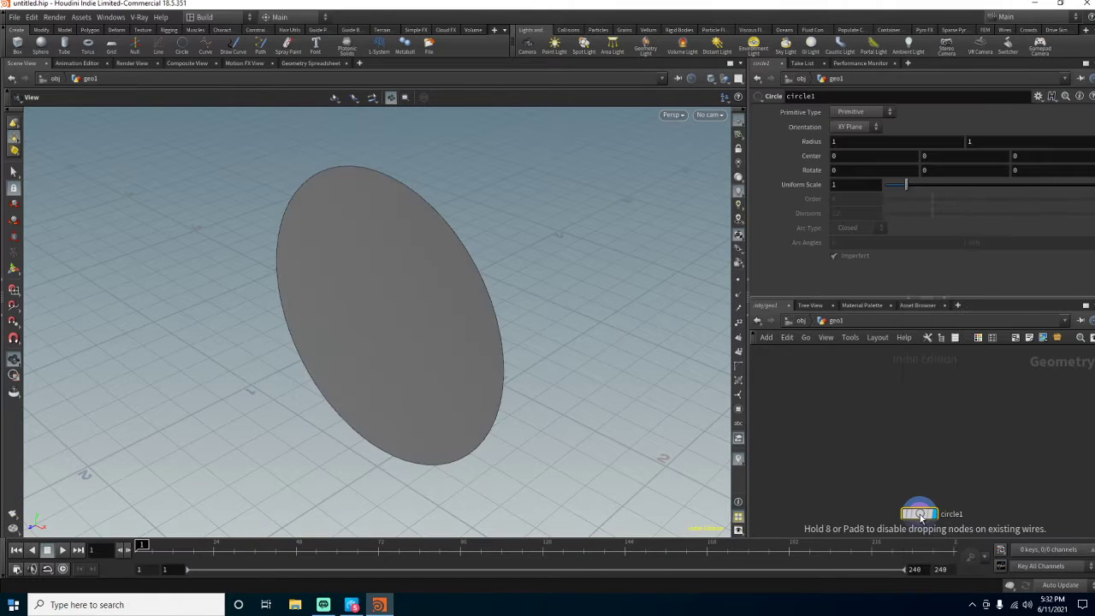
left_click(907, 425)
left_click(856, 127)
left_click(858, 147)
left_click(860, 128)
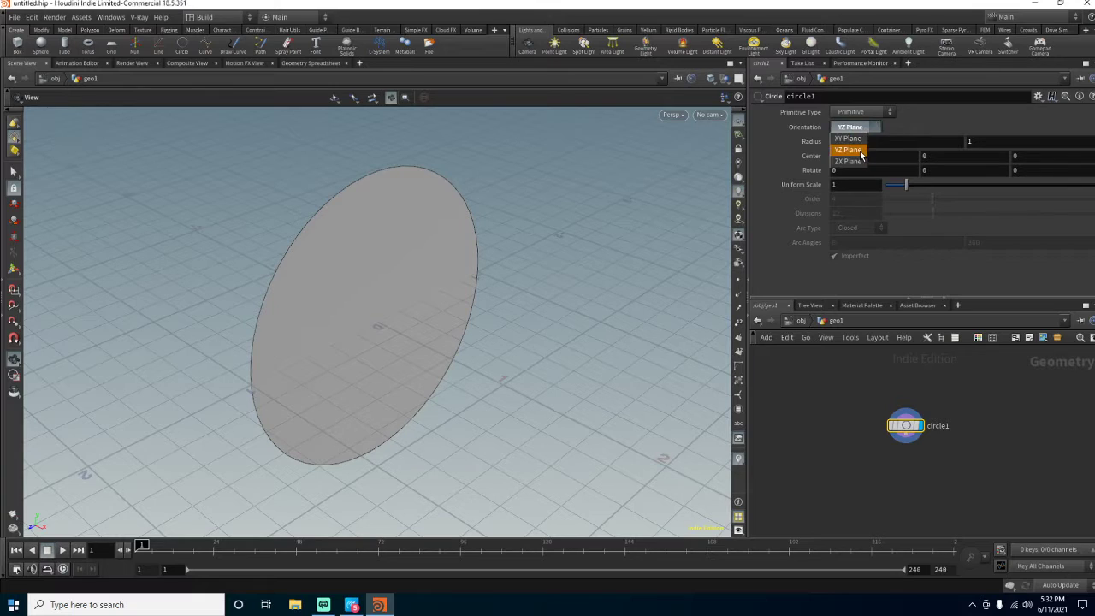
left_click(857, 159)
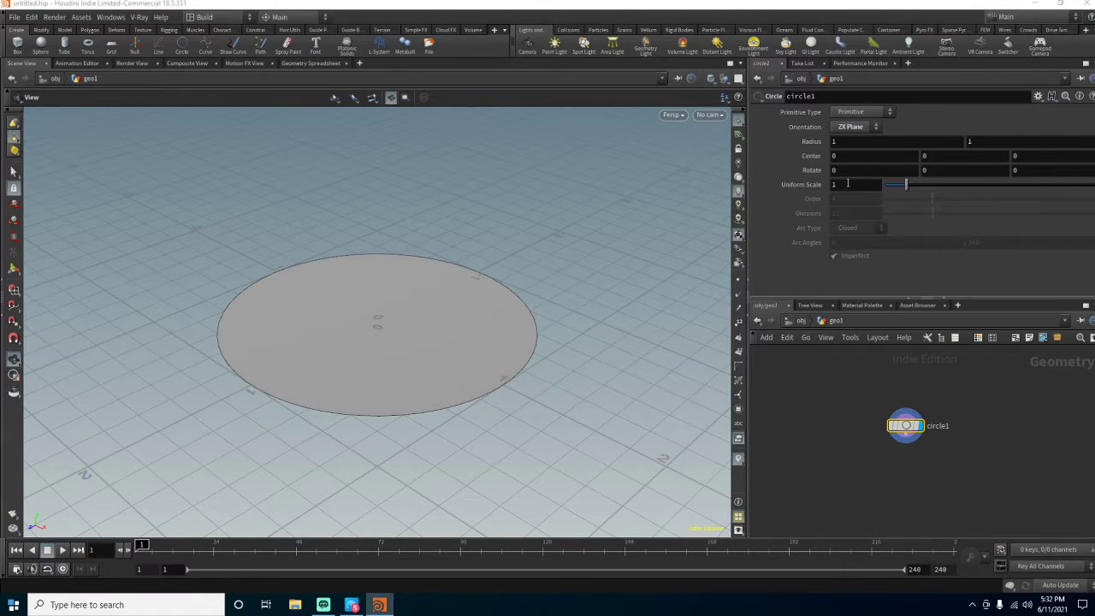
- Set the circle's primitive type to Polygon with 50 divisions
left_click(852, 112)
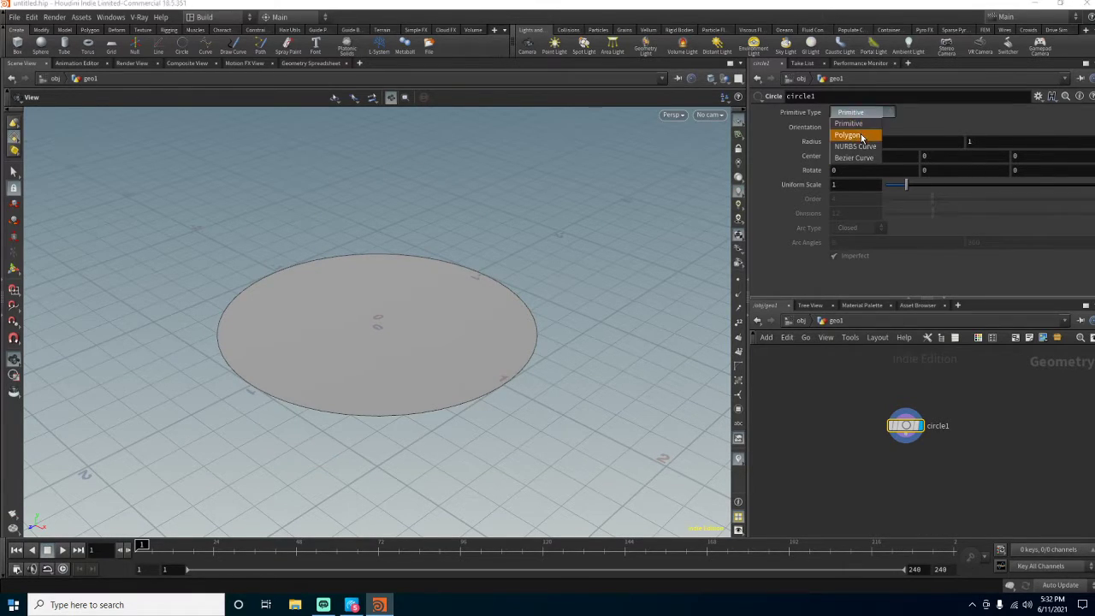
left_click(851, 128)
left_click_drag(851, 213, 801, 214)
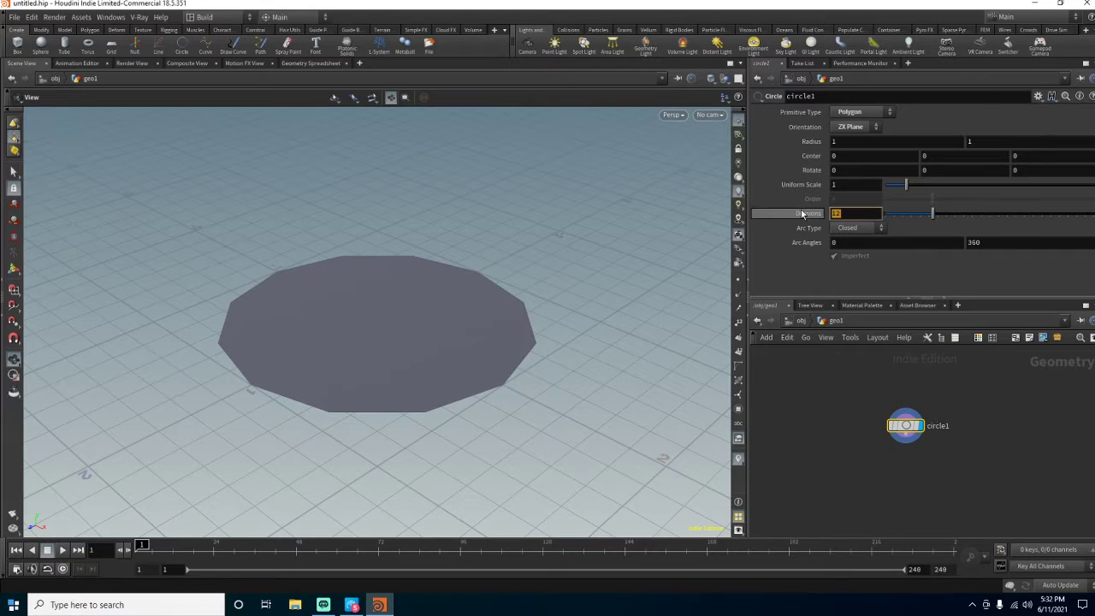
type("50")
key("Return")
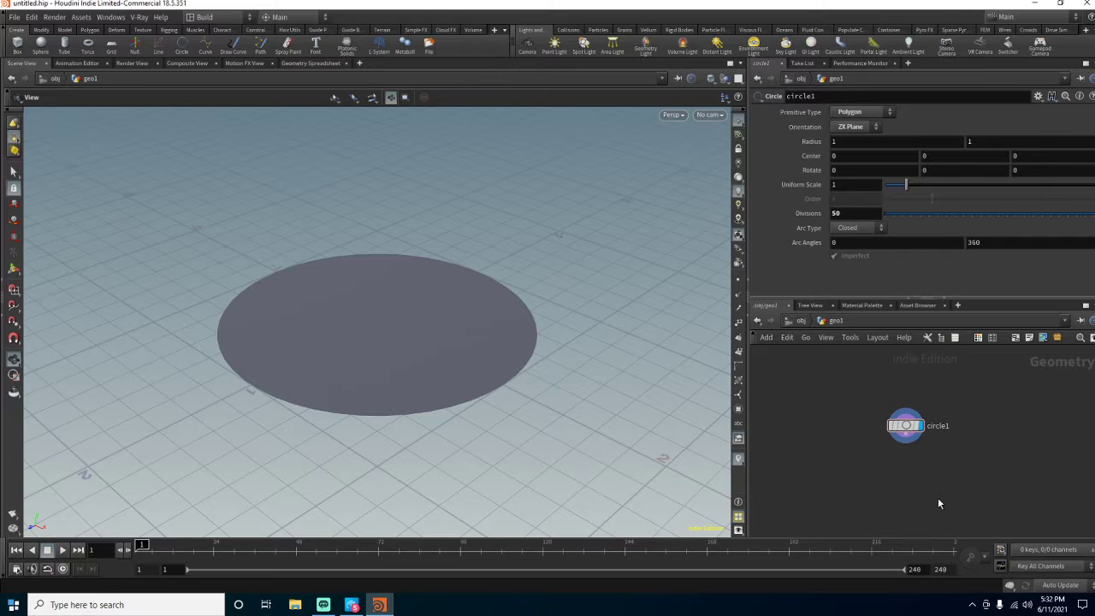
key("Tab")
type("aw")
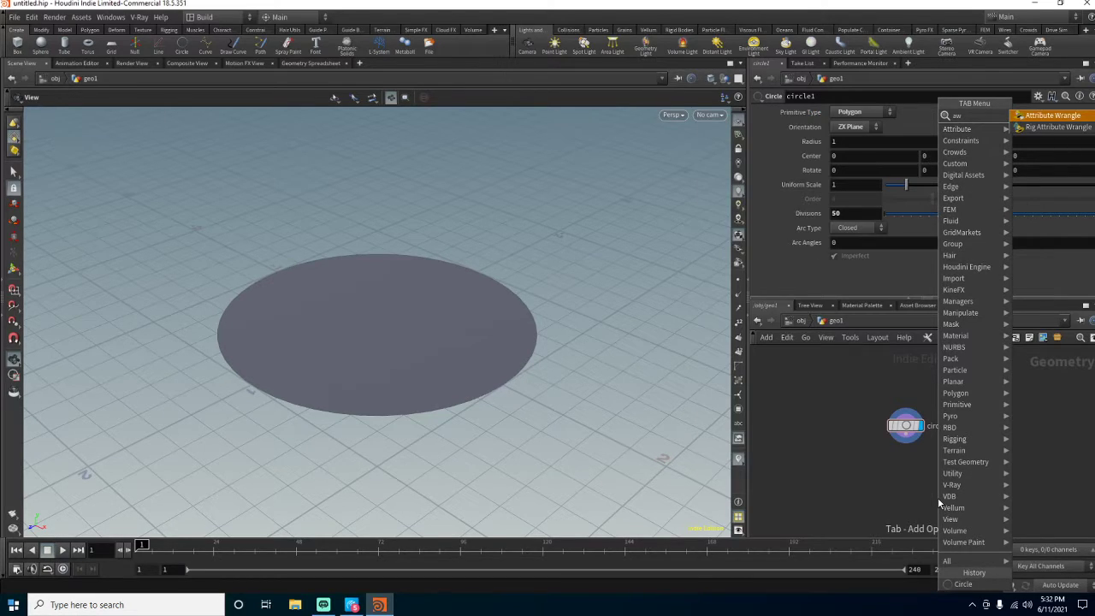
key("Return")
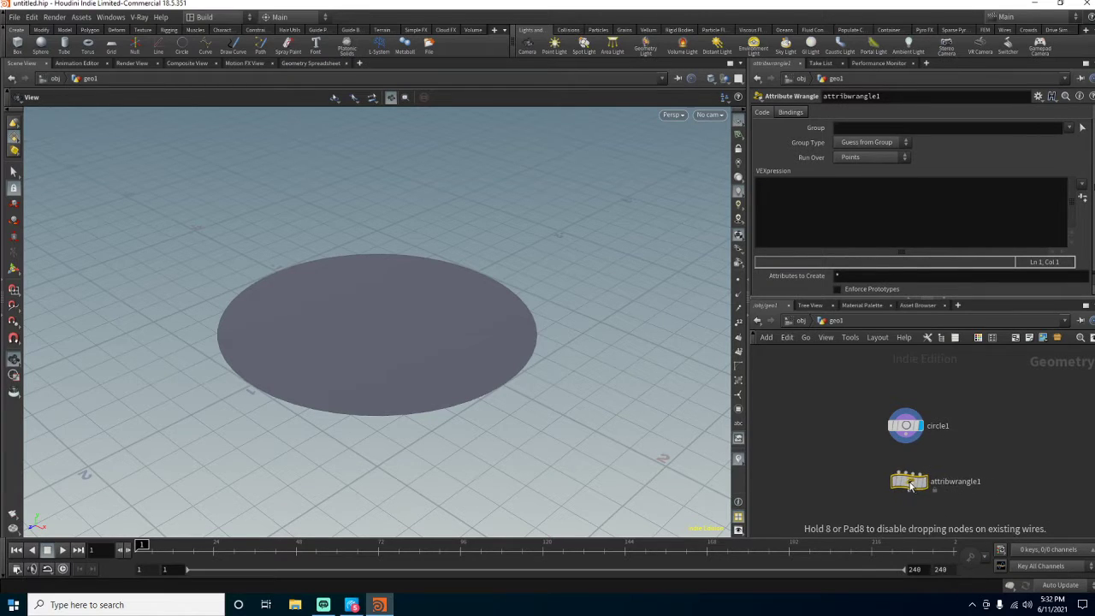
key("Delete")
- Add a PolyFrame node directly below the circle node and connect the circle's output to it
key("Tab")
type("p")
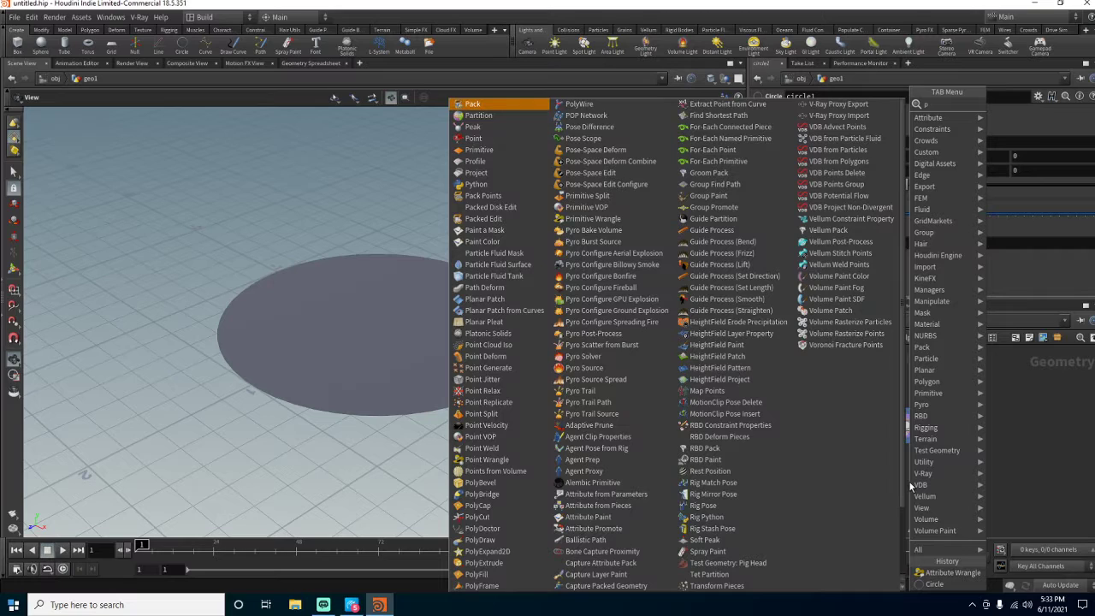
type("f")
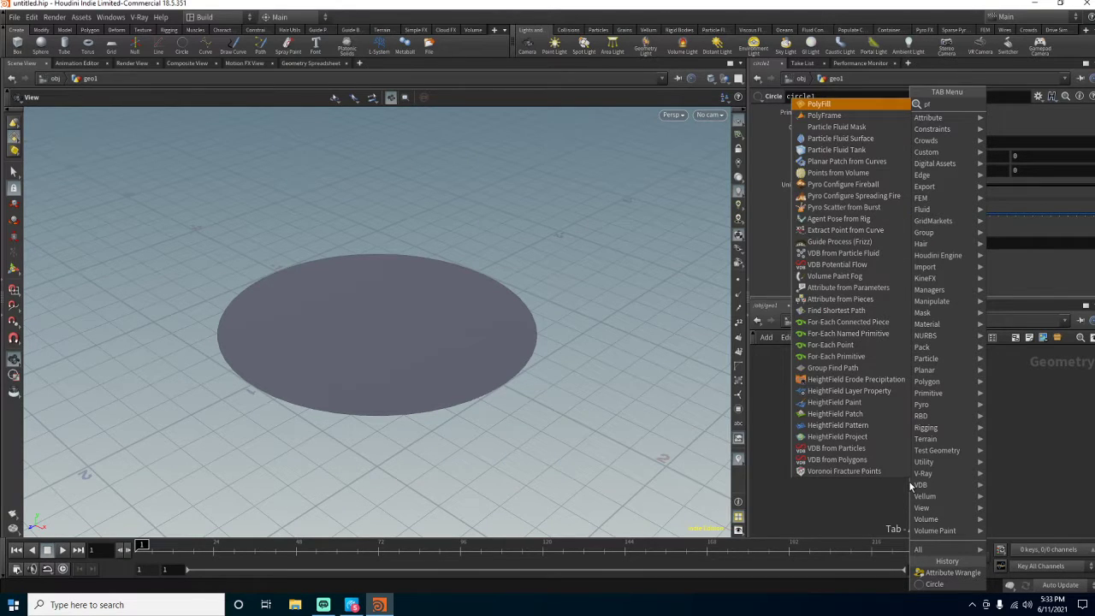
key("Down")
key("Return")
left_click(906, 480)
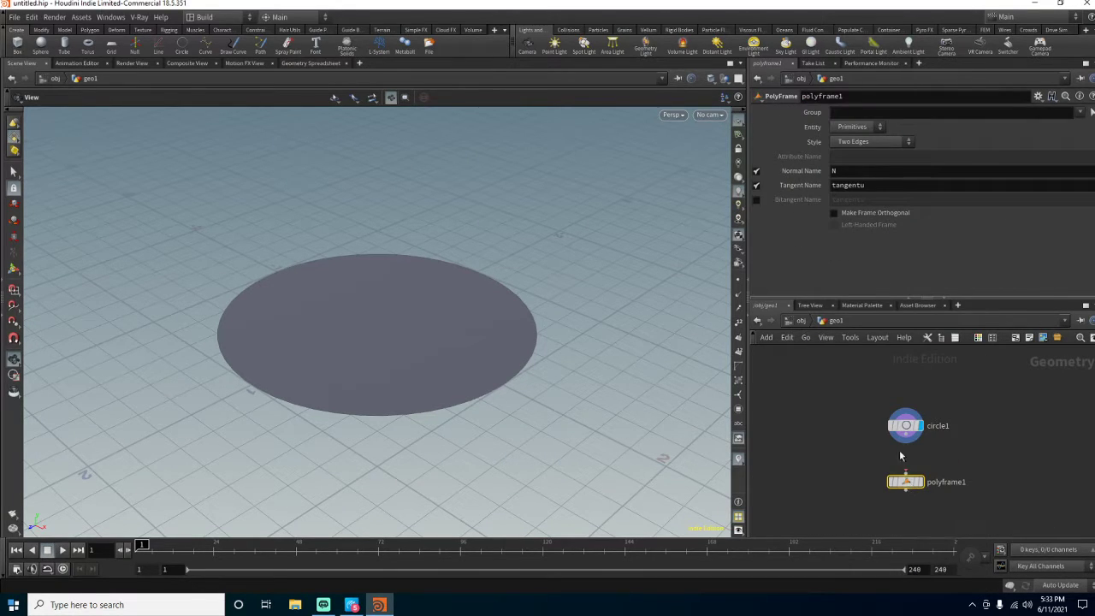
left_click(906, 475)
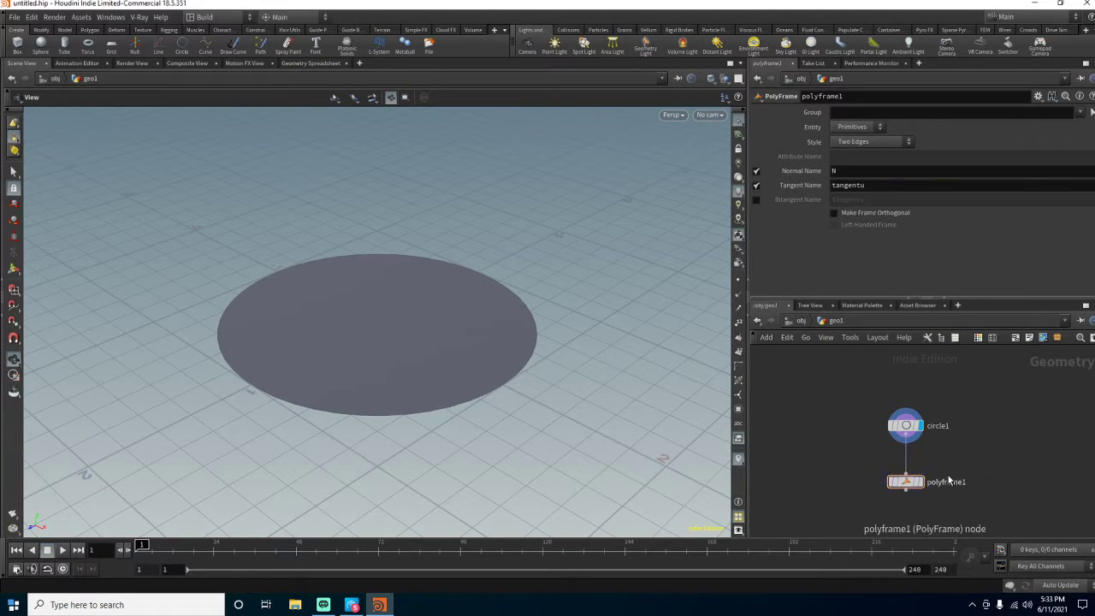
left_click_drag(907, 481, 907, 465)
key("Tab")
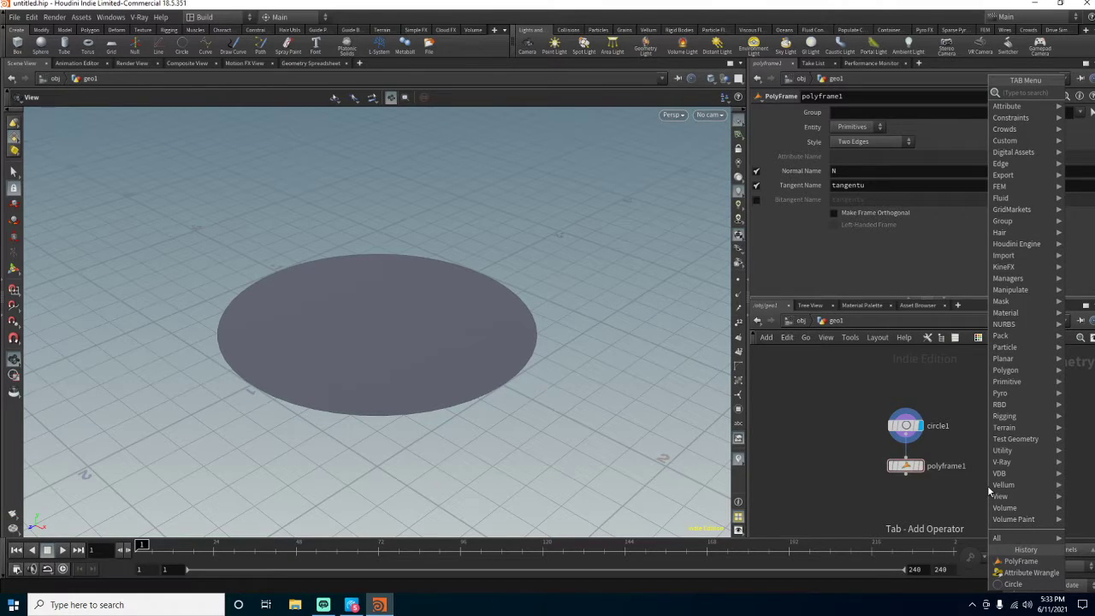
type("aw")
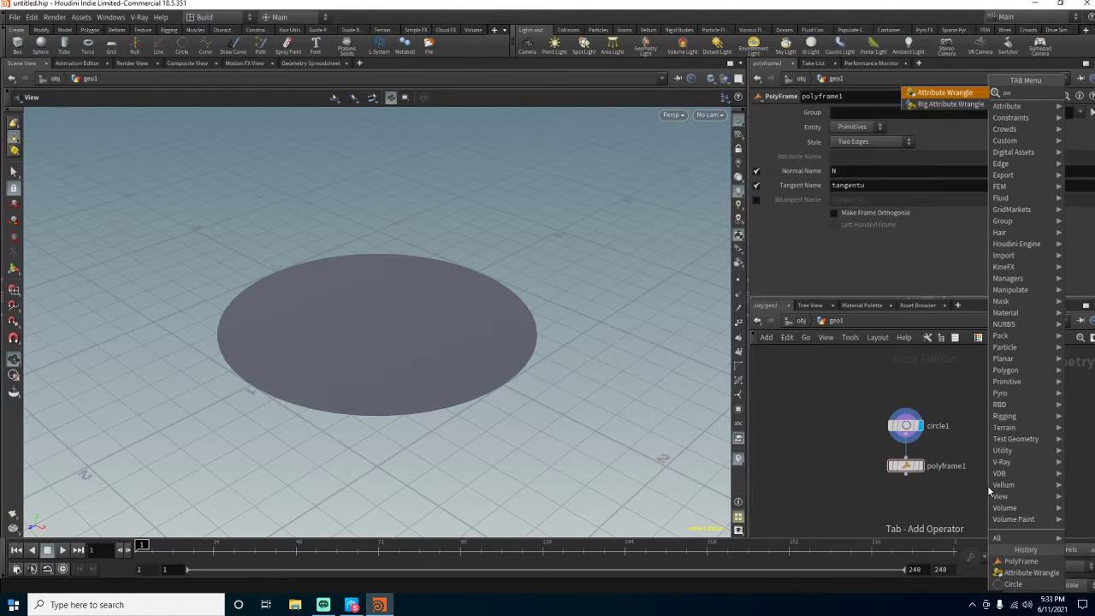
key("BackSpace")
key("BackSpace")
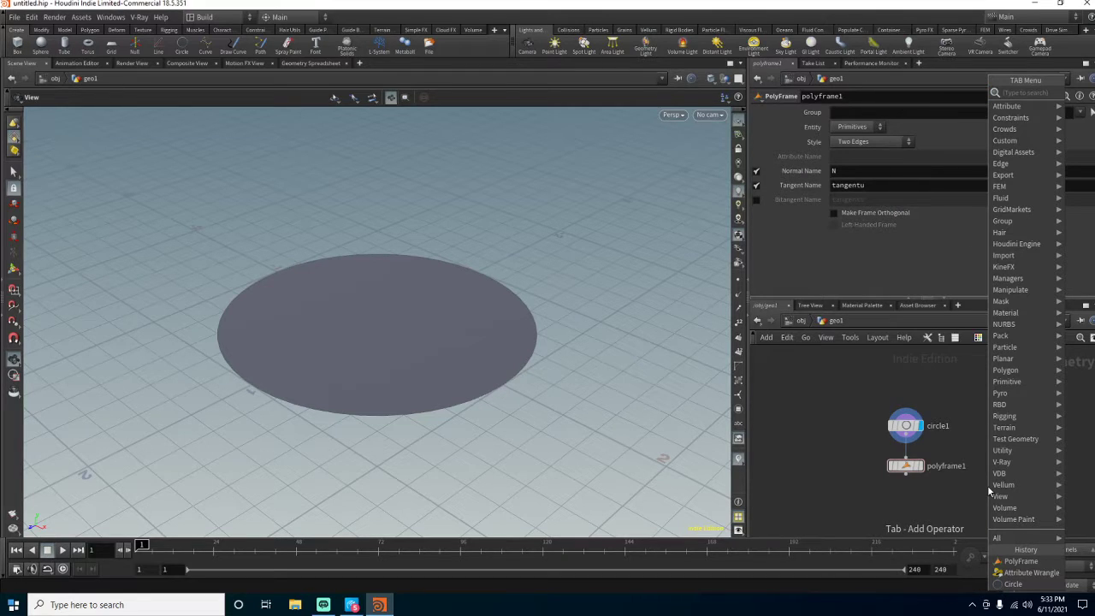
type("vis")
key("Return")
left_click(989, 491)
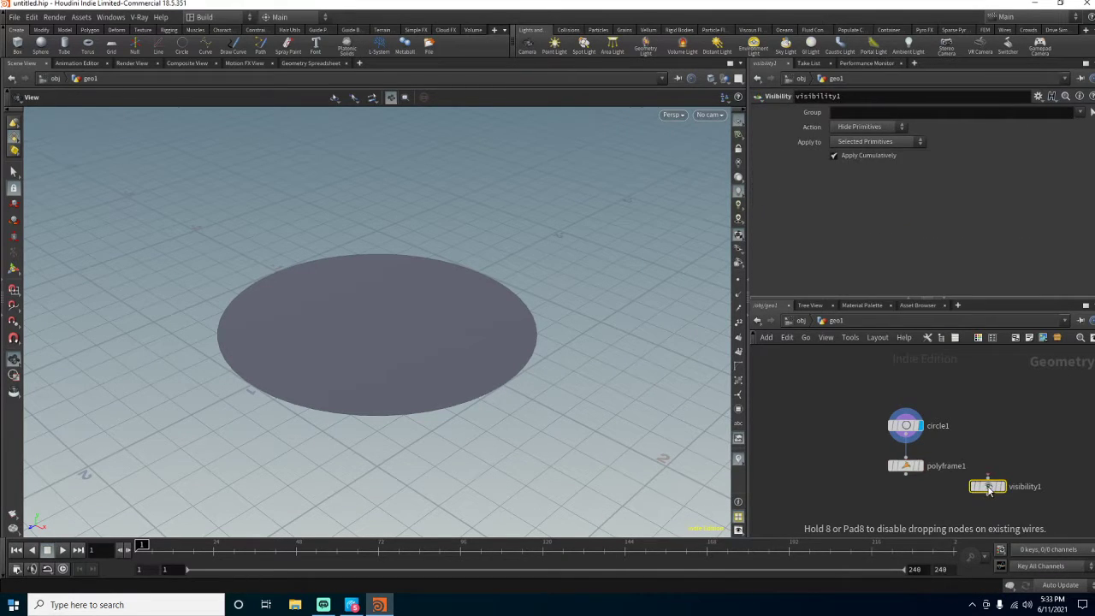
key("Delete")
- Add a Visualize node beside the PolyFrame node and feed it from the PolyFrame output
key("Tab")
type("visu")
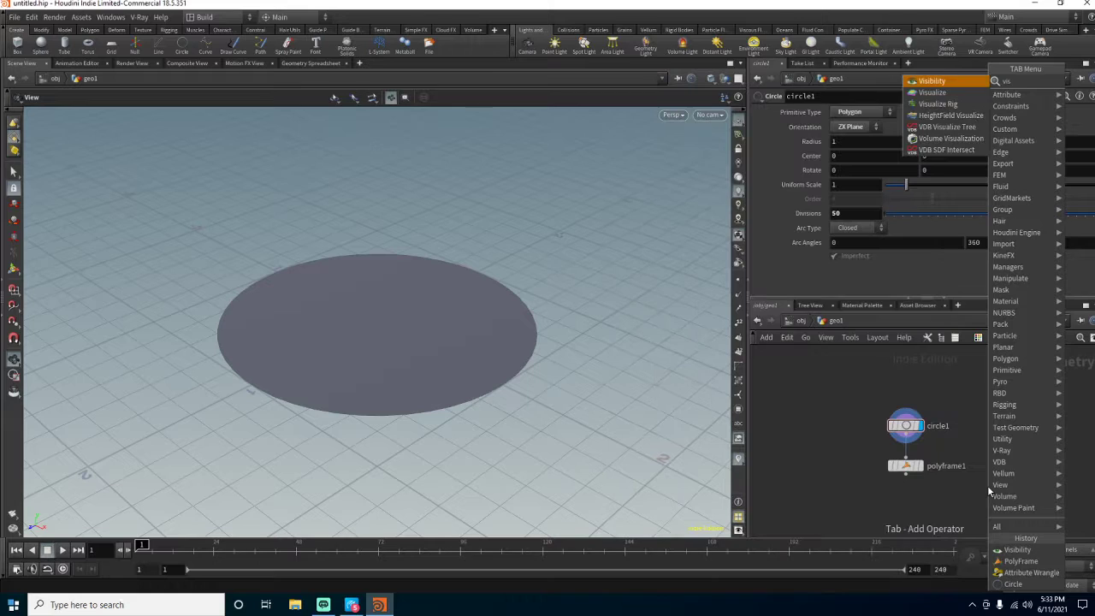
key("Return")
left_click(988, 485)
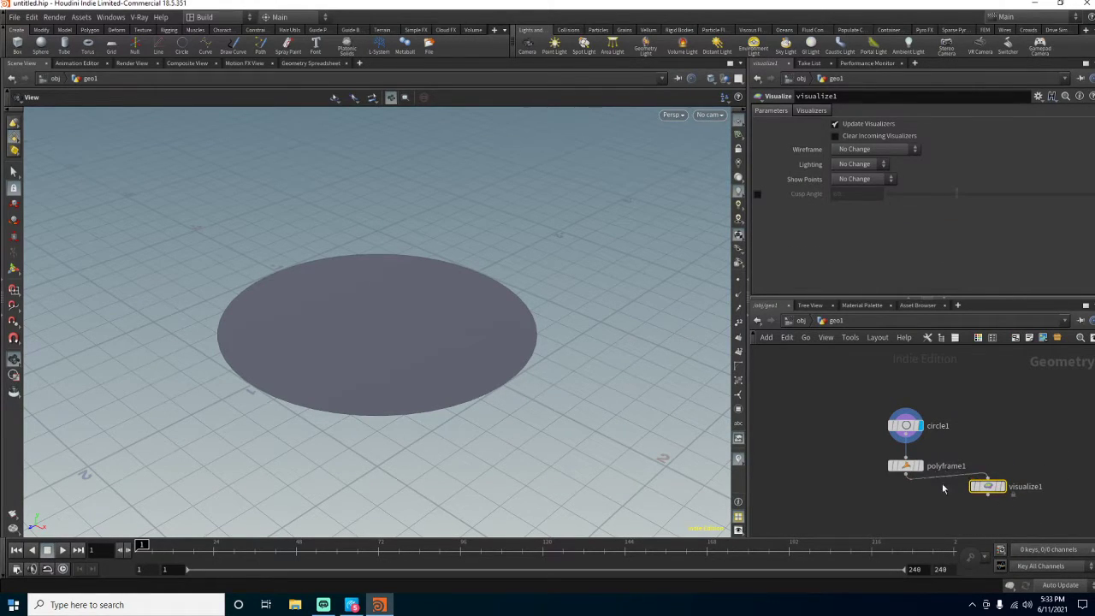
left_click_drag(986, 486, 988, 497)
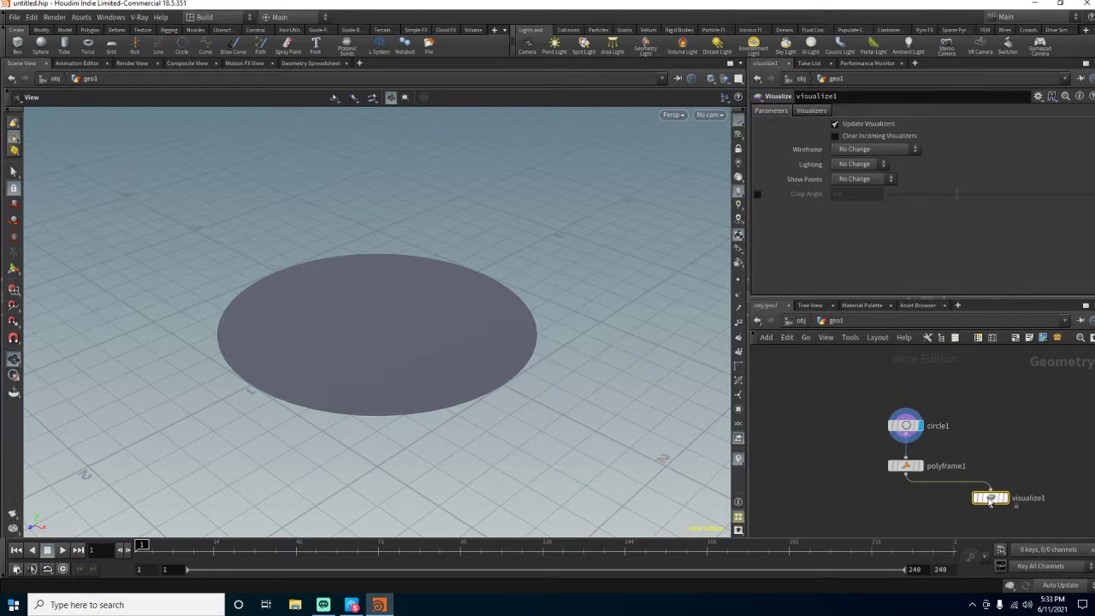
- Set the PolyFrame's normal, tangent and bitangent names to v, leaving only the normal output enabled
left_click(907, 465)
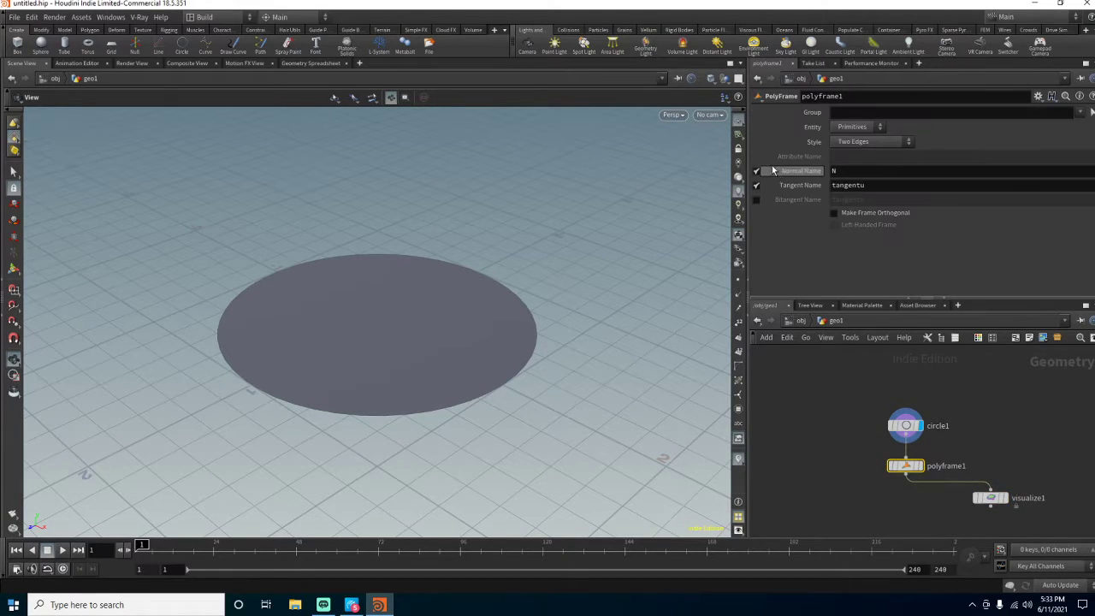
left_click(757, 185)
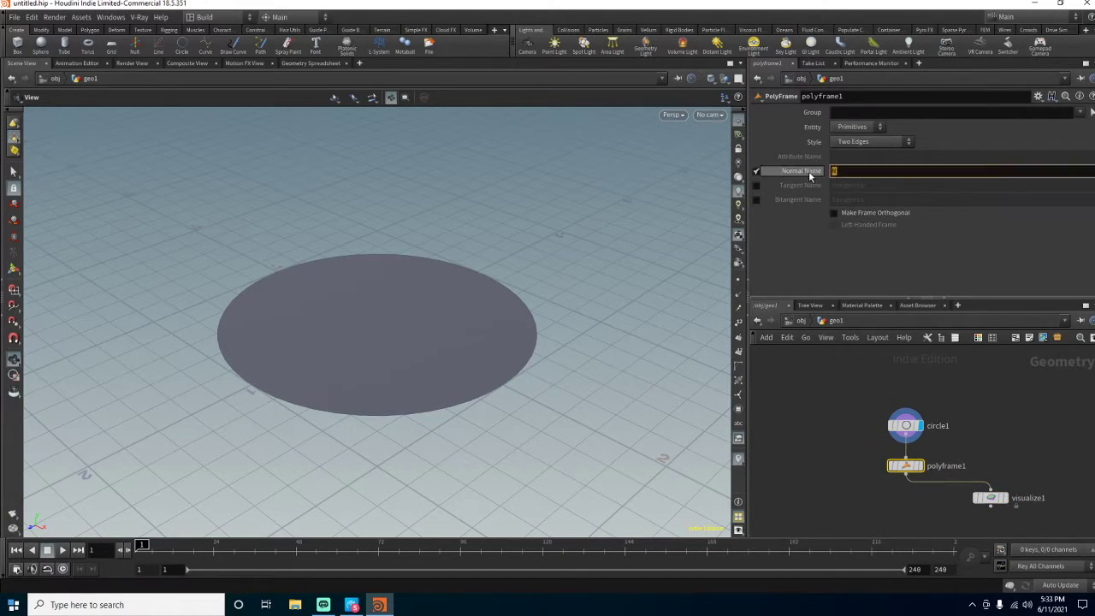
left_click(757, 199)
left_click(757, 186)
double_click(863, 186)
type("v")
double_click(861, 199)
type("v")
left_click(757, 200)
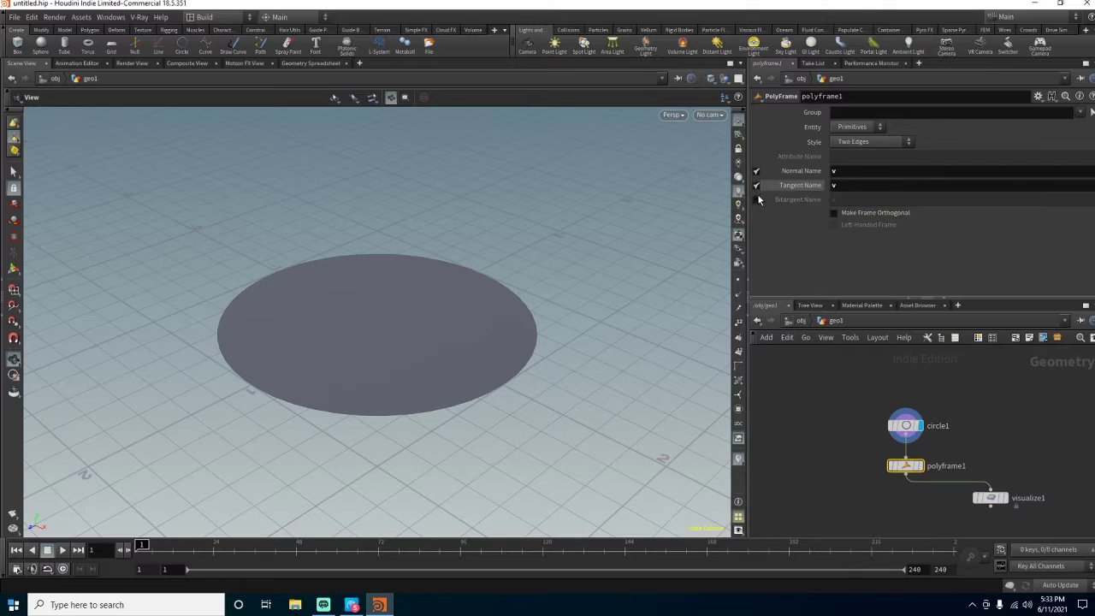
left_click(756, 185)
- Give the Visualize node a Marker visualizer with Vector style for attribute v, and display that node in the viewport
middle_click_drag(1000, 482, 998, 449)
left_click(913, 476)
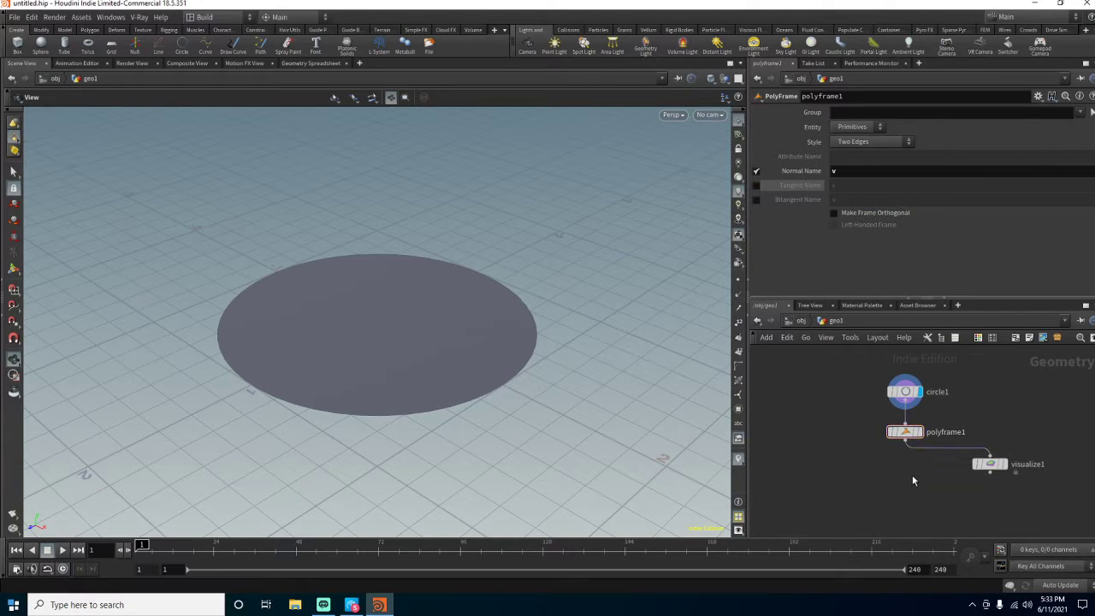
left_click(998, 467)
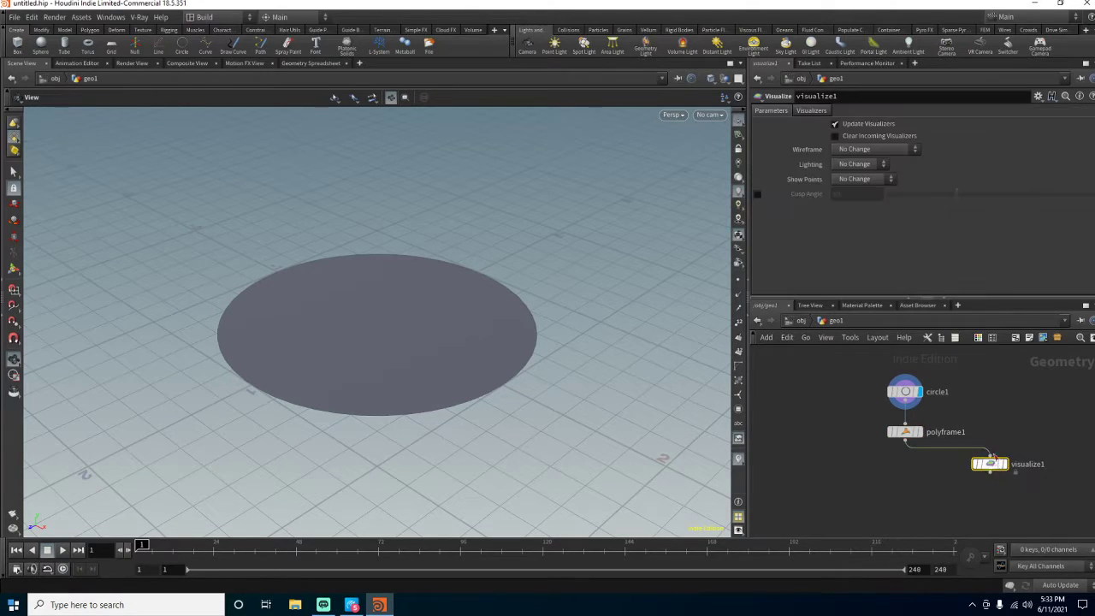
left_click(798, 108)
left_click(871, 185)
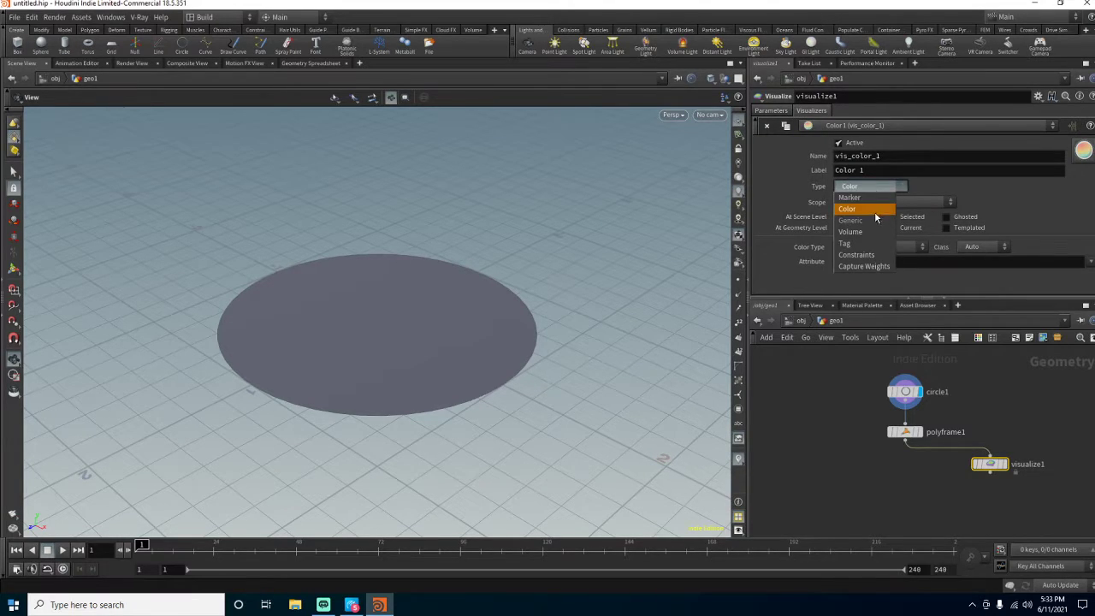
left_click(872, 202)
left_click(866, 247)
left_click(861, 301)
type("v")
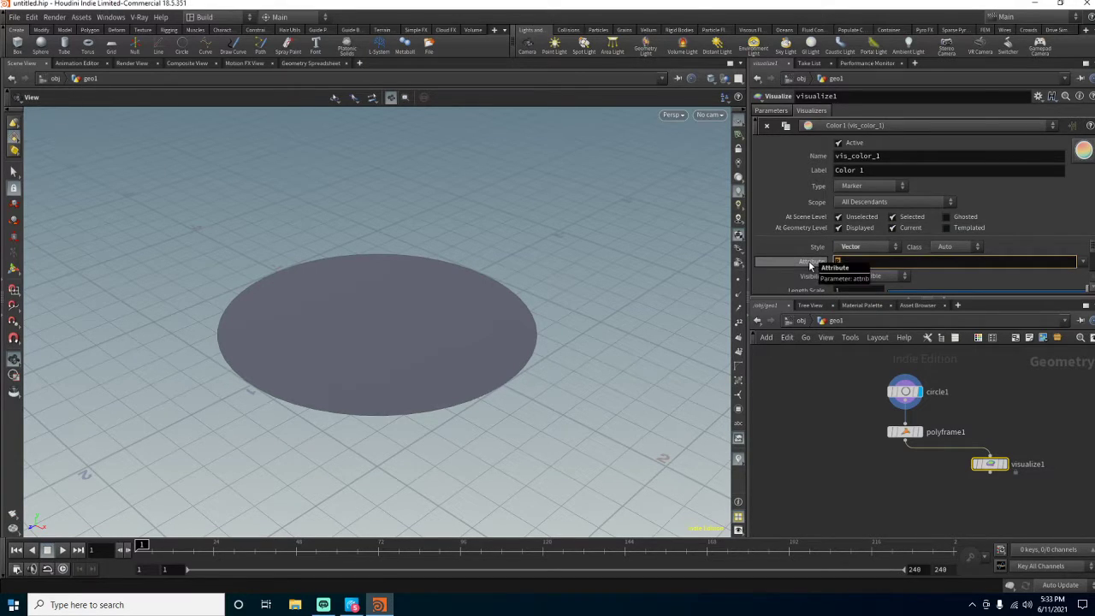
key("Return")
left_click(1001, 466)
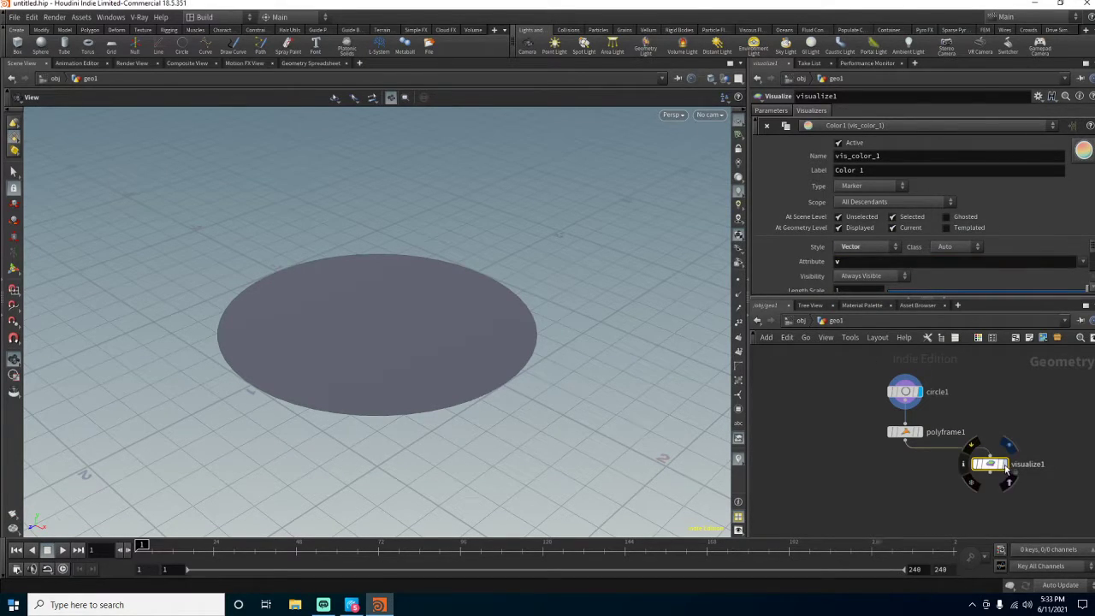
left_click_drag(418, 394, 658, 409)
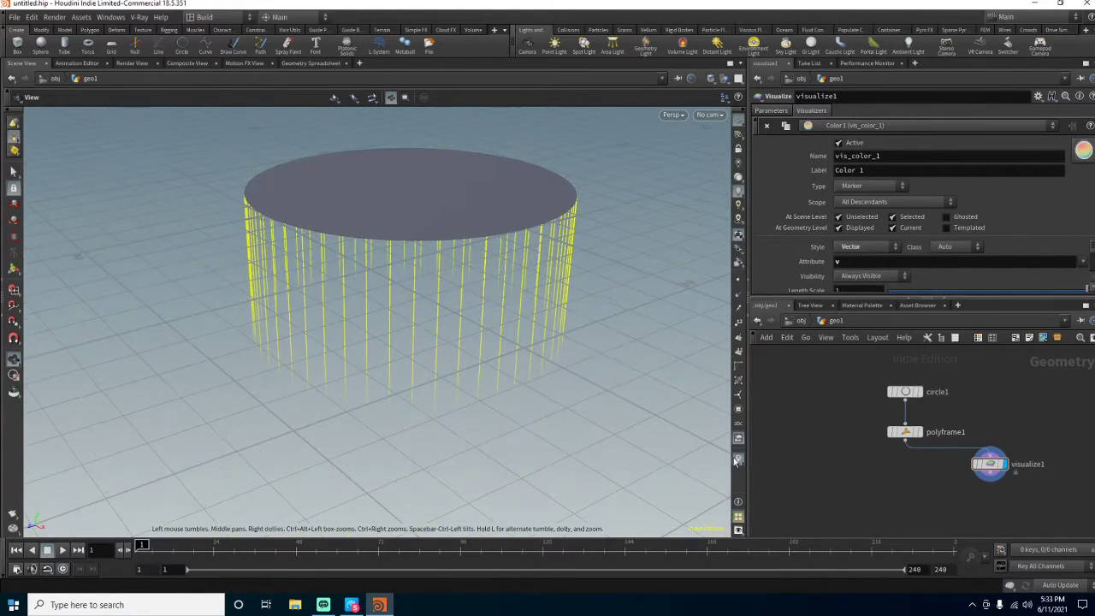
- Add an Attribute Wrangle node between the PolyFrame and Visualize nodes, wired from the PolyFrame and feeding the Visualize node
left_click_drag(998, 475, 996, 520)
key("Tab")
type("wrangle")
key("Return")
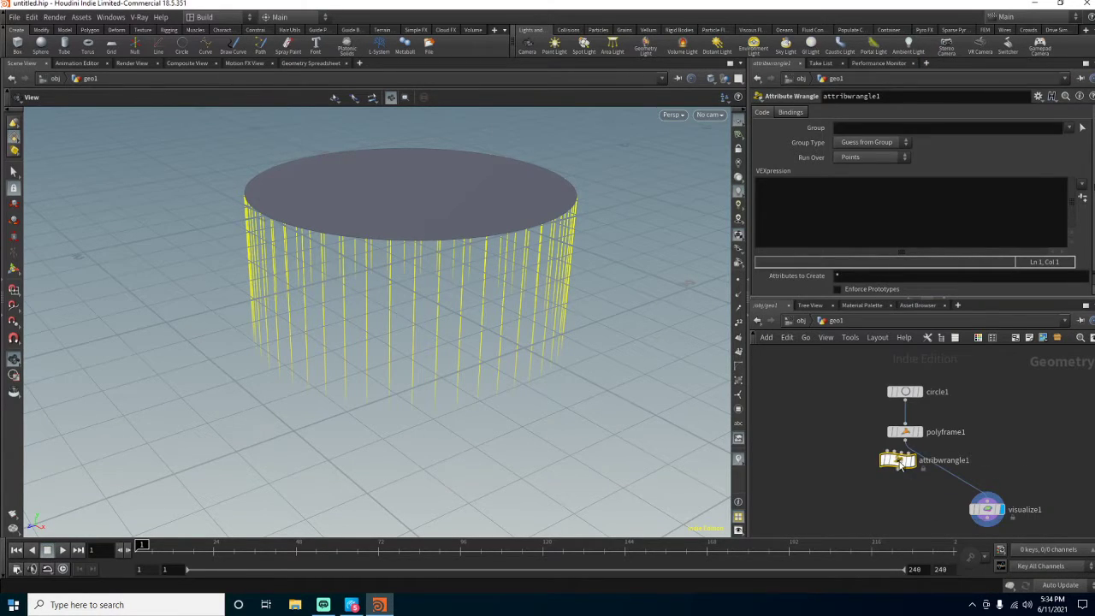
left_click(913, 467)
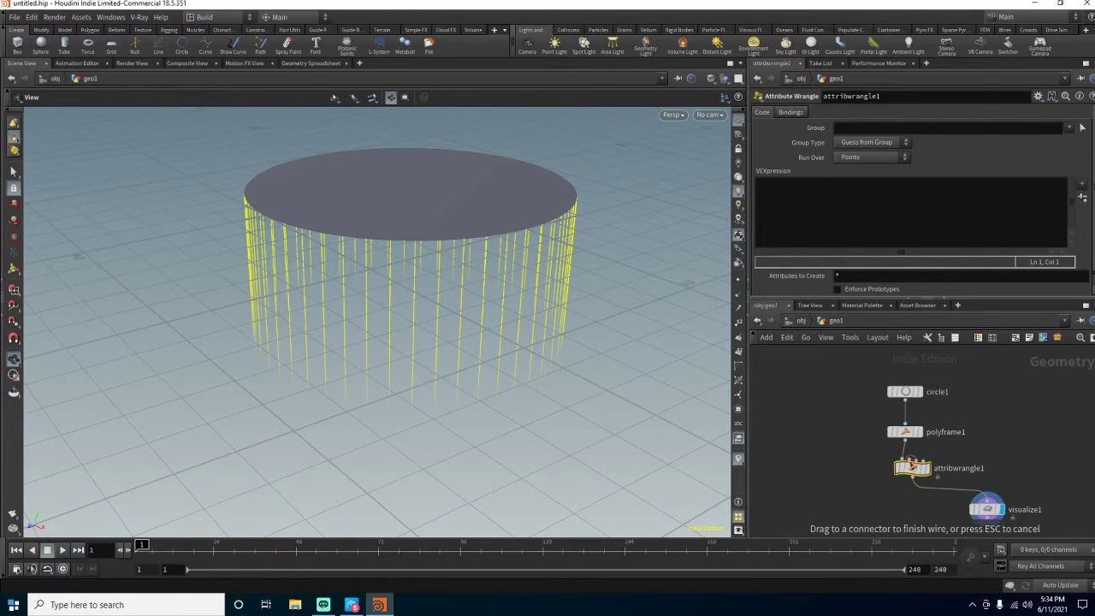
left_click_drag(914, 464, 911, 449)
- Enter the VEX expression "v@v *= -1;" in the wrangle to reverse the v vectors, and check them in the viewport
left_click(943, 200)
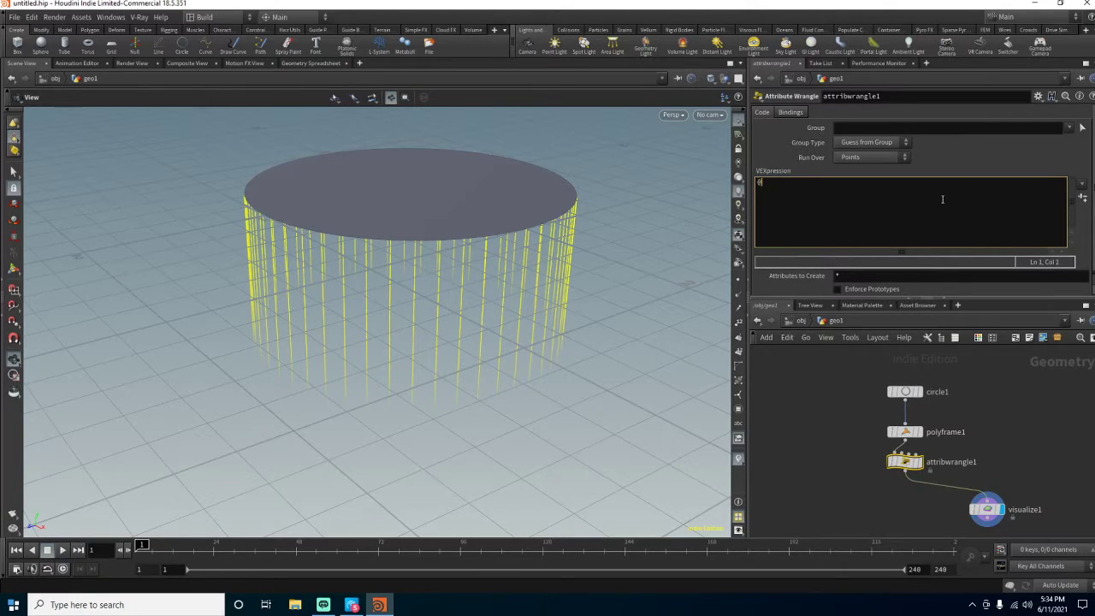
type("v@v =")
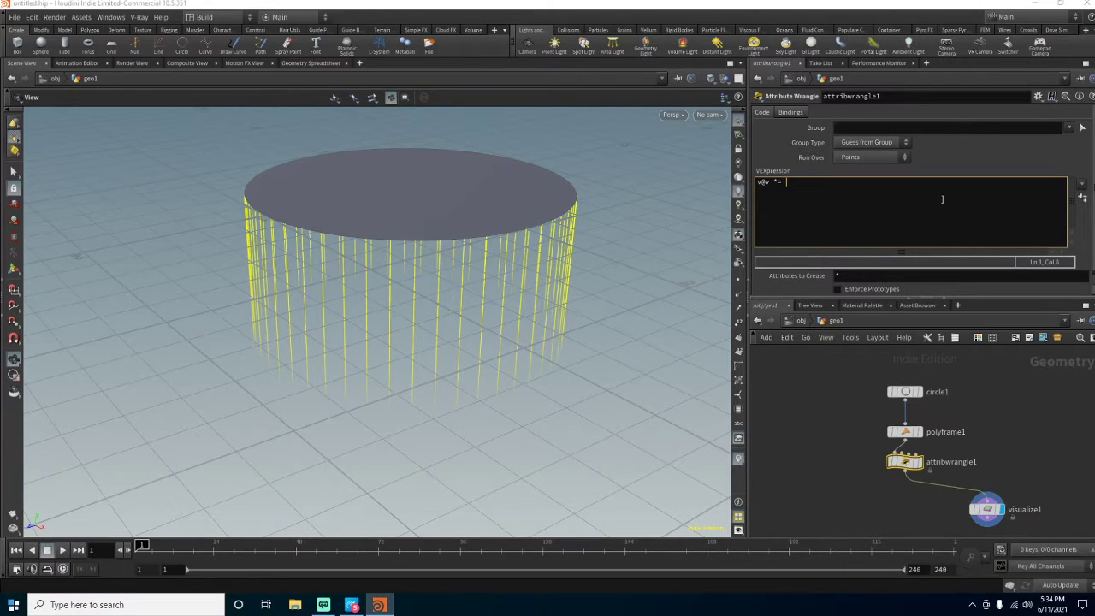
type("1;")
left_click_drag(624, 255, 583, 385)
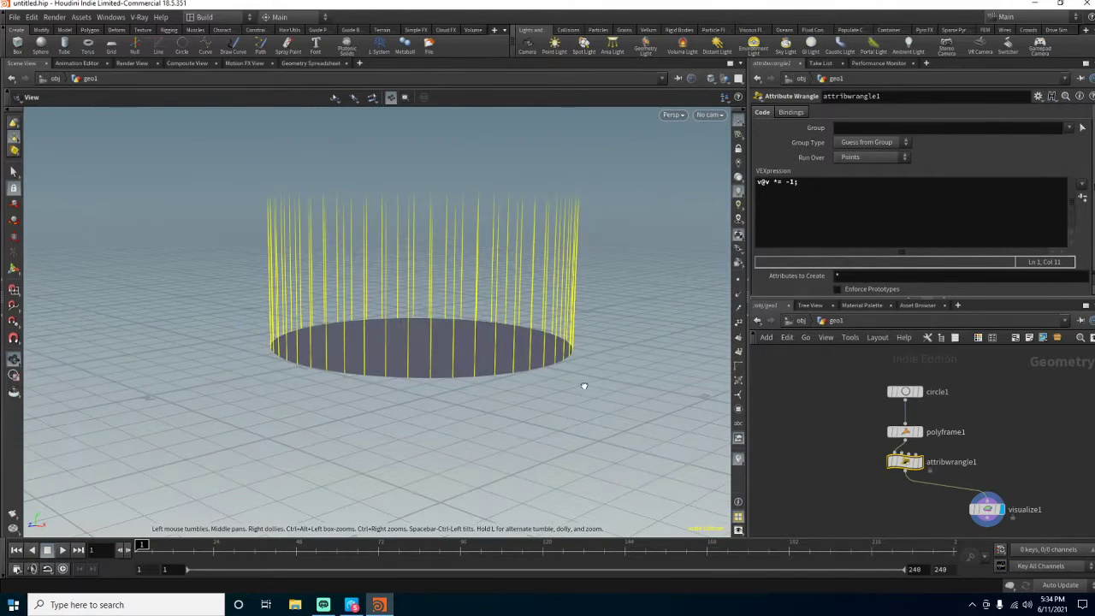
left_click_drag(650, 213, 469, 375)
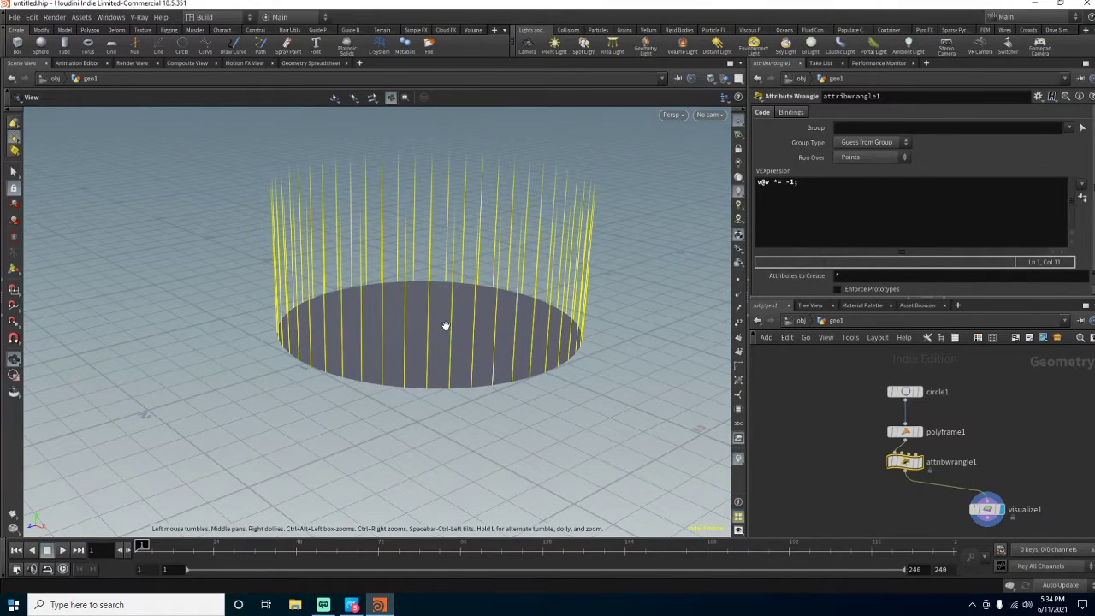
- Add a DOP Network node below the Attribute Wrangle and go inside it
key("Tab")
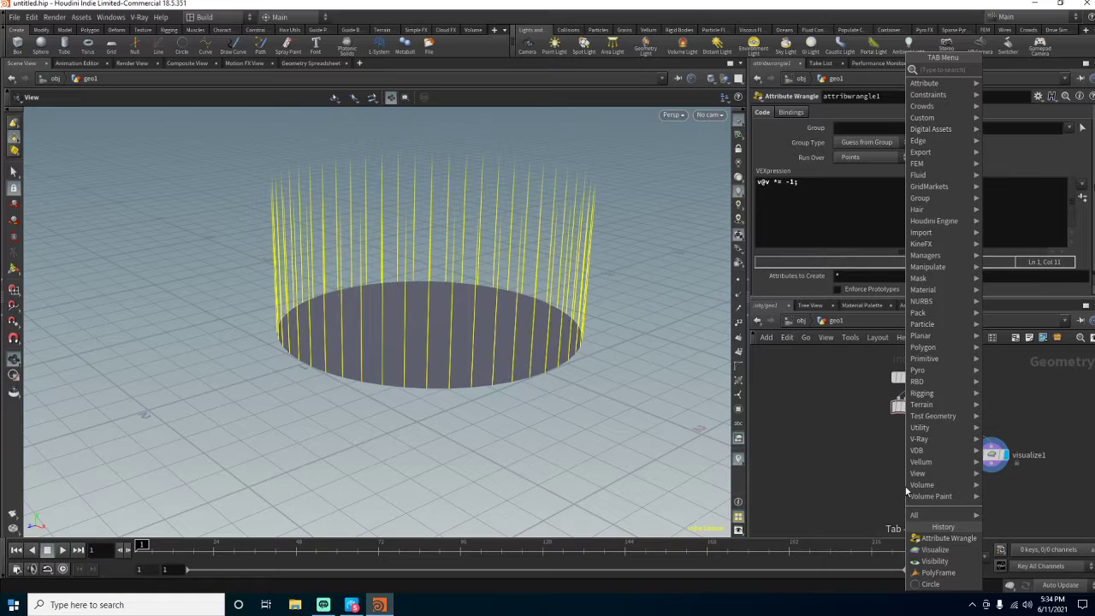
type("dop")
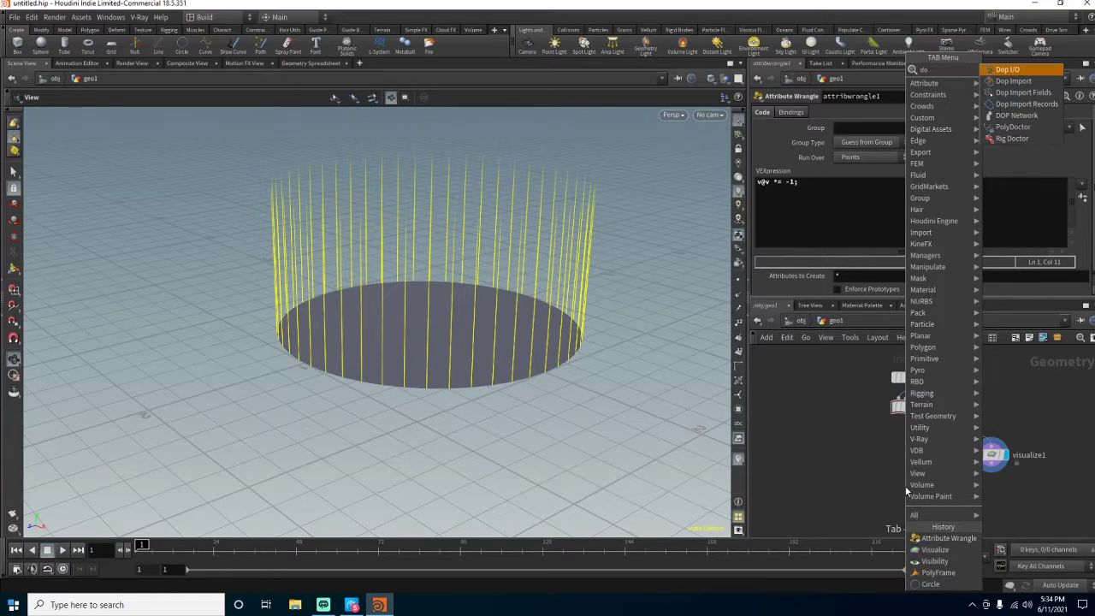
key("Down")
key("Down")
key("Down")
key("Down")
key("Return")
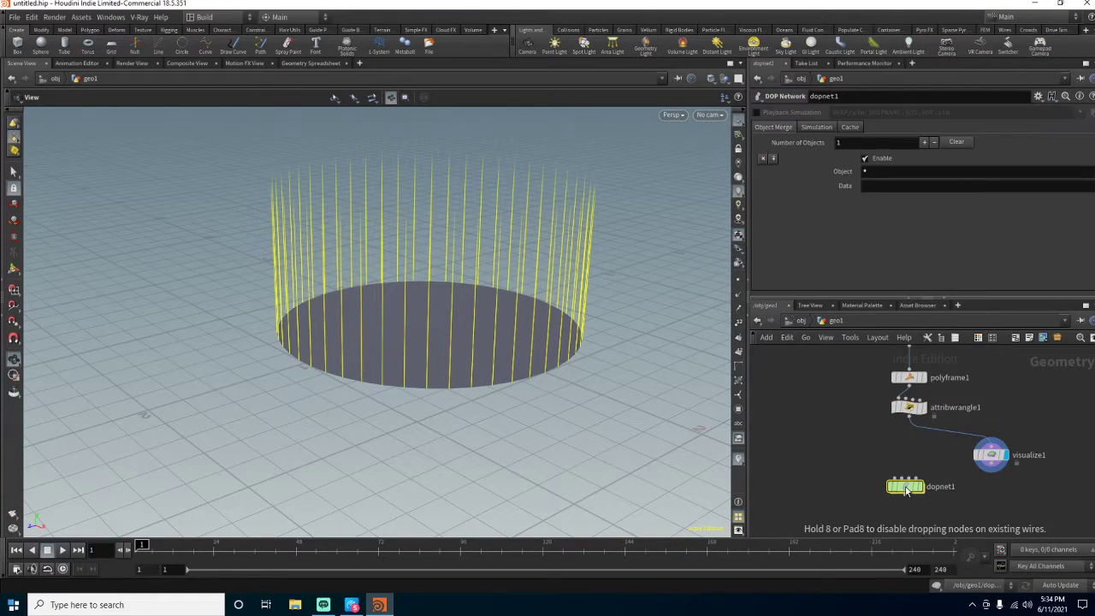
left_click(906, 490)
double_click(906, 488)
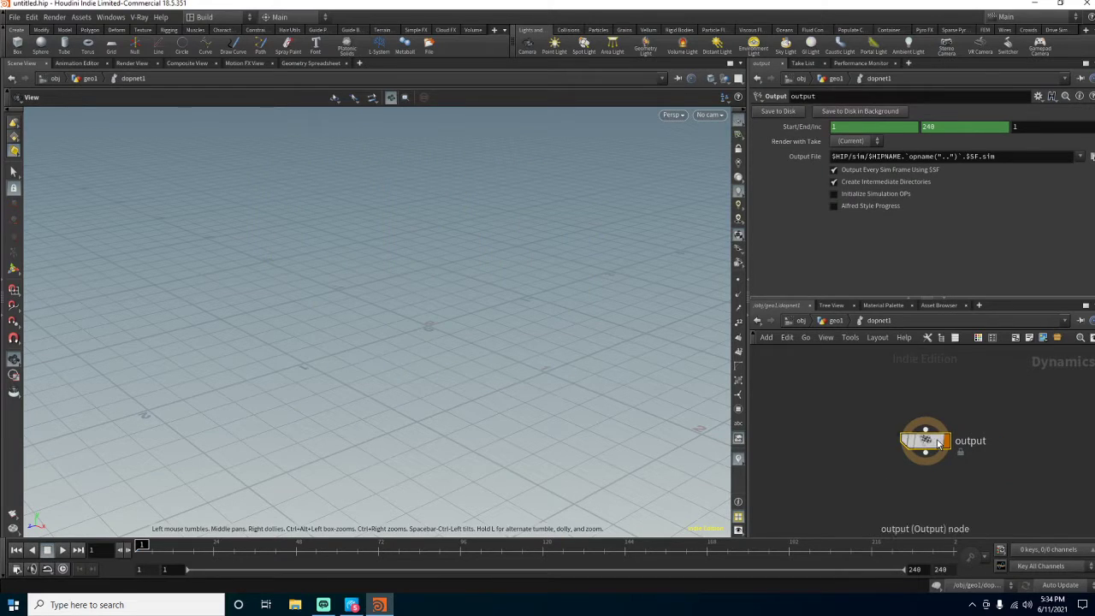
- Add a POP Solver node above the output node and connect it to the output
key("Tab")
type("pop solver")
key("Return")
left_click(925, 396)
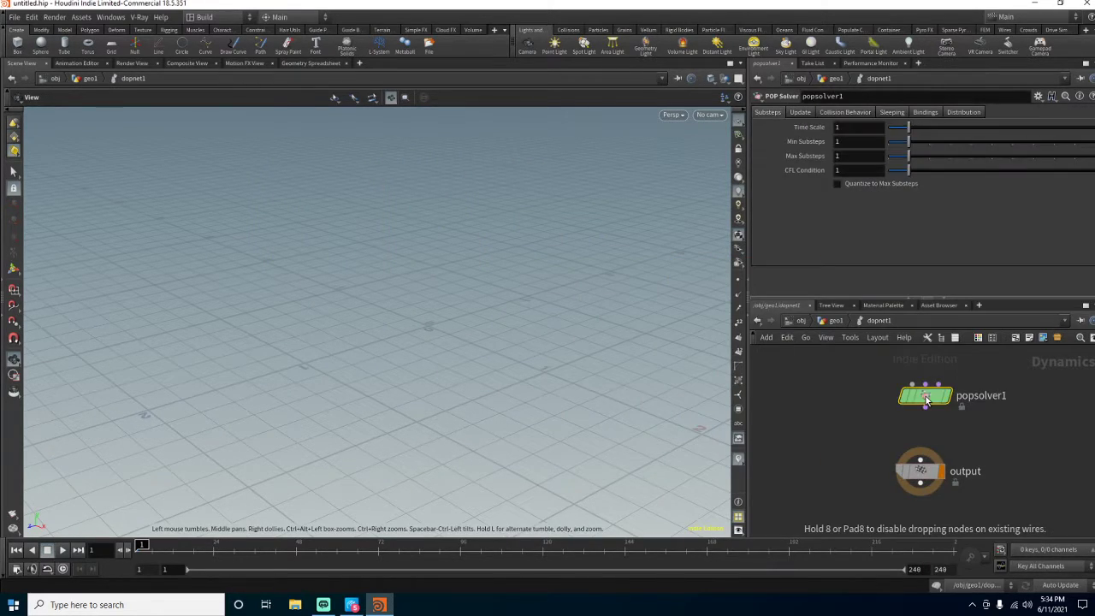
left_click(925, 409)
left_click(921, 451)
key("l")
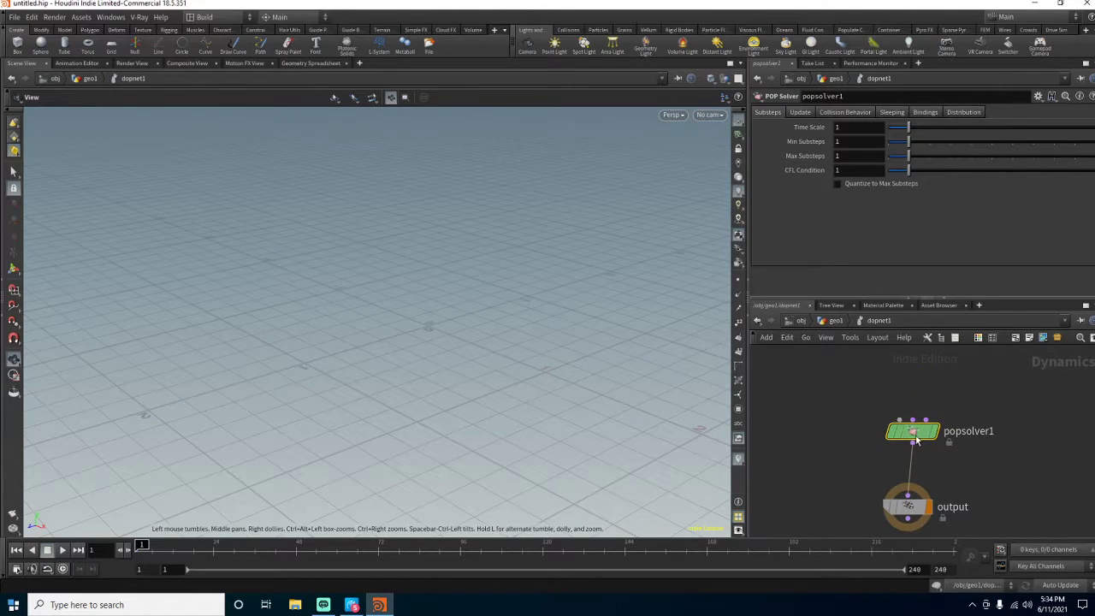
- Add a POP Source node above the POP Solver and wire it into the solver's third input
key("Tab")
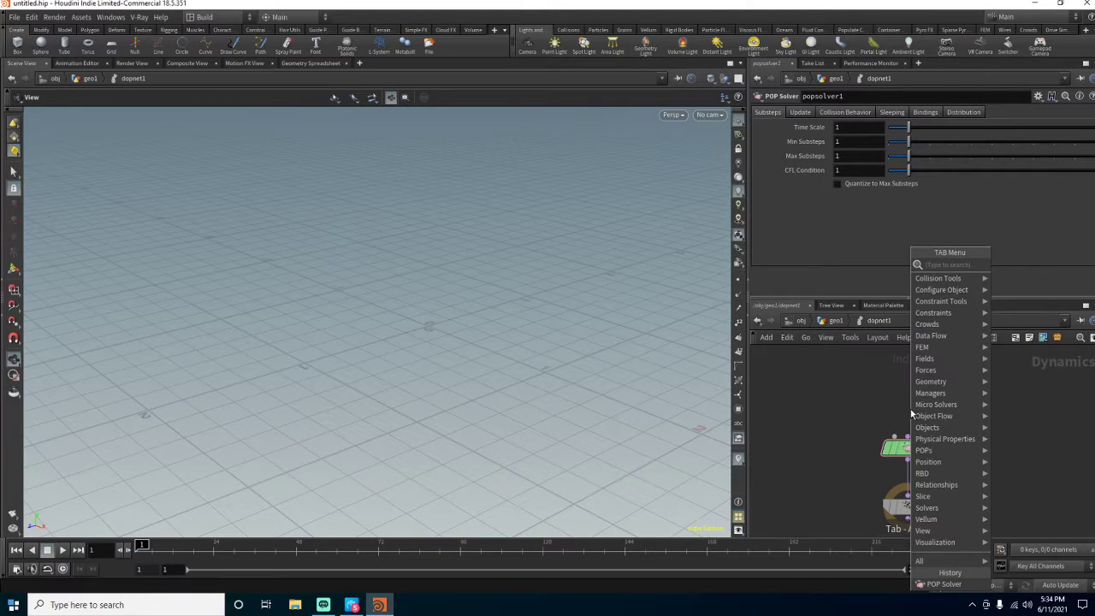
type("sour")
key("Down")
key("Down")
key("Down")
key("Down")
key("Return")
left_click(929, 396)
- Add a POP Object node beside the POP Source and connect it to the POP Solver's first input
key("Tab")
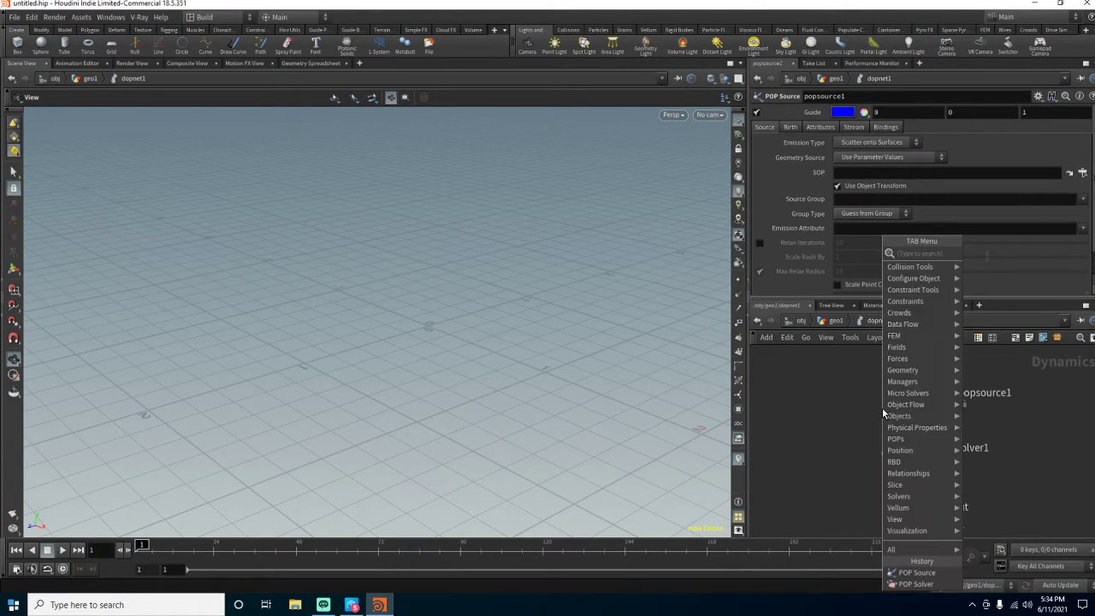
type("popob")
key("Return")
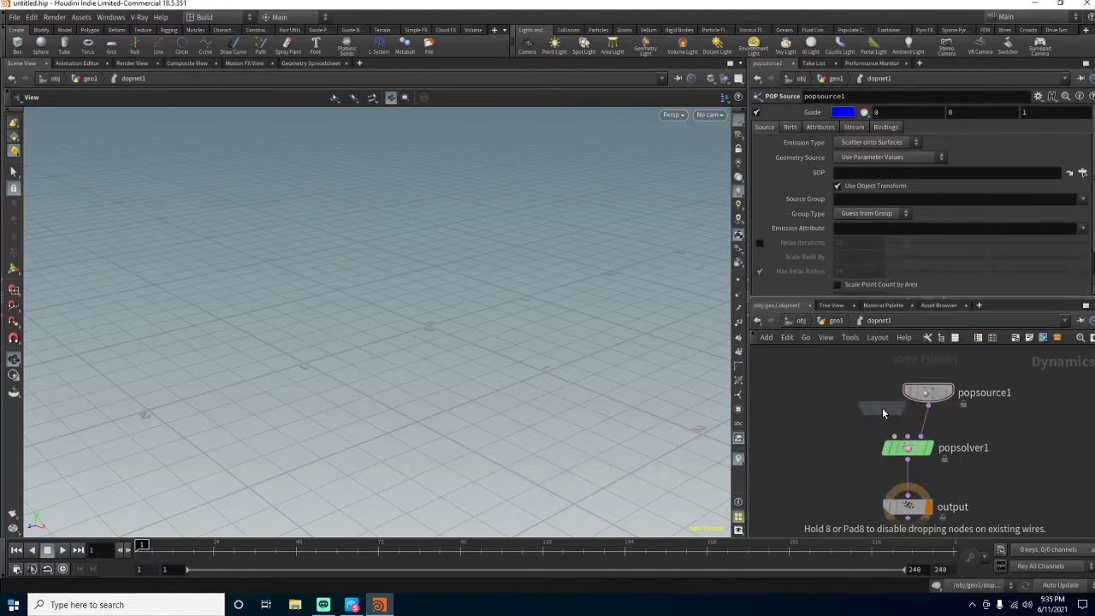
left_click(885, 423)
left_click_drag(885, 415, 895, 436)
- Tidy the DOP nodes by moving the output closer to the solver and spreading POP Object and POP Source apart above it
left_click_drag(797, 368, 1037, 606)
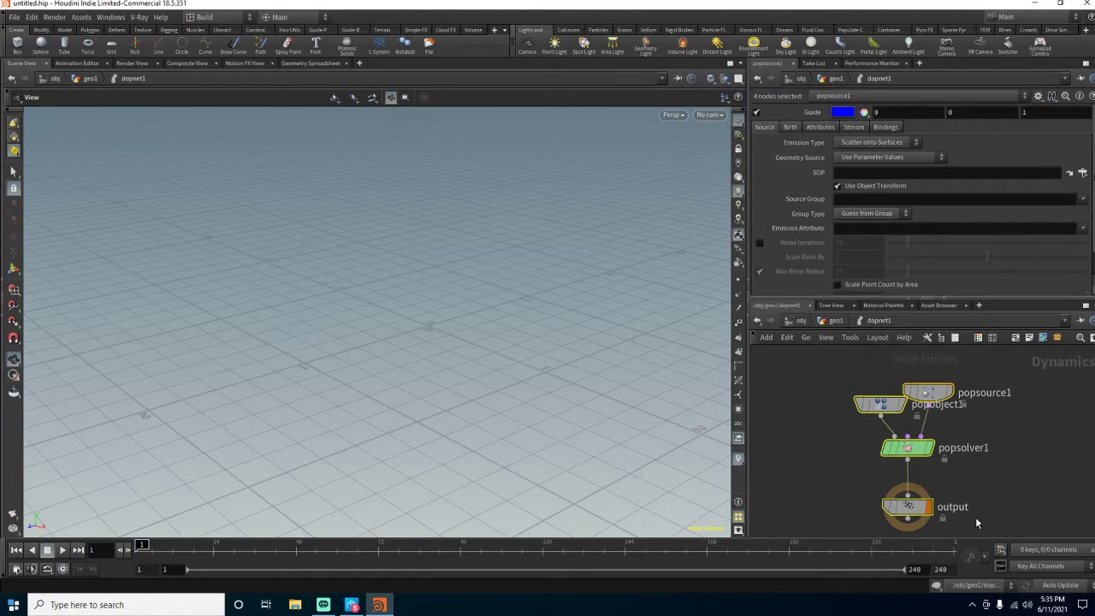
left_click(940, 463)
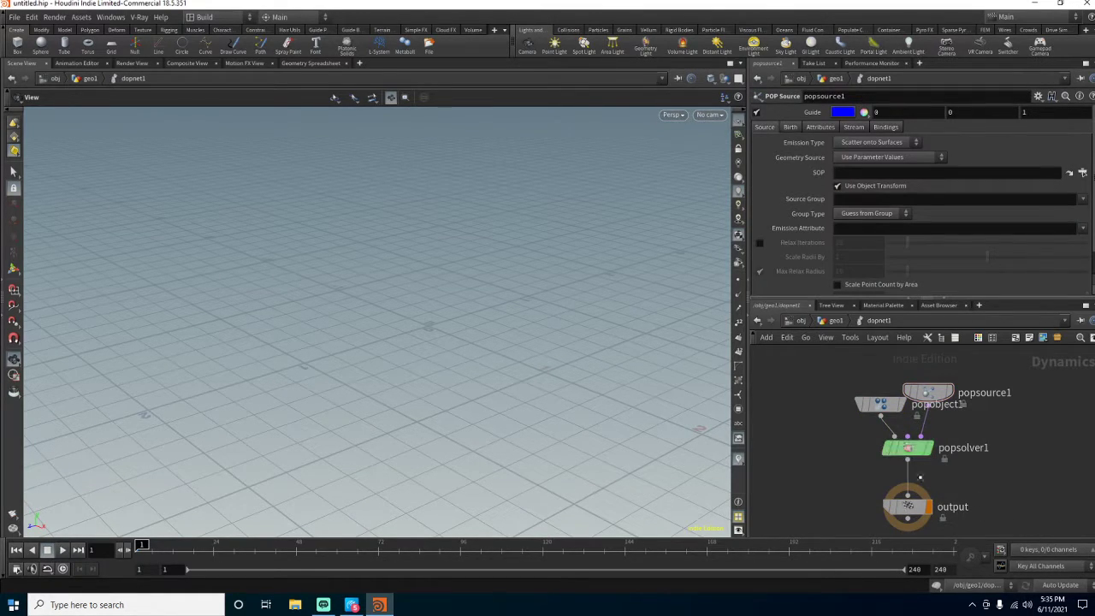
left_click_drag(916, 512, 915, 503)
mouse_move(870, 392)
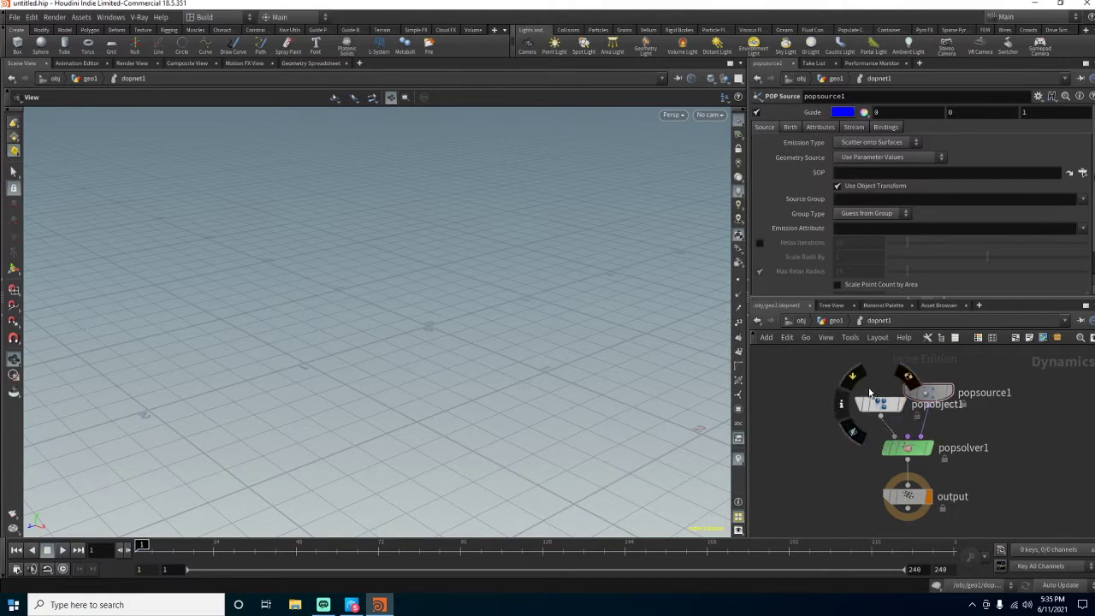
key("l")
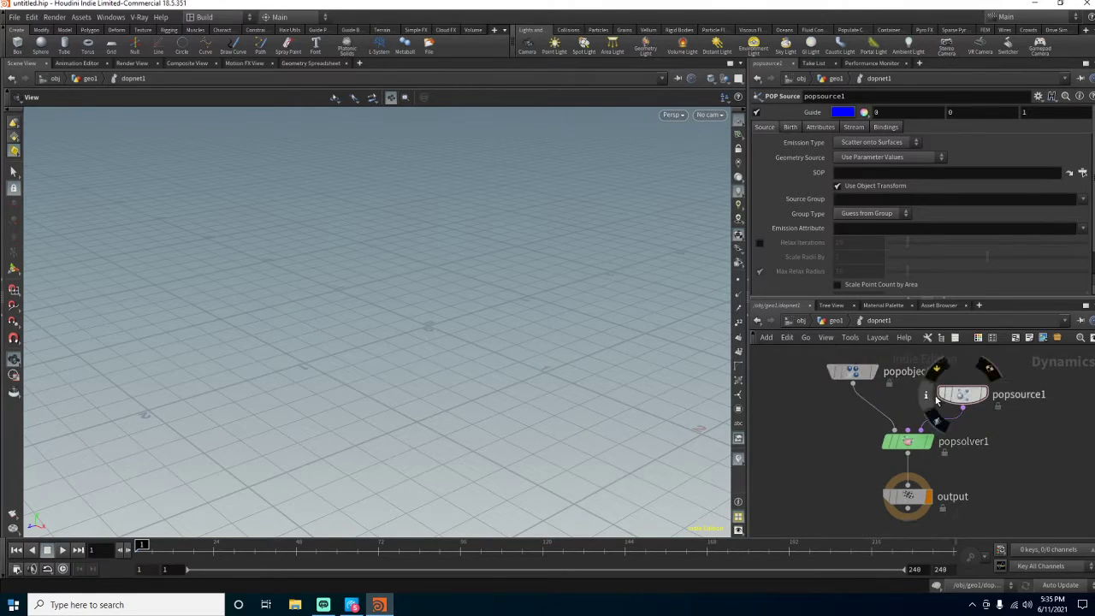
middle_click_drag(965, 391, 948, 430)
left_click_drag(948, 430, 953, 410)
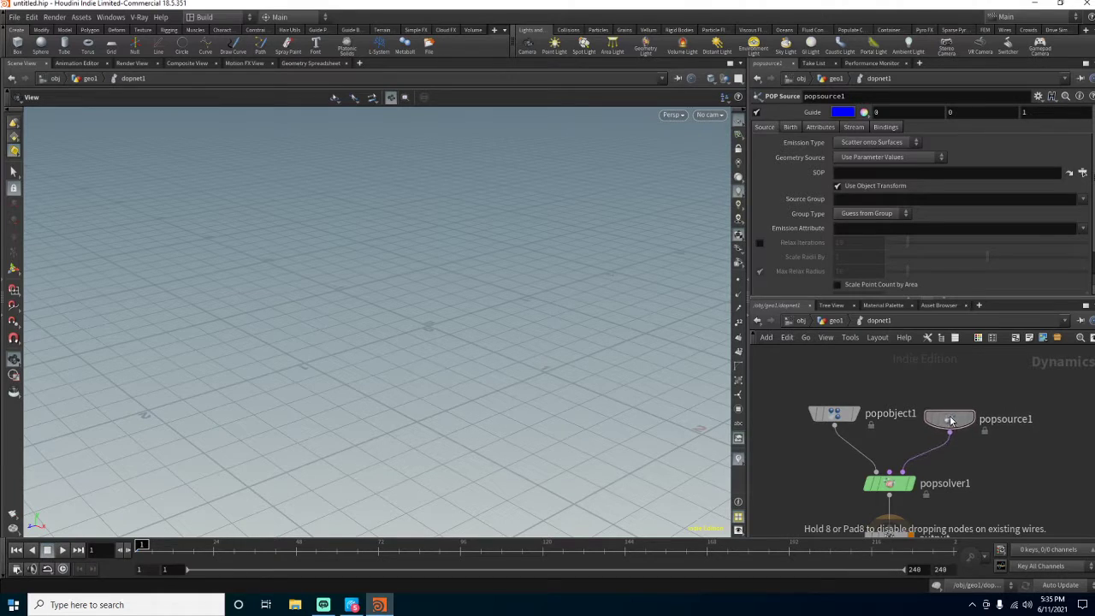
- Automatically lay out all four DOP nodes, and place the POP Object back beside the POP Source above the solver
scroll(1034, 495, "down", 2)
left_click_drag(877, 393, 1016, 524)
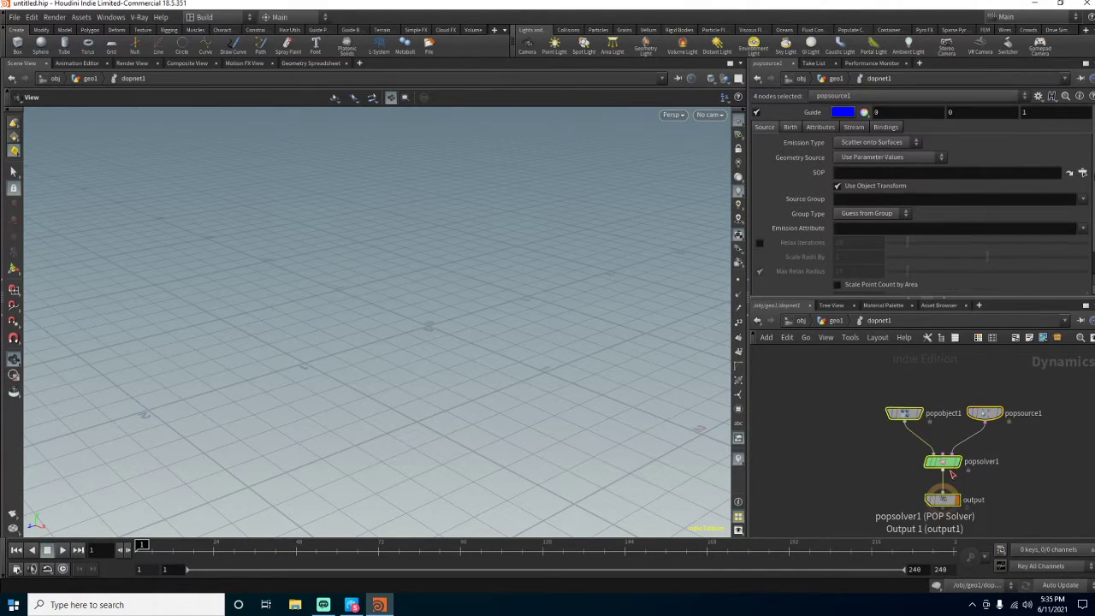
key("l")
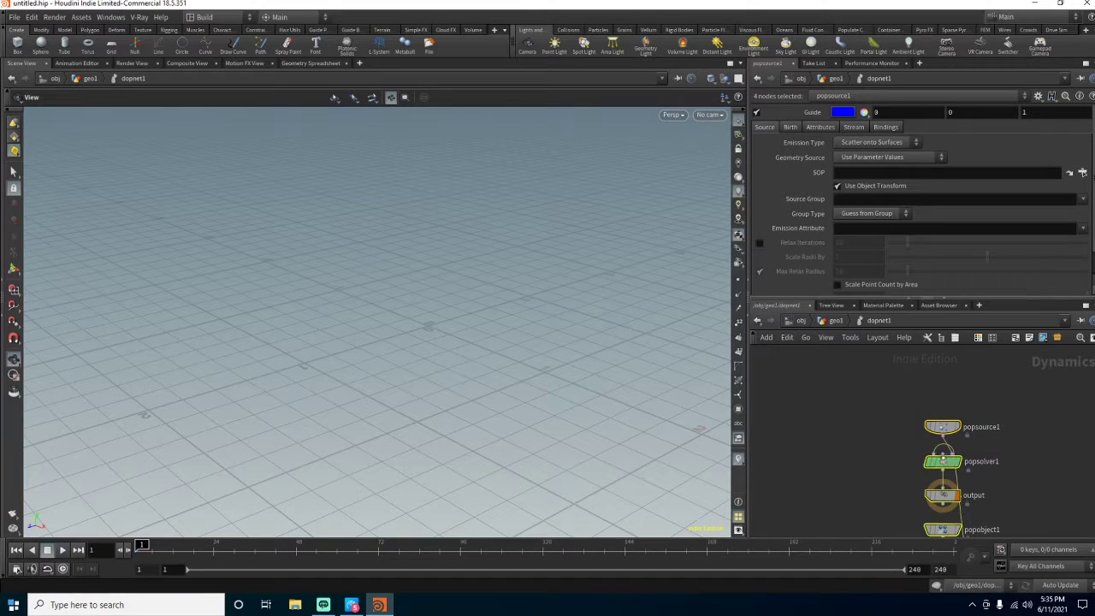
middle_click_drag(1035, 491, 1027, 462)
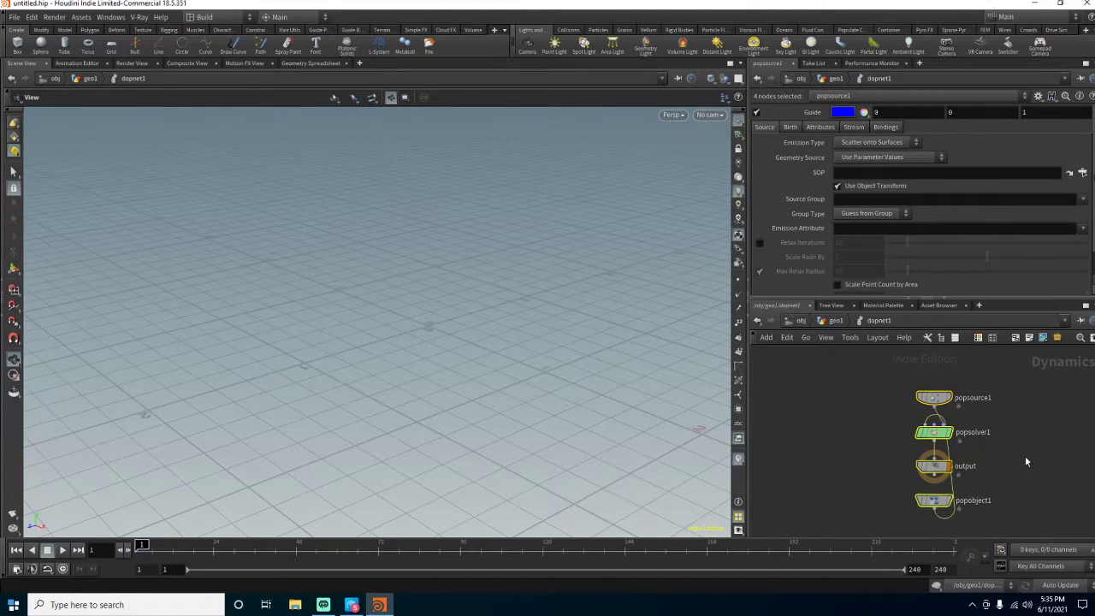
left_click_drag(948, 495, 956, 394)
left_click(969, 487)
left_click_drag(880, 395, 879, 389)
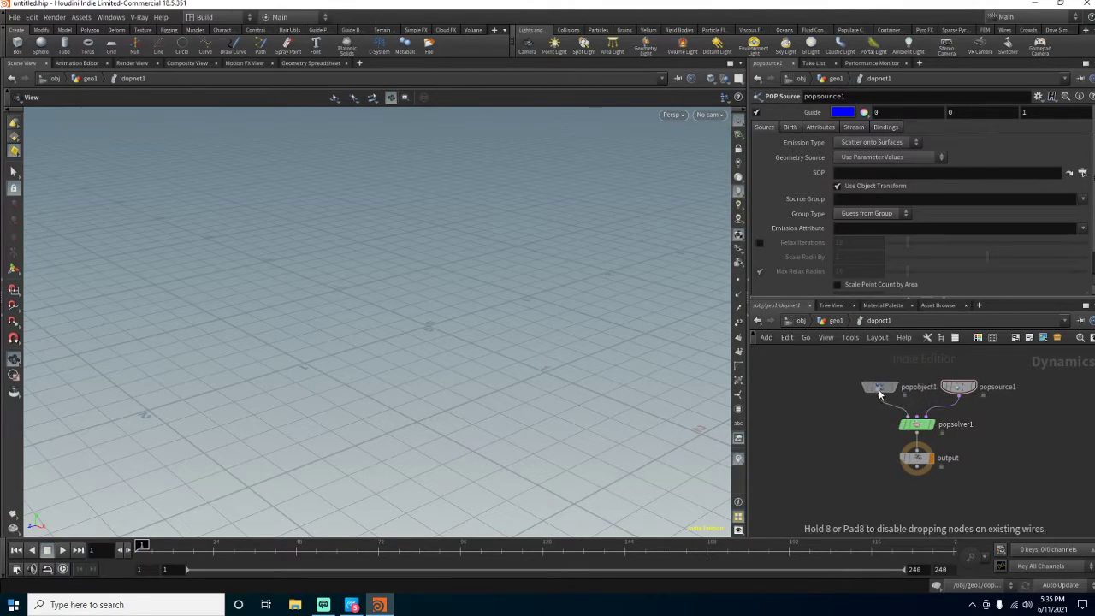
key("h")
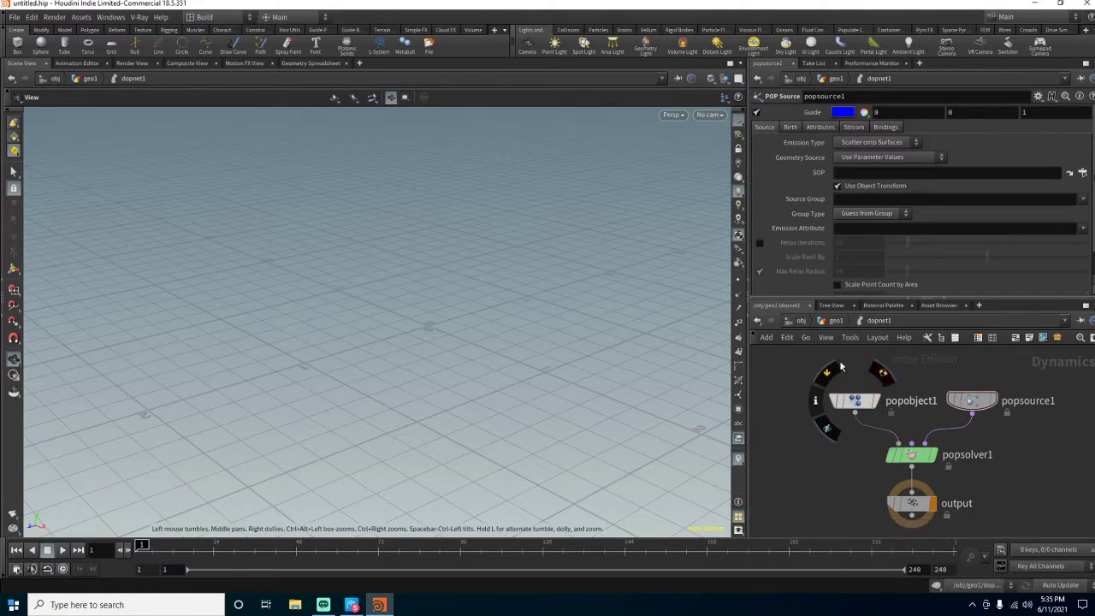
- Return to the geo1 network and connect the Attribute Wrangle's output to the DOP Network's second input
left_click(832, 321)
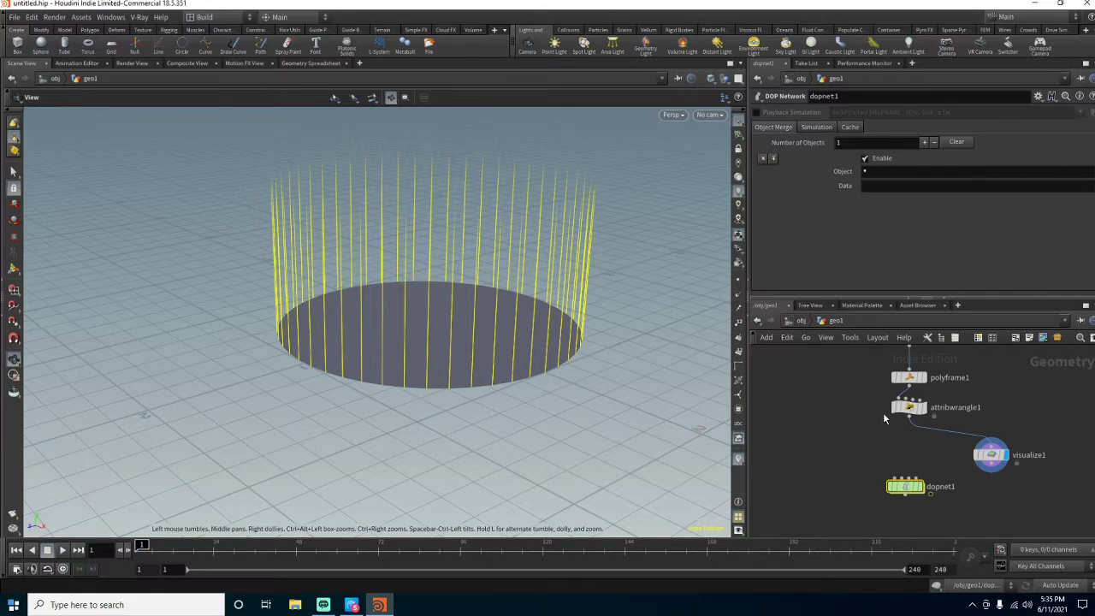
left_click_drag(908, 422, 905, 480)
left_click(848, 411)
- Add a Sphere node beside the Attribute Wrangle
key("Tab")
type("sph")
key("Return")
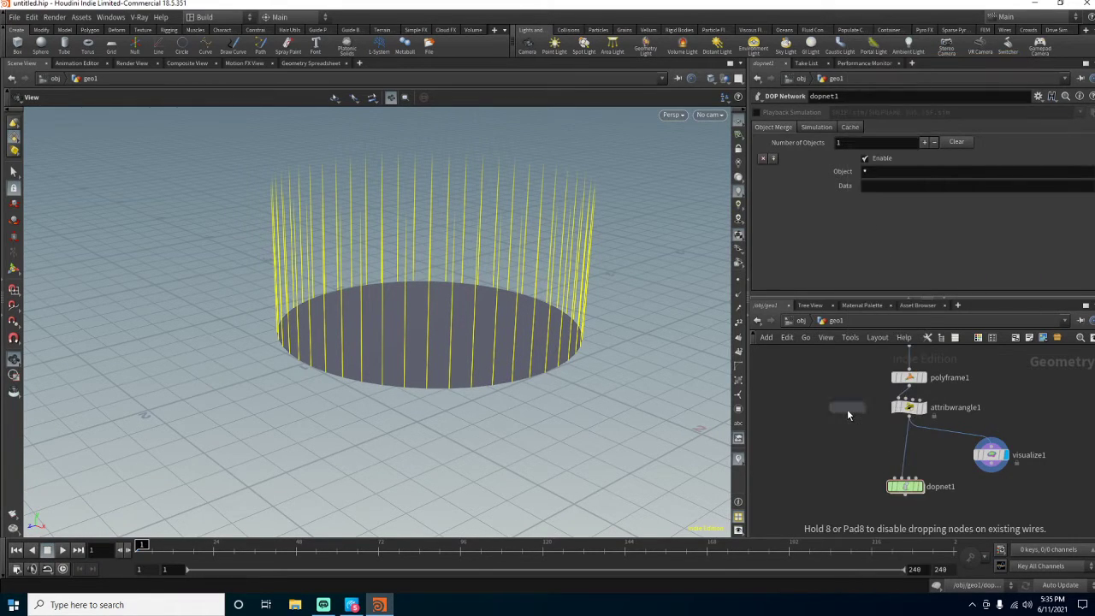
left_click(847, 414)
- Add a VDB from Polygons node below the sphere and wire it into the DOP Network's first input
key("Tab")
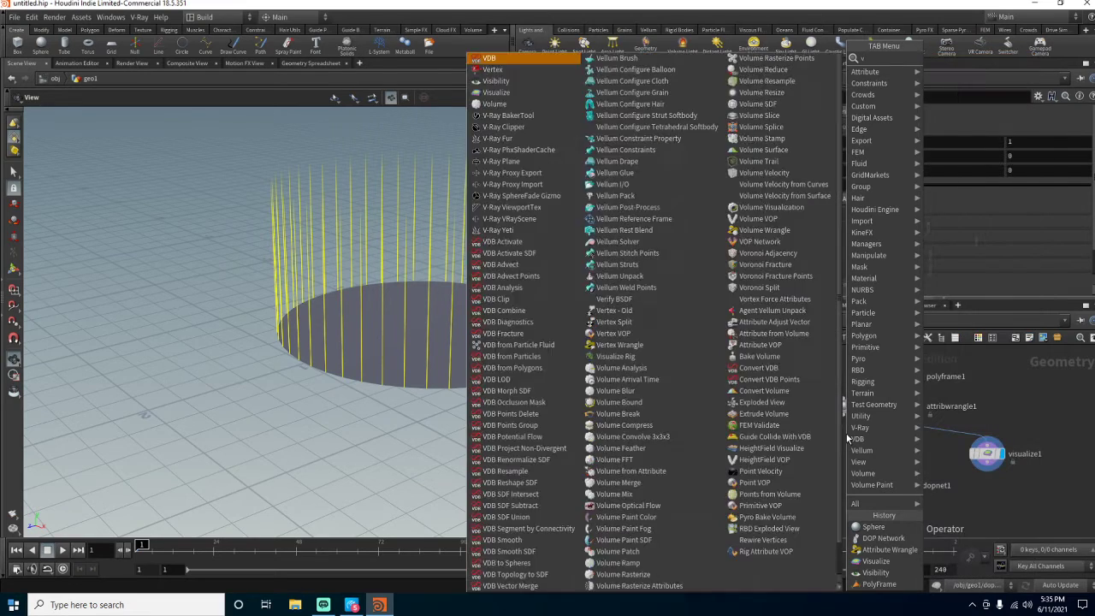
type("vdbf")
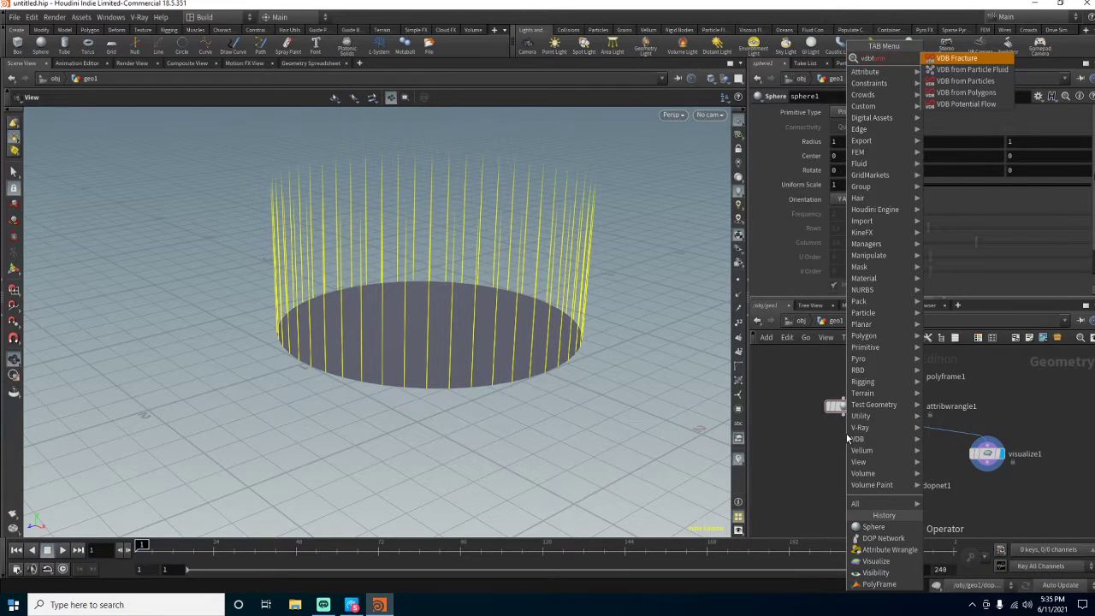
key("Down")
key("Down")
key("Down")
key("Return")
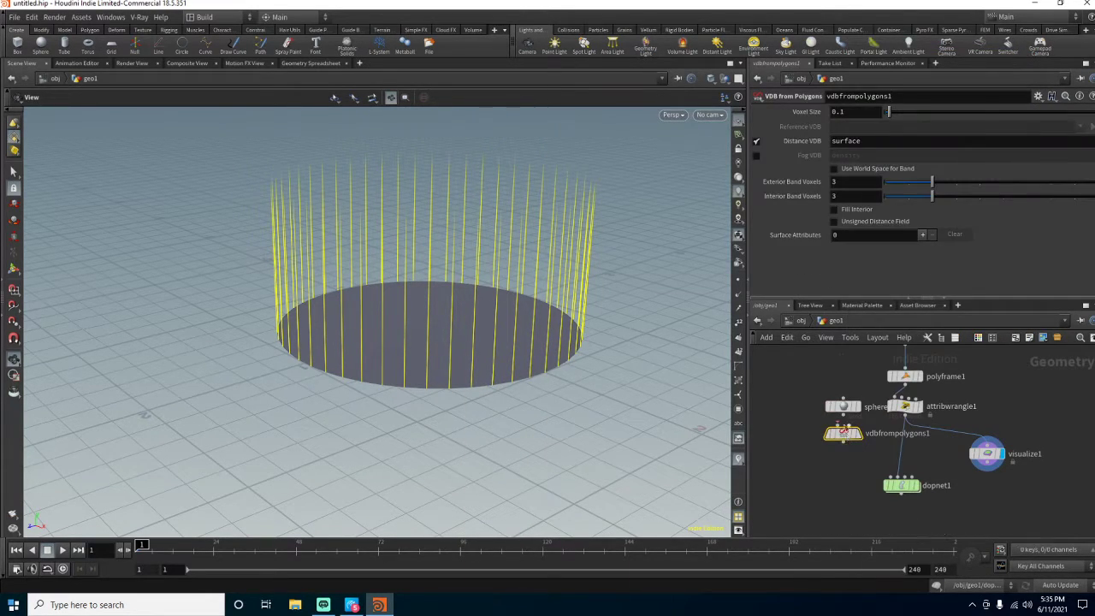
left_click_drag(842, 442, 890, 475)
- Switch the VDB from Polygons output from Distance VDB to Fog VDB with the density name, and display that node
left_click(757, 141)
left_click(757, 155)
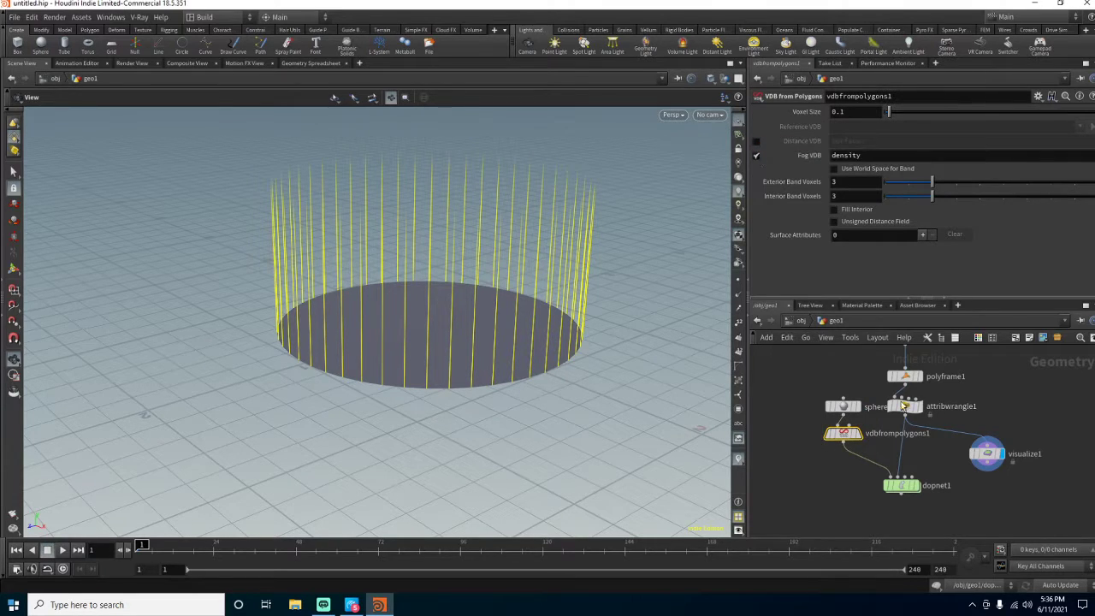
left_click(860, 436)
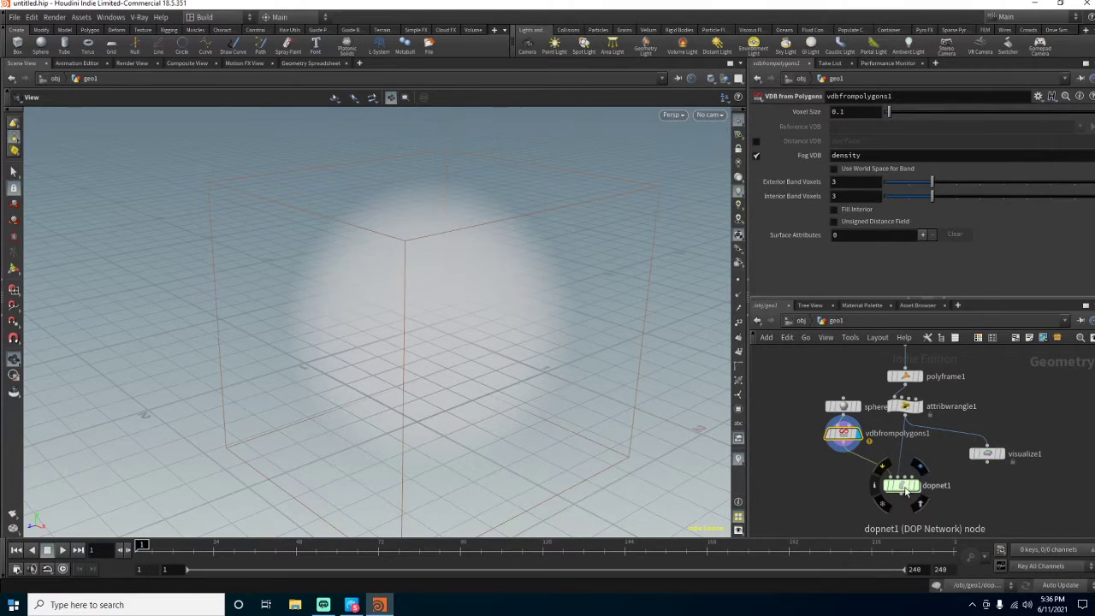
- Enter the DOP Network and set the POP Source's geometry source to Use First Context Geometry
left_click(902, 485)
double_click(902, 485)
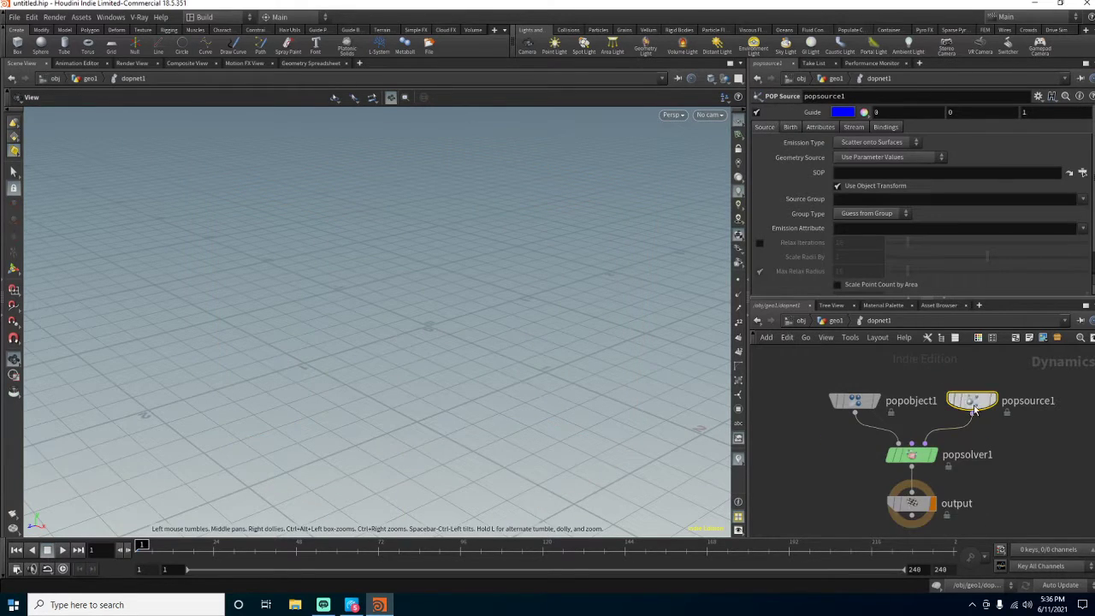
left_click(889, 171)
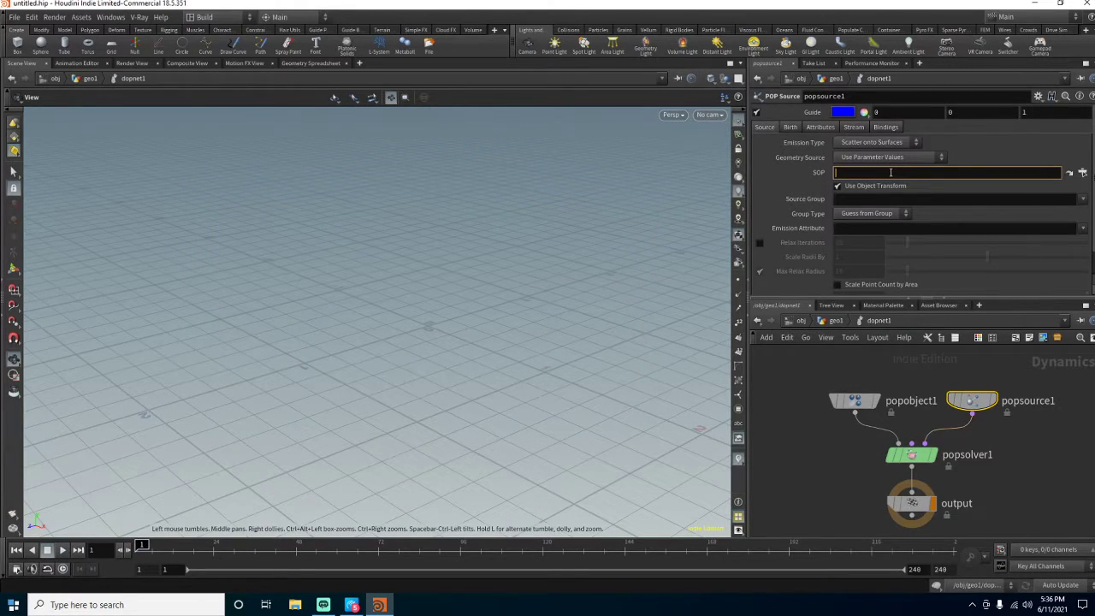
left_click(886, 156)
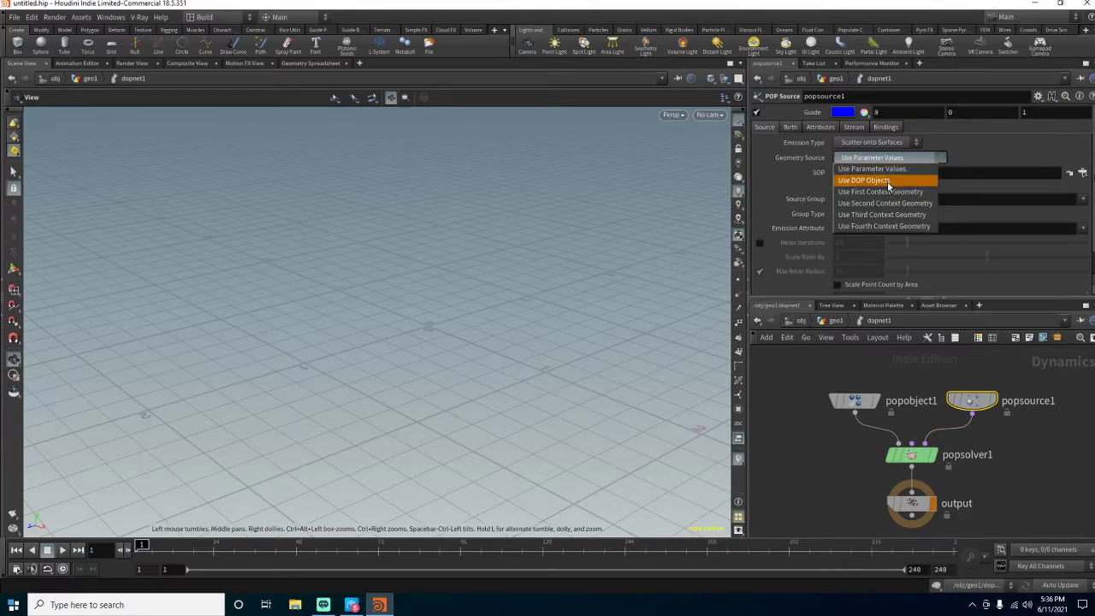
left_click(881, 181)
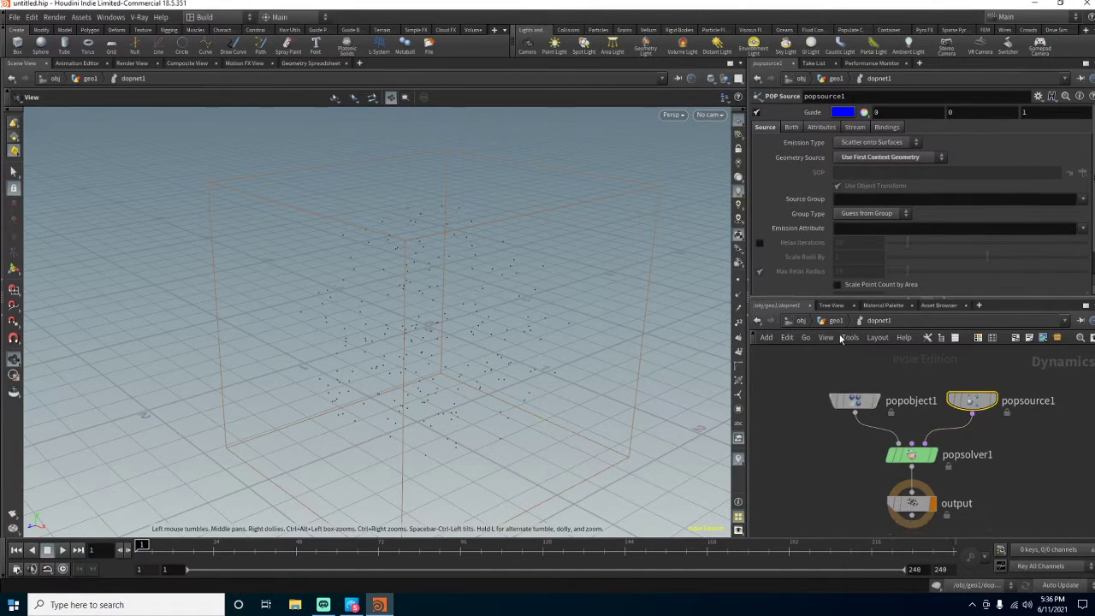
- Set the POP Source's Impulse Activation to the expression $SF<2 in its birth settings
left_click(792, 127)
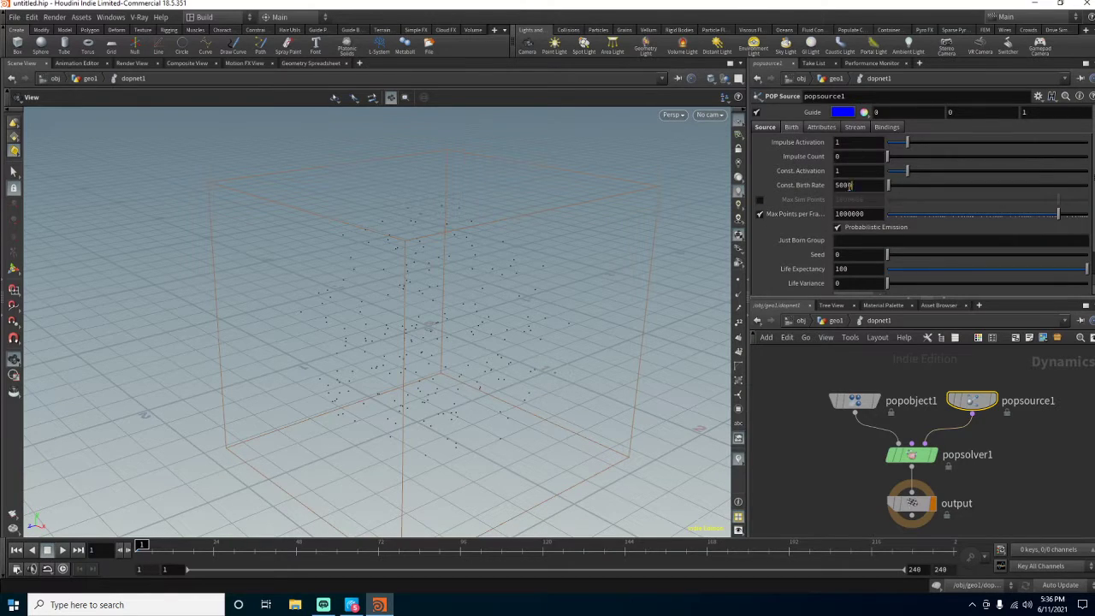
left_click(851, 185)
key("BackSpace")
left_click_drag(868, 142, 803, 151)
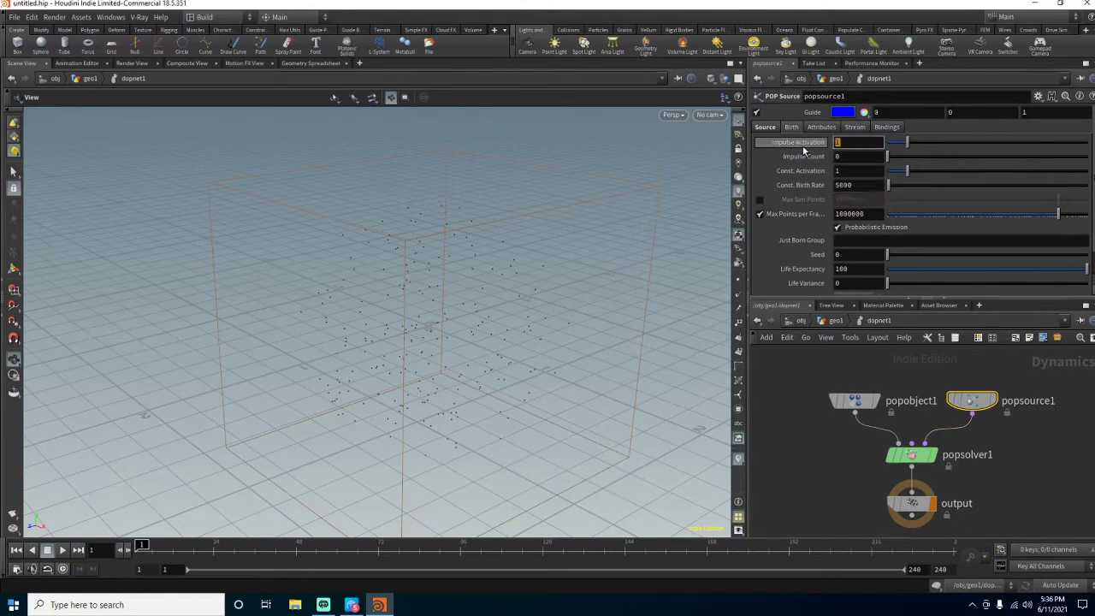
type("$SF<1")
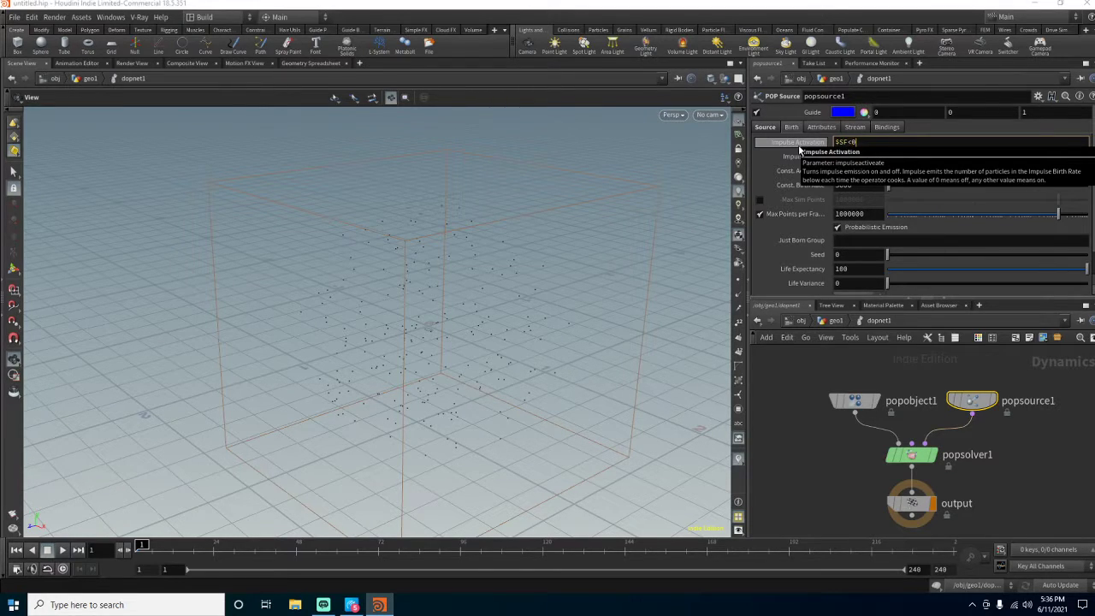
type("2")
key("Return")
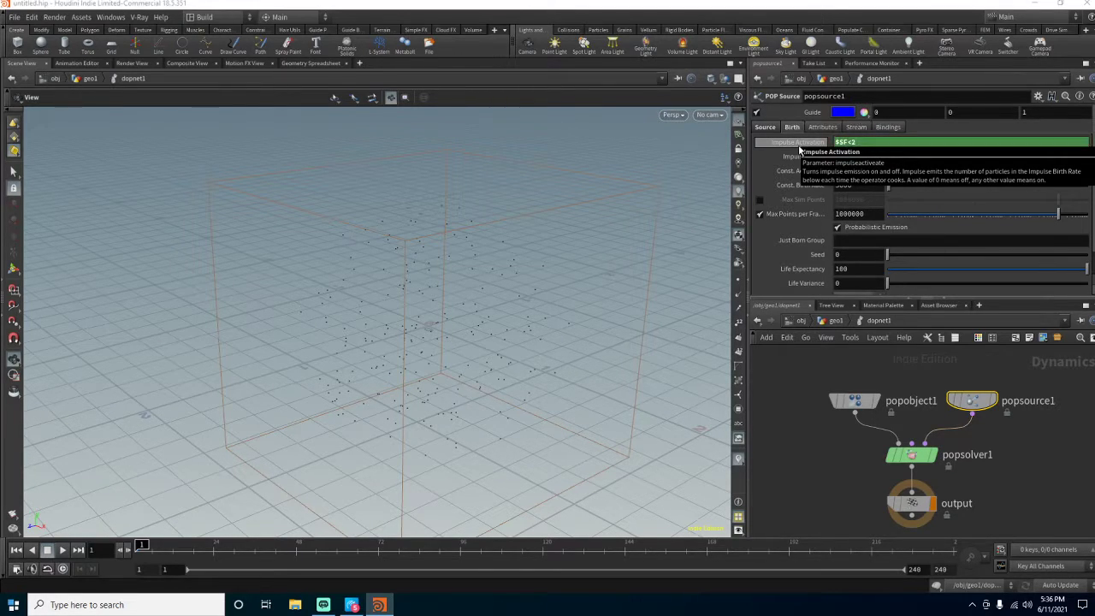
- Set both the Const. Activation and the Const. Birth Rate of the POP Source to 0
double_click(856, 184)
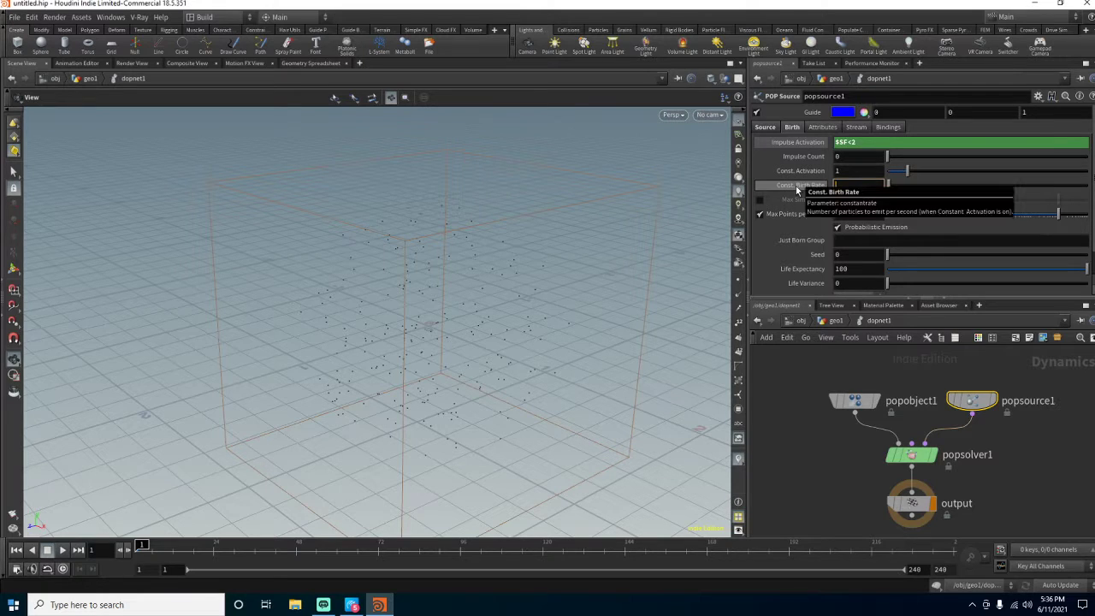
key("BackSpace")
left_click_drag(841, 172, 833, 176)
type("0")
key("Return")
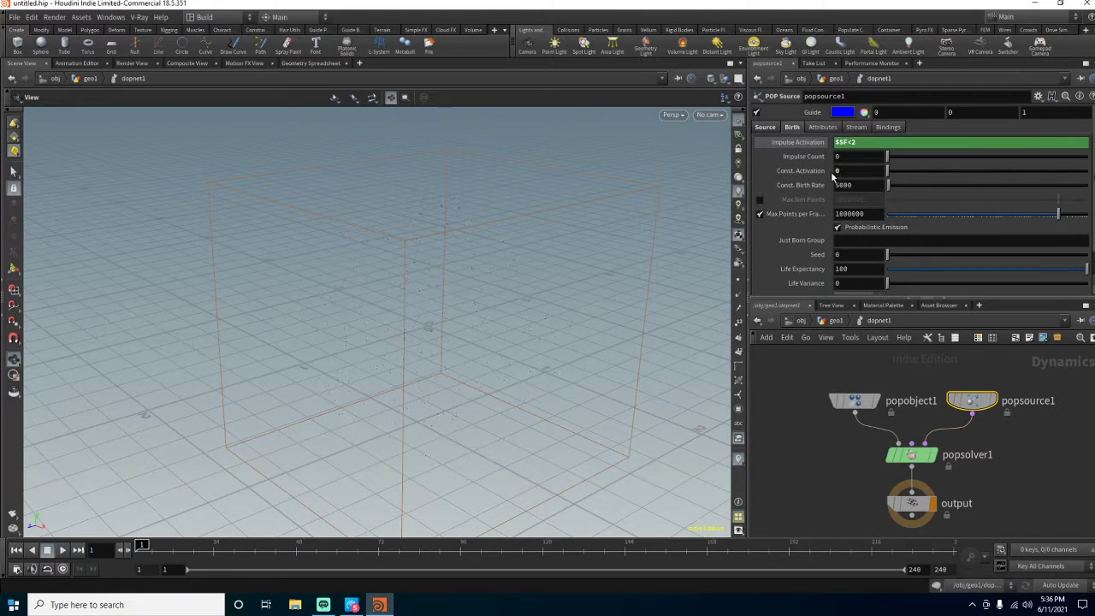
left_click_drag(853, 185, 821, 159)
type("0")
key("Return")
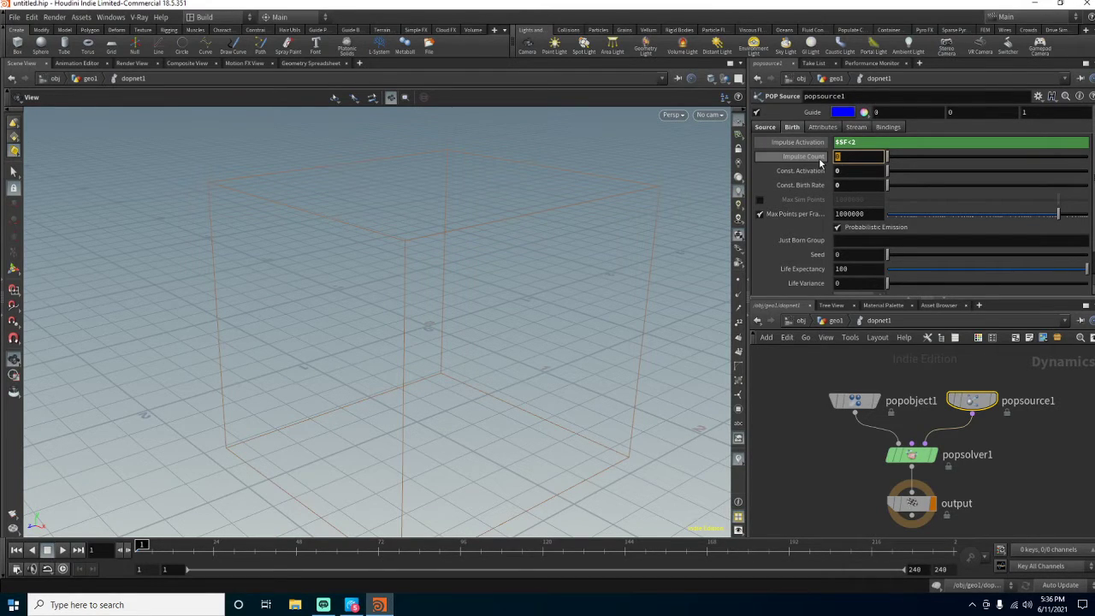
- Set the POP Source's Impulse Count to 25000
type("25000")
key("Return")
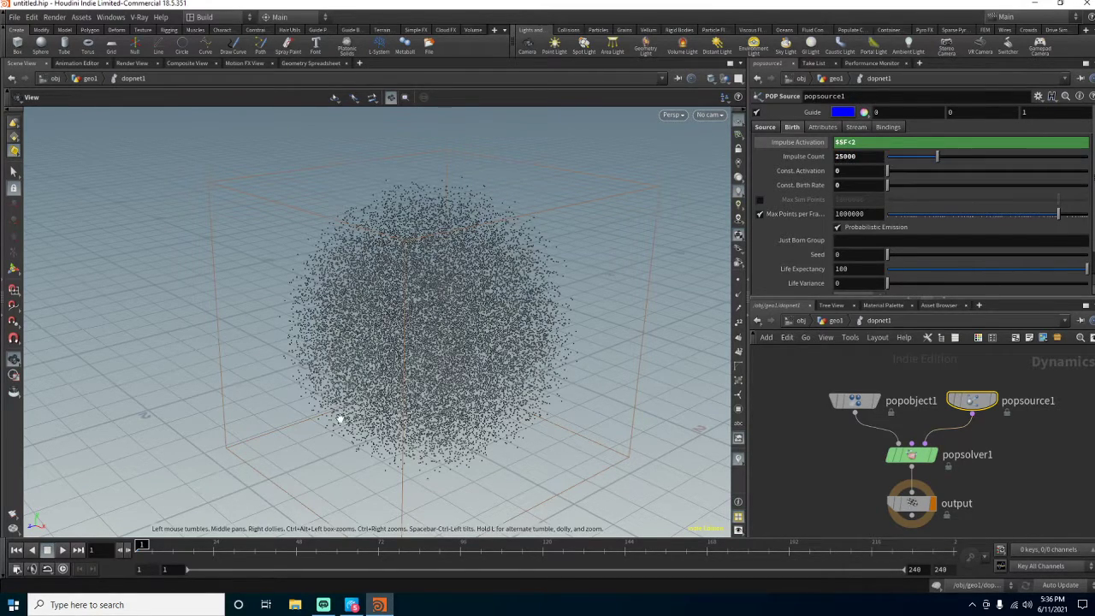
mouse_move(371, 391)
left_mouse_down()
mouse_move(514, 358)
mouse_move(355, 396)
left_mouse_up()
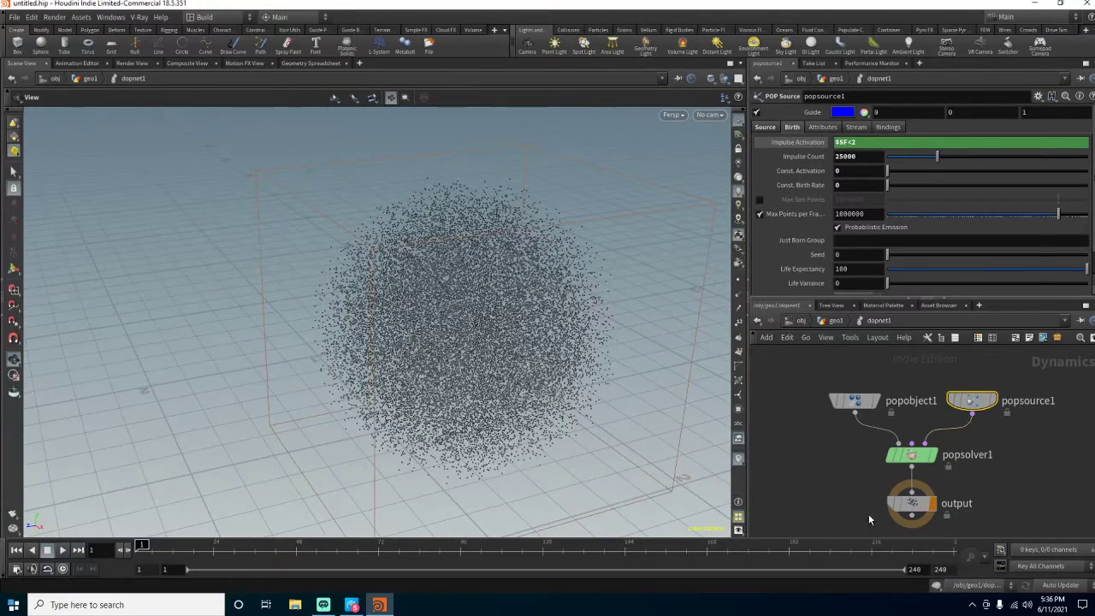
- Return to the geo1 network, lay out its nodes and place sphere1 and vdbfrompolygons1 beside the Attribute Wrangle chain
left_click(835, 321)
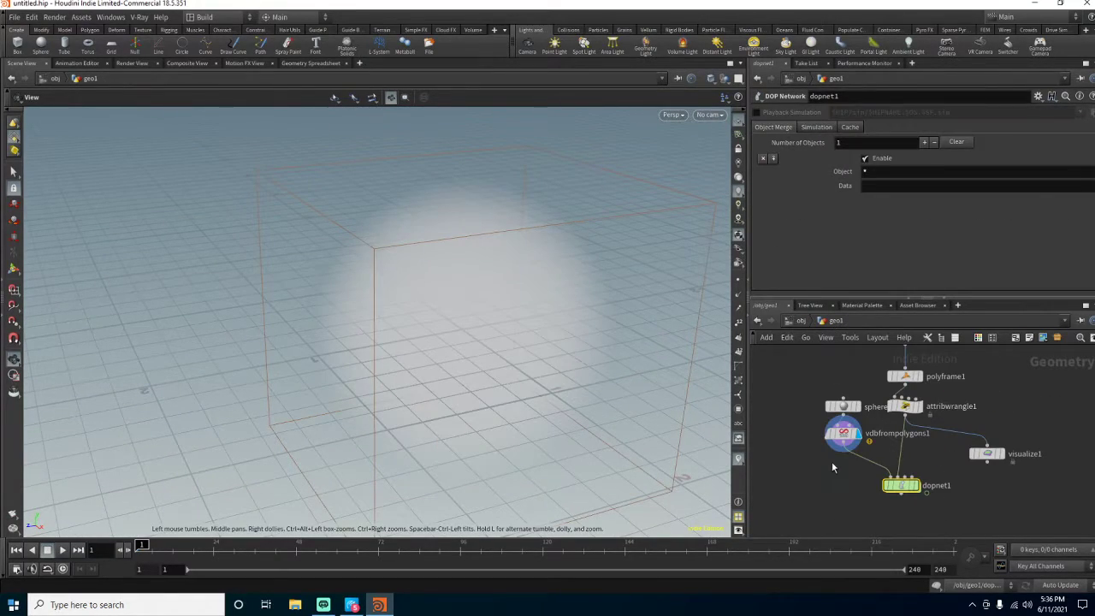
scroll(830, 485, "down", 3)
left_click_drag(812, 384, 898, 507)
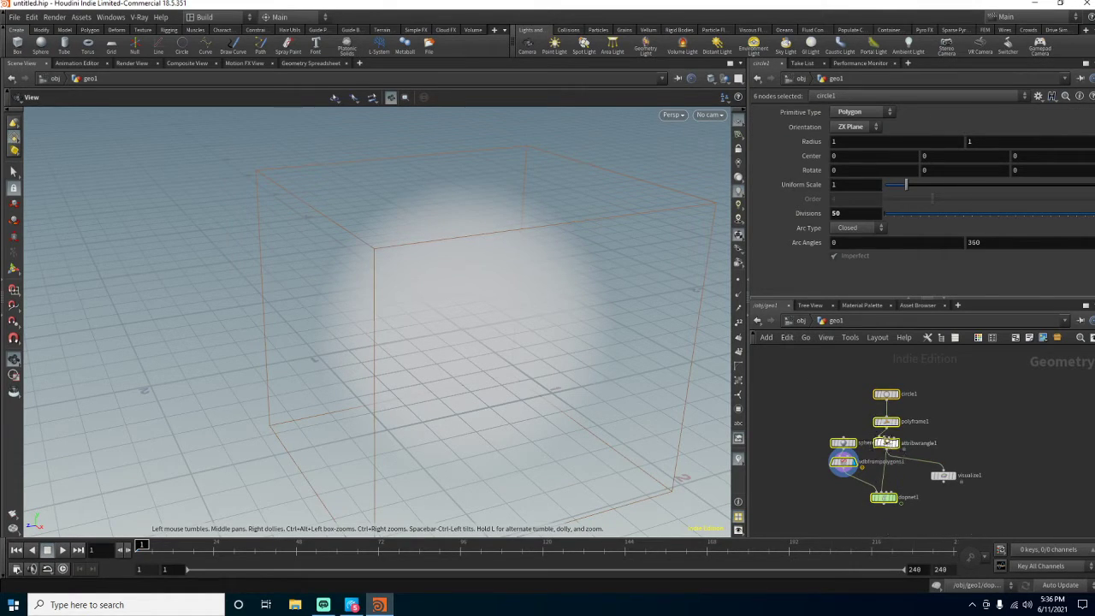
key("l")
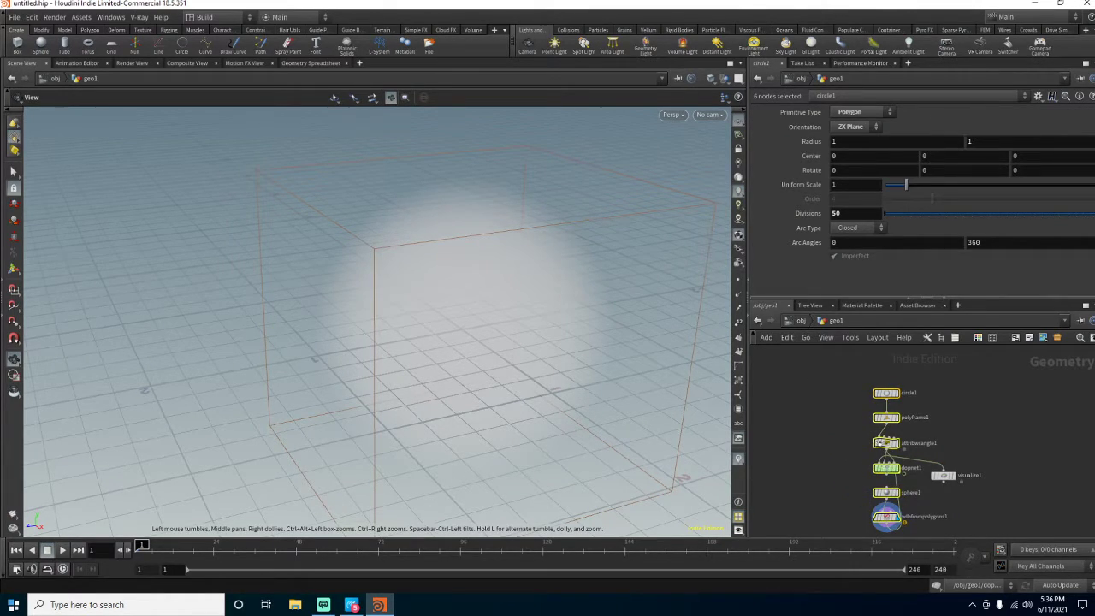
left_click_drag(862, 482, 841, 446)
left_click_drag(886, 474, 865, 482)
scroll(811, 518, "up", 3)
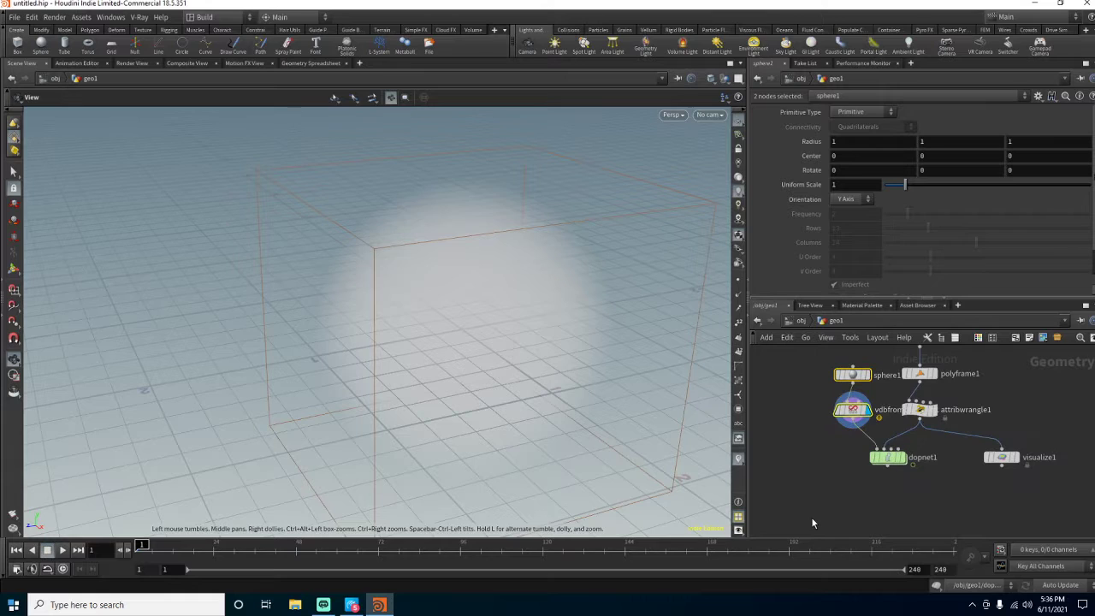
middle_click_drag(827, 517, 828, 521)
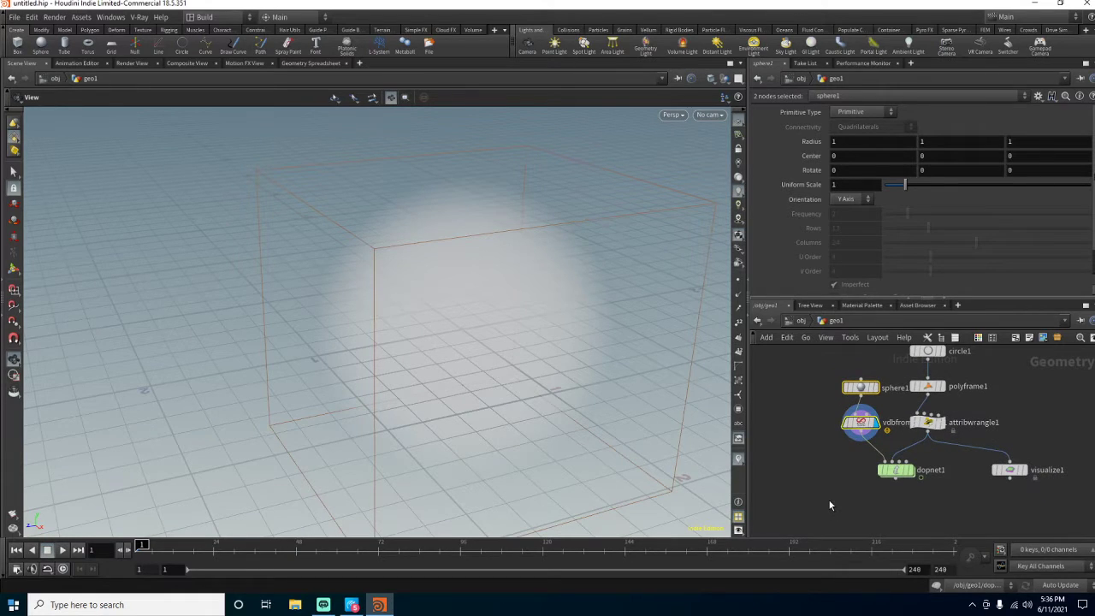
- Display the DOP Network node, play the simulation and rewind to frame 1
left_click(911, 470)
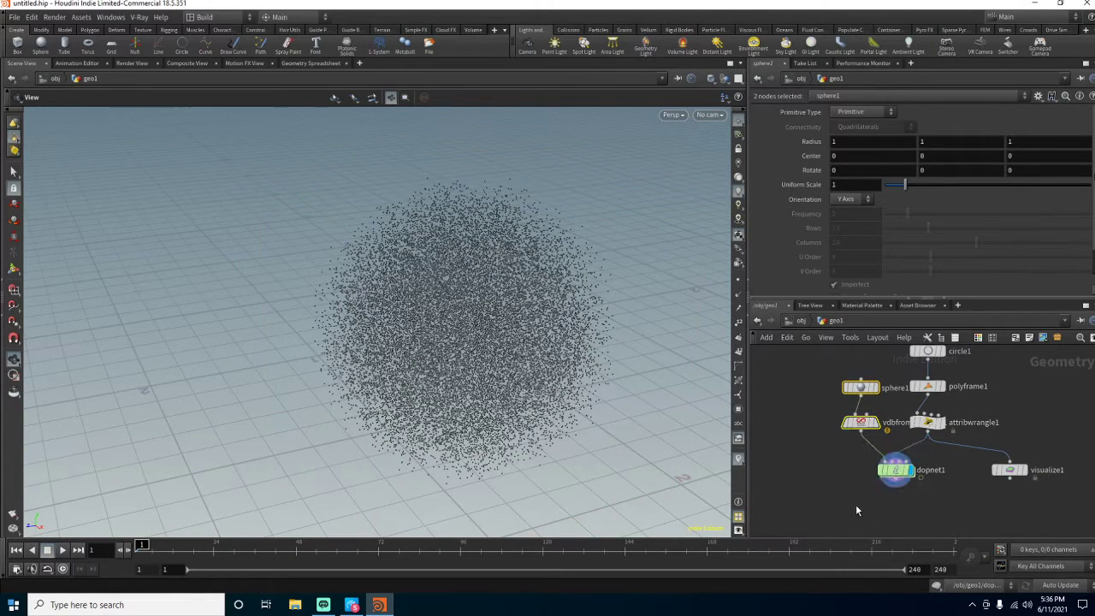
left_click(63, 550)
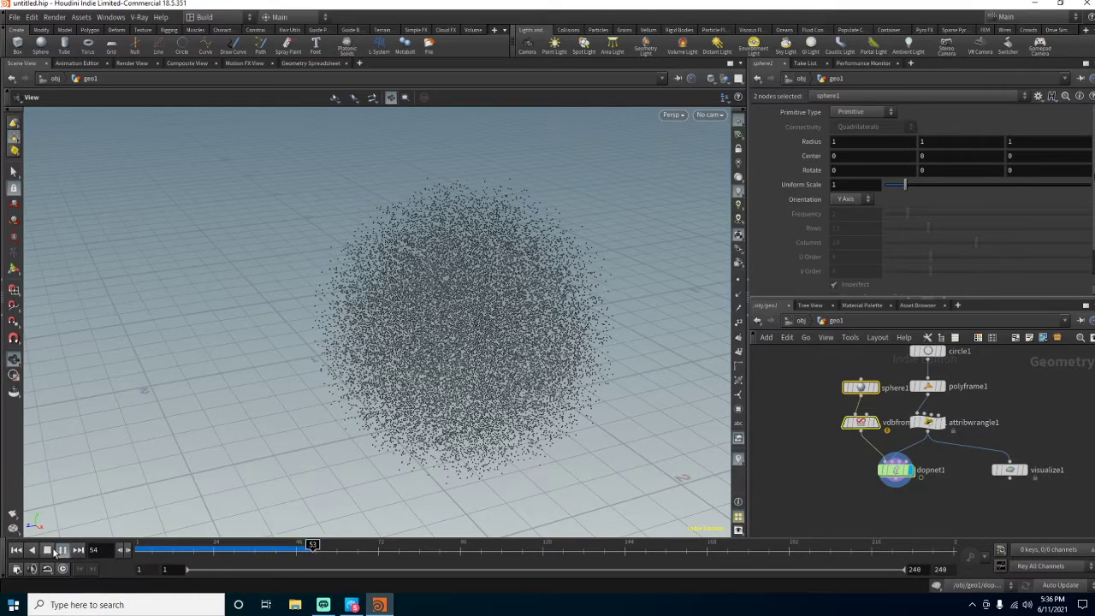
left_click(45, 551)
left_click(15, 550)
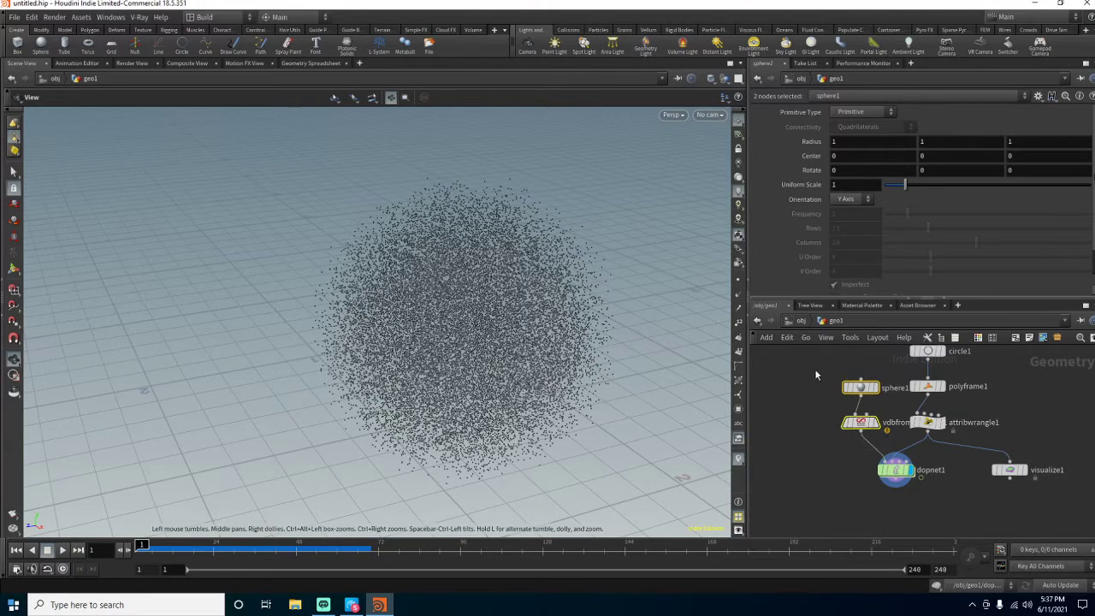
- Move sphere1 and vdbfrompolygons1 farther from the Attribute Wrangle and select the DOP Network between the two branches
left_click_drag(861, 428, 831, 431)
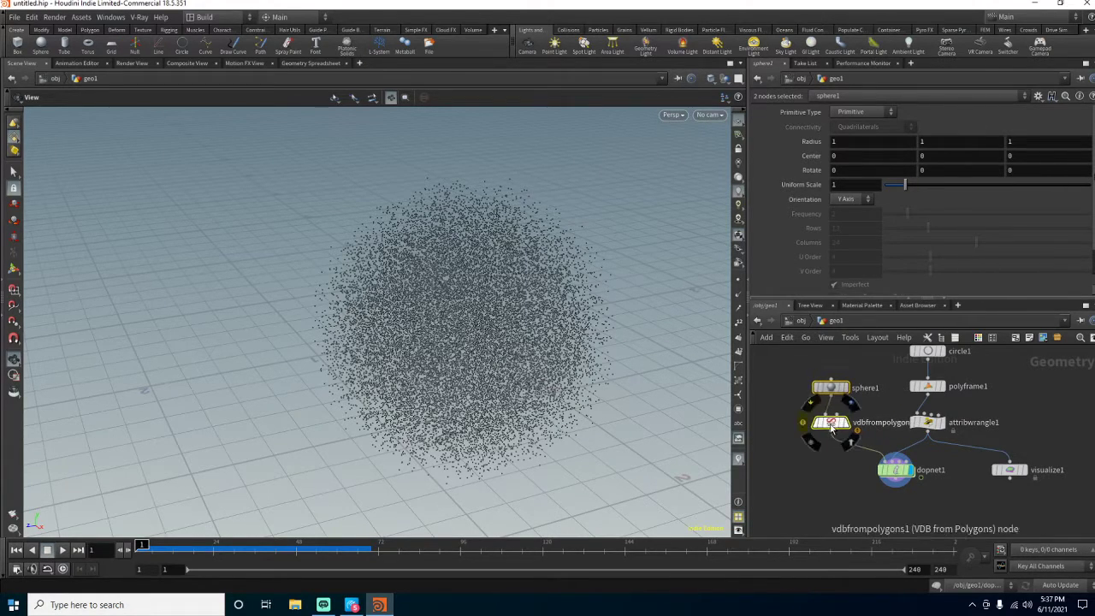
left_click(890, 470)
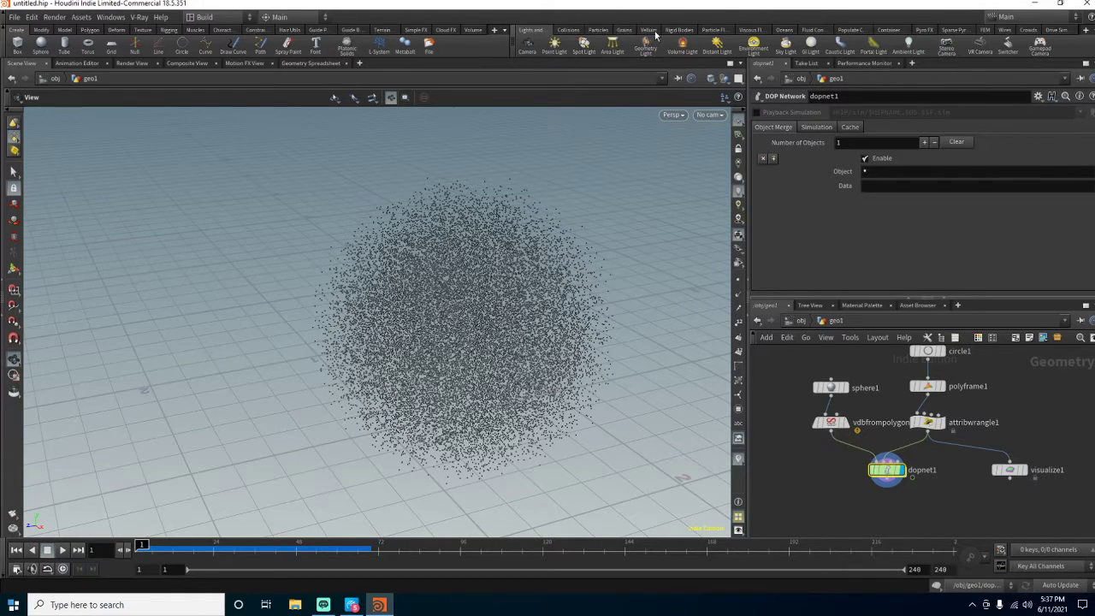
- Try to apply the Vortex Filaments particle tool using geo1 and the Attribute Wrangle's curve
left_click(624, 31)
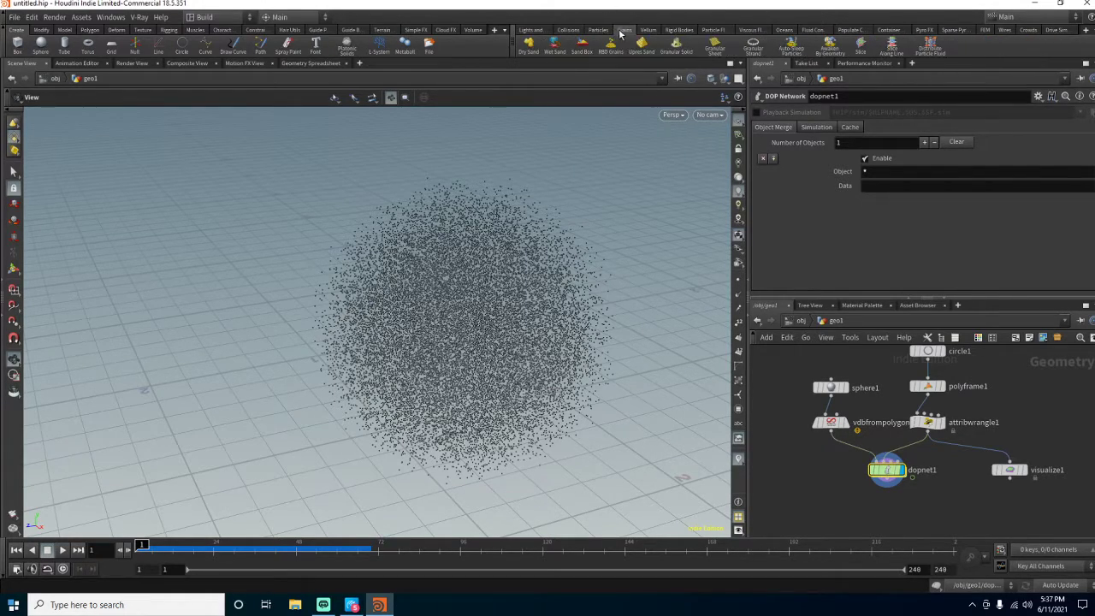
left_click(599, 30)
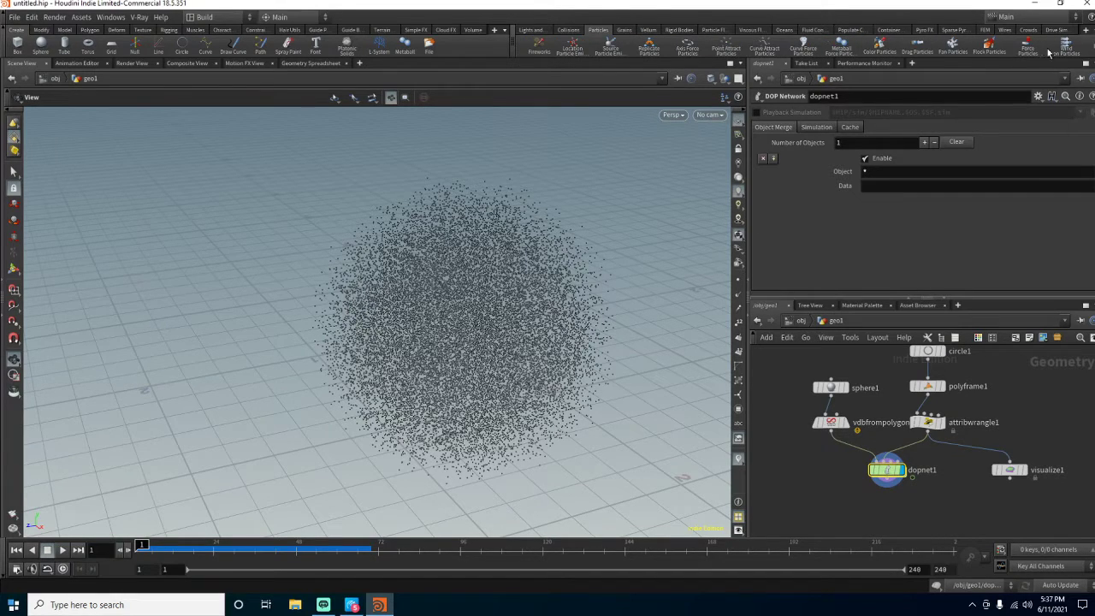
scroll(1093, 50, "down", 5)
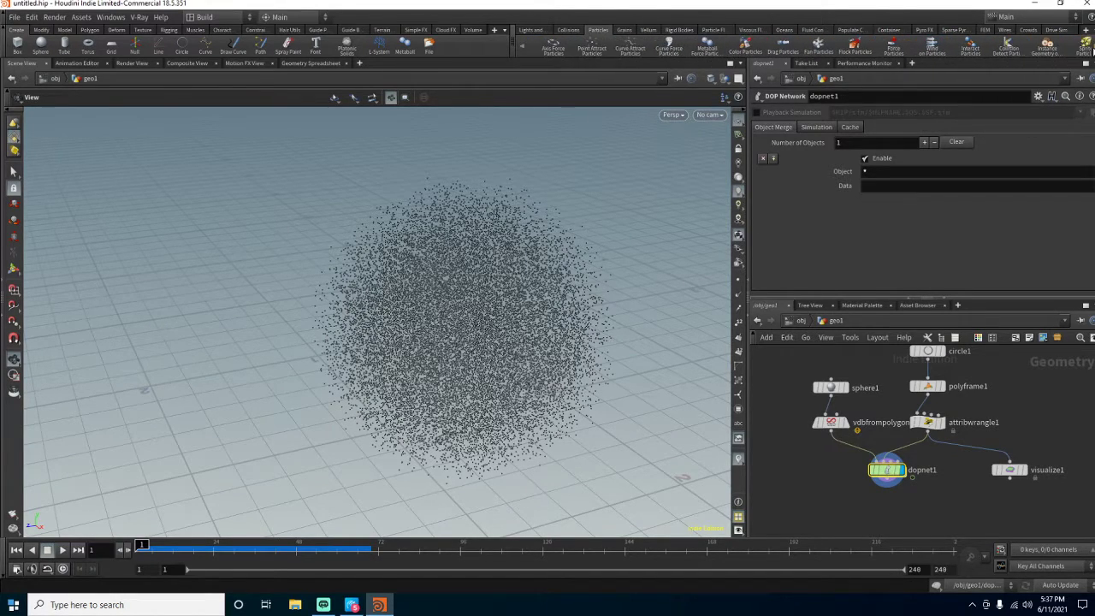
left_click(1073, 47)
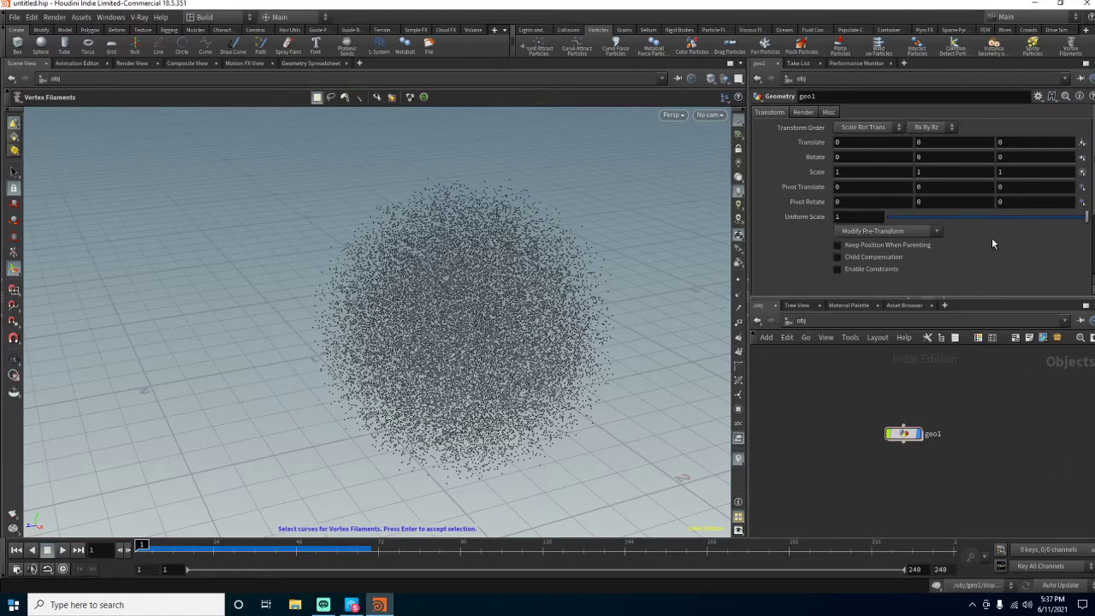
left_click(906, 434)
key("Return")
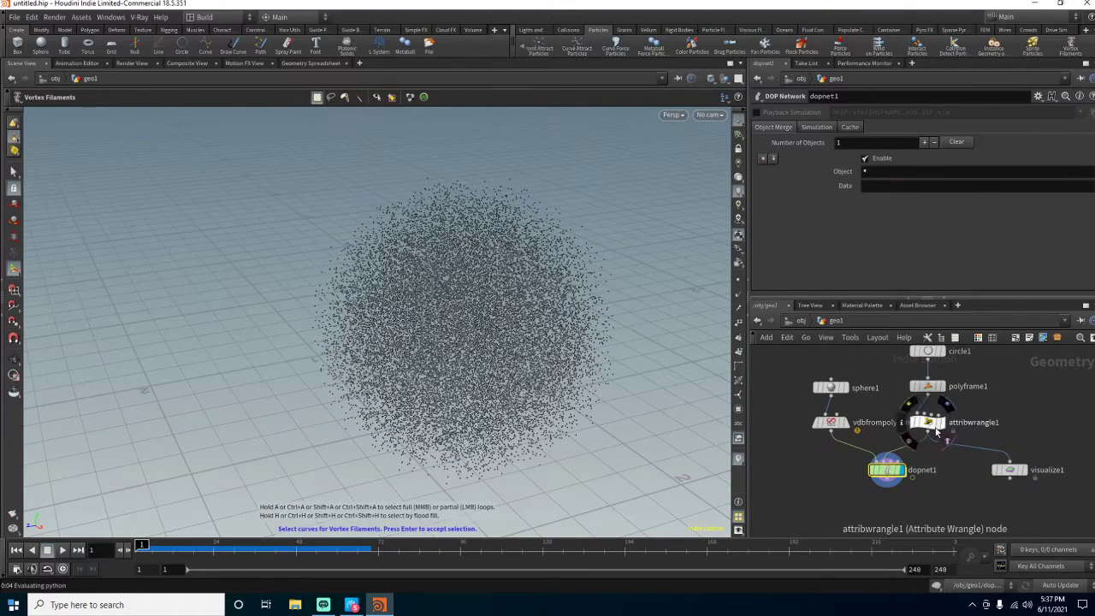
left_click(927, 428)
key("Return")
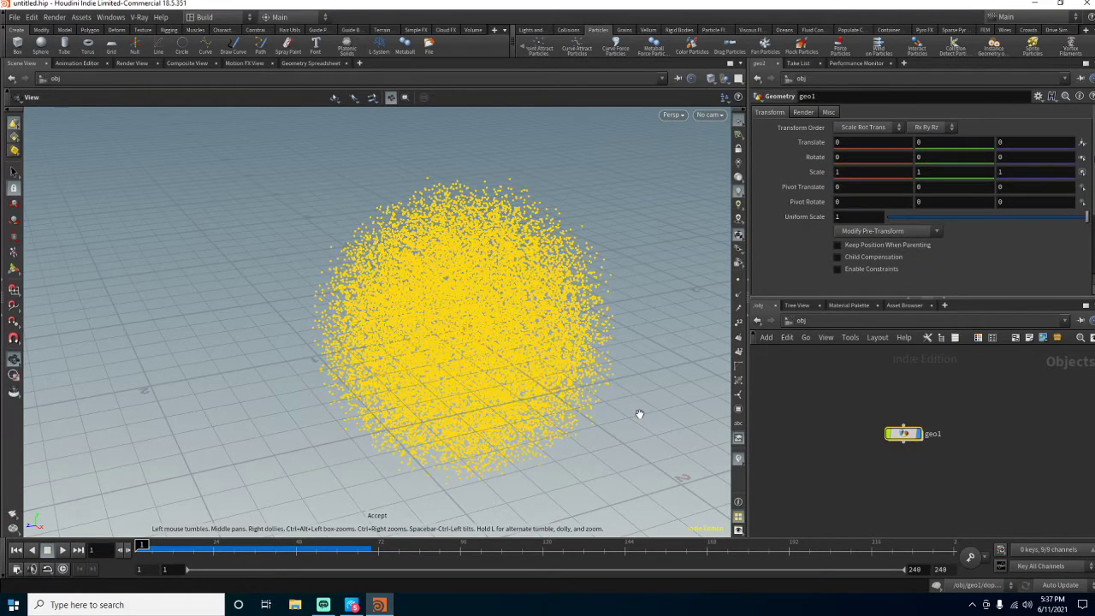
key("Return")
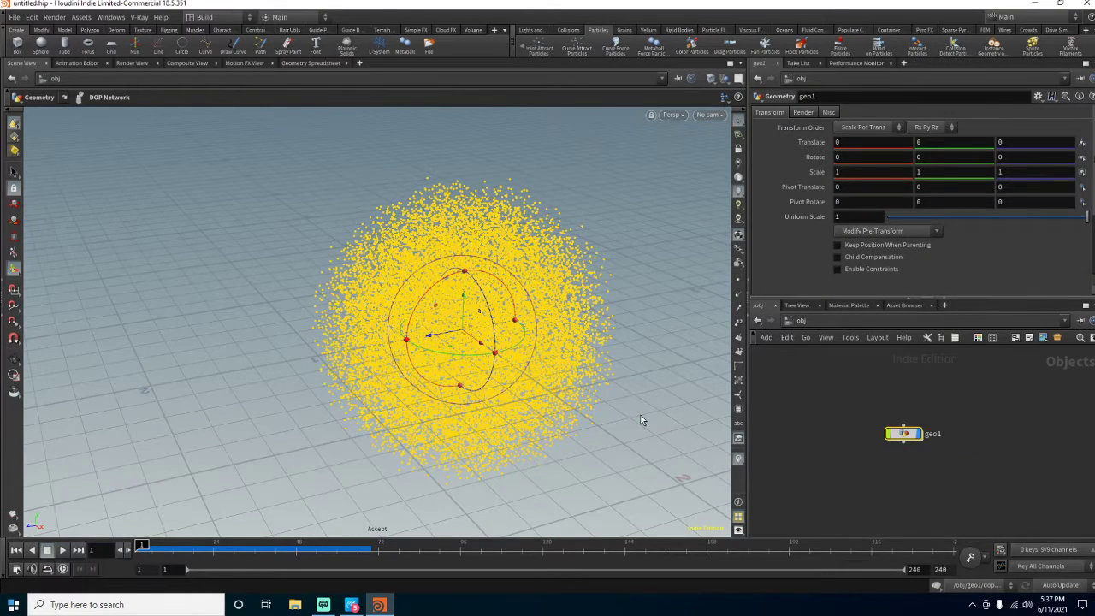
- Check the nodes inside the DOP Network, and apply Vortex Filaments to geo1 from the object level
double_click(904, 434)
double_click(887, 470)
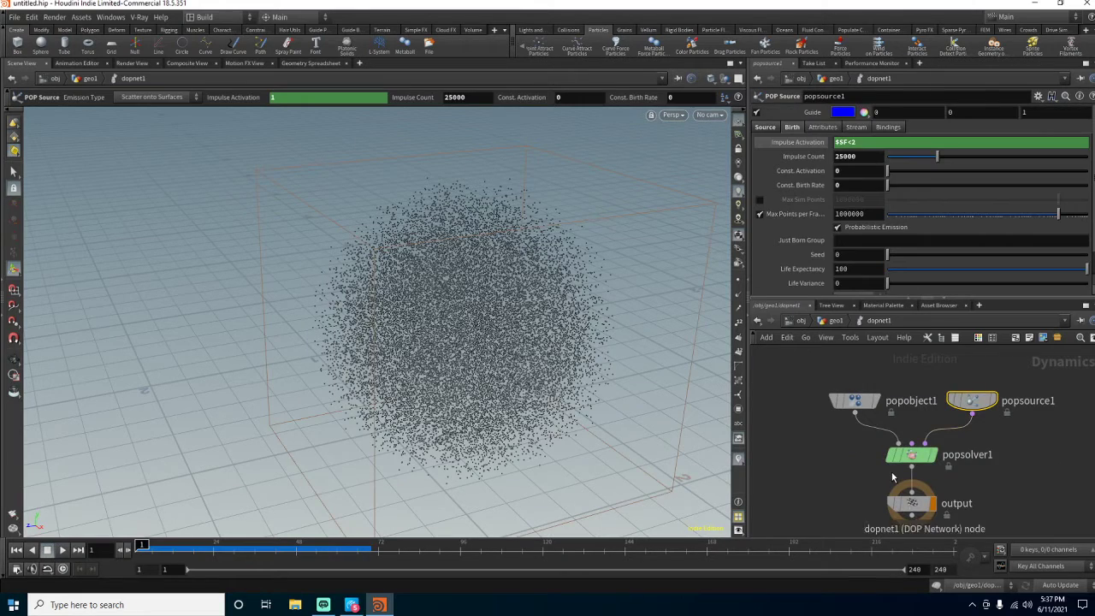
left_click(832, 322)
left_click(806, 324)
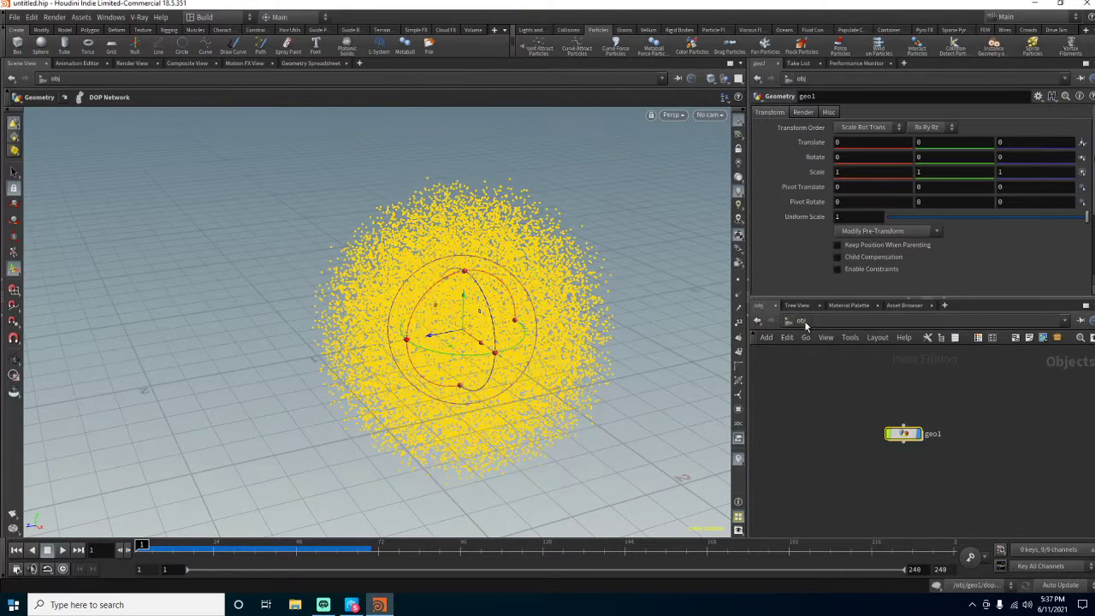
left_click(1072, 48)
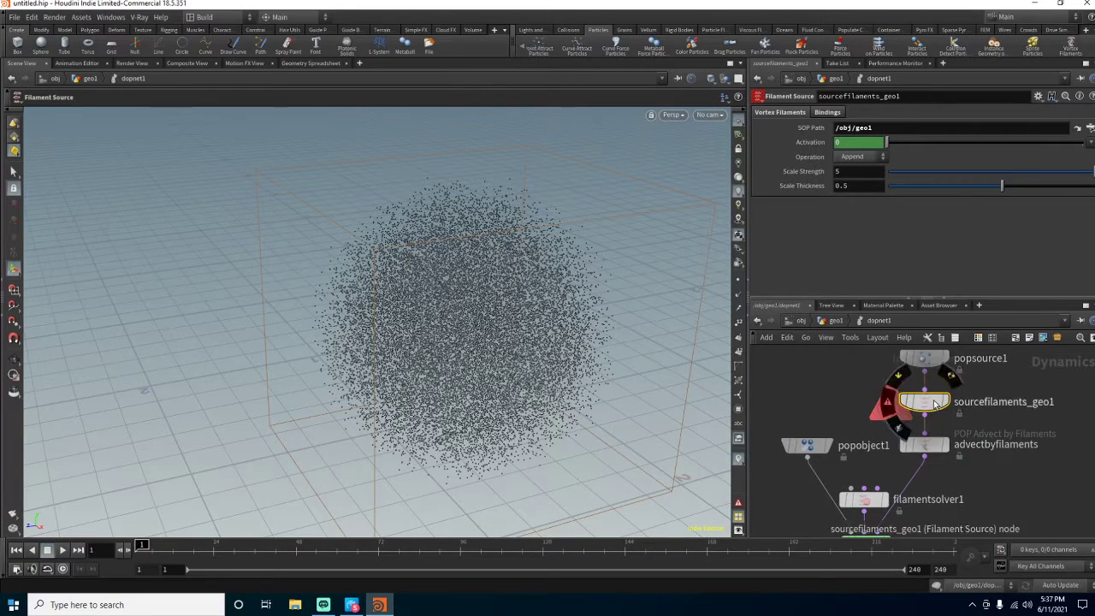
- Set the SOP Path of sourcefilaments_geo1 to the expression `opinputpath("..", 1)`
left_click_drag(873, 126, 835, 128)
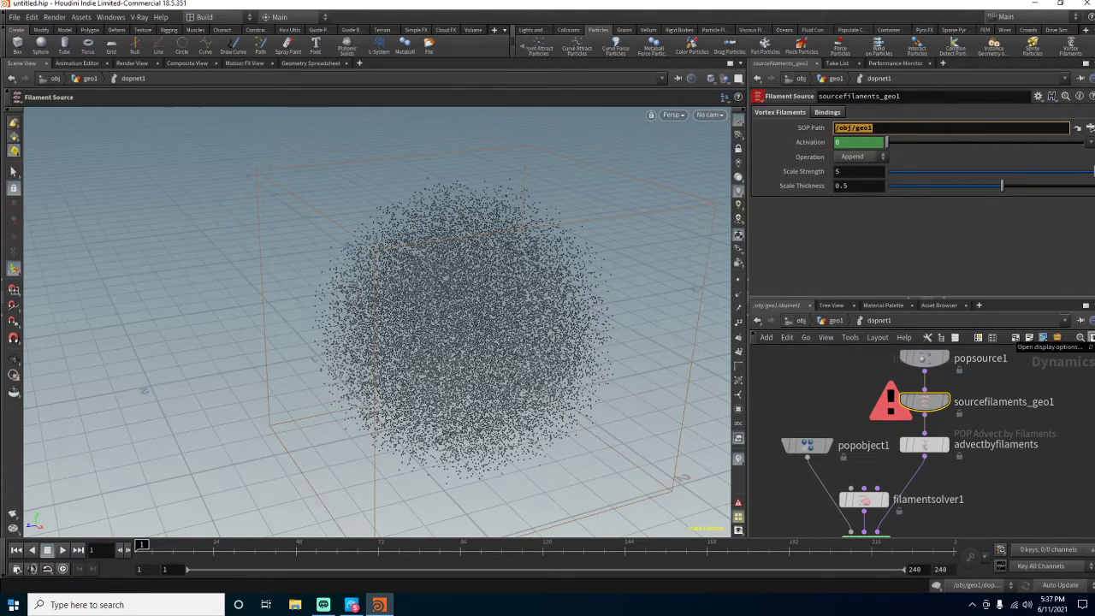
type("`opinp")
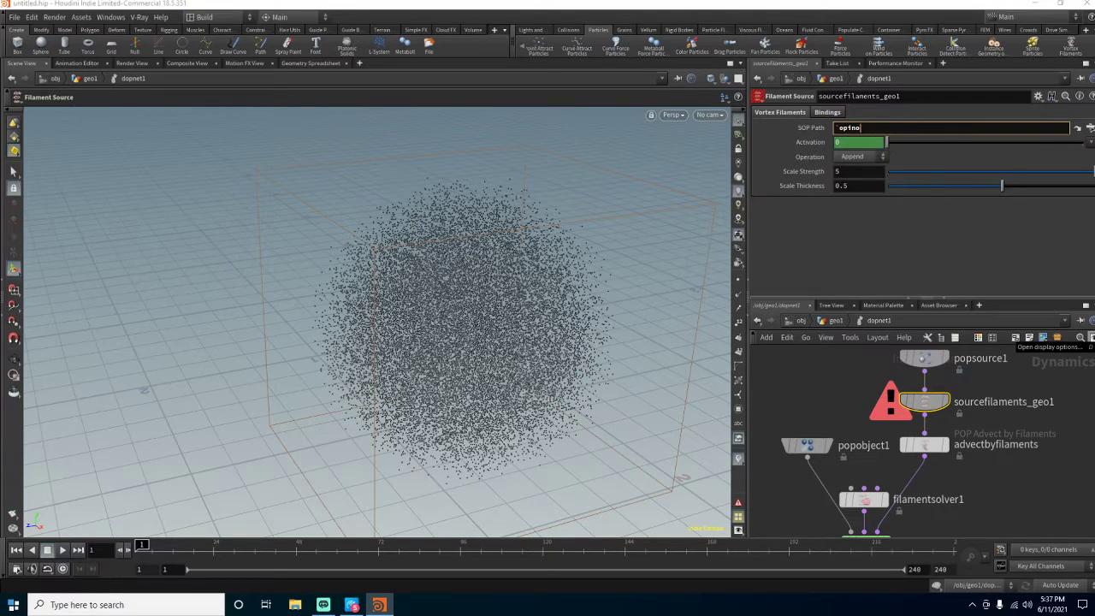
type("uut")
key("Down")
key("Return")
type("(\".")
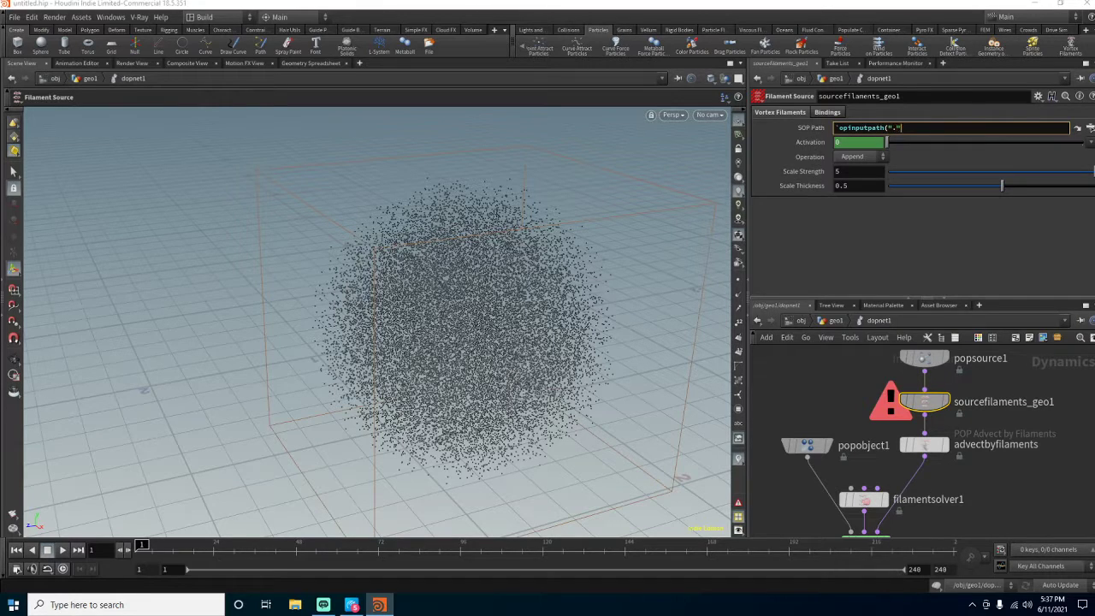
type("\", ")
type("\", ")
type("0)`")
key("Return")
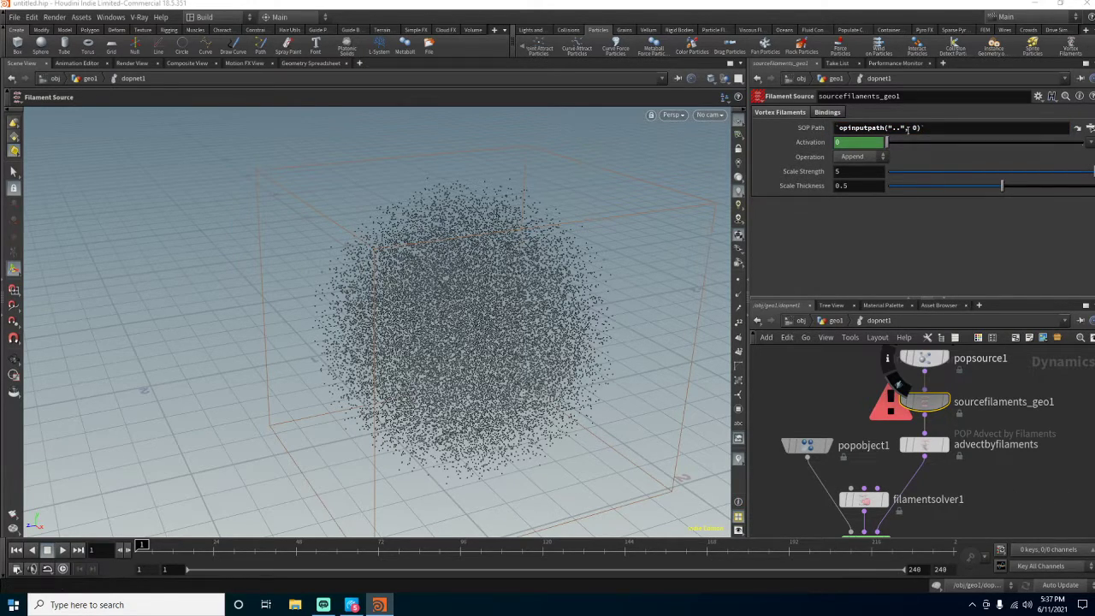
type("1")
key("Return")
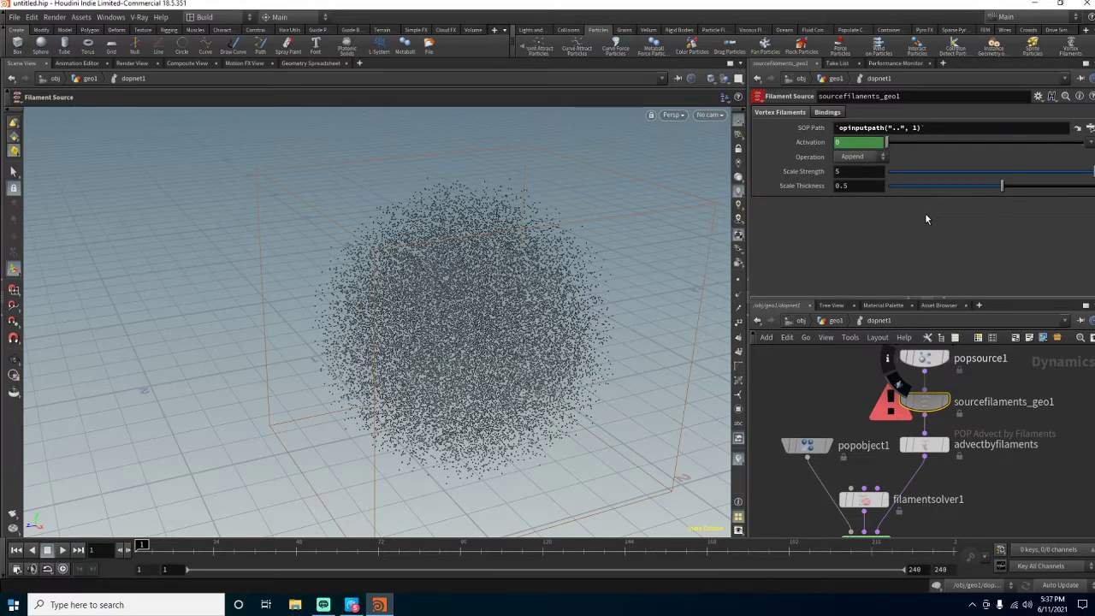
- Check the Filament Source node's info, reset the simulation on dopnet1 and return inside the DOP Network
mouse_move(929, 407)
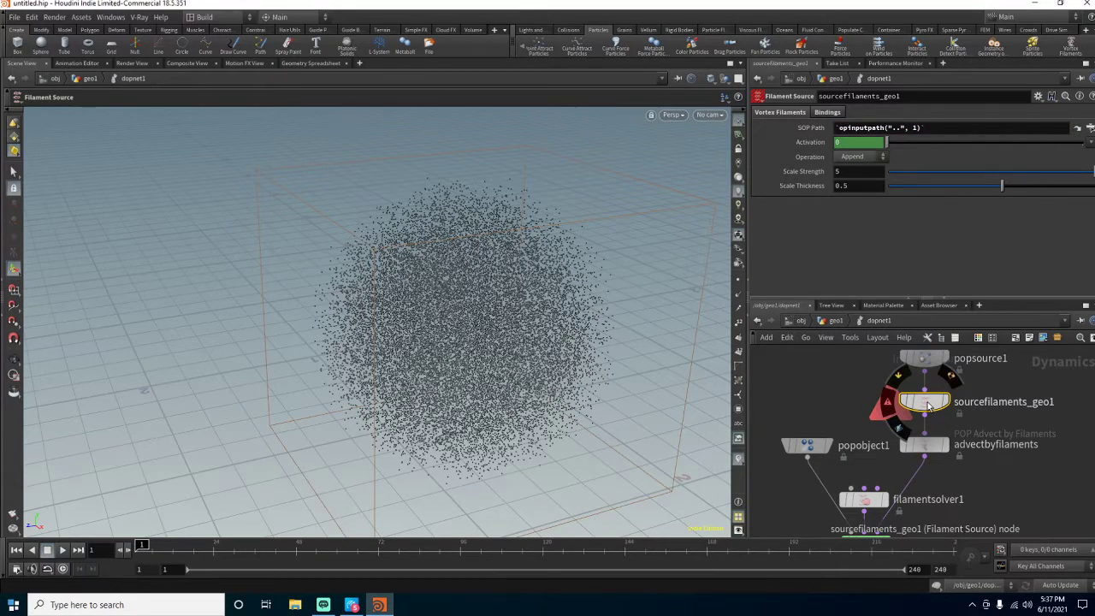
middle_click(929, 407)
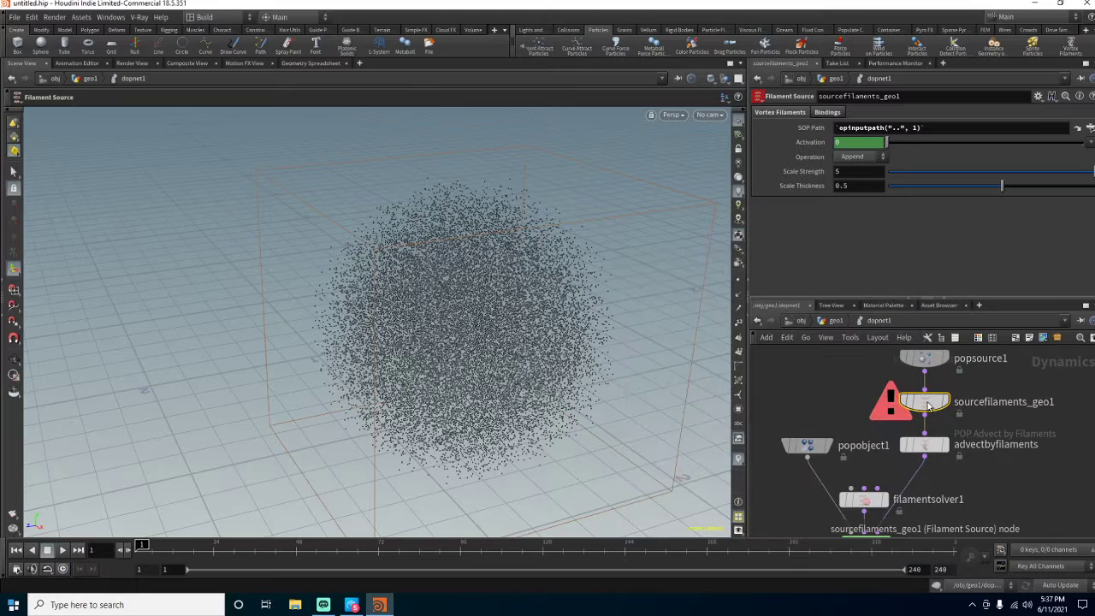
left_click(834, 323)
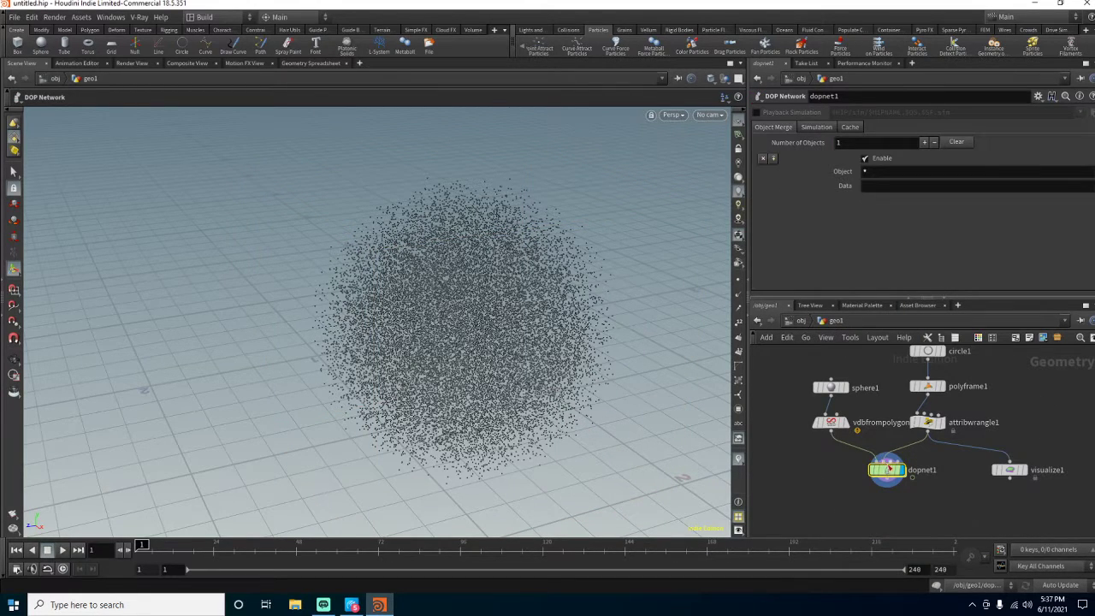
left_click(816, 128)
left_click(811, 143)
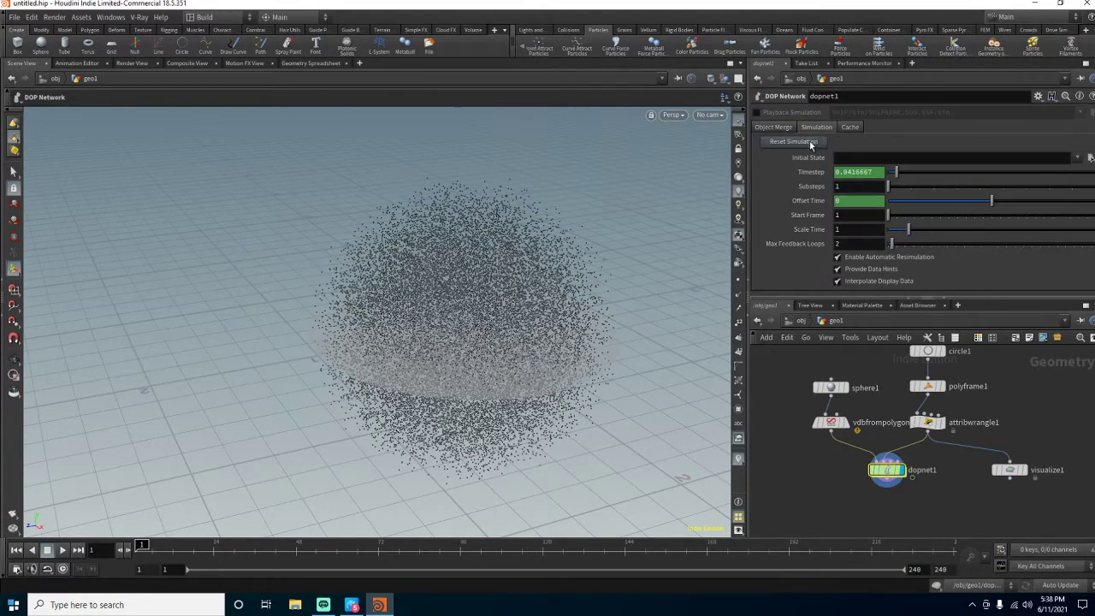
double_click(890, 470)
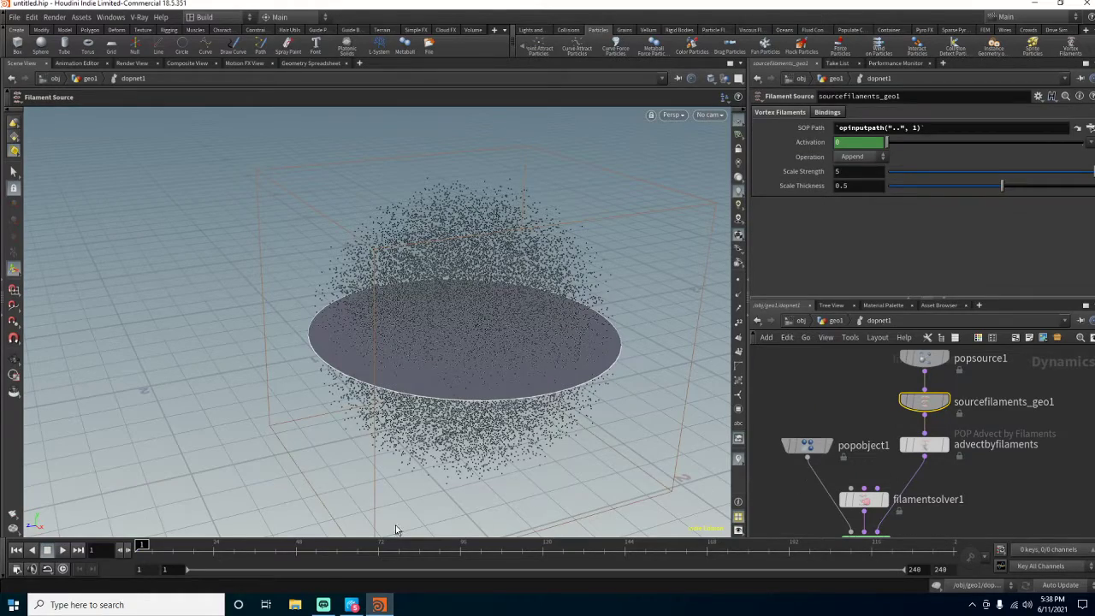
- Play the simulation, scrub back to frame 25 and inspect how the particles move around the circle
left_click(65, 552)
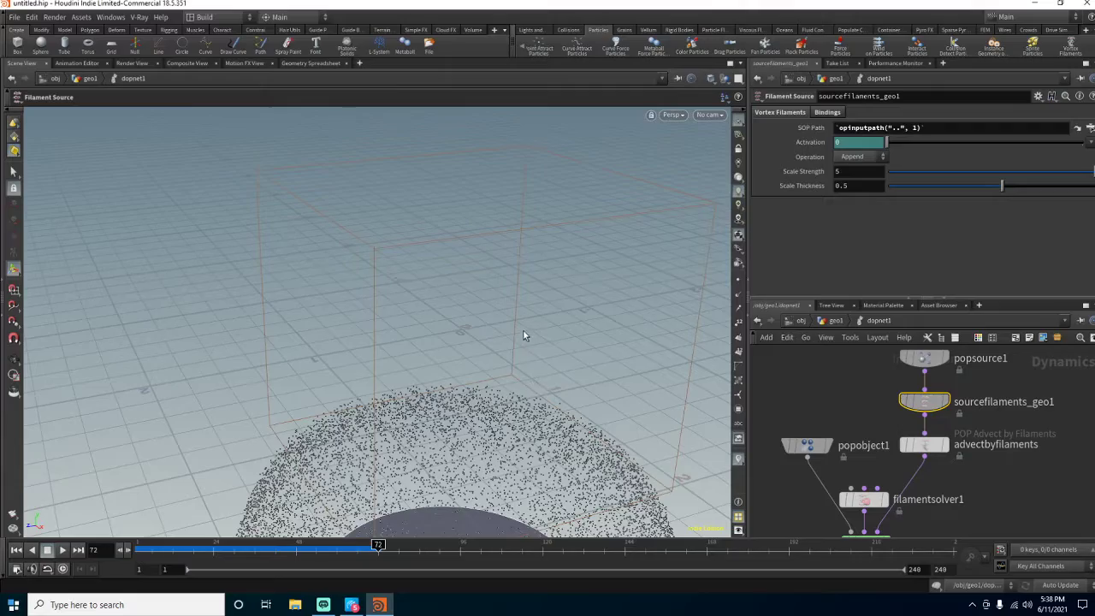
middle_click_drag(509, 387, 501, 252, "alt")
scroll(502, 252, "down", 4)
left_click_drag(501, 460, 505, 433, "alt")
left_click_drag(378, 545, 216, 546)
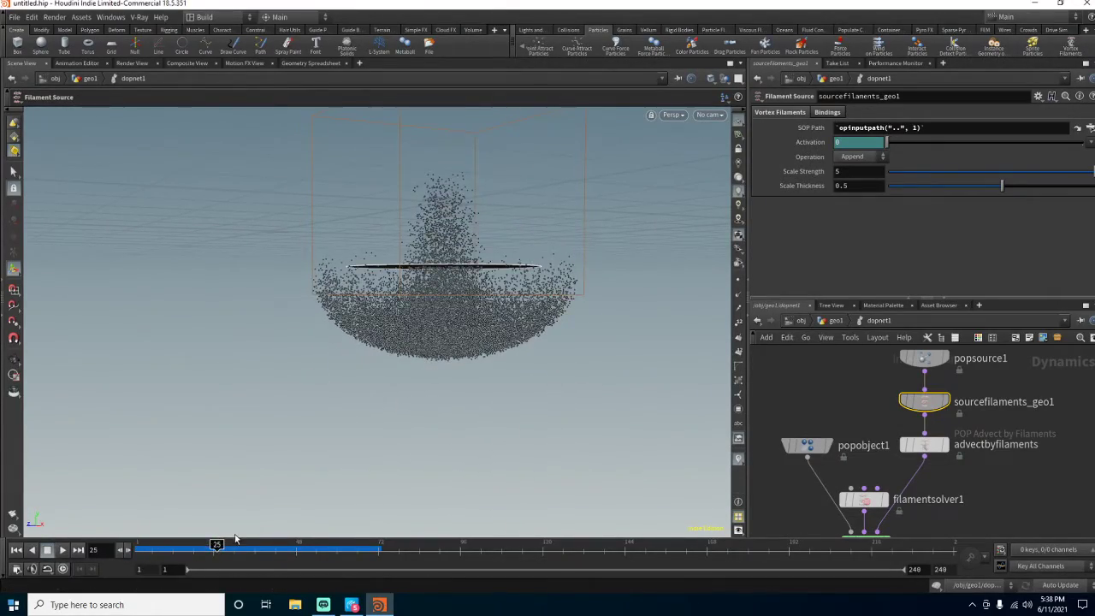
left_click_drag(485, 409, 489, 445)
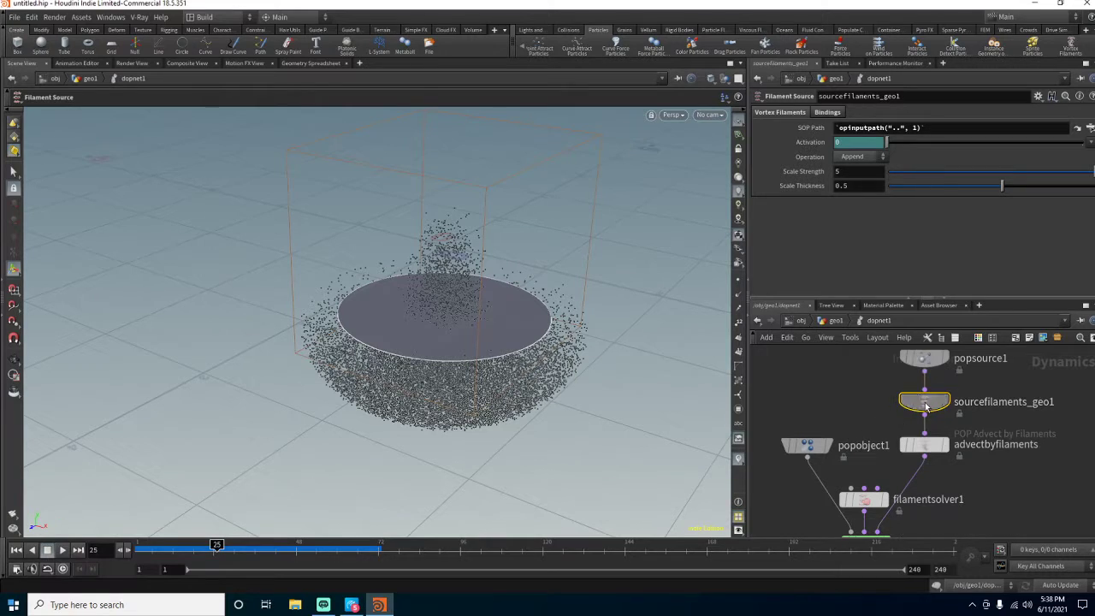
- Open the Filament Source node's help page and read through its introduction, parameters and local variables
left_click(1091, 96)
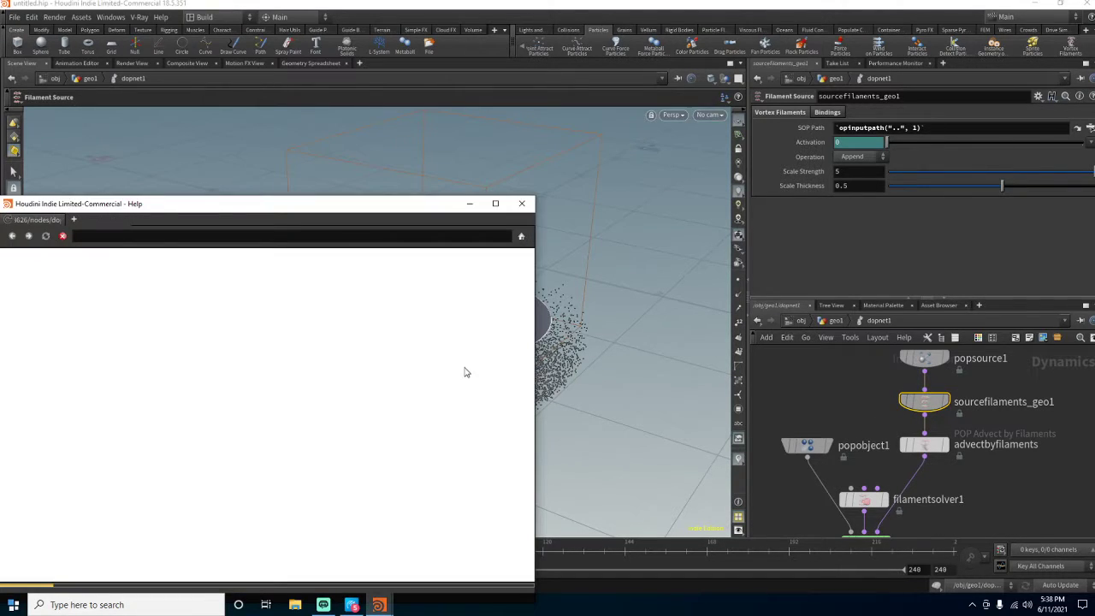
left_click_drag(274, 210, 462, 117)
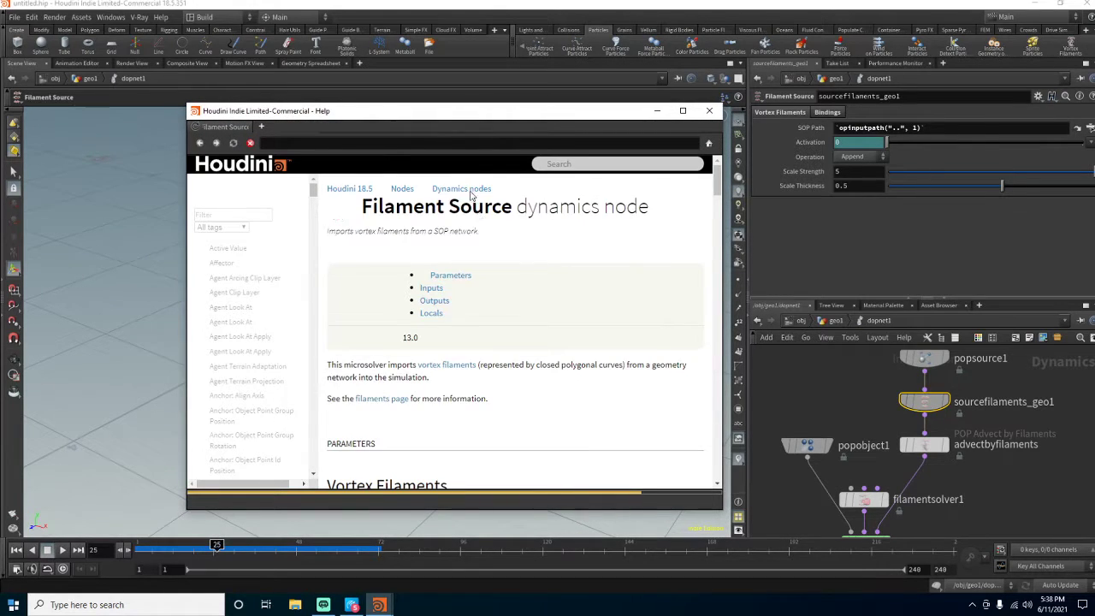
scroll(538, 352, "down", 3)
scroll(538, 354, "up", 2)
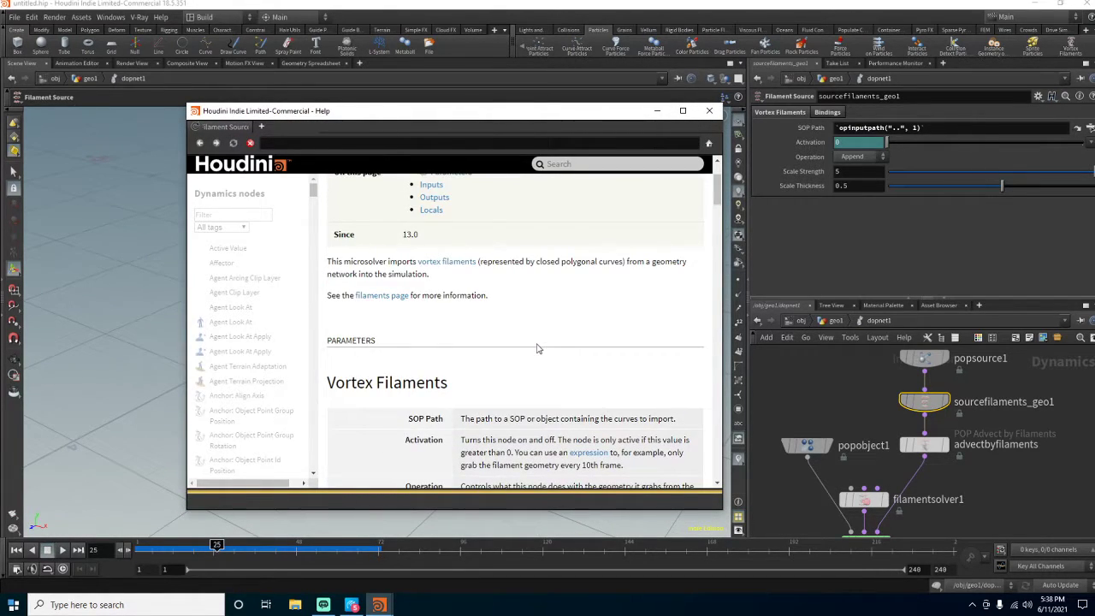
scroll(514, 339, "down", 5)
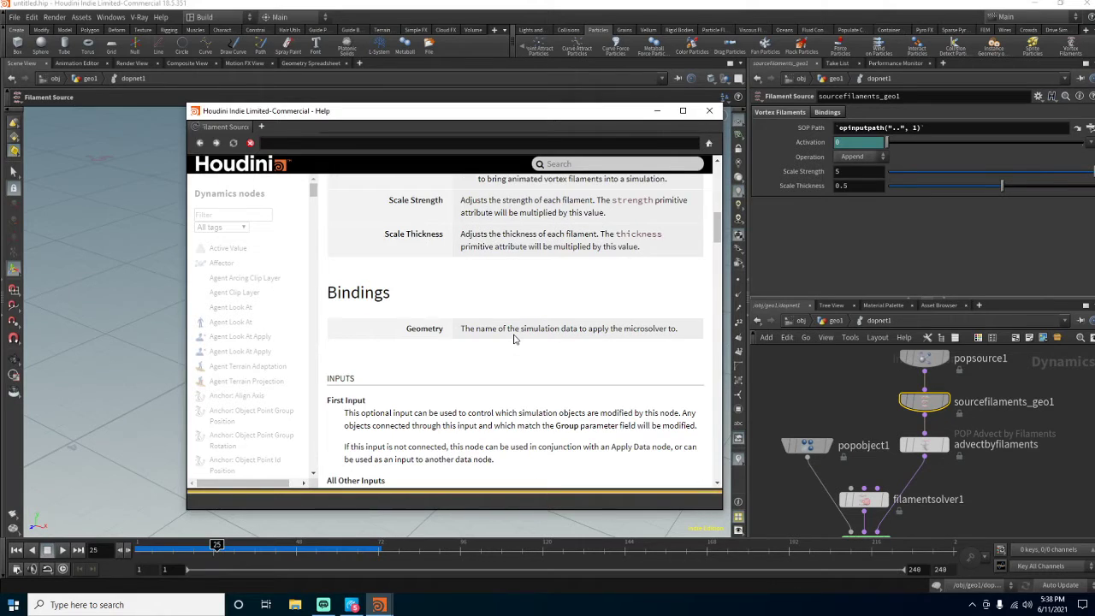
scroll(513, 339, "down", 6)
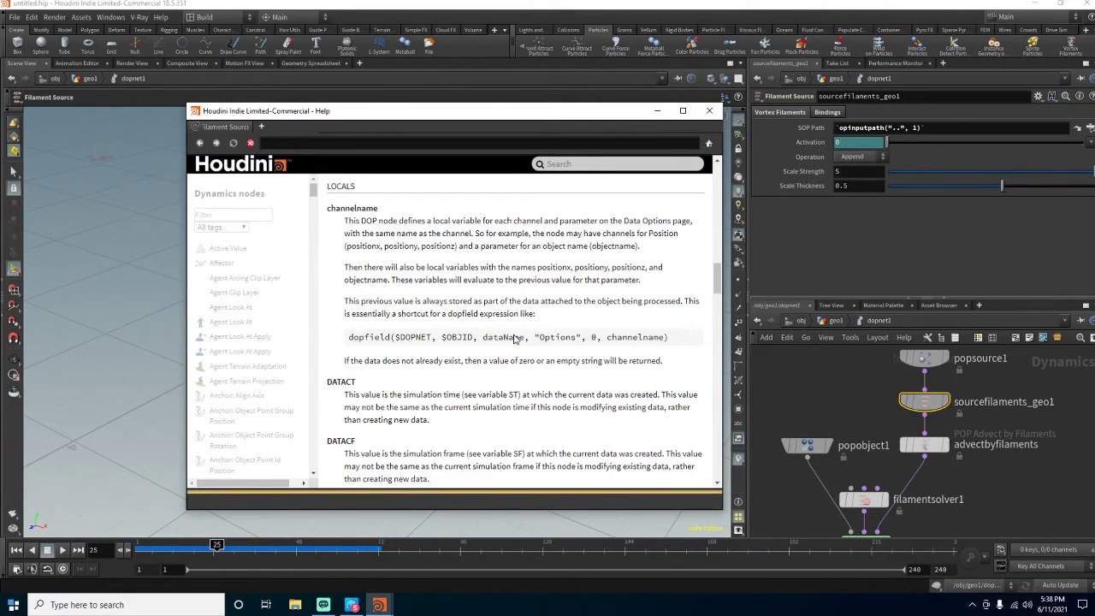
scroll(516, 339, "down", 8)
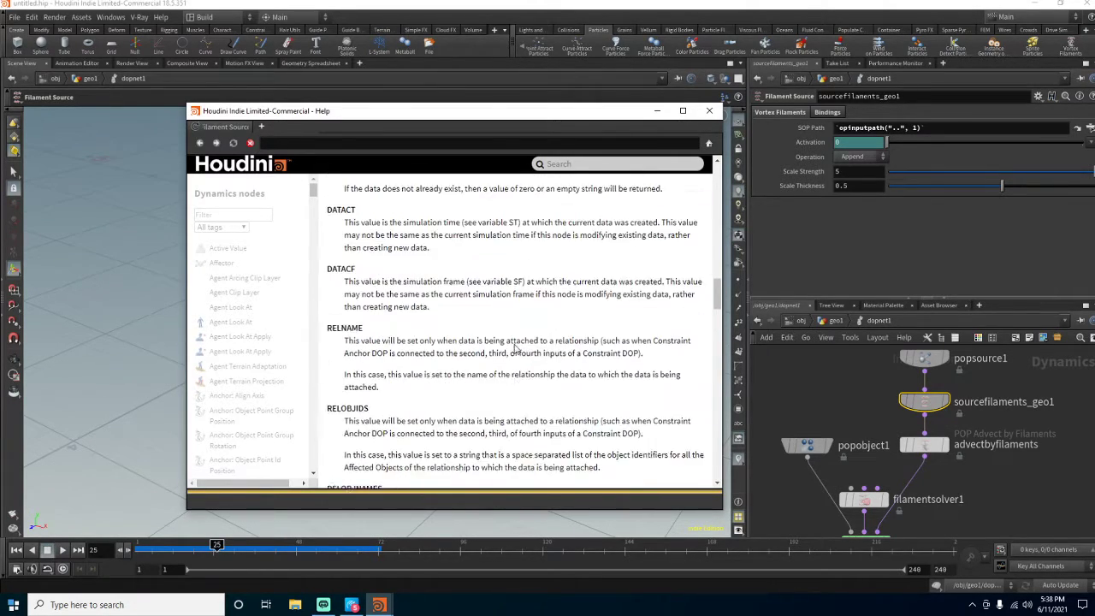
scroll(516, 349, "down", 9)
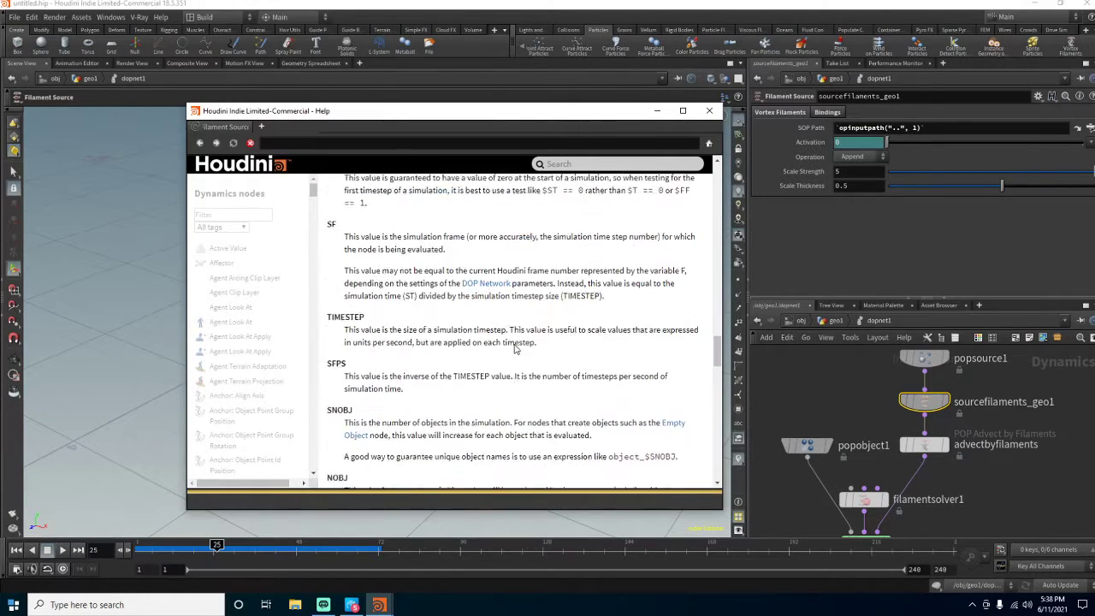
scroll(516, 349, "down", 10)
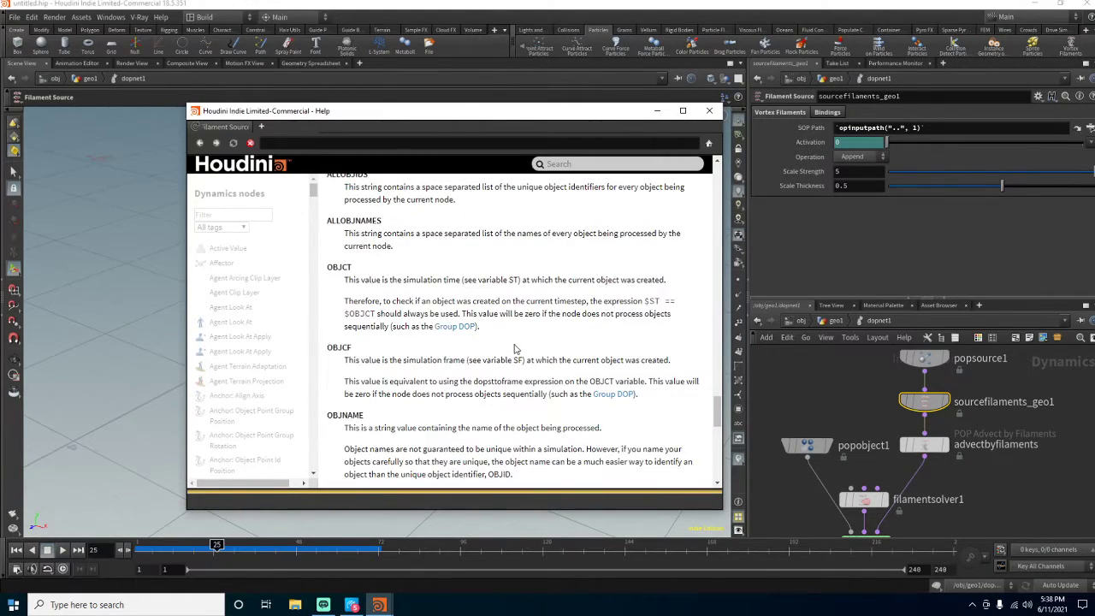
scroll(516, 349, "down", 1)
scroll(516, 349, "up", 1)
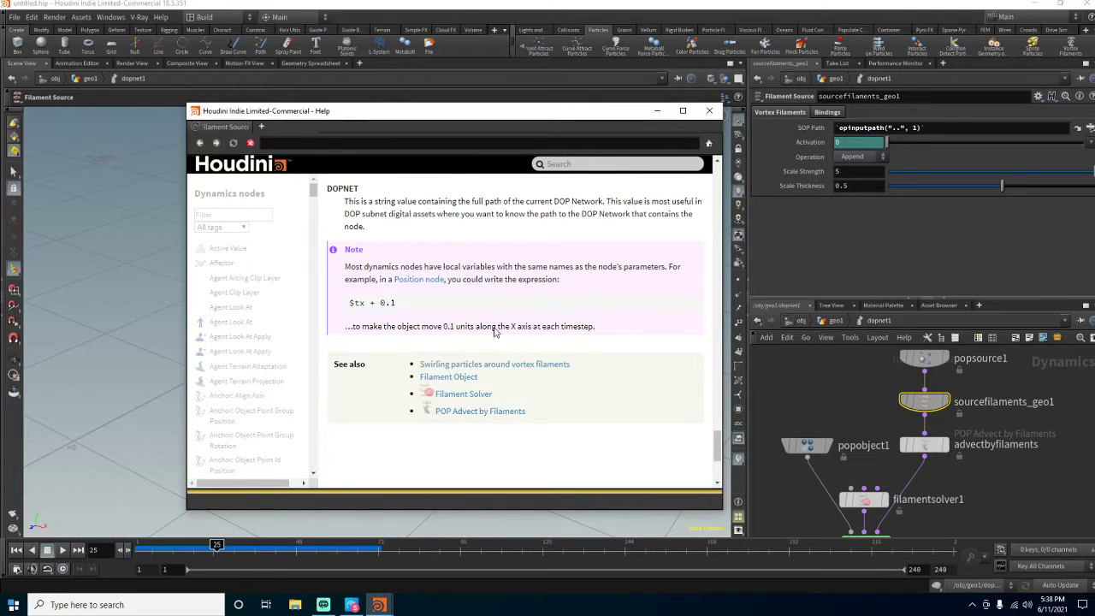
scroll(495, 332, "up", 20)
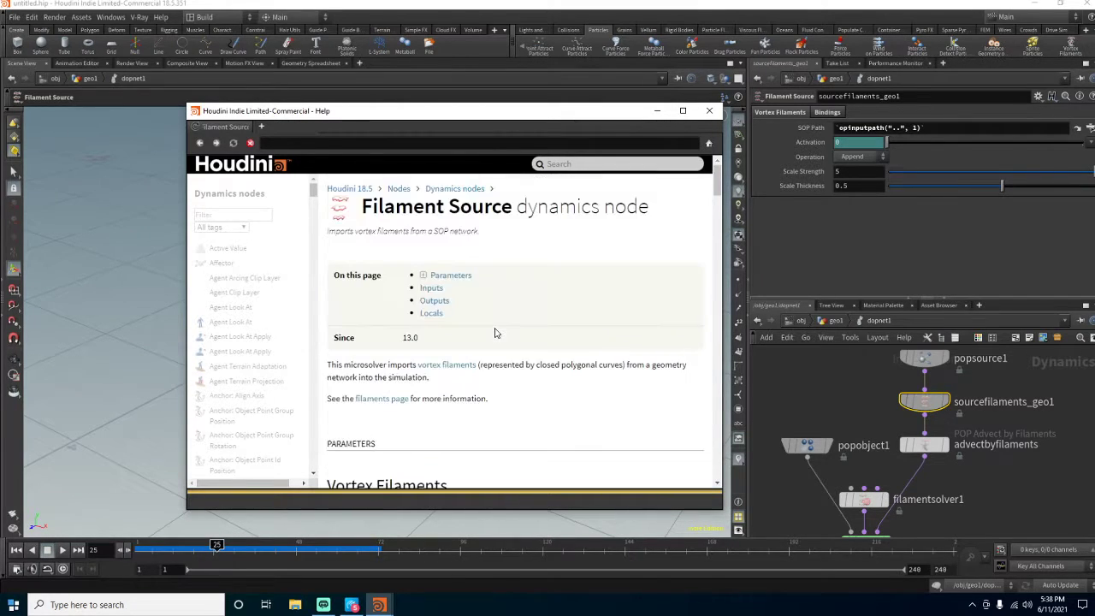
scroll(476, 339, "down", 3)
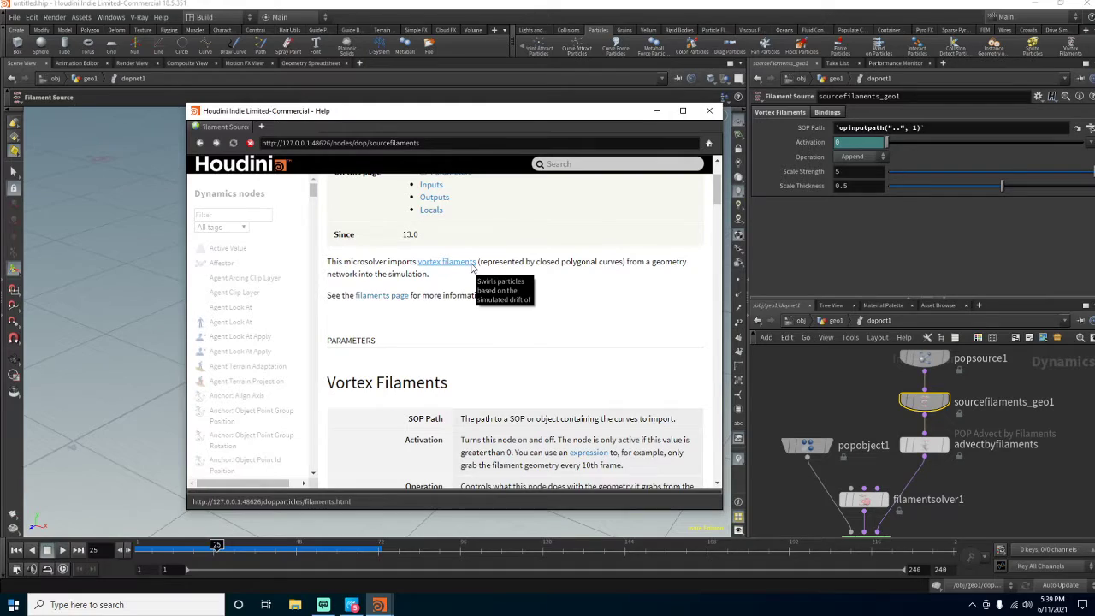
- Try to open the linked filaments page in a new help tab, and close the help window
right_click(397, 303)
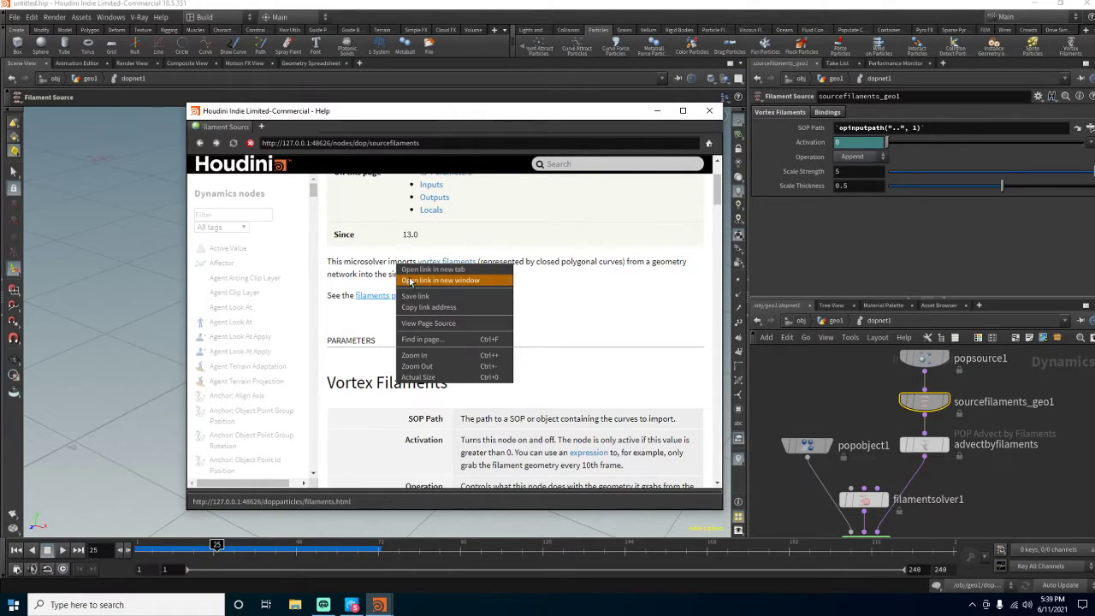
left_click(411, 269)
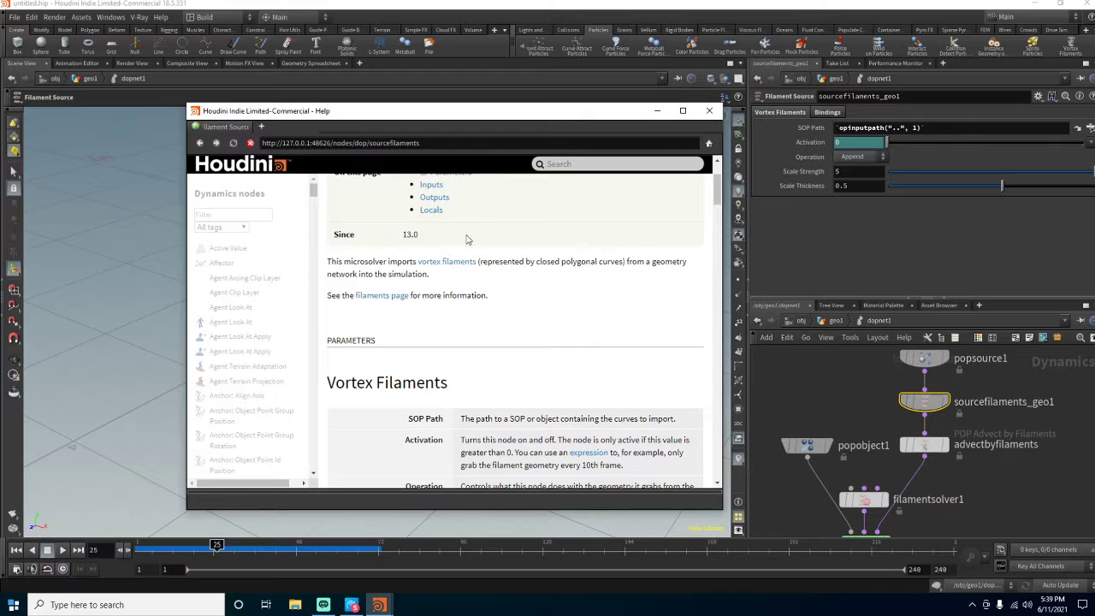
left_click_drag(488, 126, 546, 107)
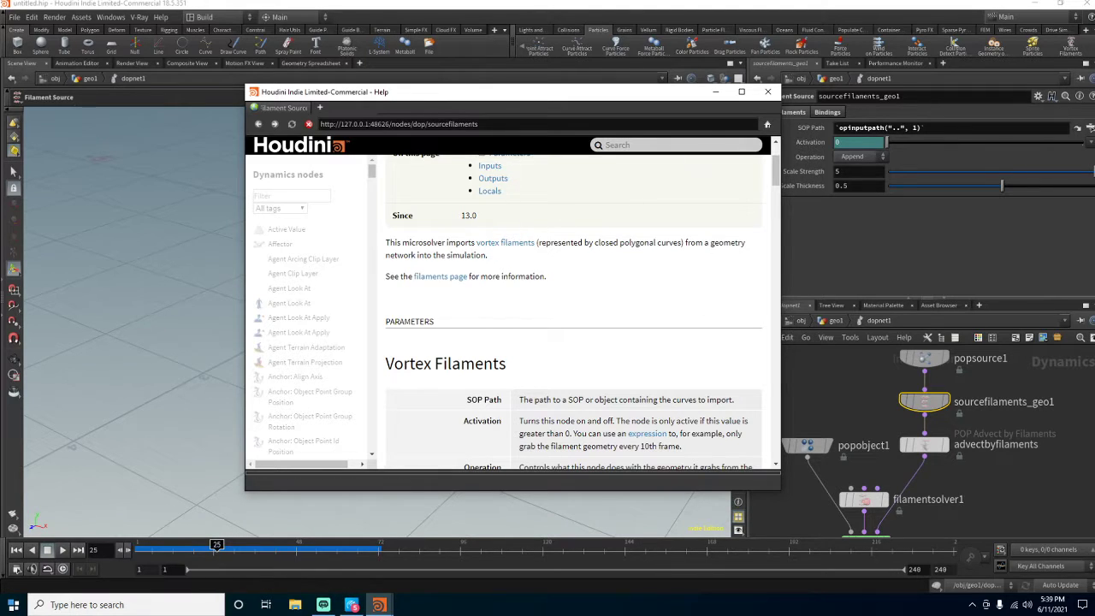
left_click(768, 92)
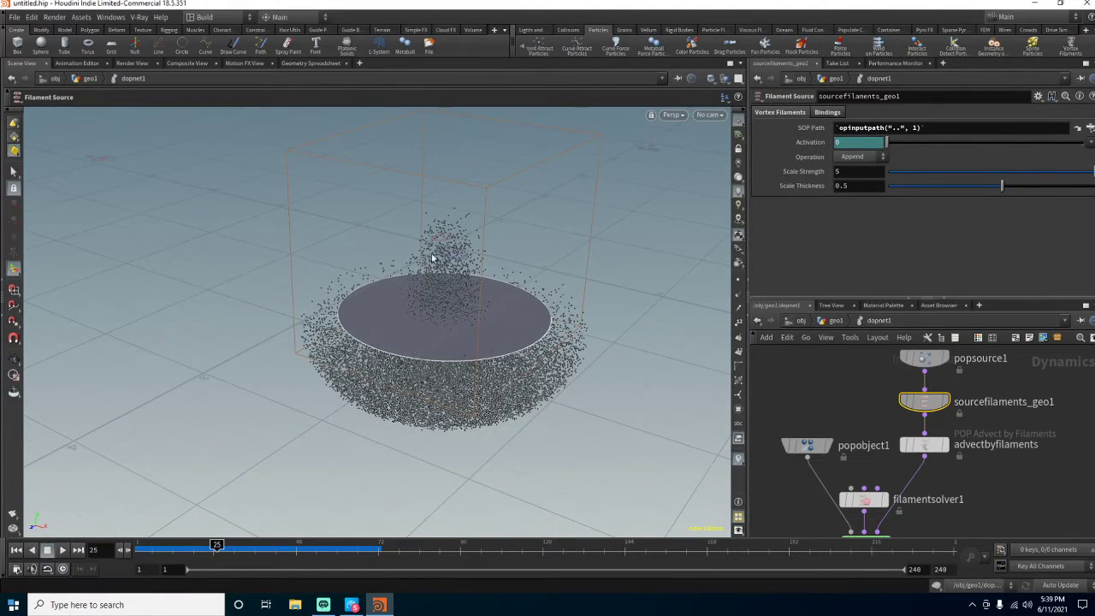
- Search the Houdini help for "filaments" and read "Swirling particles around vortex filaments" down to the Using Vortex Filaments section
key("F1")
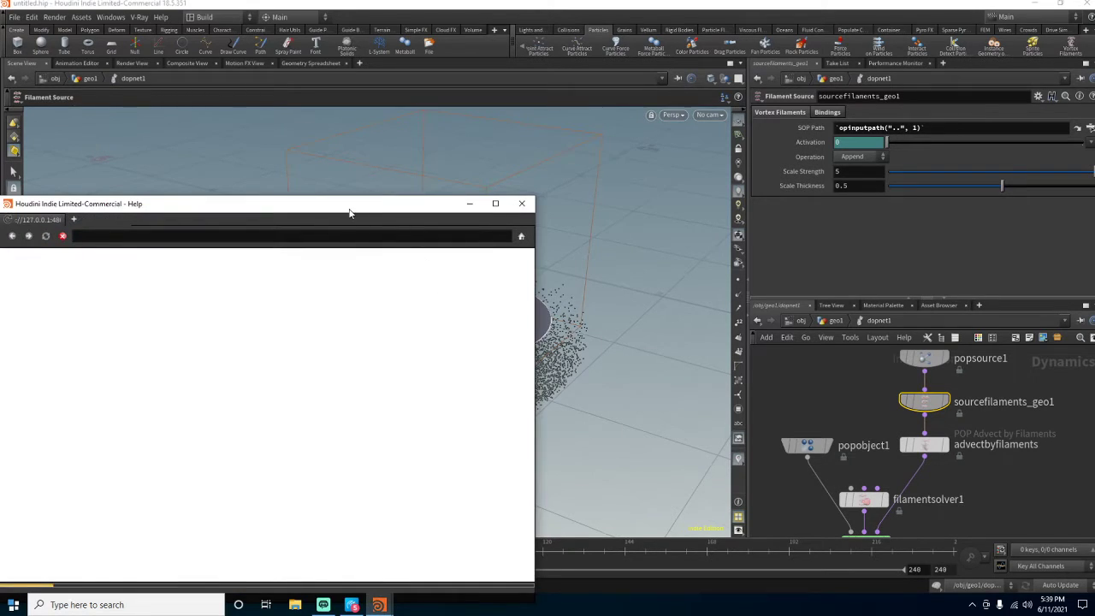
left_click_drag(351, 212, 687, 79)
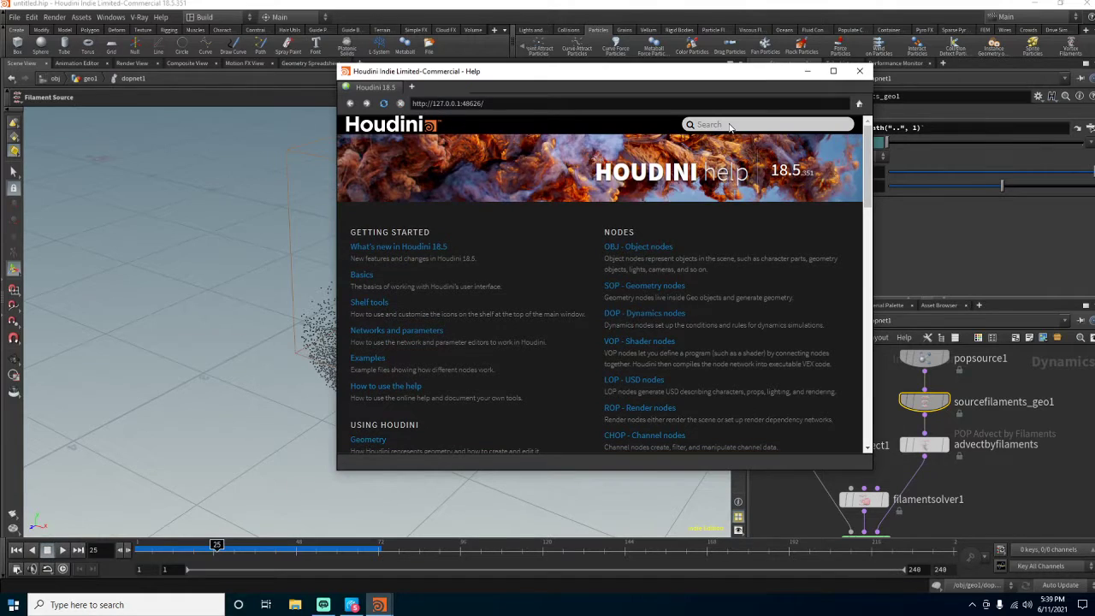
left_click(730, 125)
type("fil")
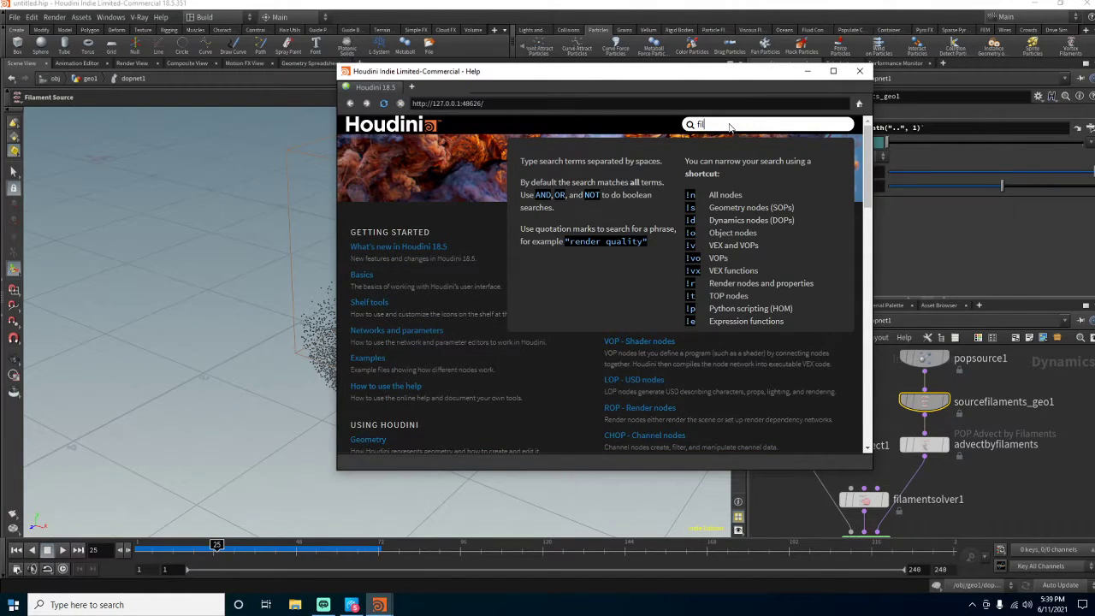
type("aments")
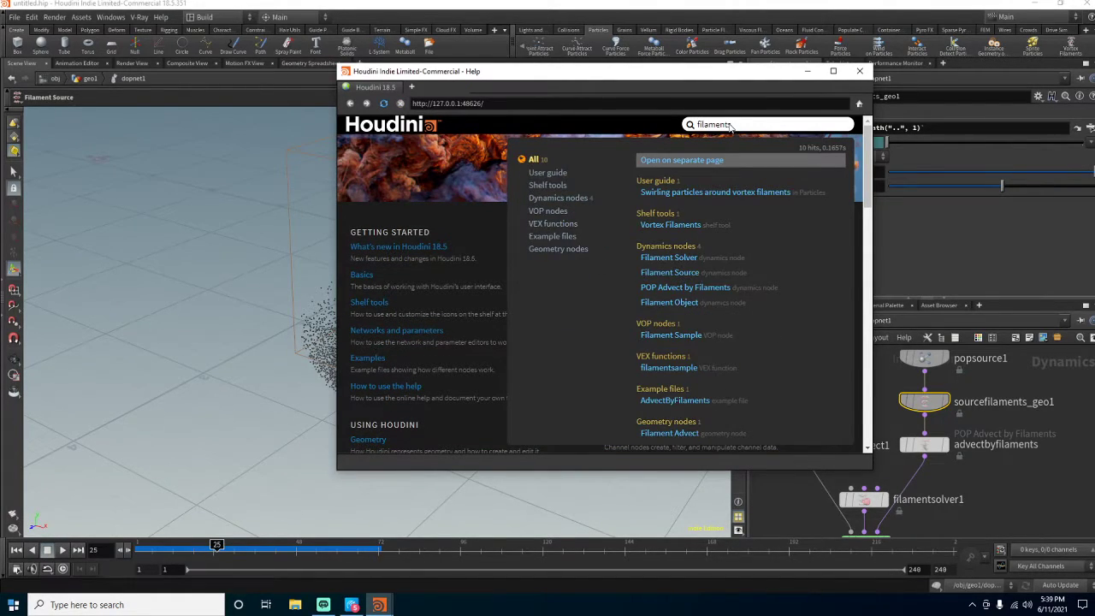
left_click(755, 192)
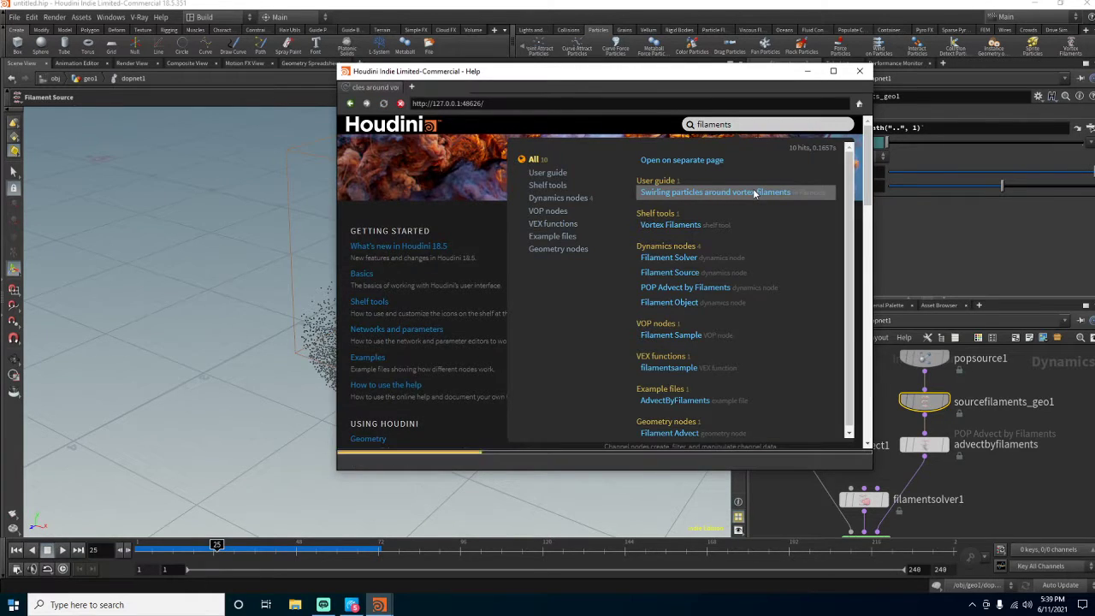
scroll(719, 283, "down", 8)
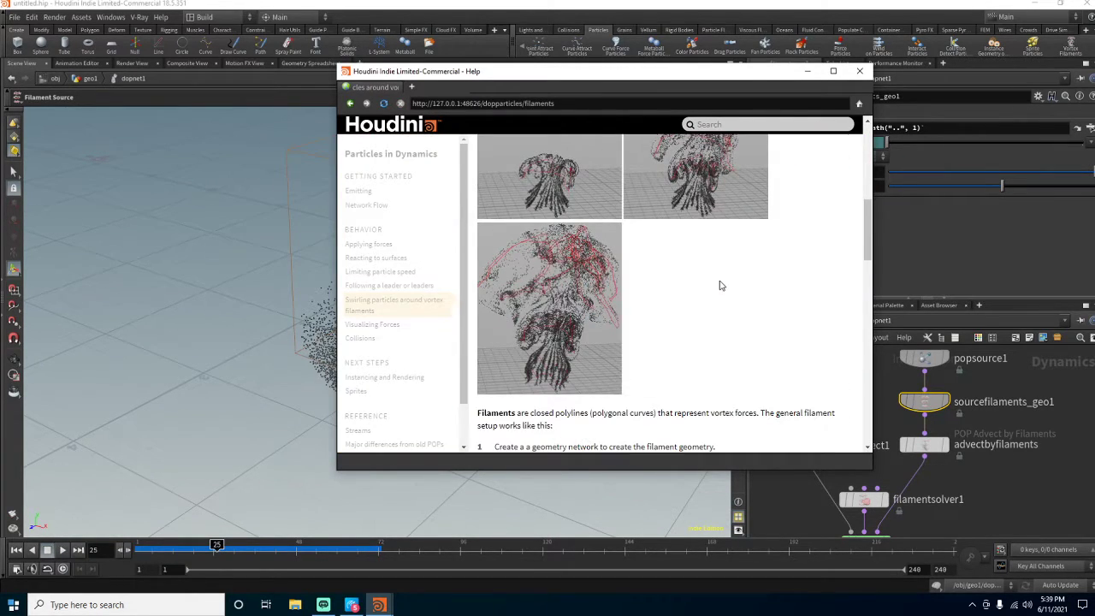
scroll(599, 291, "down", 6)
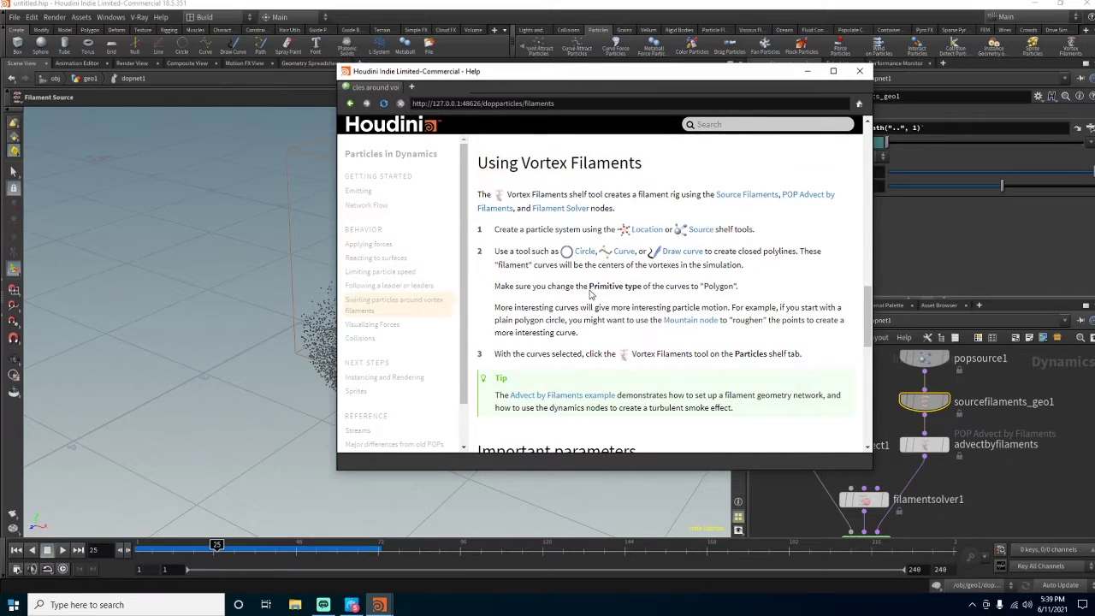
- Read the help page's Important parameters and Advanced sections, including the velocity and caching notes, and move the help window off the parameters
scroll(589, 294, "down", 5)
scroll(522, 308, "up", 2)
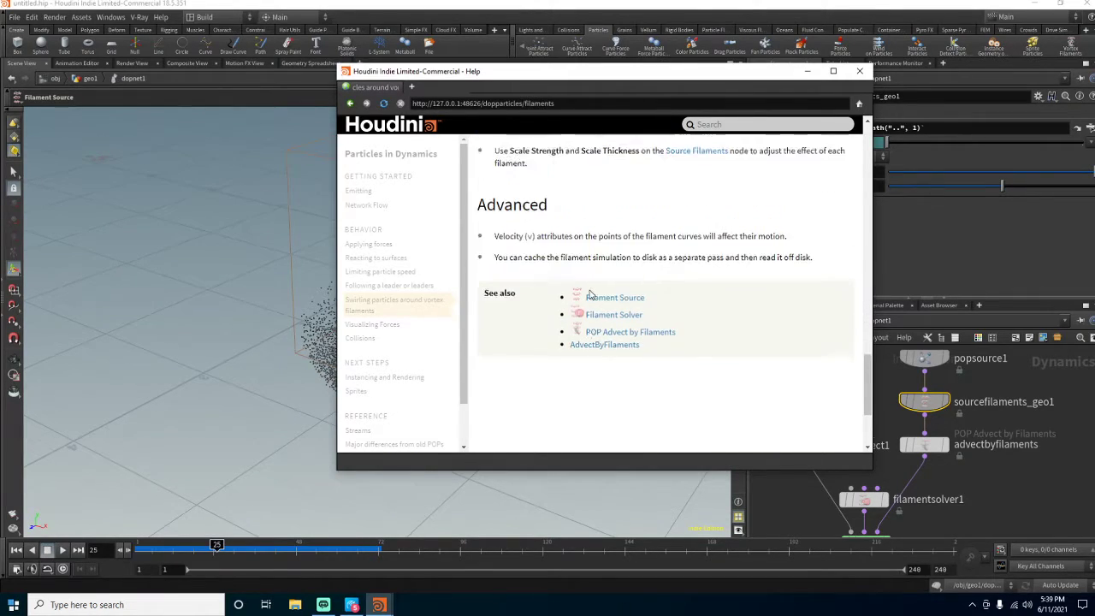
left_click_drag(495, 308, 627, 310)
left_click(582, 312)
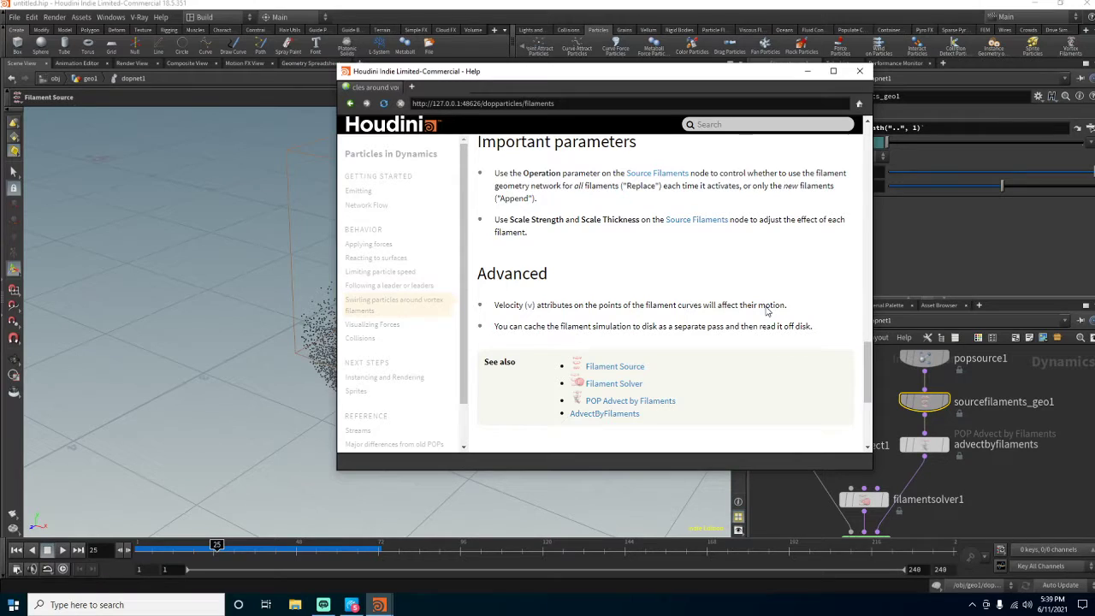
left_click_drag(493, 310, 713, 328)
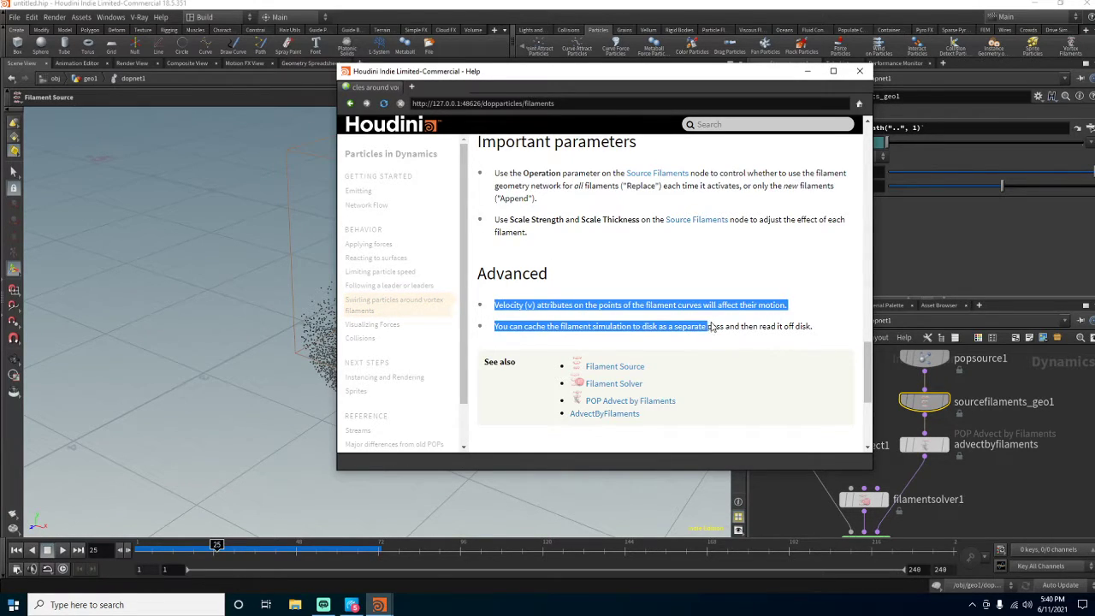
left_click(713, 327)
left_click_drag(652, 72, 566, 55)
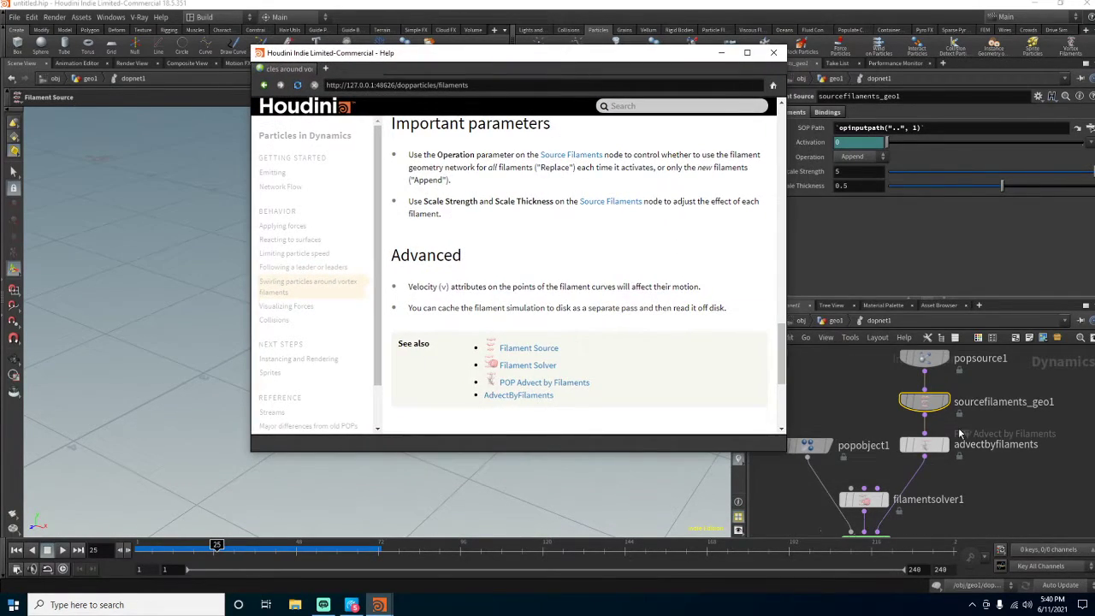
- Inspect the node information of sourcefilaments_geo1 in the DOP network and of attribwrangle1 in geo1 for their point attributes
middle_click(931, 404)
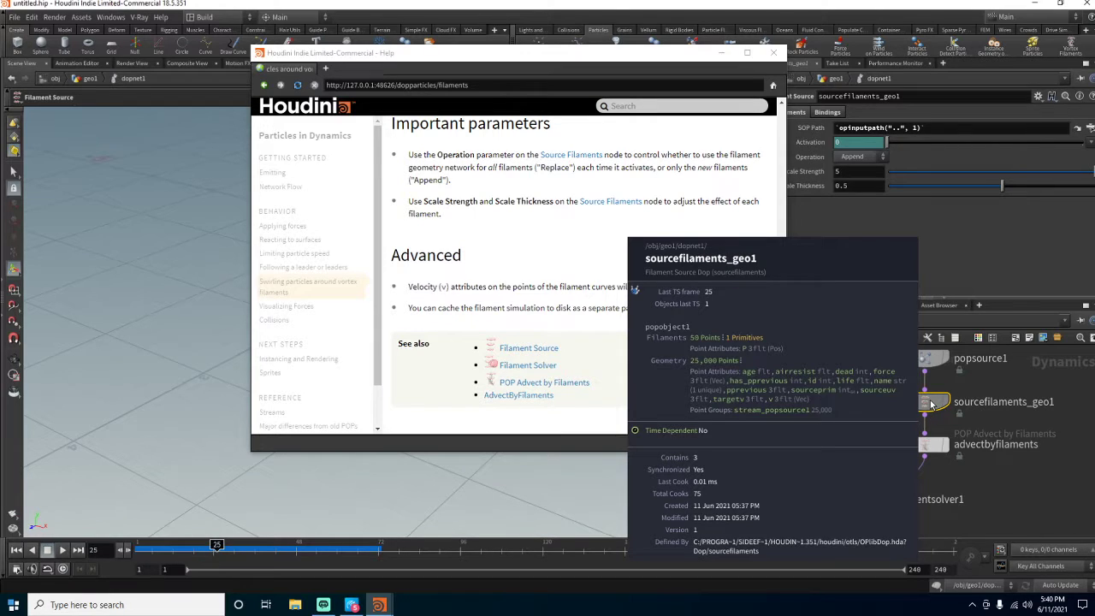
mouse_move(931, 404)
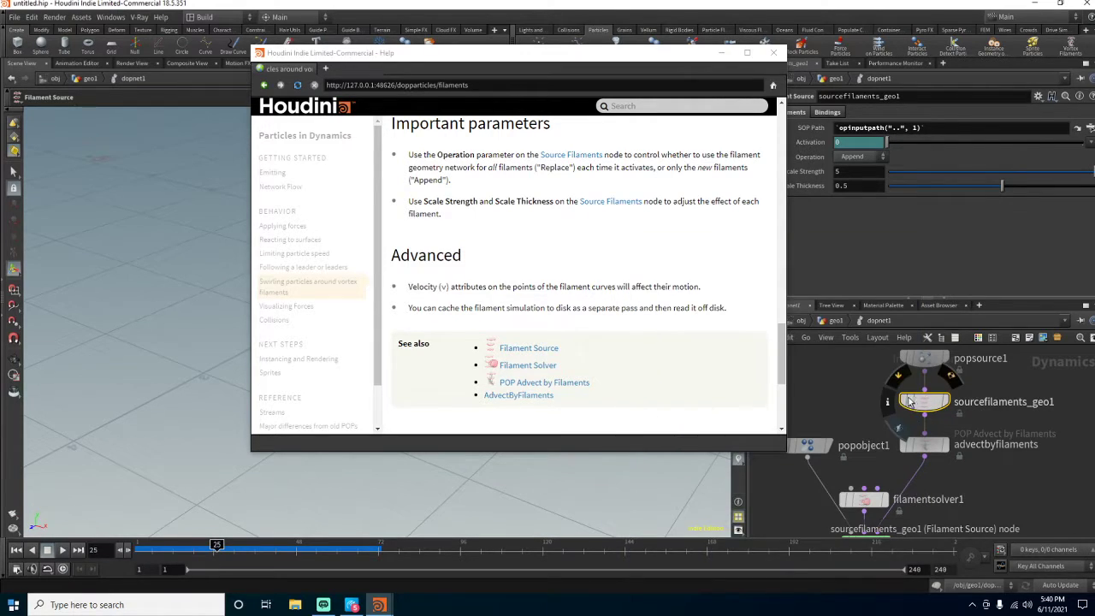
left_click(887, 401)
left_click_drag(727, 366, 773, 370)
left_click(982, 492)
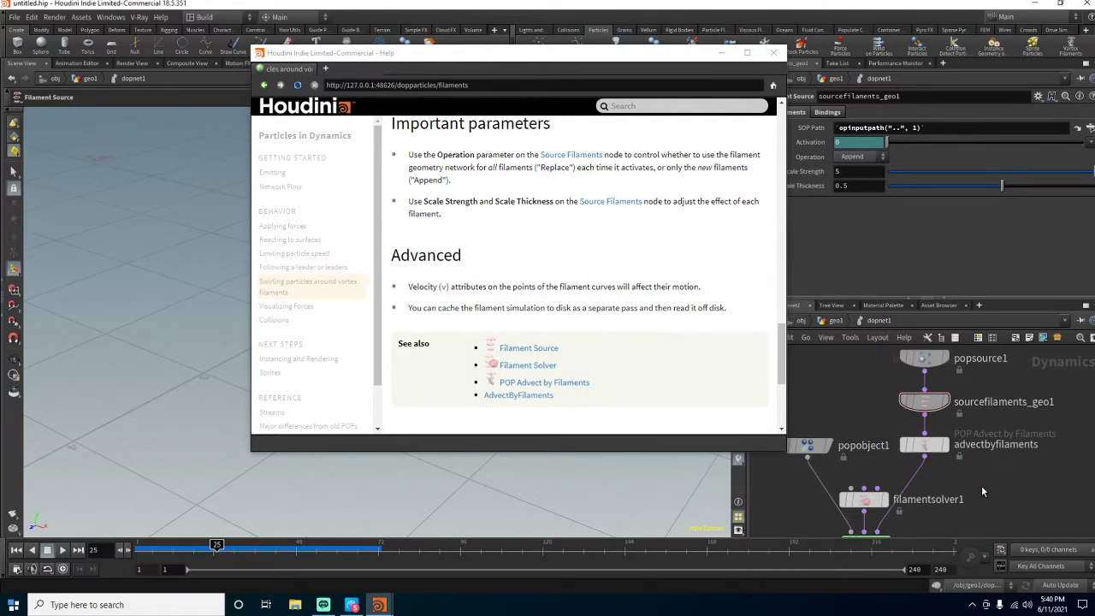
left_click(836, 320)
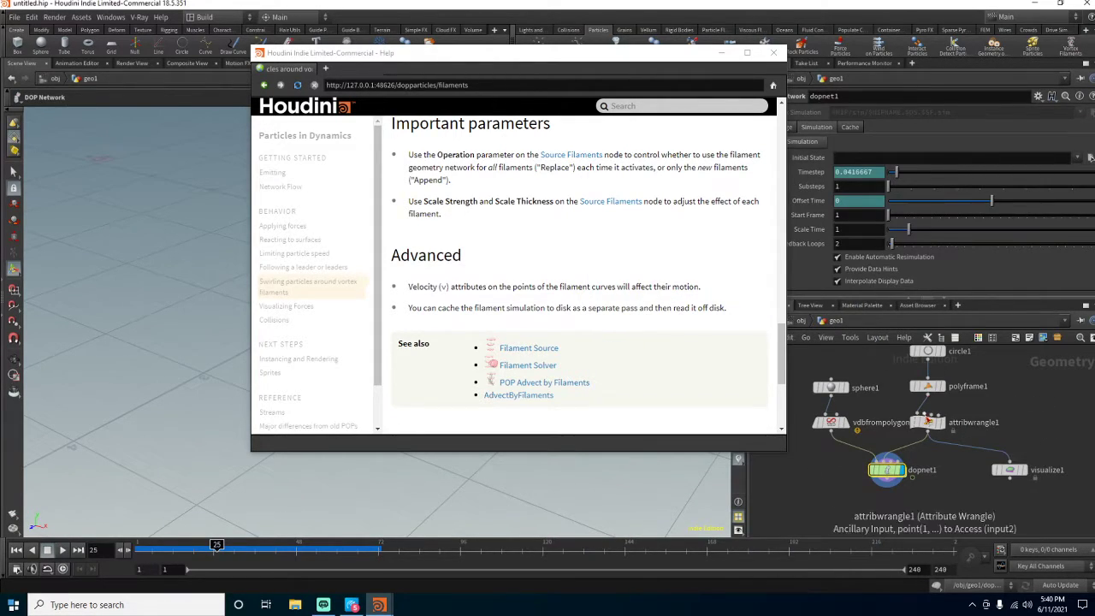
left_click(929, 422)
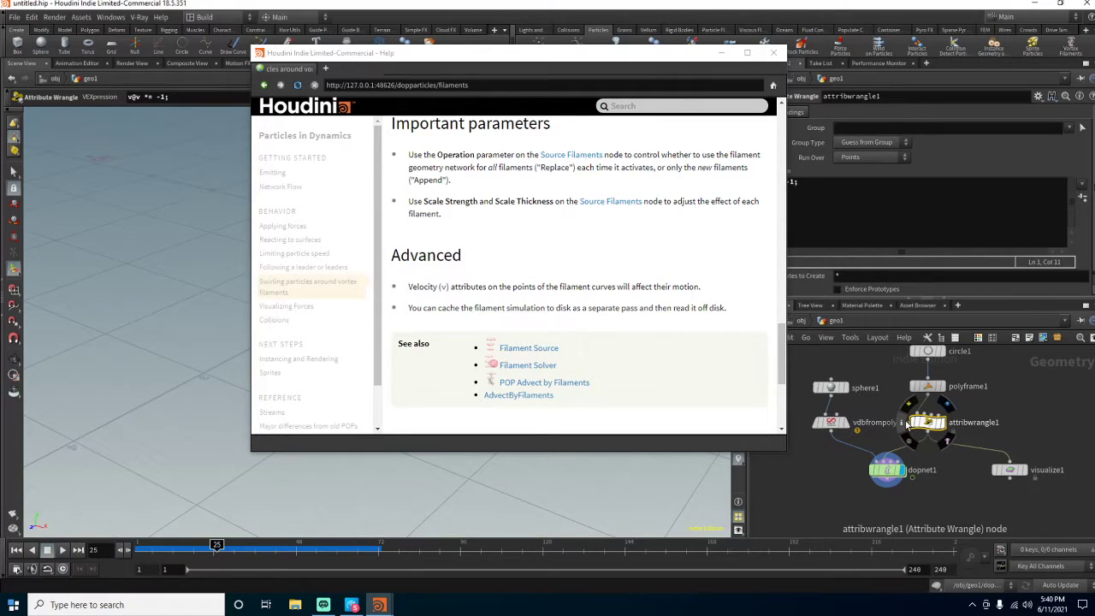
left_click(903, 422)
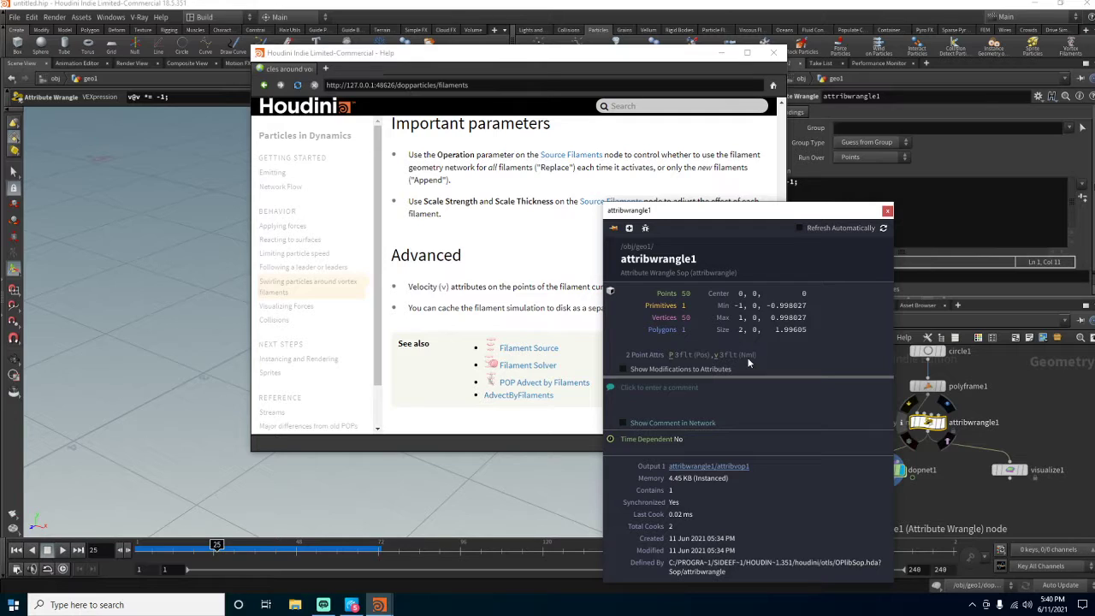
- In polyframe1, disable the normal output and enable the tangent output named v, moving the help window out of the way
left_click(928, 386)
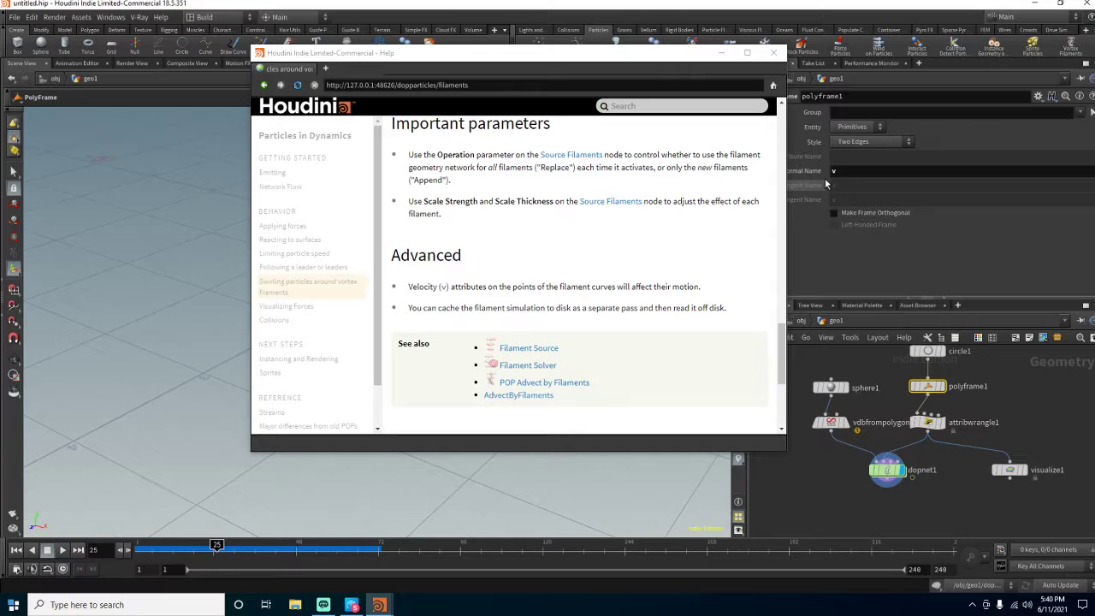
left_click(675, 63)
left_click(756, 171)
left_click(757, 184)
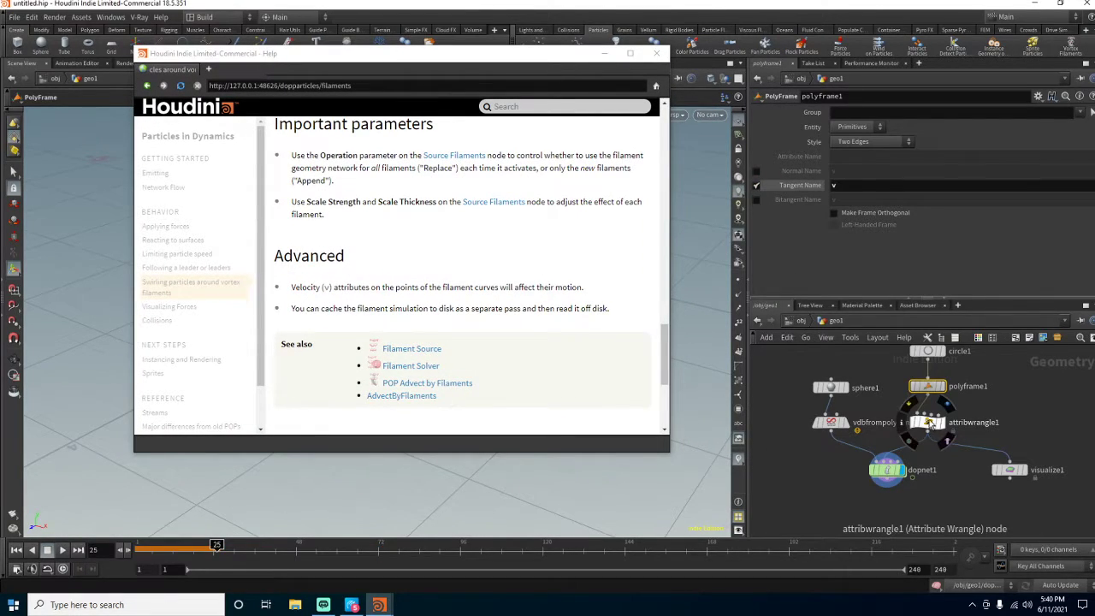
- Check the point attribute types in attribwrangle1's node information, and put the help window away
left_click(950, 438)
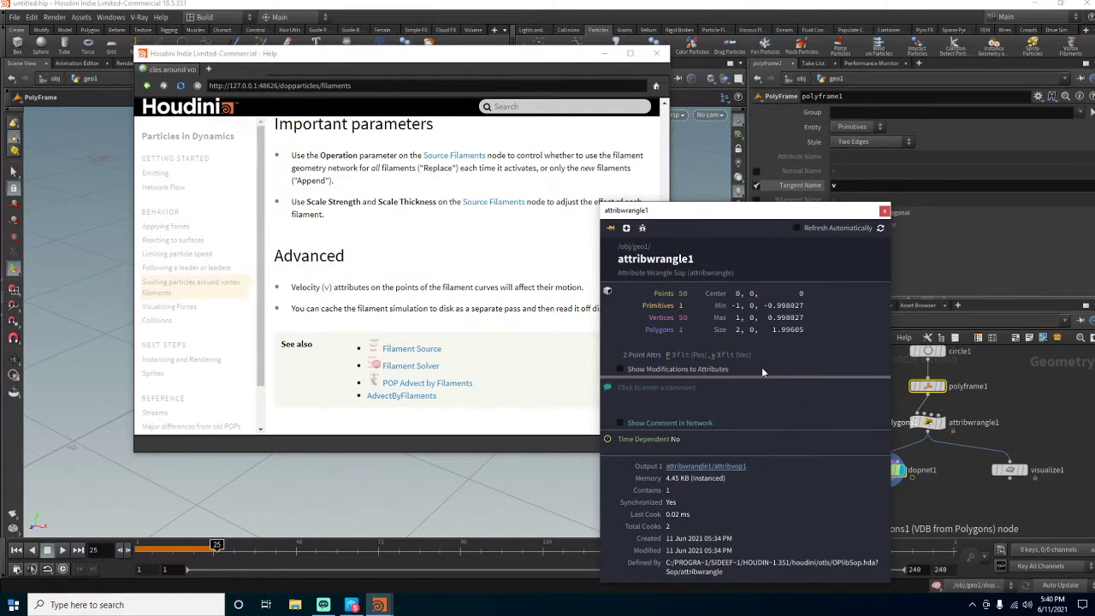
left_click(884, 210)
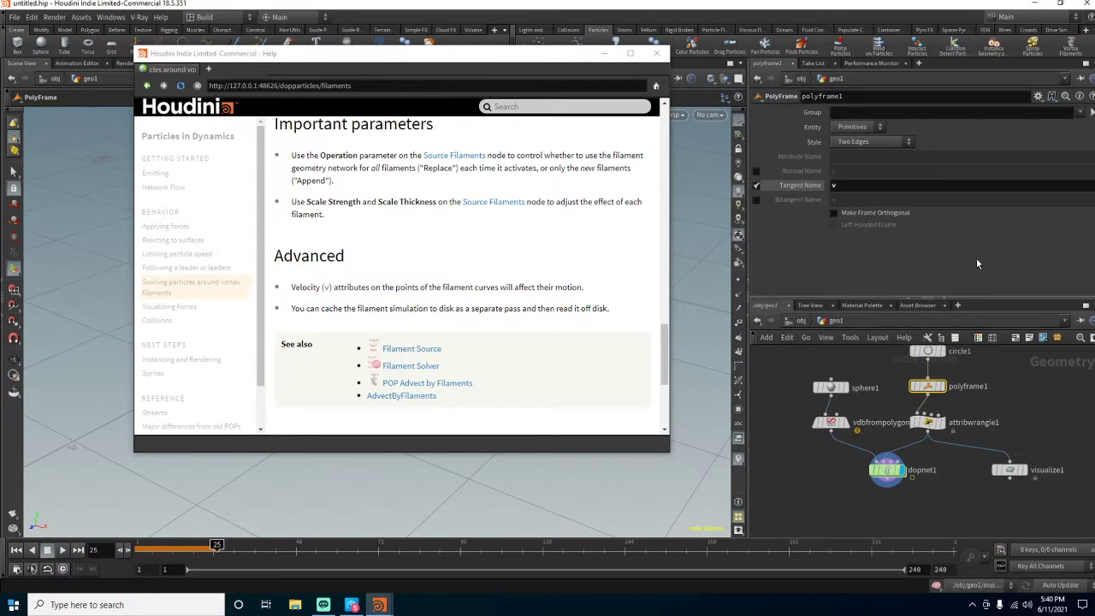
left_click(656, 53)
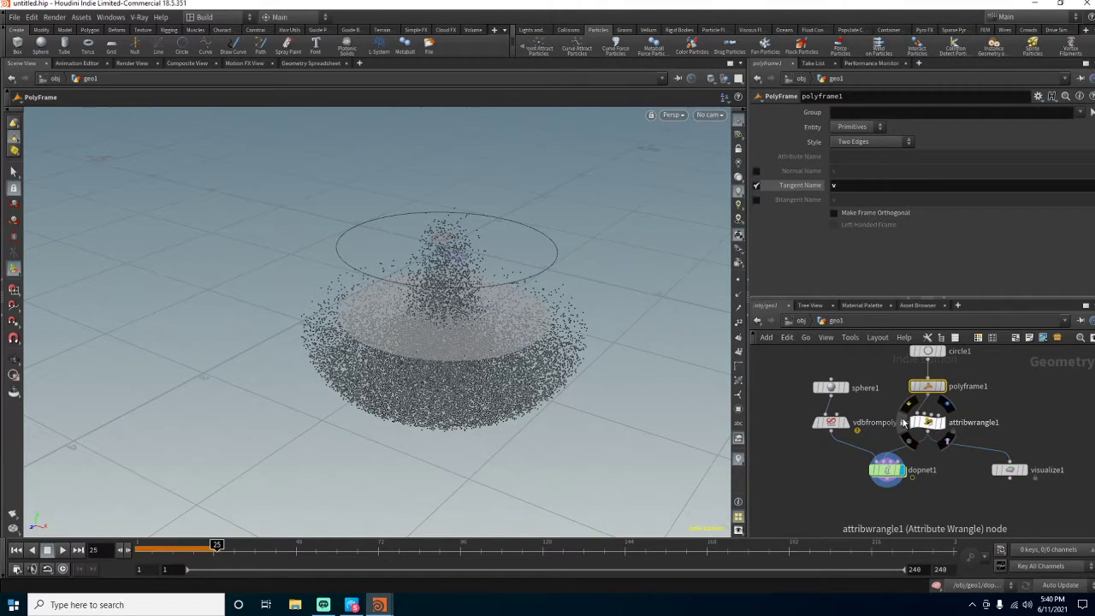
- Bypass attribwrangle1 and display visualize1 to view the circle's velocity vectors
left_click(901, 422)
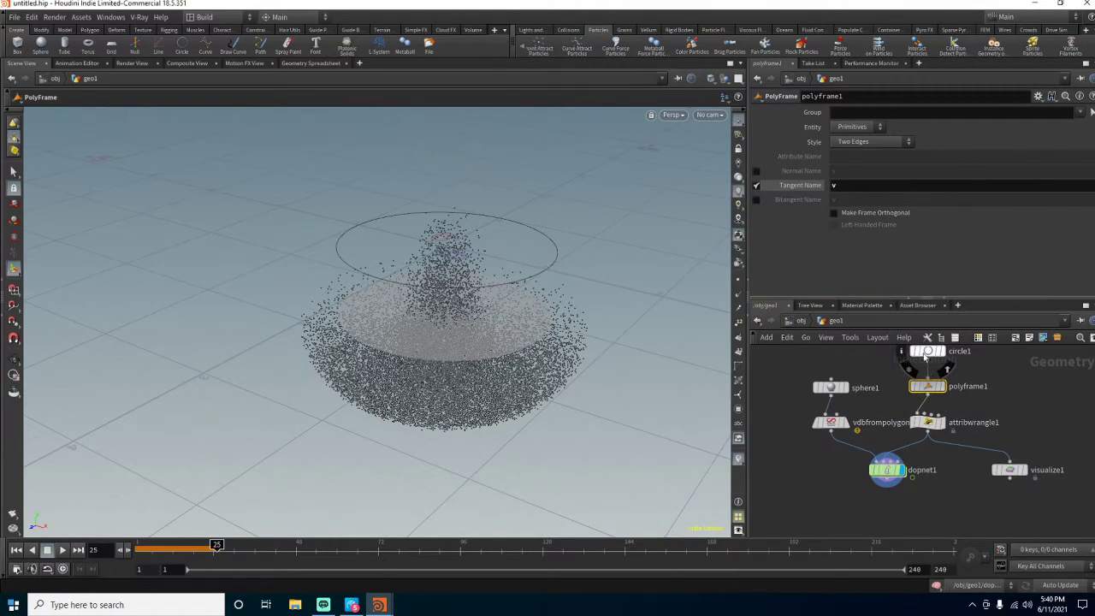
left_click(915, 422)
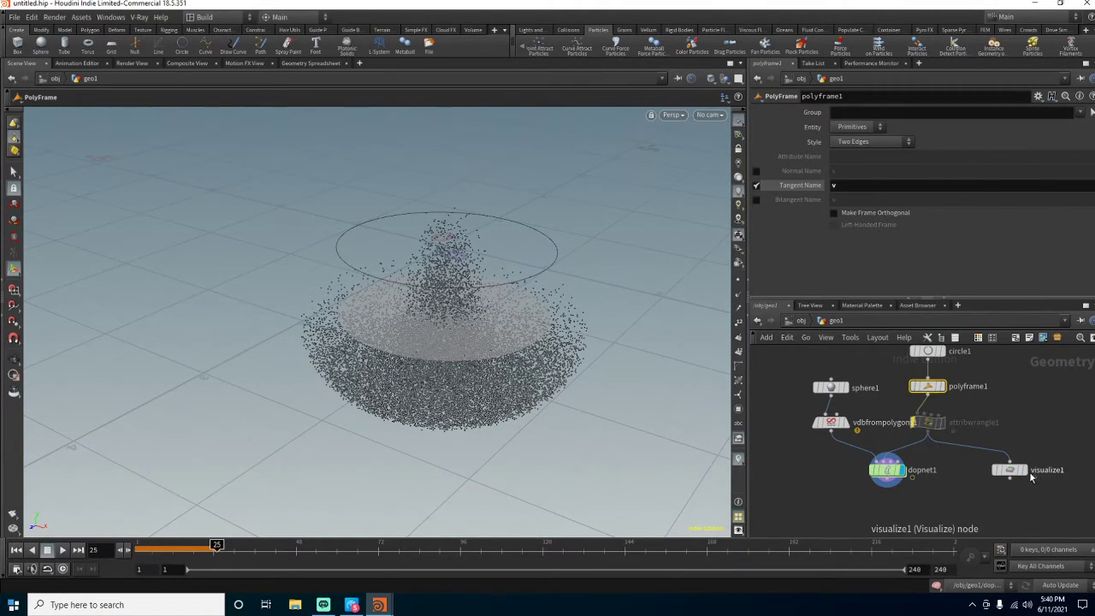
left_click(1029, 479)
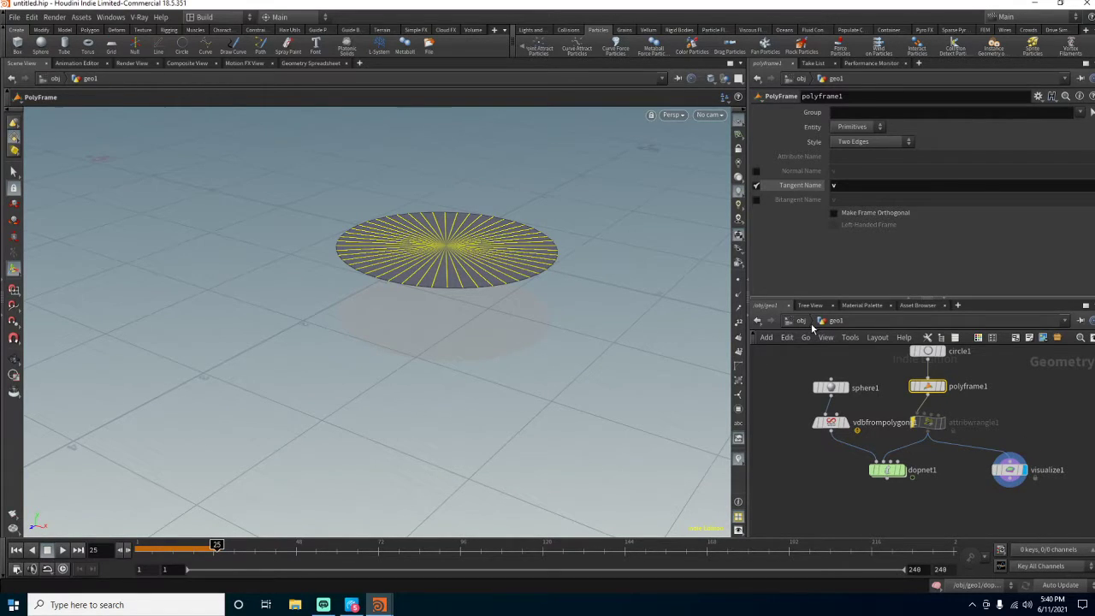
- Enter dopnet1, play the simulation from the first frame to watch the particles, and rewind it to frame 1
double_click(887, 469)
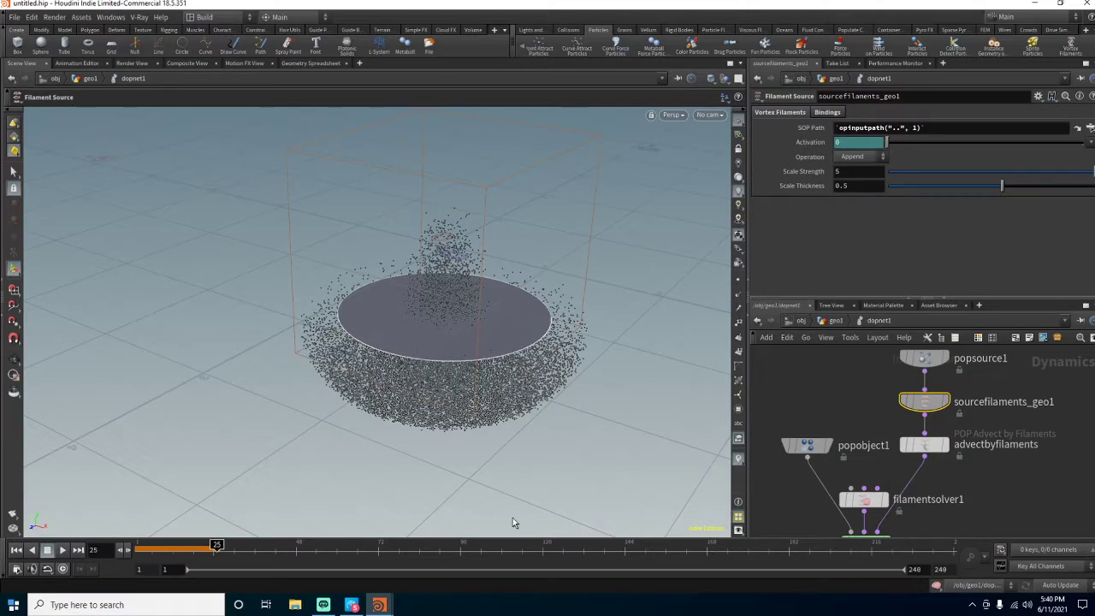
left_click(16, 550)
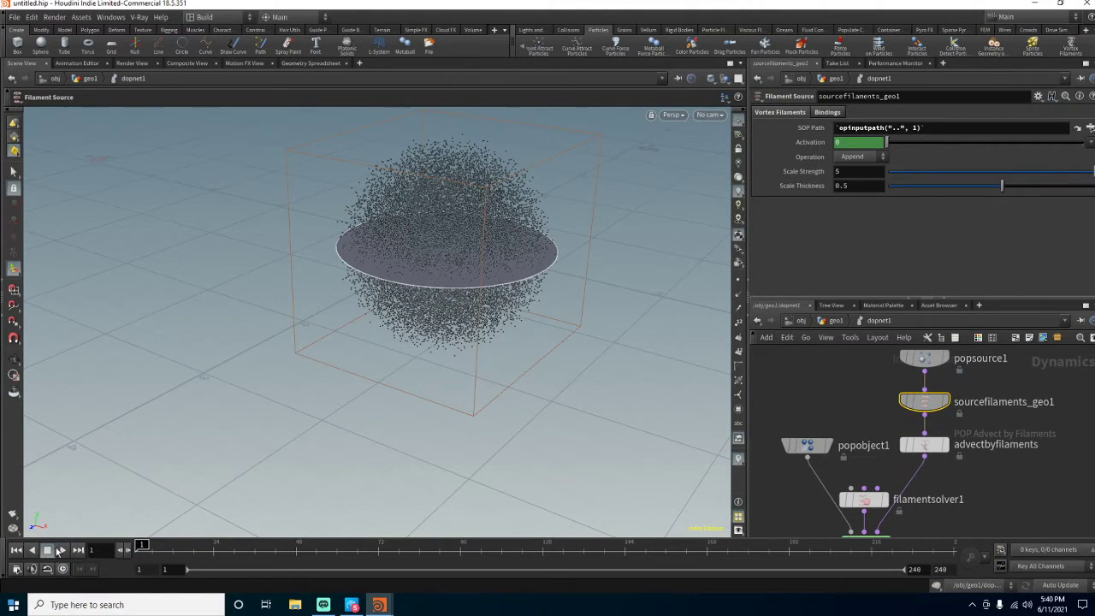
left_click(62, 551)
left_click(47, 550)
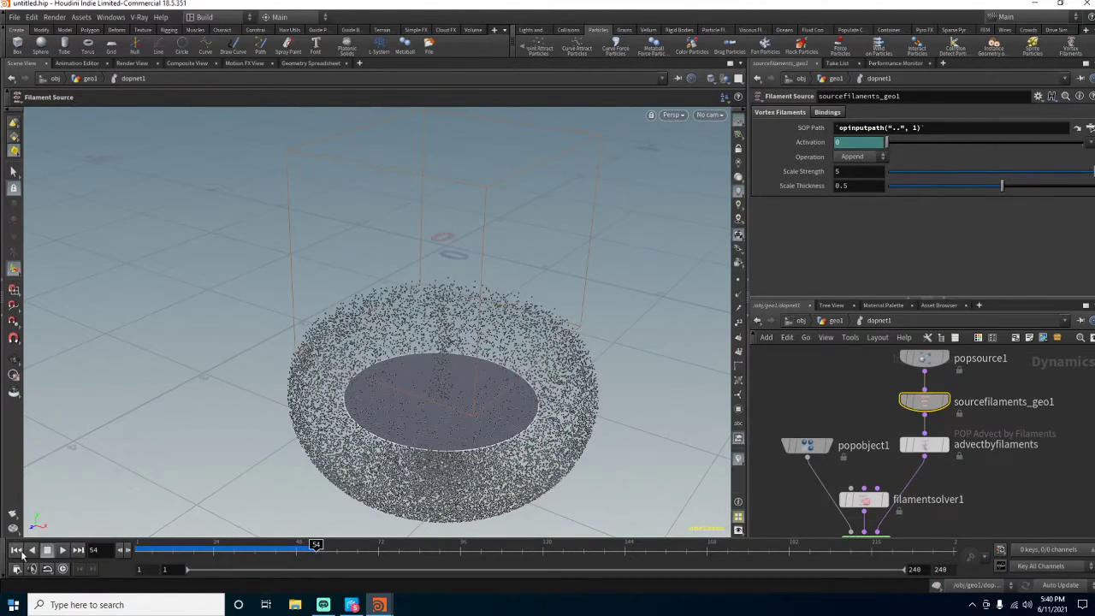
left_click(16, 550)
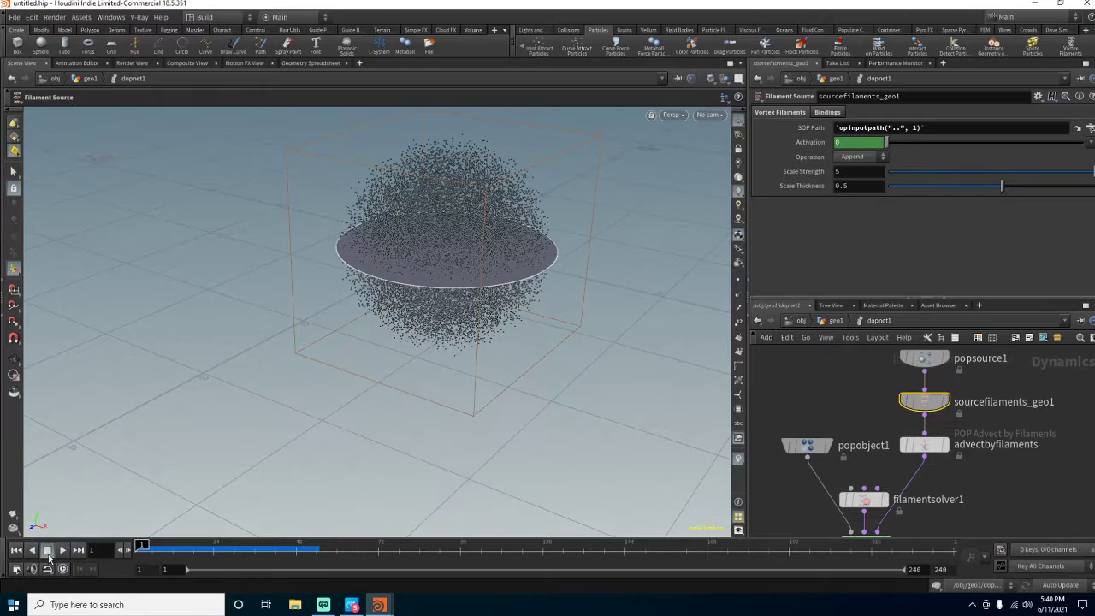
- Reset the simulation on dopnet1, replay it inside the network and scrub back to frame 1
left_click(837, 321)
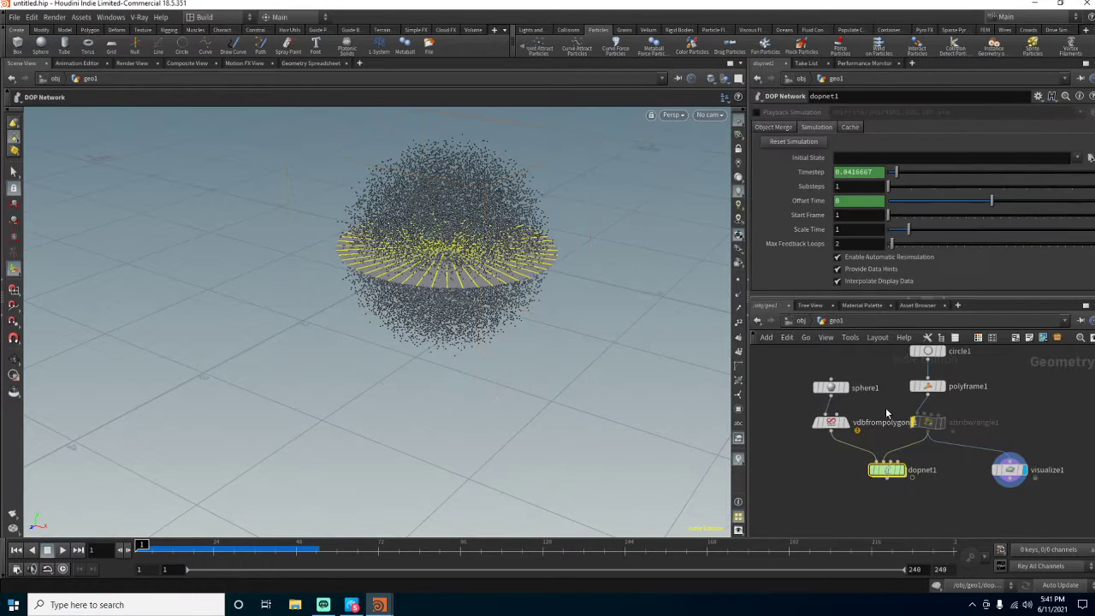
left_click(793, 141)
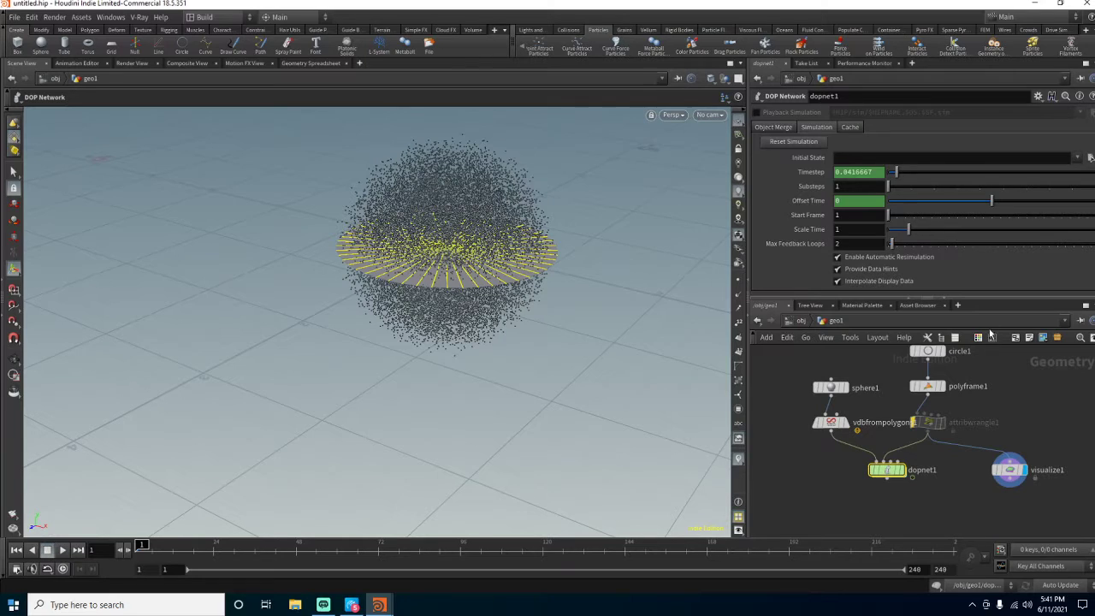
double_click(888, 470)
key("Up")
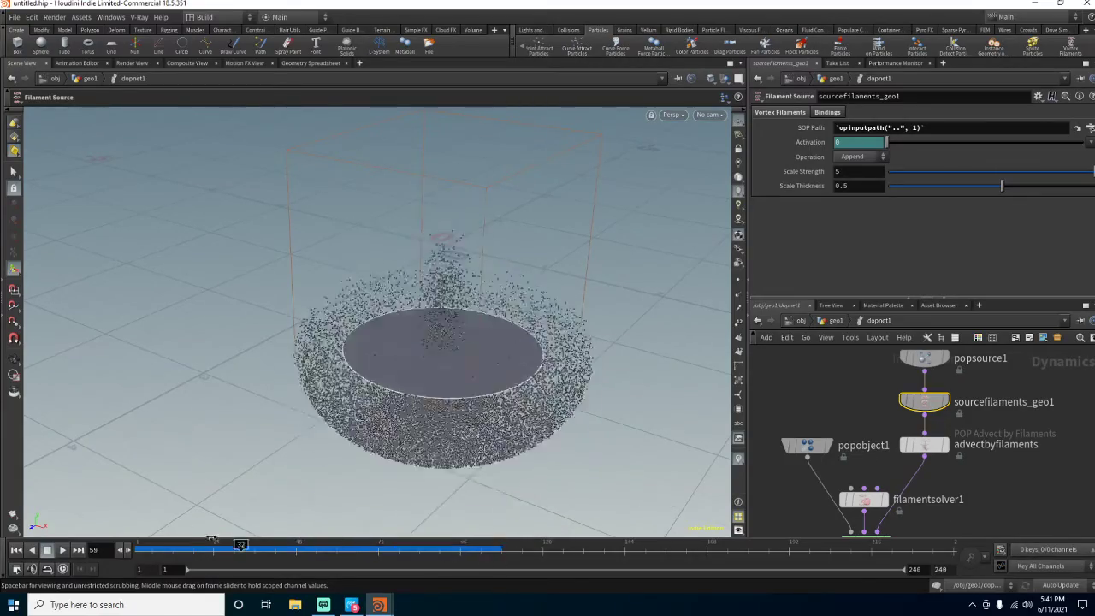
left_click_drag(425, 541, 64, 452)
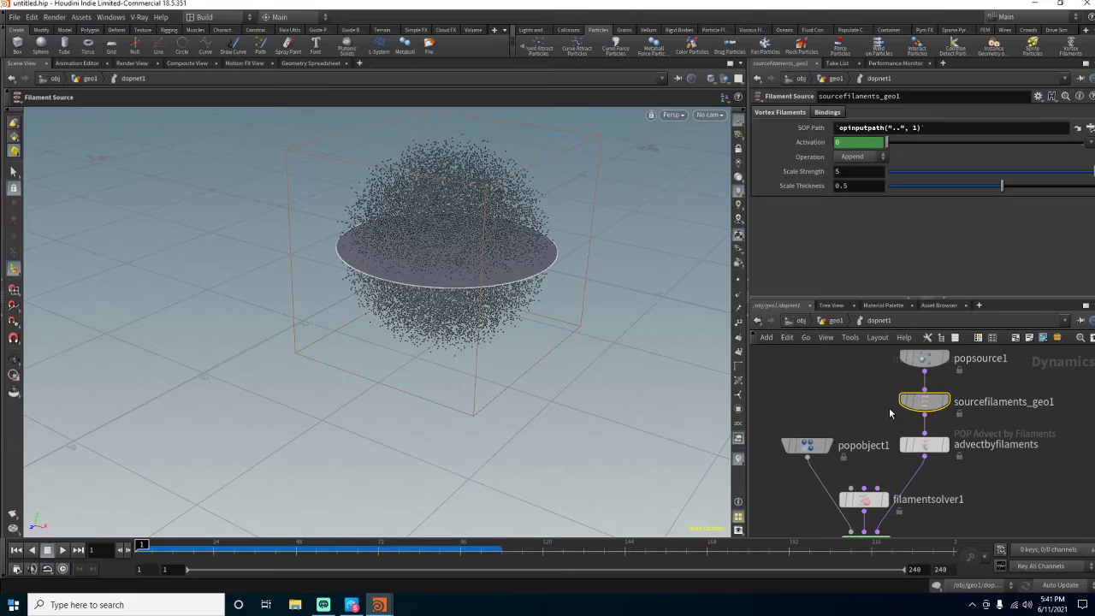
- Check the Activation expression of sourcefilaments_geo1 and the update and binding parameters of filamentsolver1
mouse_move(918, 400)
left_click(818, 145)
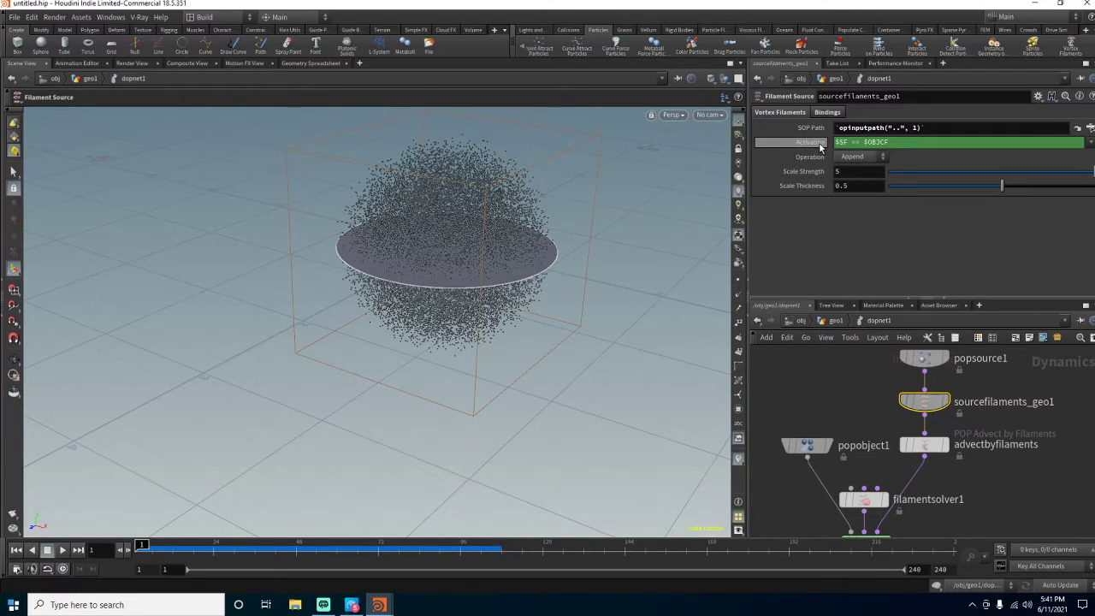
left_click(818, 145)
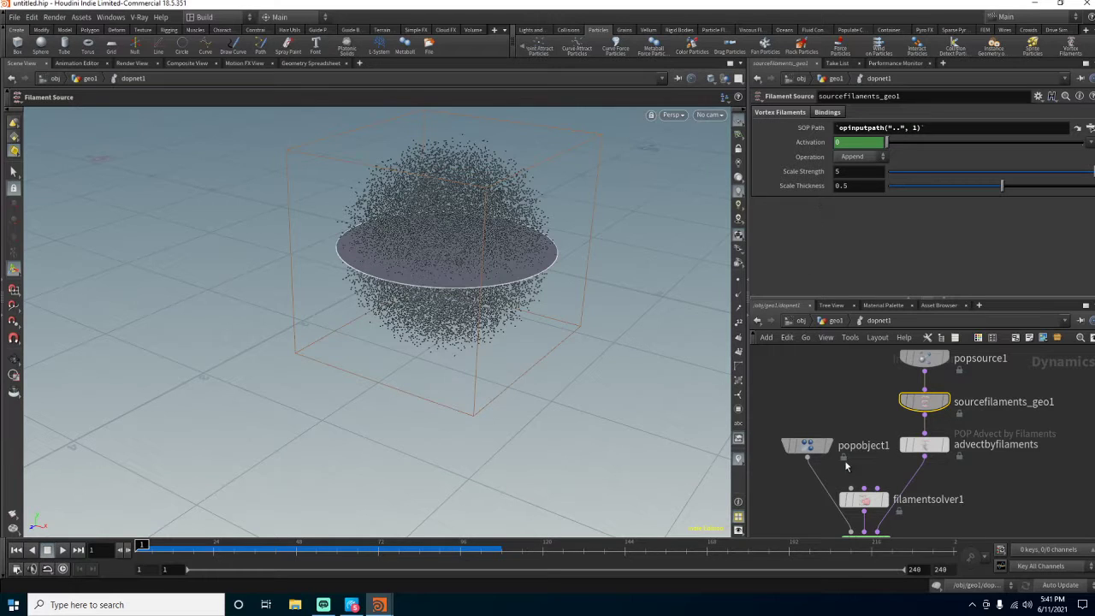
left_click(864, 499)
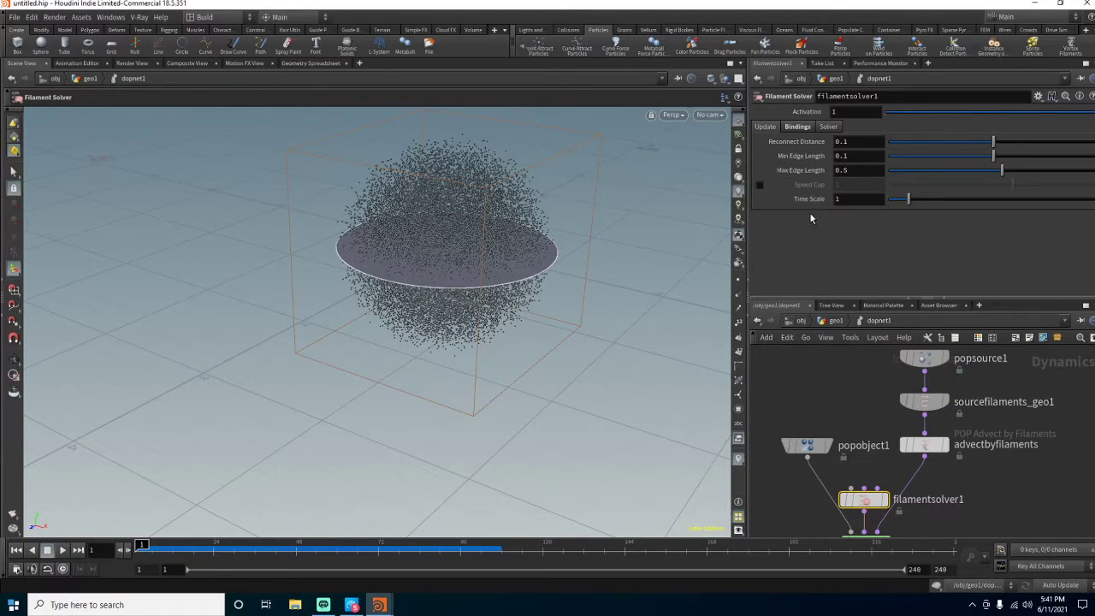
left_click(794, 127)
left_click(766, 127)
left_click(797, 126)
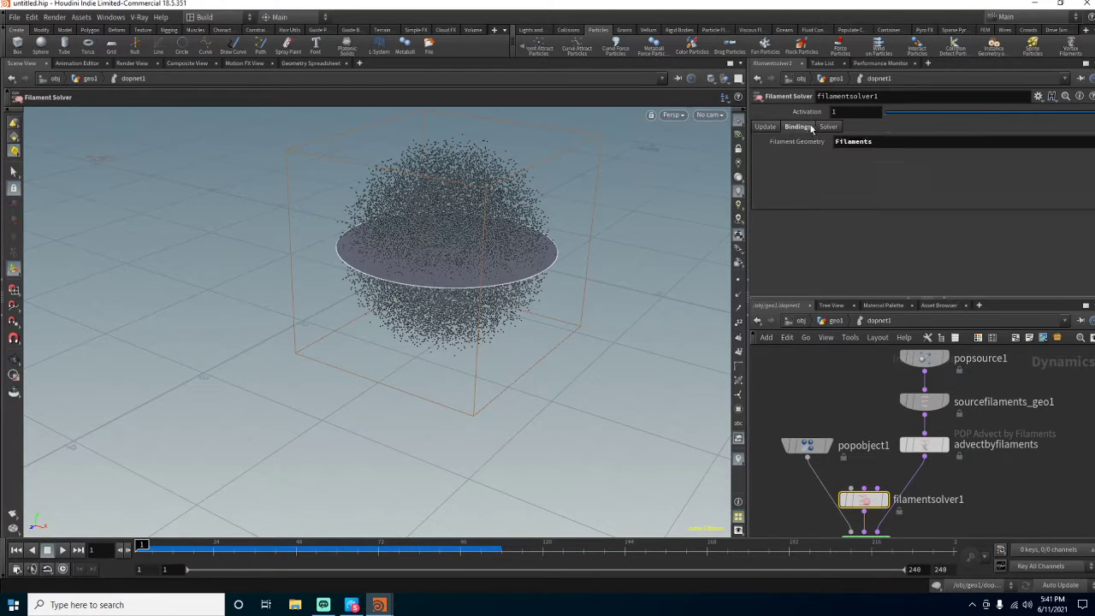
- Reopen the filaments help page, reread the Advanced note on velocity attributes of filament points, and minimize the help window
mouse_move(385, 605)
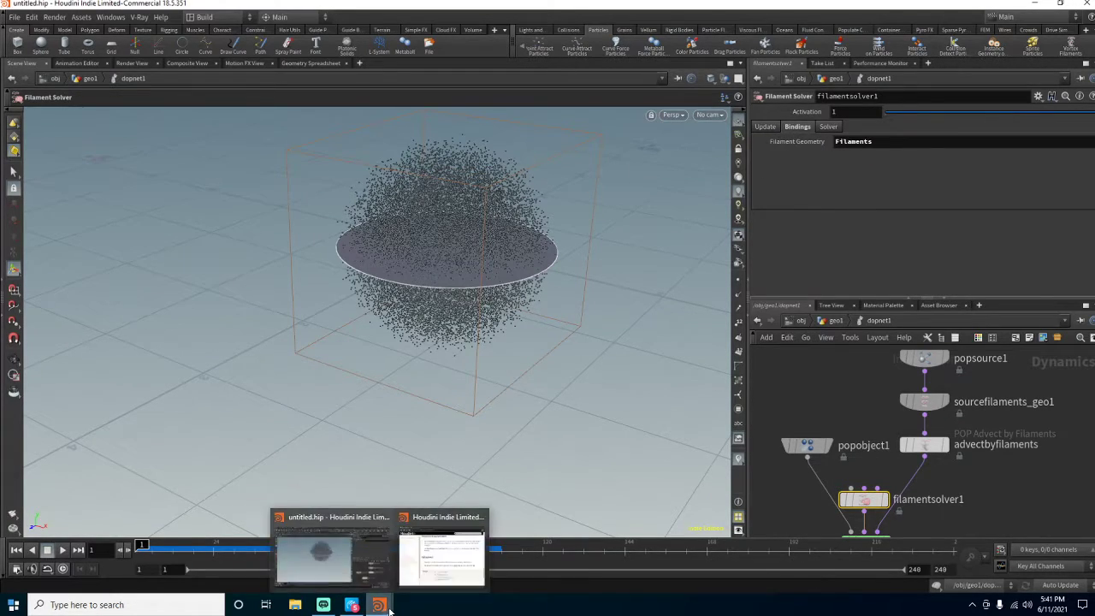
left_click(440, 552)
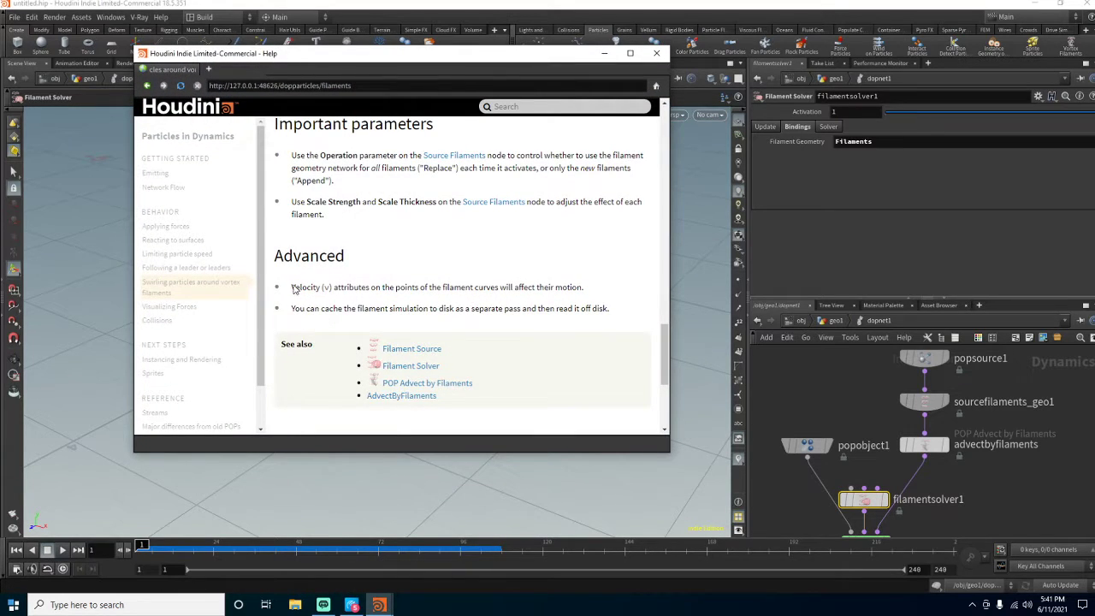
left_click_drag(293, 290, 582, 291)
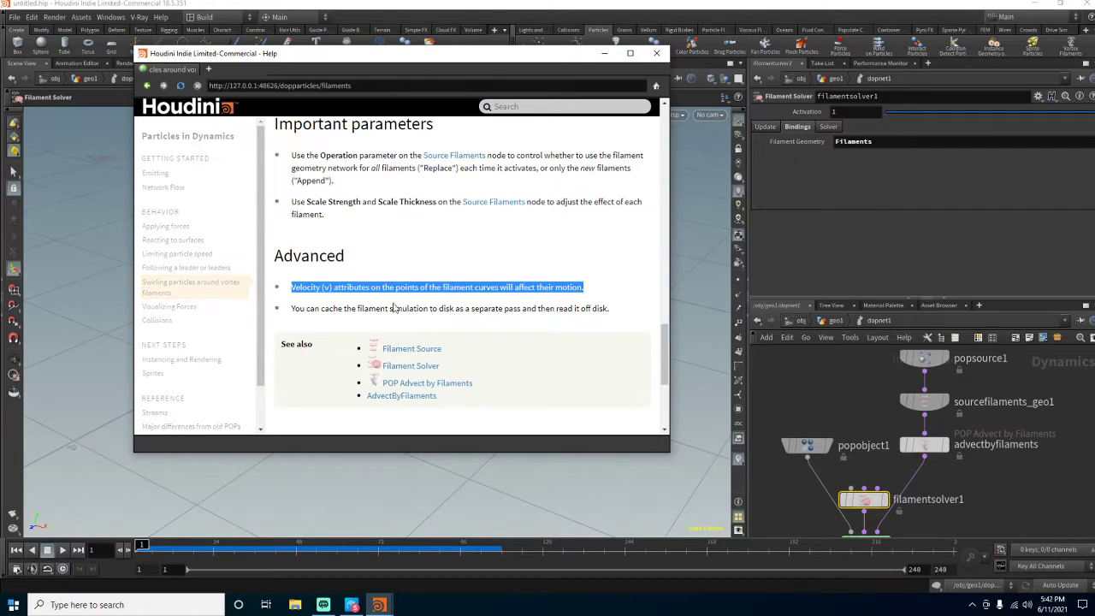
scroll(435, 256, "up", 1)
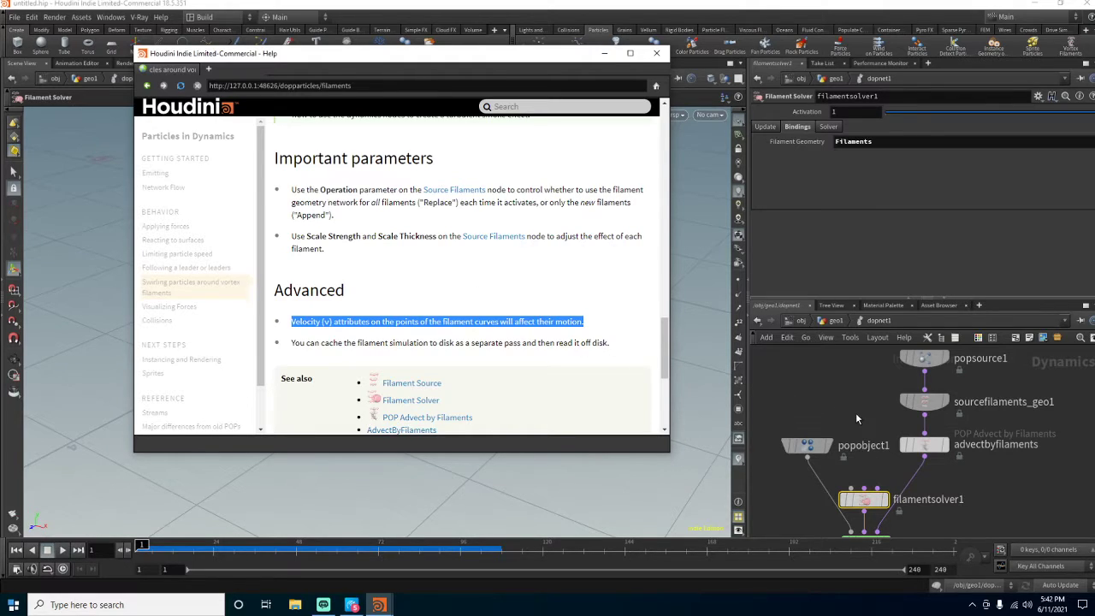
left_click(604, 53)
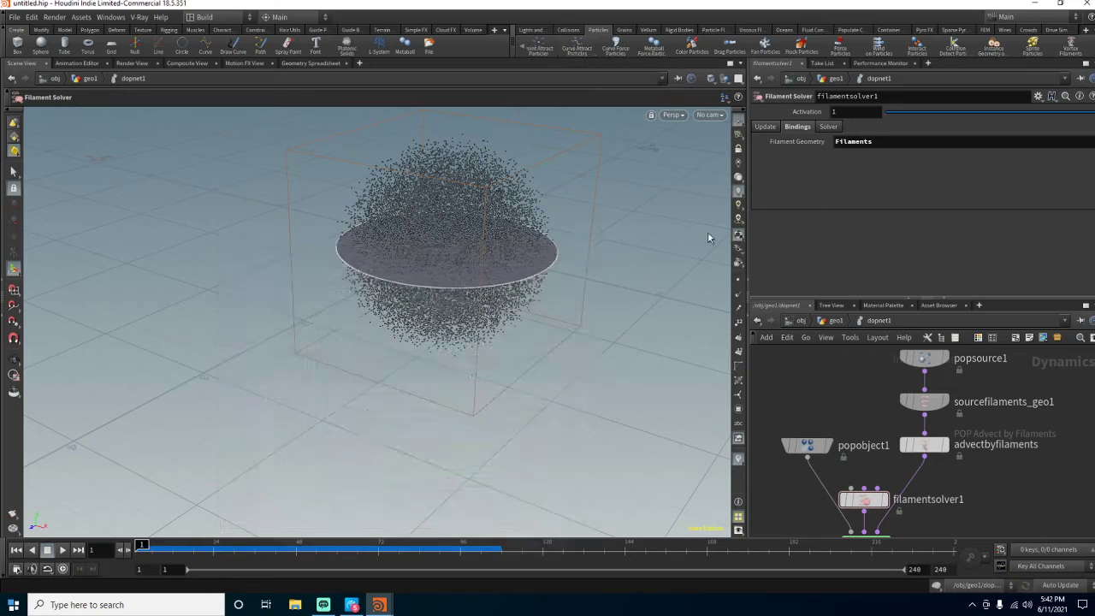
- Return to geo1, move polyframe1 and attribwrangle1 down to leave room below circle1, and bypass polyframe1
left_click(831, 322)
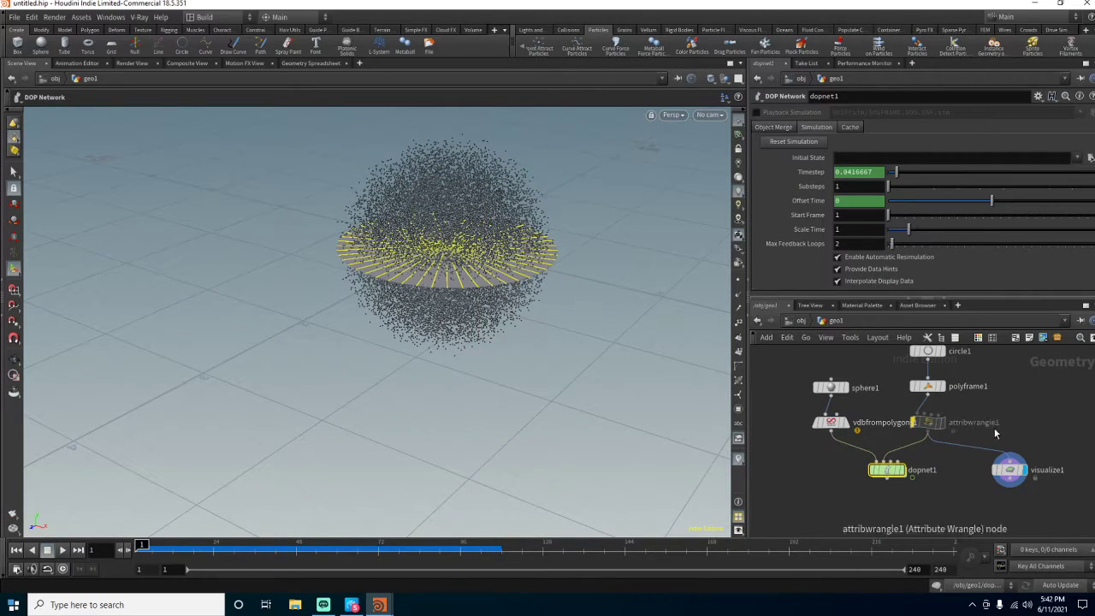
middle_click_drag(993, 429, 988, 458)
middle_click_drag(874, 365, 852, 394)
left_click_drag(852, 399, 937, 467)
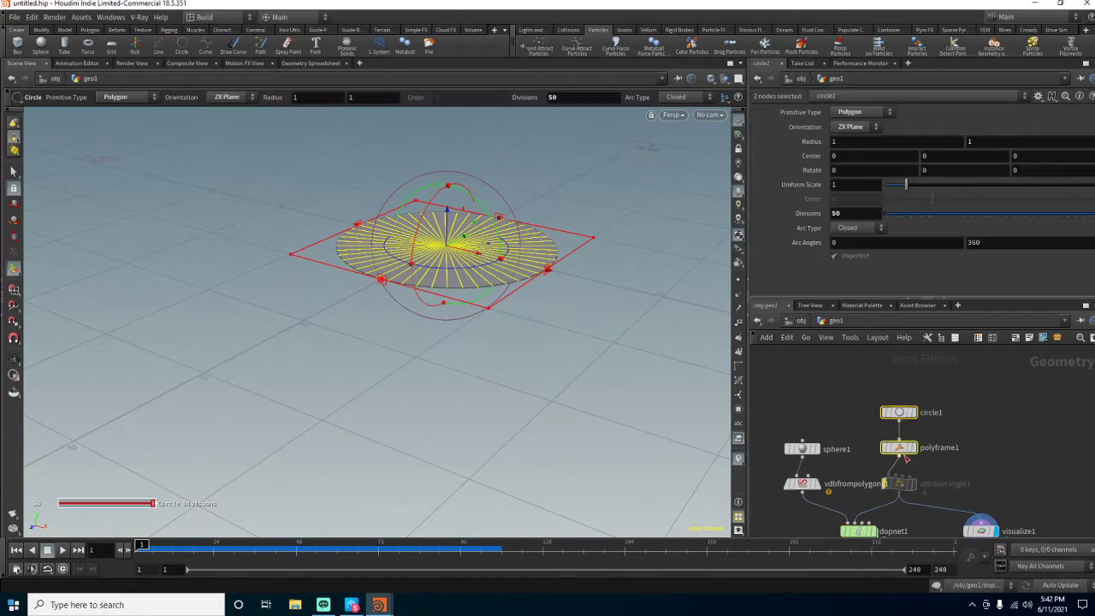
left_click_drag(863, 390, 902, 440)
left_click(968, 464)
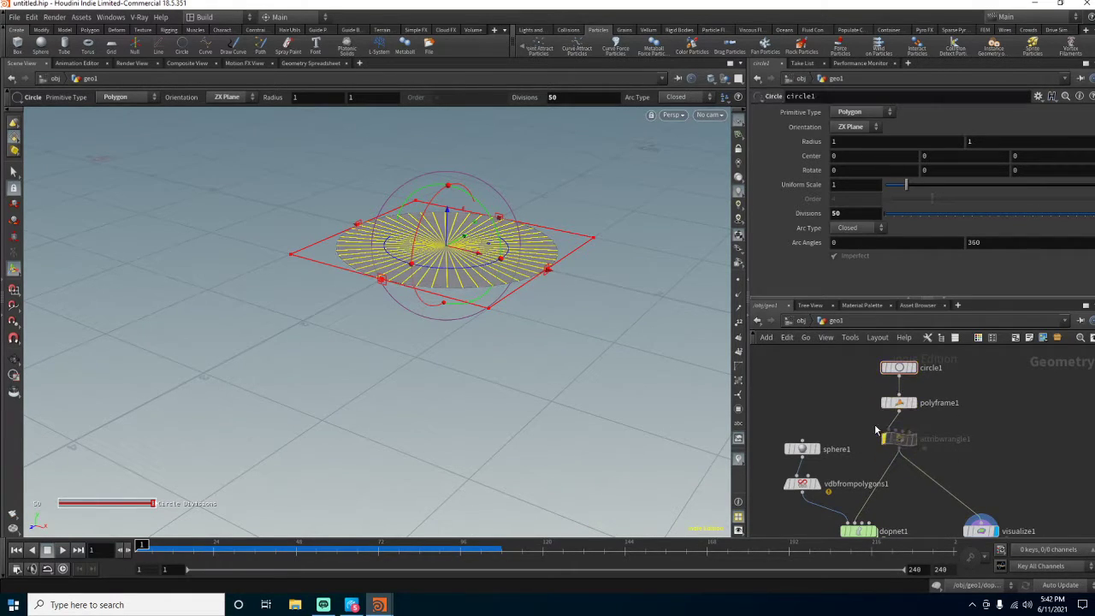
left_click_drag(901, 443, 901, 484)
left_click_drag(904, 407, 905, 448)
left_click(886, 444)
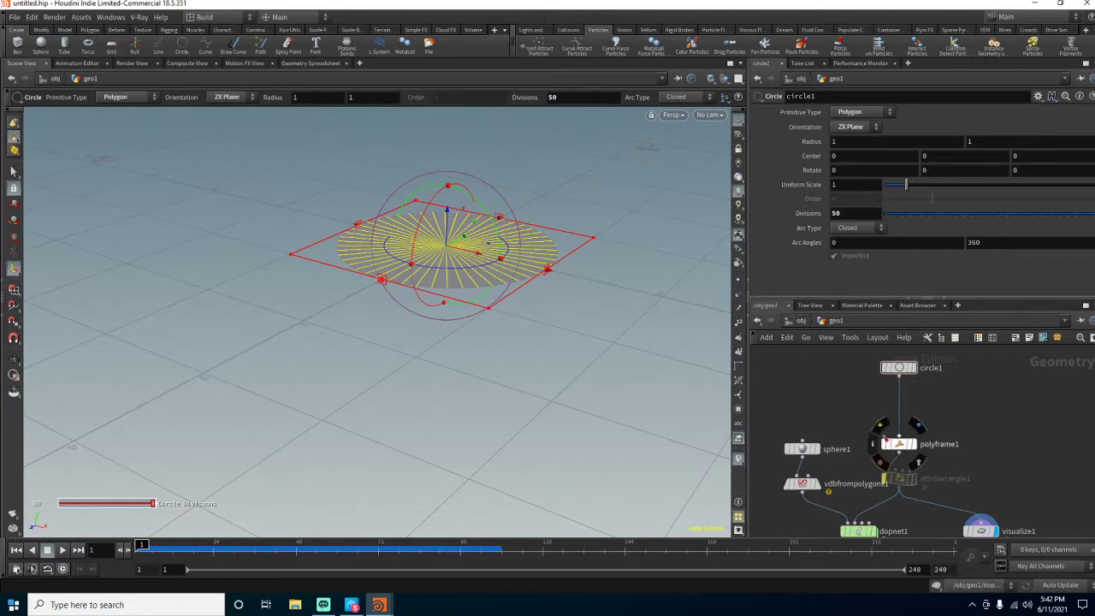
- Insert a Transform node on the wire between circle1 and polyframe1
key("Tab")
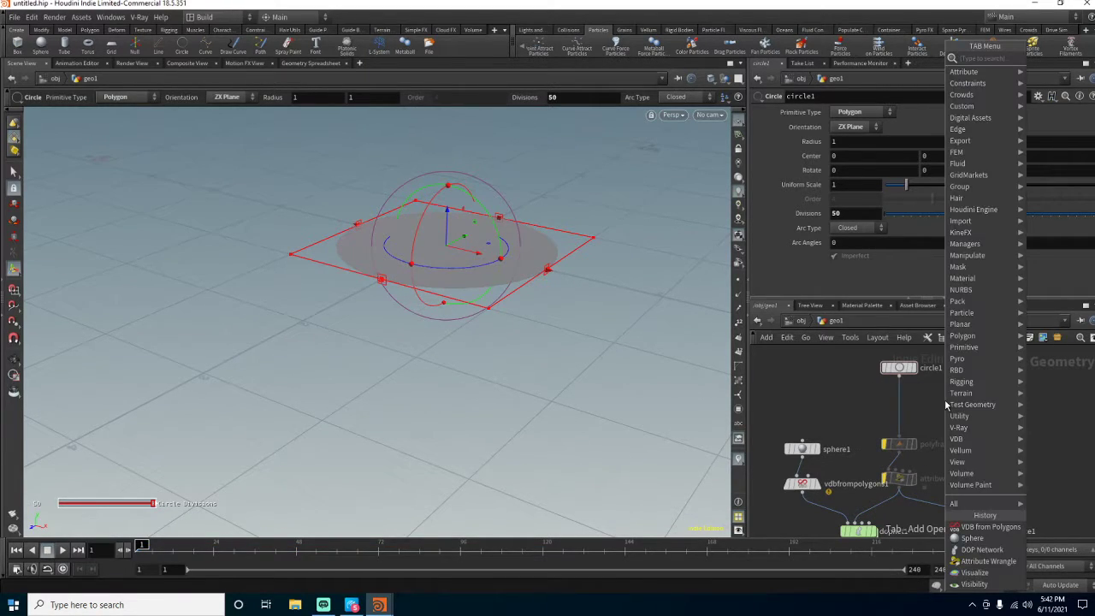
type("tr")
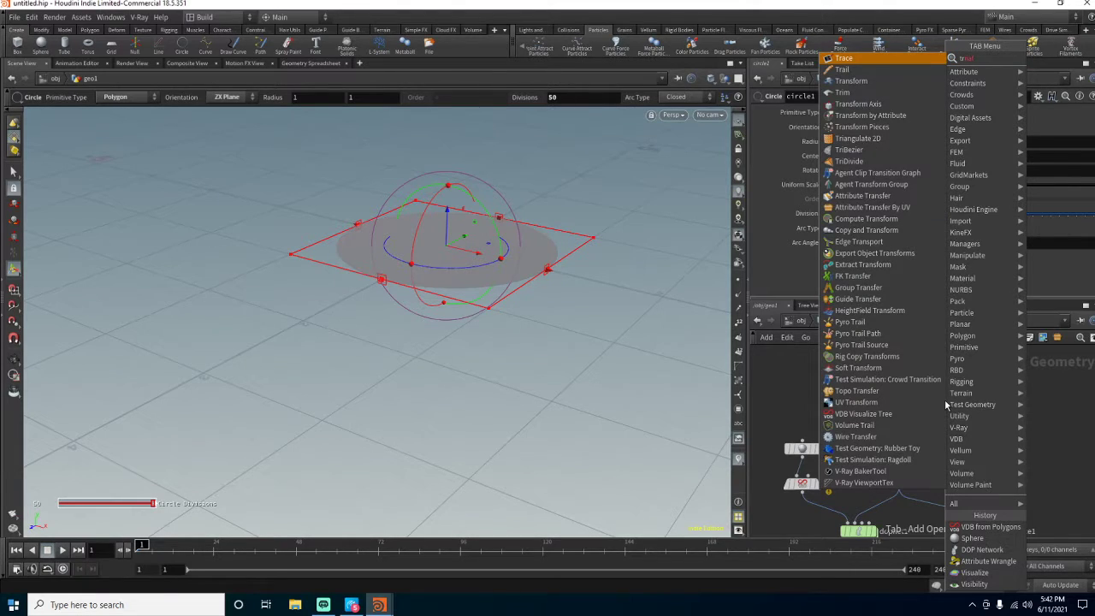
key("Down")
key("Down")
key("Return")
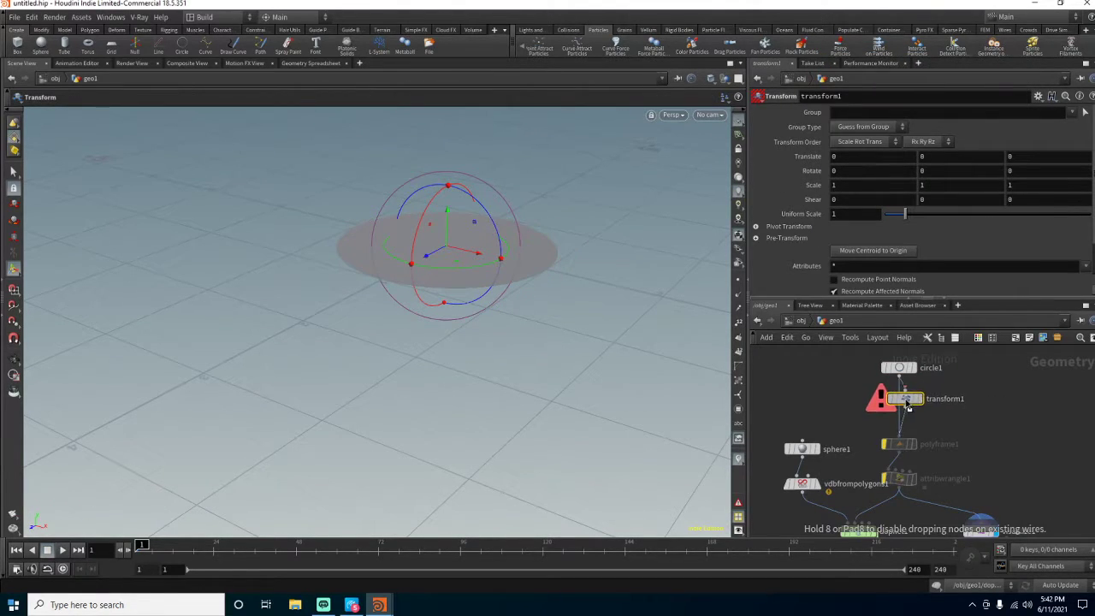
left_click(900, 402)
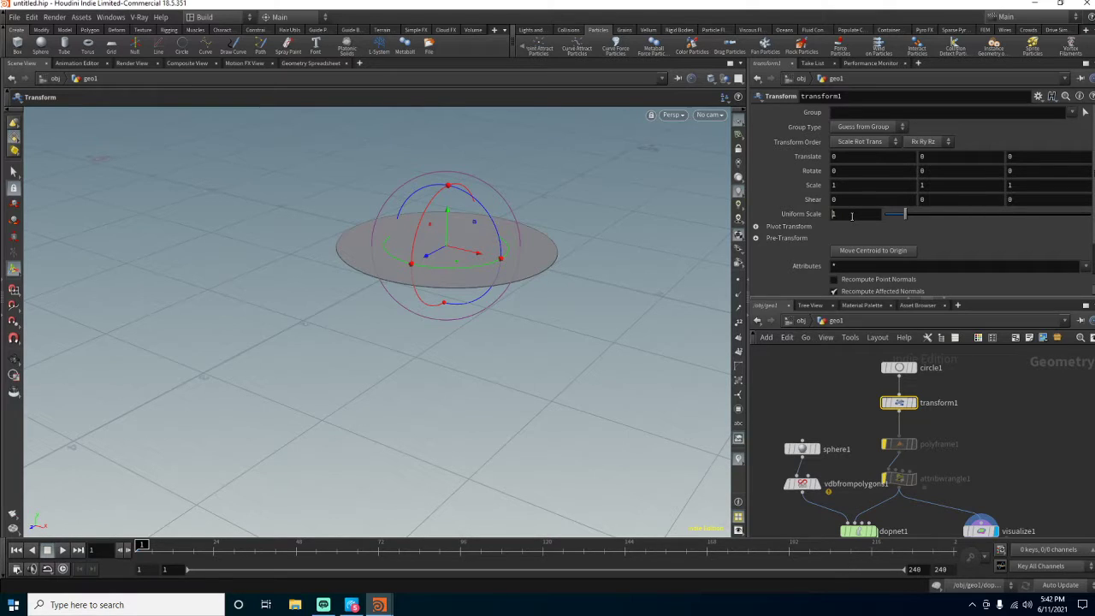
- Keyframe the Transform's Uniform Scale at 1 on frame 1 and 0.5 on frame 24, and scrub through the animation
left_click(852, 216, "alt")
left_click_drag(139, 545, 220, 545)
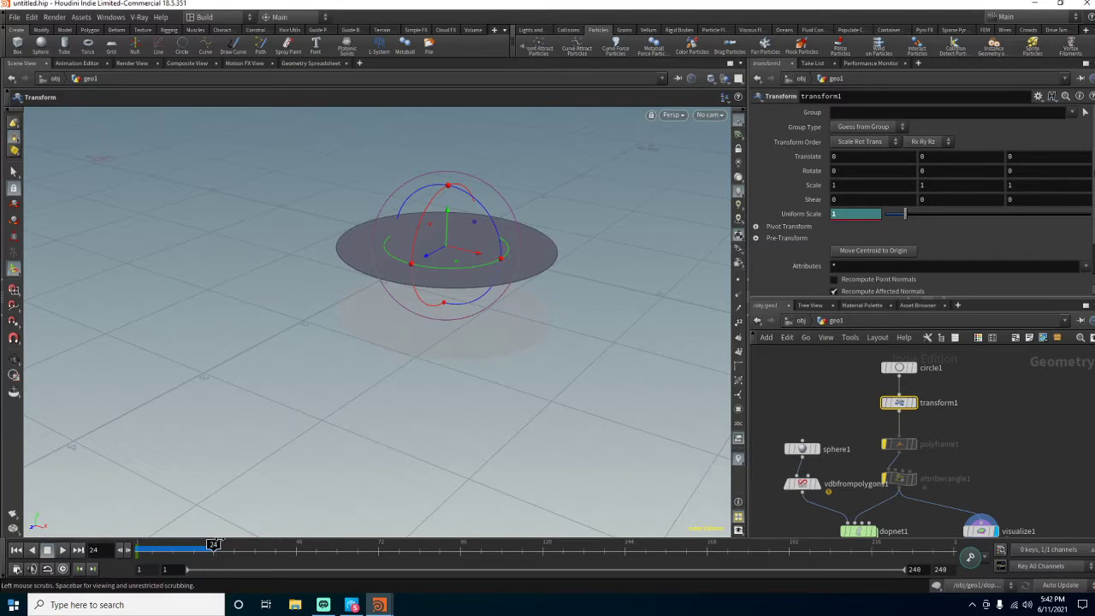
left_click(841, 216)
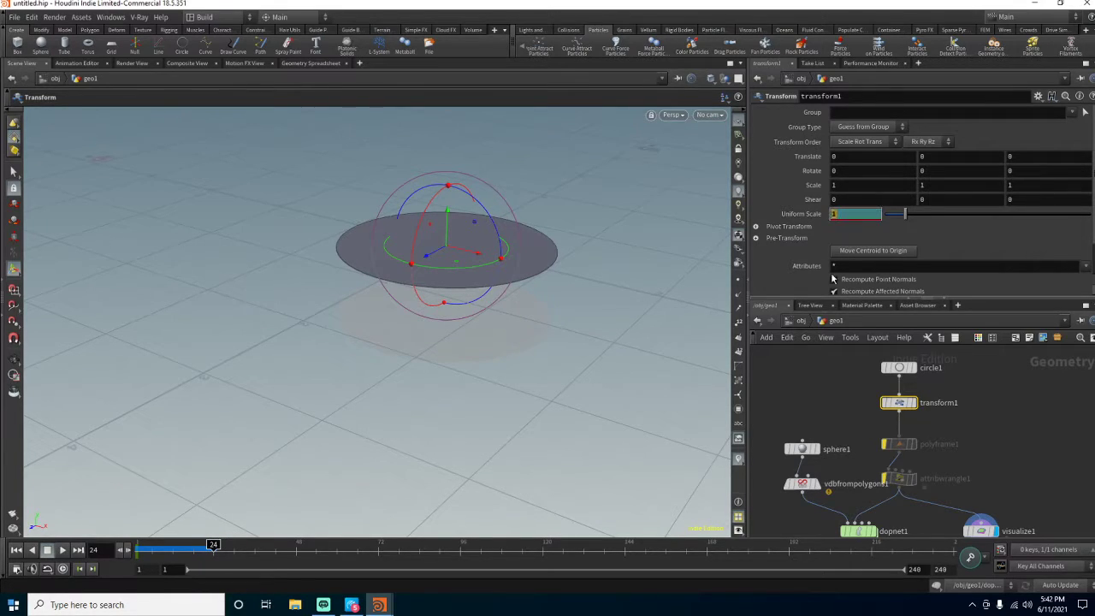
key("Return")
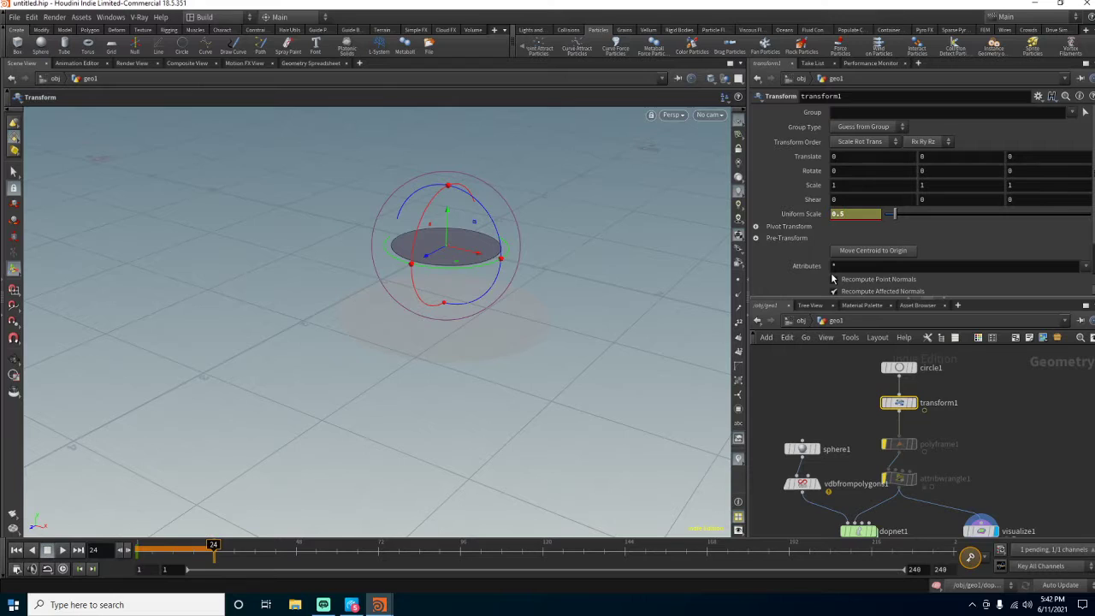
left_click(855, 215, "alt")
left_click_drag(214, 548, 152, 548)
- Make room below transform1 and insert a Trail node on the wire between it and polyframe1
middle_click_drag(1043, 433, 1001, 404)
middle_click_drag(914, 448, 948, 421)
left_click_drag(904, 420, 903, 478, "ctrl")
left_click_drag(804, 419, 807, 494)
key("Tab")
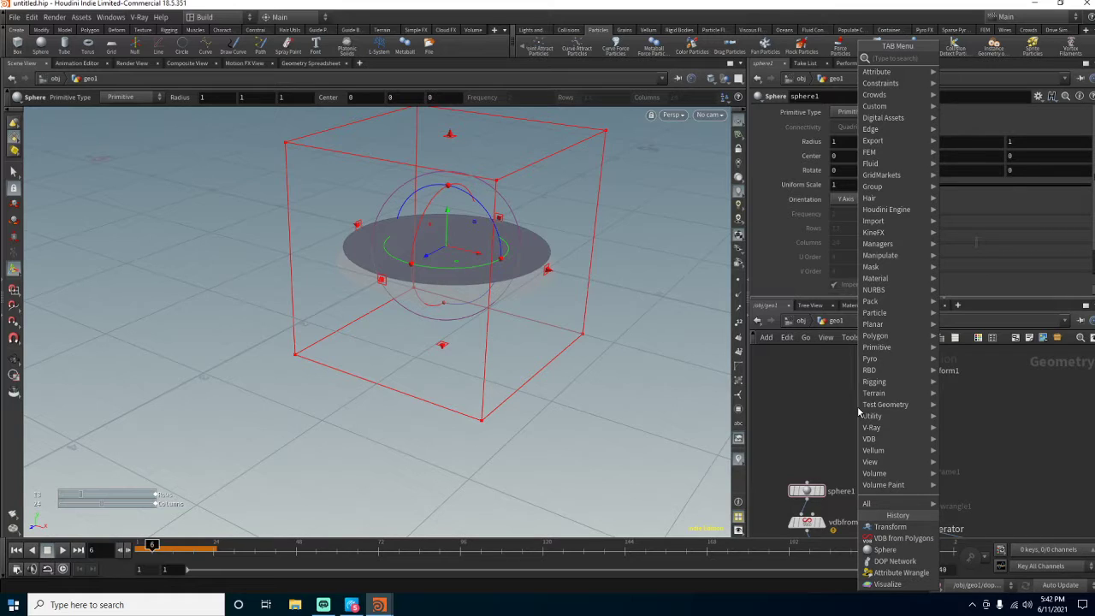
type("tr")
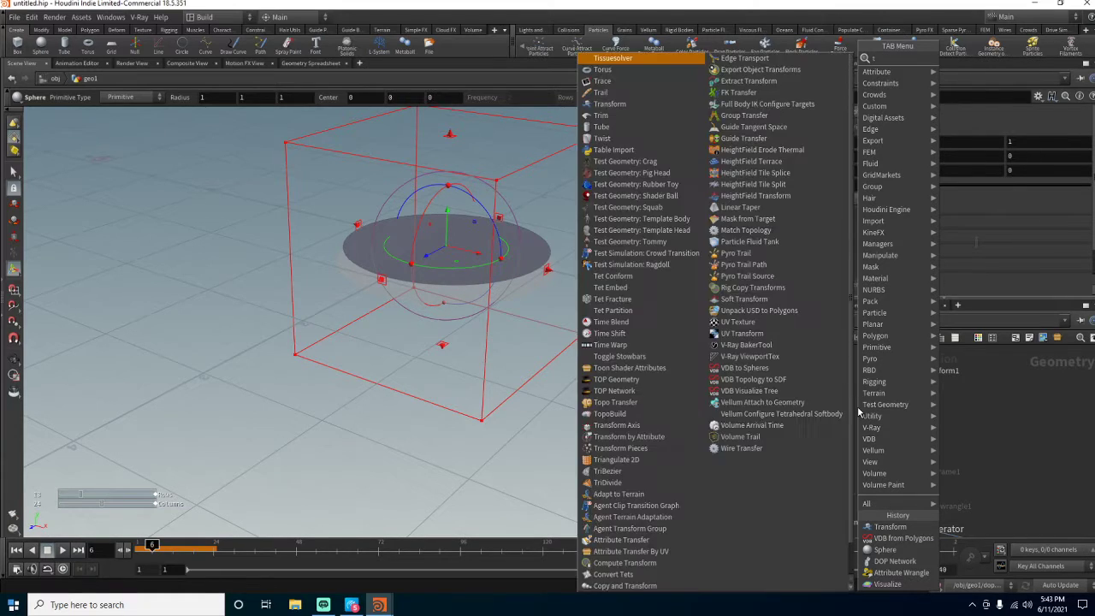
key("Down")
key("Return")
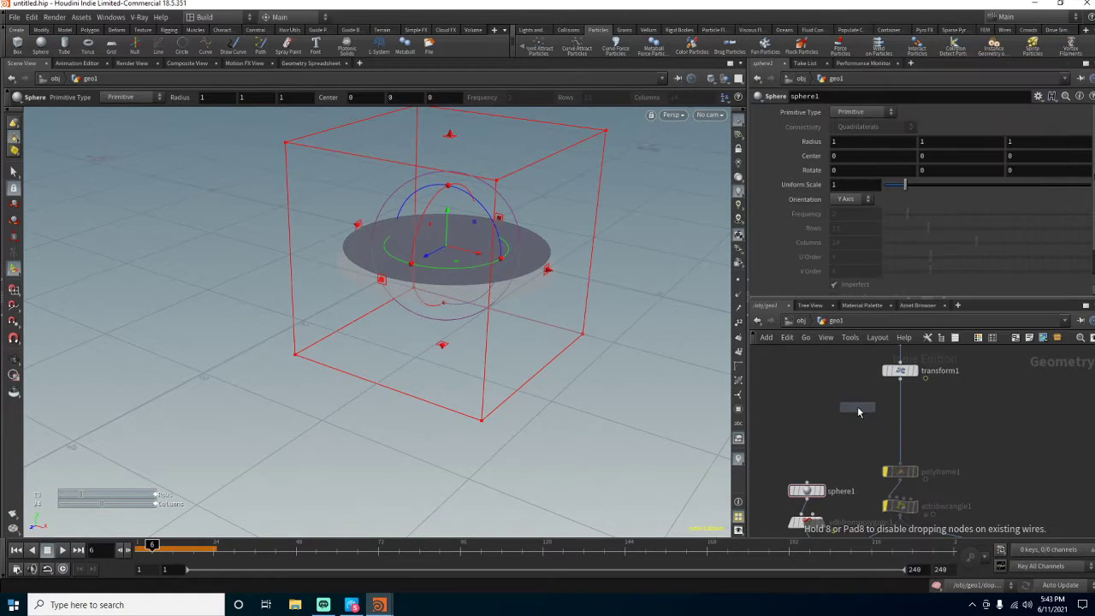
left_click(858, 407)
left_click_drag(860, 411, 902, 408)
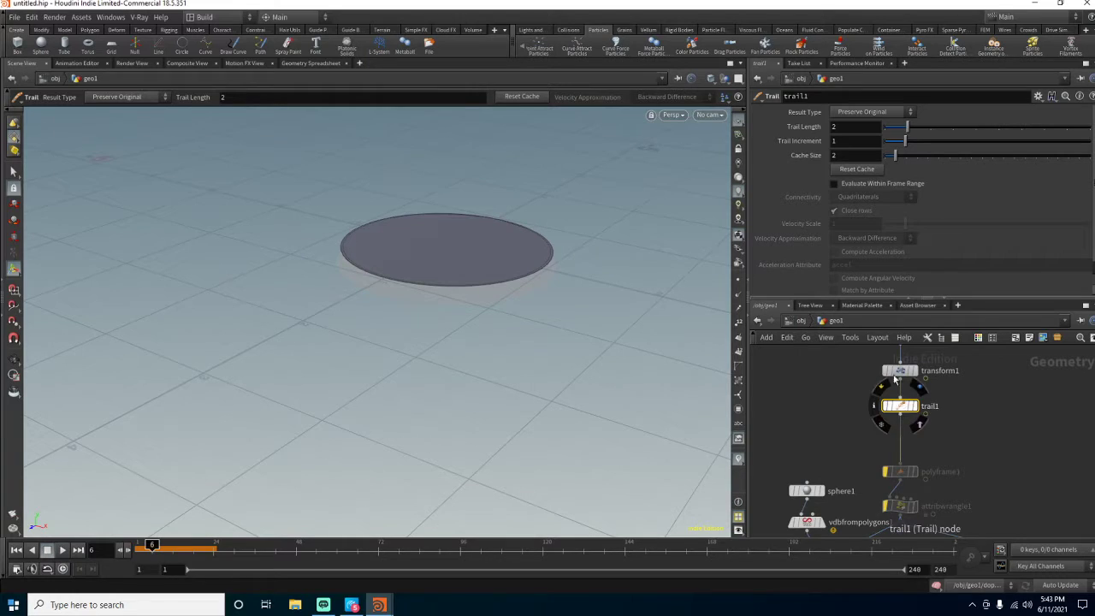
- Set the Trail's result type to compute velocity, select dopnet1, and return to frame 1
left_click(868, 112)
left_click(866, 157)
scroll(1006, 397, "down", 2)
left_click(855, 509)
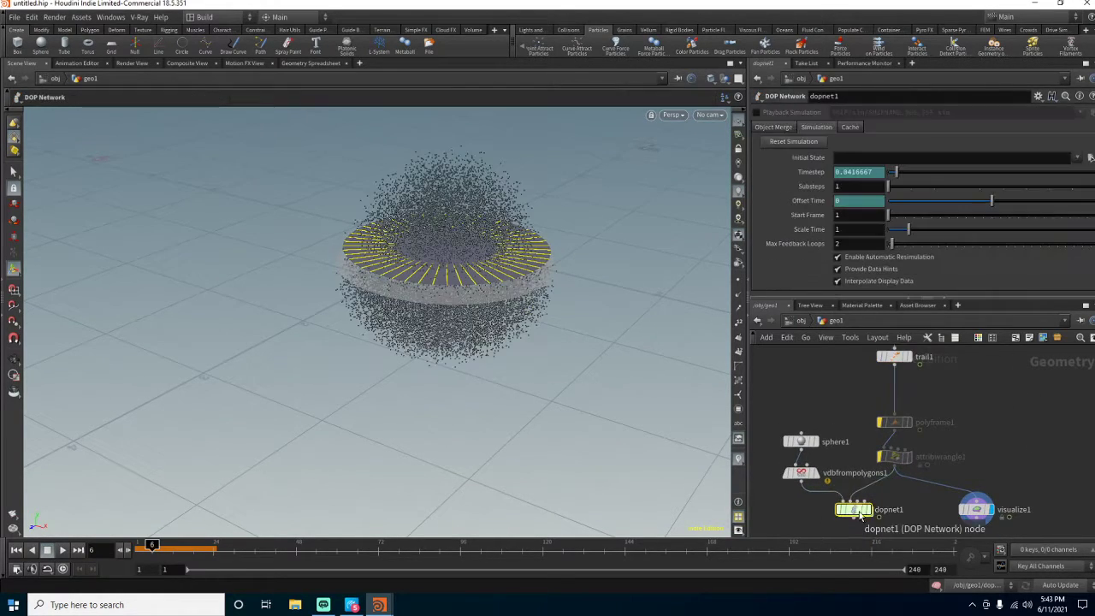
left_click(16, 550)
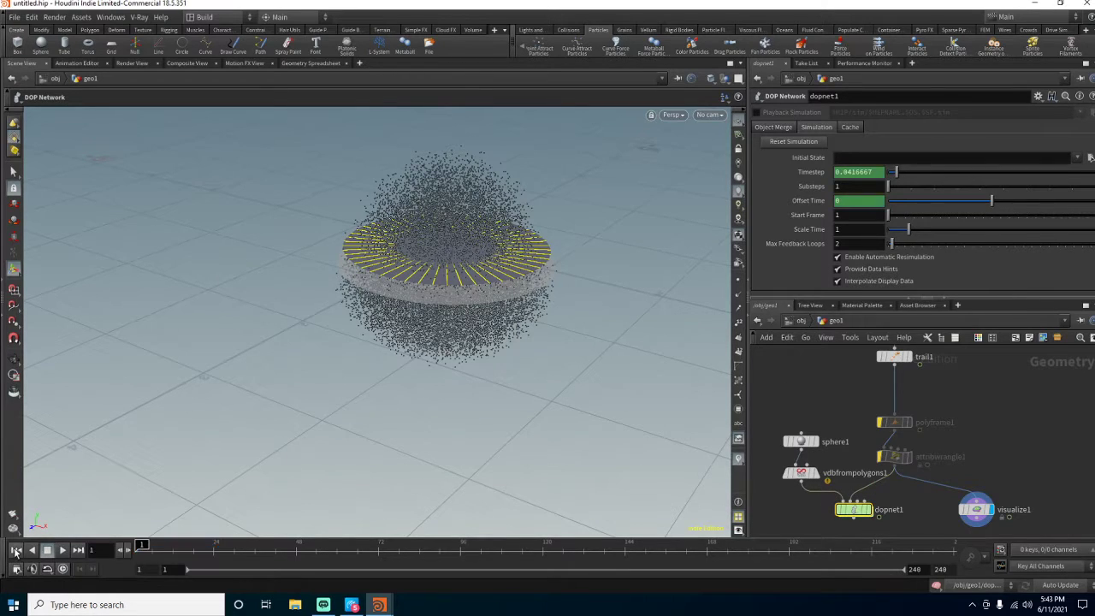
- Check the geometry info of attribwrangle1 and visualize1, briefly display dopnet1, and scrub the first frames with visualize1 displayed
middle_click(894, 462)
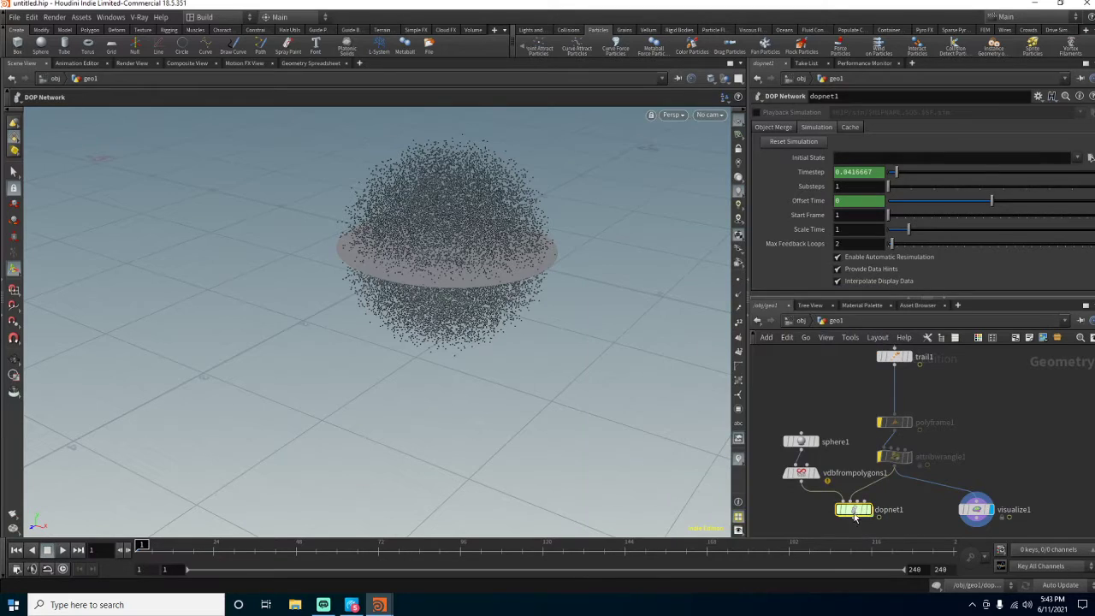
left_click(870, 511)
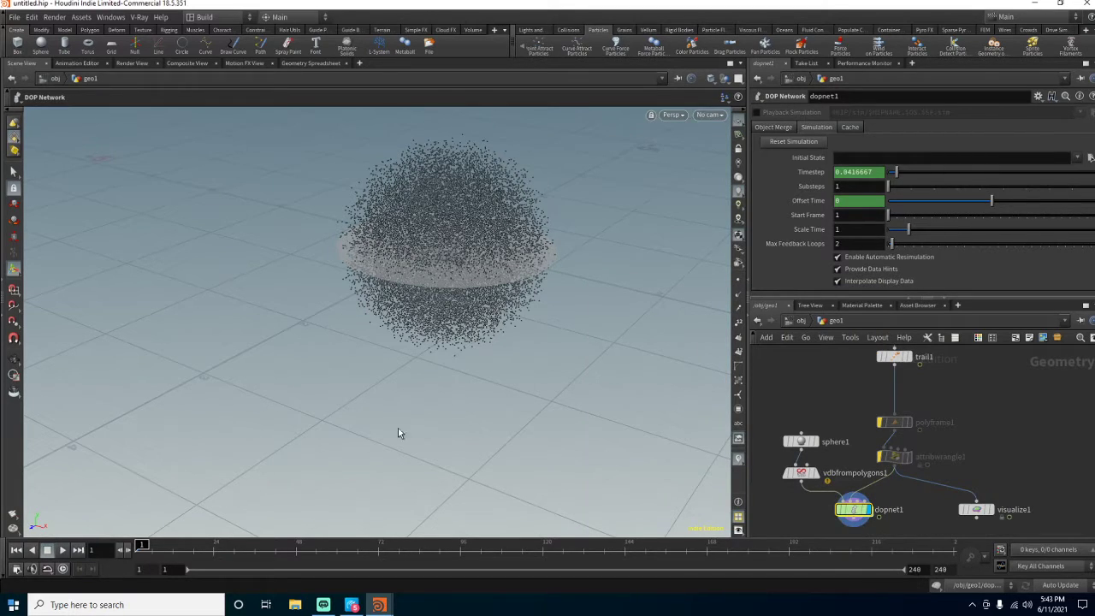
left_click(990, 510)
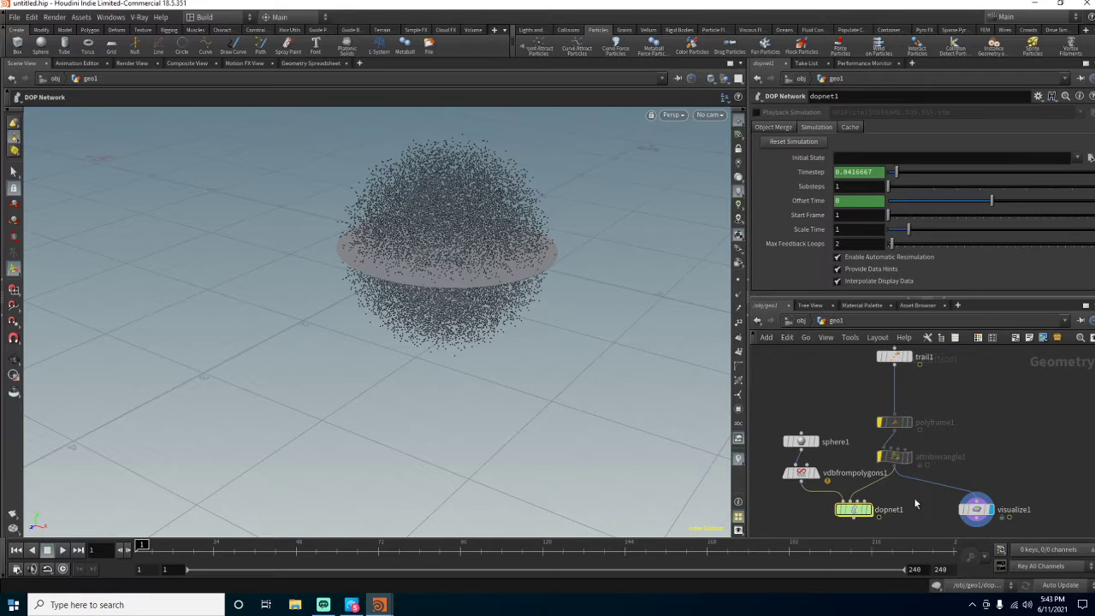
middle_click(981, 515)
left_click(978, 510)
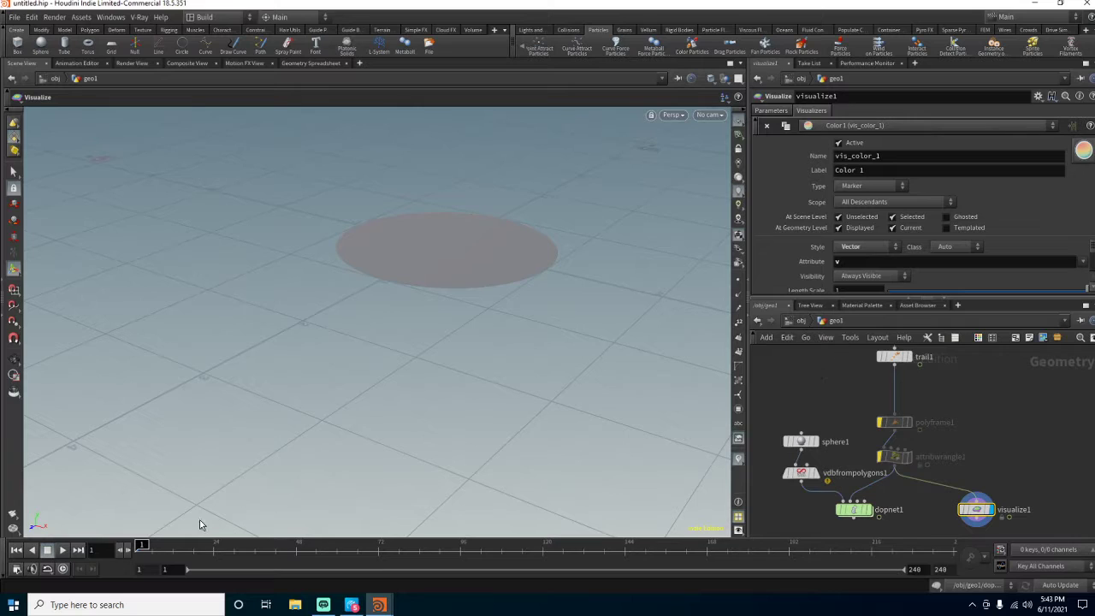
mouse_move(140, 550)
left_mouse_down()
mouse_move(197, 547)
mouse_move(142, 548)
left_mouse_up()
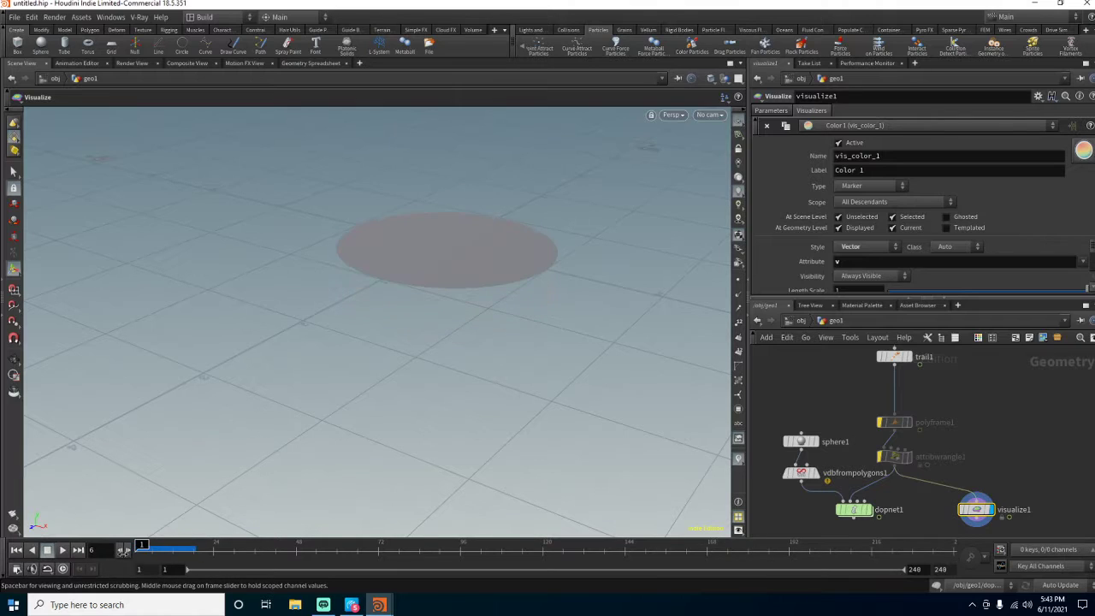
- Look inside dopnet1, return to geo1, and reset the DOP simulation
double_click(854, 510)
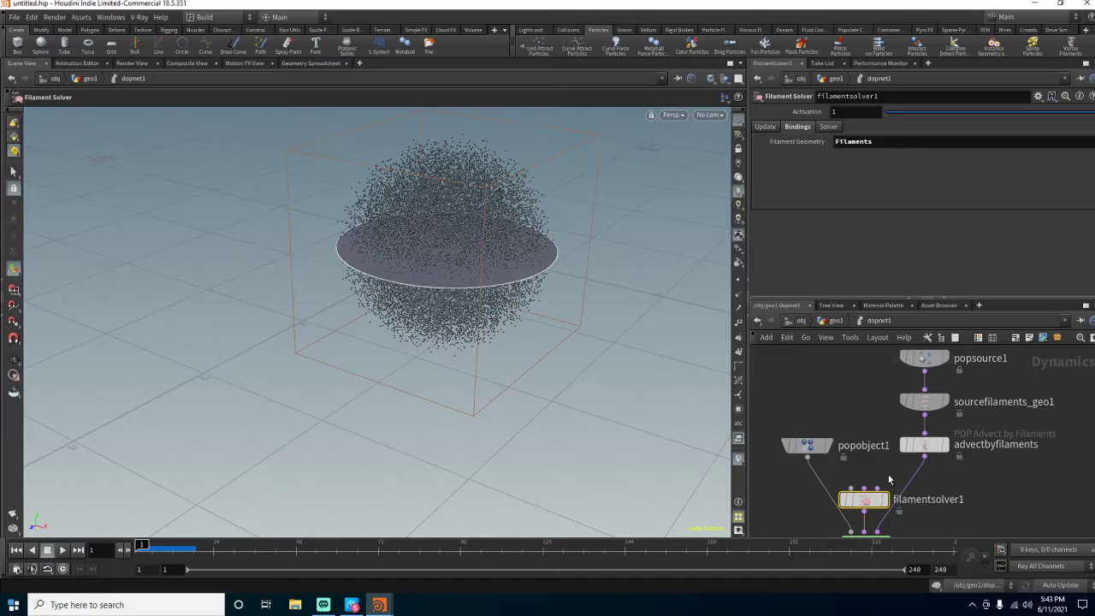
scroll(890, 481, "down", 2)
left_click(834, 322)
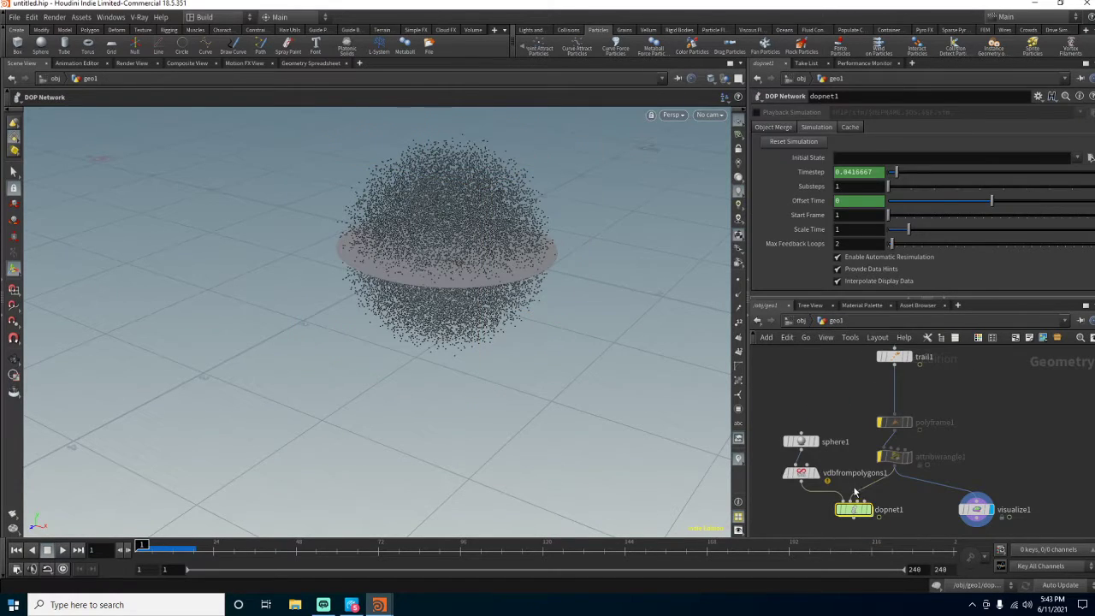
left_click(808, 144)
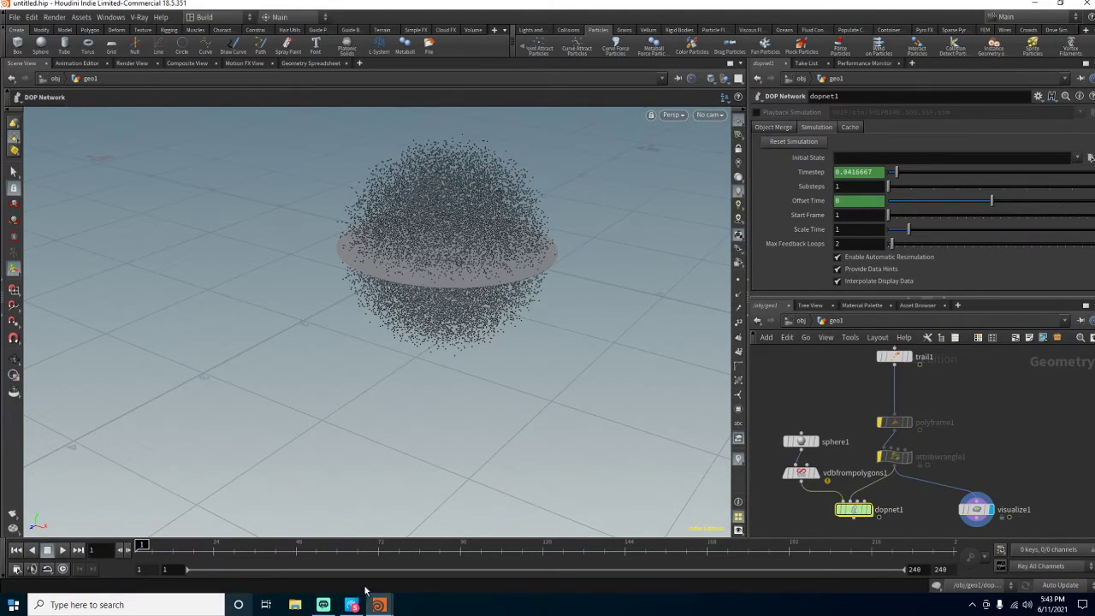
- Enter dopnet1, play the simulation to frame 119, and examine the particle cloud around the filament circle
double_click(852, 509)
left_click(63, 550)
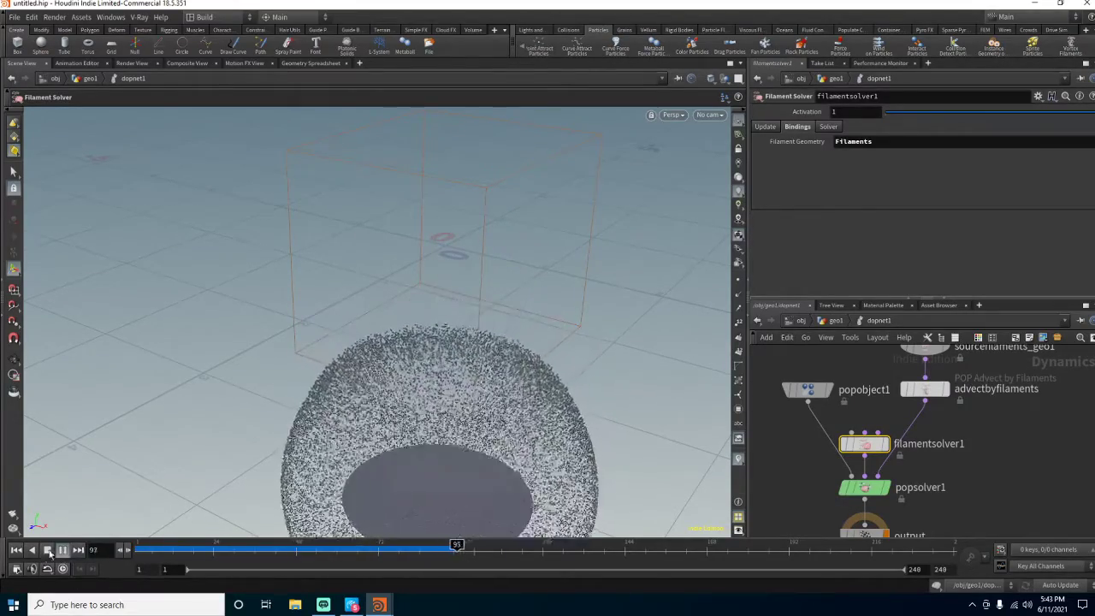
left_click(48, 551)
middle_click_drag(529, 473, 497, 265, "alt")
left_click_drag(453, 454, 500, 433, "alt")
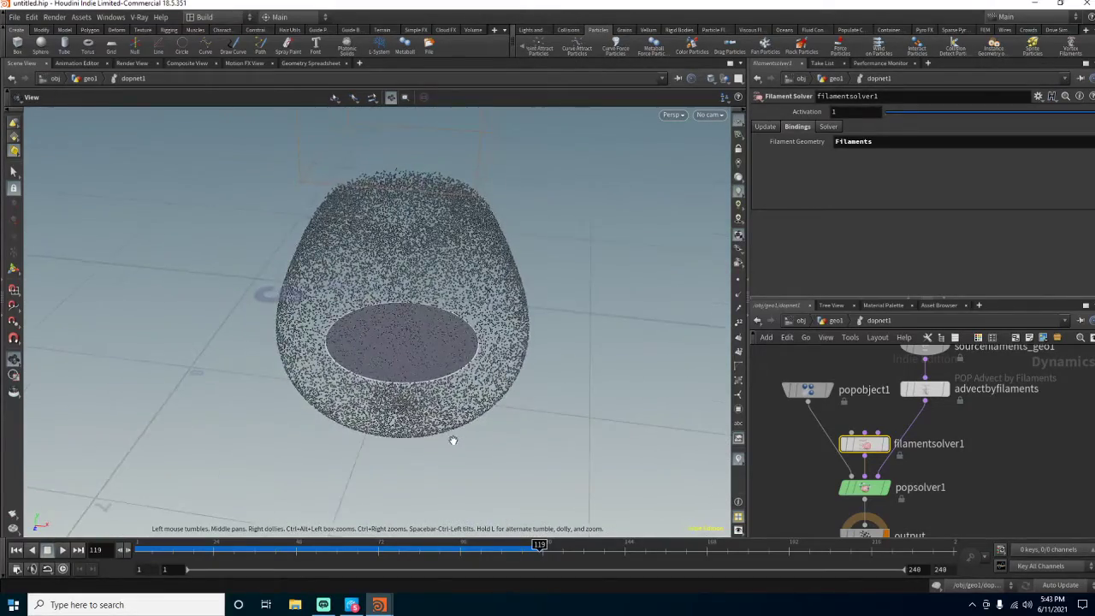
key("Return")
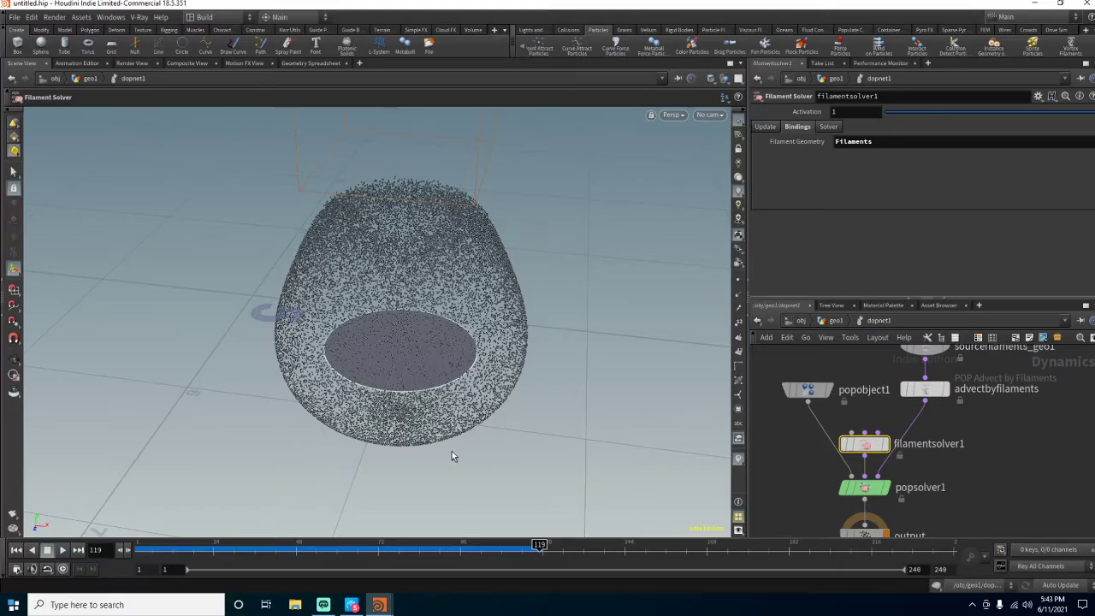
key("Escape")
left_click_drag(454, 386, 286, 480)
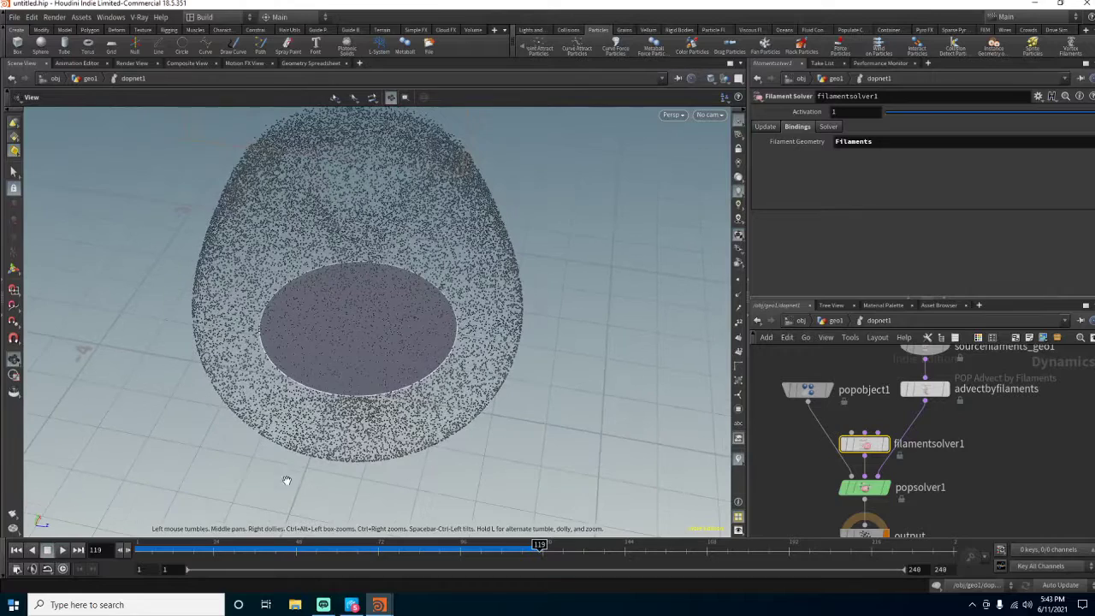
key("Return")
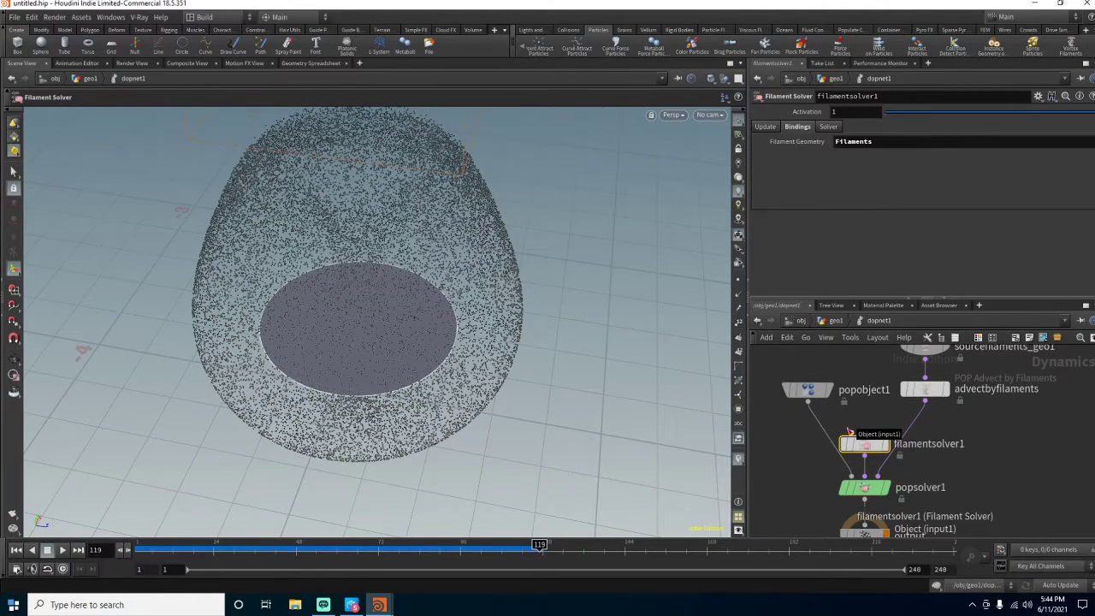
- Check the parameters of sourcefilaments_geo1 and popsource1 in the simulation network
middle_click_drag(955, 427, 936, 510)
left_click(907, 428)
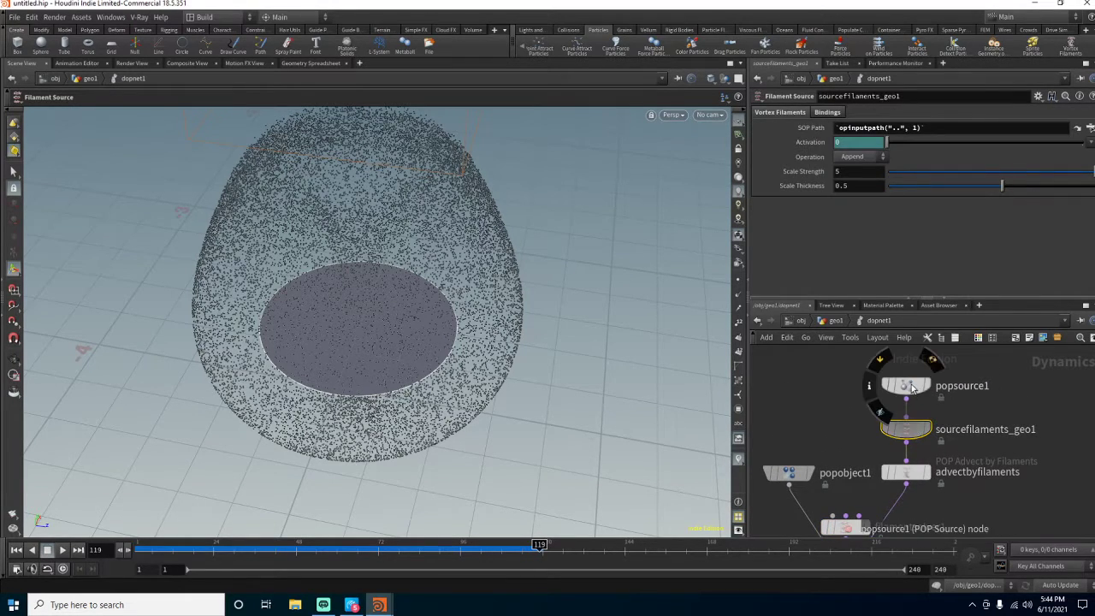
left_click(907, 387)
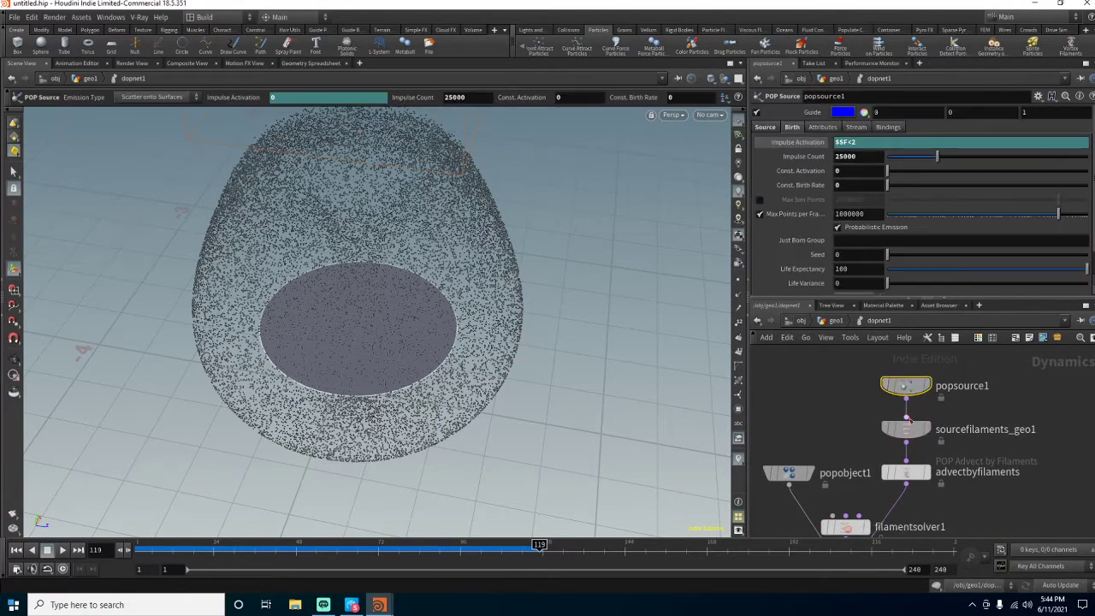
left_click(907, 402)
mouse_move(835, 415)
middle_mouse_down()
mouse_move(830, 366)
mouse_move(829, 406)
middle_mouse_up()
key("Escape")
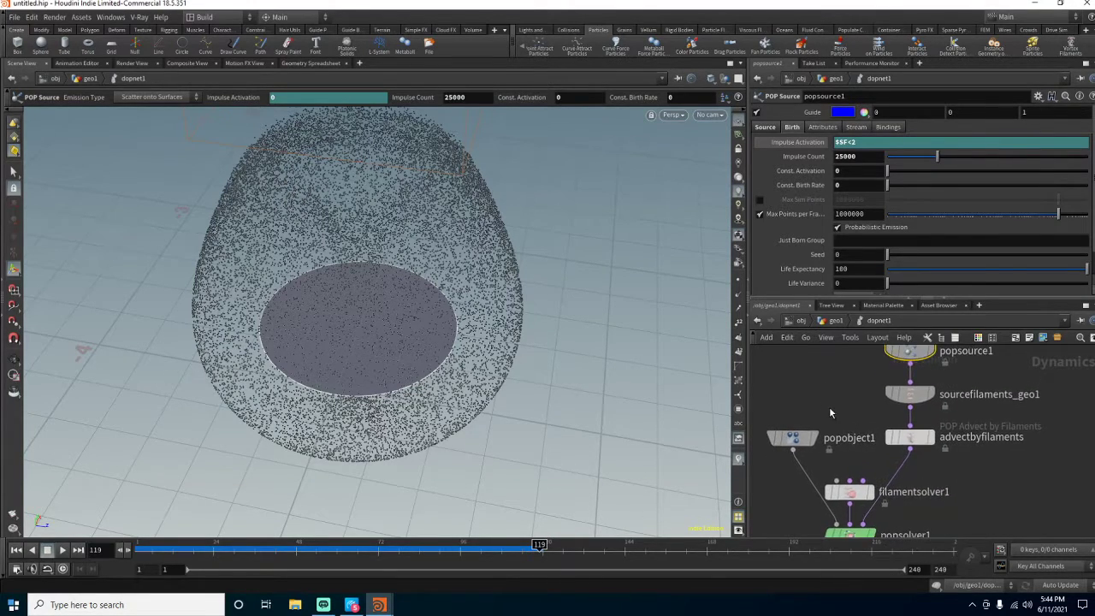
- Set the advectbyfilaments node's advection type to Update Velocity, leaving its filament source as DOP Data
left_click(908, 437)
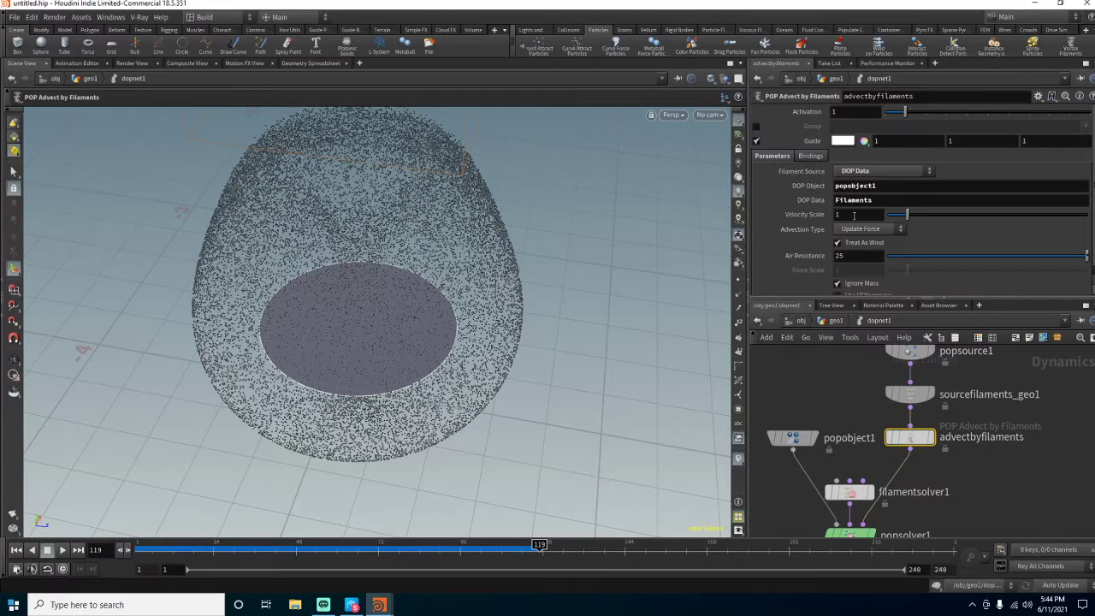
left_click(880, 173)
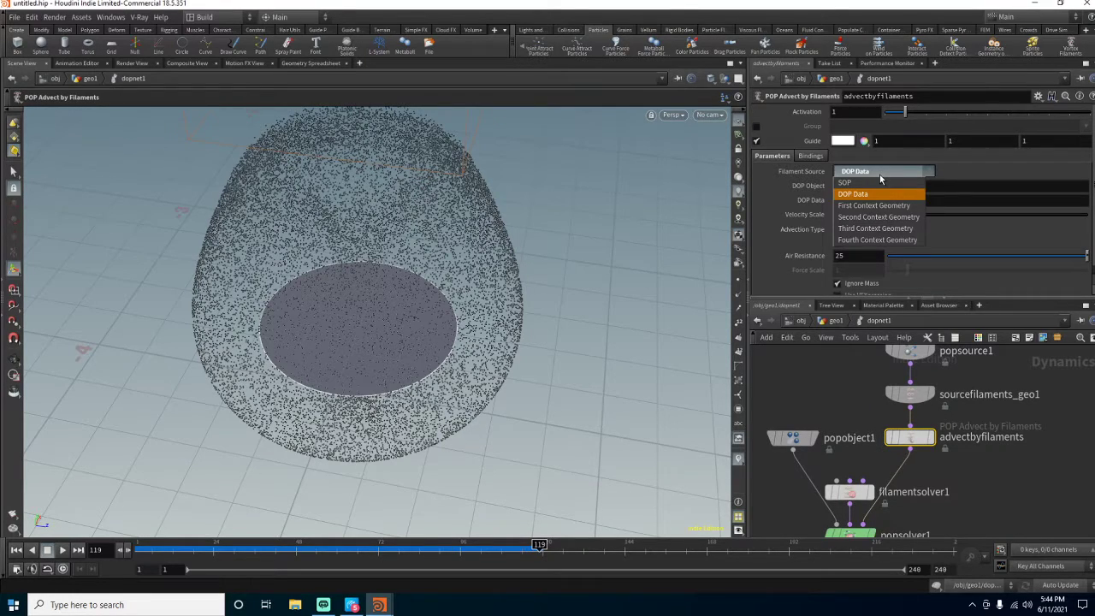
left_click(881, 178)
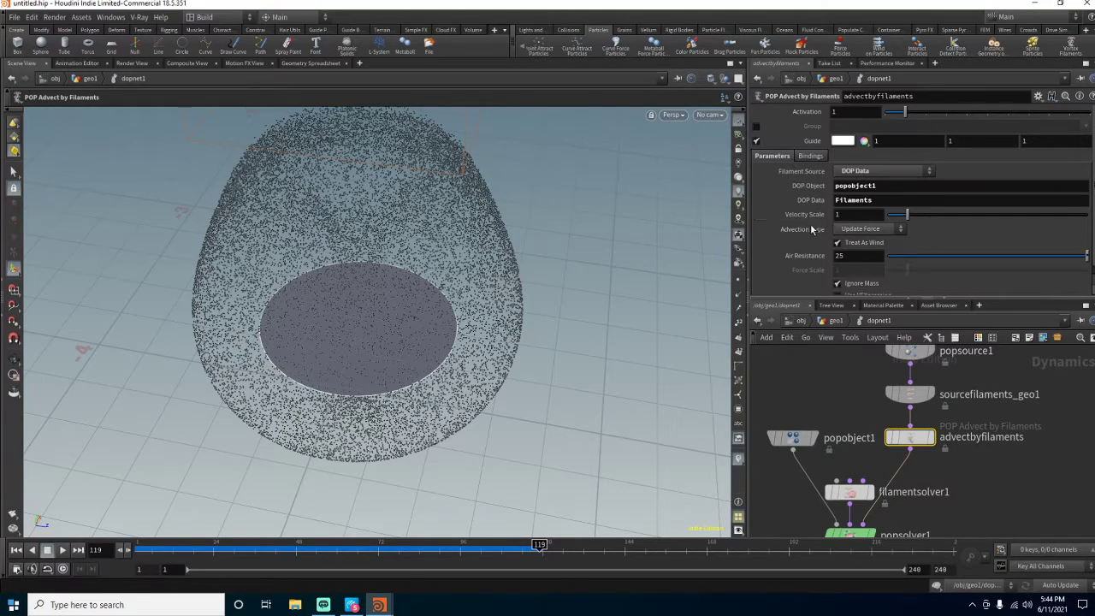
scroll(788, 229, "down", 1)
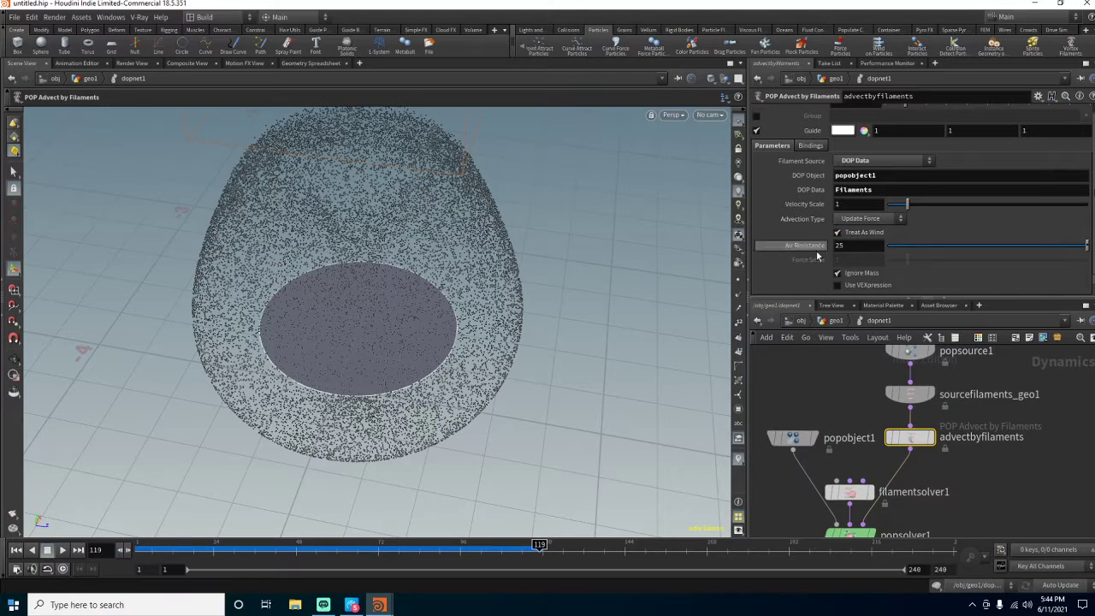
left_click(859, 221)
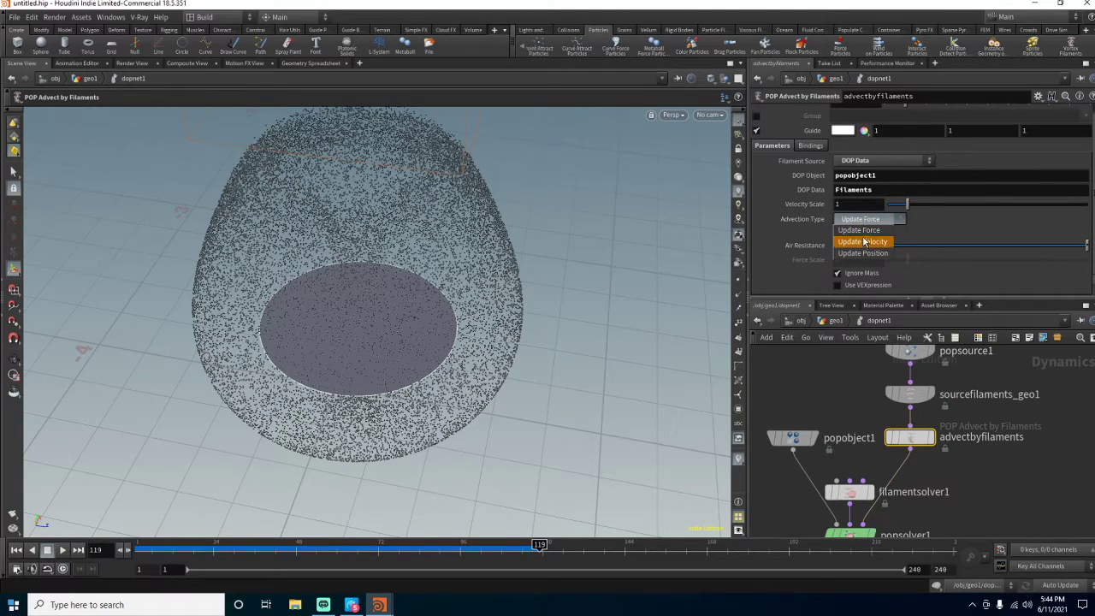
left_click(864, 236)
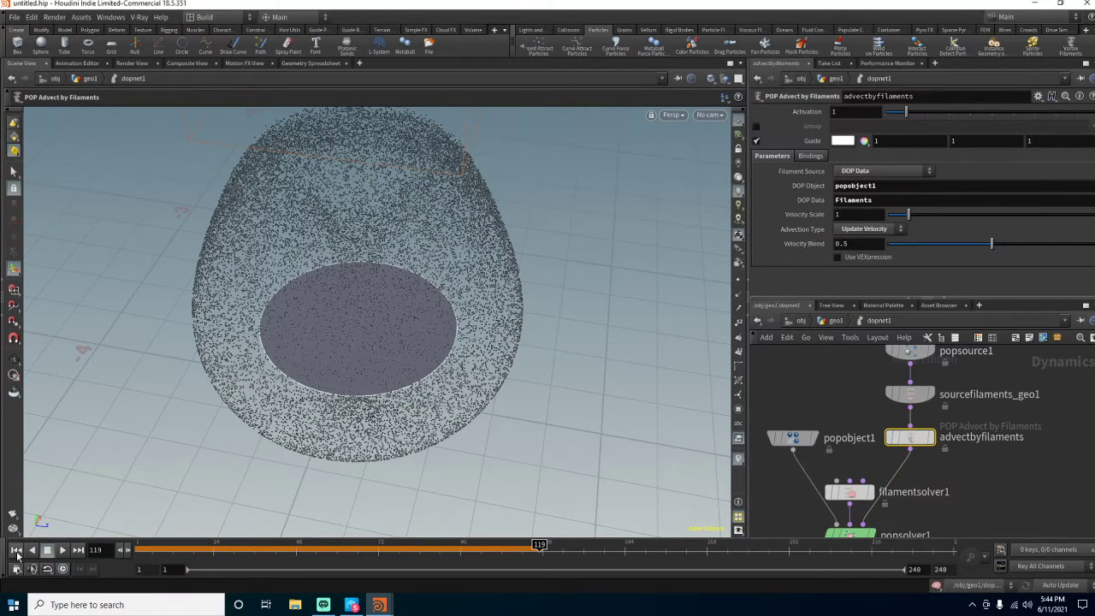
- Play the simulation from frame 1 to frame 69 with a wider view of the particles, and return to frame 1
left_click(16, 551)
left_click_drag(533, 302, 337, 464)
left_click(62, 550)
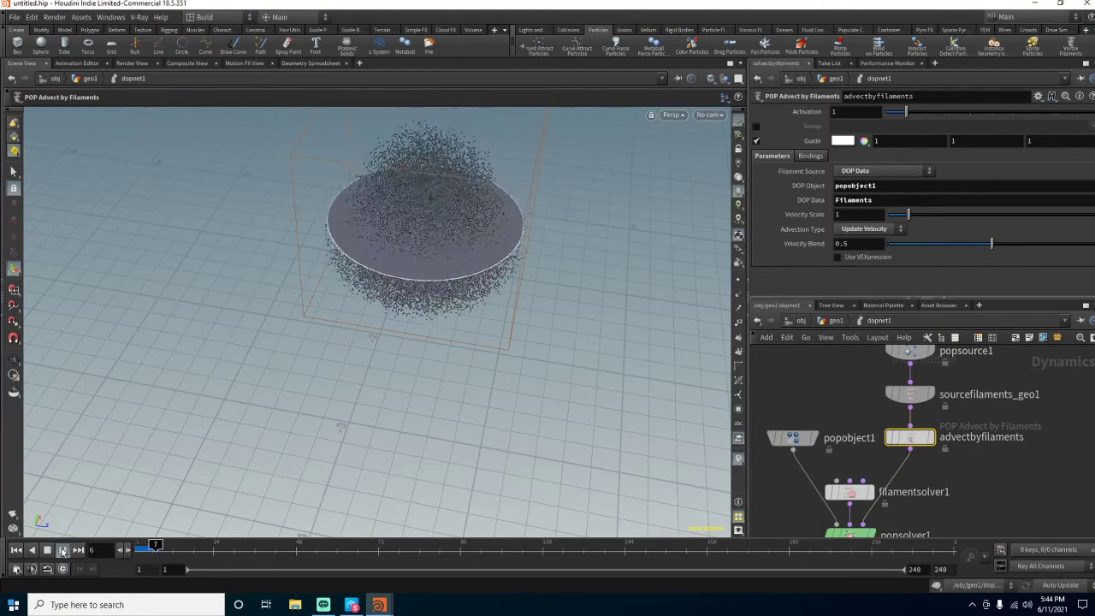
left_click(46, 550)
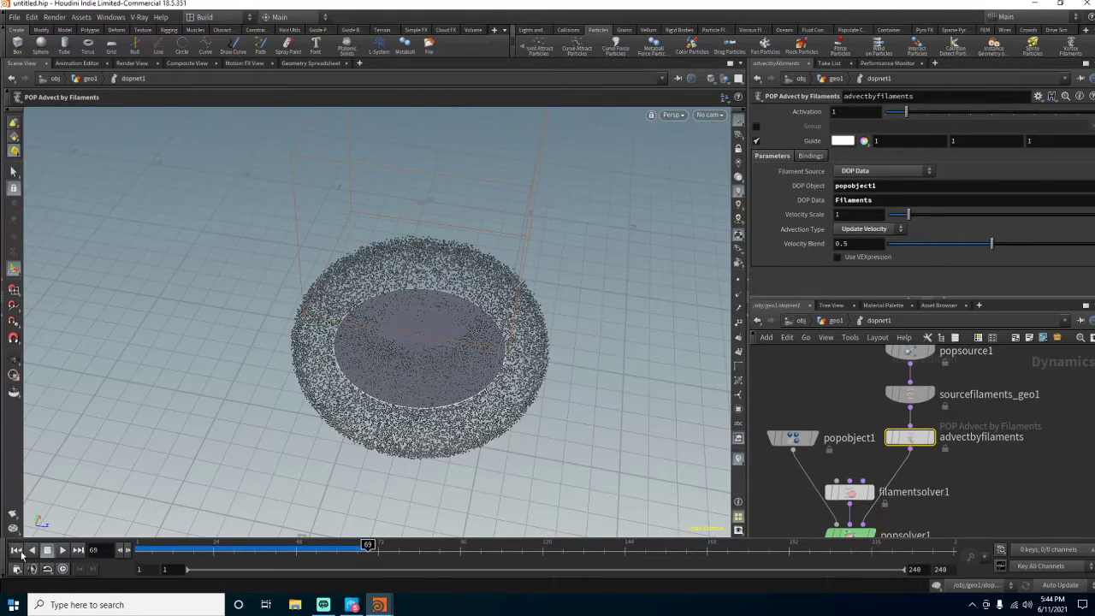
left_click(19, 552)
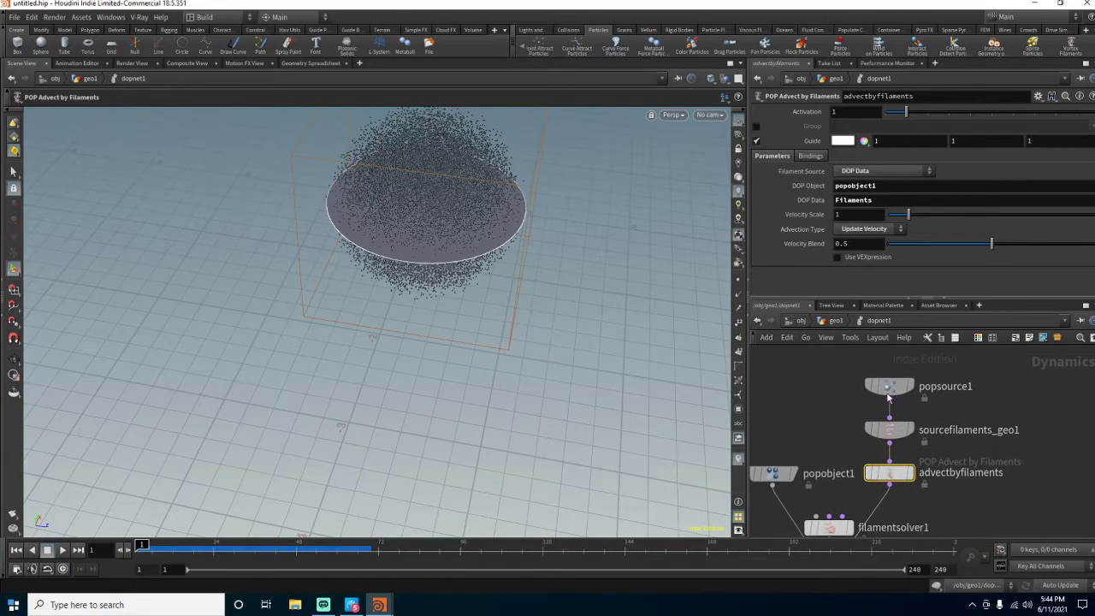
- Go up to geo1 and insert a Time Shift node between trail1 and polyframe1
left_click(835, 320)
key("Tab")
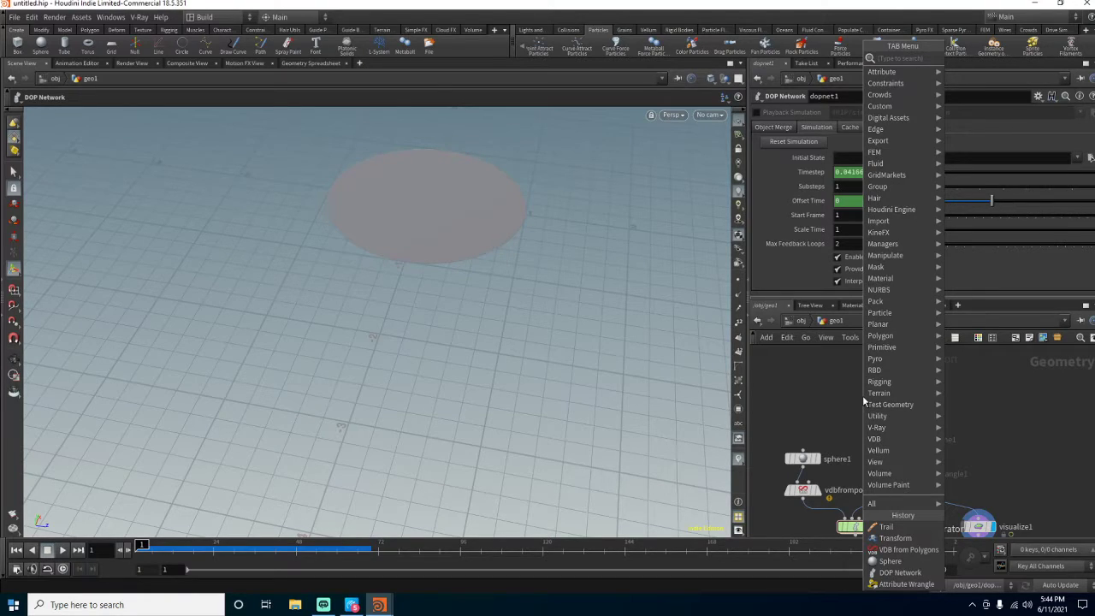
type("time")
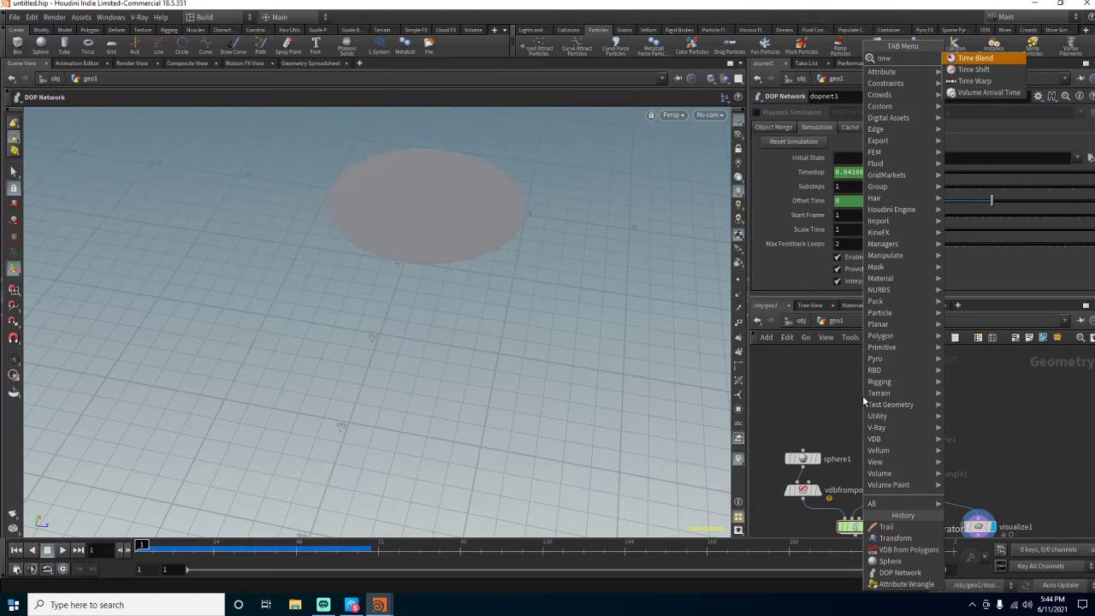
key("Down")
key("Return")
left_click(863, 395)
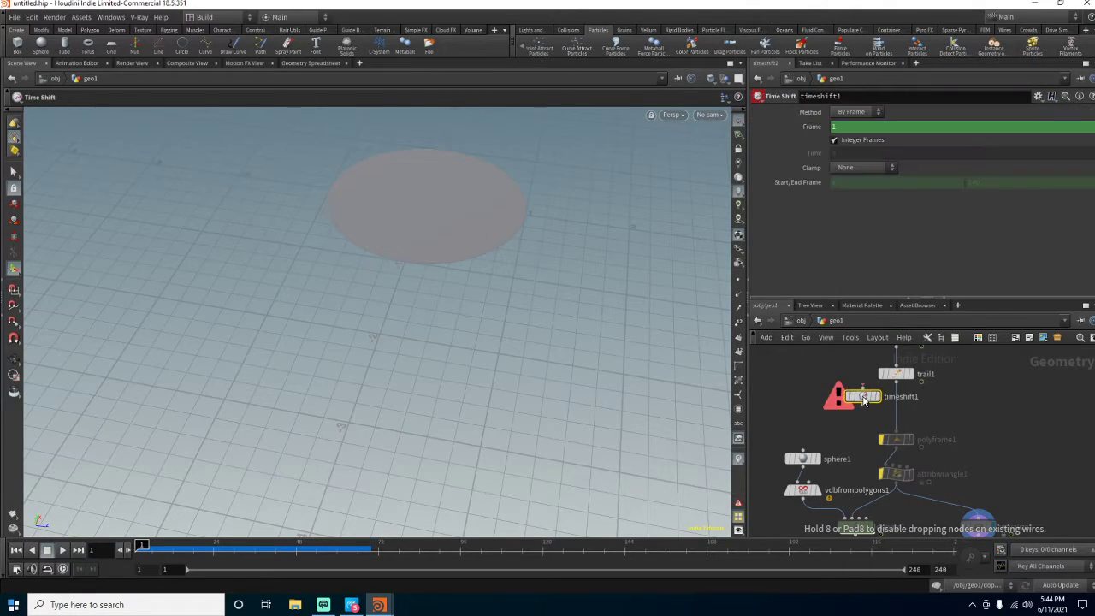
left_click_drag(866, 401, 899, 413)
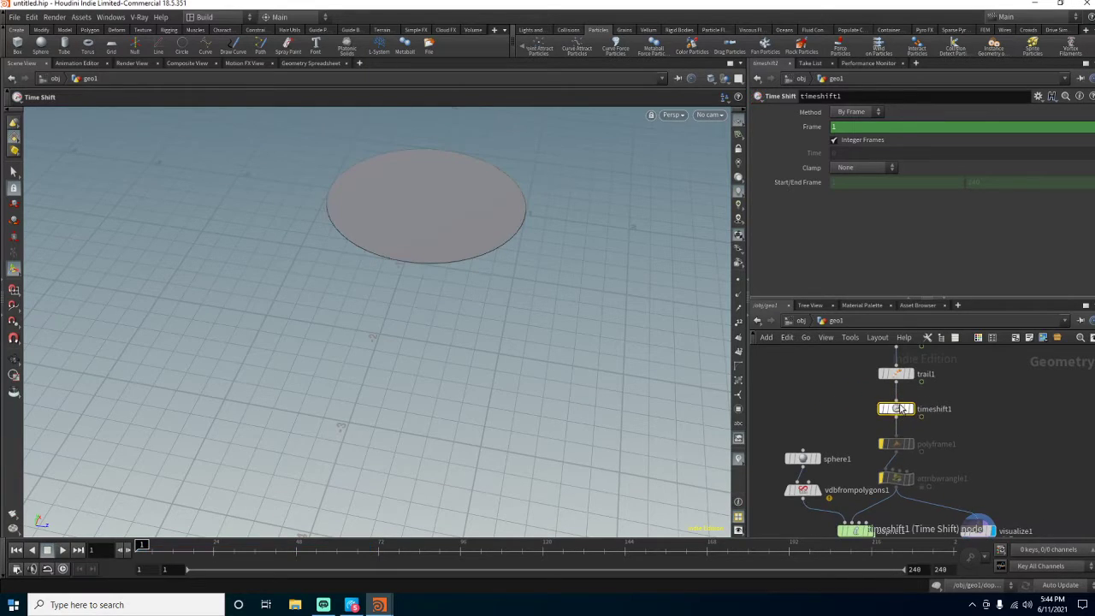
- Replace the Time Shift's frame expression with a fixed frame of 3
left_click(835, 128)
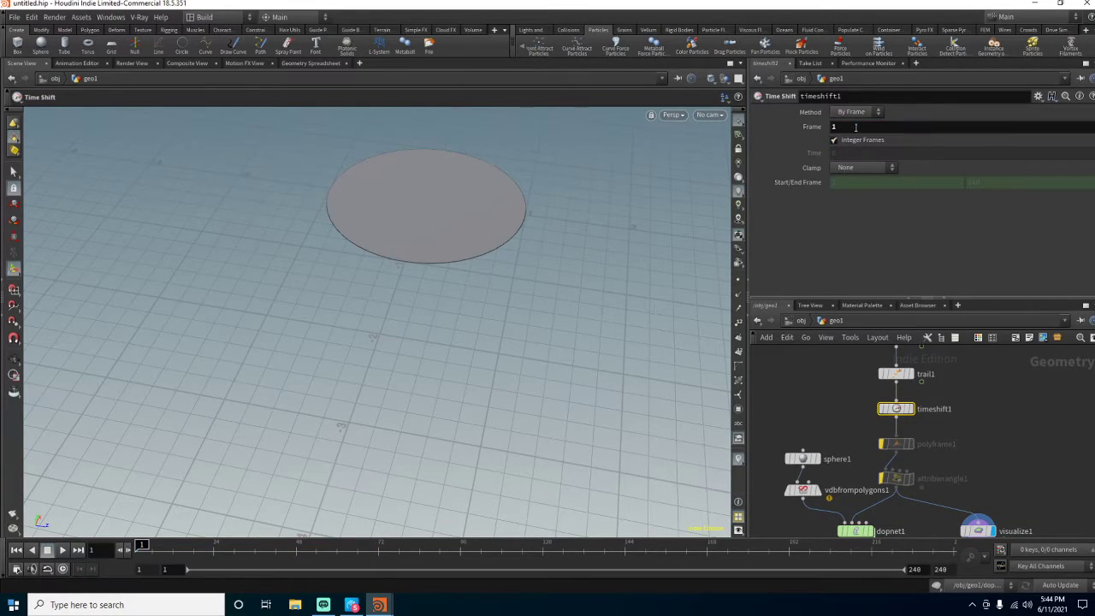
left_click_drag(856, 128, 817, 133)
type("3")
key("Return")
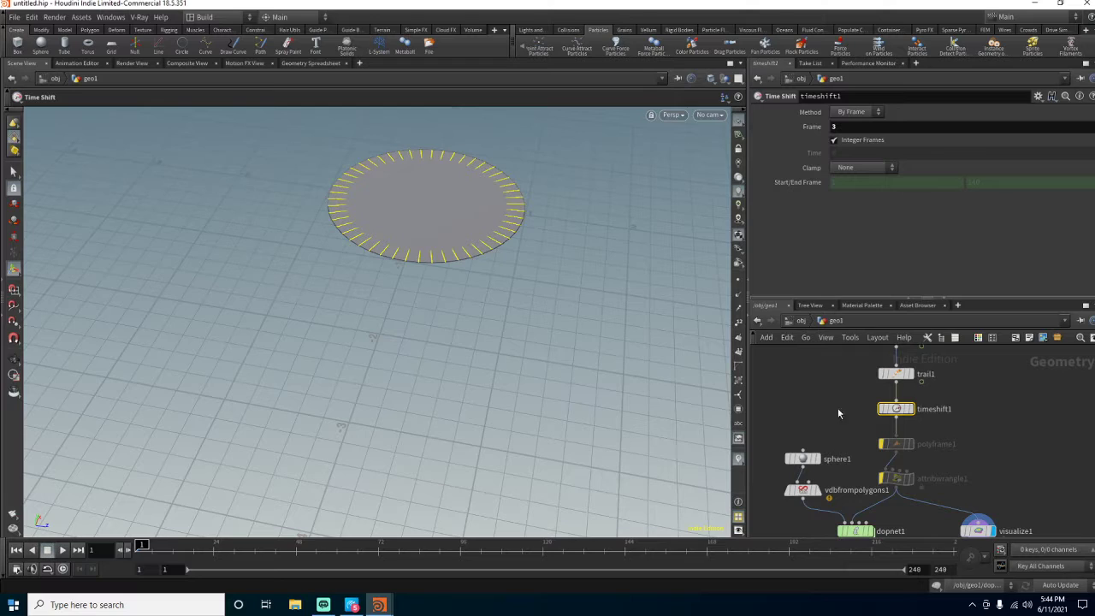
- Display dopnet1 and enter its network
middle_click_drag(838, 407, 843, 356)
left_click(870, 456)
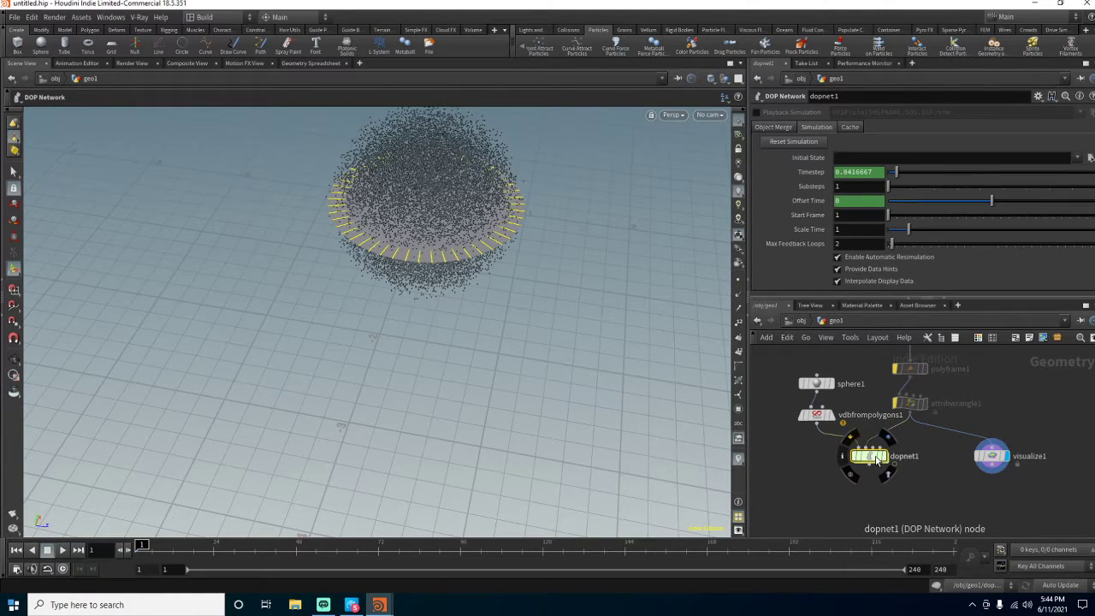
left_click(879, 456)
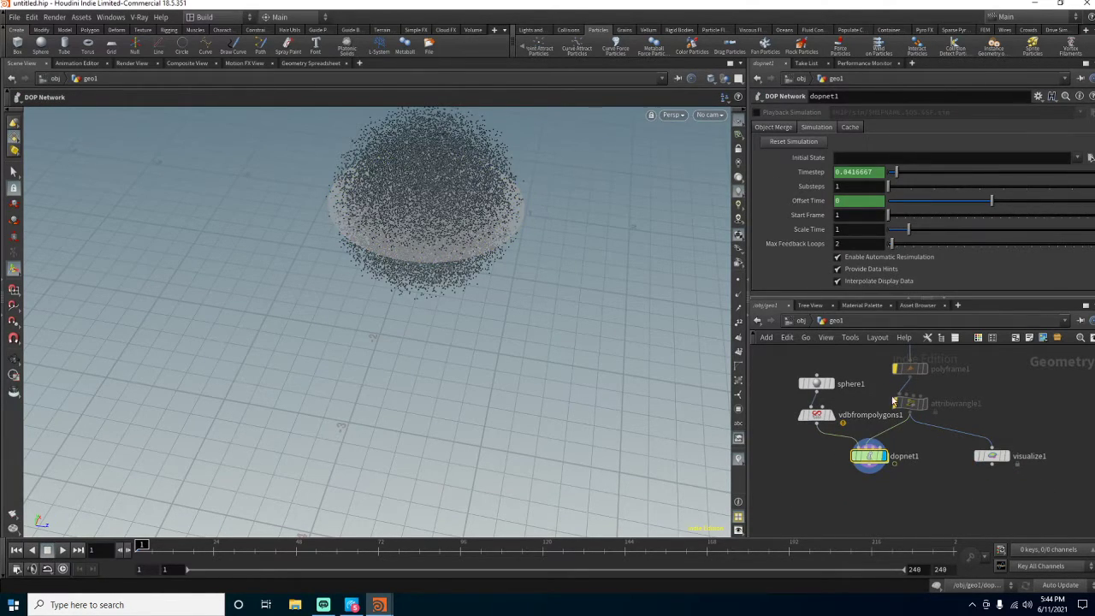
double_click(869, 456)
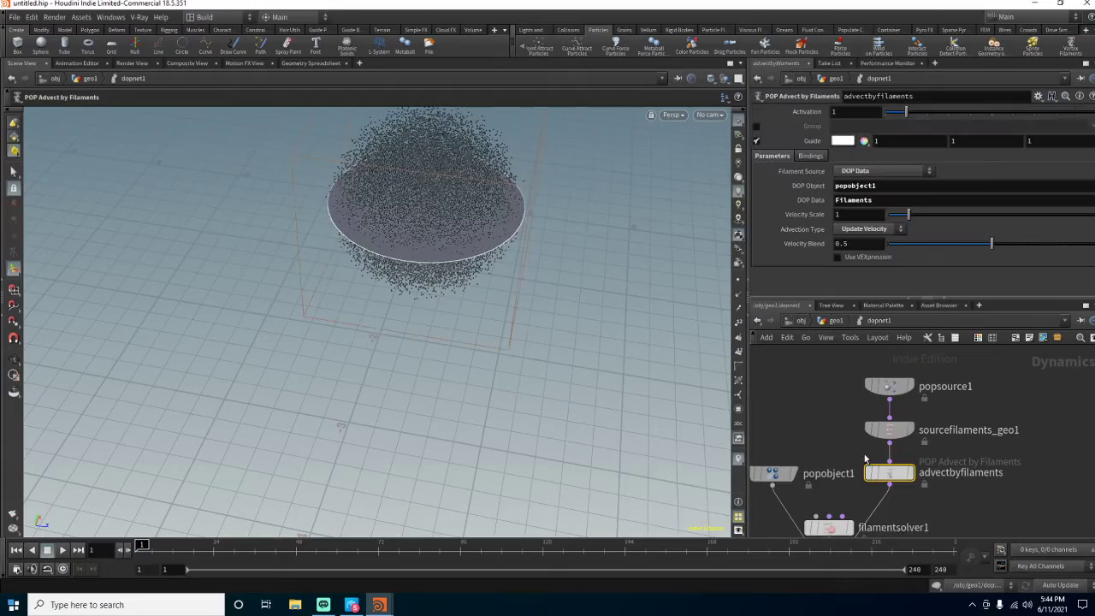
- Play the simulation to frame 184 and examine the particle cloud from the side
left_click(57, 552)
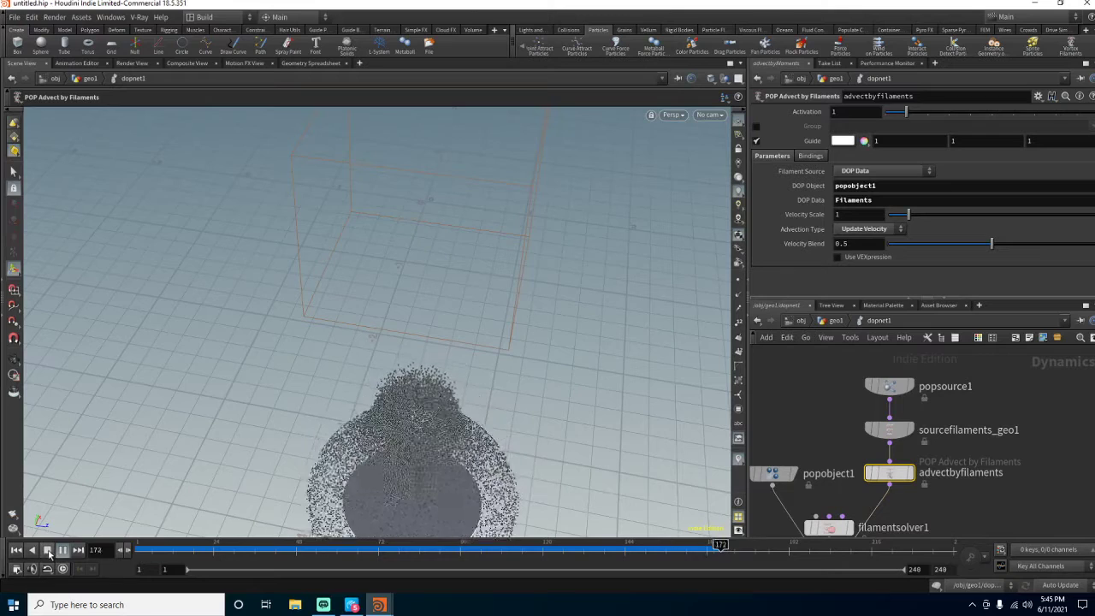
left_click(48, 552)
left_click_drag(232, 503, 483, 391)
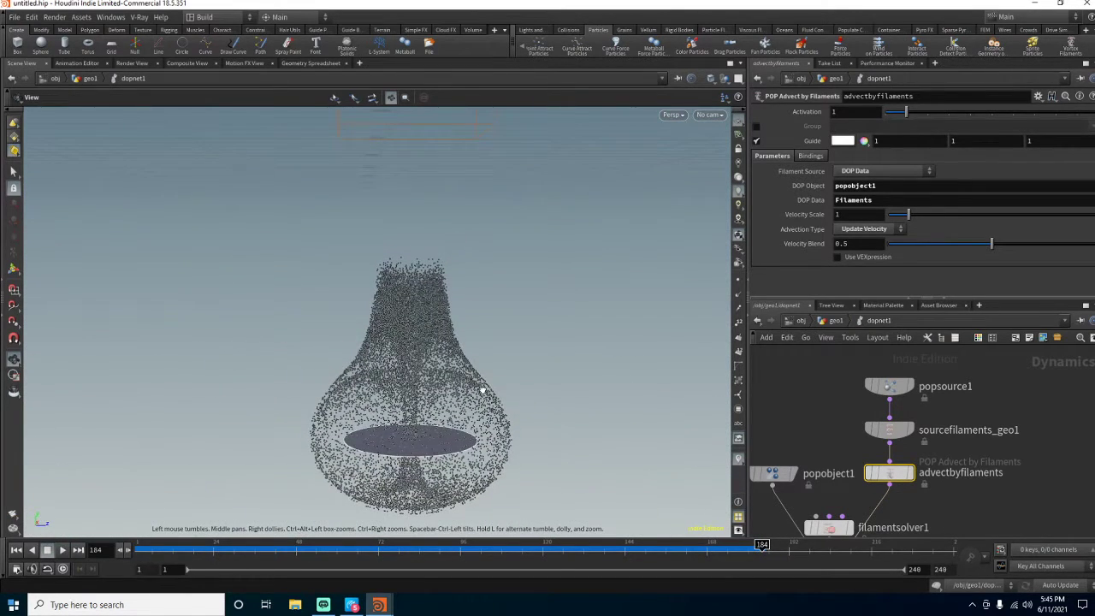
- Replay the simulation from frame 1 in the side view, including a reverse playback, and return to the first frame
left_click(15, 550)
left_click(68, 551)
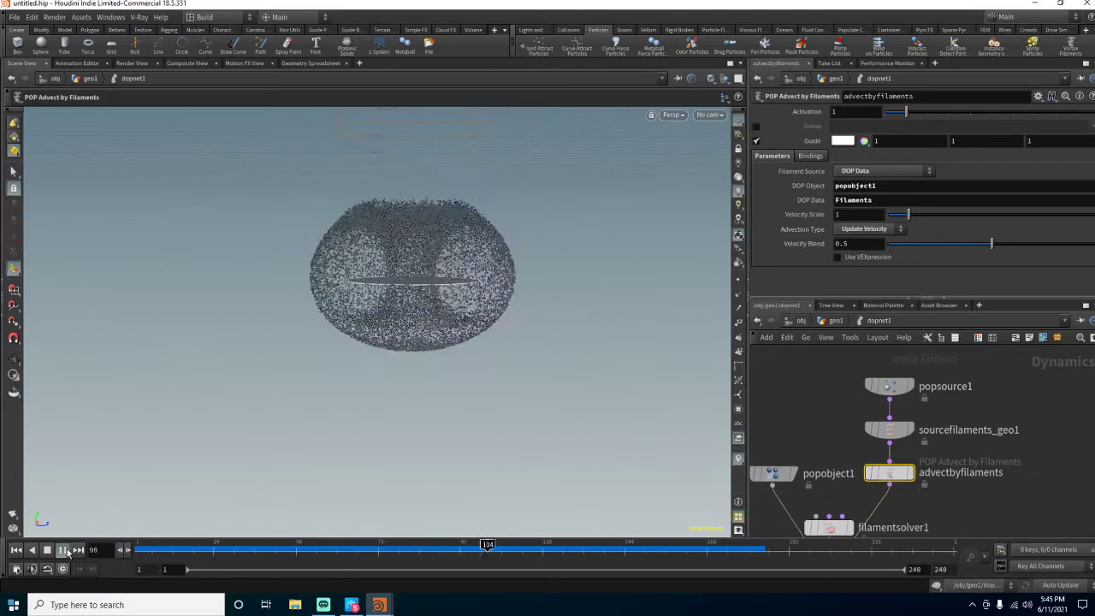
left_click(32, 551)
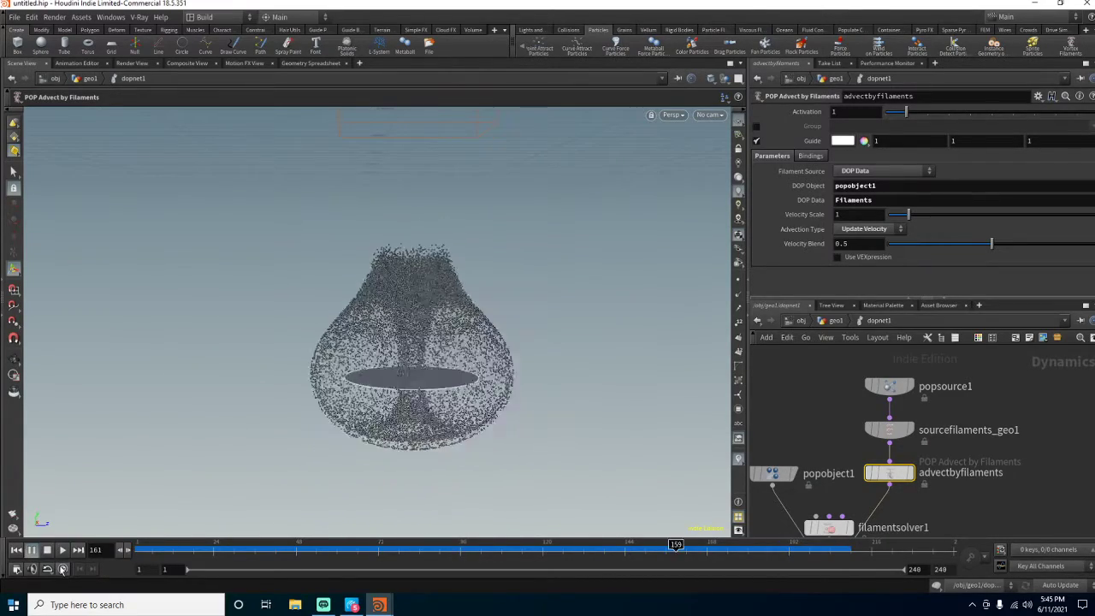
left_click(16, 550)
left_click(61, 550)
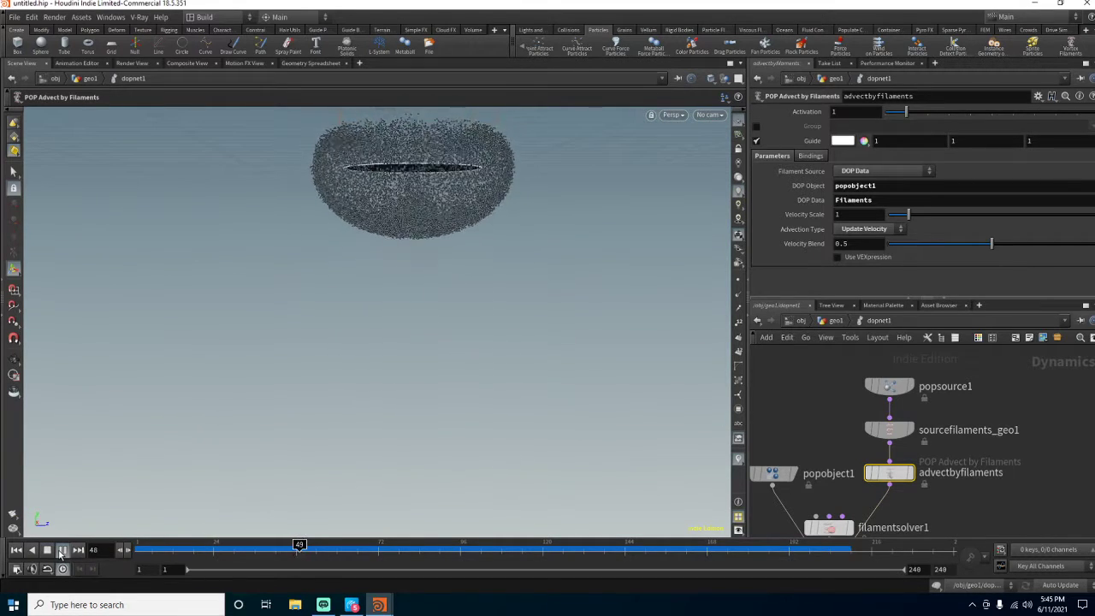
left_click(60, 550)
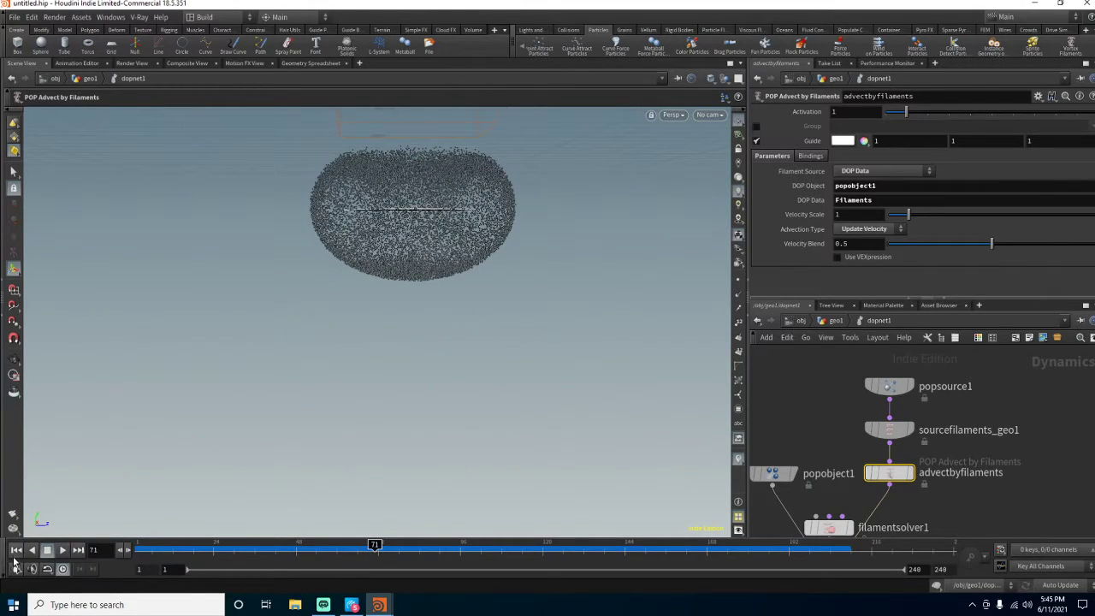
left_click(15, 550)
- Examine the filamentsolver1 update settings, including reconnect distance and edge lengths
left_click_drag(526, 236, 448, 416, "alt")
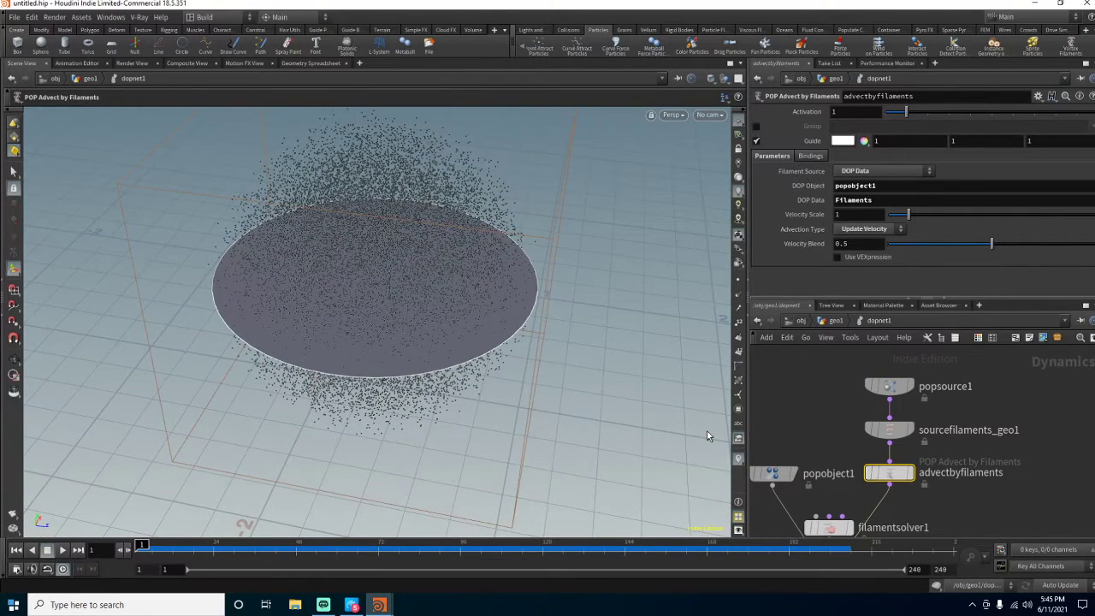
middle_click_drag(838, 485, 844, 449)
left_click(832, 491)
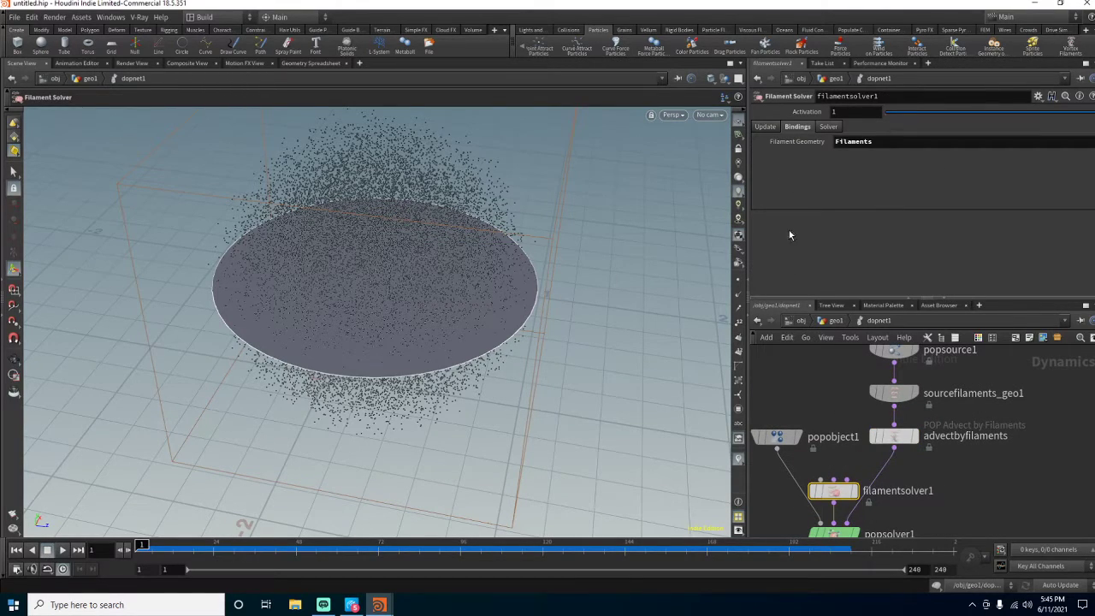
left_click(774, 127)
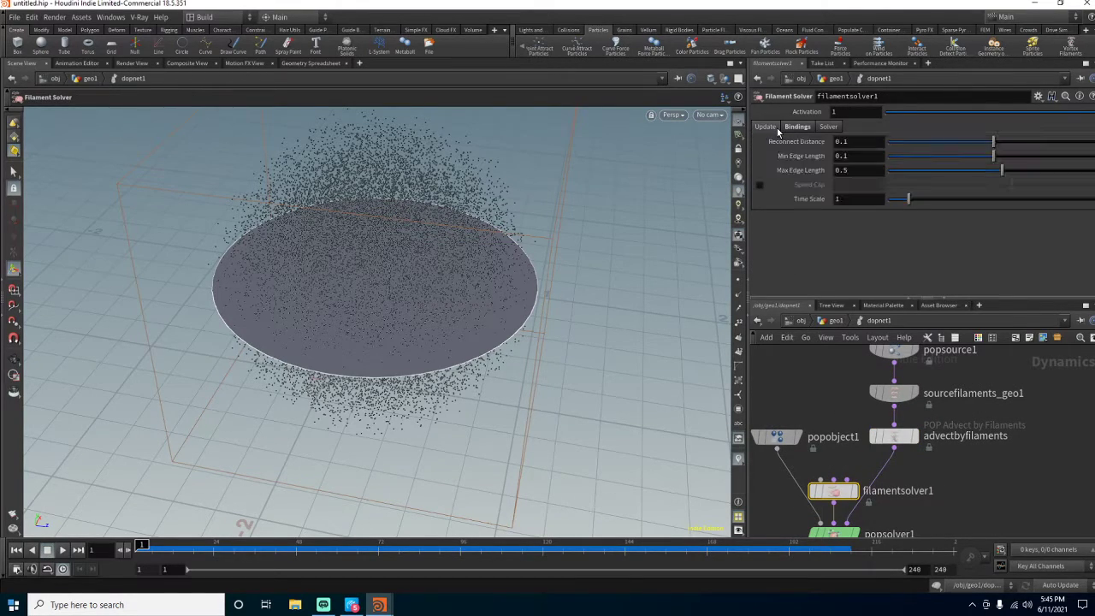
left_click(843, 141)
middle_click_drag(844, 403, 833, 412)
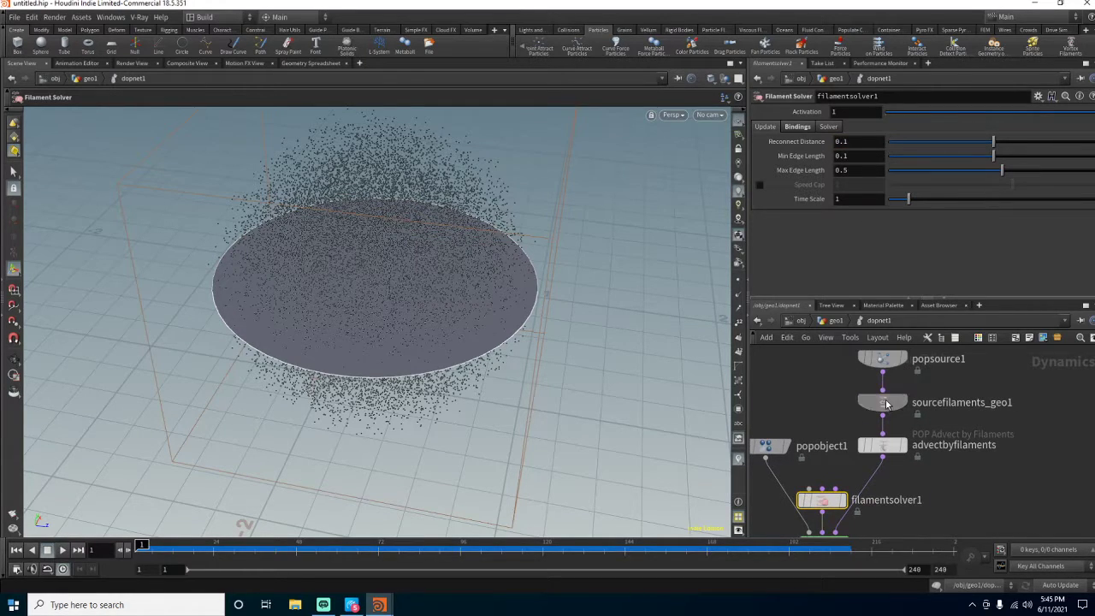
- Set the operation of sourcefilaments_geo1 to Overwrite and play the simulation to frame 99
left_click(885, 402)
left_click(853, 157)
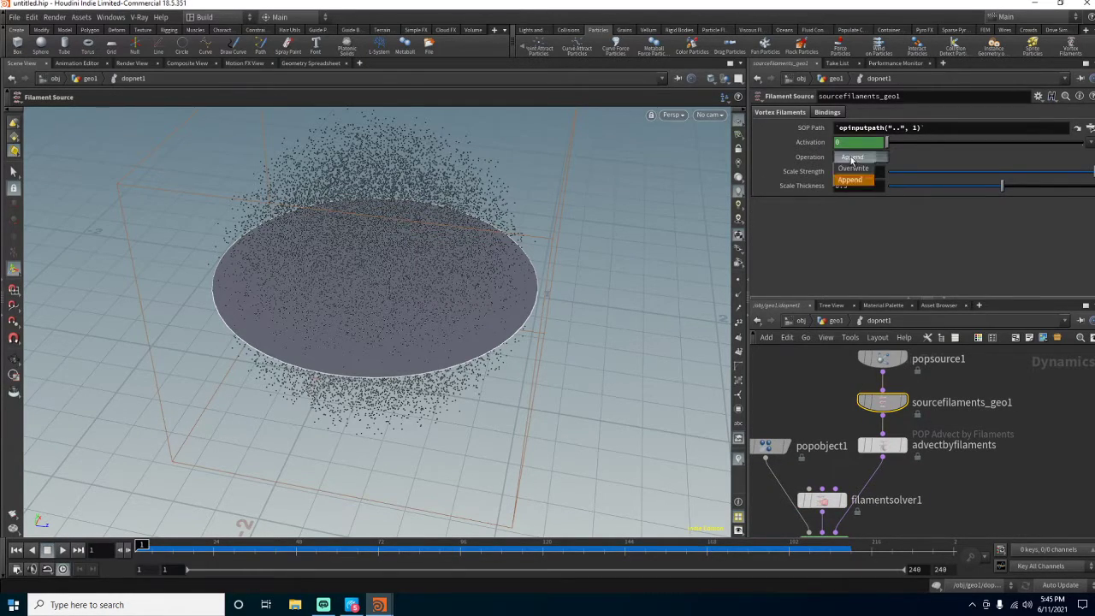
left_click(852, 168)
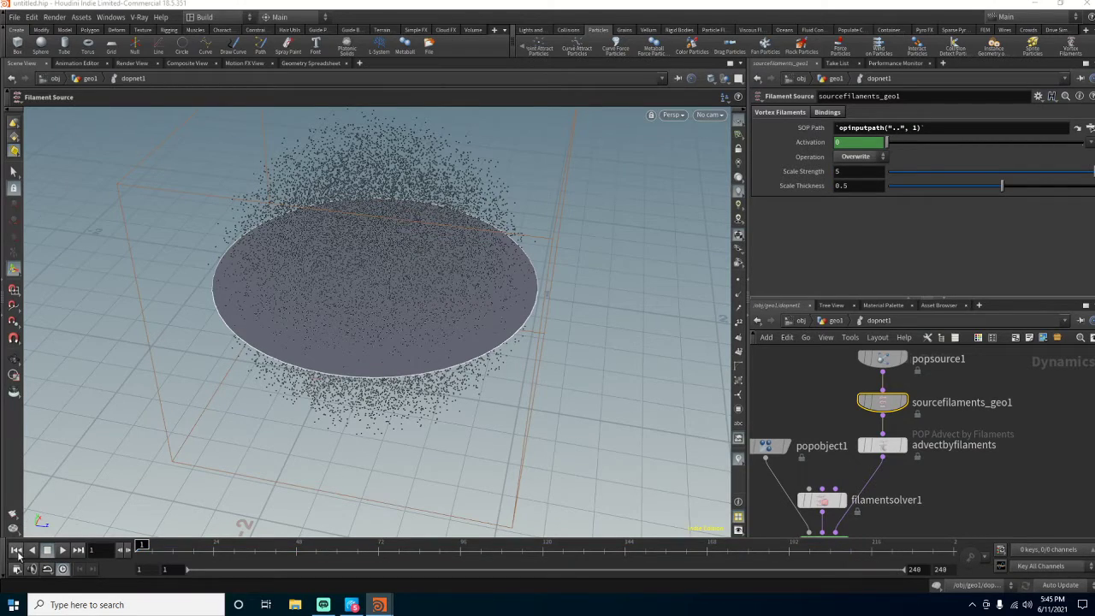
left_click(61, 551)
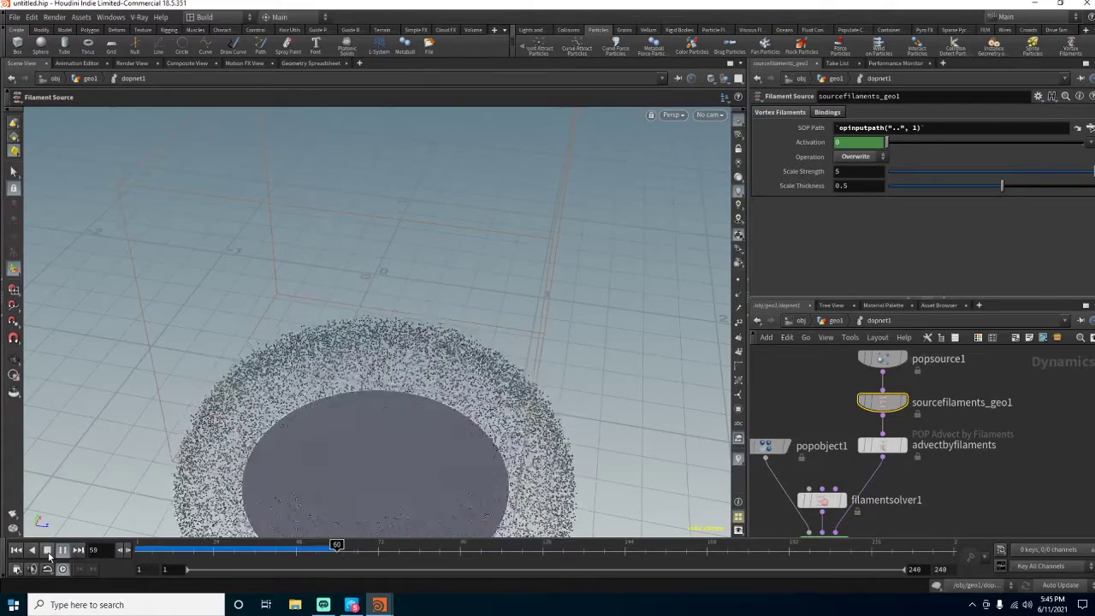
left_click(47, 550)
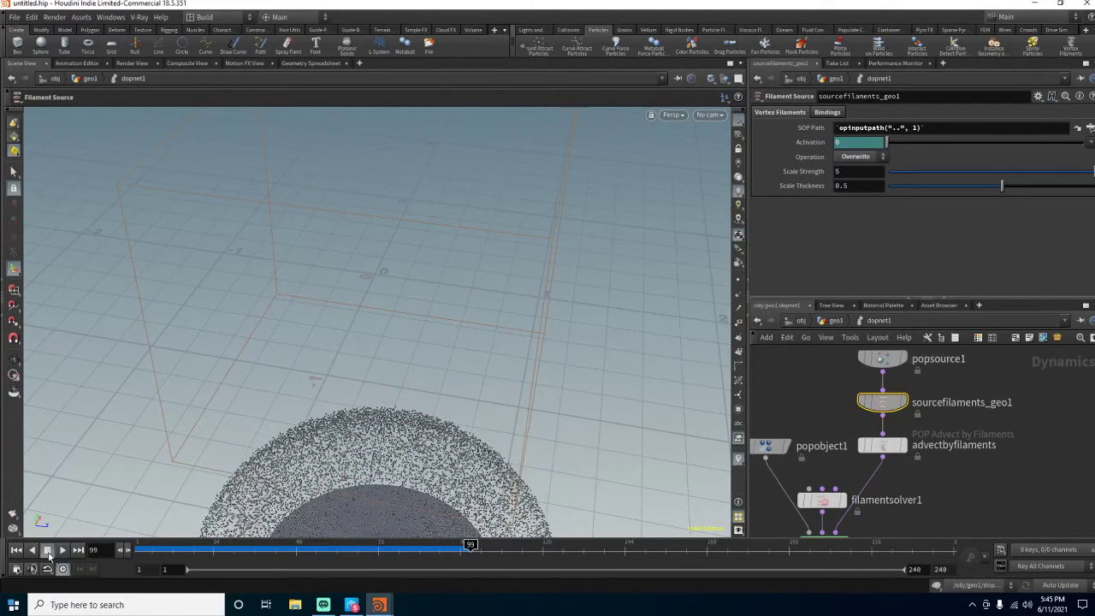
- Set the filament source of advectbyfilaments to Second Context Geometry, and replay the simulation from the first frame
left_click(15, 551)
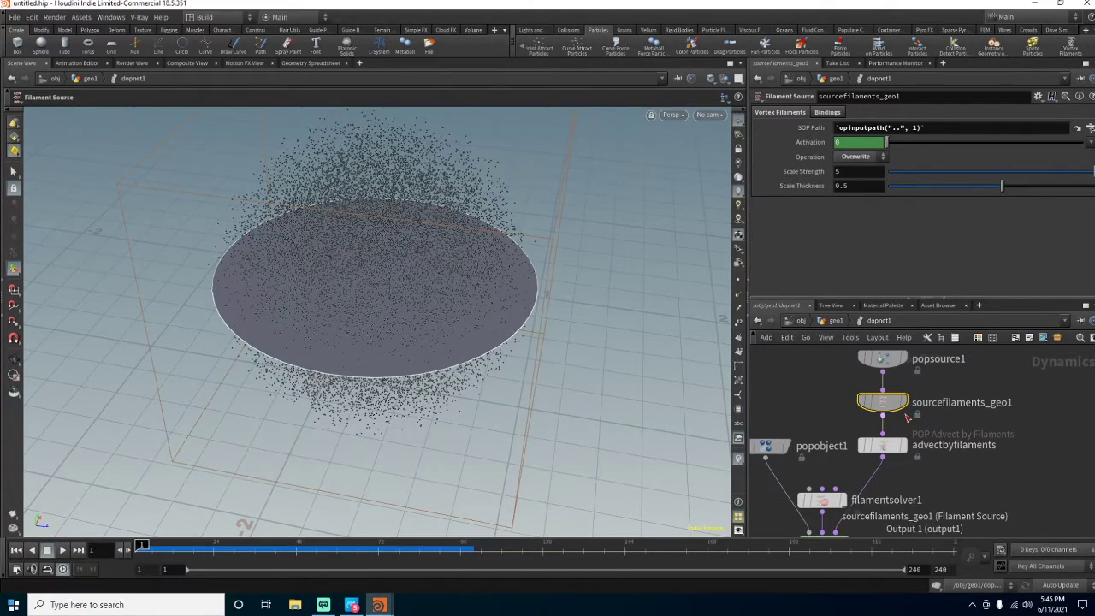
left_click(882, 445)
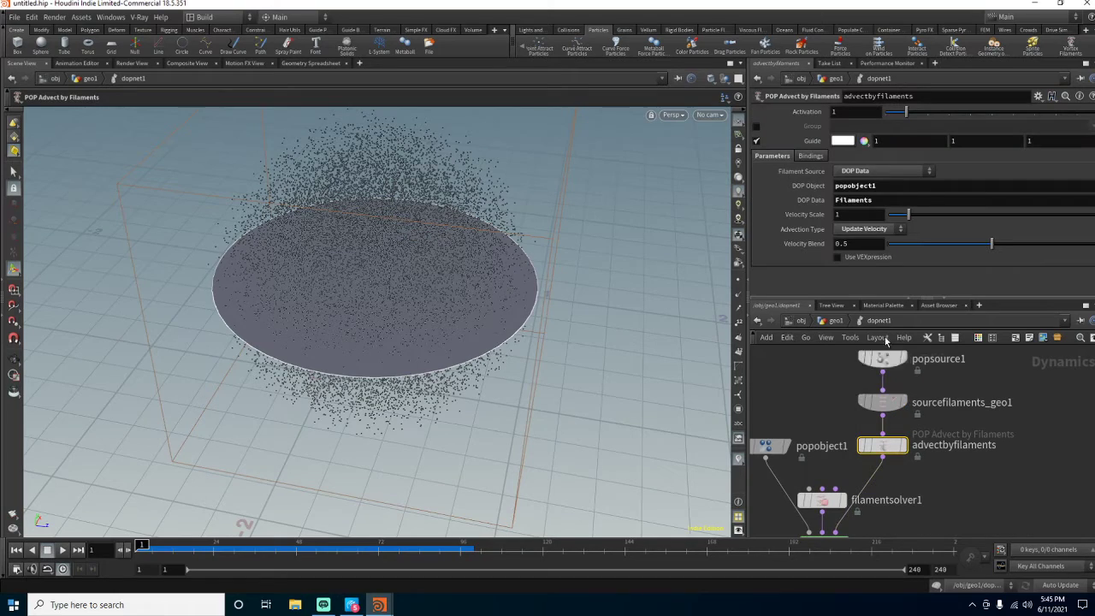
left_click(881, 171)
left_click(881, 208)
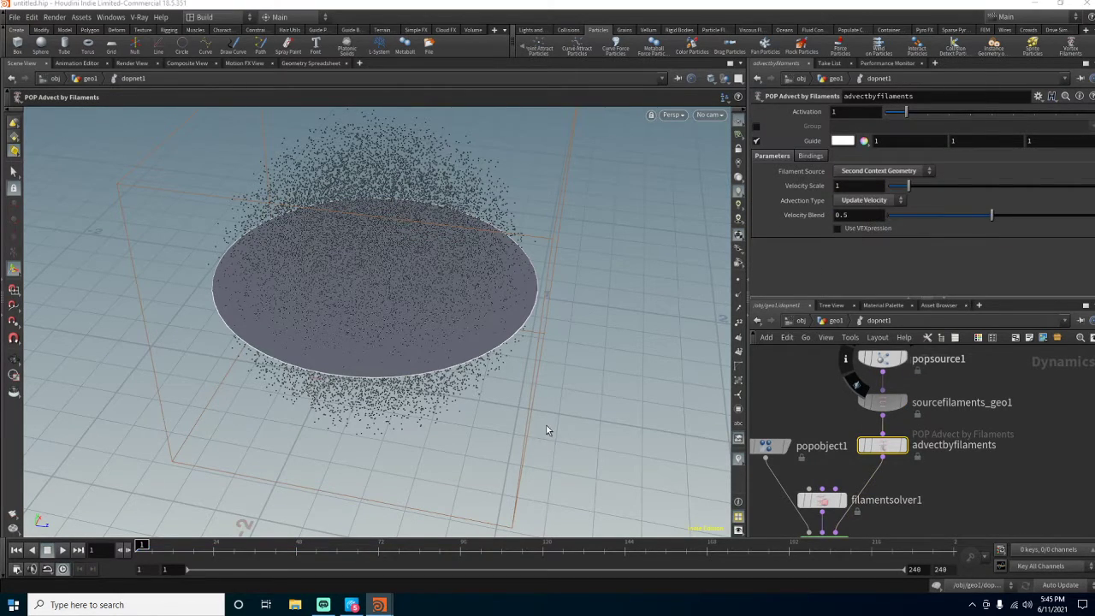
left_click(62, 550)
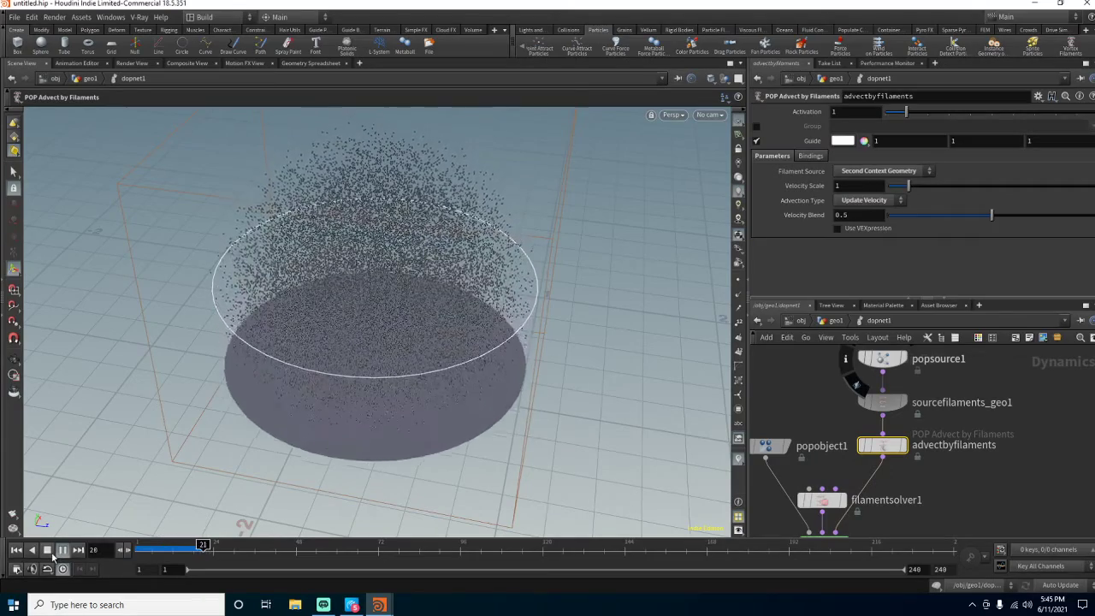
left_click(48, 552)
left_click(20, 551)
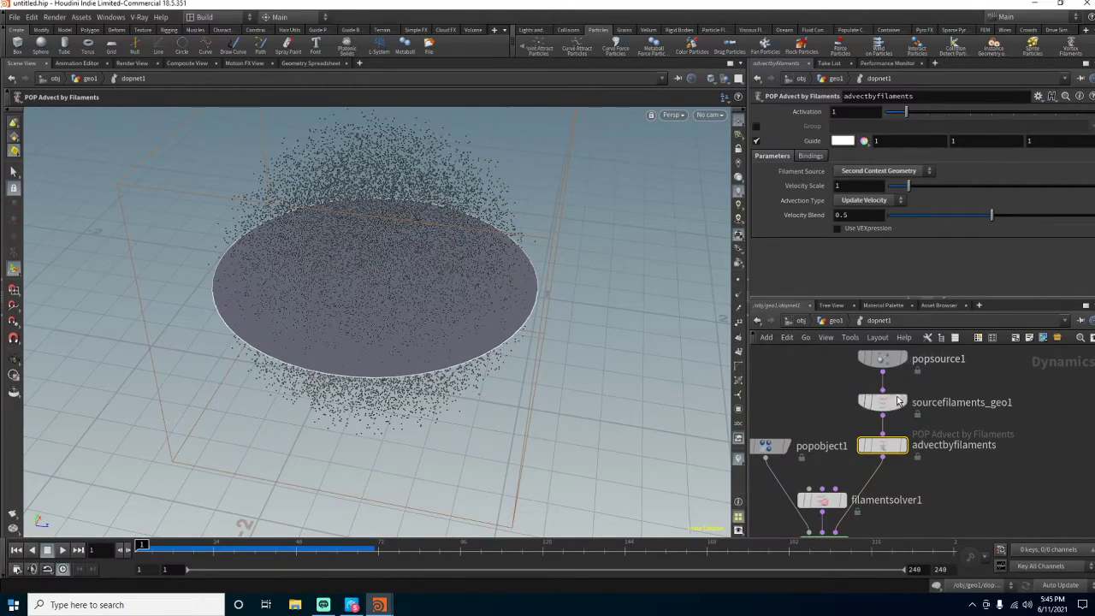
middle_click_drag(846, 417, 866, 373)
left_click(61, 551)
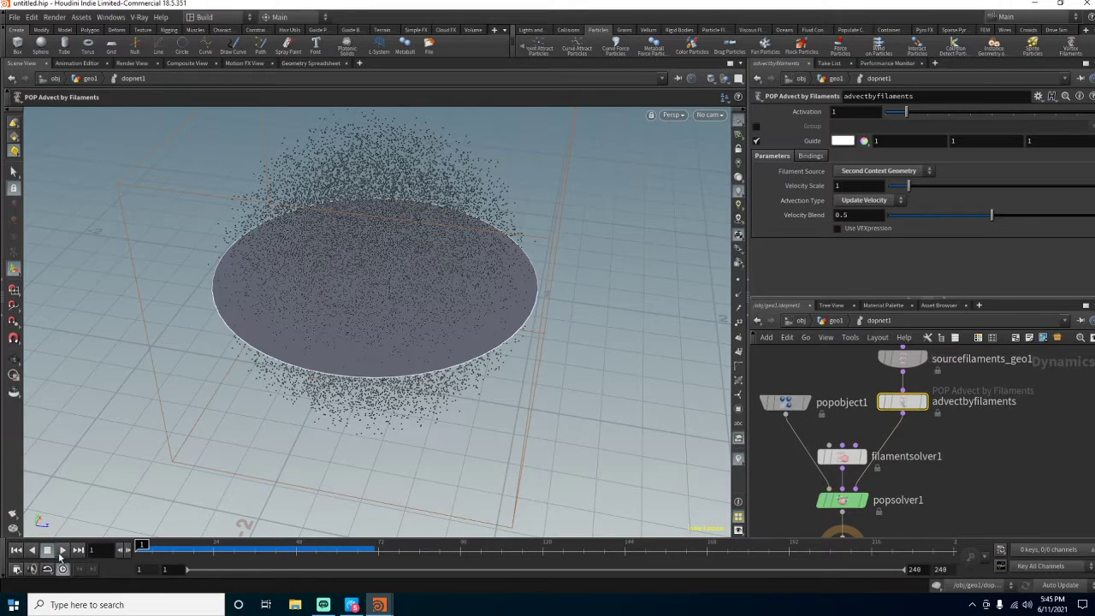
left_click(48, 552)
left_click(19, 551)
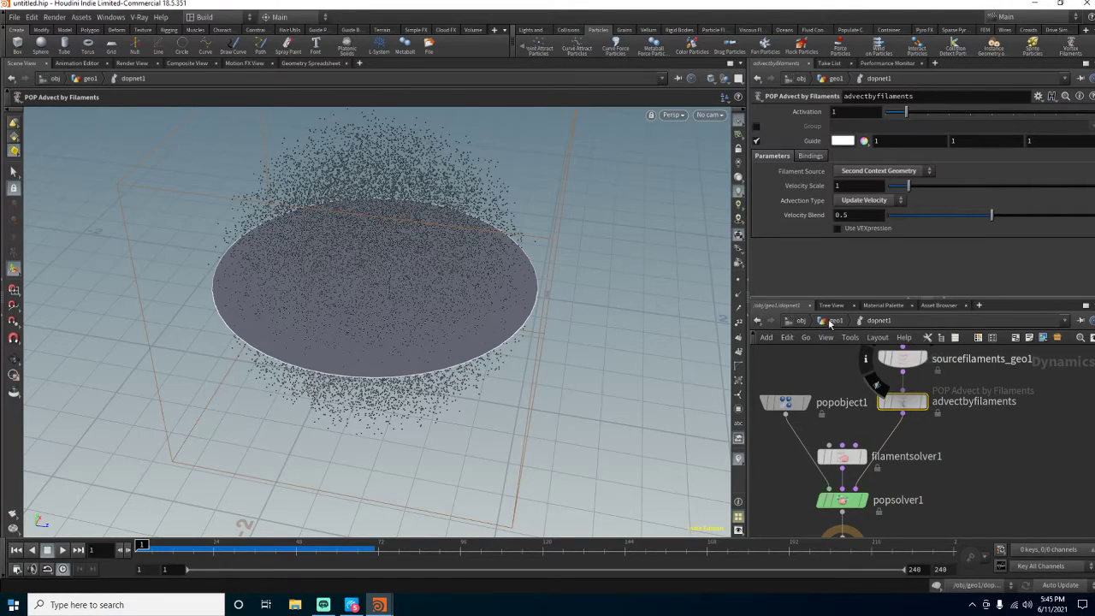
- Reset the dopnet1 simulation at the geo1 level and play it to frame 39
left_click(835, 321)
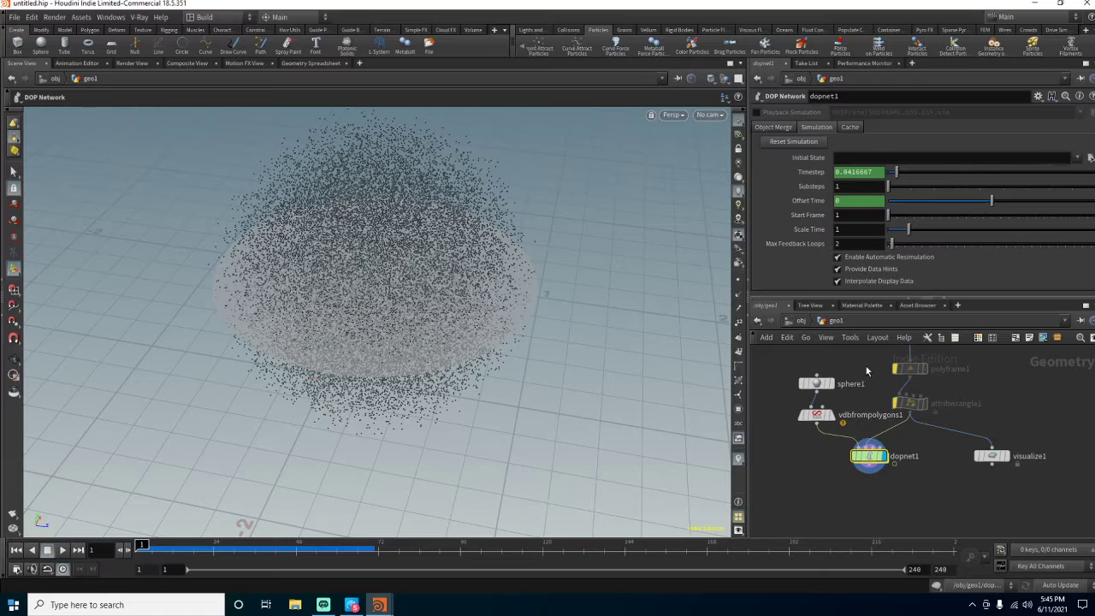
left_click(812, 142)
left_click(62, 550)
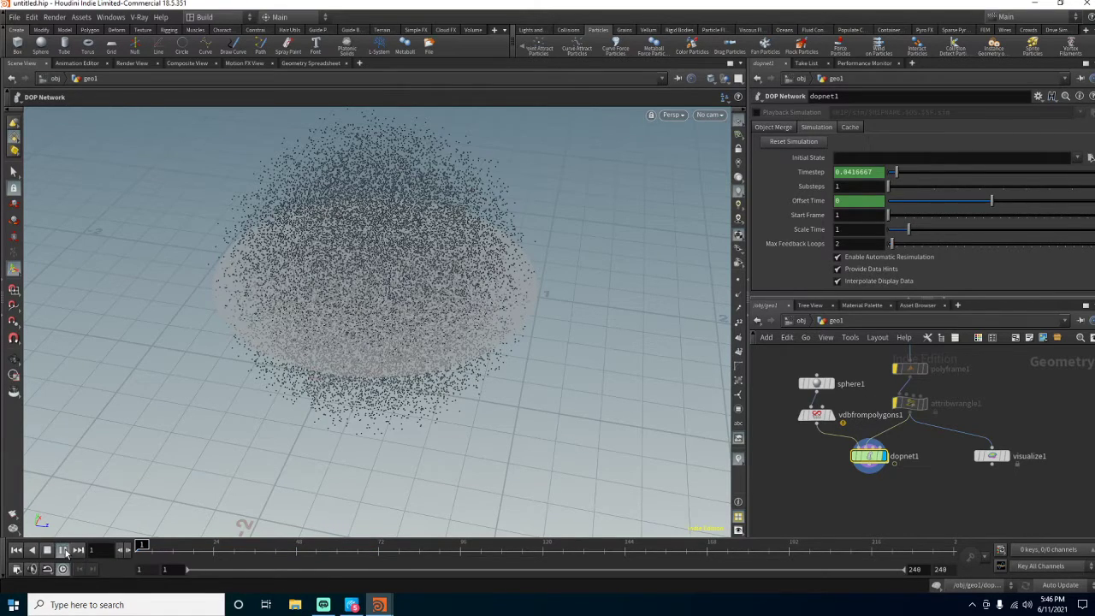
left_click(49, 552)
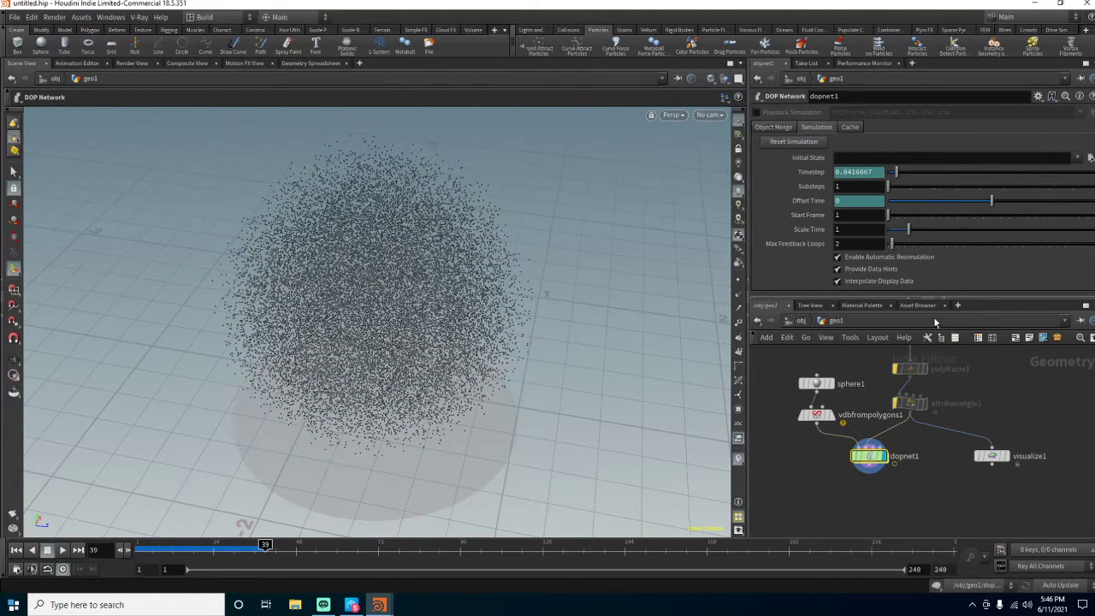
- Examine the imported popobject1_filaments geometry from a lower angle and return to the first frame
left_click(801, 321)
double_click(908, 434)
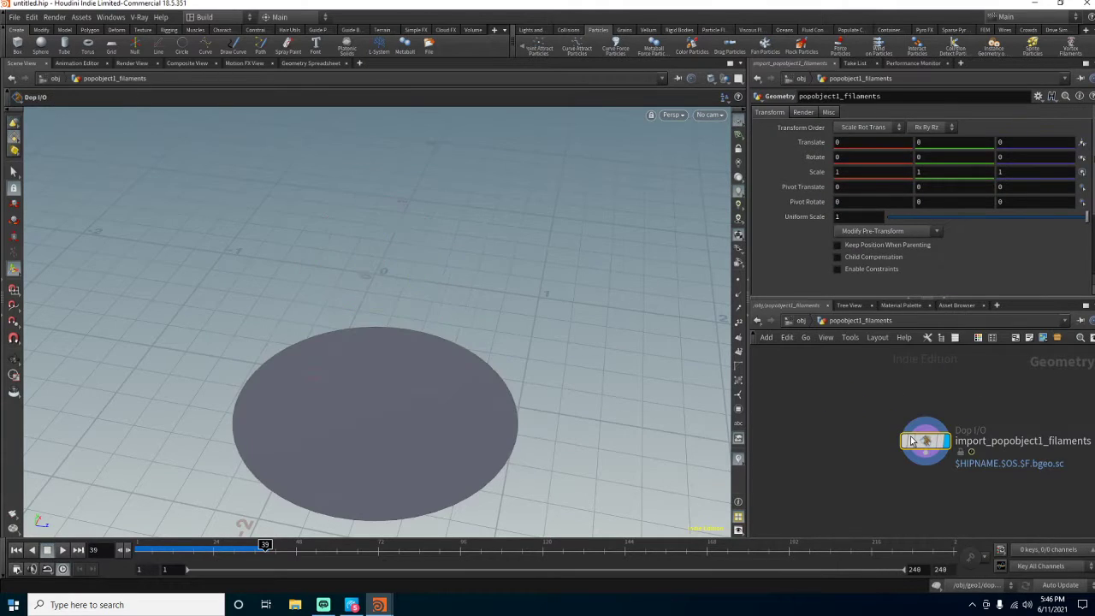
left_click_drag(457, 422, 483, 389, "alt")
left_click_drag(219, 546, 140, 545)
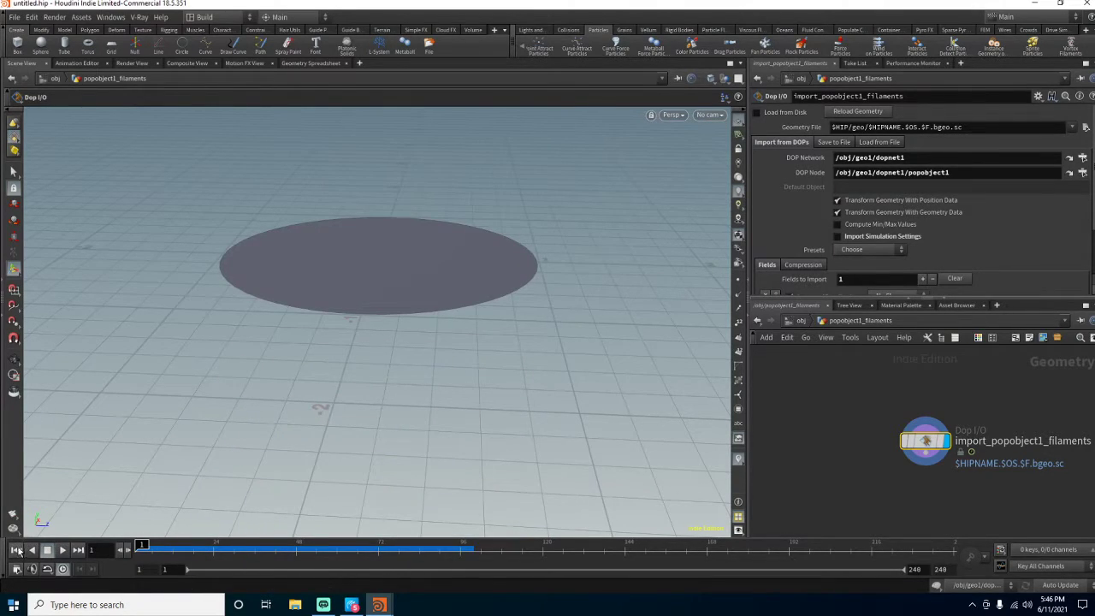
- Return to the dopnet1 network and examine the binding and update settings of filamentsolver1
left_click(805, 321)
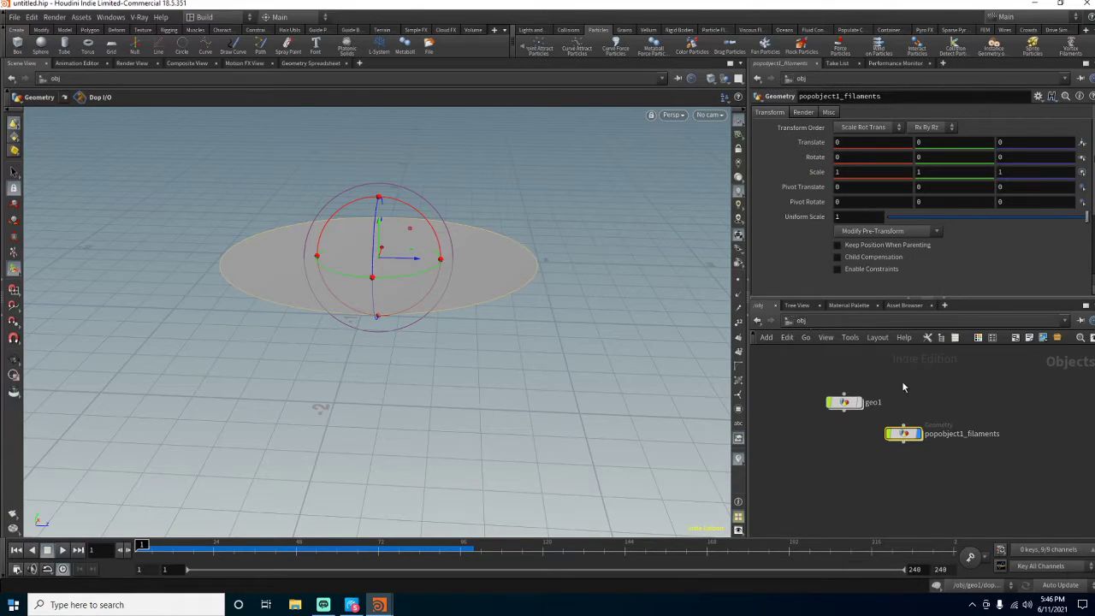
double_click(849, 404)
double_click(872, 456)
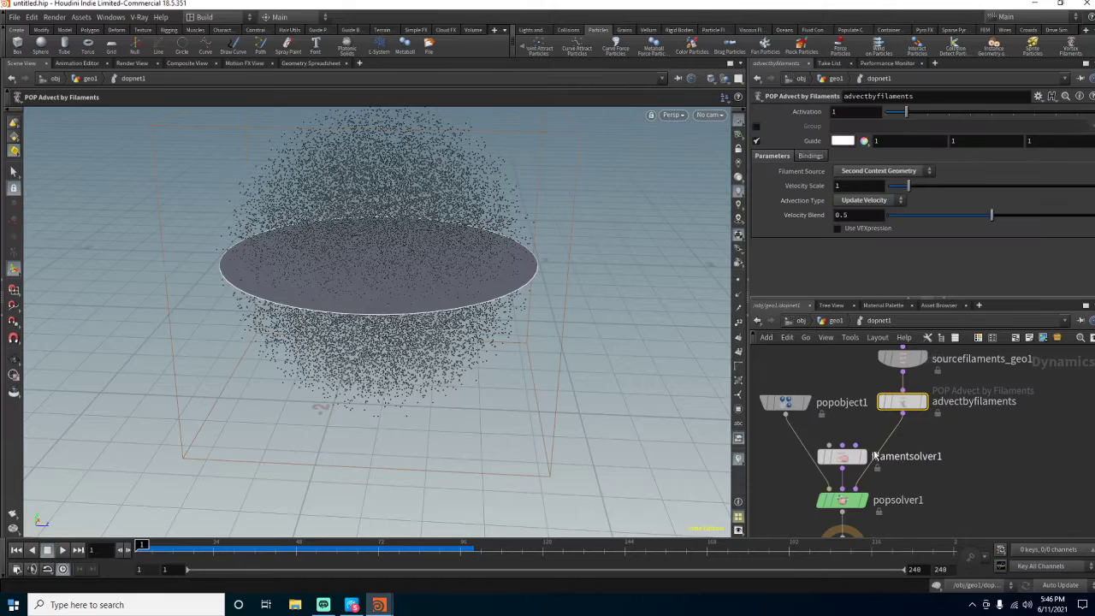
left_click(843, 457)
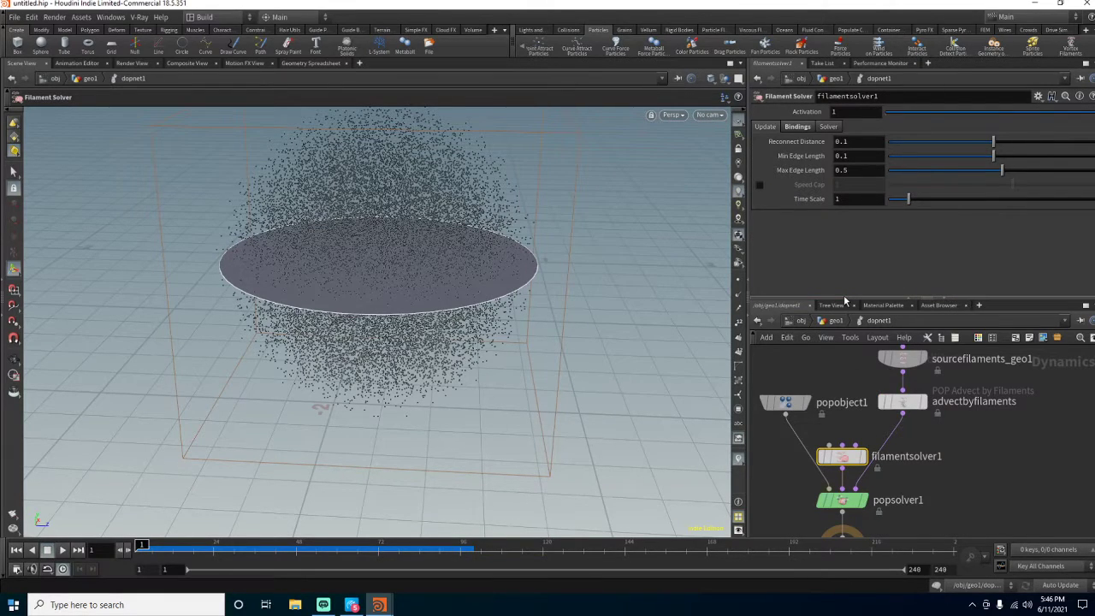
left_click(795, 127)
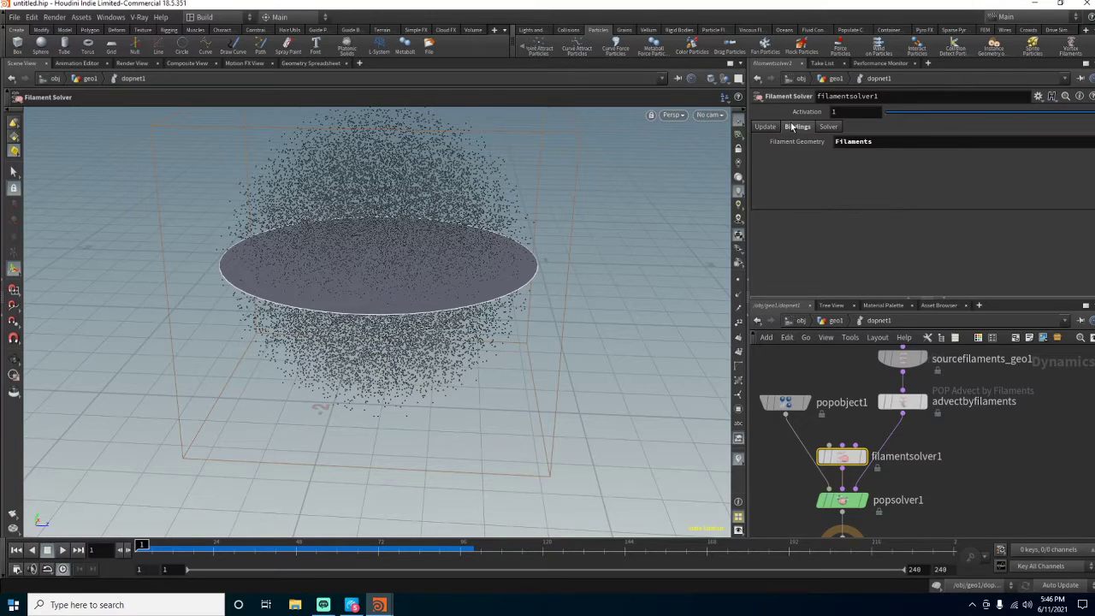
left_click(765, 127)
scroll(968, 446, "down", 3)
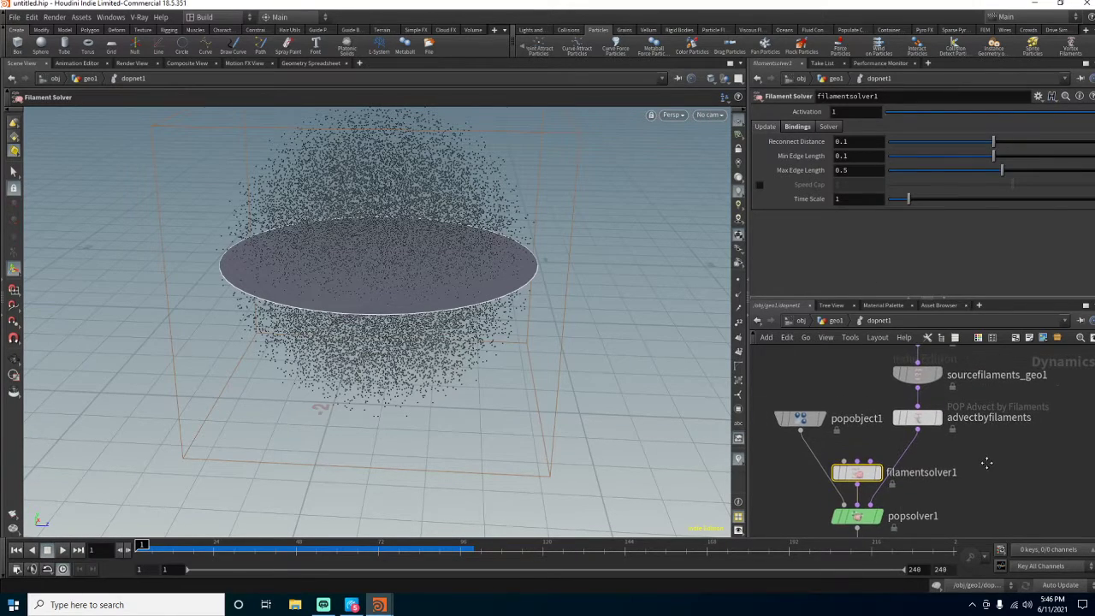
key("Tab")
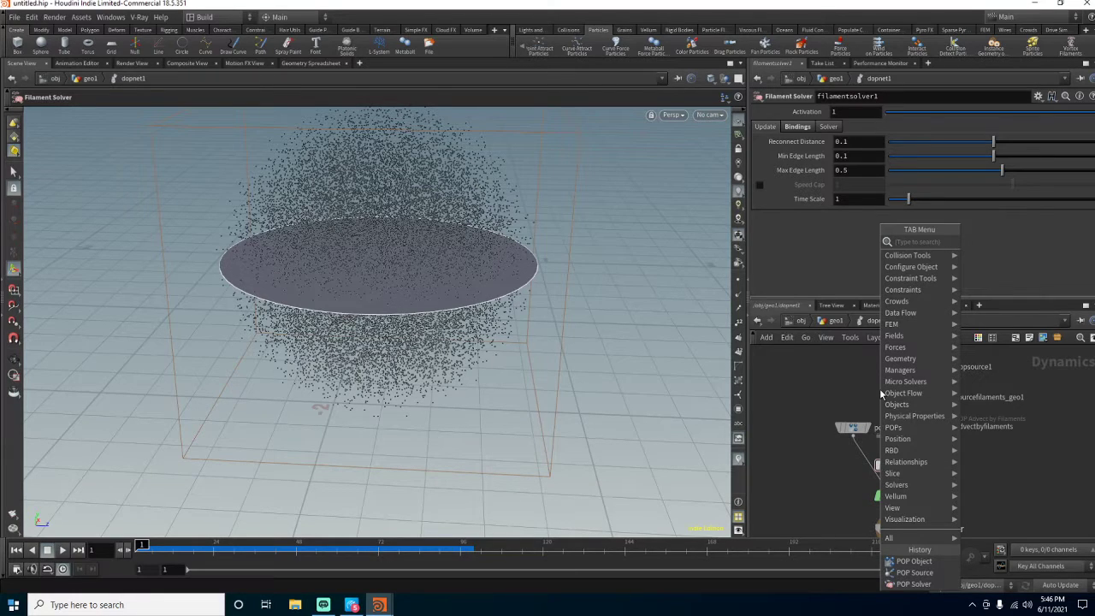
type("fil")
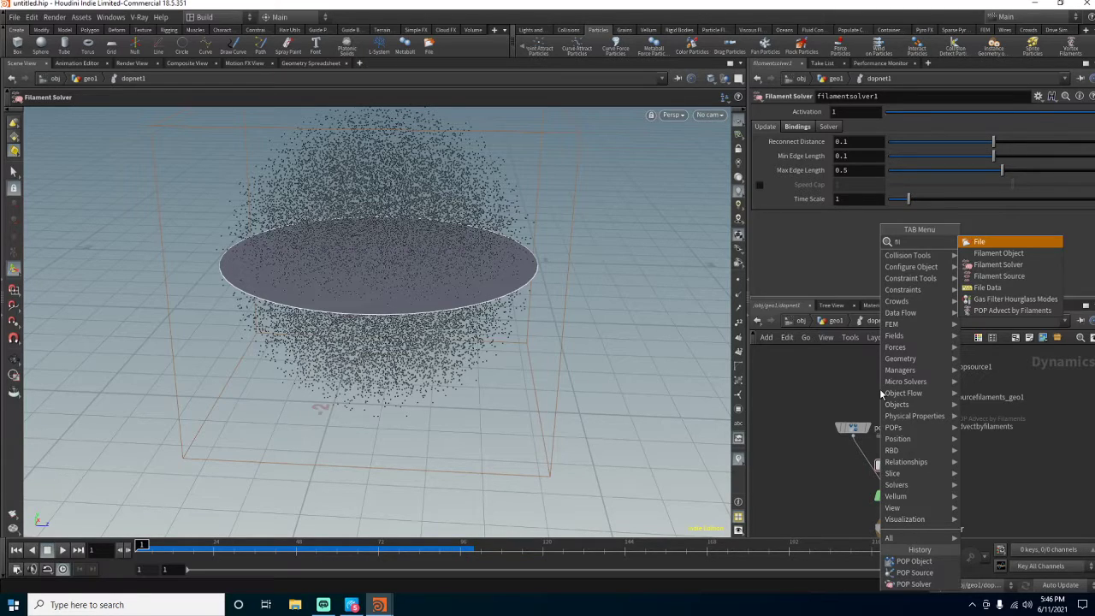
key("Escape")
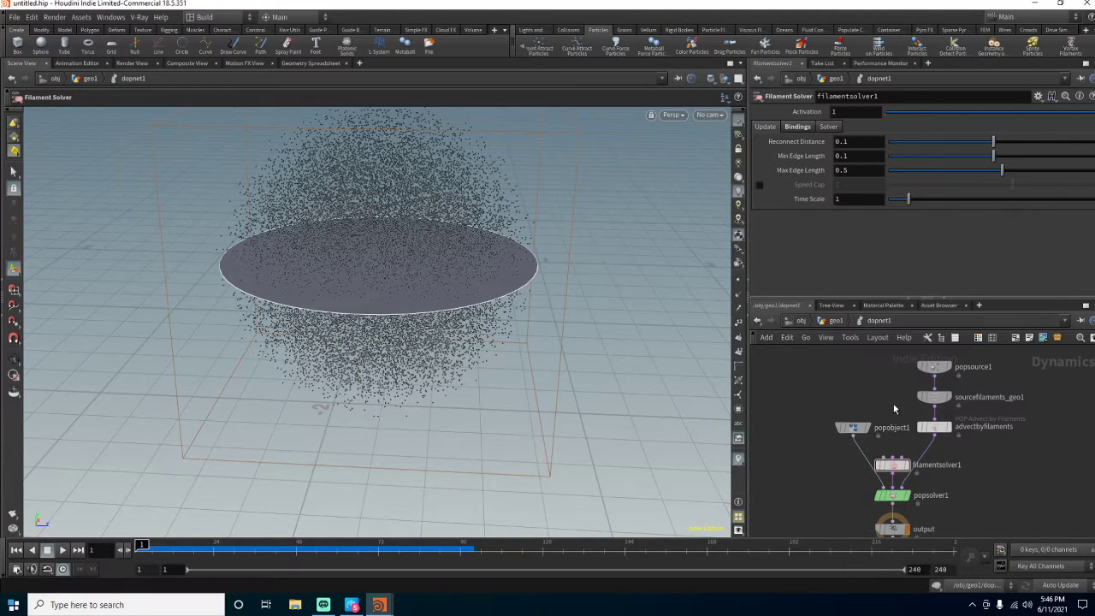
- Add a Filament Object node above popobject1 and connect it to the first input of filamentsolver1
left_click(934, 397)
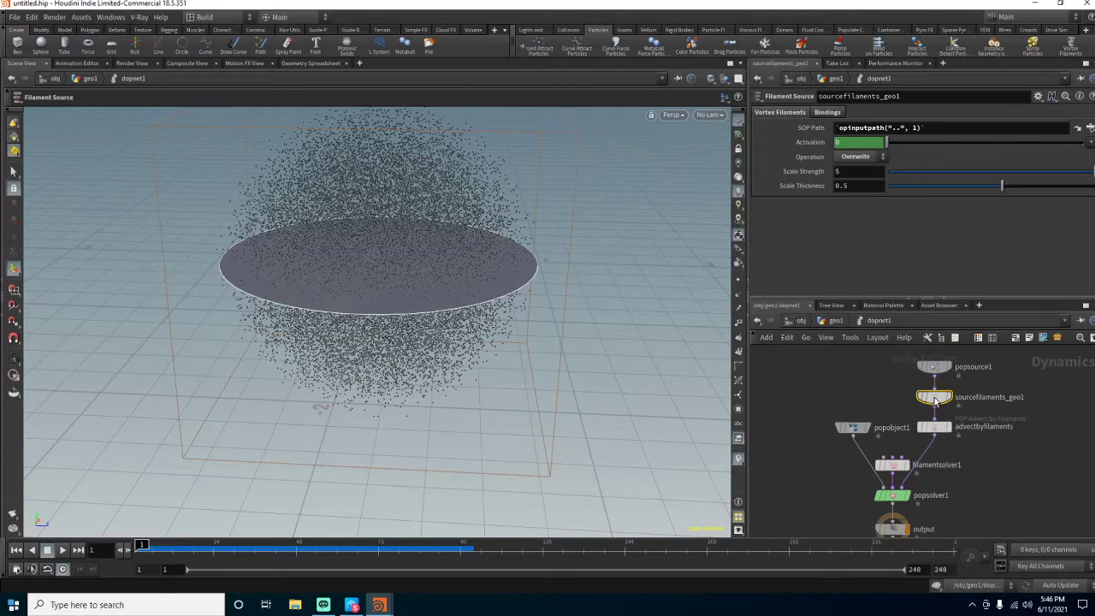
left_click(935, 426)
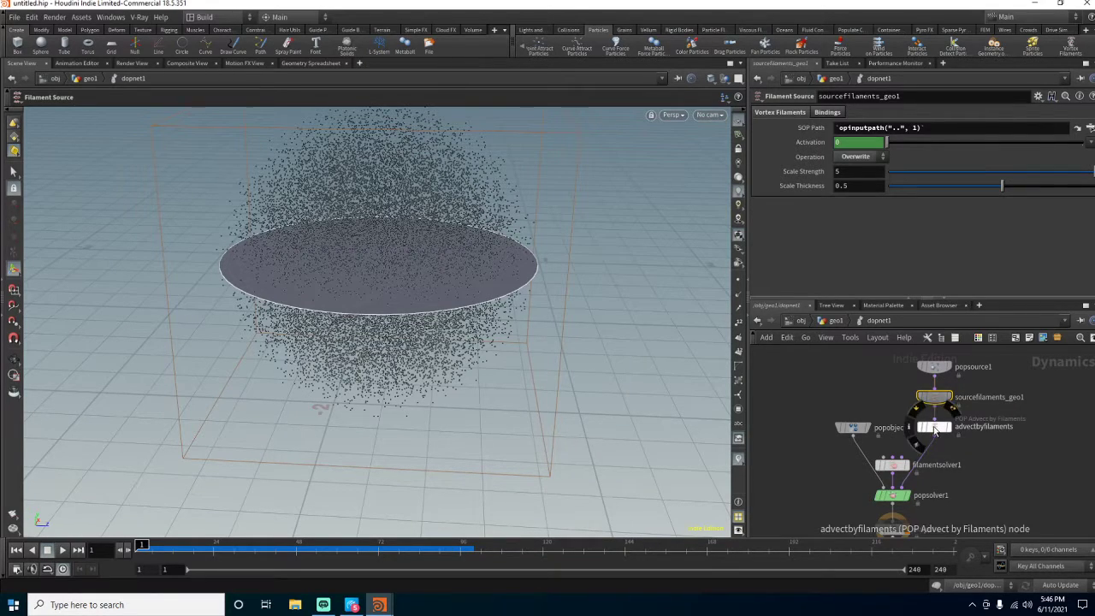
key("Tab")
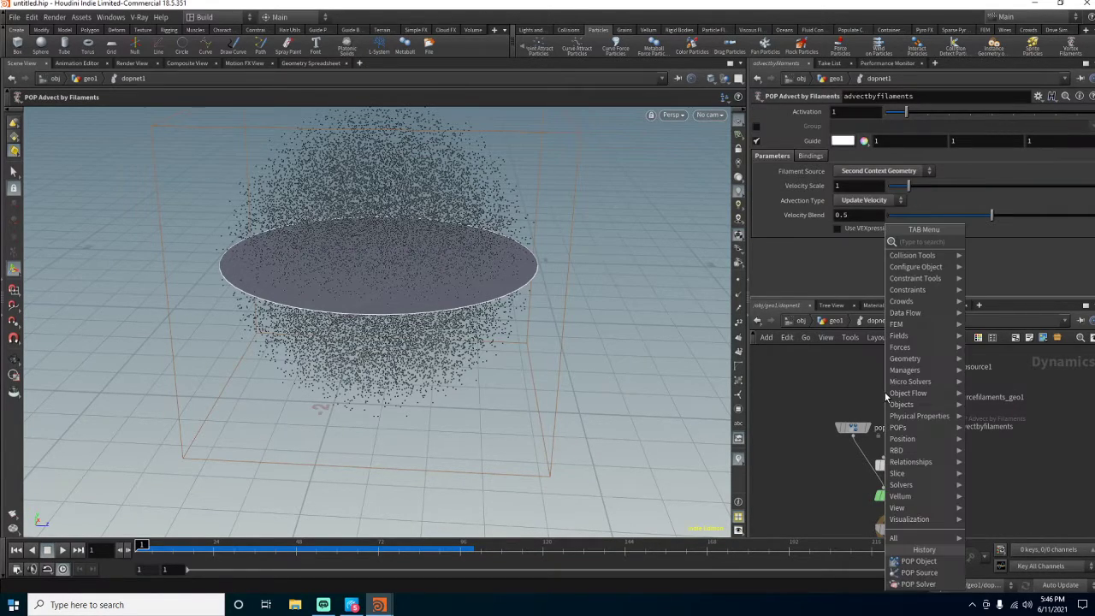
type("fil")
key("Down")
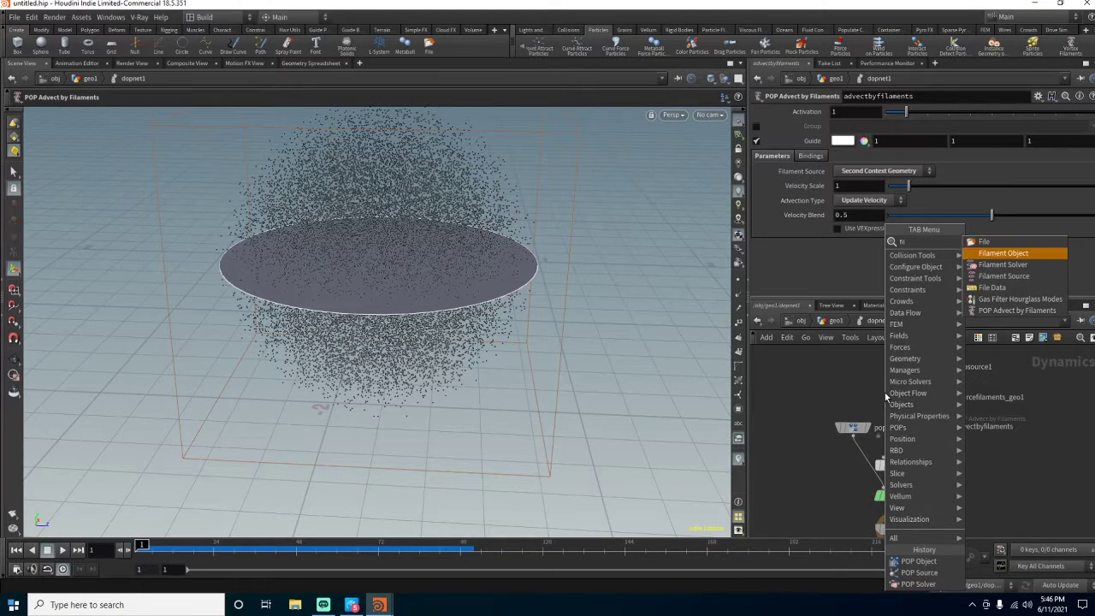
key("Return")
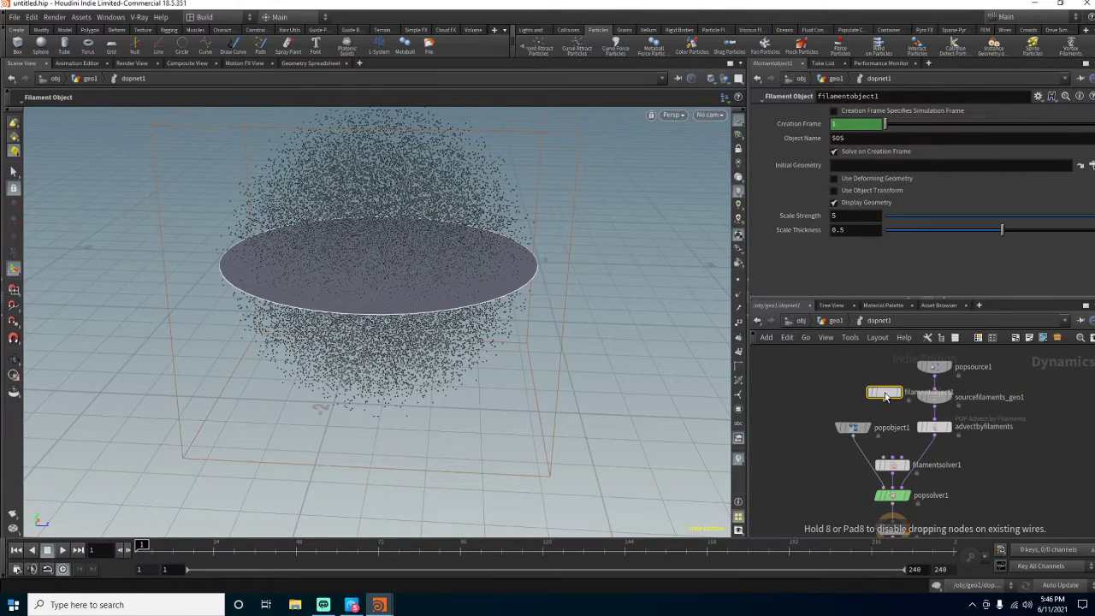
left_click(887, 396)
scroll(884, 431, "up", 2)
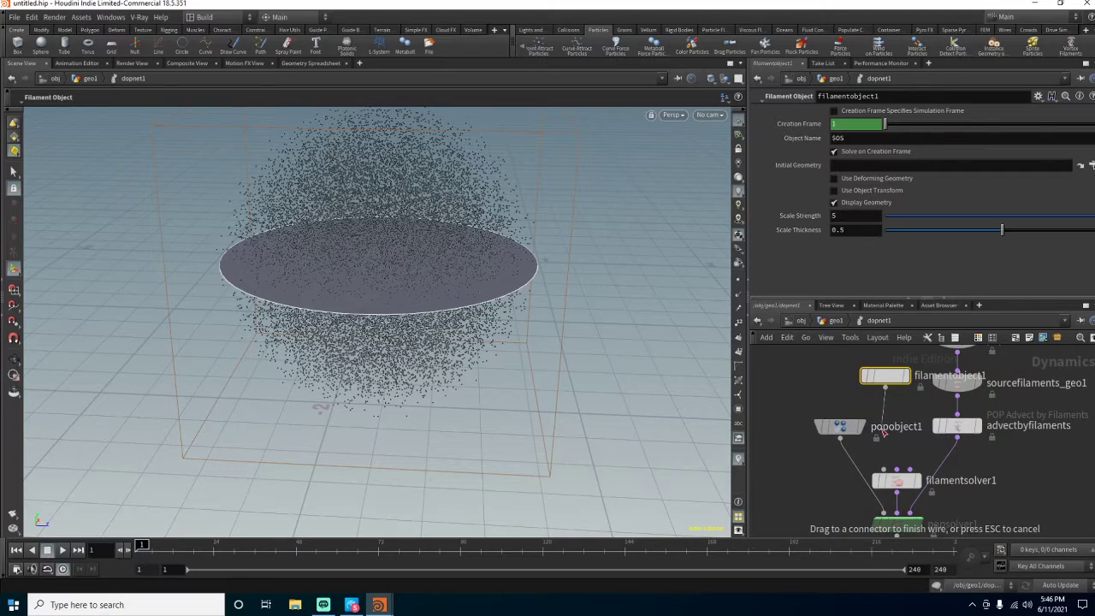
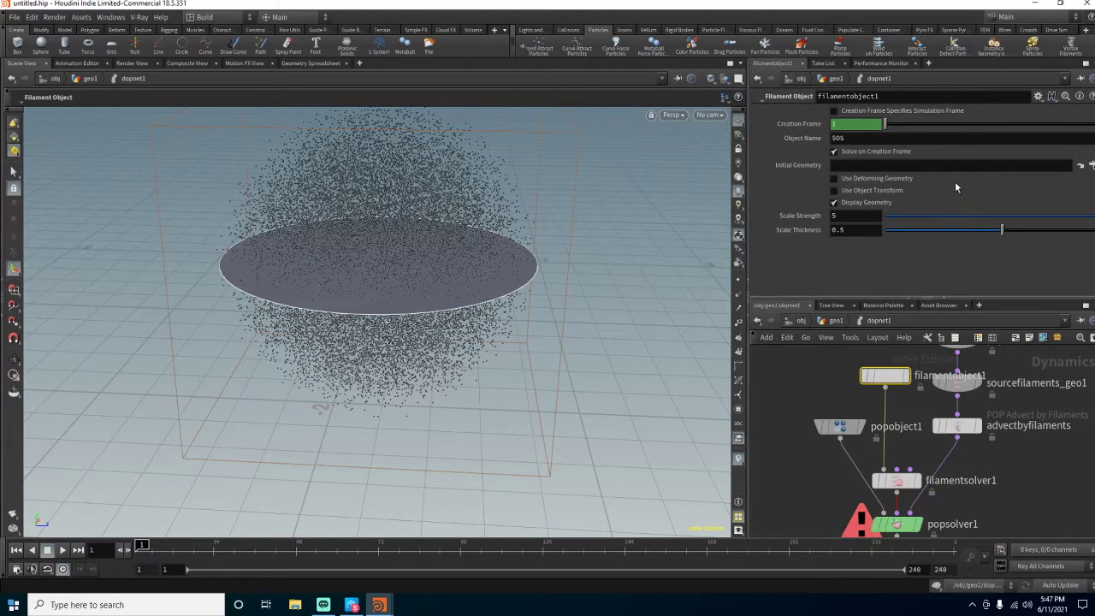
- Examine the filament object's parameters, the solver connections and the sourcefilaments_geo1 settings
left_click(880, 181)
middle_click_drag(808, 406, 794, 358)
middle_click_drag(805, 462, 799, 438)
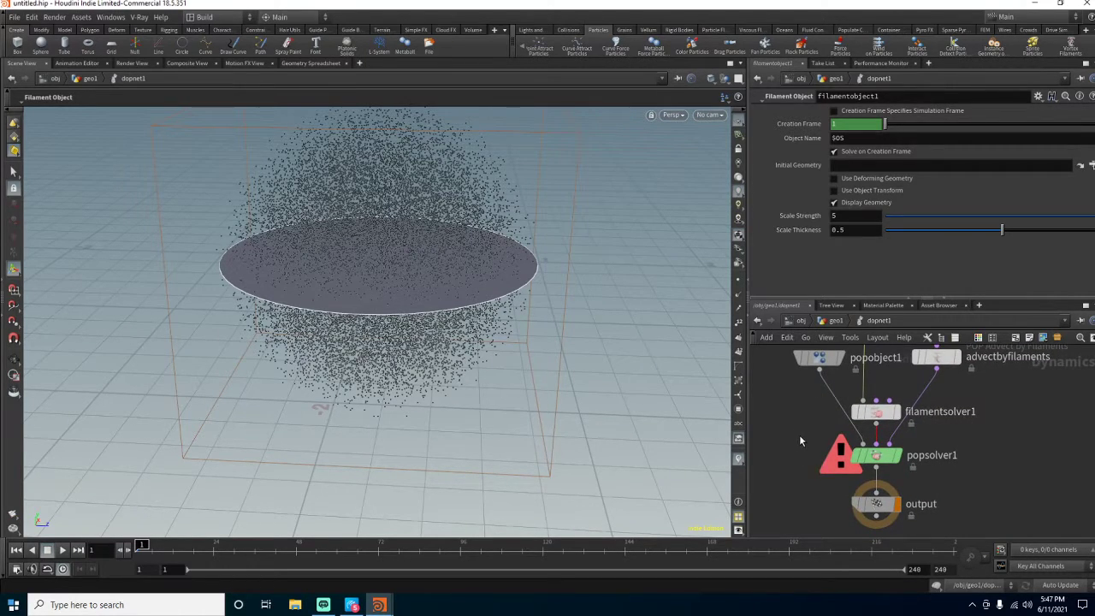
middle_click_drag(979, 432, 945, 536)
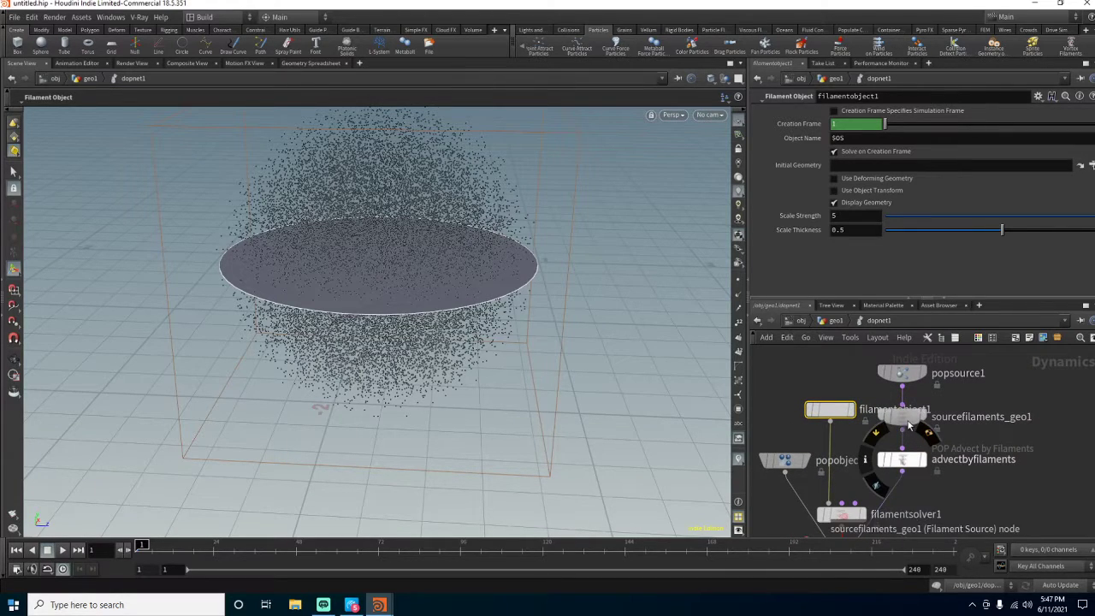
left_click(909, 421)
- Add a Merge node and insert it between popsolver1 and the output
middle_click_drag(1000, 511, 1022, 455)
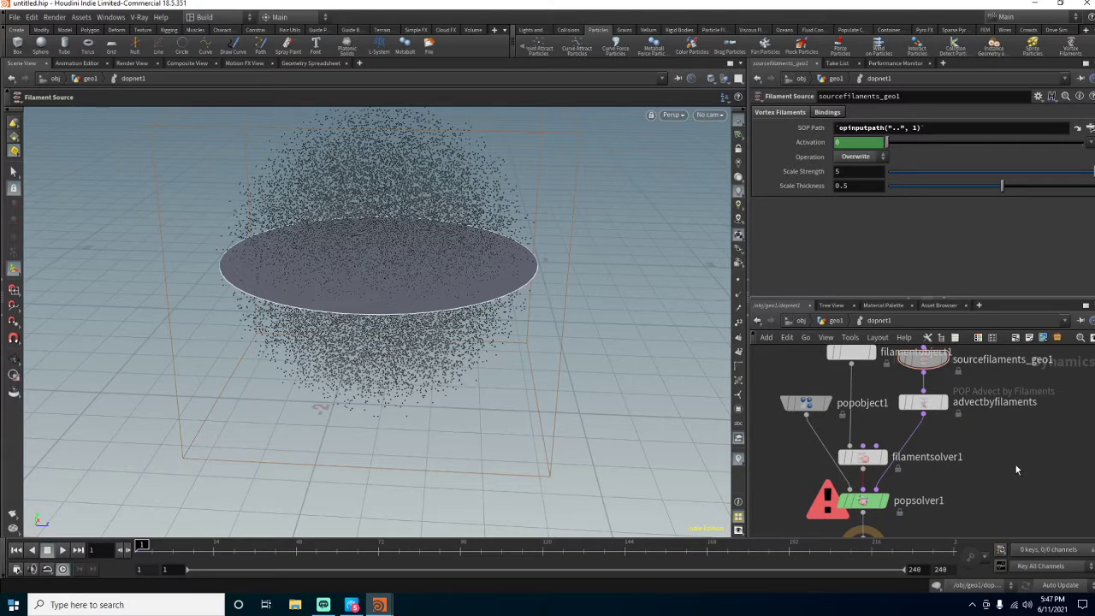
key("Tab")
type("merge")
key("Return")
left_click(1010, 481)
middle_click_drag(1010, 481, 1001, 388)
left_click_drag(853, 462, 863, 526)
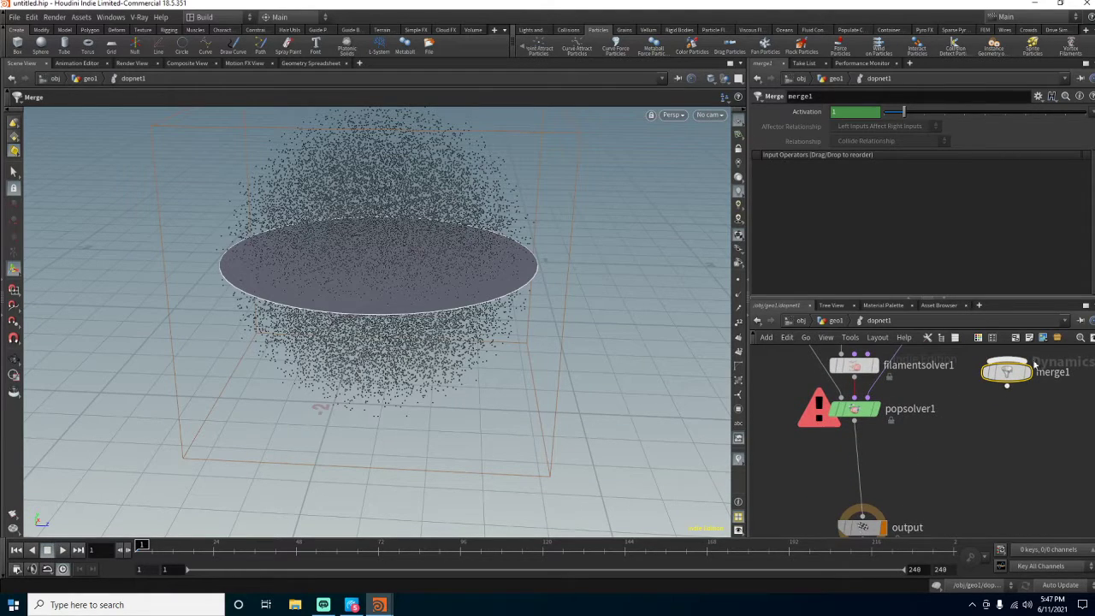
left_click_drag(1008, 374, 886, 475)
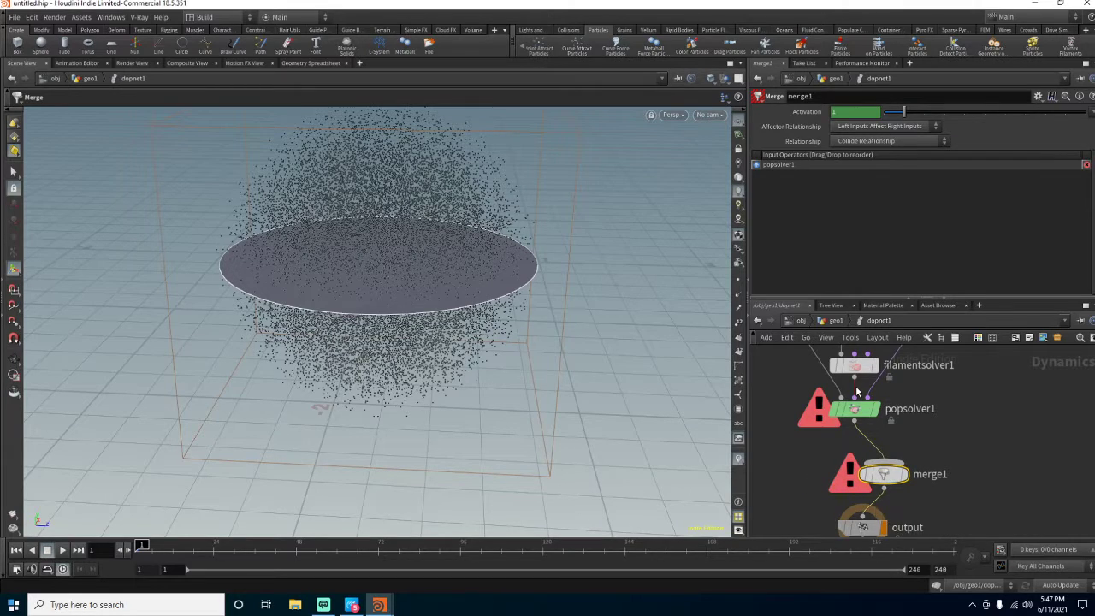
- Rewire filamentsolver1 from popsolver1 into merge1 as a separate filament branch and start playing the simulation
left_click_drag(855, 377, 884, 464)
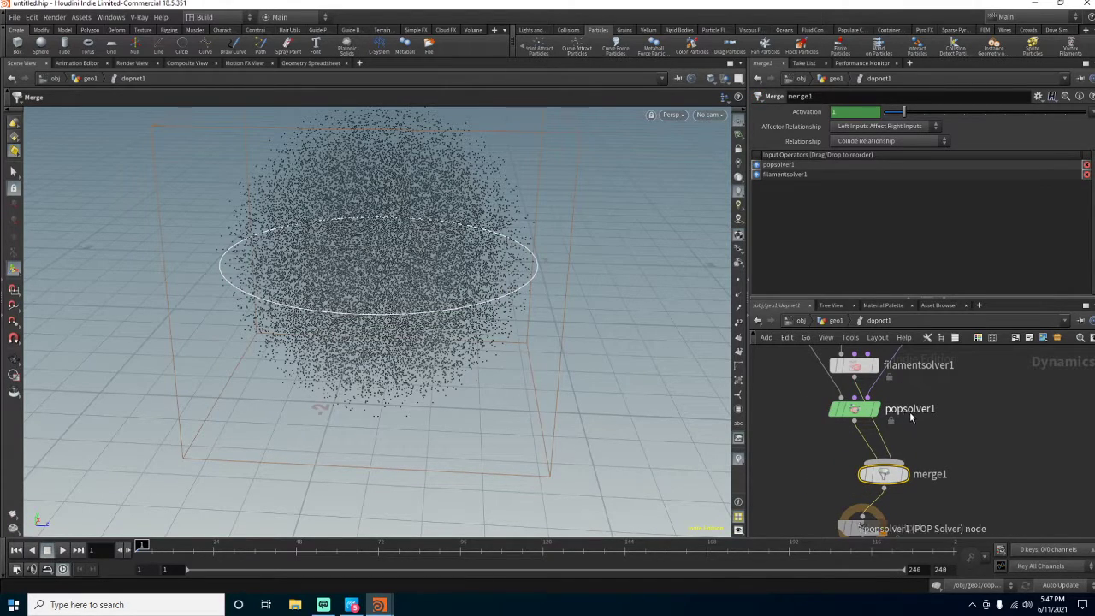
scroll(910, 417, "down", 5)
left_click_drag(877, 417, 975, 438)
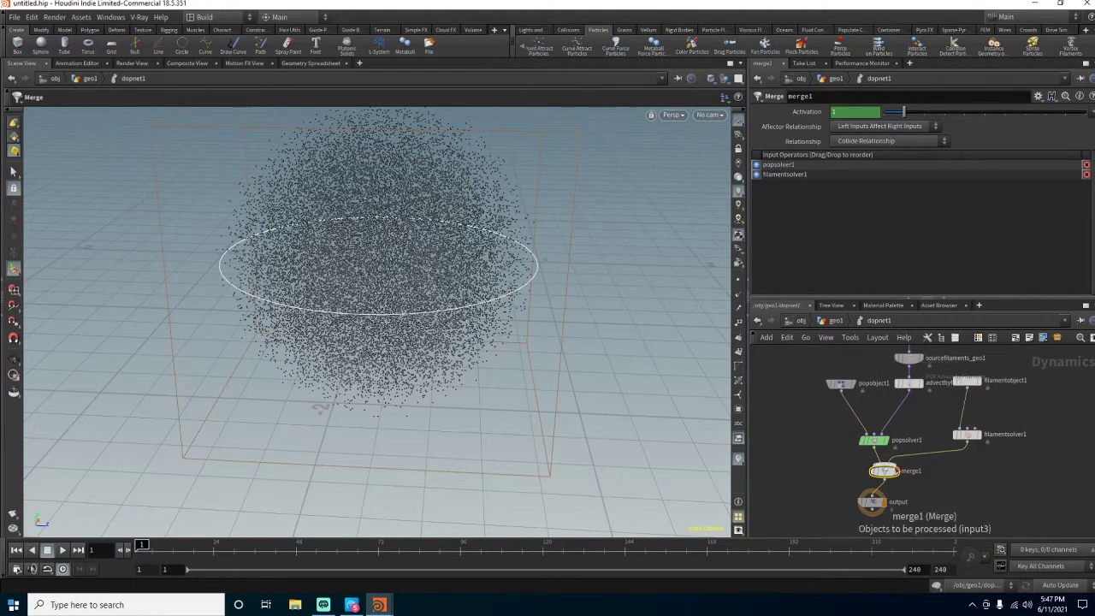
left_click(63, 550)
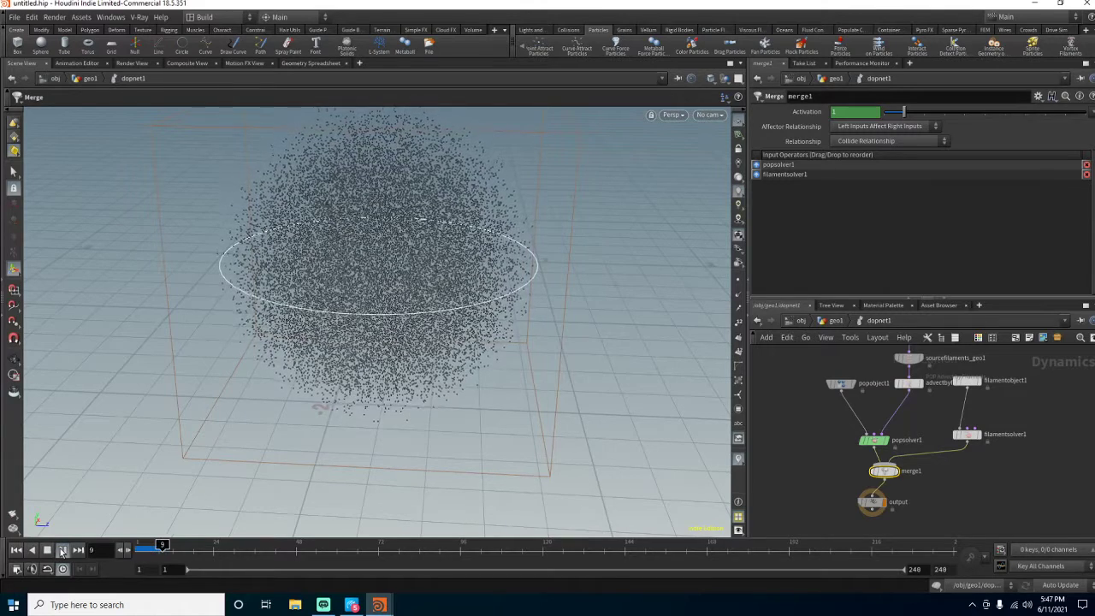
- Stop the playback, return to frame 1 and move filamentobject1 closer to filamentsolver1
left_click(47, 551)
left_click(18, 551)
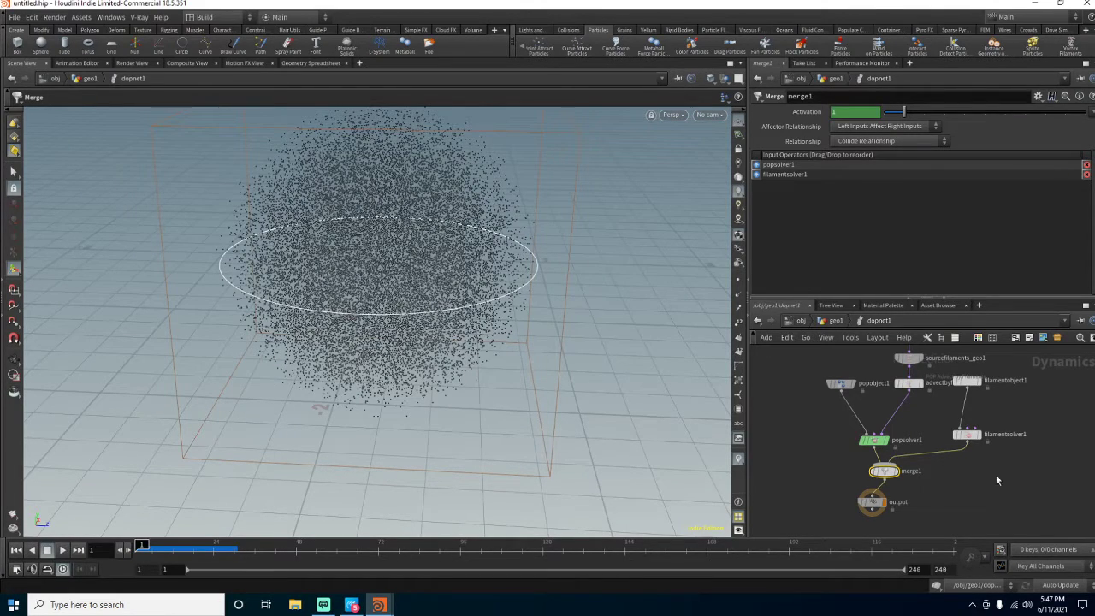
left_click(967, 434)
middle_click_drag(1027, 476, 1017, 517)
left_click_drag(976, 429, 976, 451)
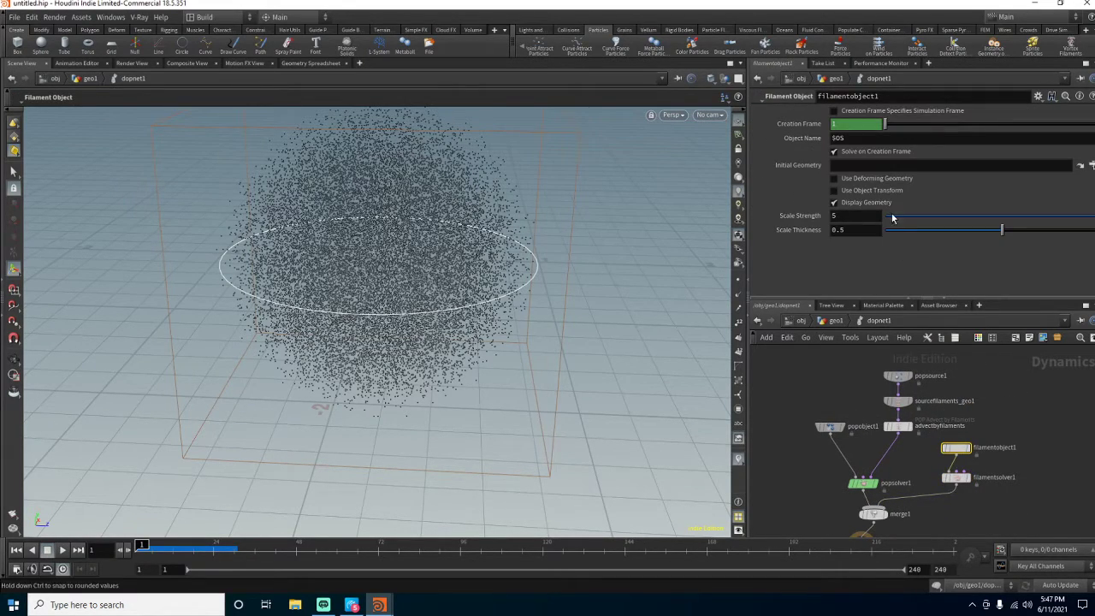
- Set filamentobject1's Initial Geometry to `opinputpath("..", 1)`, copied from the SOP Path of sourcefilaments_geo1
left_click(885, 163)
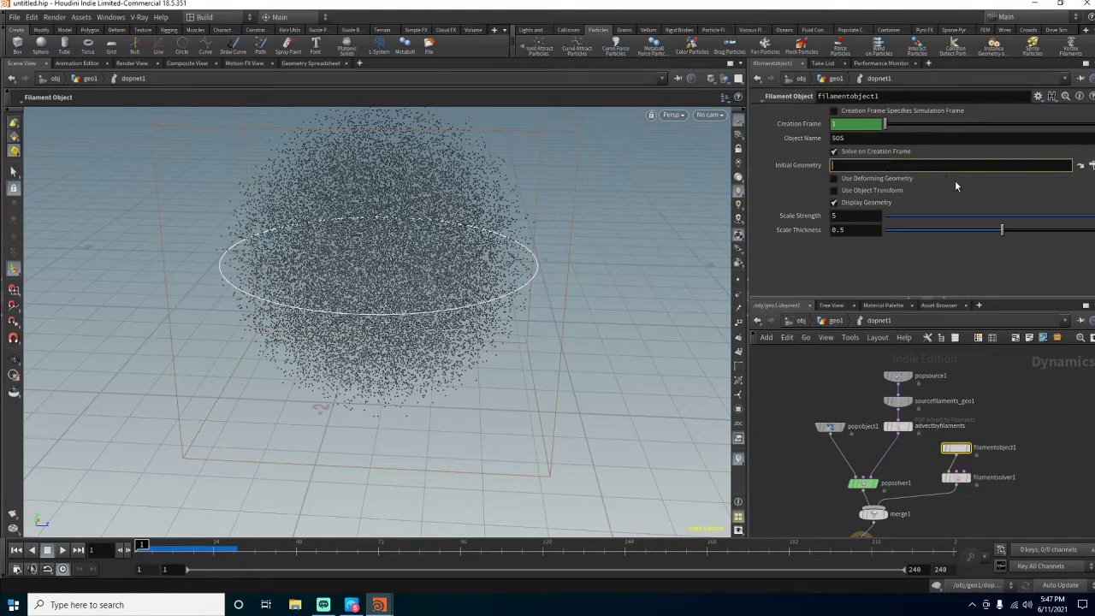
left_click(899, 402)
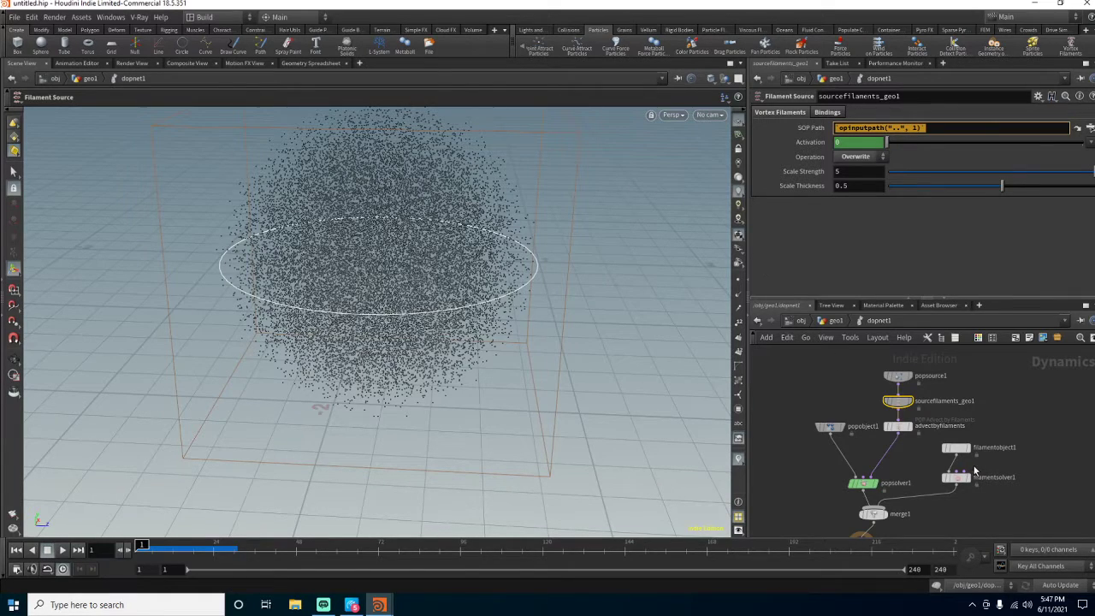
left_click(955, 447)
type("`opinputpath(\"..\", 1)`")
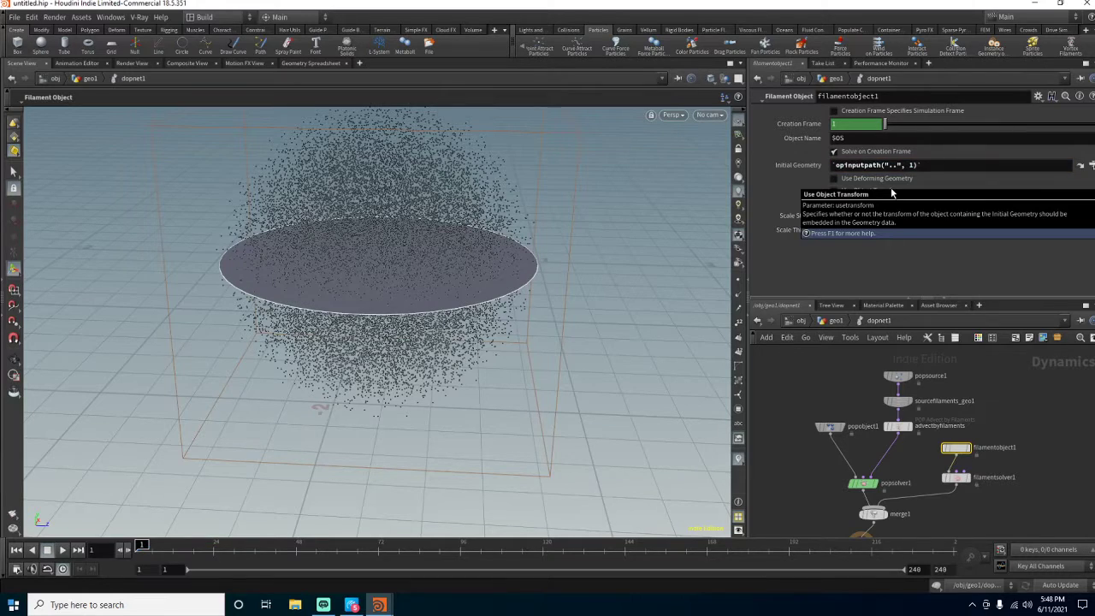
- Play the simulation with the filament object's initial geometry, stop it and return to frame 1
left_click(59, 552)
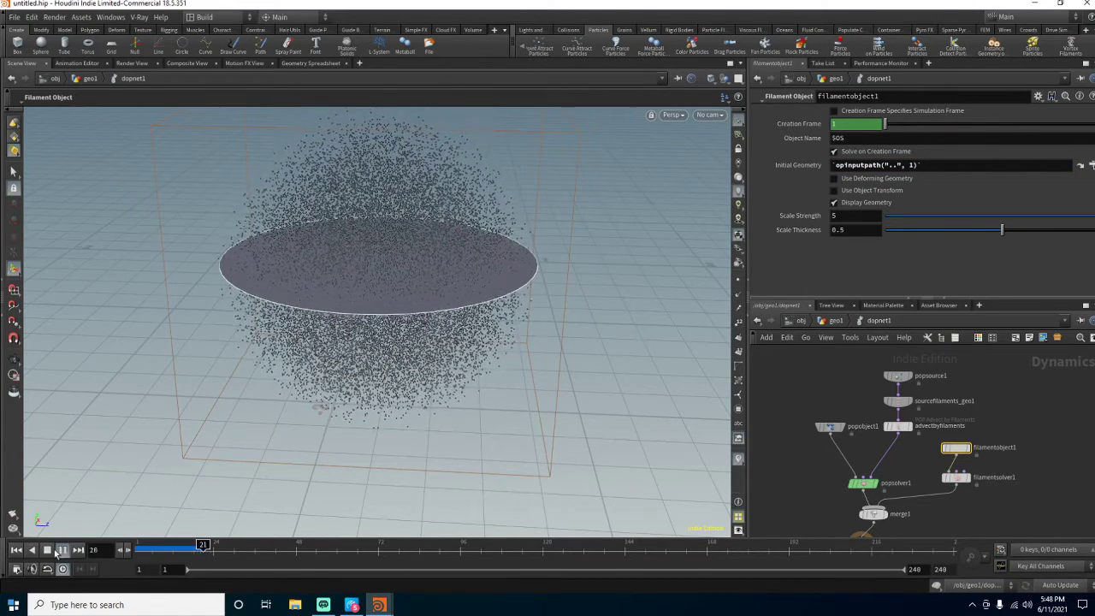
left_click(60, 552)
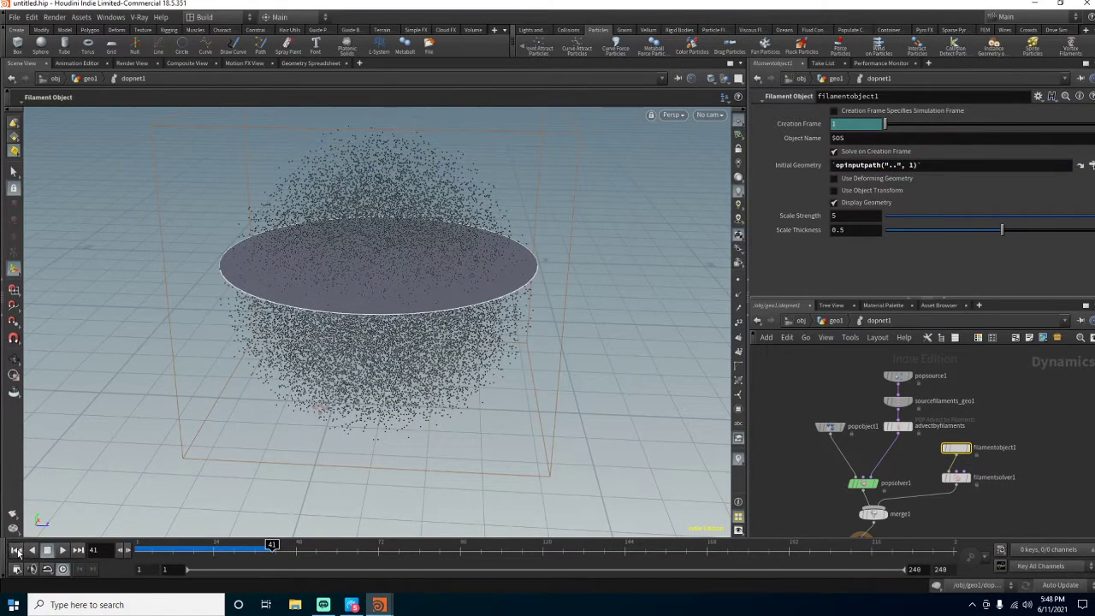
left_click(18, 552)
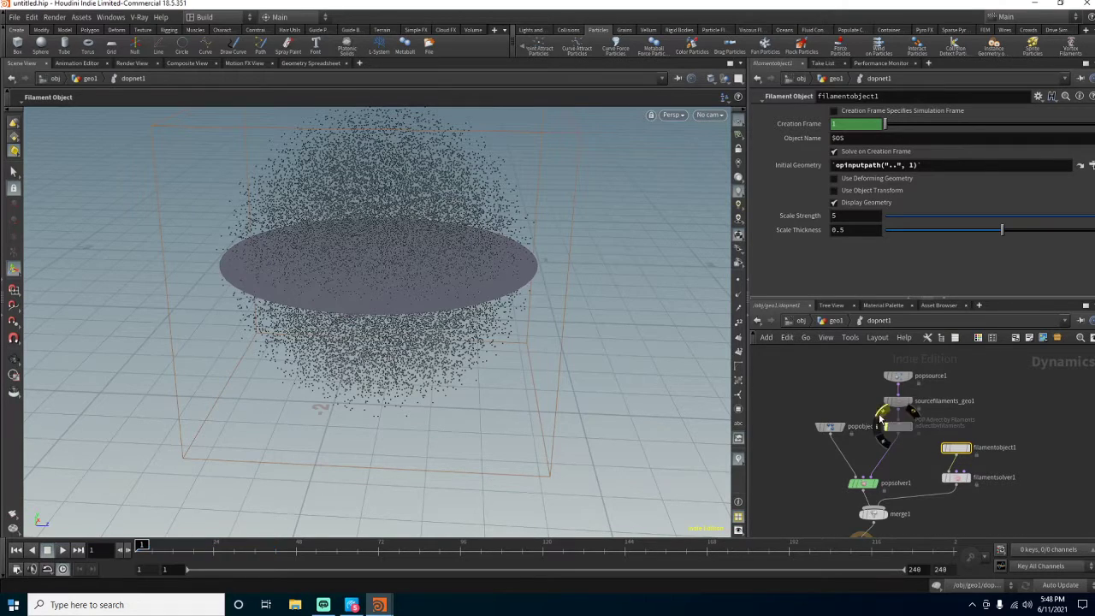
- Bypass the advectbyfilaments node, play the simulation briefly and return to frame 1
left_click(60, 551)
left_click(48, 550)
left_click(16, 550)
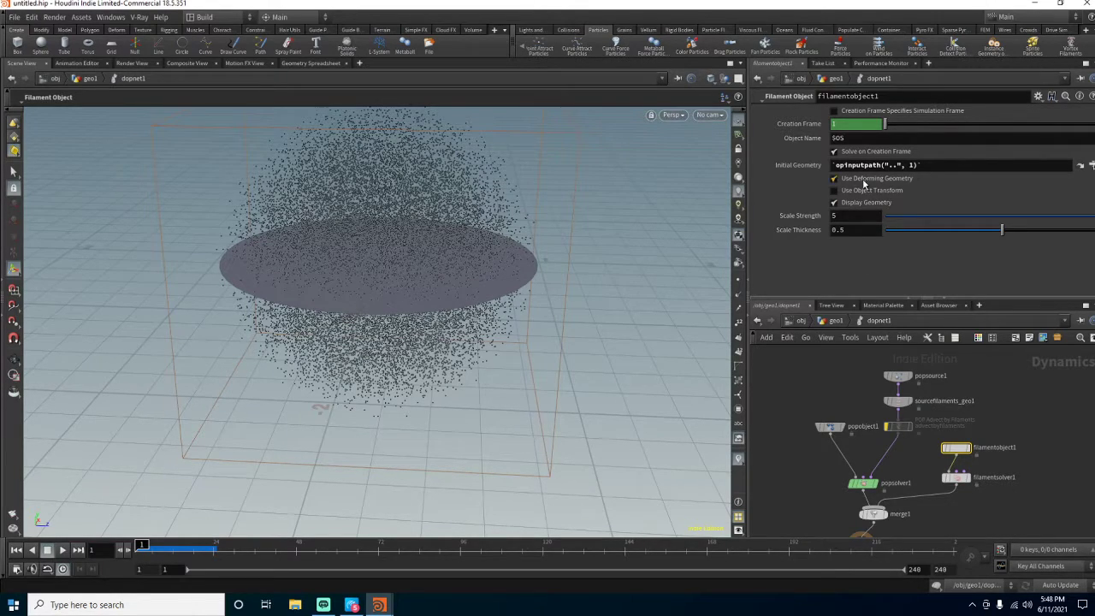
- Enable Use Deforming Geometry on filamentobject1, test the playback and return to frame 1
left_click(61, 551)
left_click(47, 550)
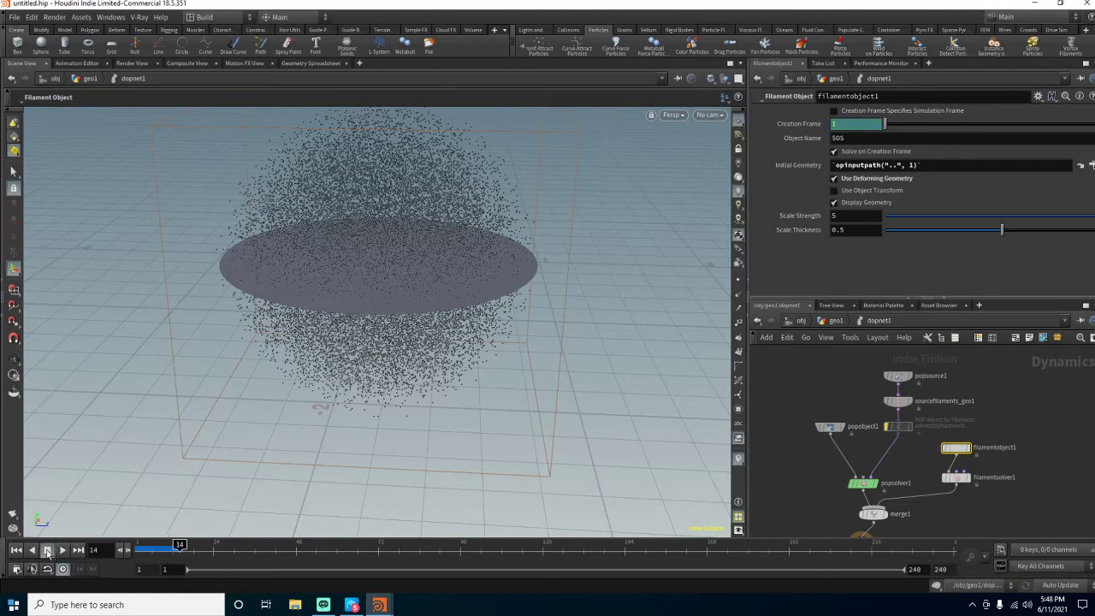
left_click(16, 550)
- Bypass timeshift1 in the geo1 network, reopen dopnet1 and replay the simulation from frame 1
left_click(835, 320)
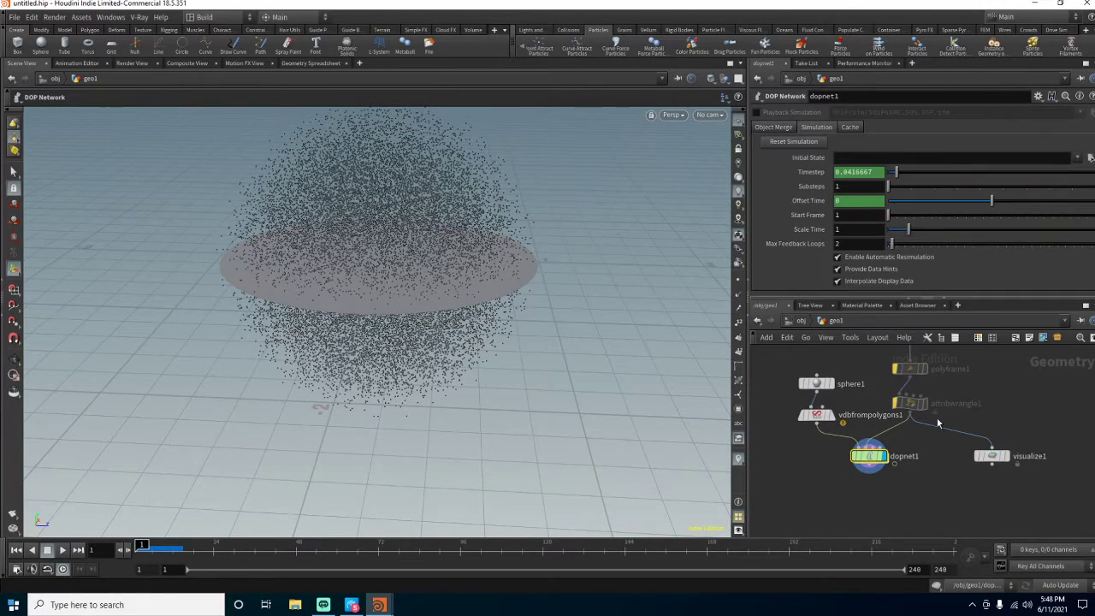
middle_click_drag(938, 425, 933, 527)
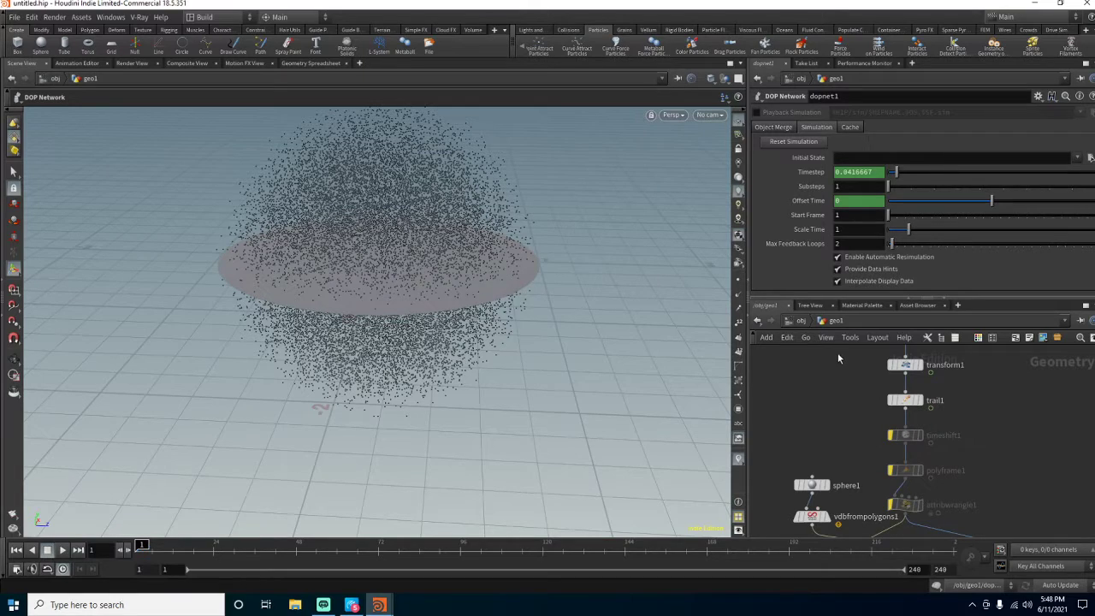
middle_click_drag(858, 483, 855, 426)
double_click(860, 498)
left_click(61, 552)
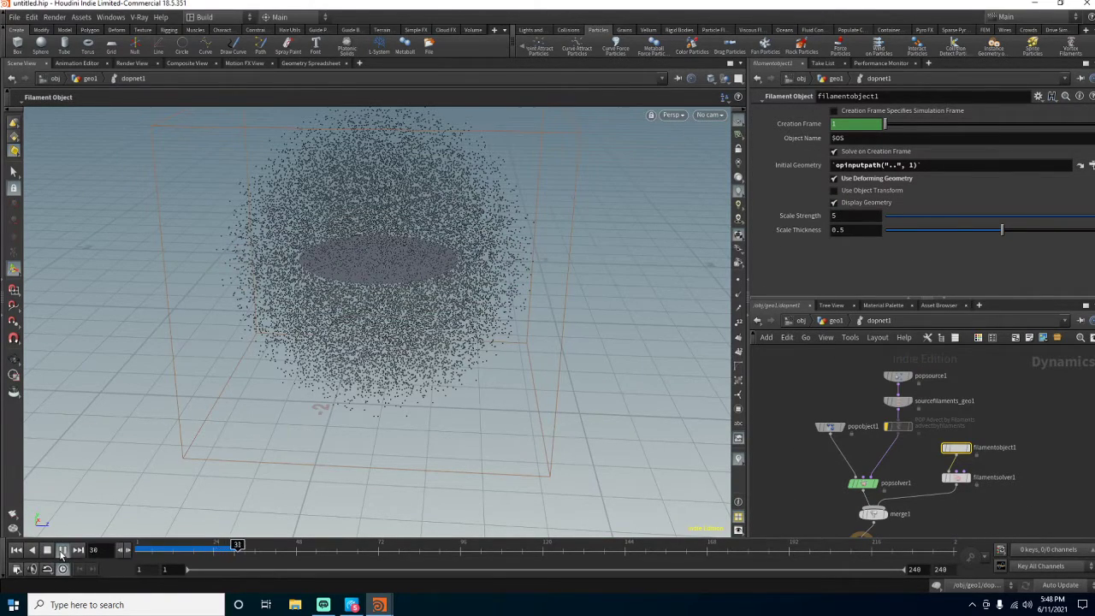
left_click(47, 551)
left_click(17, 551)
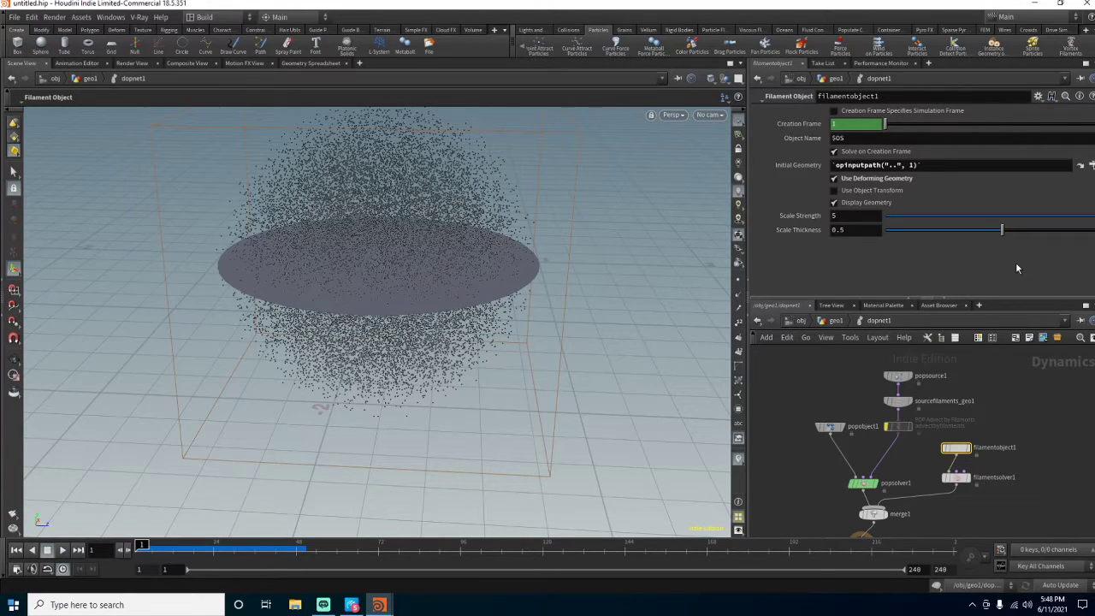
- Detach sourcefilaments_geo1 from the POP source chain and connect it to filamentsolver1's third input
left_click(956, 476)
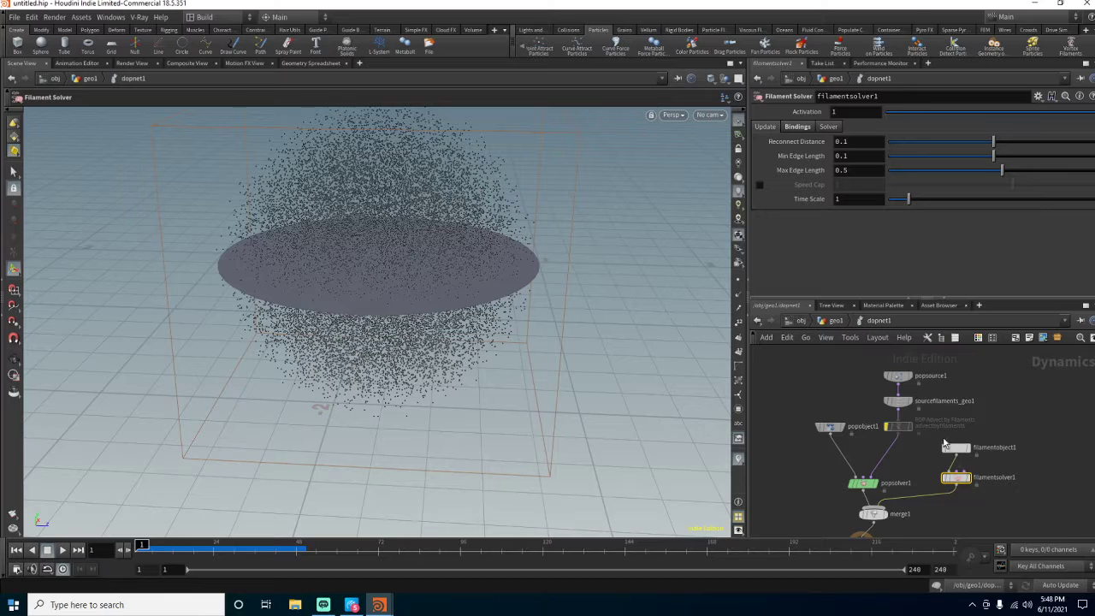
left_click(900, 407)
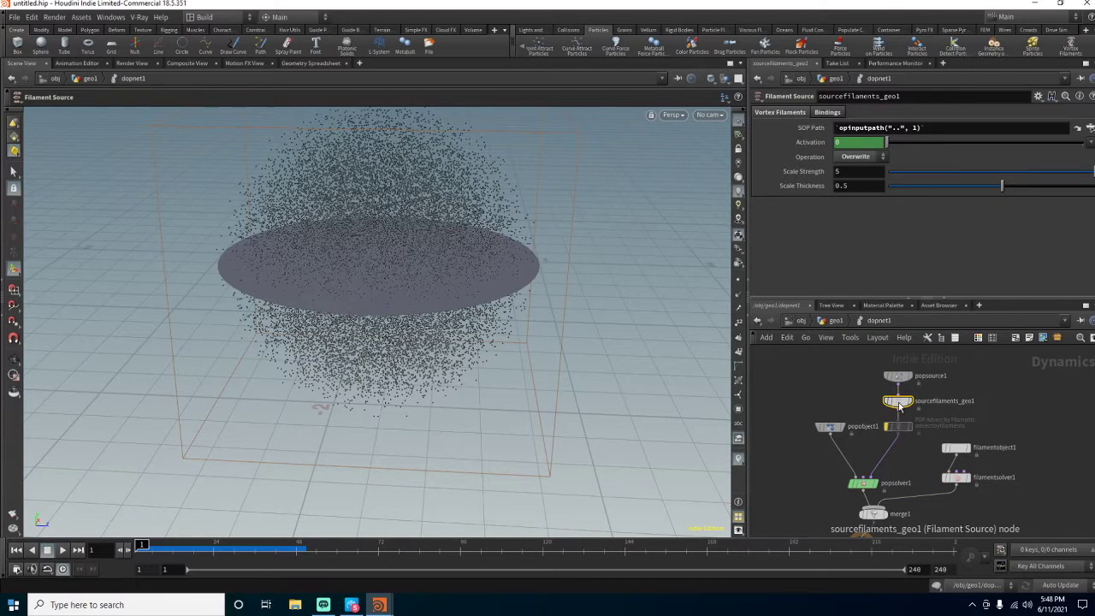
left_click_drag(900, 407, 1051, 415)
left_click(1047, 420)
left_click(965, 470)
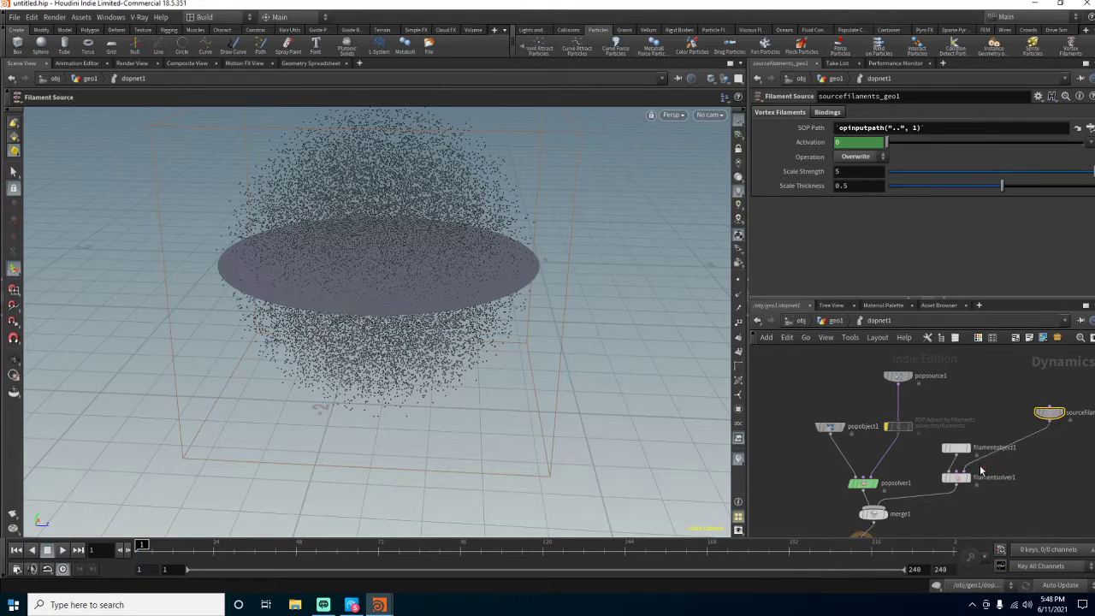
- Play the rewired filament simulation twice and return to frame 1
left_click(53, 552)
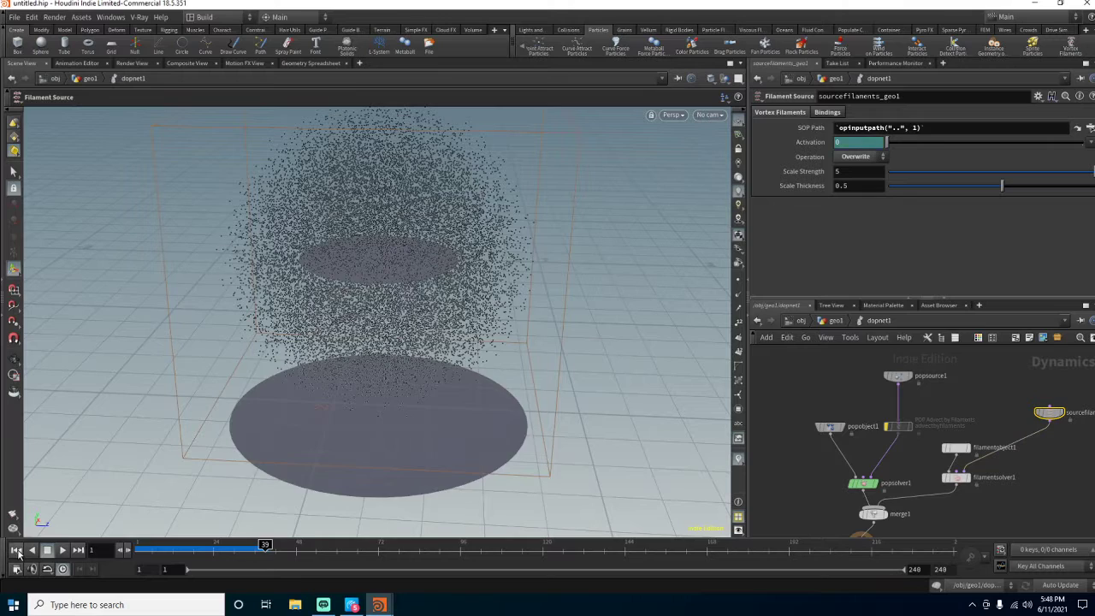
left_click(17, 552)
left_click(62, 552)
left_click(48, 552)
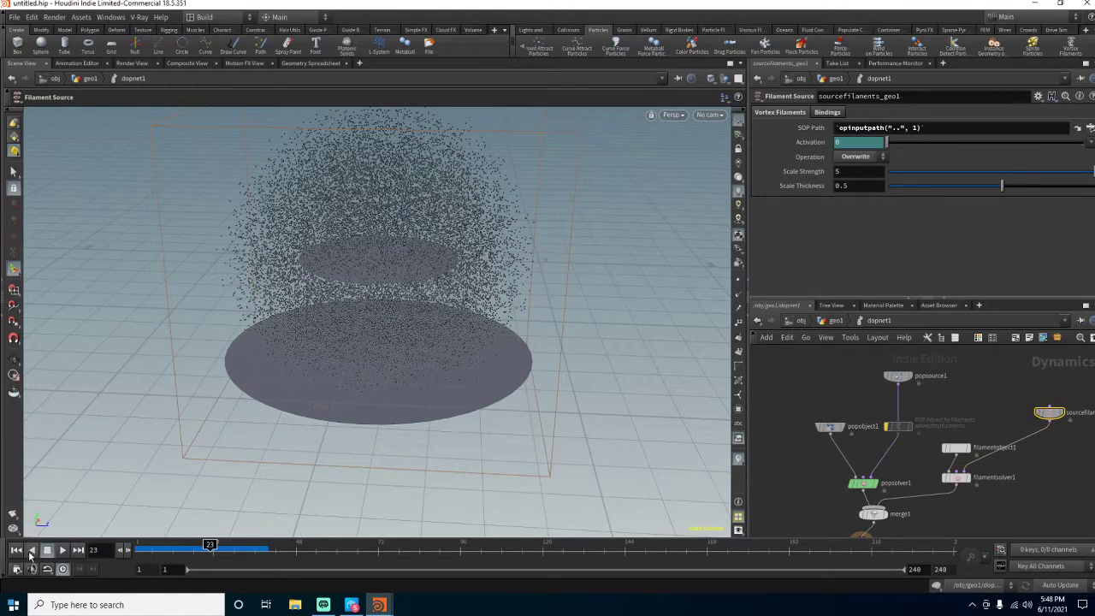
left_click(16, 550)
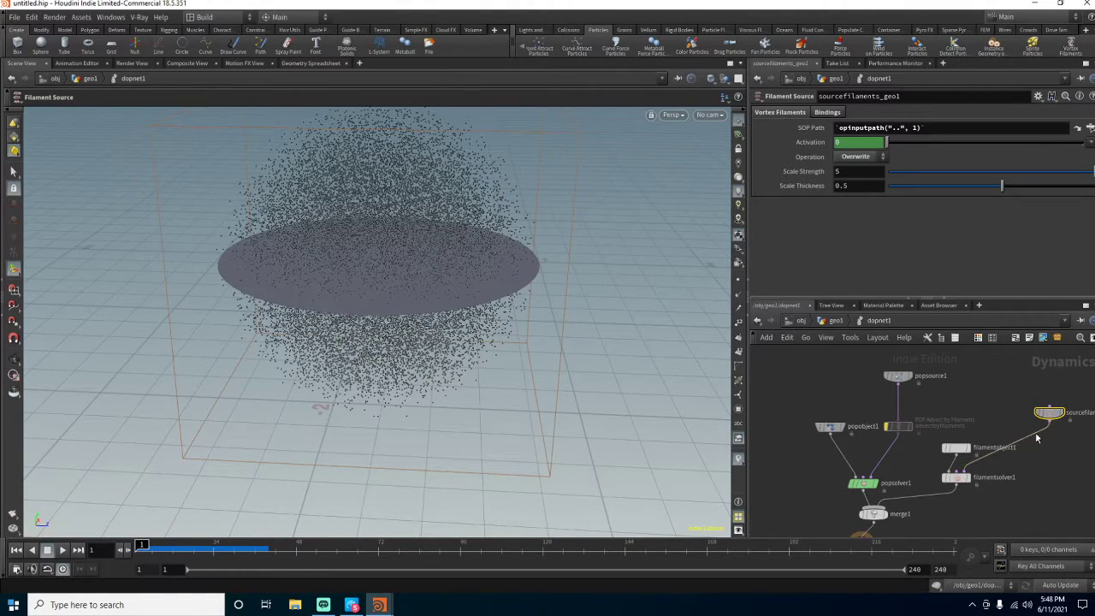
- Inspect filamentobject1's internal network and its geometry node, then return to dopnet1
left_click(958, 479)
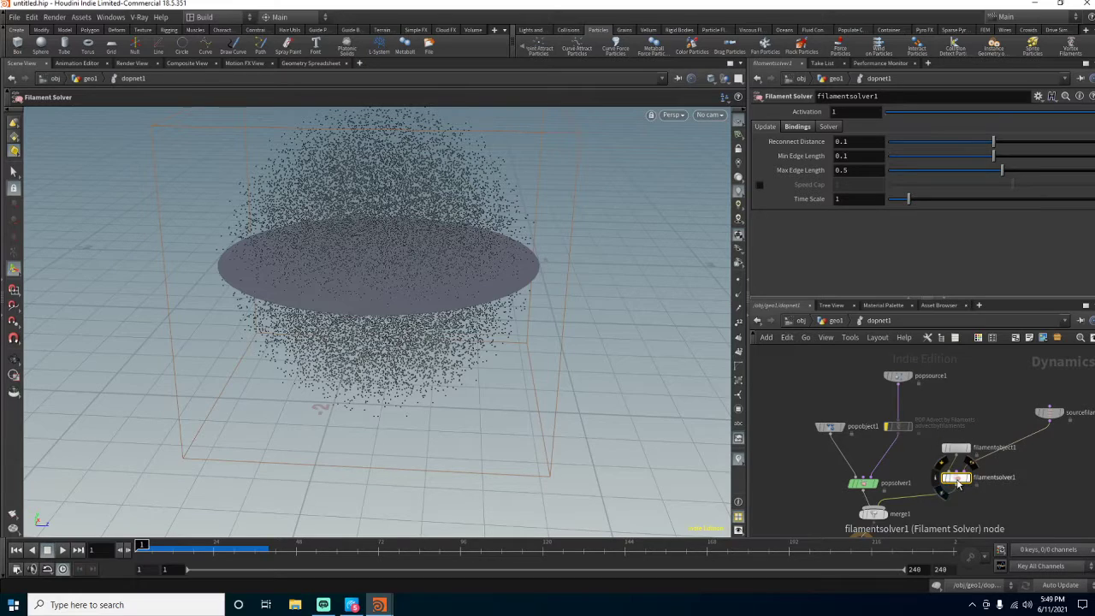
double_click(945, 448)
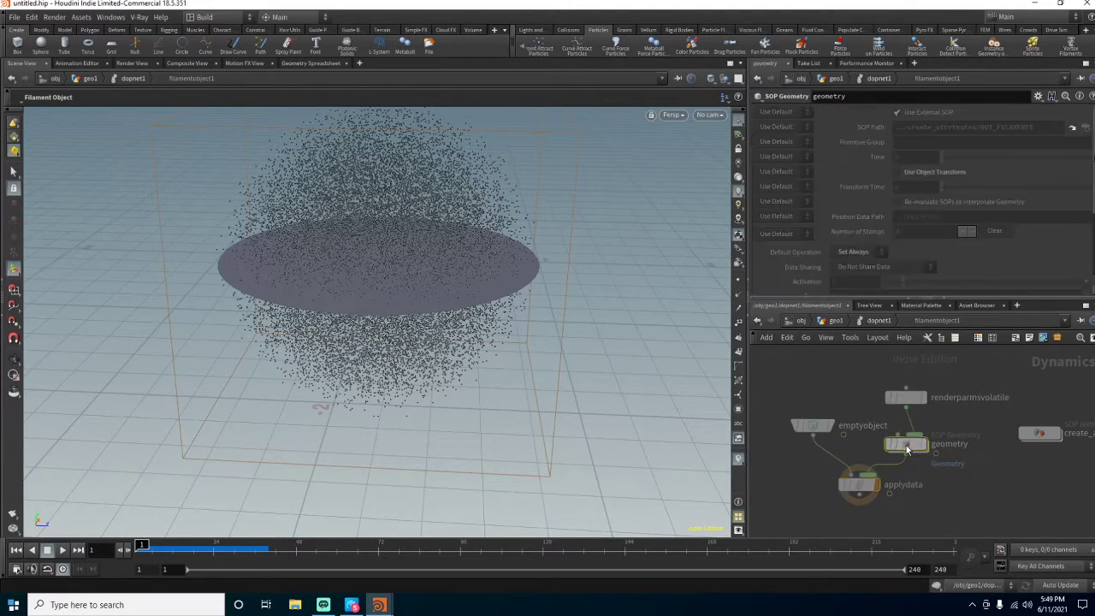
double_click(907, 443)
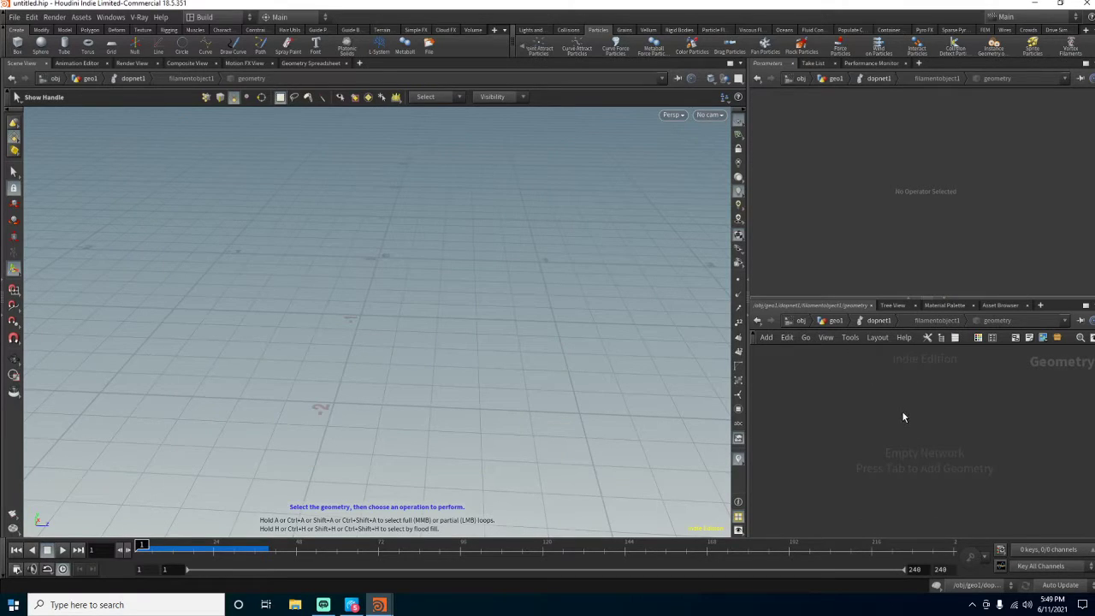
left_click(878, 322)
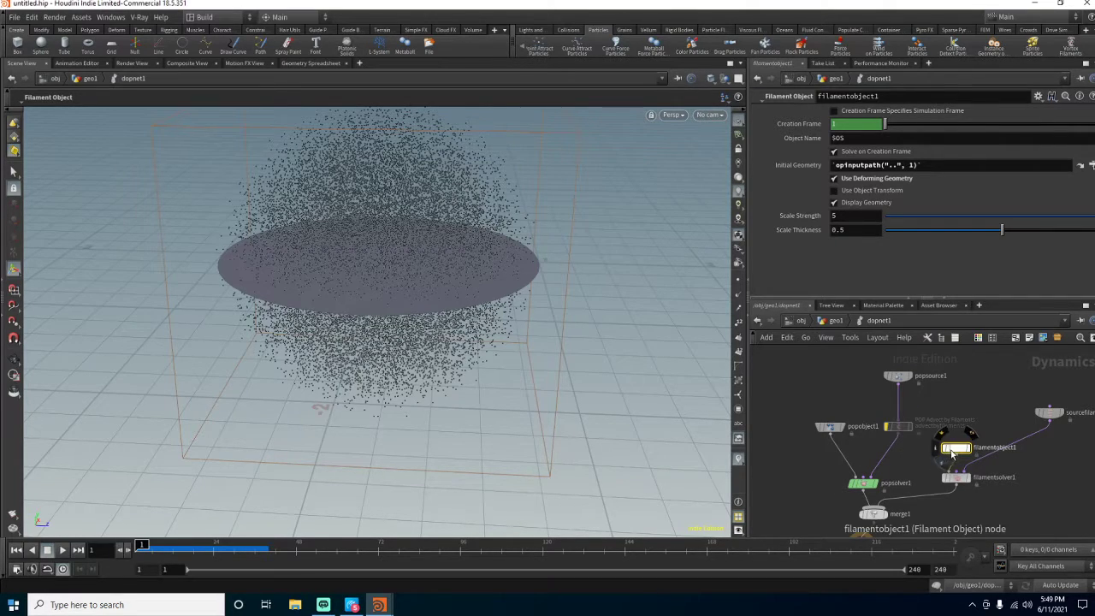
double_click(956, 448)
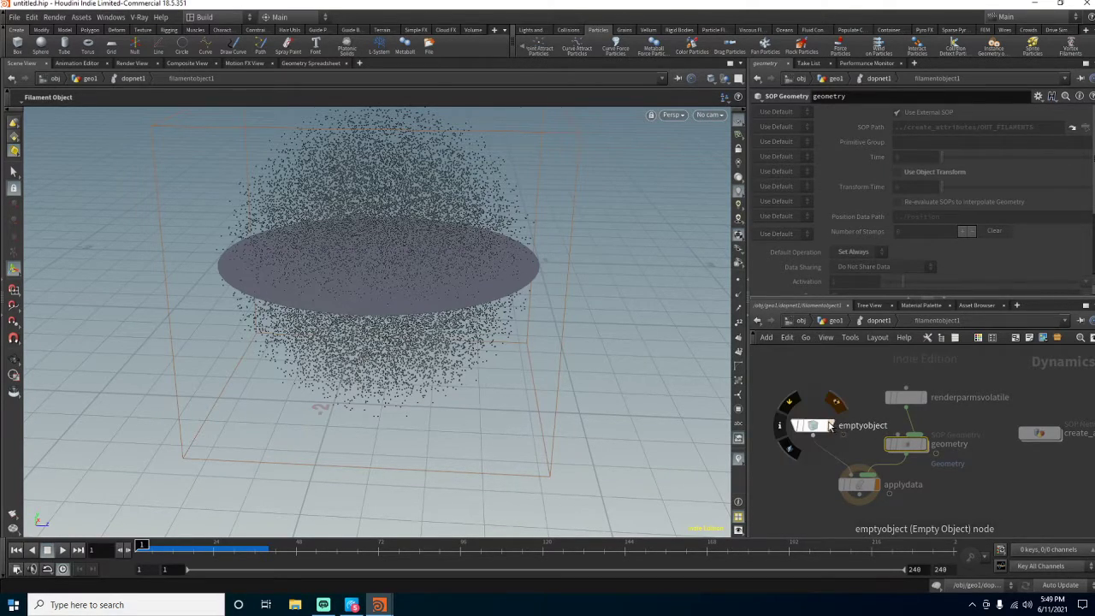
mouse_move(905, 451)
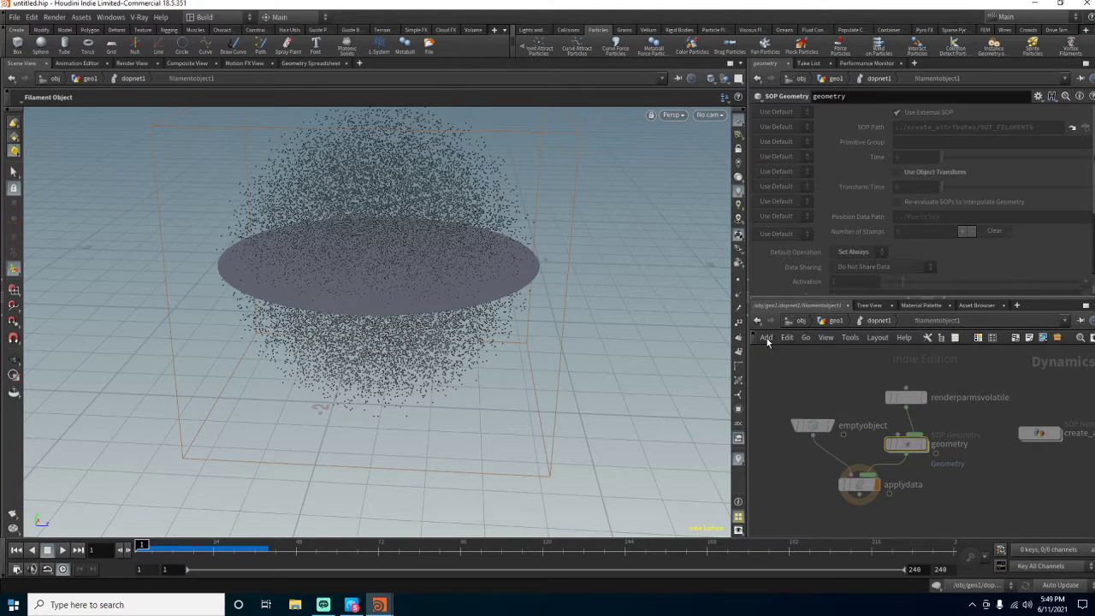
left_click(847, 322)
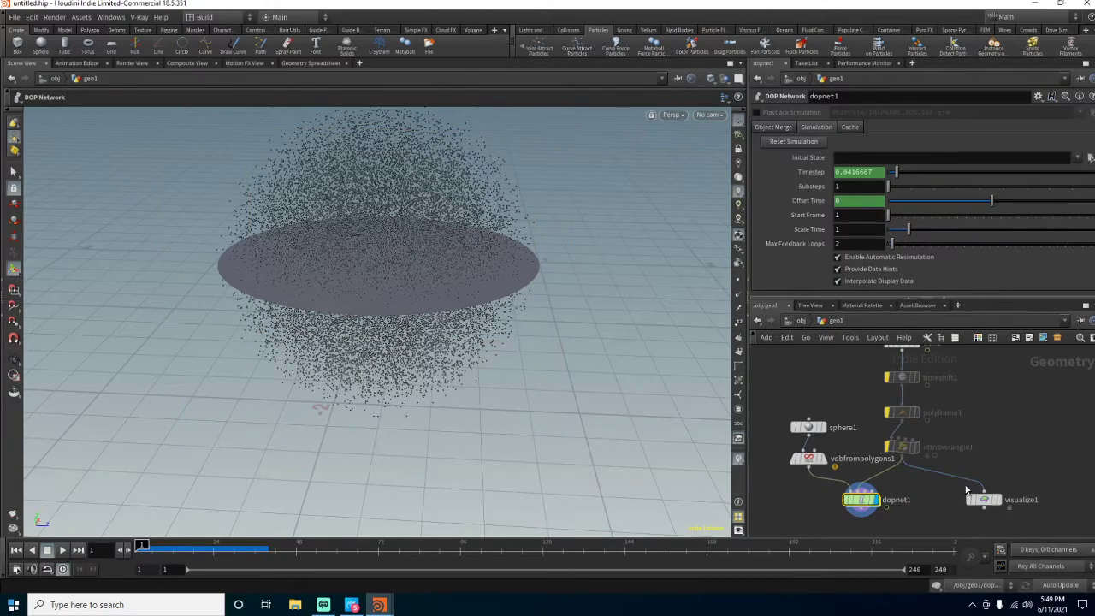
double_click(864, 500)
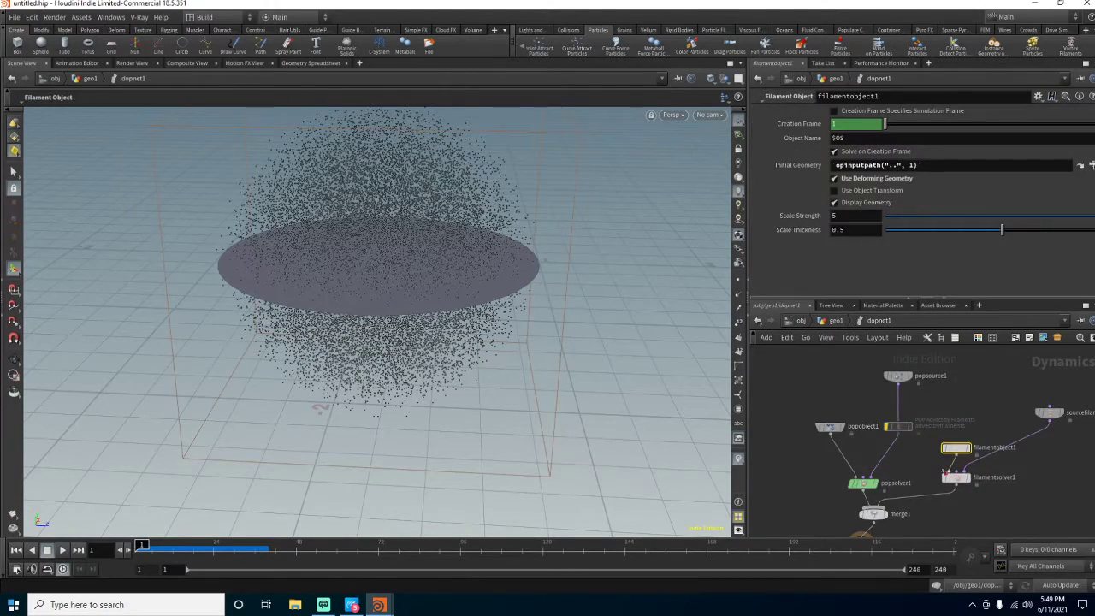
- Examine filamentsolver1's internal network, including popsolver1 and the fetch and Filament Advect nodes inside advect_filaments
double_click(957, 479)
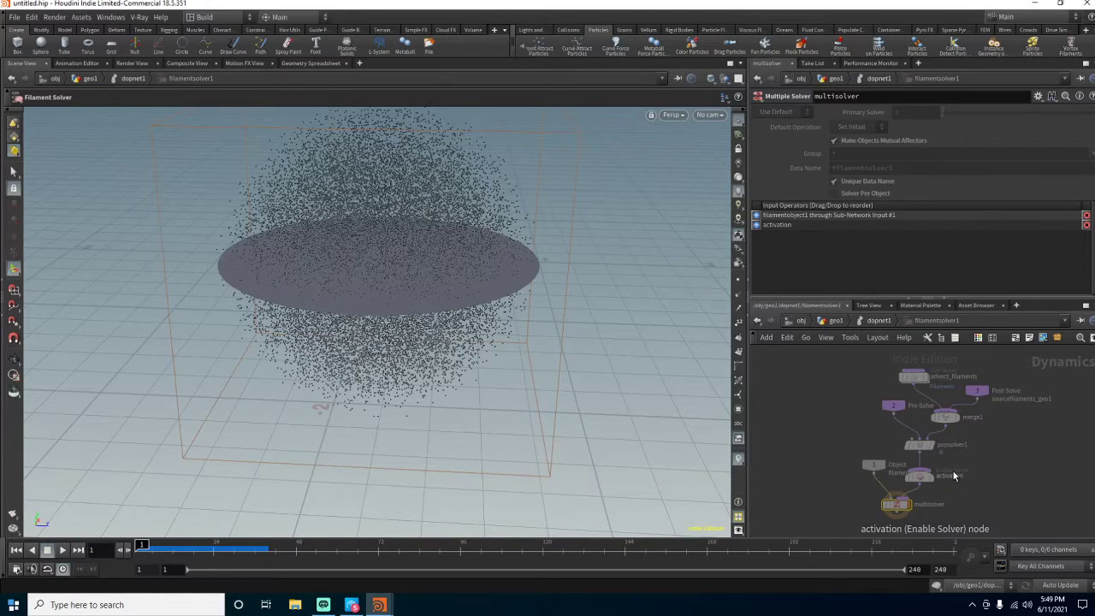
left_click(920, 445)
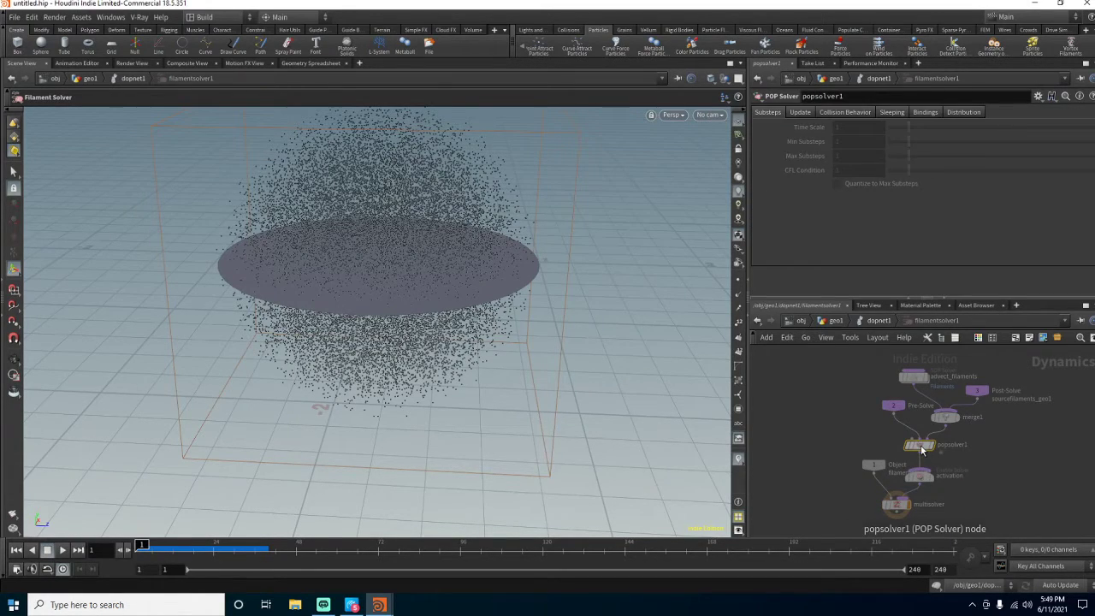
left_click(913, 379)
double_click(911, 379)
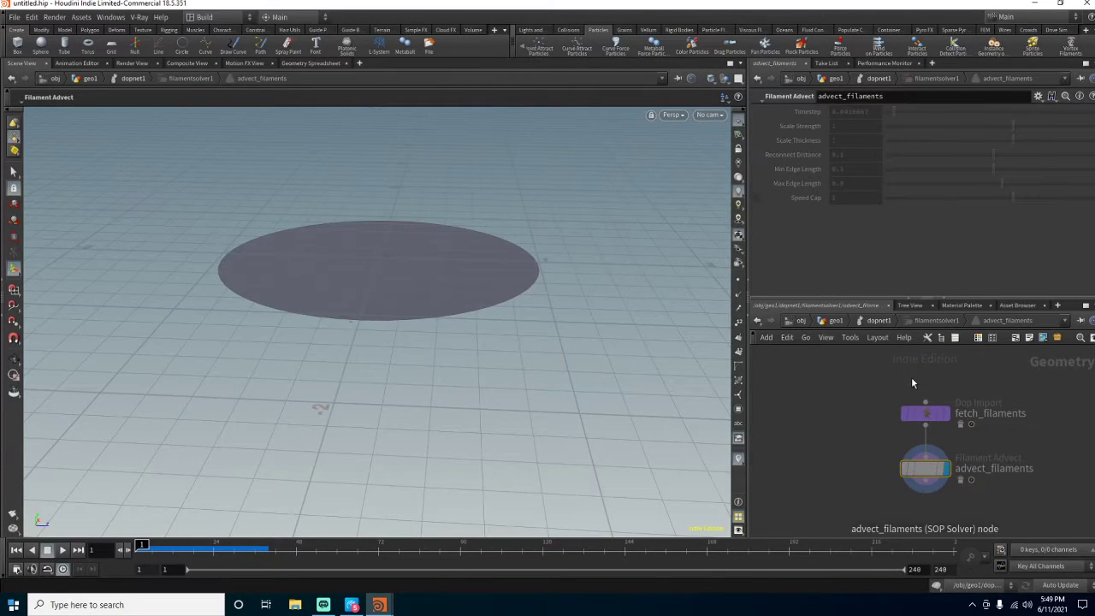
left_click(932, 415)
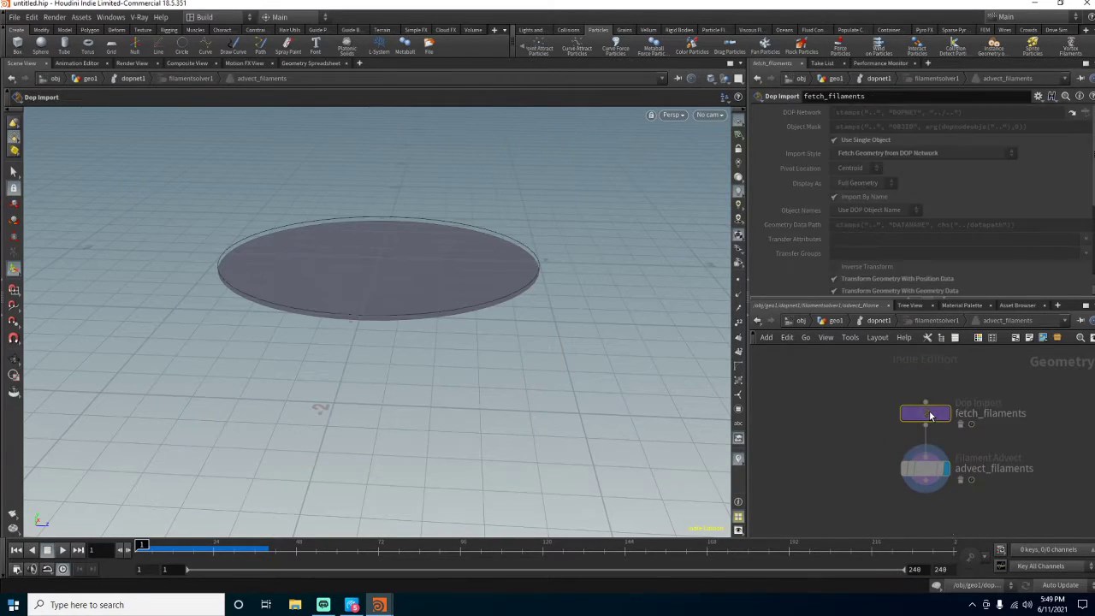
left_click(928, 473)
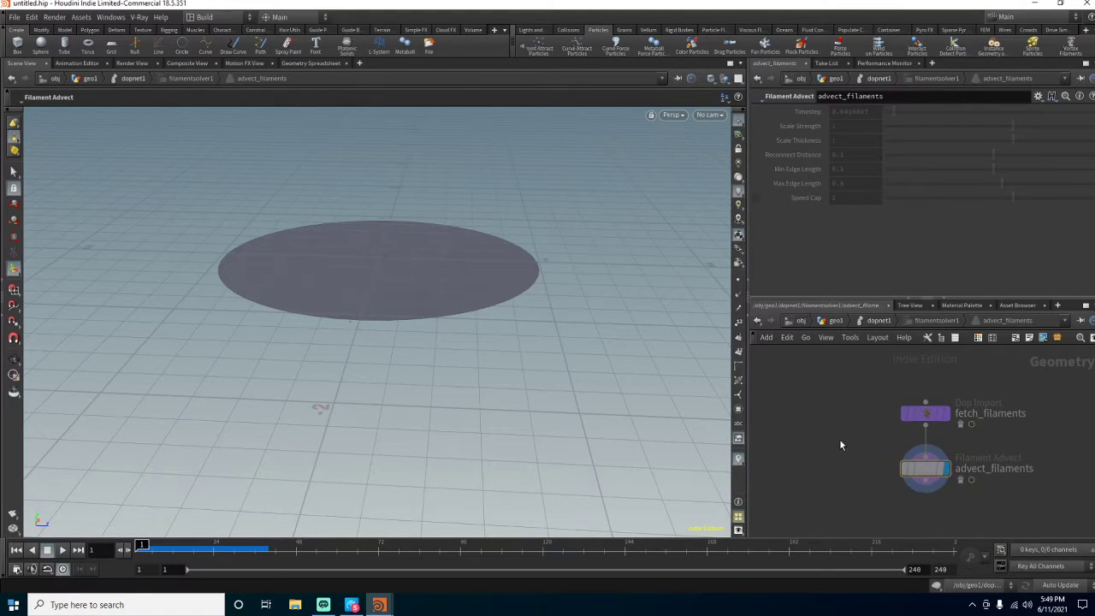
key("Tab")
type("fil")
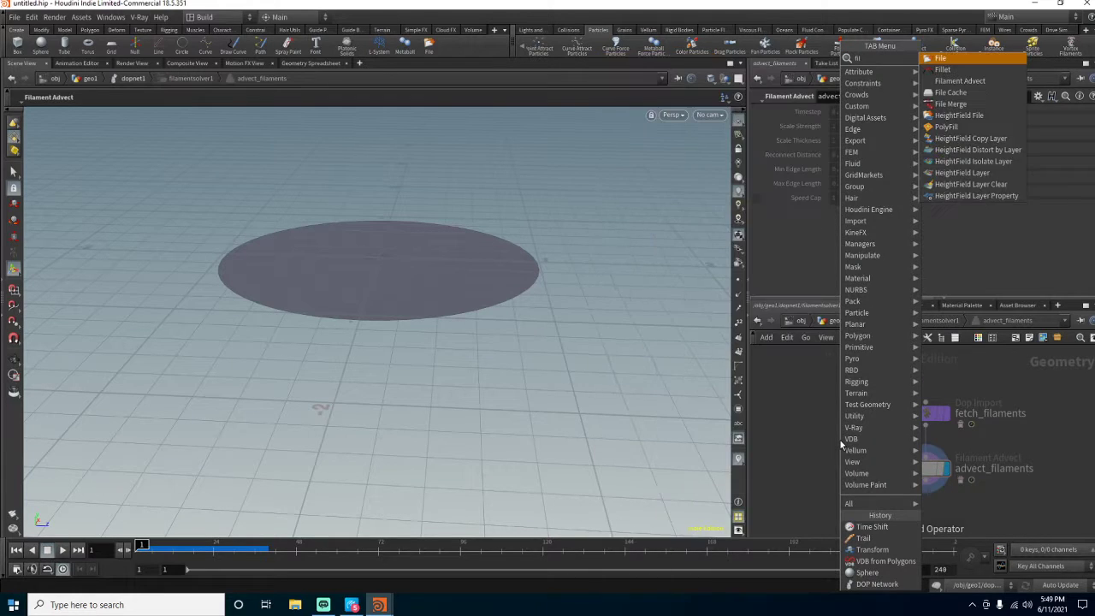
key("Return")
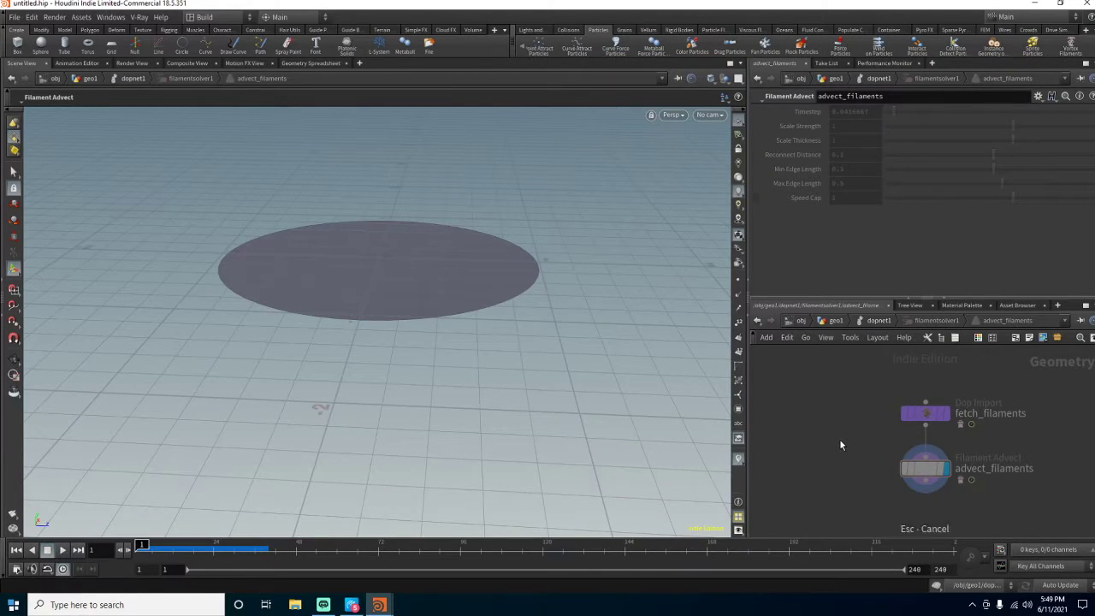
left_click(840, 439)
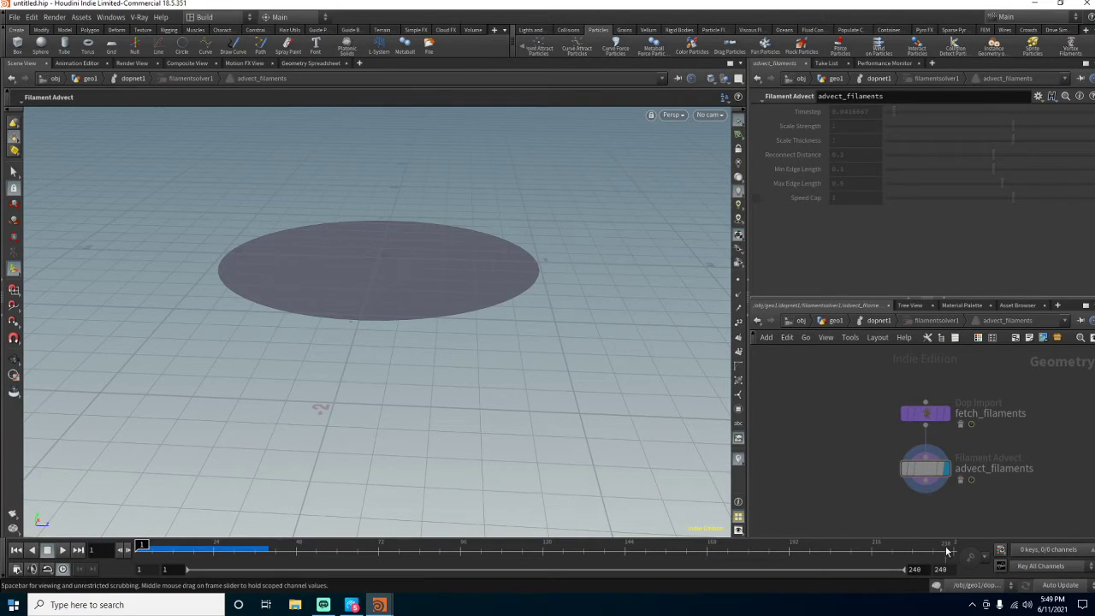
- Examine the Code and Scripts sections of the Filament Advect node's type properties, then close the properties window
right_click(932, 475)
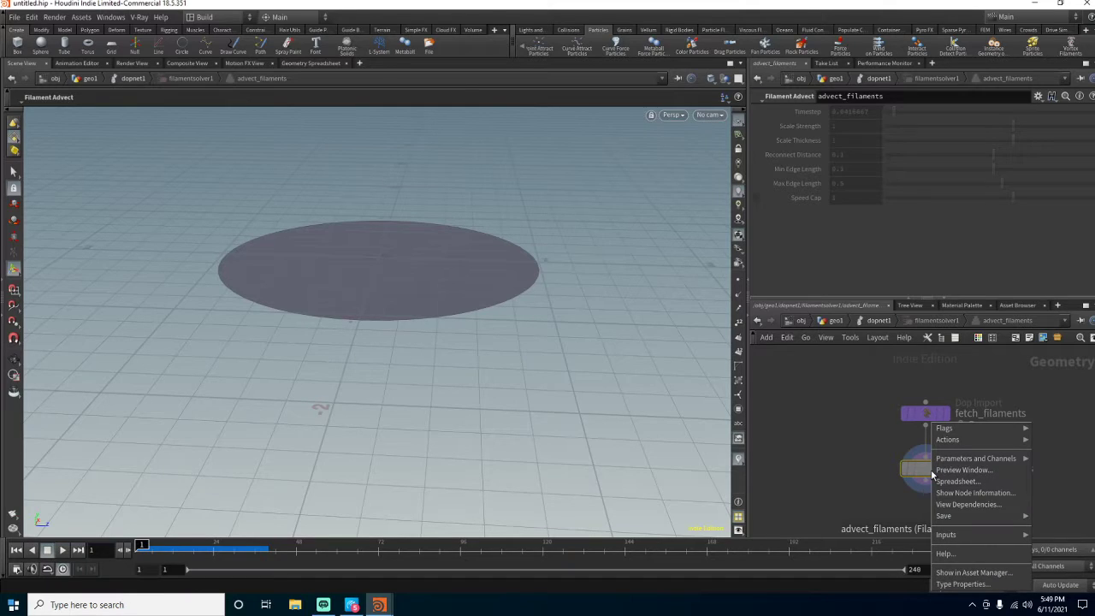
left_click(960, 584)
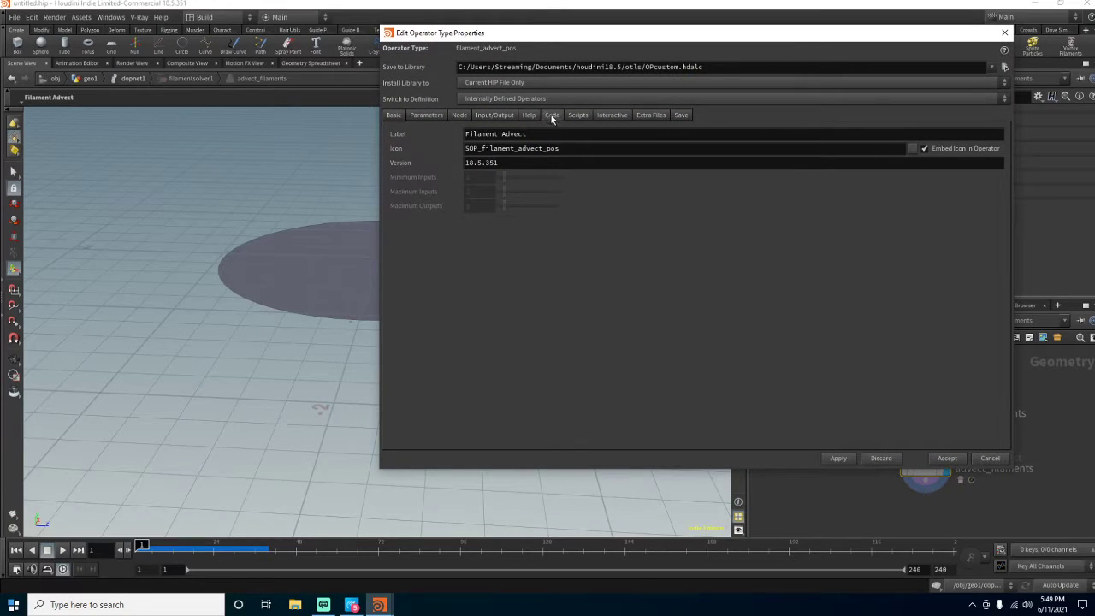
left_click(552, 114)
left_click_drag(675, 42, 445, 97)
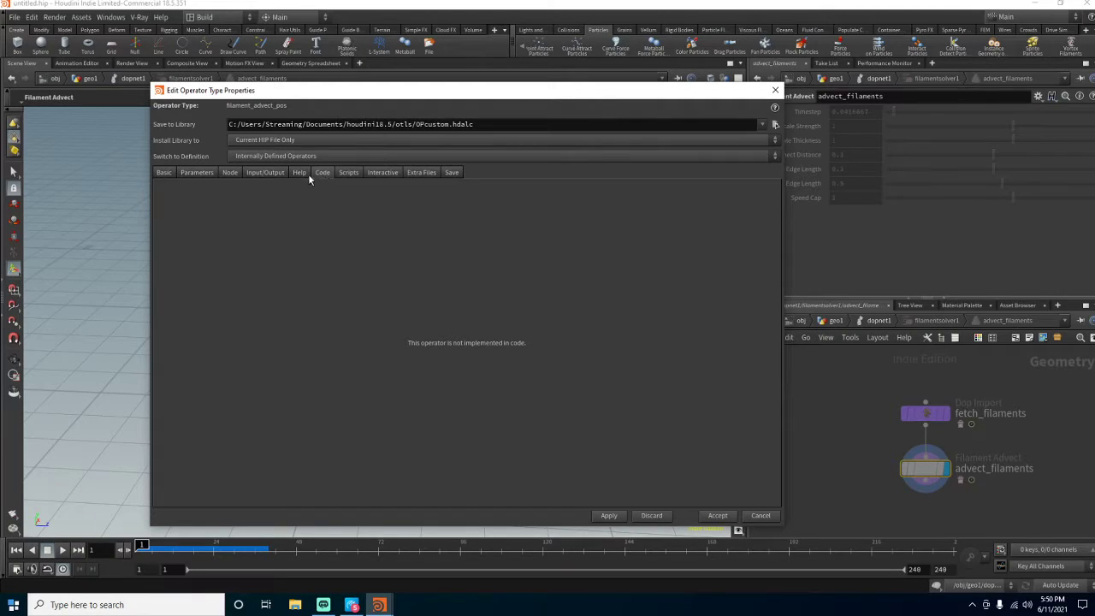
left_click(348, 173)
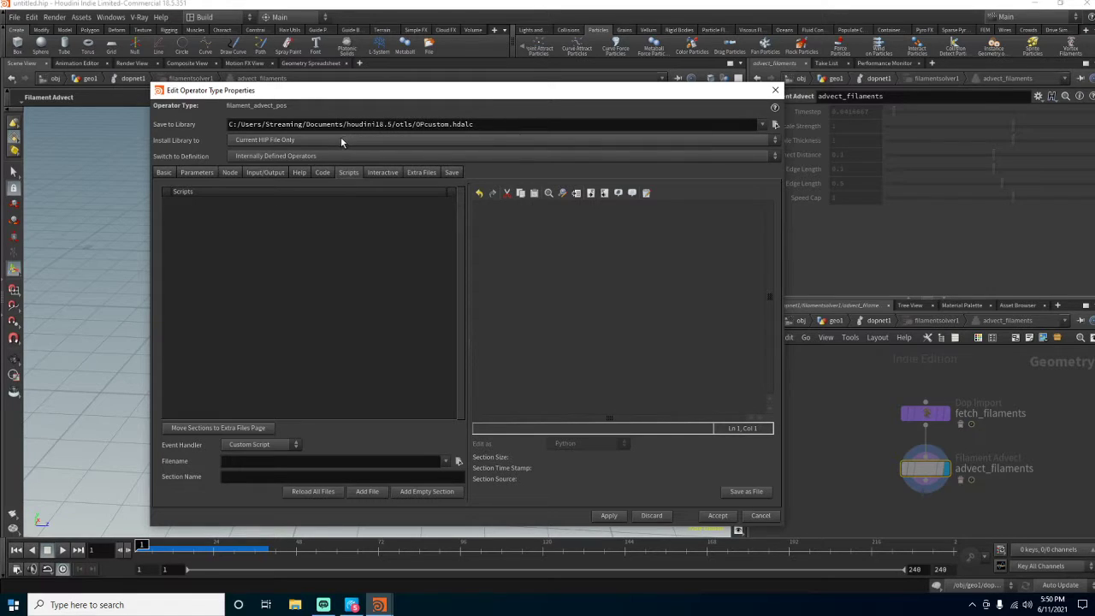
left_click(775, 89)
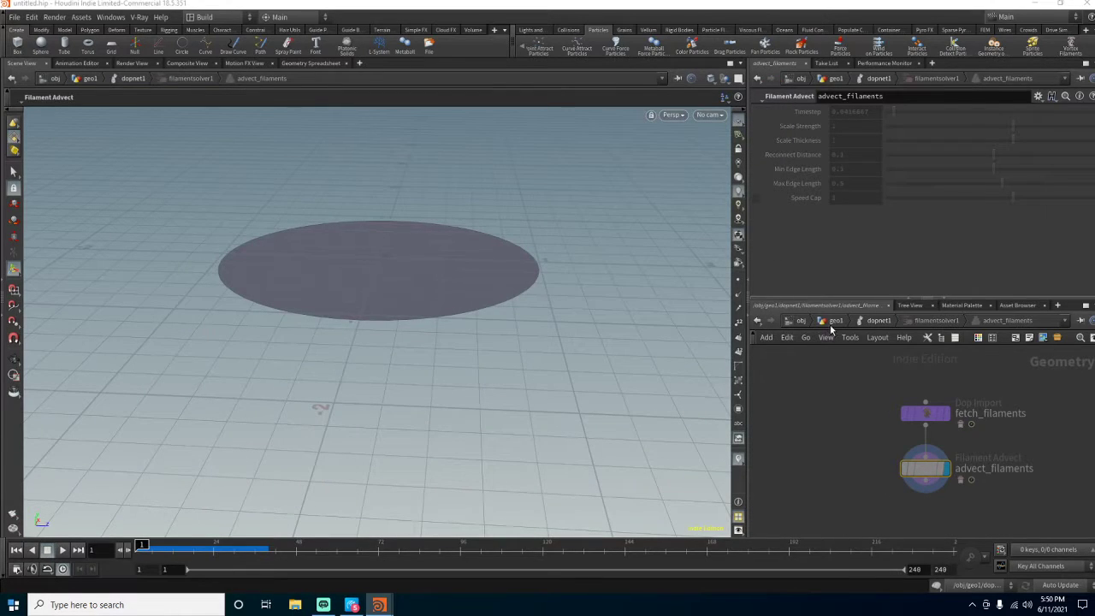
- Inspect sourcefilaments_geo1's internal network, including the enablesolver1 and fetch_filaments settings, then return to dopnet1
left_click(868, 321)
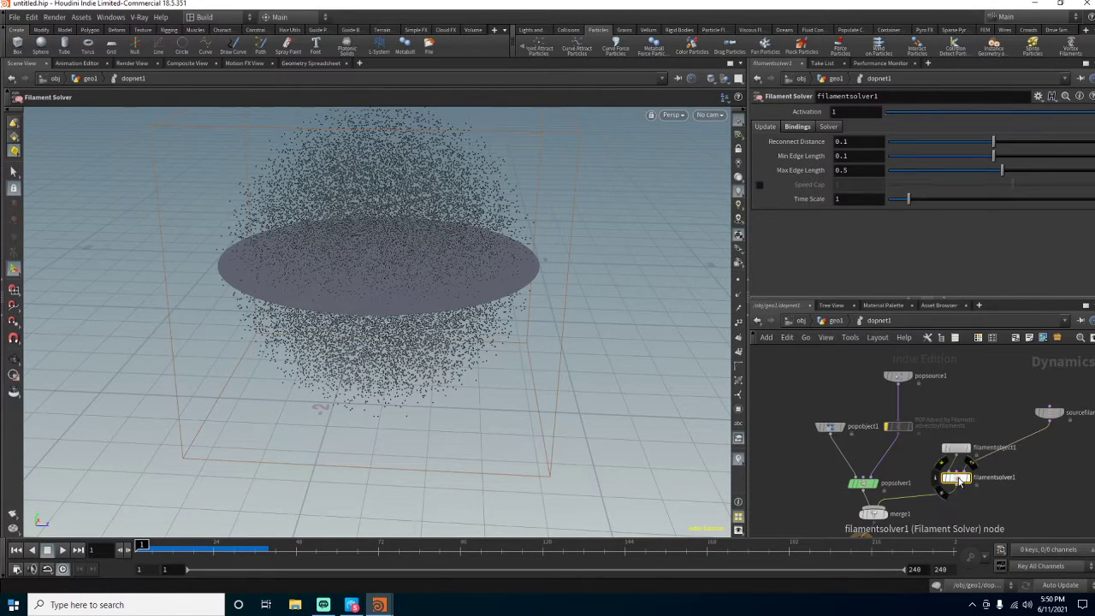
double_click(1048, 416)
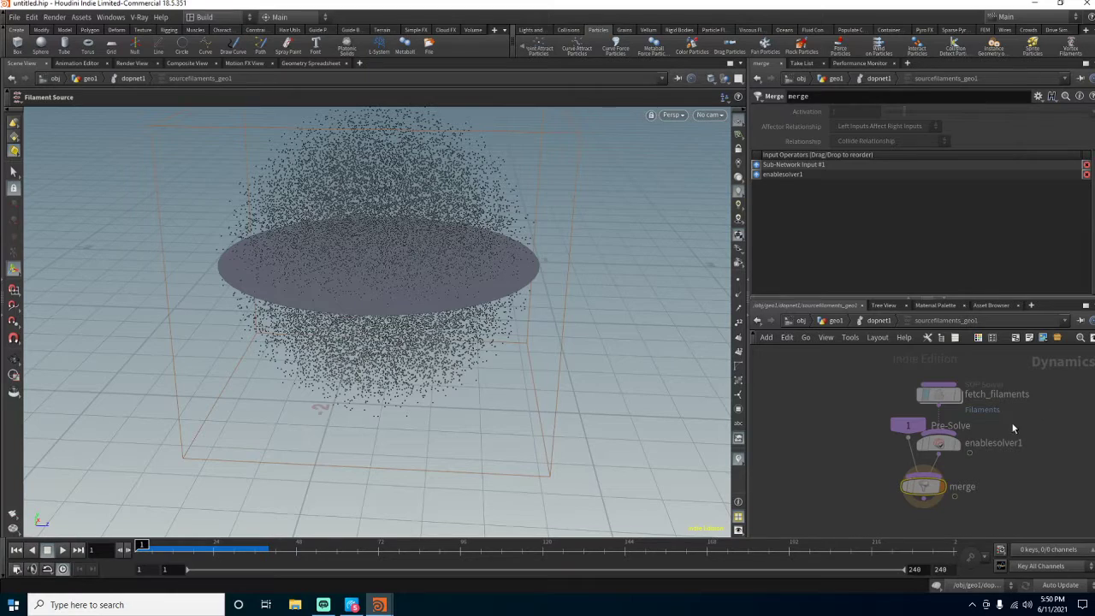
left_click_drag(908, 426, 867, 422)
left_click(941, 446)
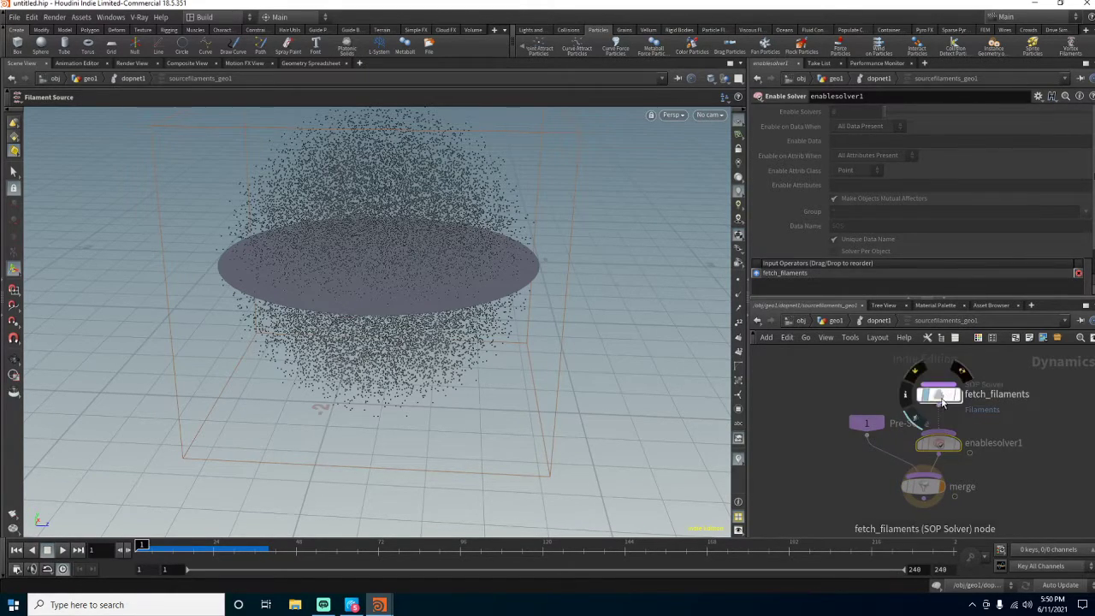
left_click(942, 395)
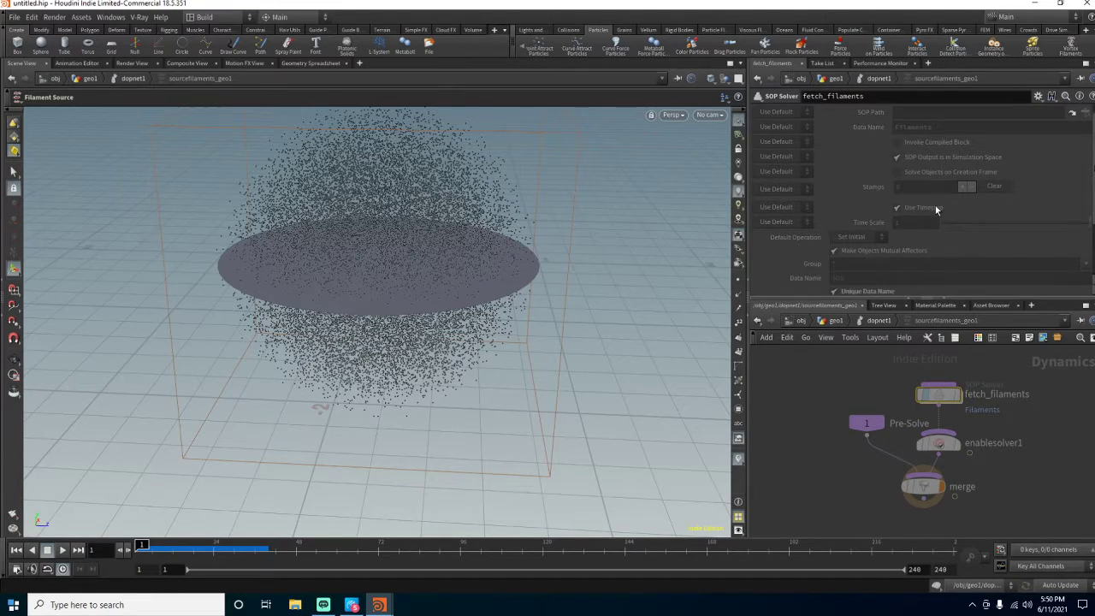
scroll(944, 214, "down", 1)
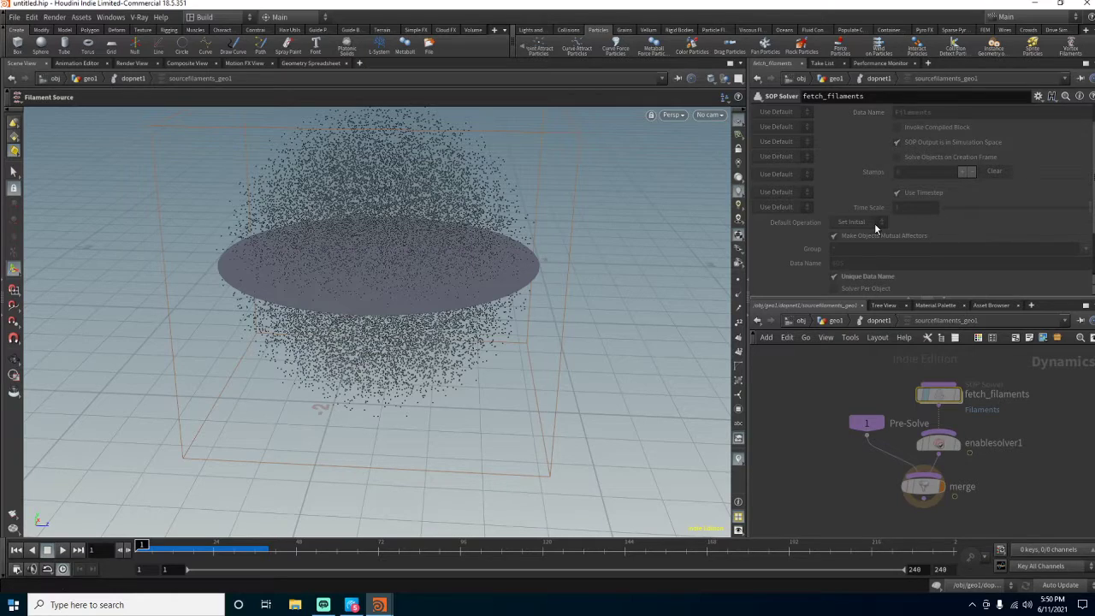
scroll(868, 218, "down", 2)
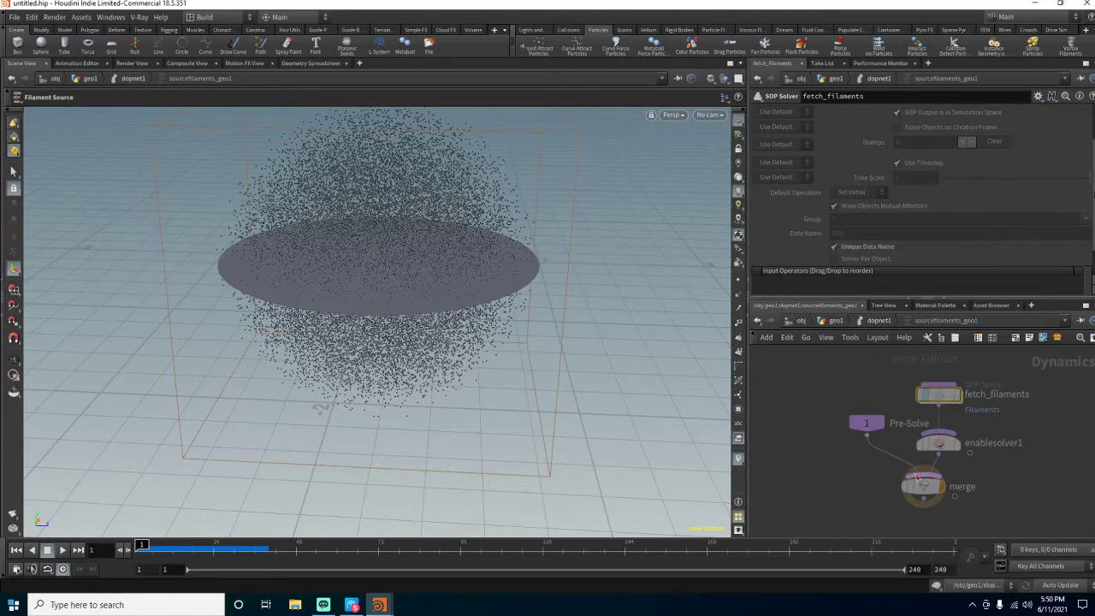
left_click(862, 322)
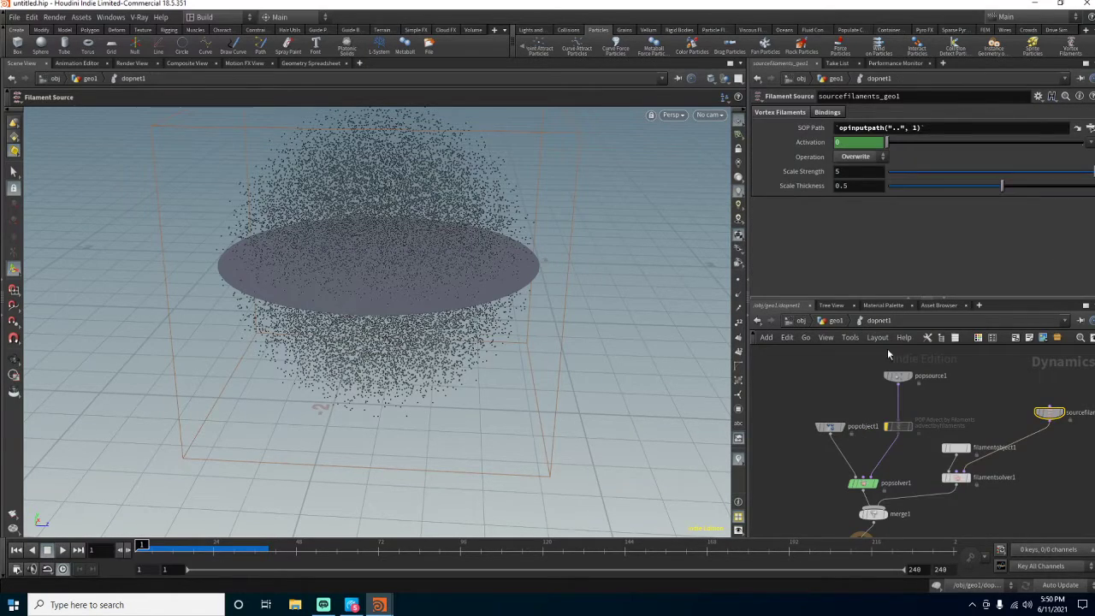
- Review the parameter groups of popsolver1 inside filamentsolver1, including update, collision behavior, bindings and substeps
double_click(956, 477)
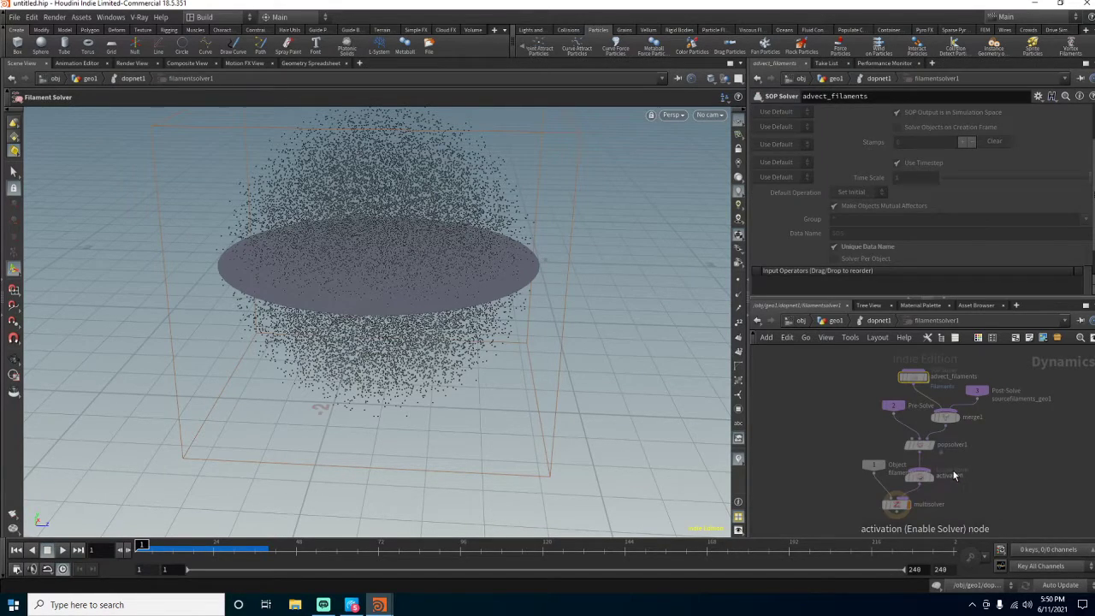
left_click(919, 447)
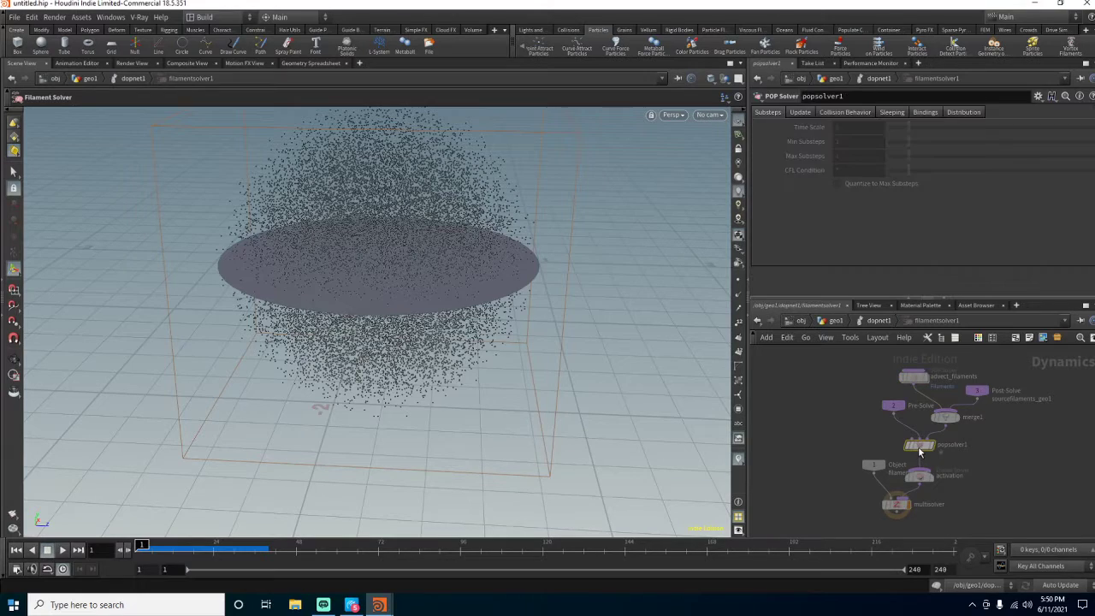
left_click(804, 116)
left_click(825, 118)
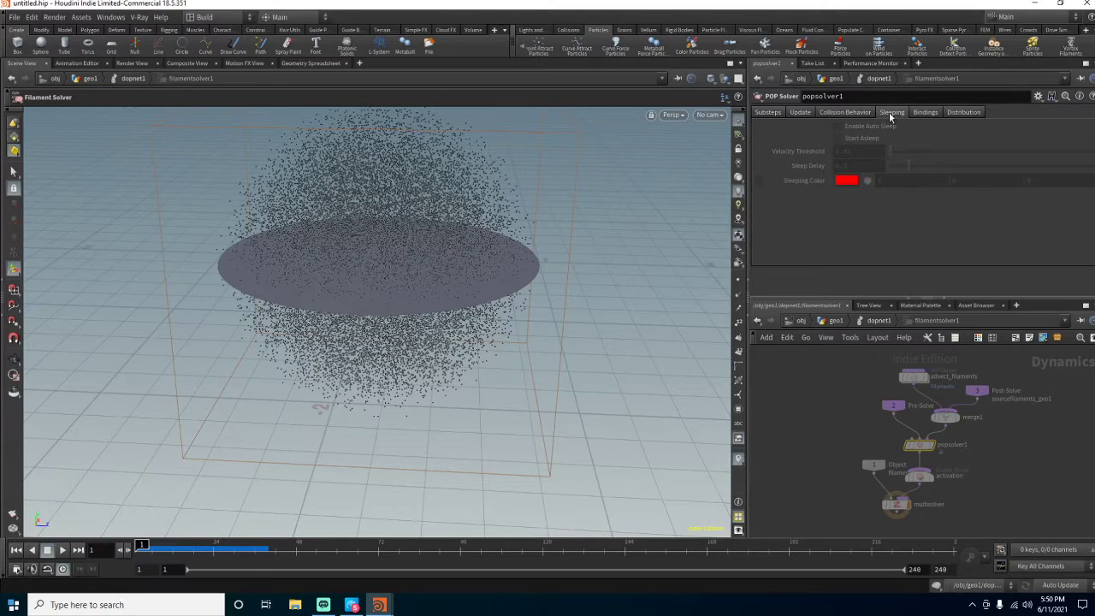
left_click(922, 117)
left_click(774, 113)
- Look through popsolver1's internal network and at the filament object input to multisolver inside filamentsolver1, then return to dopnet1
double_click(924, 441)
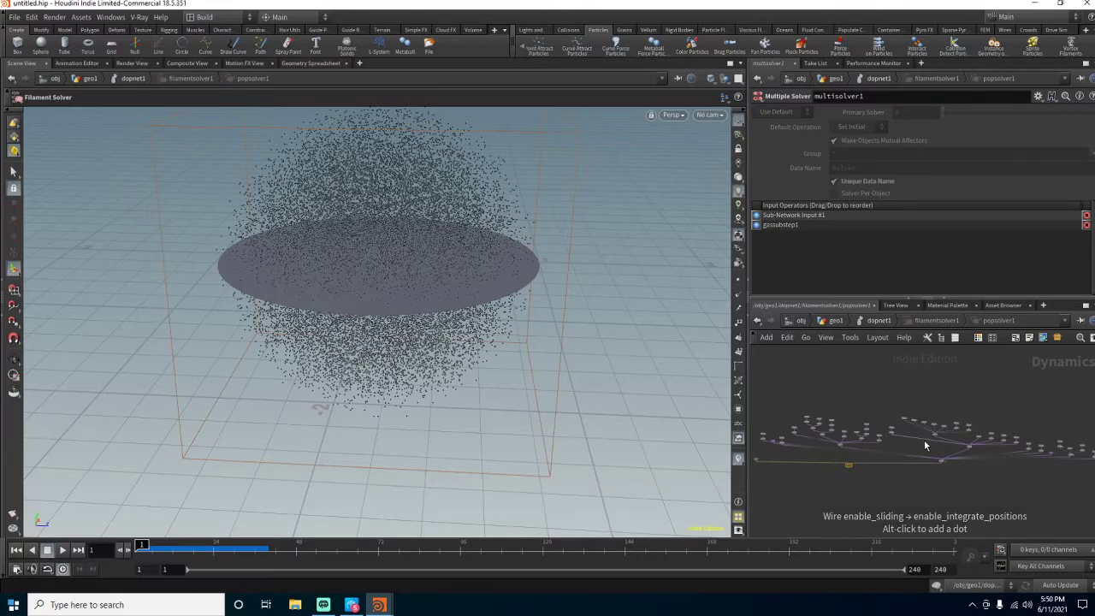
scroll(836, 452, "up", 4)
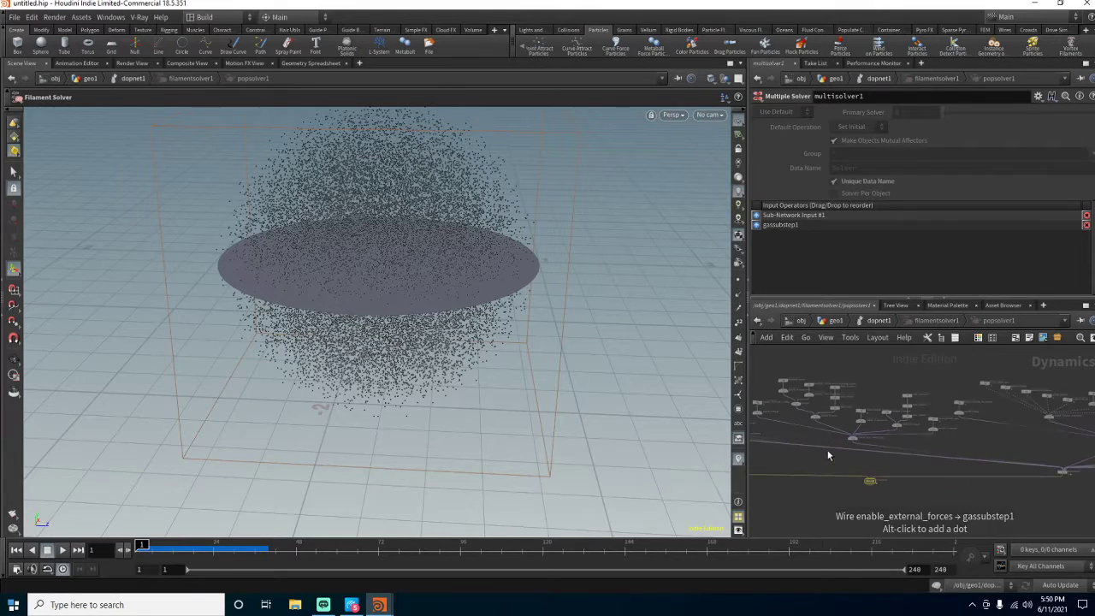
left_click(916, 321)
mouse_move(923, 451)
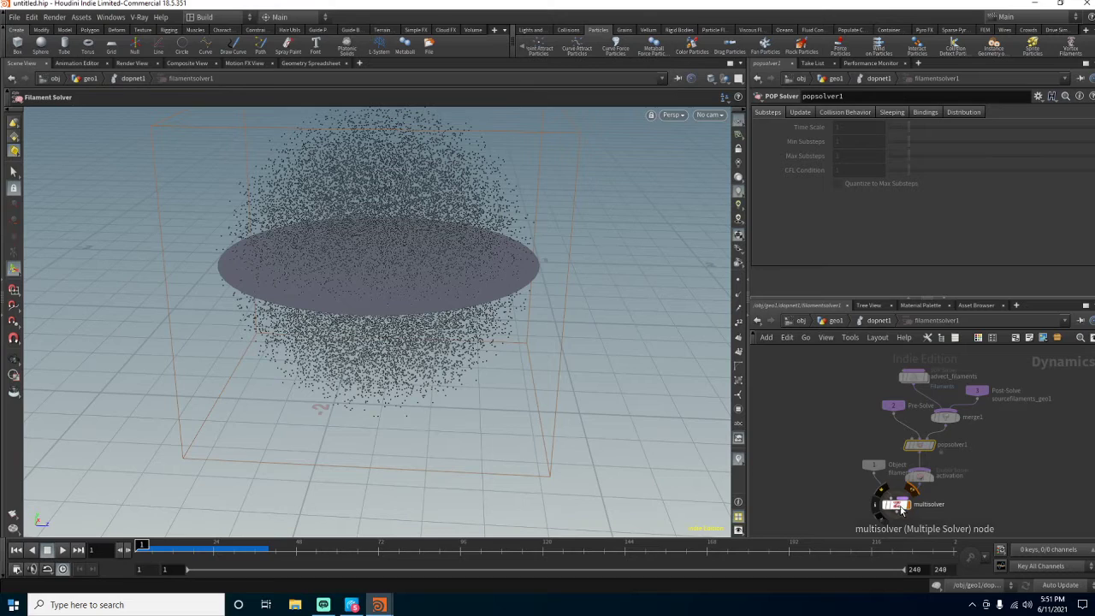
mouse_move(884, 471)
left_click_drag(884, 470, 842, 461)
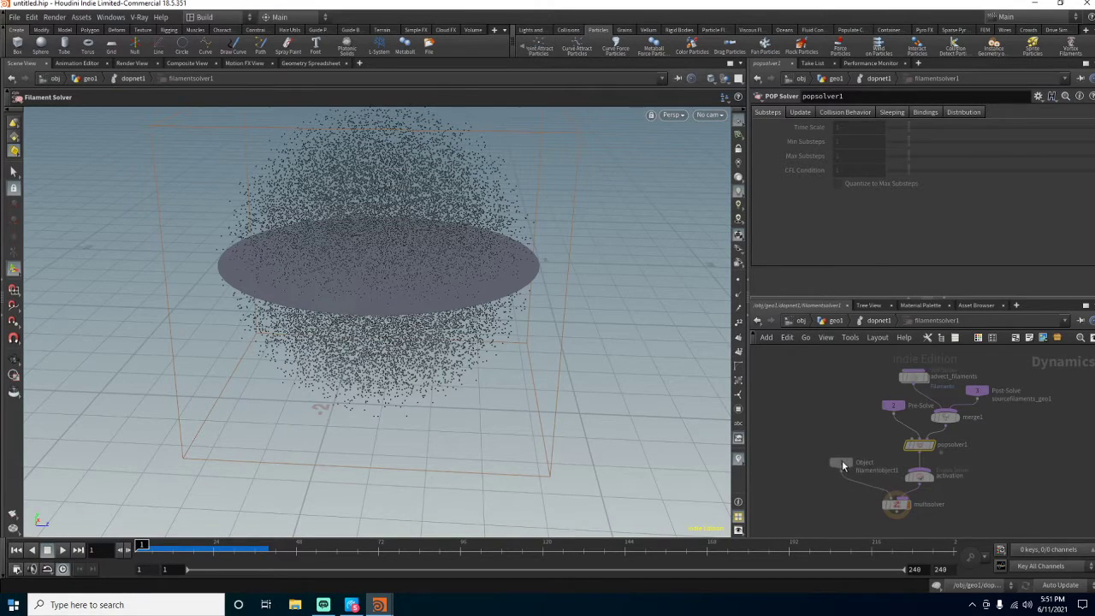
key("u")
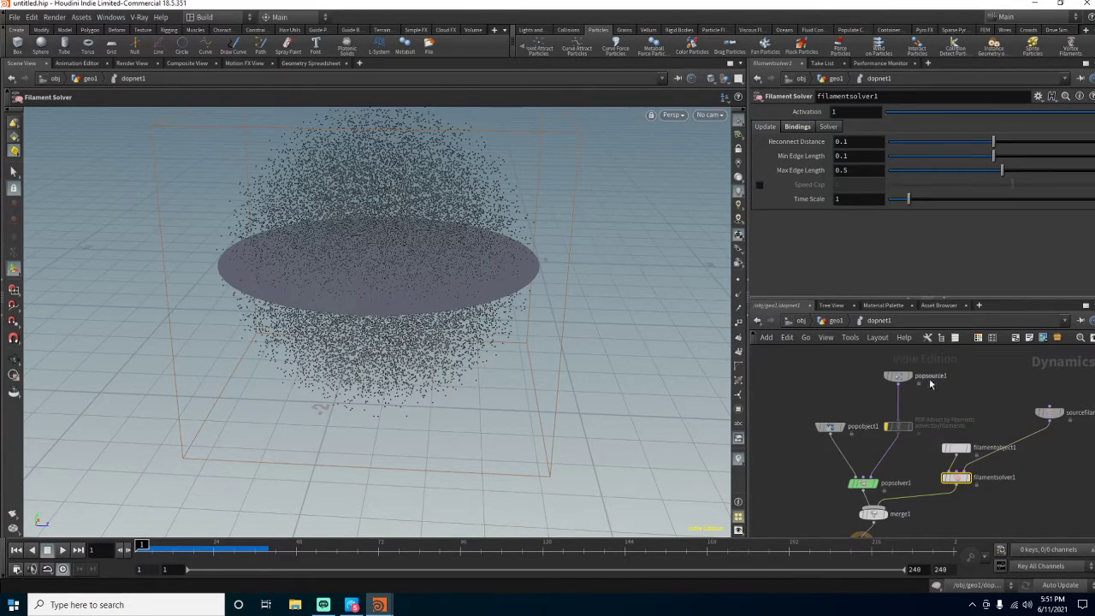
- Inspect the applydata node inside filamentobject1 and revisit sourcefilaments_geo1's internal network, then return to dopnet1
double_click(958, 451)
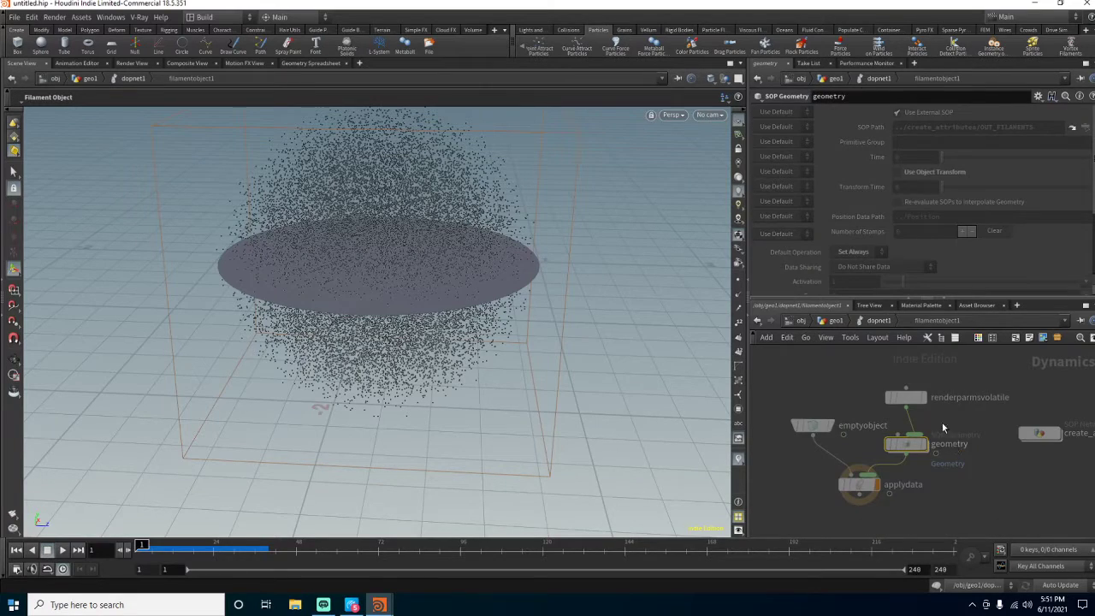
mouse_move(890, 399)
left_click(860, 486)
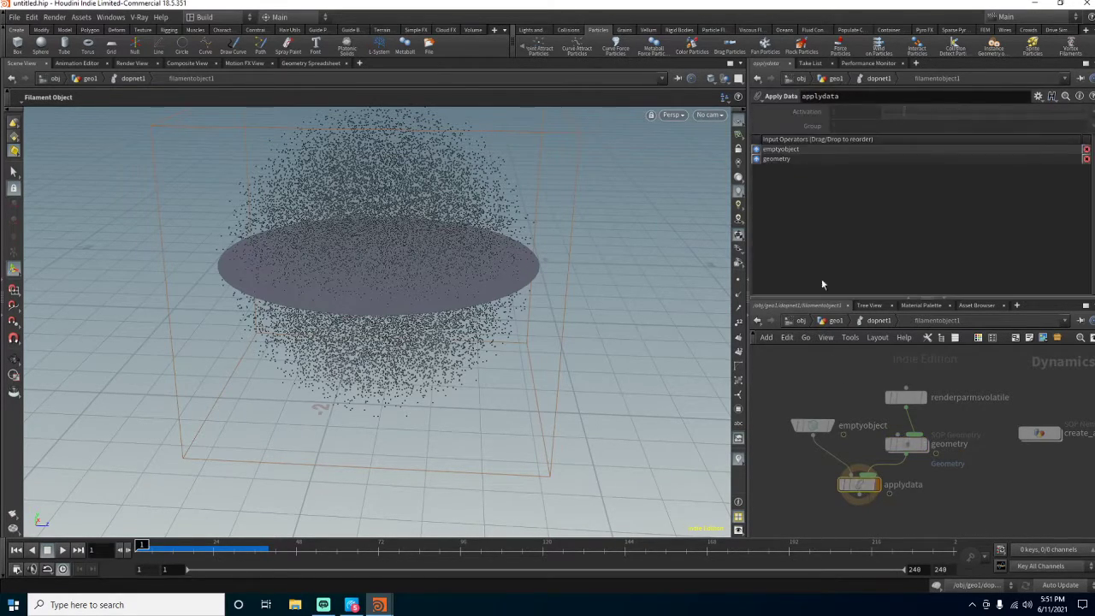
left_click(873, 320)
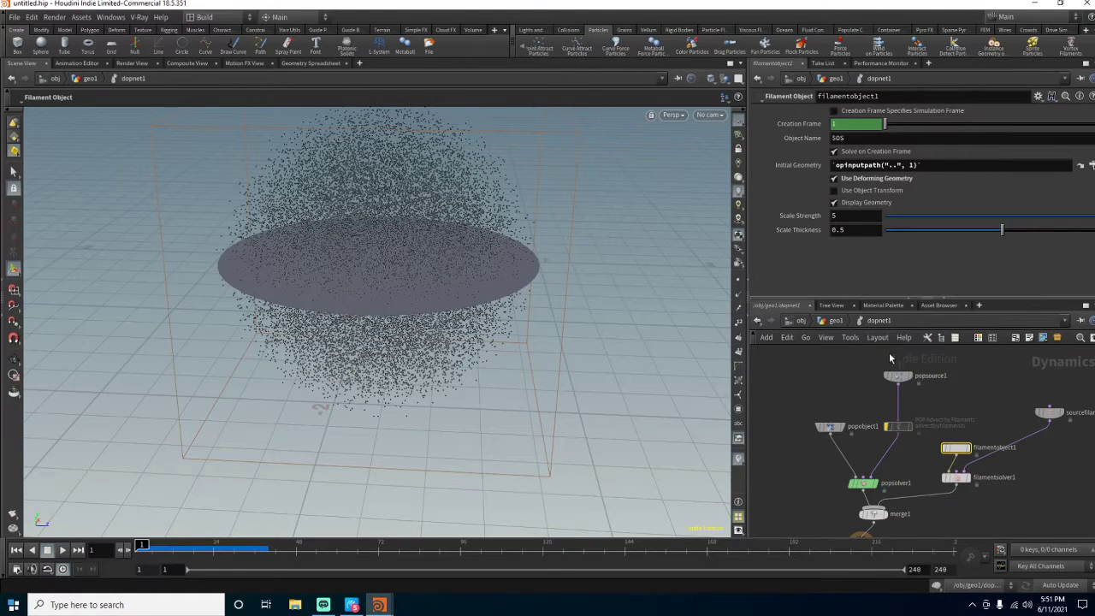
double_click(1050, 415)
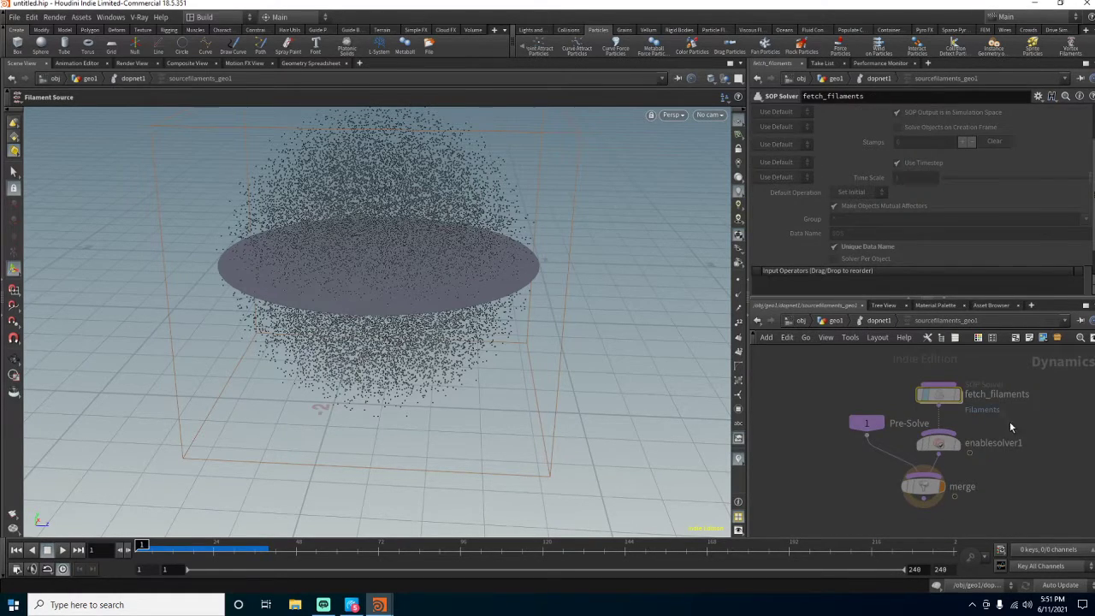
left_click(877, 320)
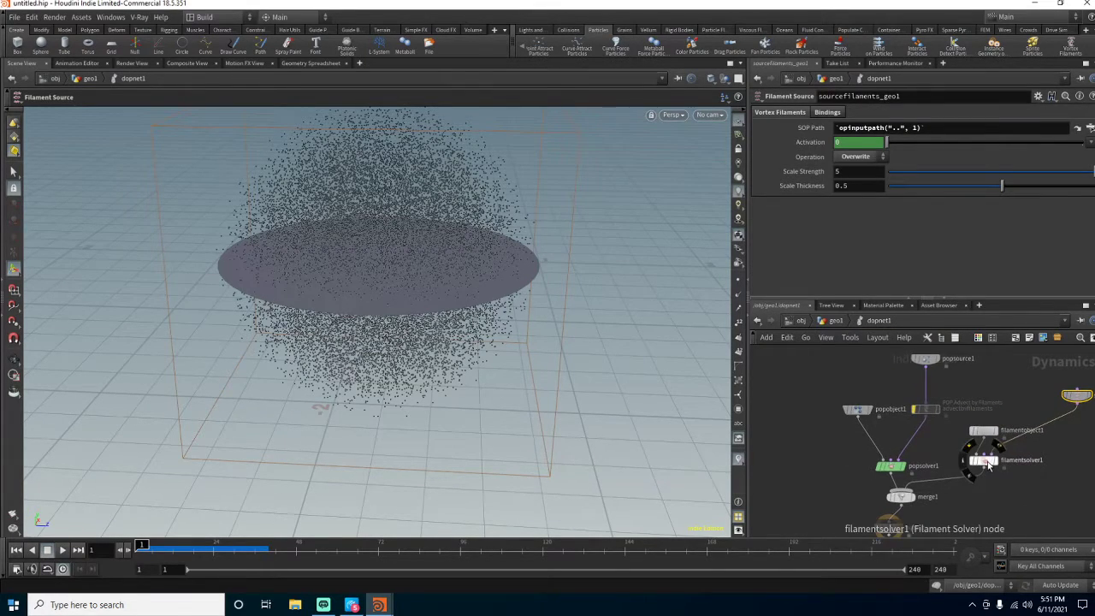
- Examine the Filament Advect node and its available actions inside filamentsolver1's advect_filaments, then return to dopnet1
double_click(985, 459)
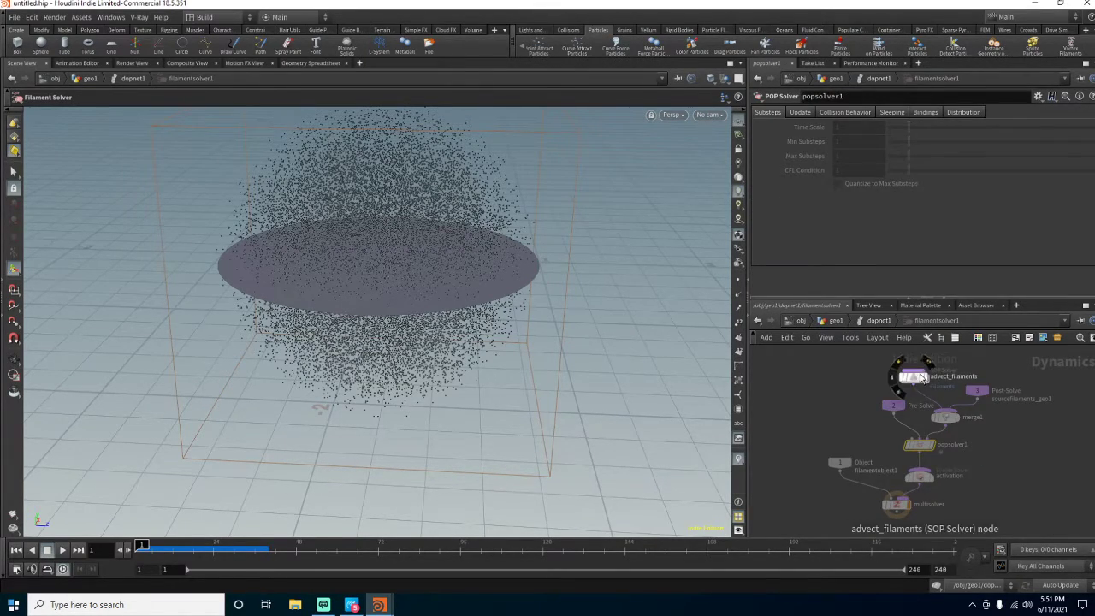
left_click(917, 376)
double_click(917, 377)
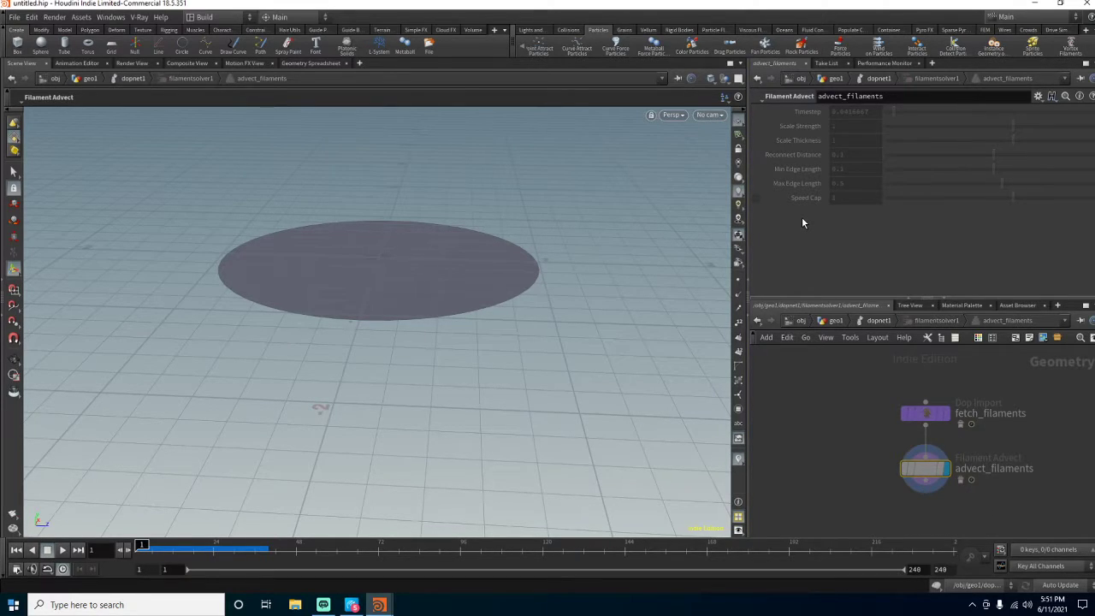
right_click(930, 472)
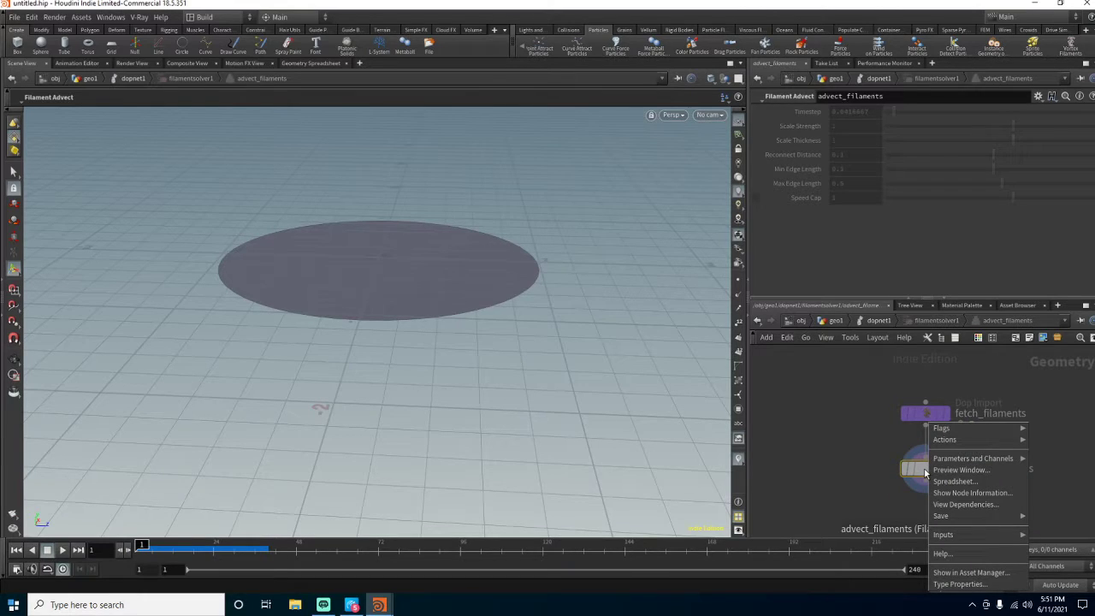
left_click(925, 473)
left_click(925, 473)
left_click(925, 473)
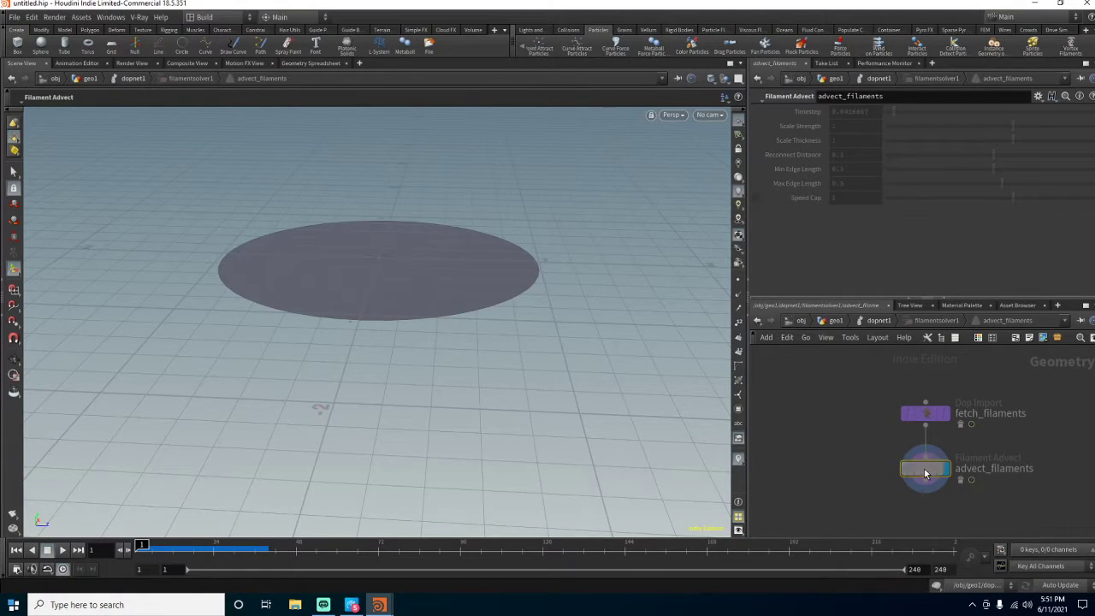
left_click(925, 473)
right_click(925, 473)
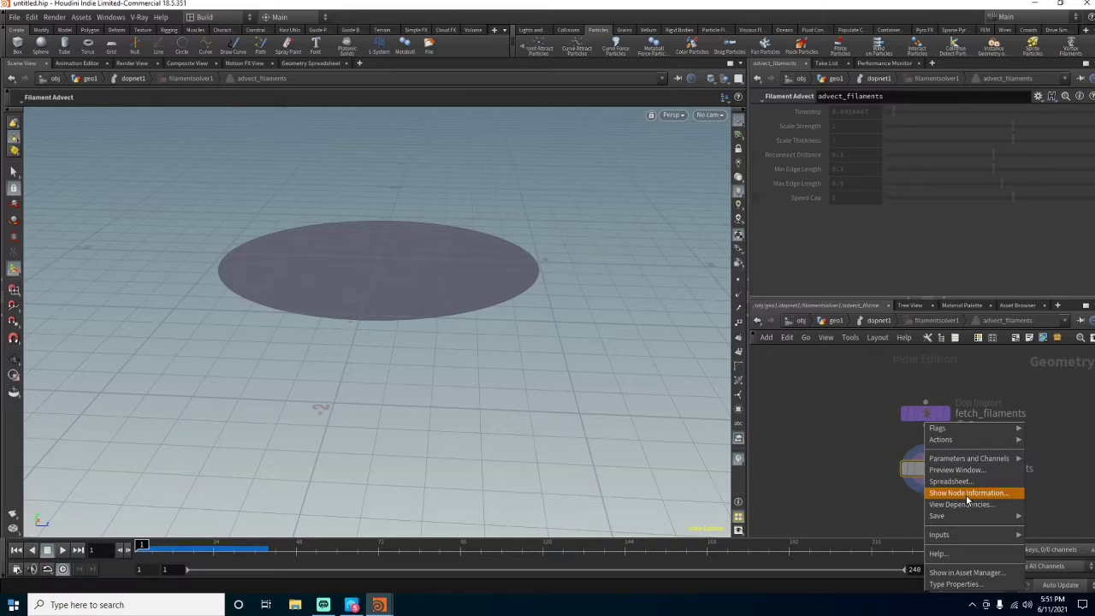
left_click(862, 470)
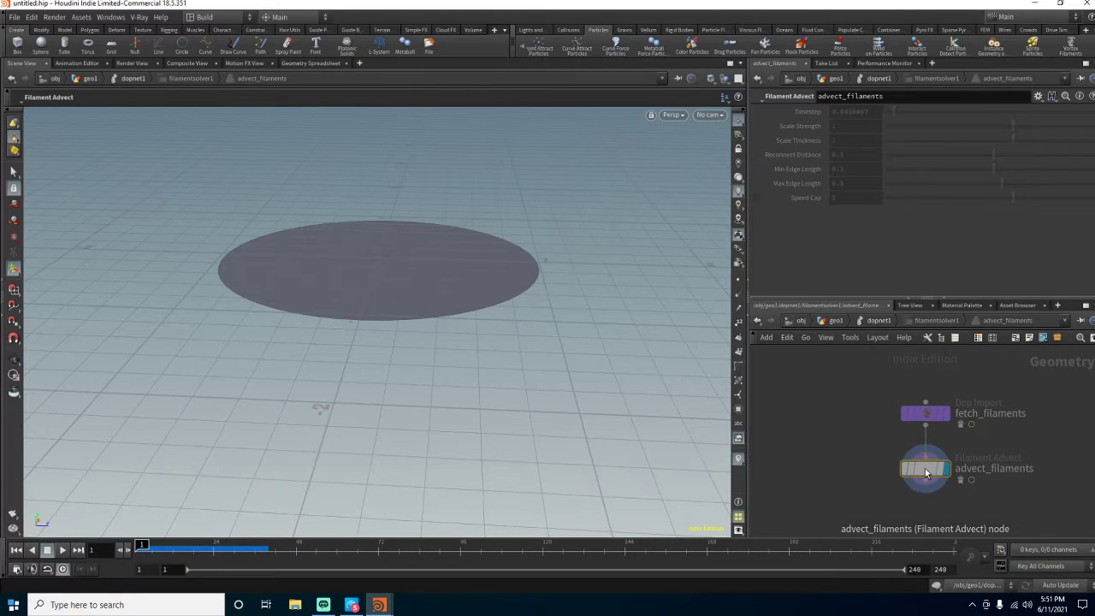
left_click(876, 321)
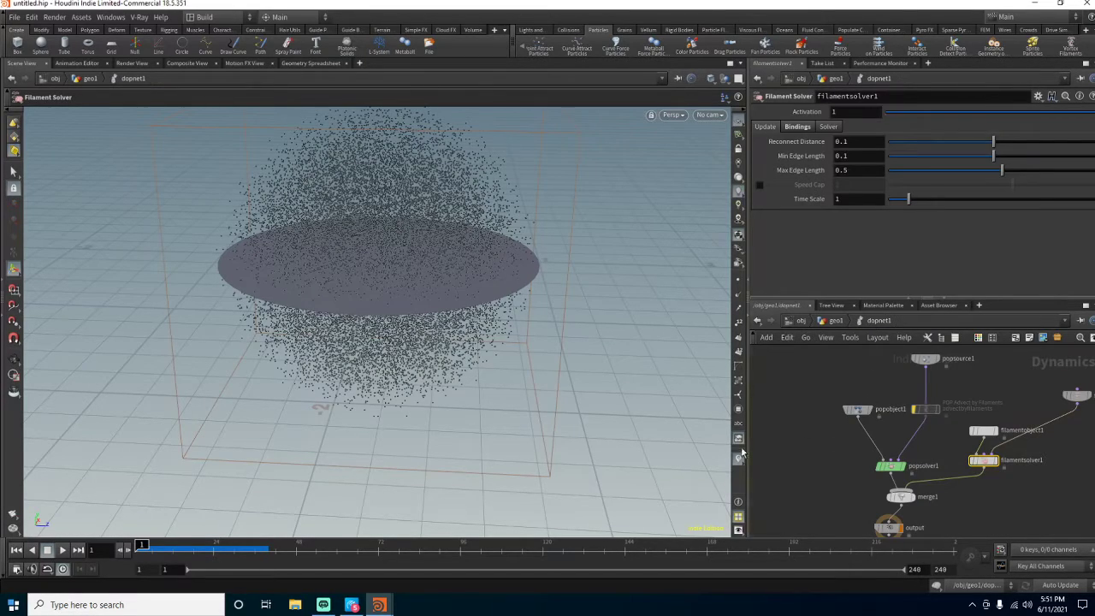
- Delete filamentobject1, wire filamentsolver1 into popsolver1's middle input, and place it above popsolver1 with sourcefilaments_geo1 directly over it
middle_click_drag(805, 470, 806, 433)
middle_click_drag(954, 460, 933, 504)
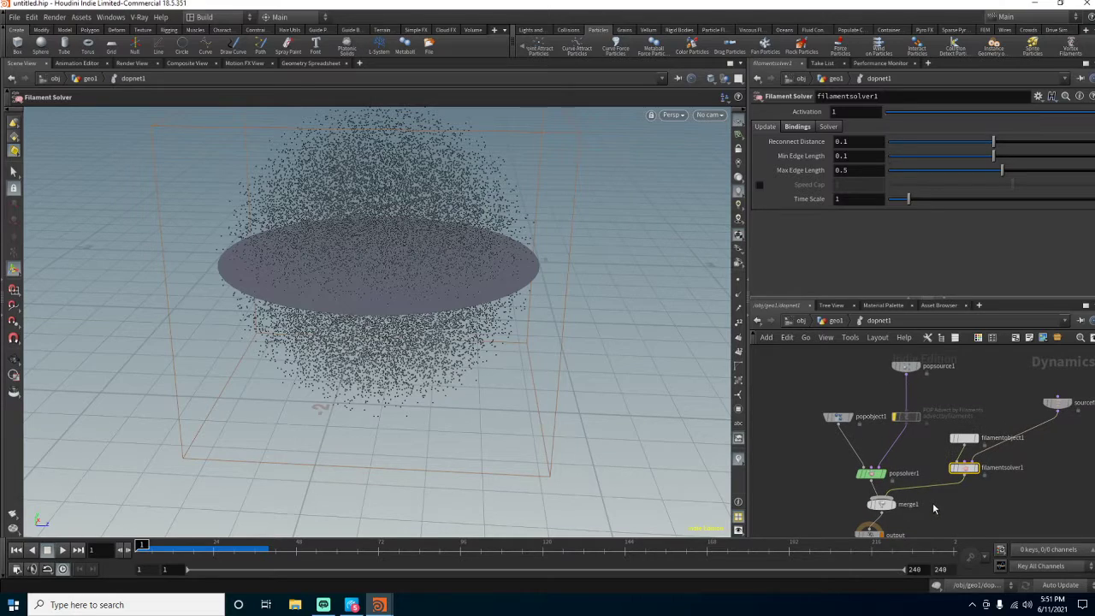
left_click(965, 437)
key("Delete")
left_click_drag(902, 490, 871, 467)
left_click_drag(968, 470, 866, 405, "ctrl")
middle_click_drag(971, 395, 987, 451)
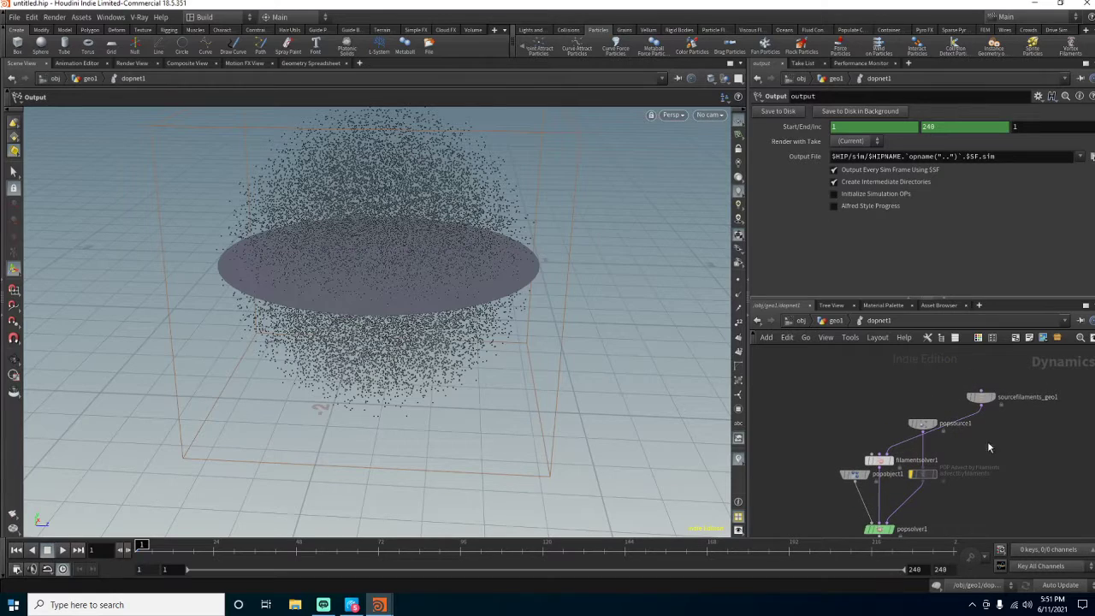
left_click_drag(983, 400, 882, 425)
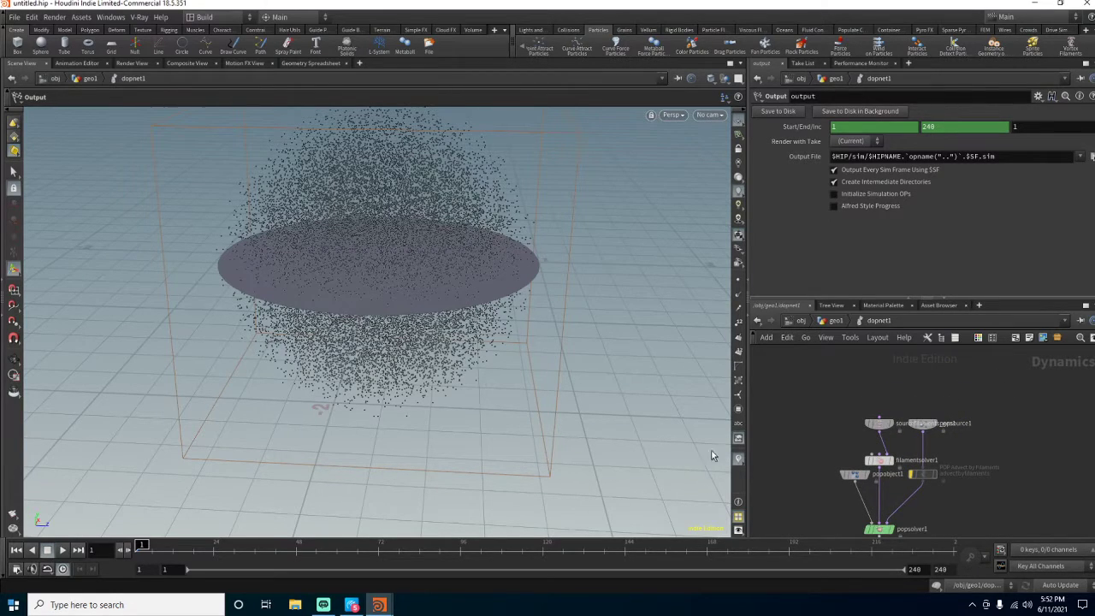
- Play the rewired simulation with advectbyfilaments bypassed, then rewind to frame 1
left_click(60, 552)
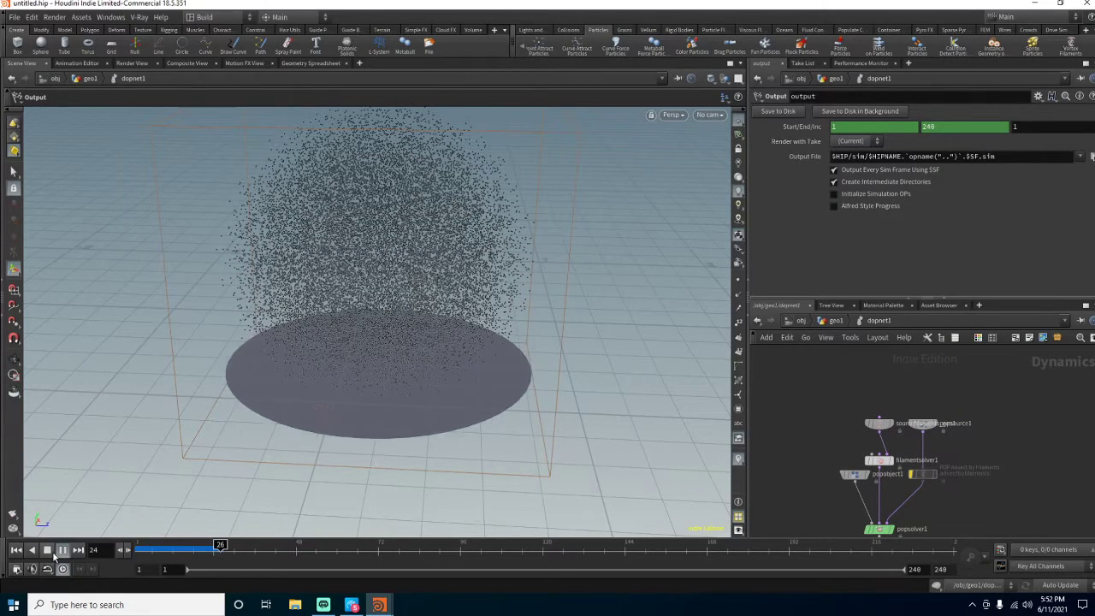
left_click(48, 552)
left_click(16, 550)
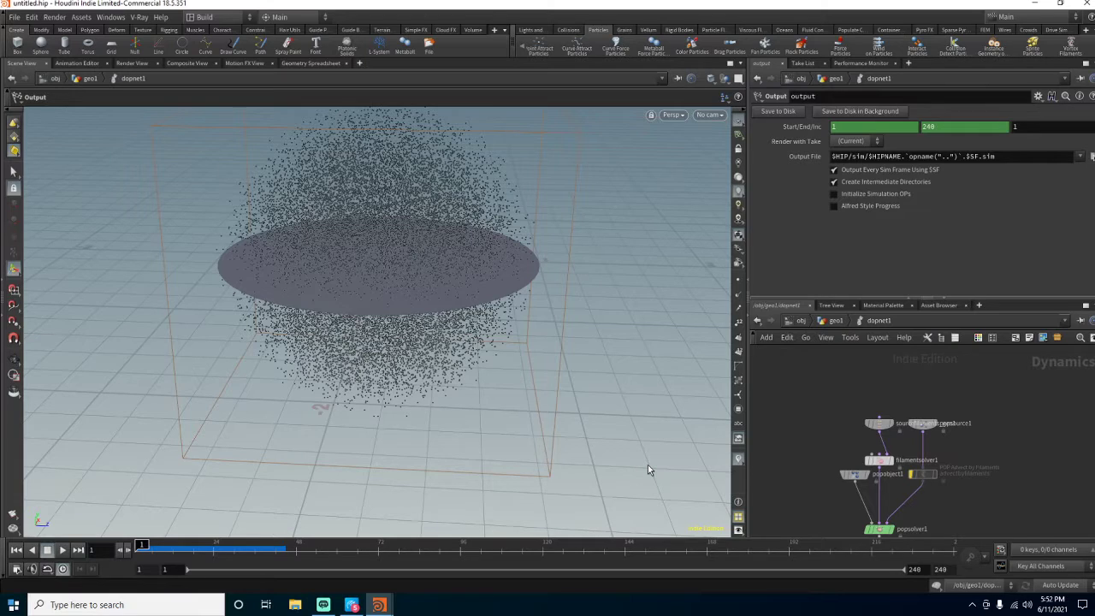
- Re-enable the bypassed advectbyfilaments node and replay the simulation from frame 1, then rewind
mouse_move(917, 468)
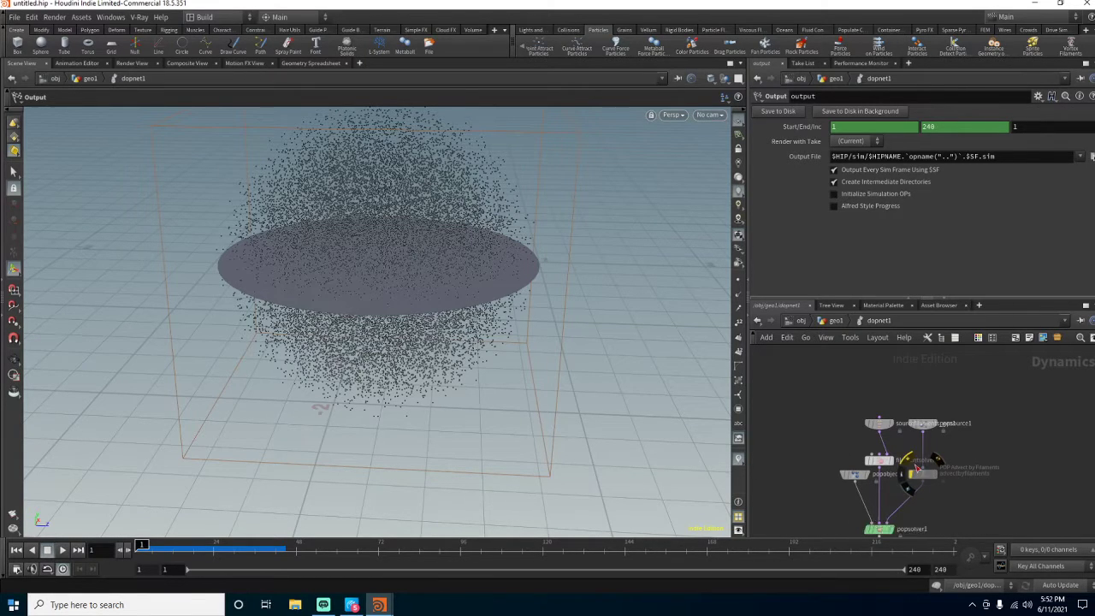
left_click(62, 550)
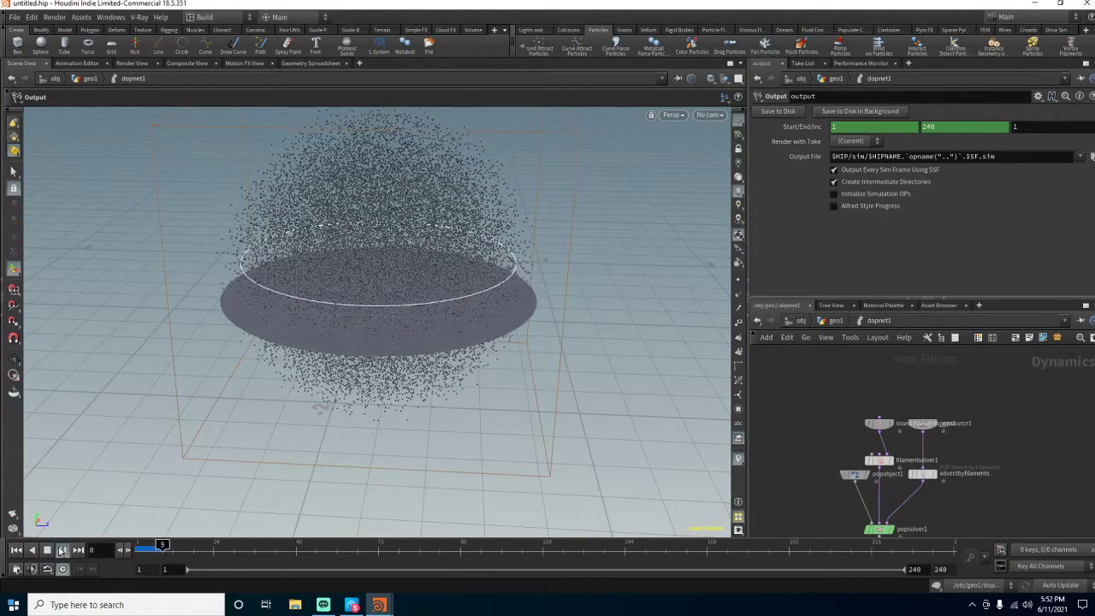
left_click(47, 550)
left_click(17, 551)
left_click(61, 551)
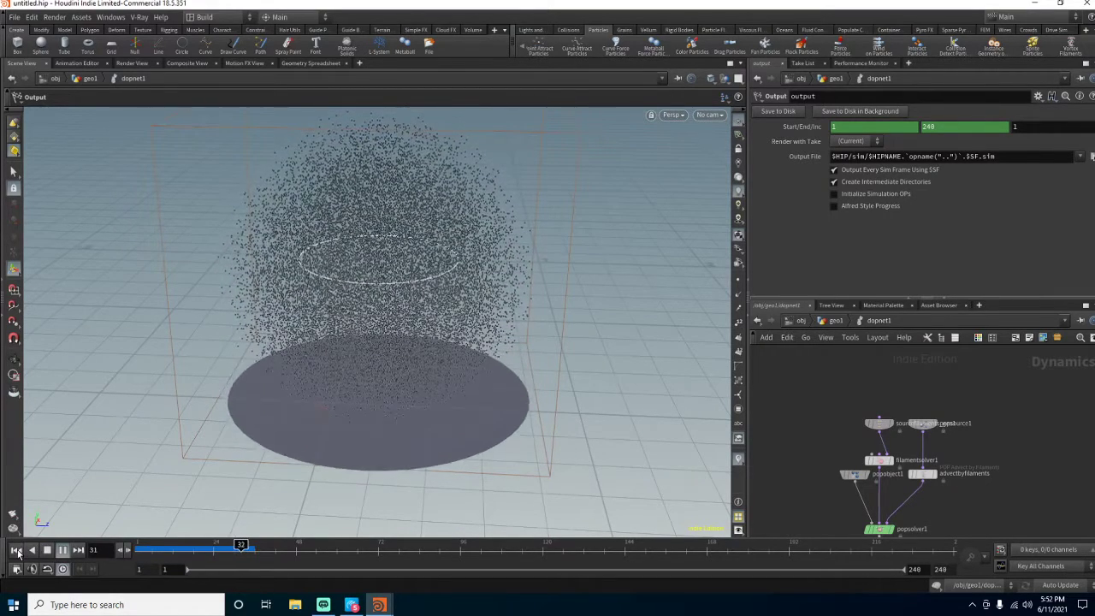
left_click(16, 551)
- Insert sourcefilaments_geo1 into the wire between popsource1 and advectbyfilaments, play the simulation, and rewind to frame 1
mouse_move(887, 454)
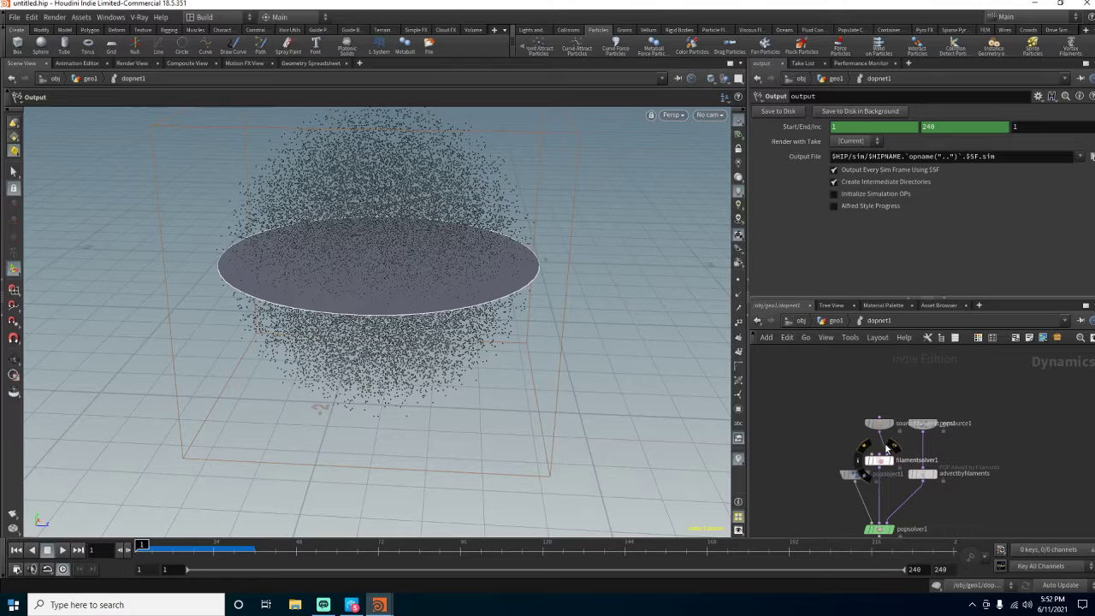
left_click(884, 426)
left_click_drag(887, 431, 923, 453)
left_click(62, 551)
left_click(47, 550)
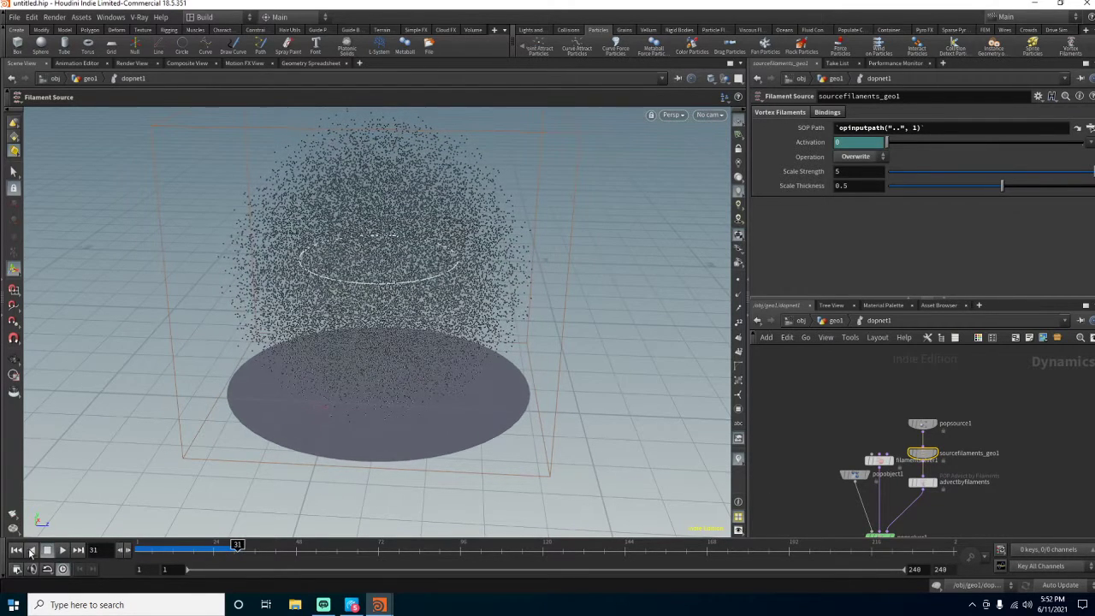
left_click(16, 550)
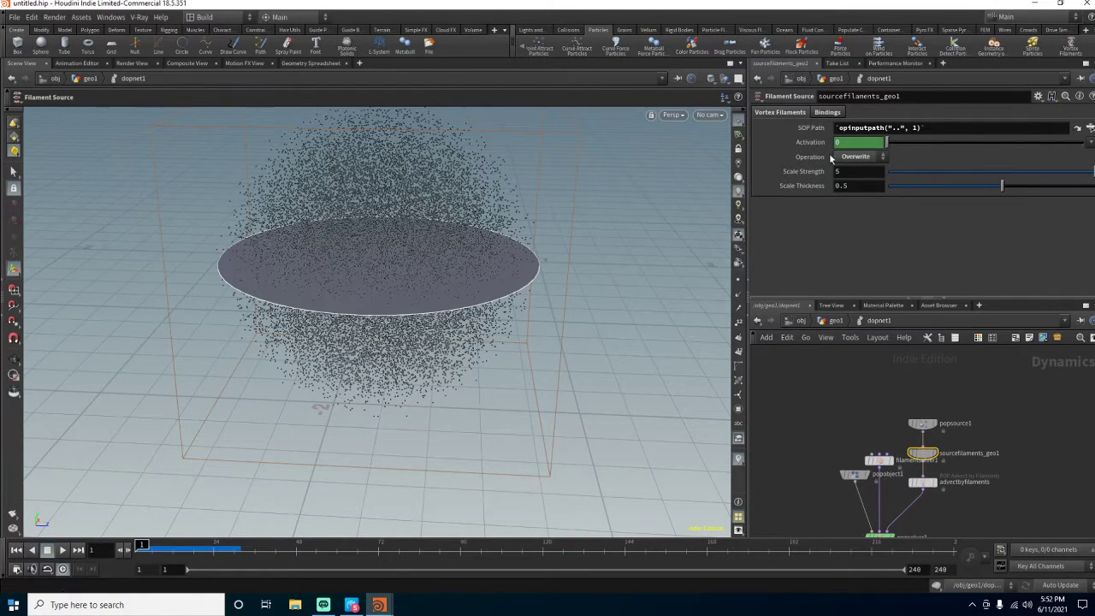
- Play the simulation at the geo1 level, rewind it, and go back inside dopnet1
left_click(835, 321)
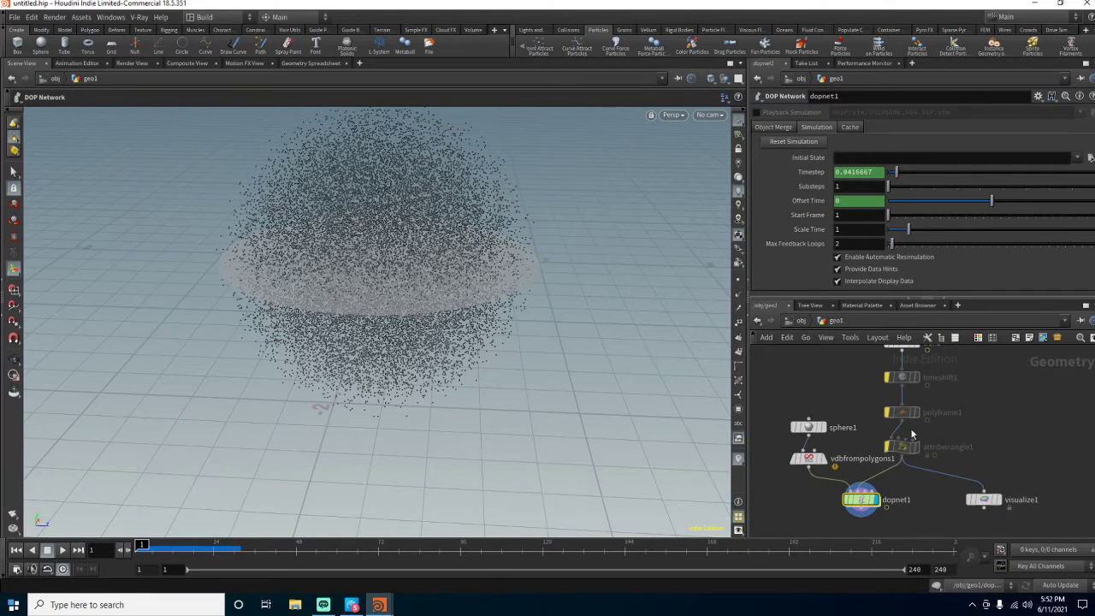
left_click(62, 550)
left_click(46, 553)
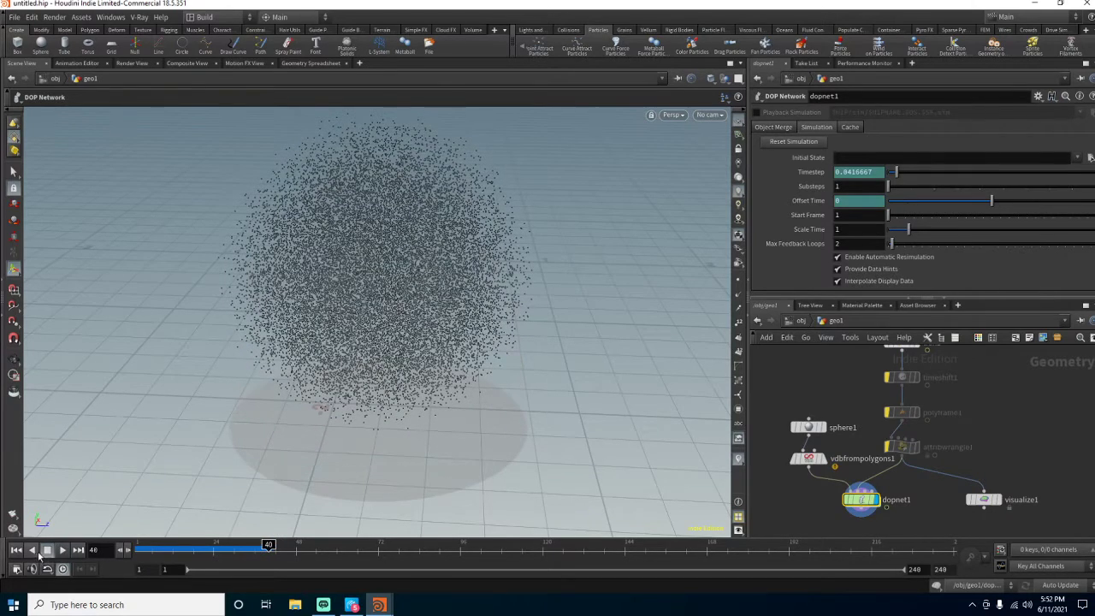
left_click(18, 552)
double_click(865, 499)
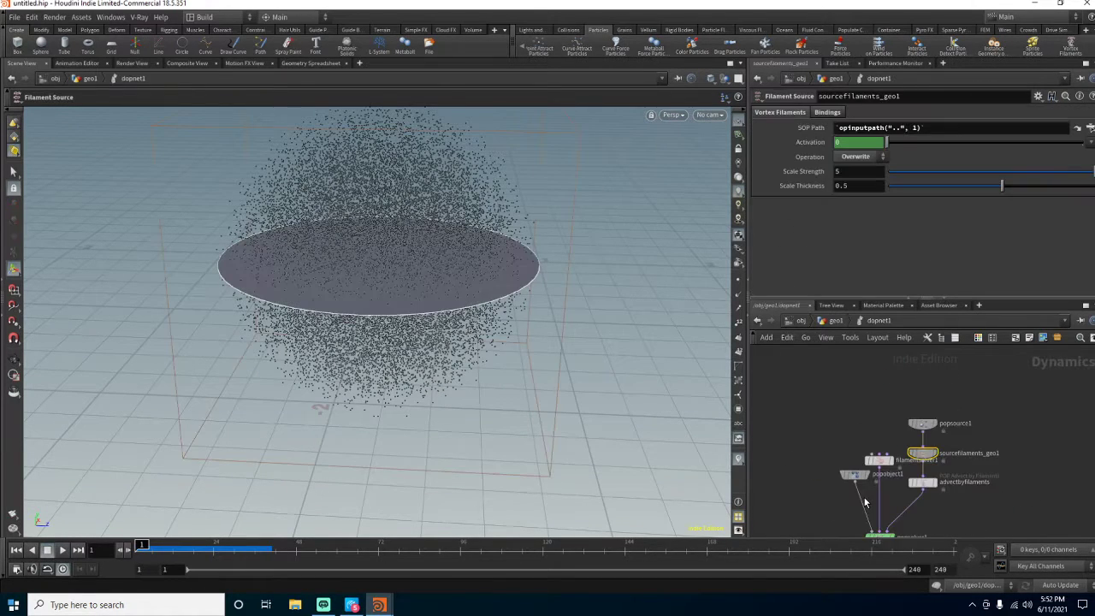
- Move popobject1 away from the filament nodes, show popsolver1's parameters, and return to geo1
left_click_drag(849, 480, 796, 502)
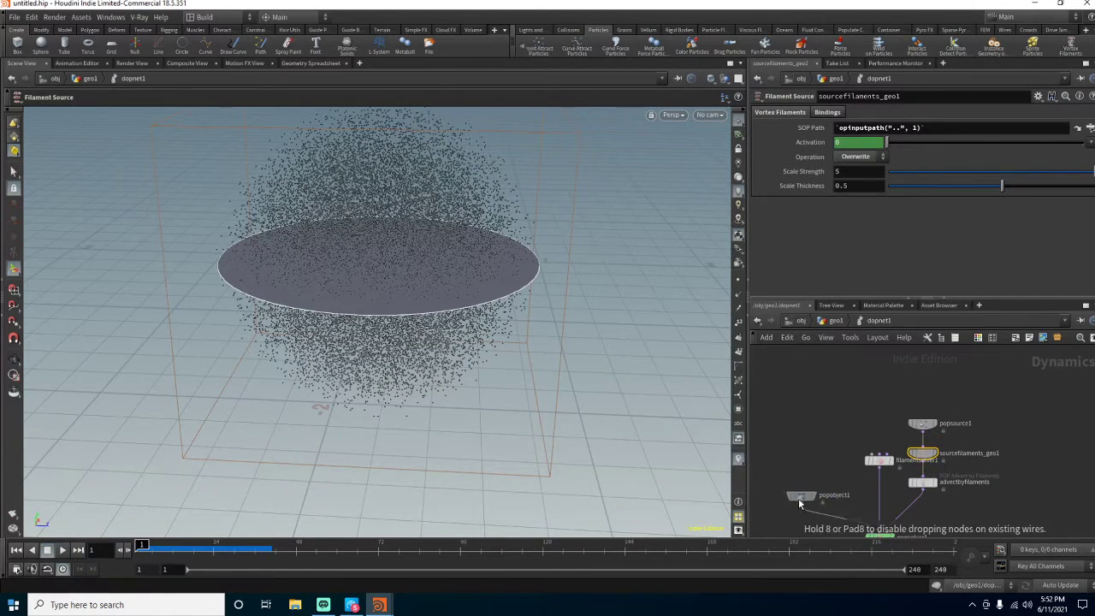
middle_click_drag(848, 492, 848, 448)
left_click(880, 495)
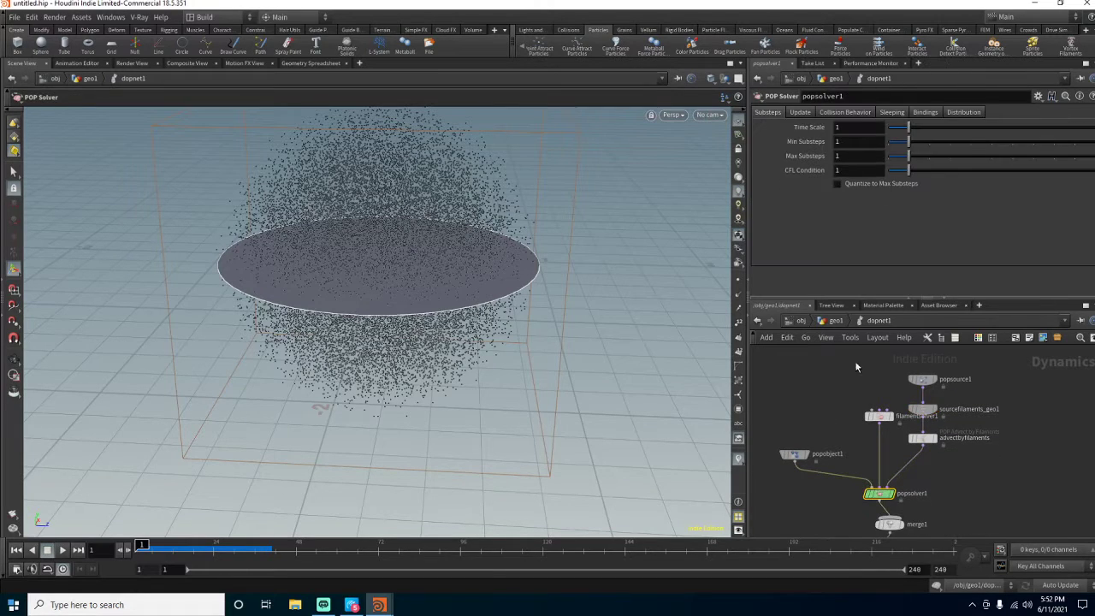
left_click(842, 320)
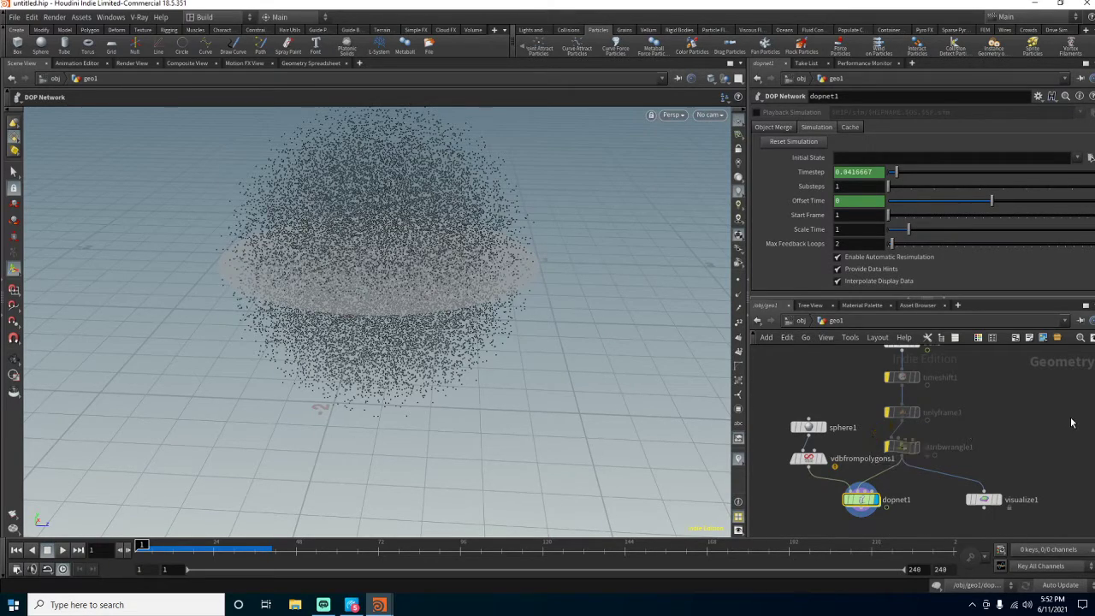
- Delete transform1 and trail1 from the circle branch and move circle1 down into the gap
middle_click_drag(1071, 422, 1070, 455)
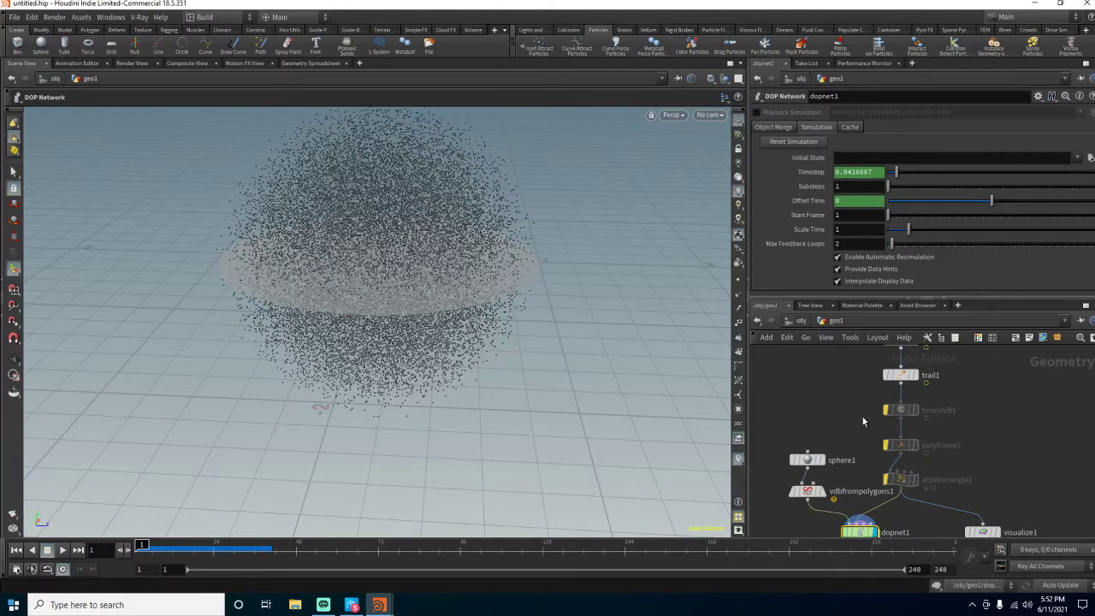
middle_click_drag(859, 407, 871, 461)
left_click(918, 437)
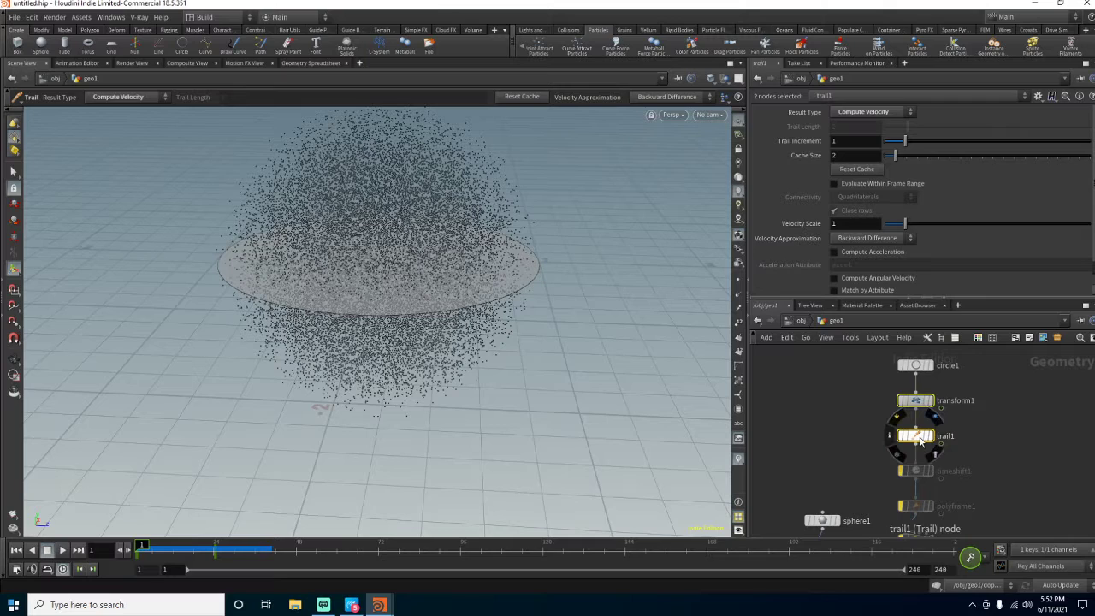
key("Delete")
left_click_drag(918, 366, 919, 432)
middle_click_drag(827, 467, 832, 418)
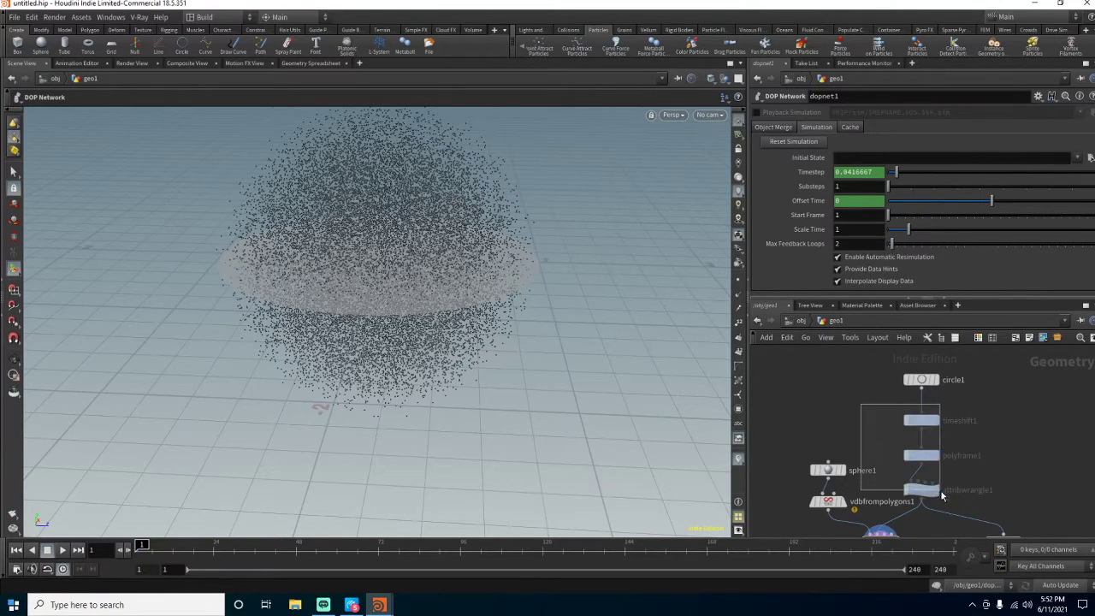
- Delete timeshift1, polyframe1 and attribwrangle1 so that circle1 feeds dopnet1 directly
left_click(913, 421)
key("Delete")
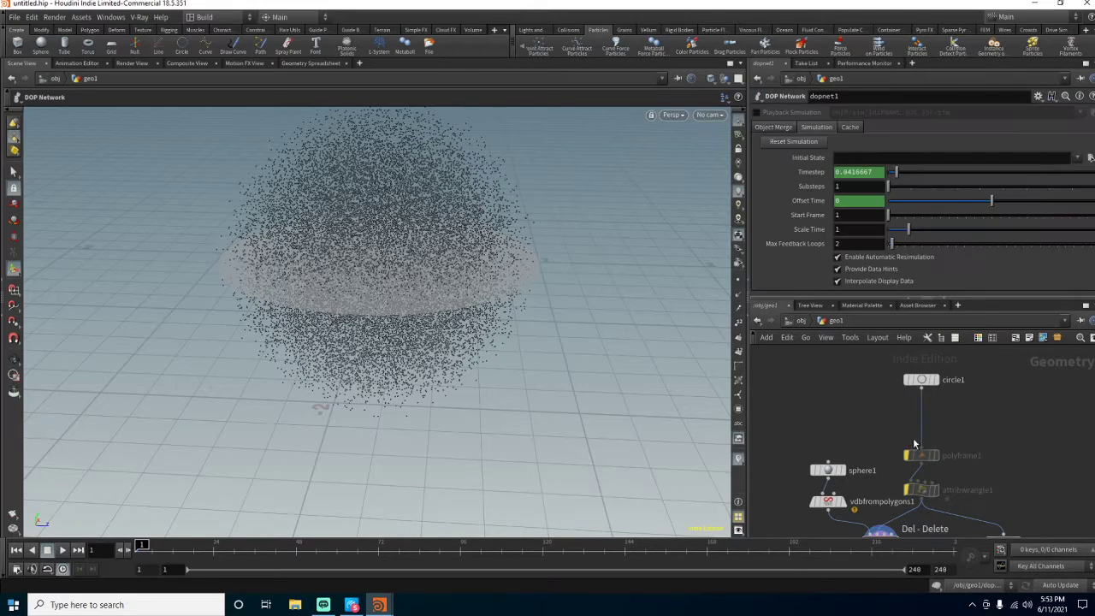
left_click_drag(926, 459, 925, 421)
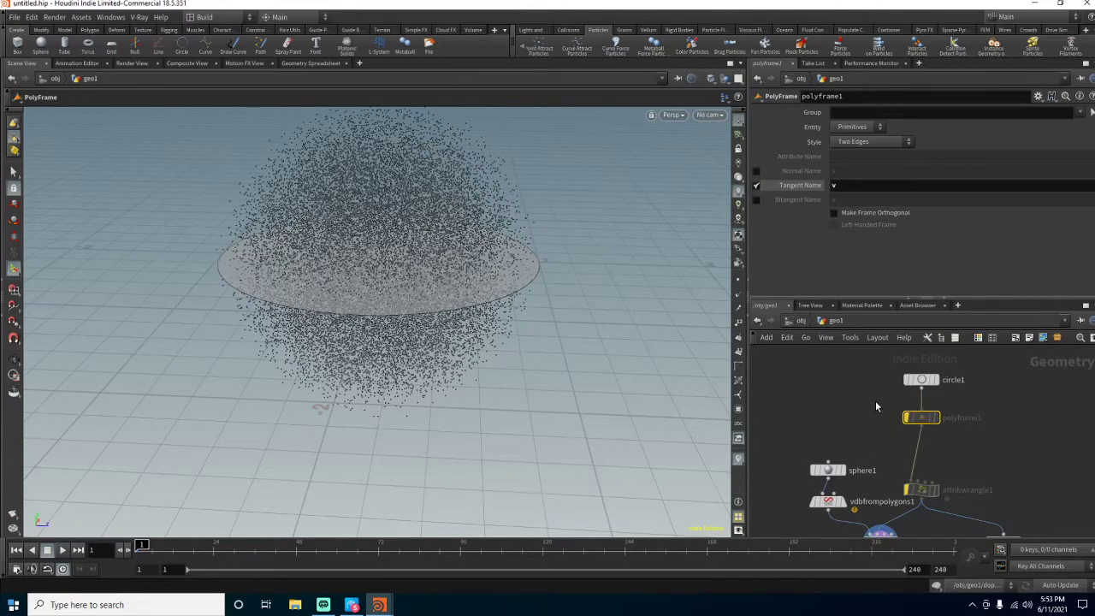
key("Delete")
left_click(923, 491)
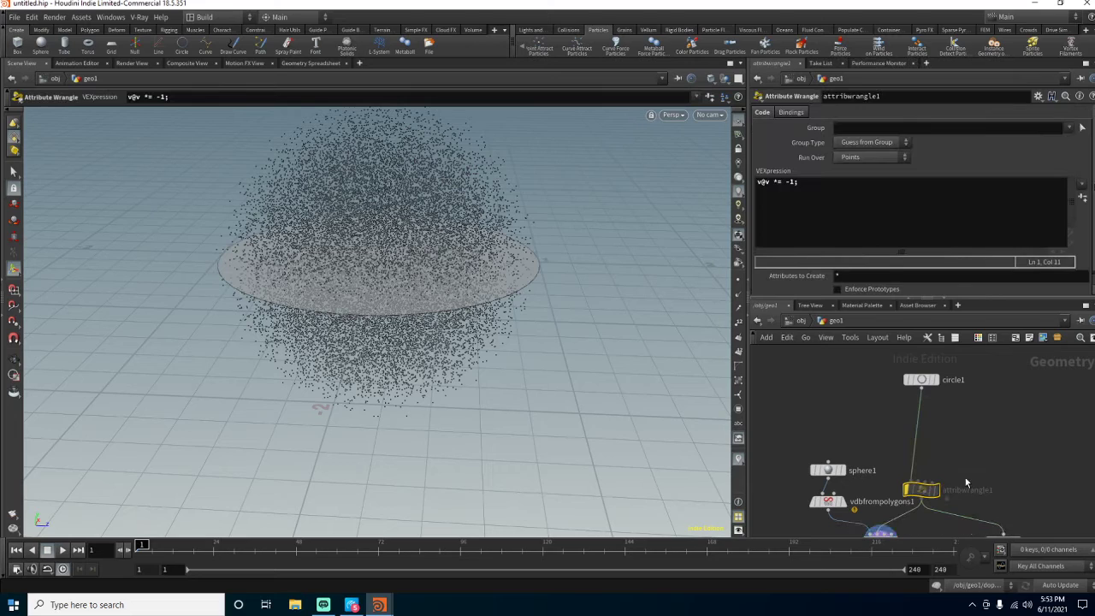
key("Delete")
mouse_move(938, 461)
middle_mouse_down()
mouse_move(929, 442)
mouse_move(928, 458)
middle_mouse_up()
- Delete the visualize1 node and move circle1 closer to dopnet1
key("Tab")
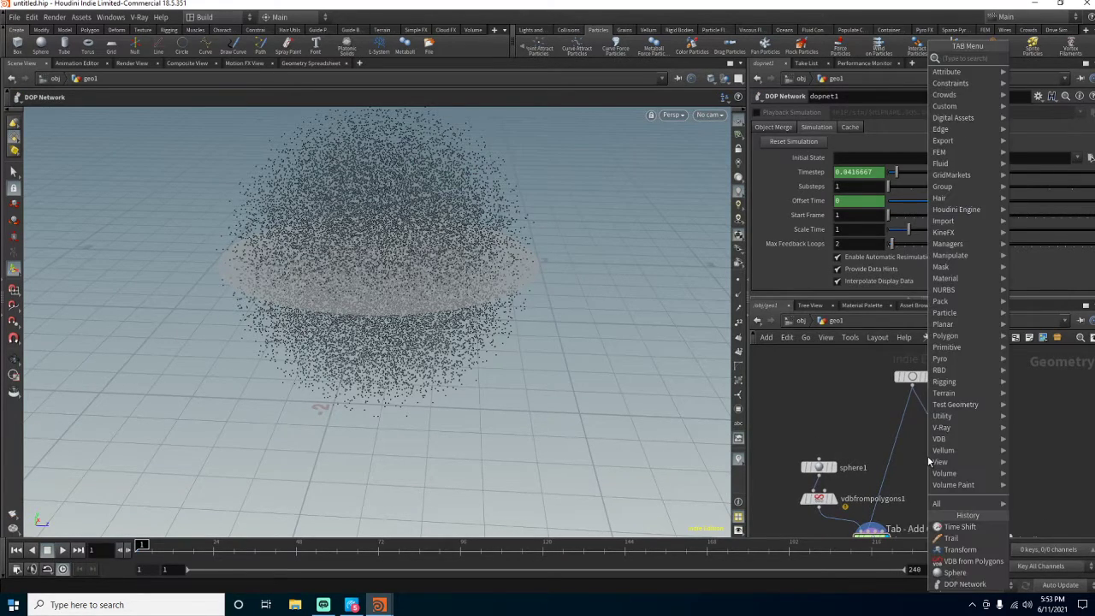
key("Escape")
middle_click_drag(1014, 462, 997, 422)
left_click_drag(1059, 482, 956, 522)
key("Delete")
middle_click_drag(944, 463, 964, 508)
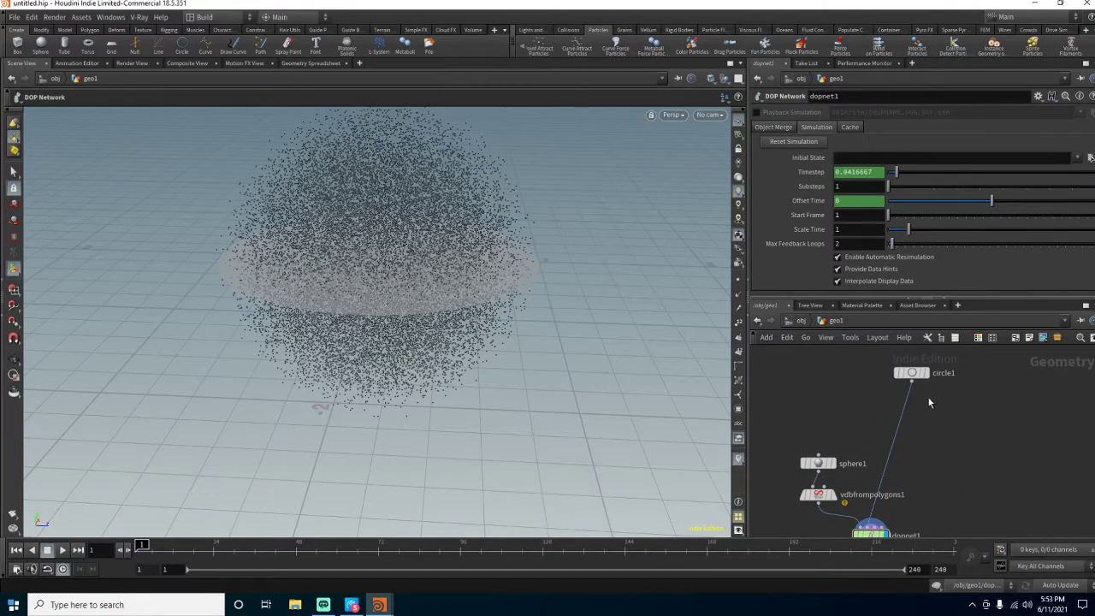
left_click_drag(912, 374, 923, 435)
middle_click_drag(967, 478, 971, 458)
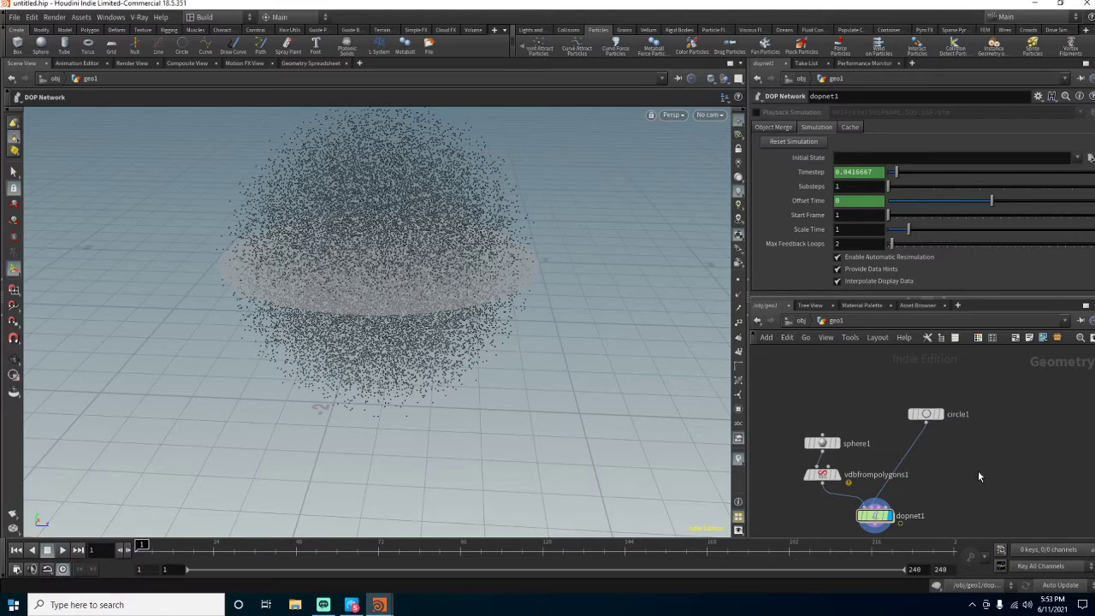
- Insert an Attribute Wrangle between circle1 and dopnet1 and start editing its VEXpression
key("Tab")
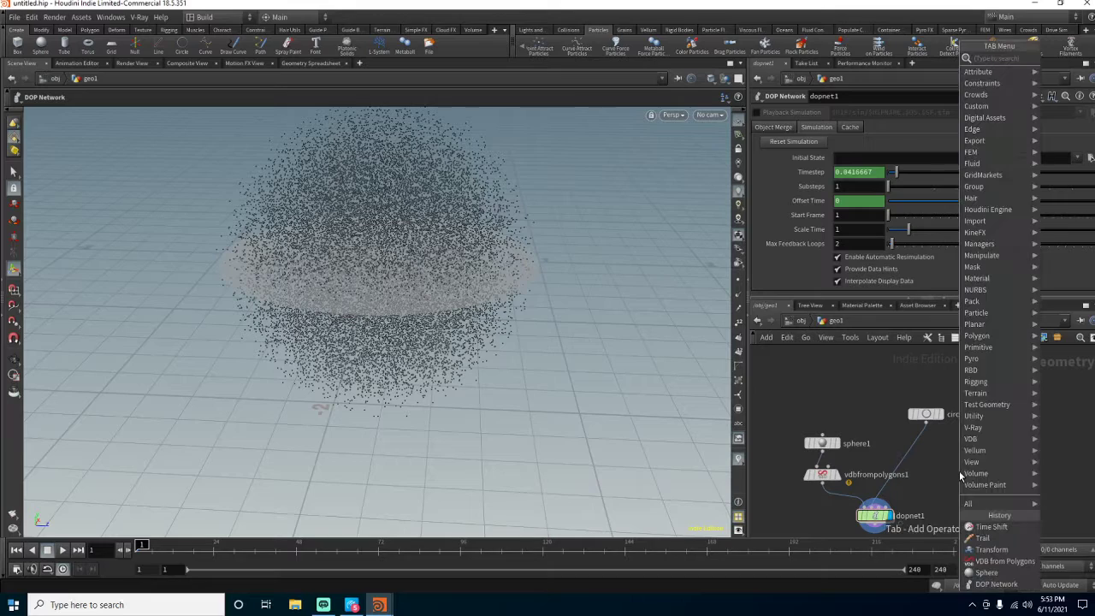
type("aw")
key("Return")
left_click(960, 475)
left_click_drag(960, 475, 929, 452)
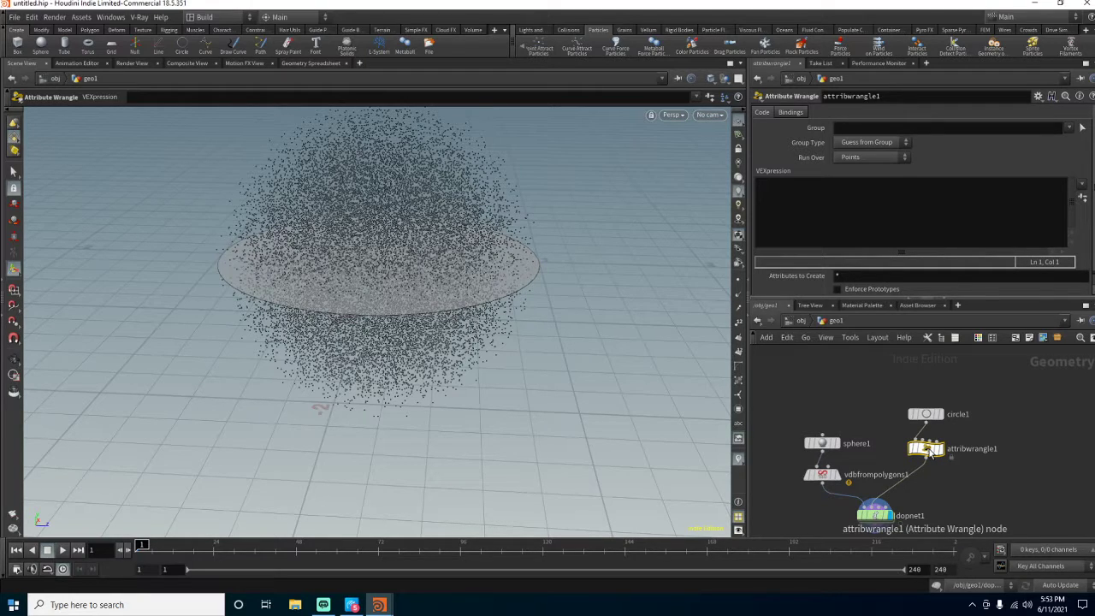
left_click(945, 212)
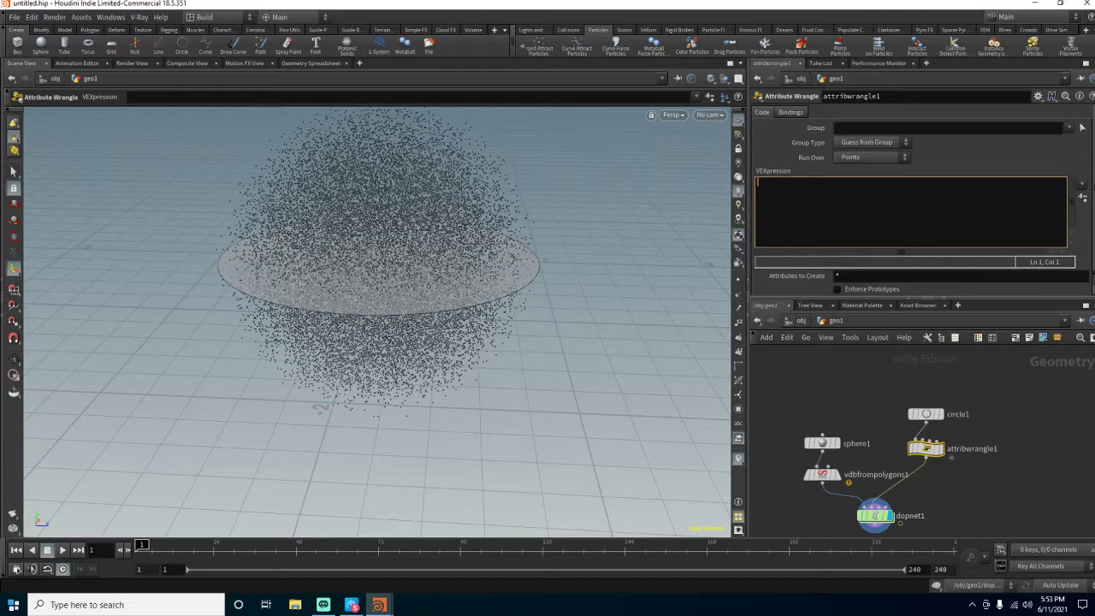
type("vector4")
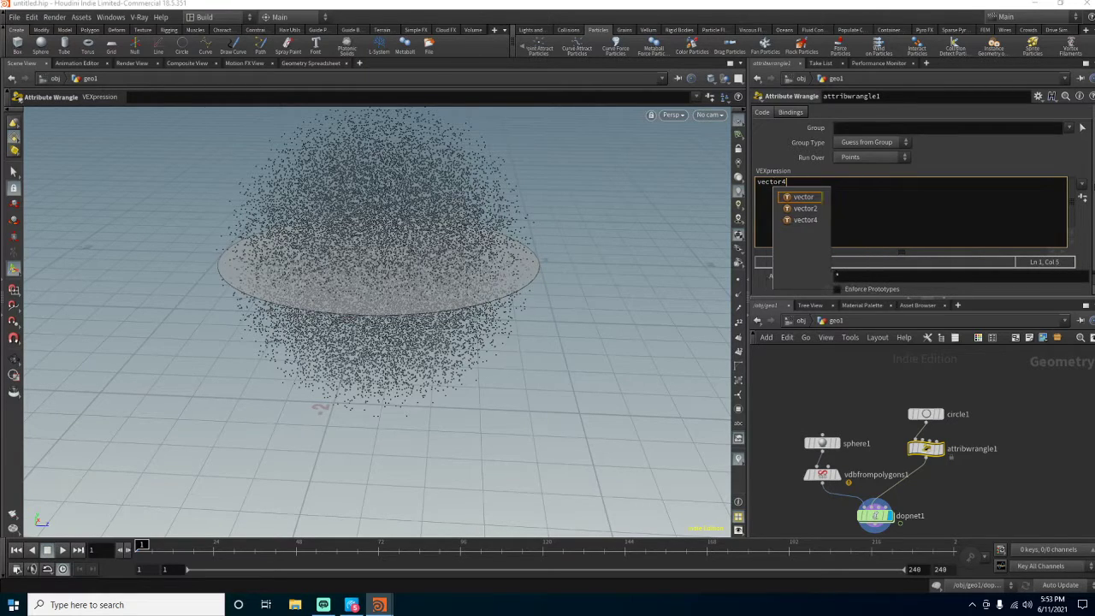
key("BackSpace")
key("BackSpace")
key("BackSpace")
key("BackSpace")
key("BackSpace")
key("BackSpace")
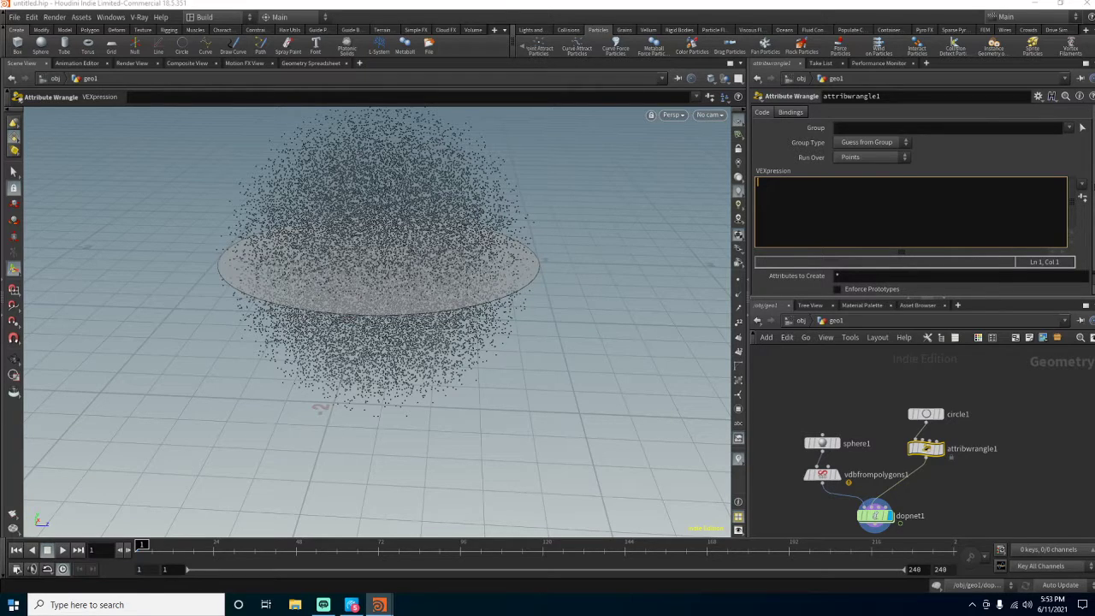
- Write the first VEX line of attribwrangle1 as float s = chf("Scale");
type("float s =")
type("chf(\"Scale\");")
key("Return")
- Add the VEX line vector4 modP = set(@P.x/s, @P.y/s, @P.z/s, 0); followed by a blank line
type("vector")
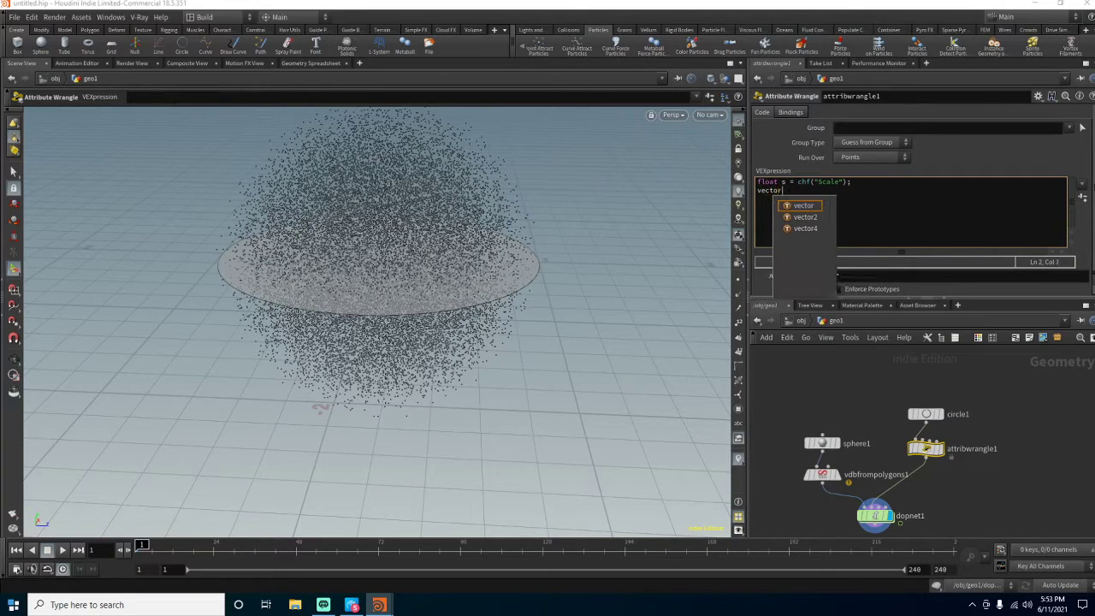
key("BackSpace")
type("4 ")
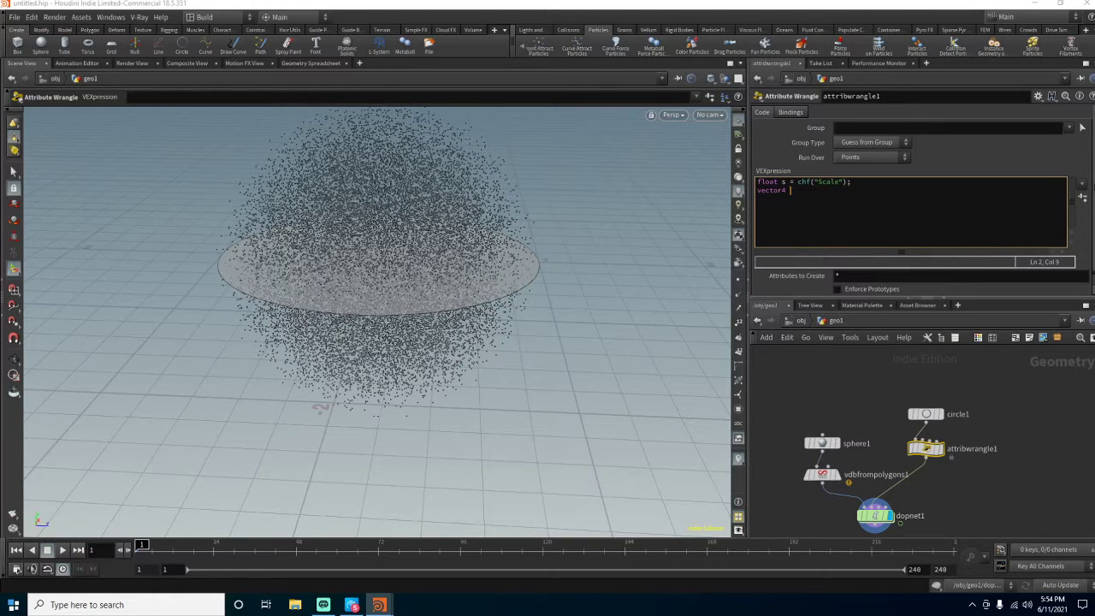
type("modPos ")
type("=")
key("BackSpace")
key("BackSpace")
key("BackSpace")
key("BackSpace")
type("=")
type("set(")
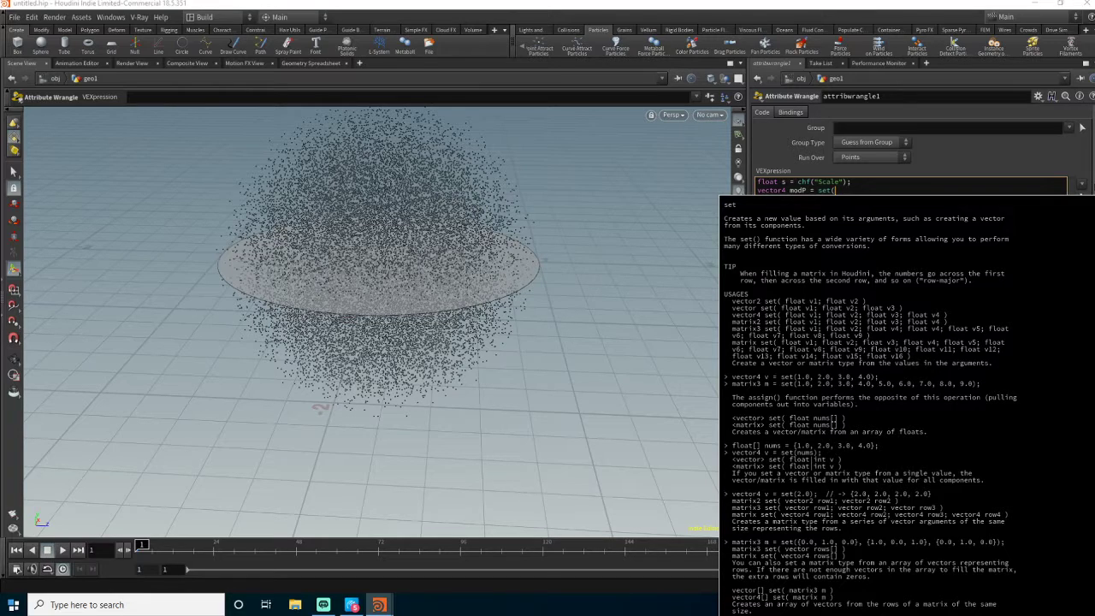
type("@")
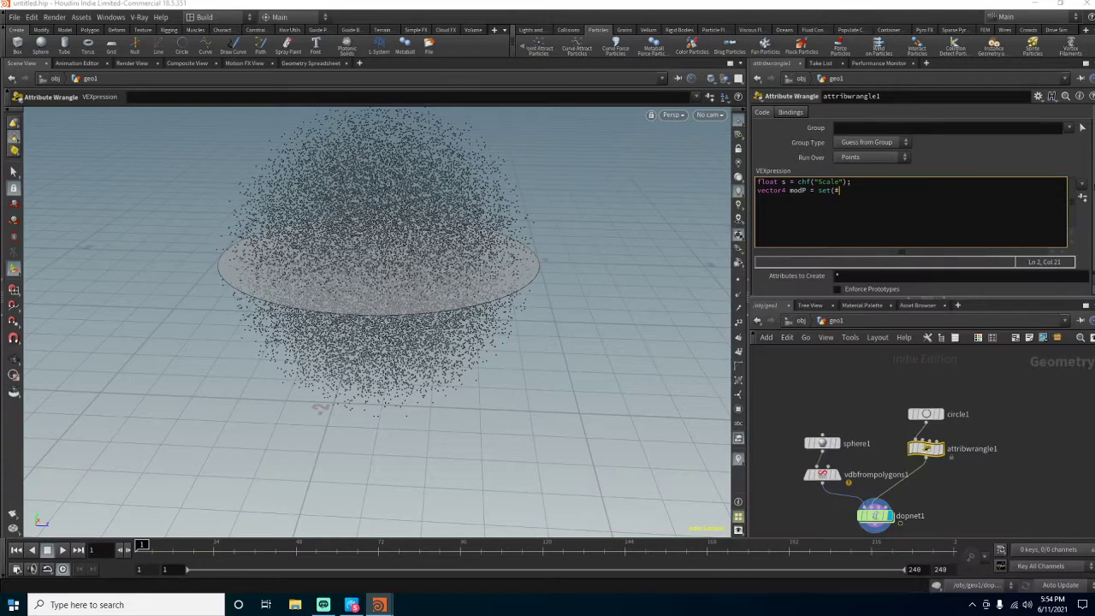
type("P.x/s")
key("Escape")
type(", @P.y/s, @P.z/s, 0);")
key("Return")
key("Return")
- Add the VEX line @P += curlnoise(modP); and create the spare parameter for the Scale channel
type("@P += curln")
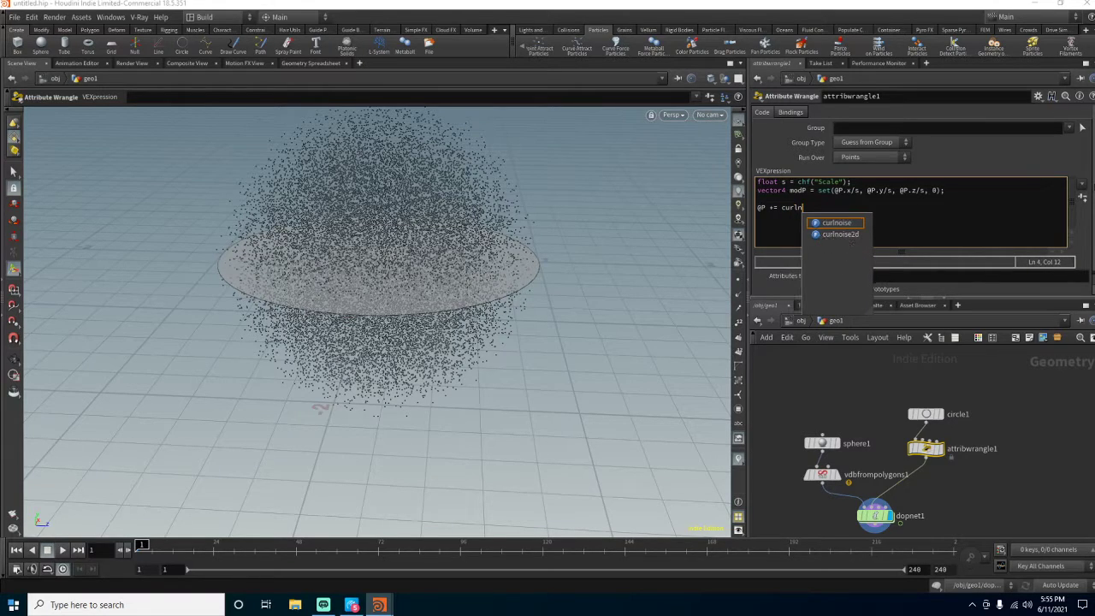
type("oise(")
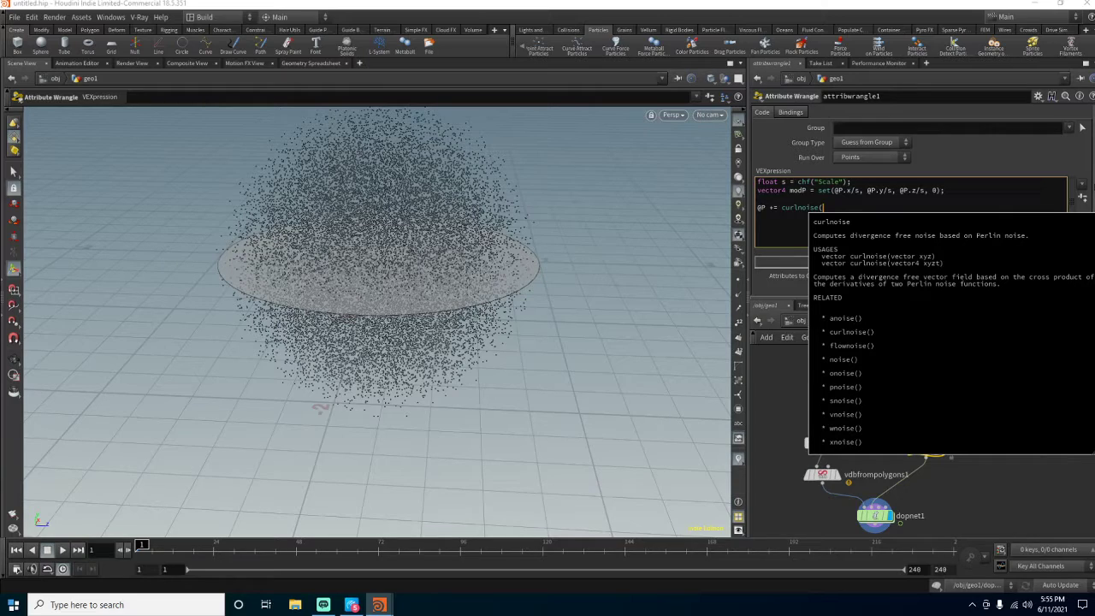
type("set")
key("BackSpace")
key("BackSpace")
key("BackSpace")
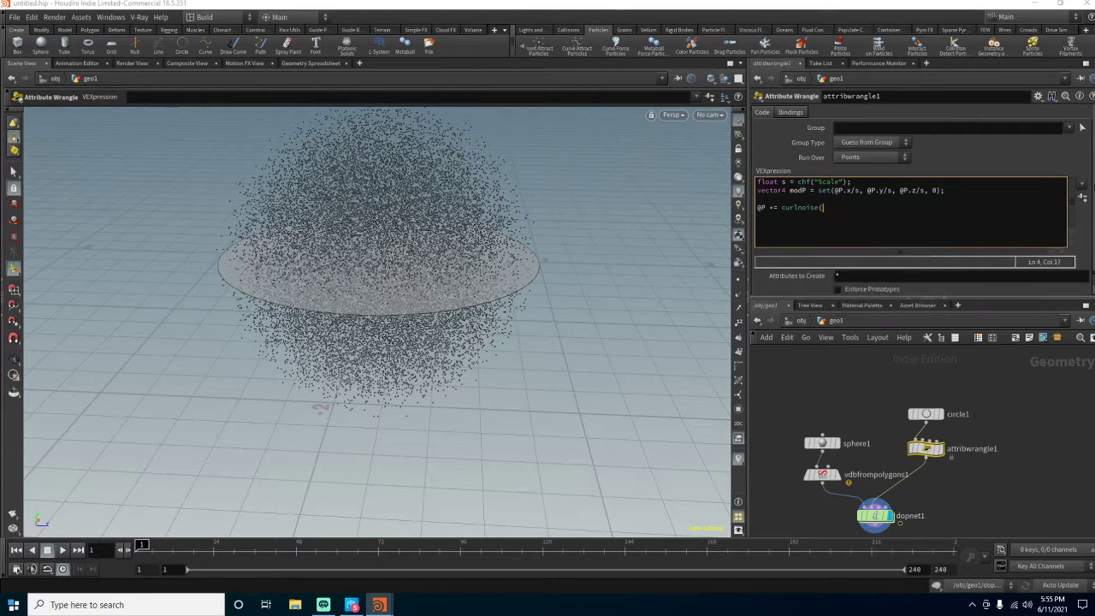
type("modP);")
key("Return")
key("BackSpace")
key("BackSpace")
left_click(1083, 198)
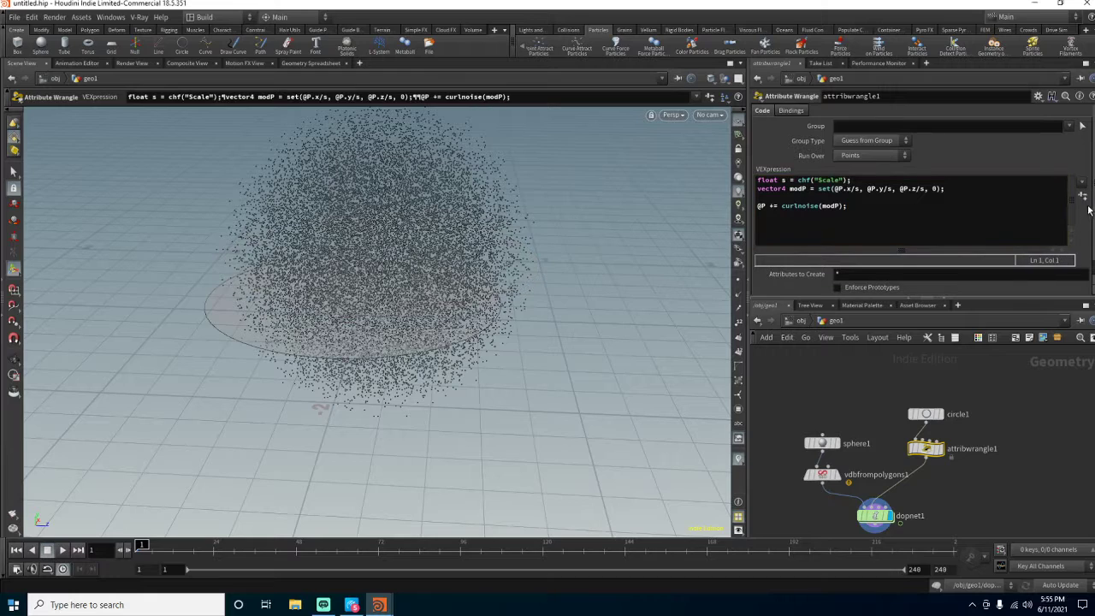
- Set the Scale parameter of attribwrangle1 to 1
left_click_drag(1094, 214, 1094, 225)
scroll(882, 285, "down", 1)
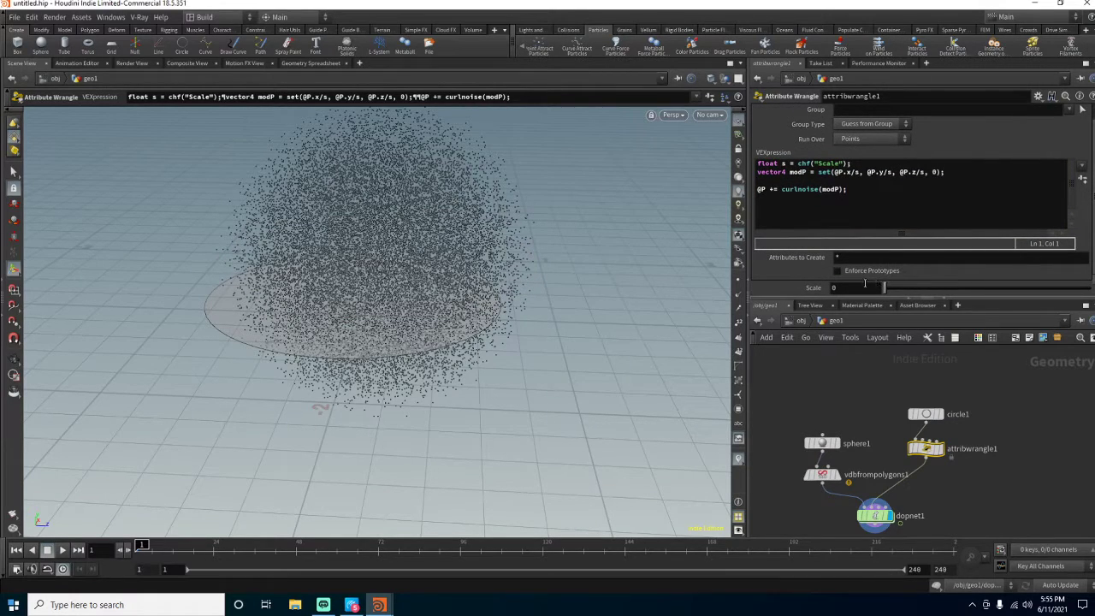
left_click(864, 288)
type("1")
key("Return")
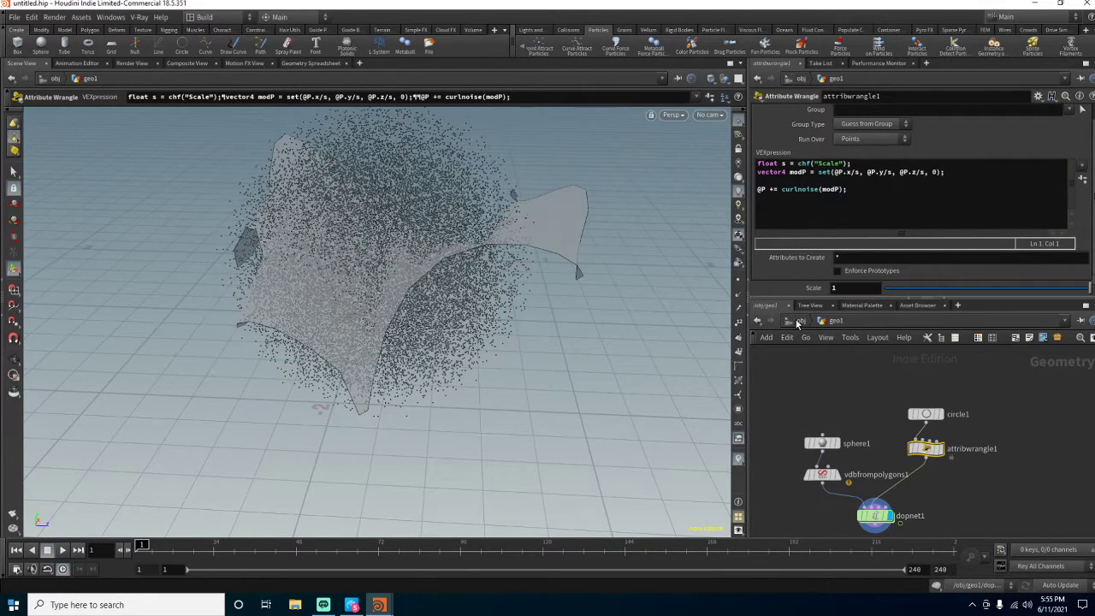
- Play the simulation while viewing the deformed circle and particles from different angles, and rewind to frame 1
key("Escape")
left_click_drag(272, 363, 502, 459)
key("Return")
left_click(62, 551)
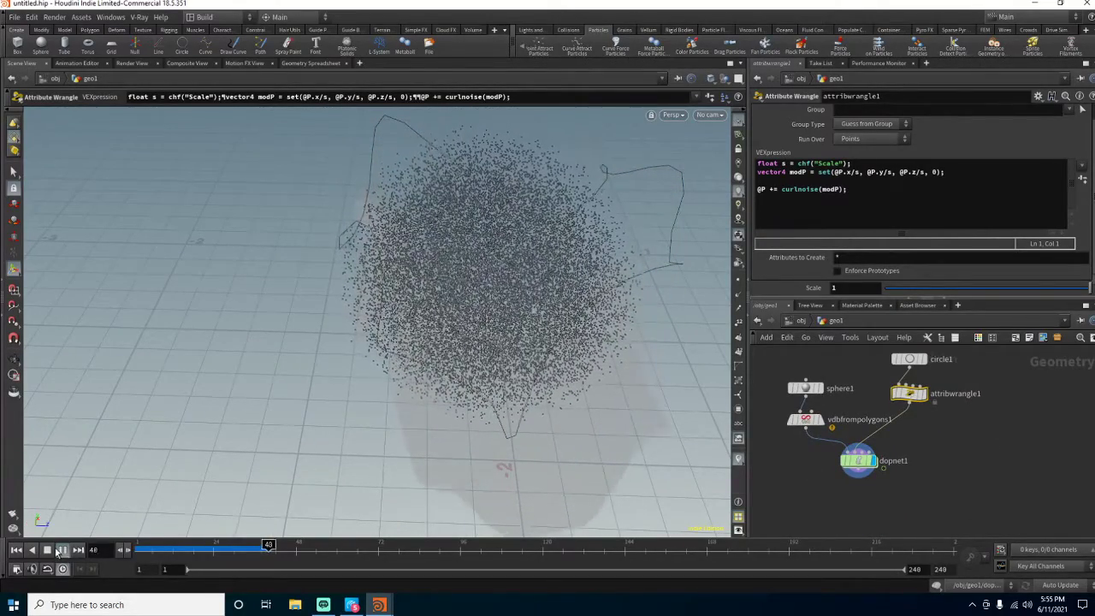
key("Escape")
left_click_drag(411, 428, 587, 345)
left_click(15, 550)
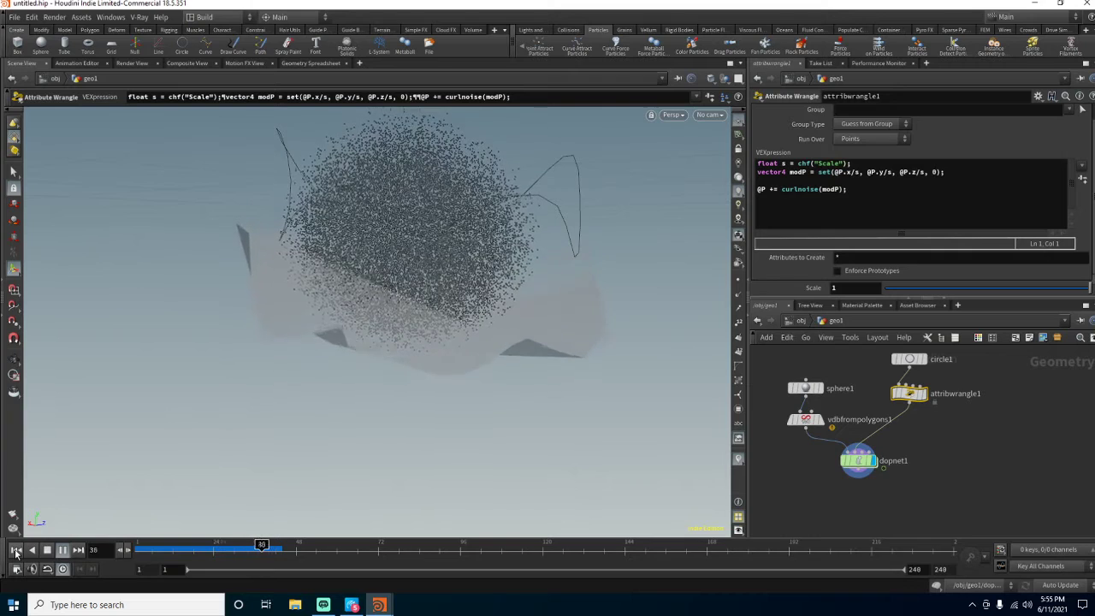
left_click(16, 550)
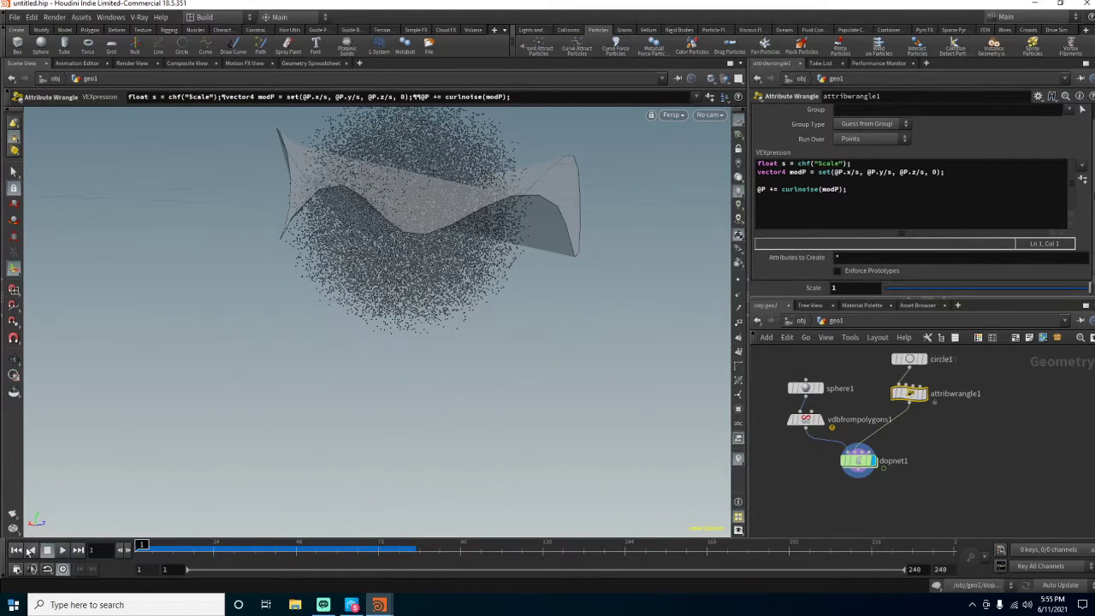
- Inside dopnet1, move the filamentsolver1 node down closer to popsolver1 and return to the geometry network
key("Tab")
key("Escape")
double_click(859, 460)
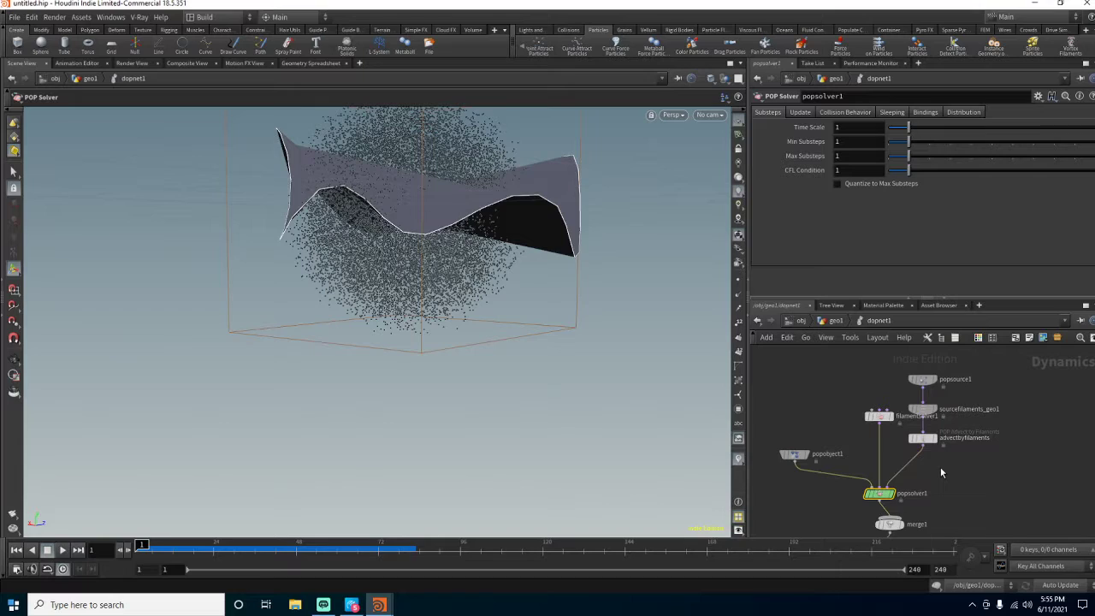
left_click_drag(883, 422, 886, 453)
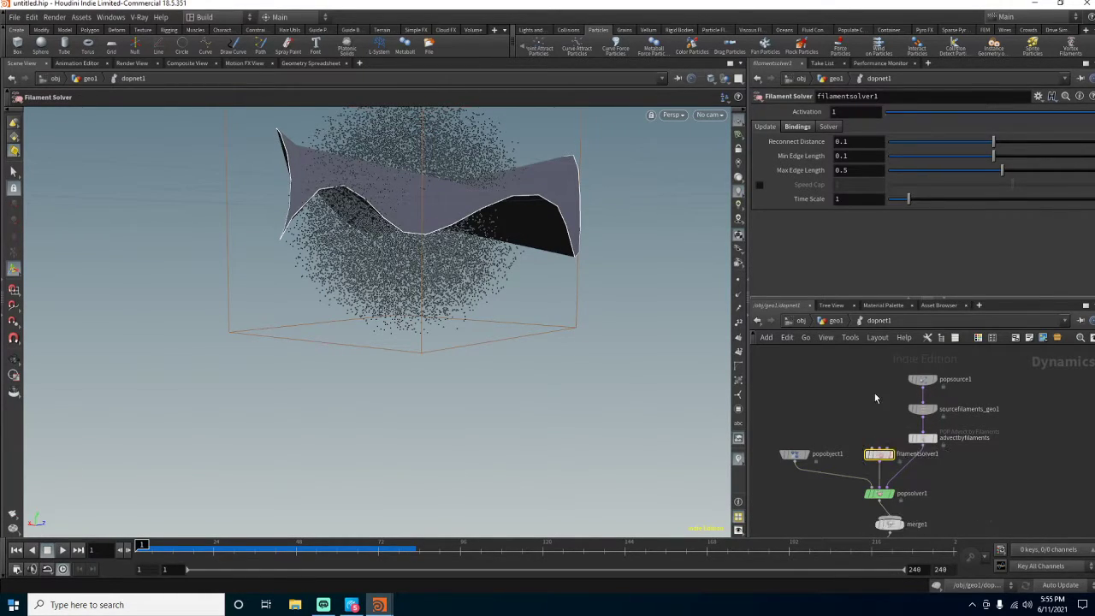
left_click(837, 321)
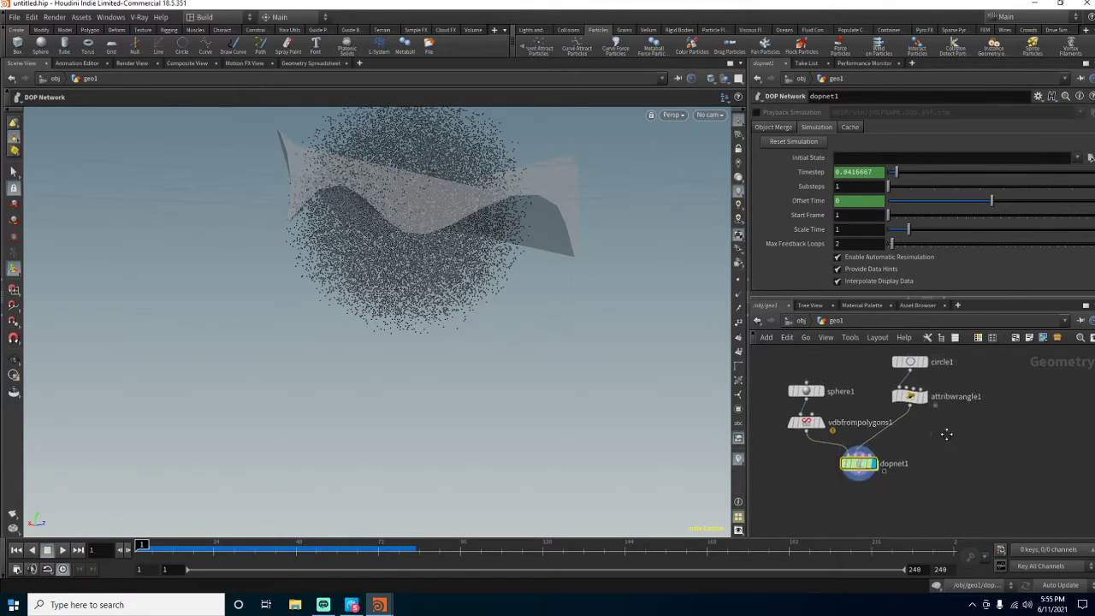
- Add the line "v@v = set(0, 0, 0);" to the attribwrangle1 expression and preview the simulation
left_click(909, 408)
left_click(973, 193)
key("Return")
key("Return")
type("v")
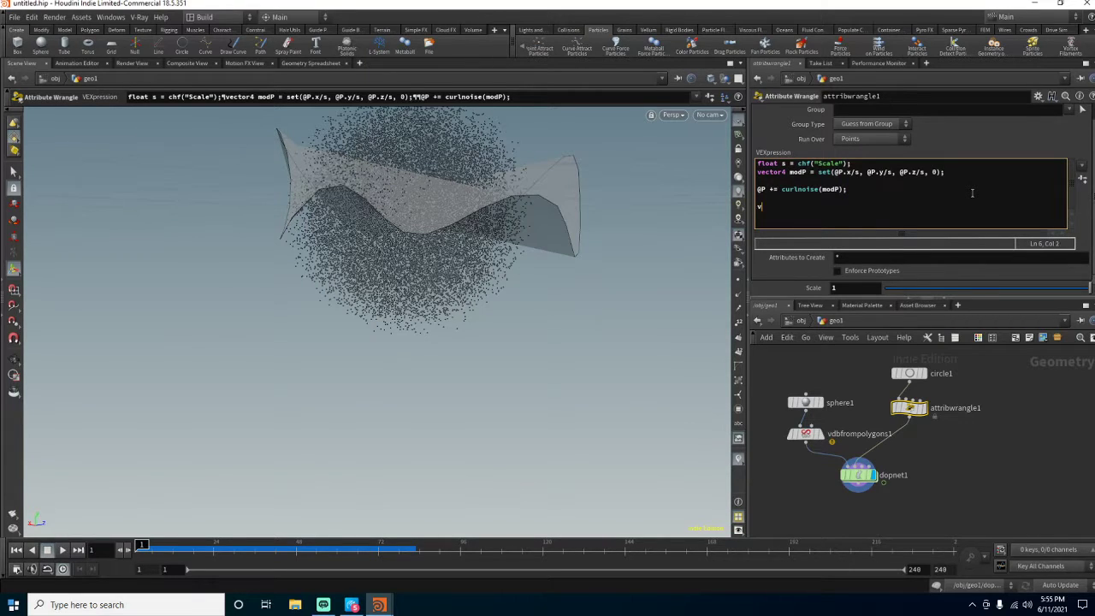
type("@v = set")
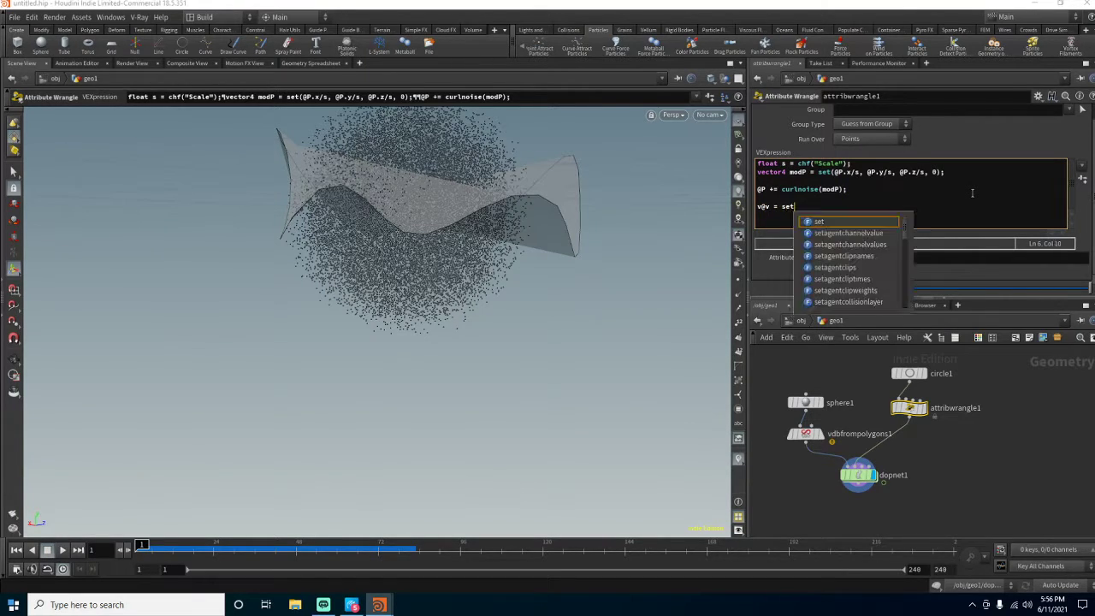
type("(0, 0, 0);")
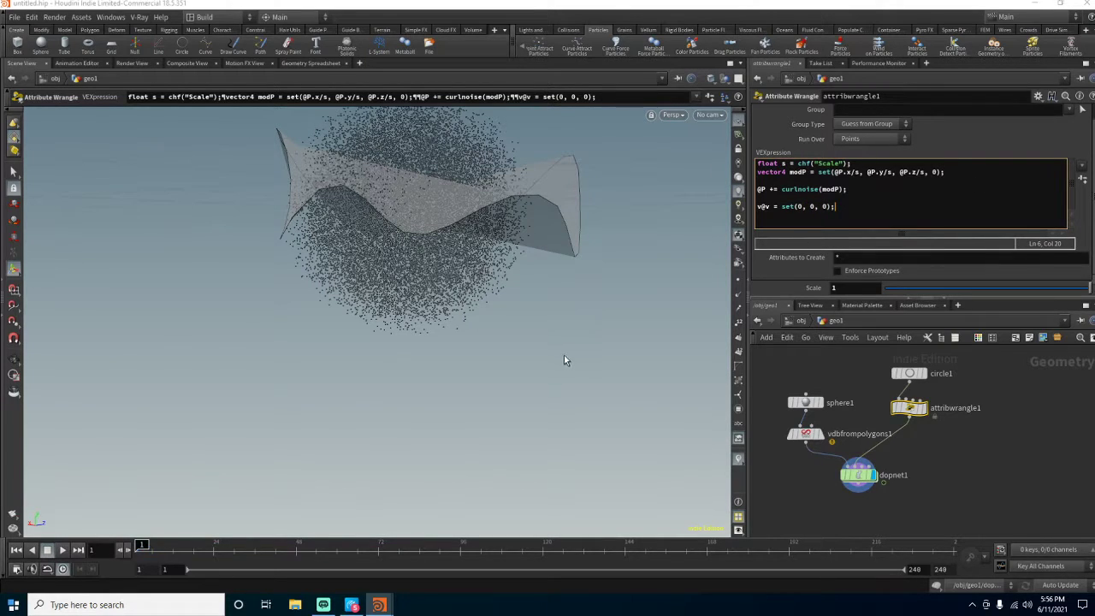
left_click(62, 552)
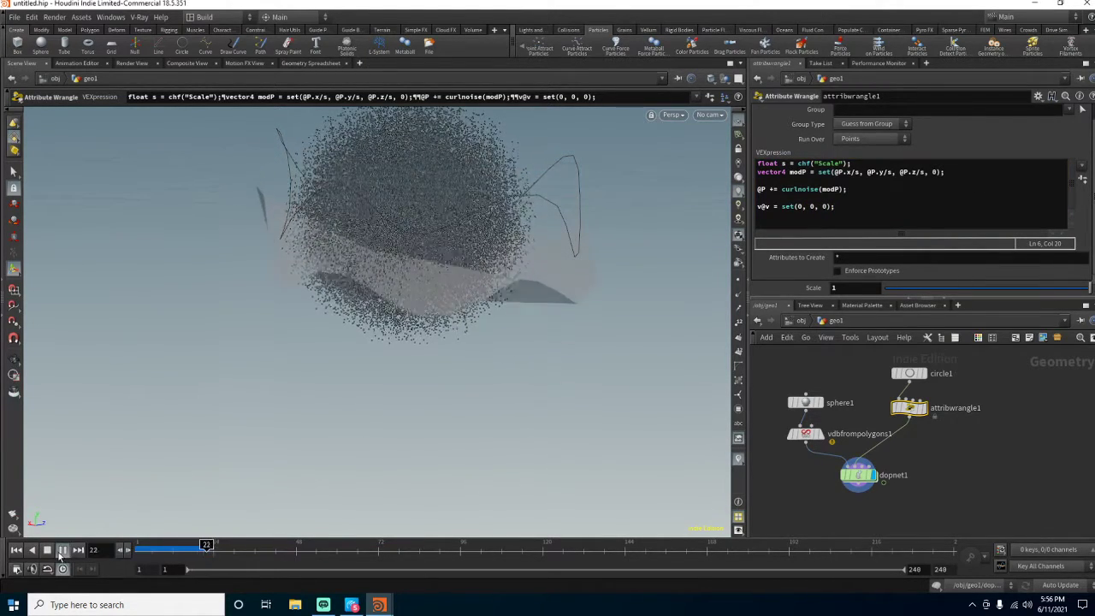
left_click(17, 552)
- Change the wrangle's velocity to set(0, 1, 0) and replay the simulation from frame 1
left_click(812, 207)
key("ctrl+Return")
left_click(16, 555)
left_click(62, 550)
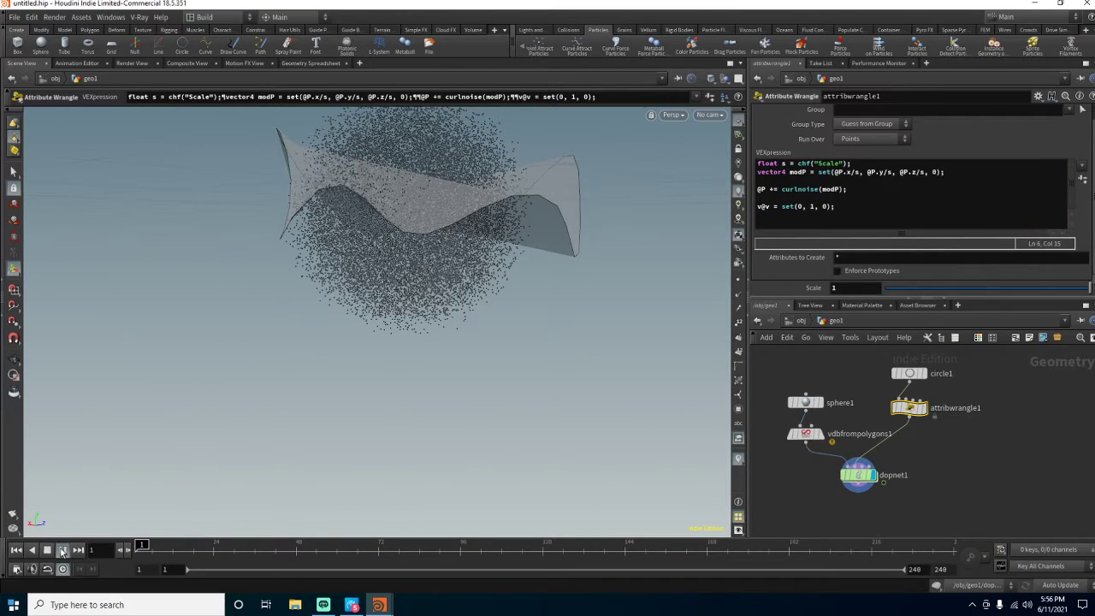
left_click(18, 552)
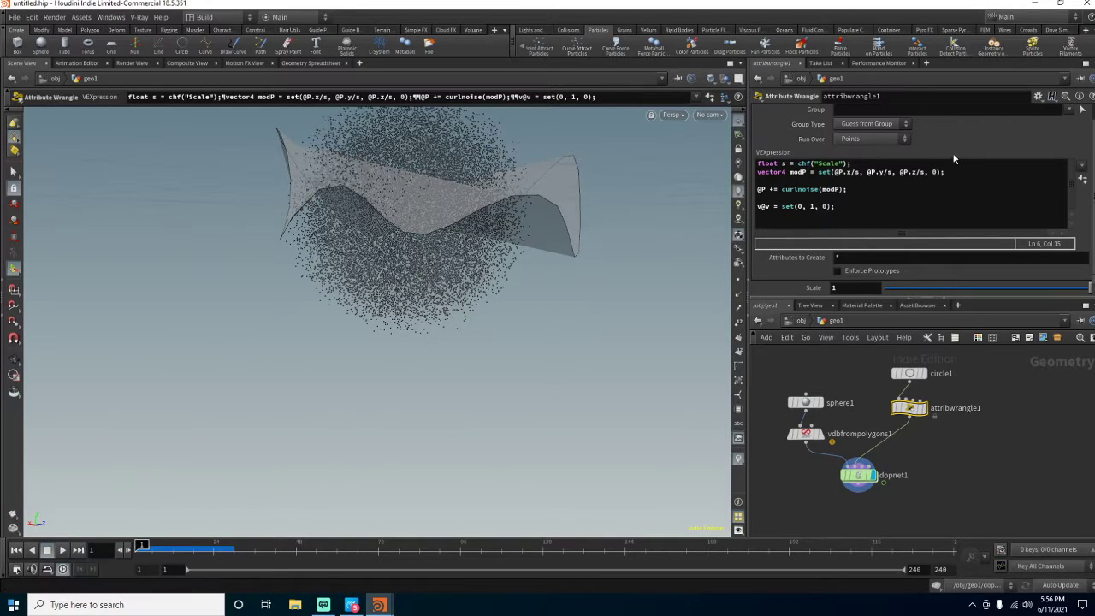
- Reset the wrangle's Y velocity to 0 and scrub the first frames of the simulation
double_click(813, 207)
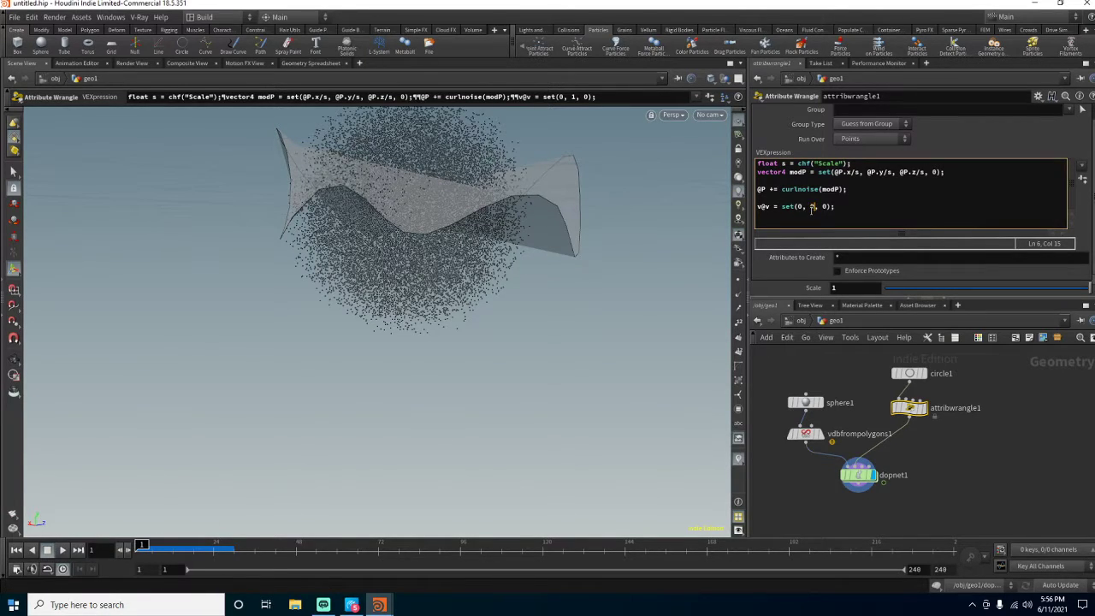
type("0")
left_click(144, 544)
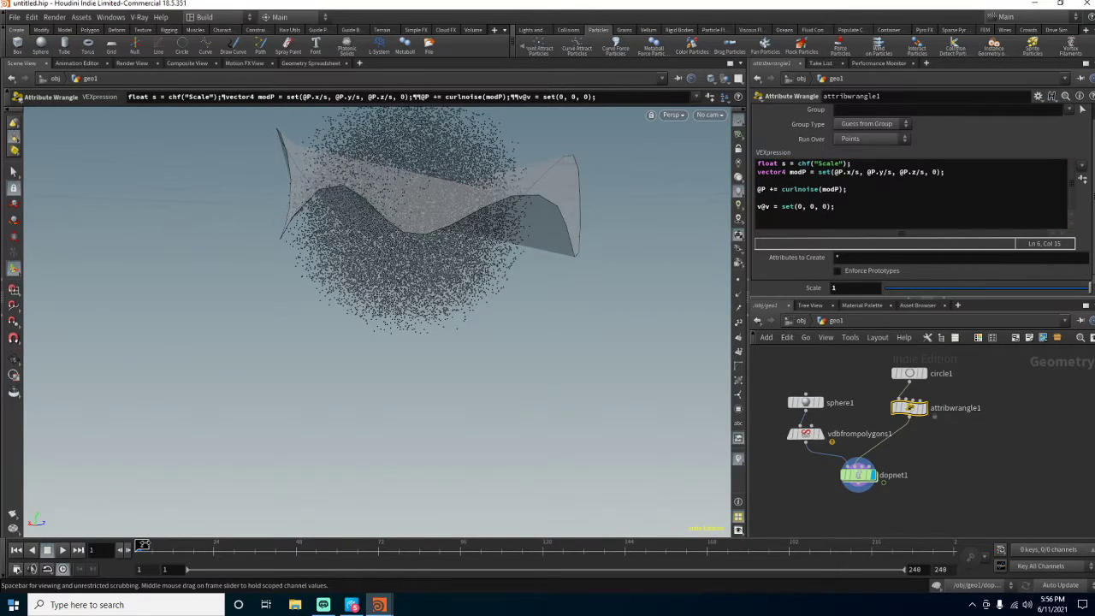
left_click(141, 544)
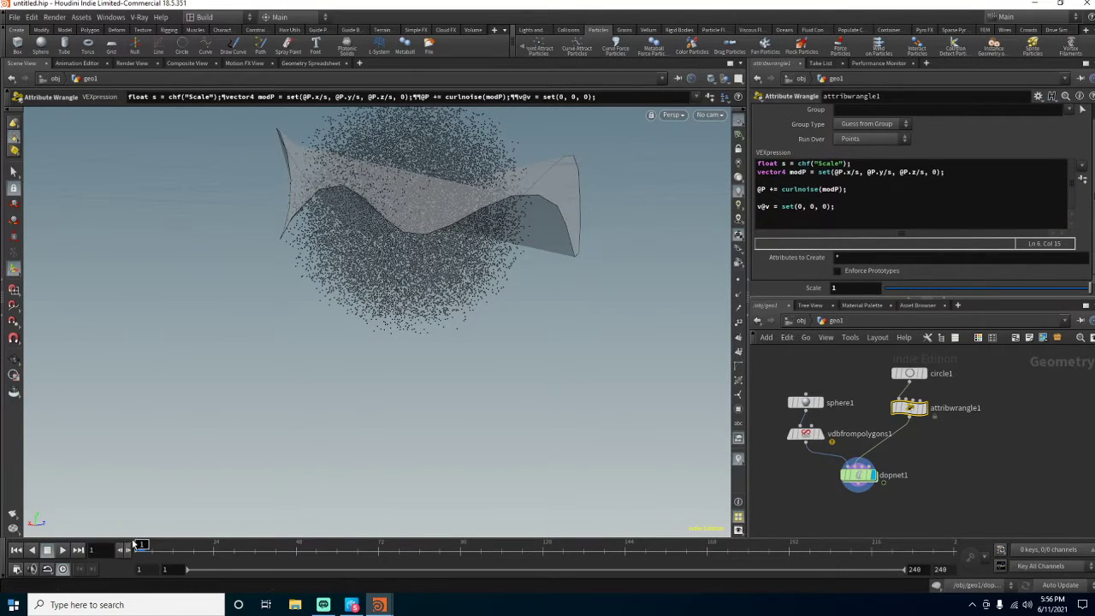
- Try a Y velocity of 100000 in the wrangle and scrub the first frames of the simulation
left_click(813, 206)
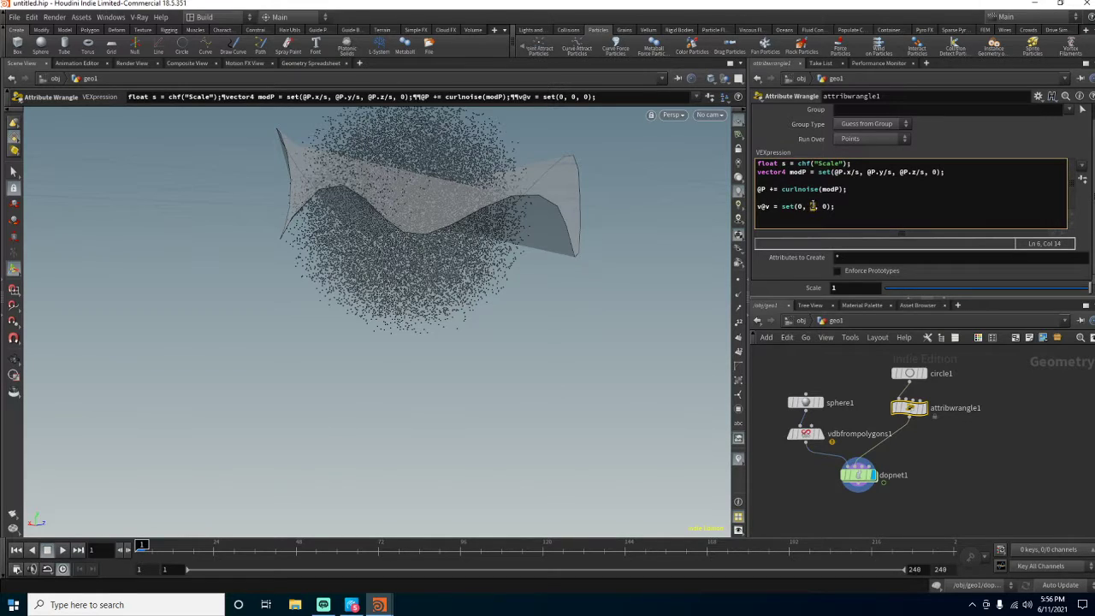
type("10000")
left_click(143, 545)
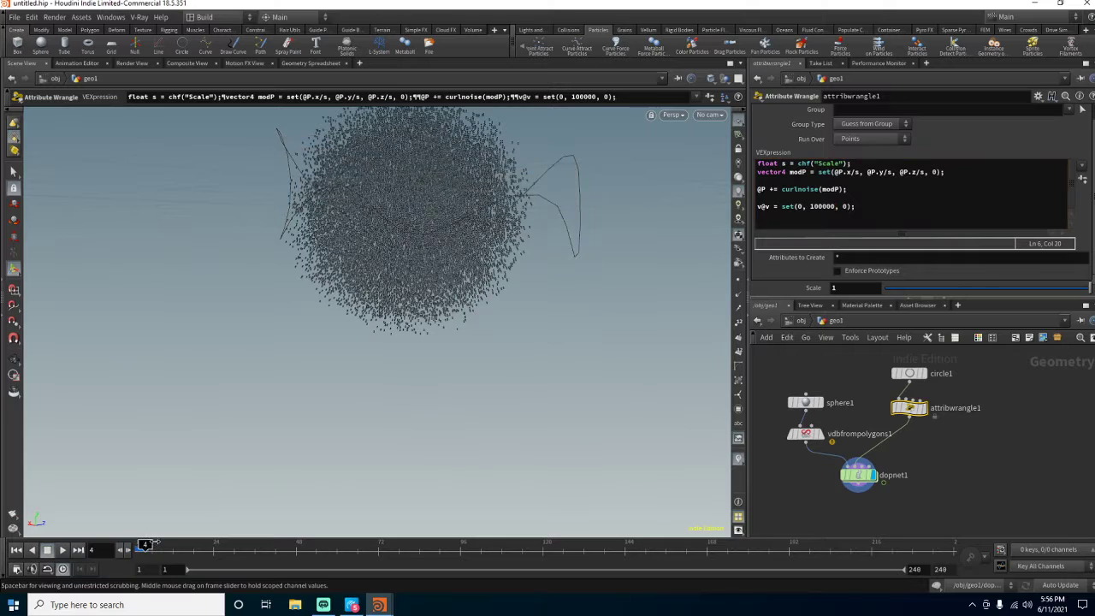
left_click_drag(143, 544, 143, 545)
- Reduce the wrangle's Y velocity to 10 and scrub through the simulation
left_click(822, 207)
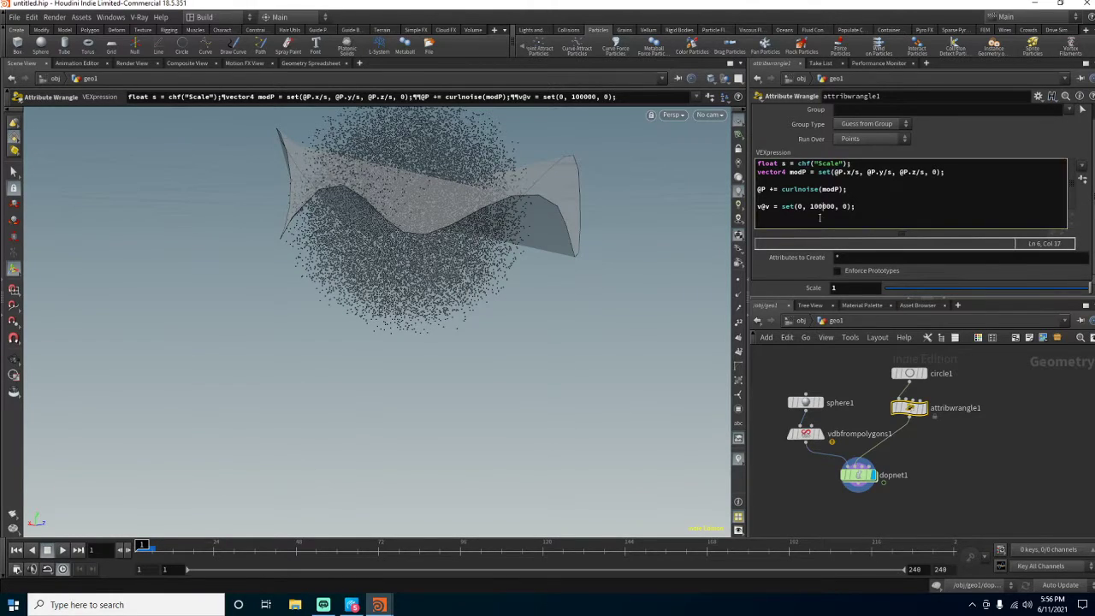
key("Delete")
key("Delete")
key("Delete")
key("Delete")
mouse_move(143, 546)
left_mouse_down()
mouse_move(131, 536)
mouse_move(360, 542)
mouse_move(142, 545)
left_mouse_up()
- Set the wrangle's Y velocity to 15 and scrub the simulation in a wider view
left_click(814, 208)
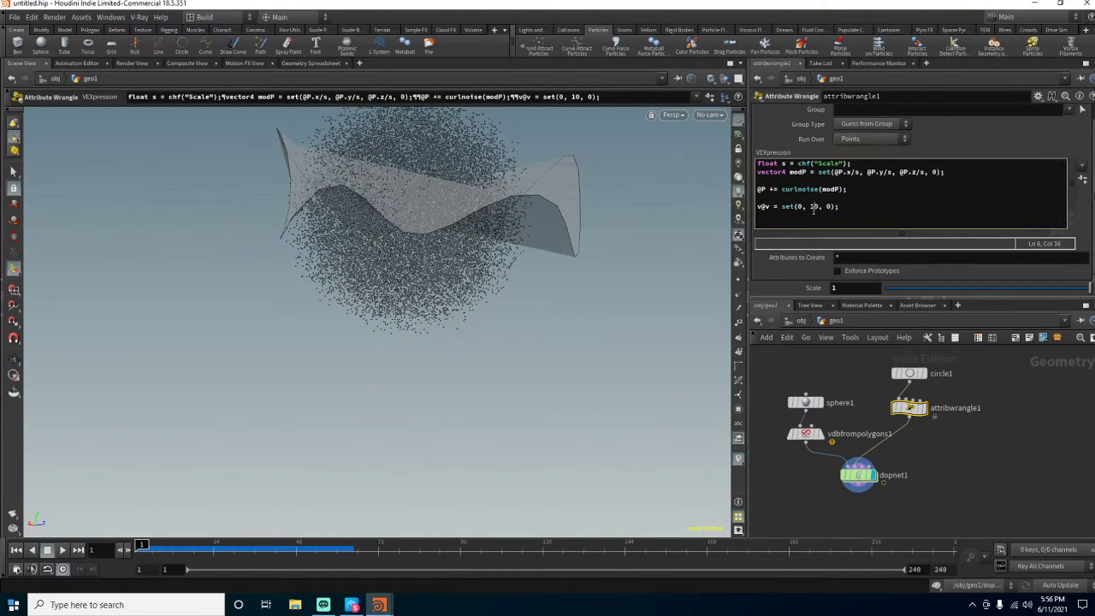
key("Delete")
type("5")
scroll(531, 398, "down", 5)
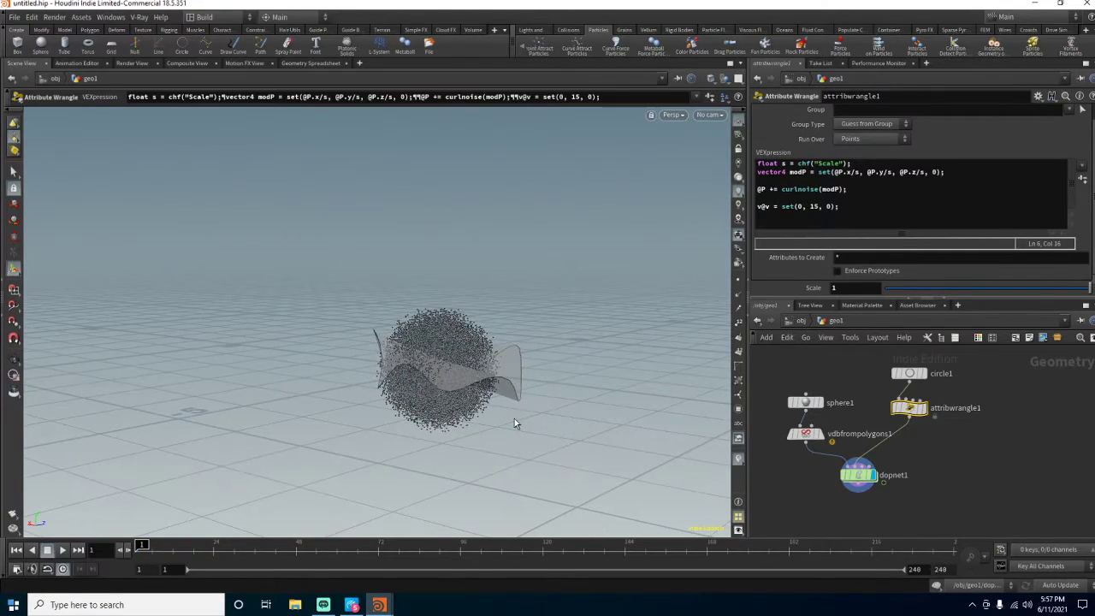
mouse_move(139, 545)
left_mouse_down()
mouse_move(167, 546)
mouse_move(139, 545)
left_mouse_up()
- In dopnet1, set the Advection Type of advectbyfilaments to Update Force and preview the simulation from the geometry network
left_click(861, 477)
double_click(861, 477)
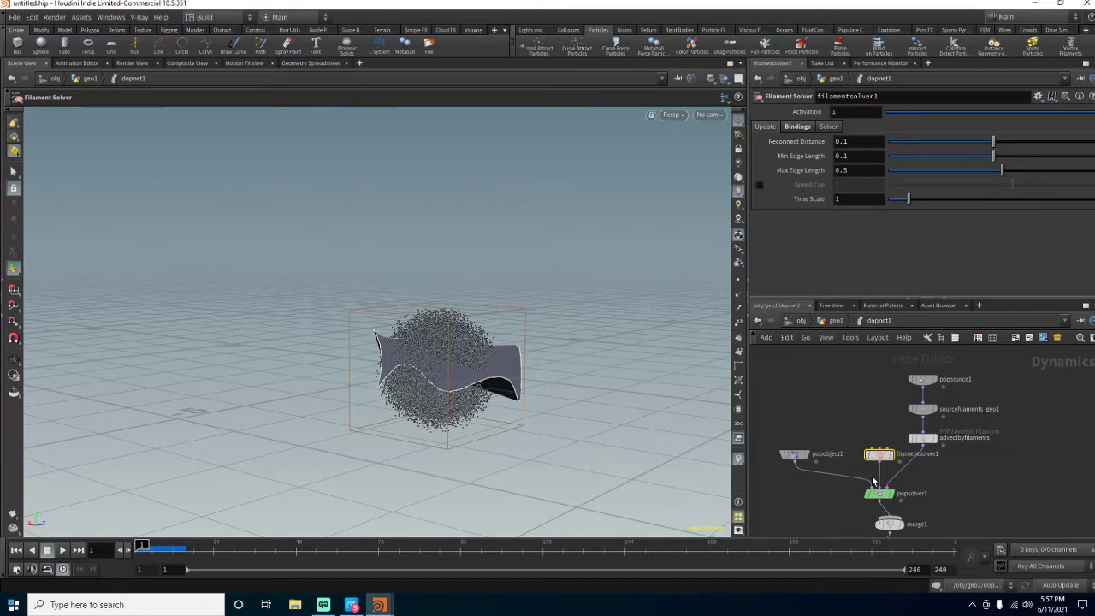
left_click(924, 443)
left_click(870, 202)
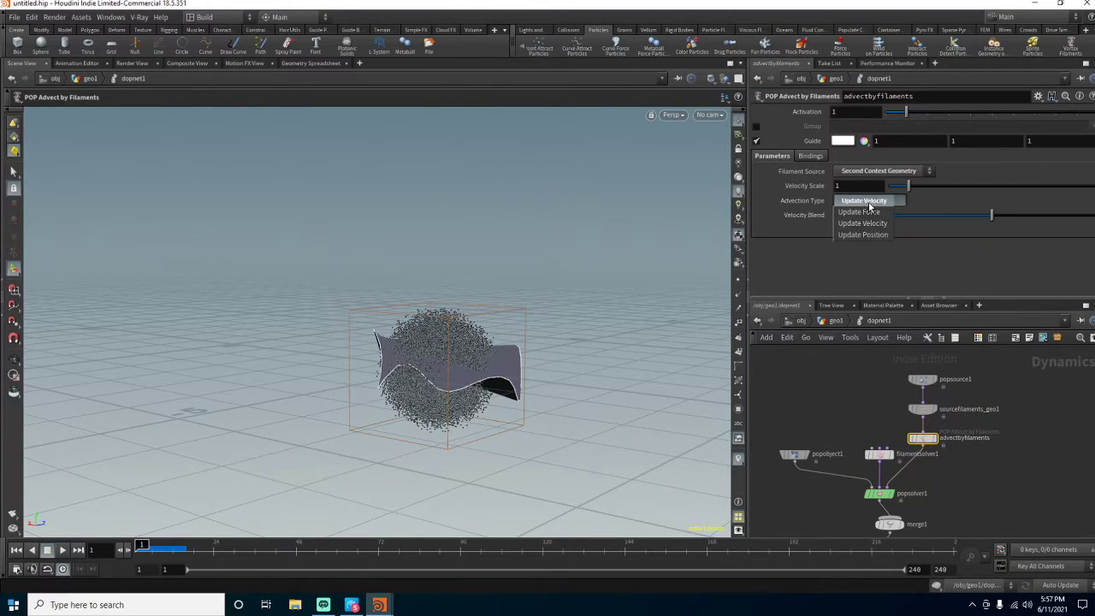
left_click(871, 213)
left_click(836, 320)
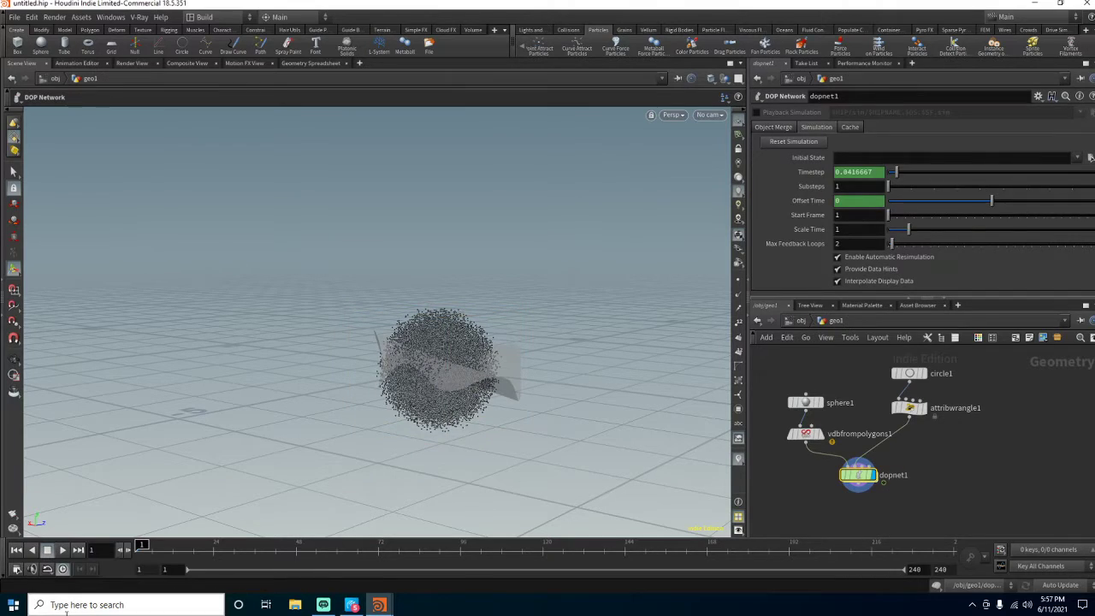
mouse_move(142, 547)
left_mouse_down()
mouse_move(155, 548)
mouse_move(103, 548)
mouse_move(337, 548)
mouse_move(142, 547)
left_mouse_up()
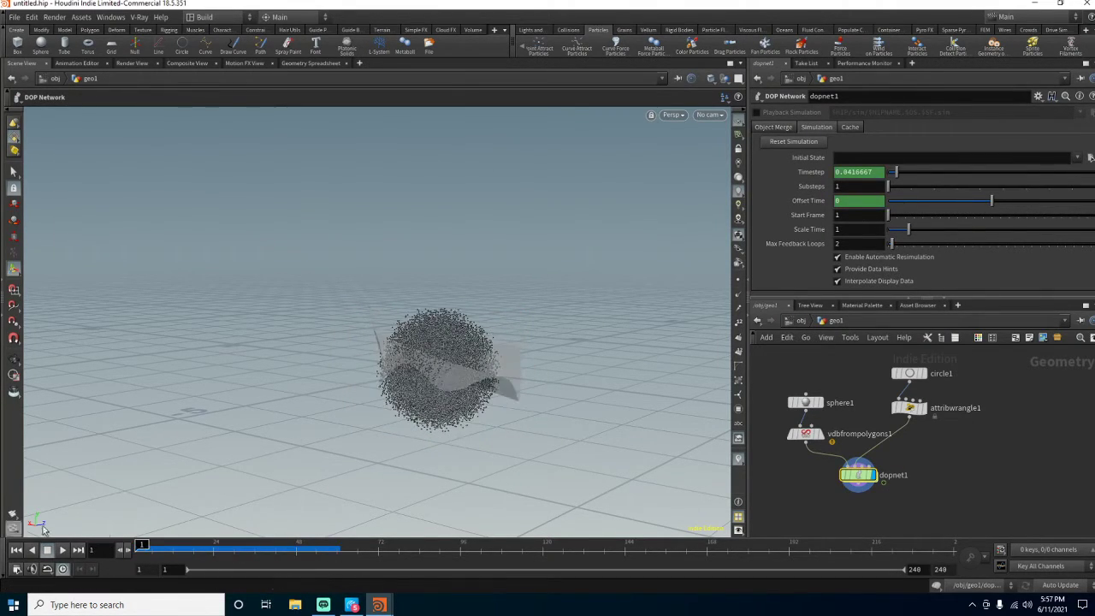
- Try the advectbyfilaments node in dopnet1 without Treat As Wind, scrub the simulation, and re-enable the option
left_click(923, 411)
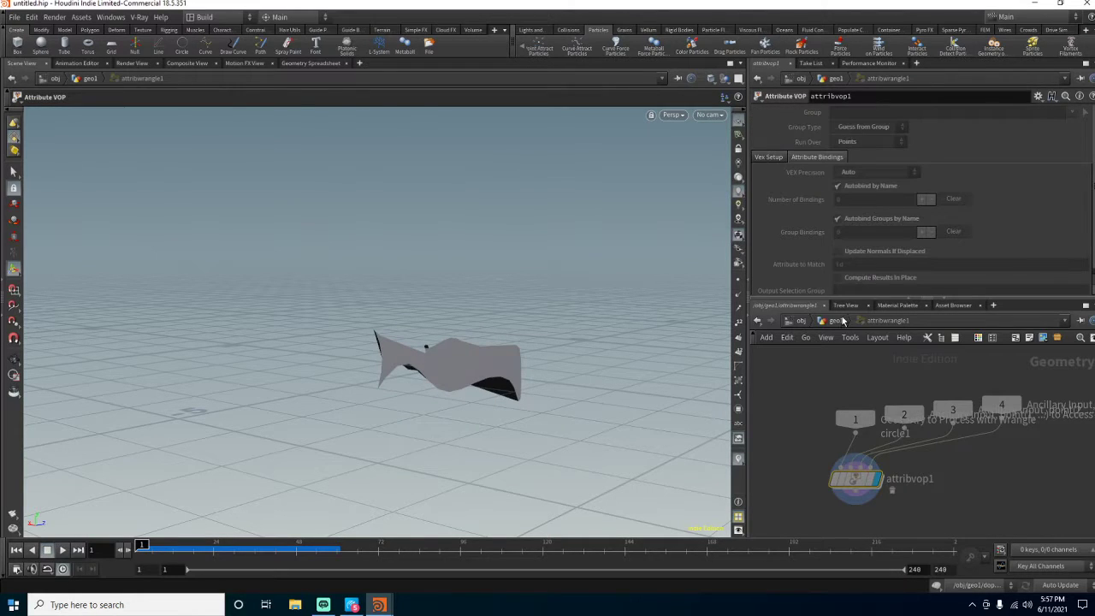
double_click(859, 475)
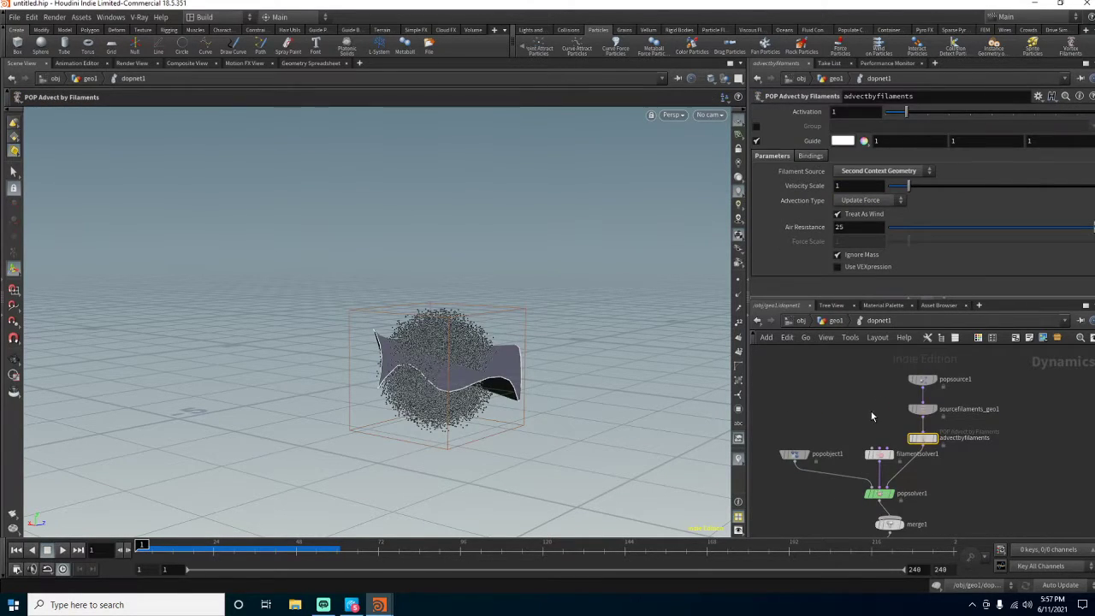
left_click(864, 214)
left_click(158, 545)
left_click_drag(158, 545, 142, 545)
left_click(865, 215)
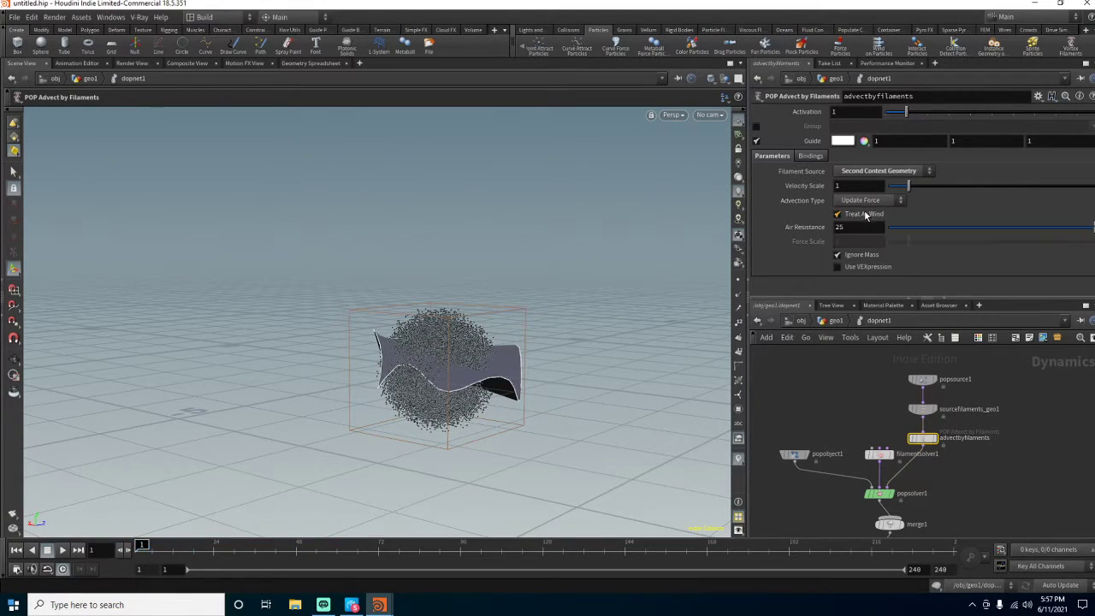
- Try the Update Position advection type on advectbyfilaments, scrub the simulation, and switch back to Update Force
left_click(864, 200)
left_click(865, 231)
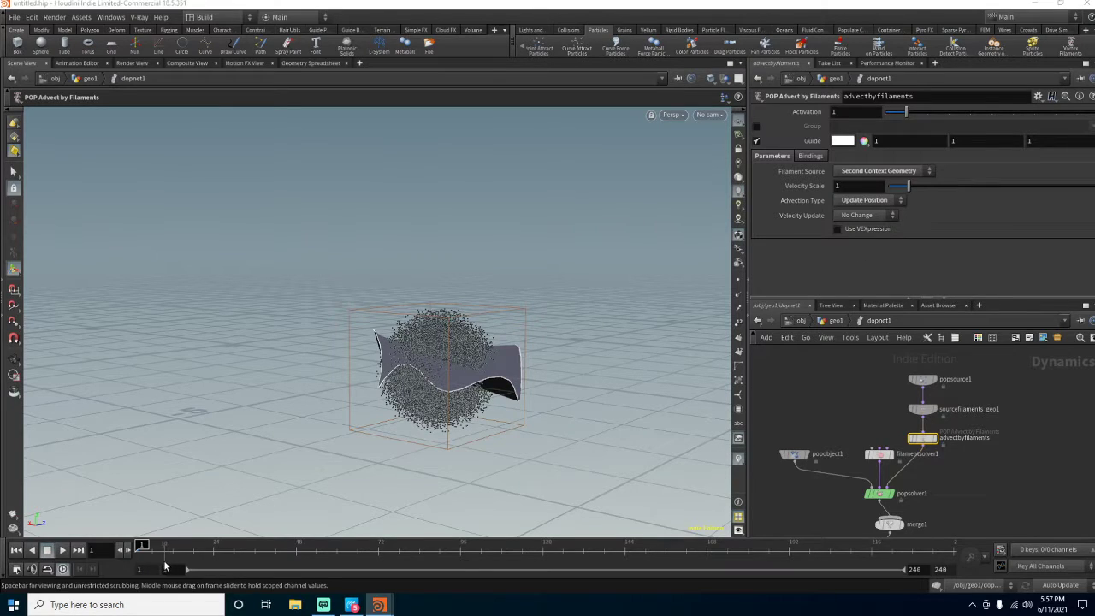
mouse_move(143, 546)
left_mouse_down()
mouse_move(308, 546)
mouse_move(142, 546)
left_mouse_up()
left_click(852, 201)
left_click(864, 229)
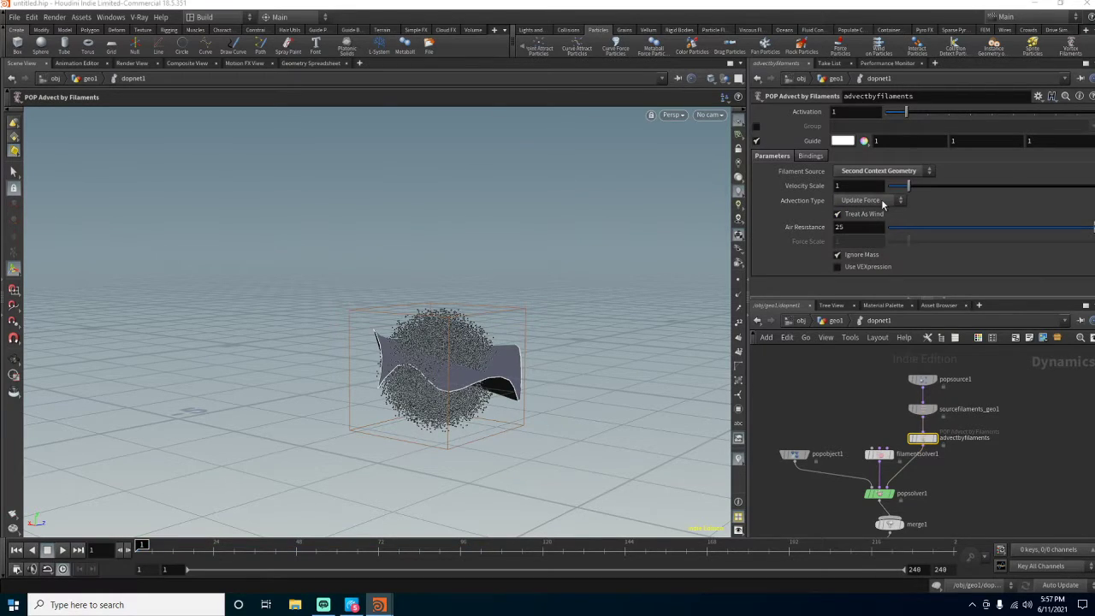
- Disable Ignore Mass on advectbyfilaments and scrub through the simulation
left_click(838, 254)
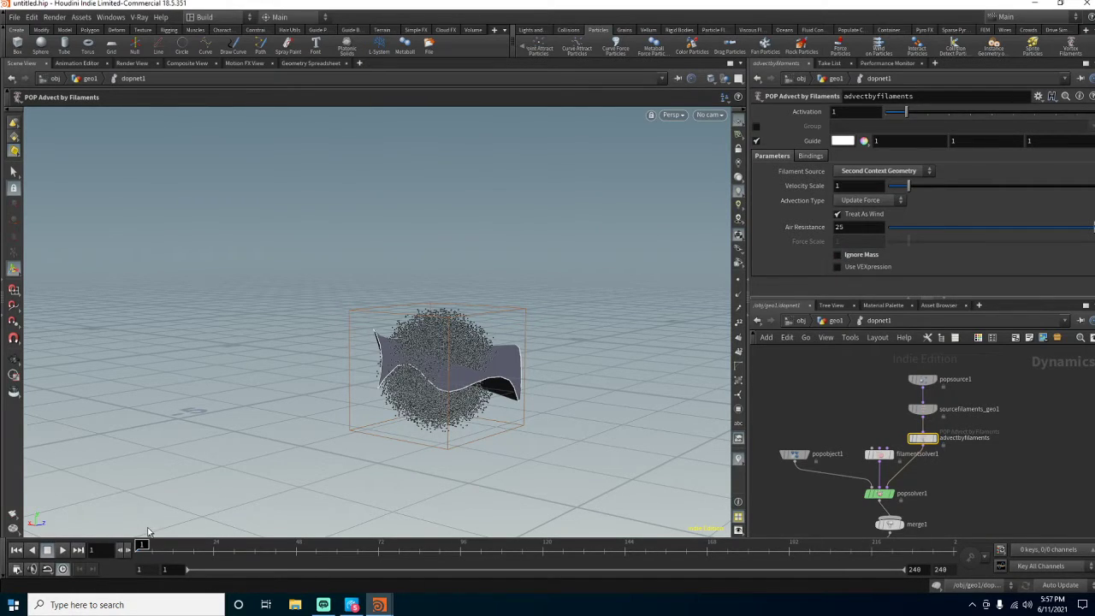
mouse_move(142, 545)
left_mouse_down()
mouse_move(178, 546)
mouse_move(139, 544)
left_mouse_up()
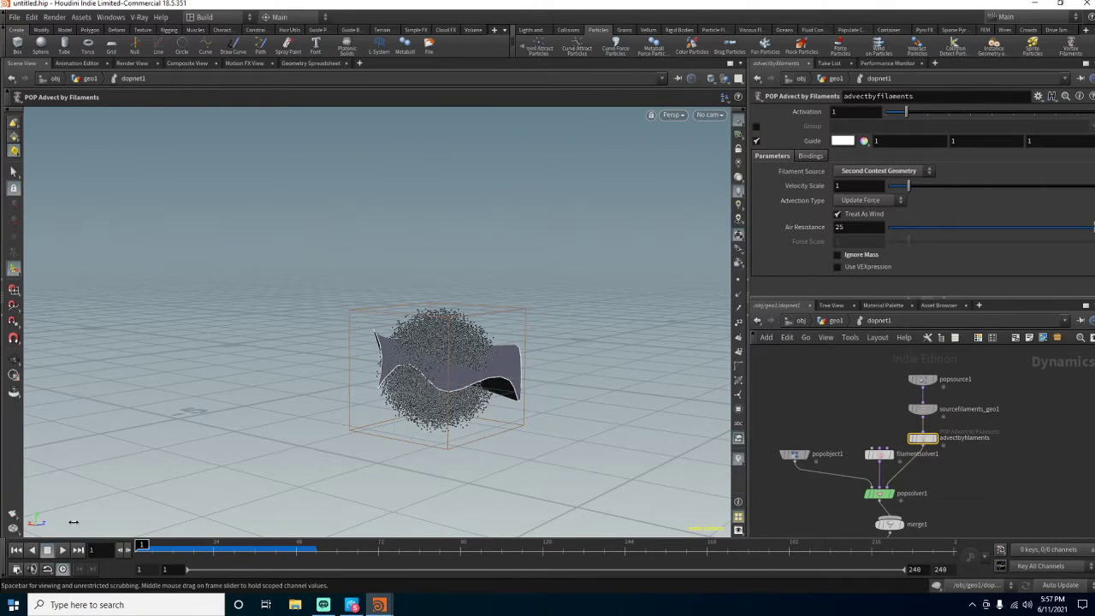
left_click(141, 545)
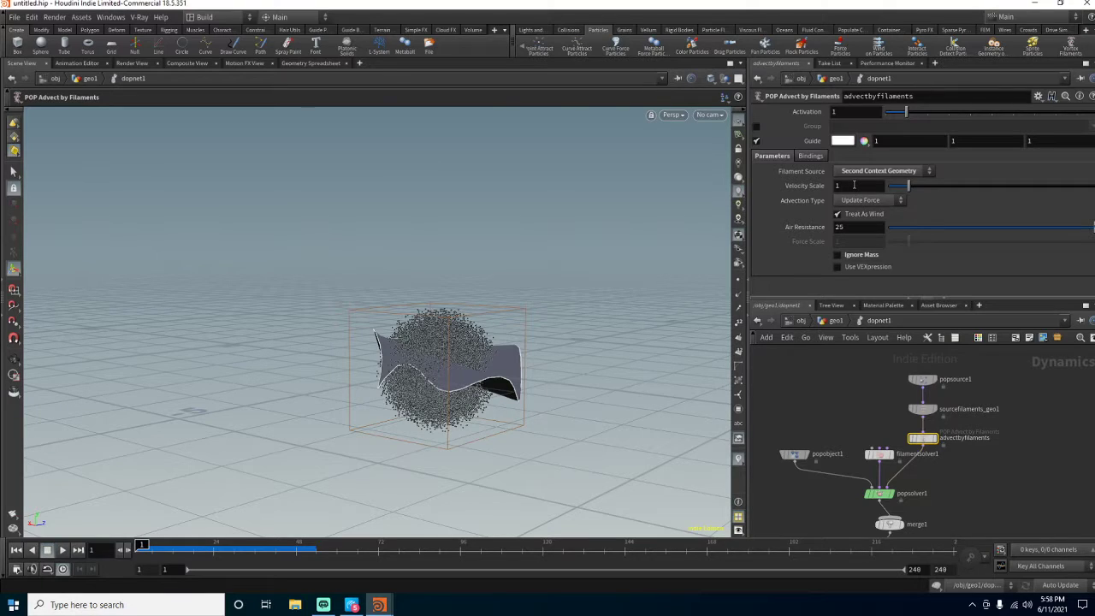
- Set the Velocity Scale of advectbyfilaments to 5
left_click(854, 185)
type("5")
key("Return")
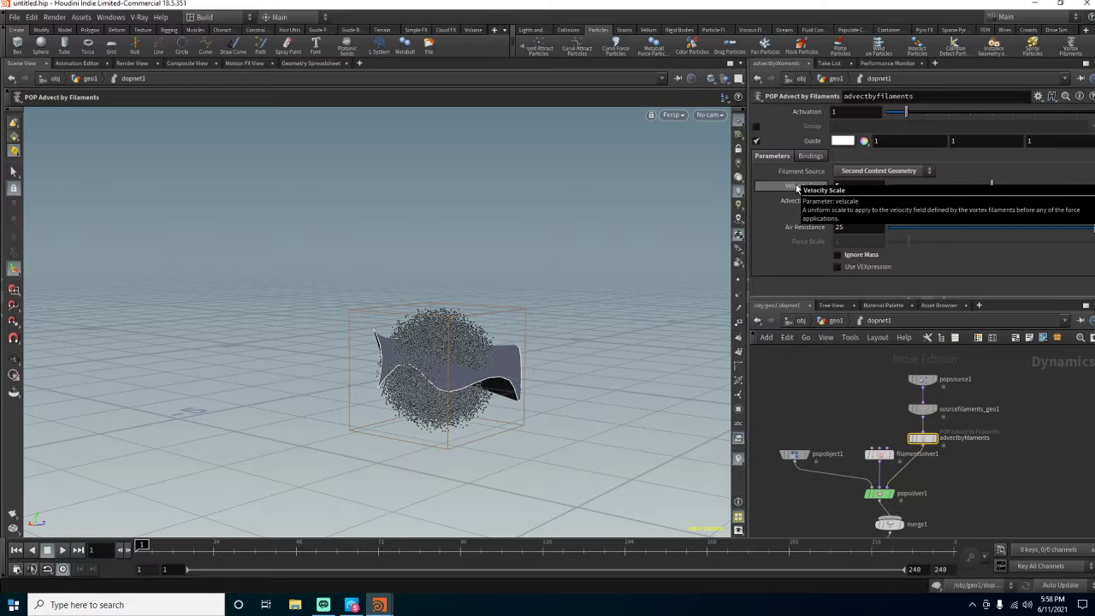
- Scrub the simulation to frame 32 and go back up to the geo1 network
left_click(144, 546)
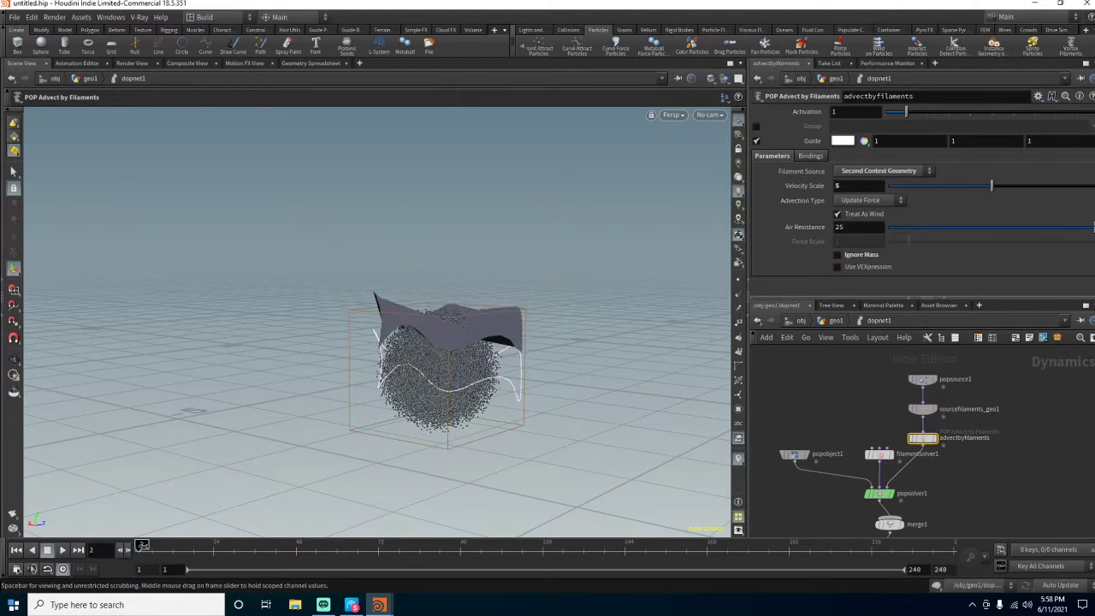
left_click_drag(146, 545, 243, 546)
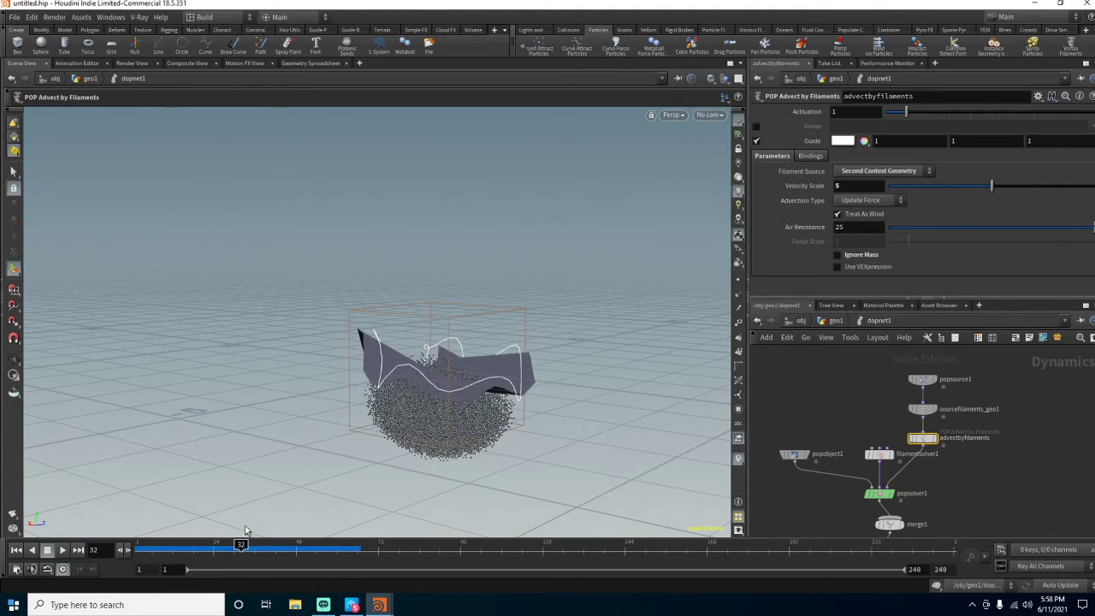
middle_click_drag(985, 490, 966, 438)
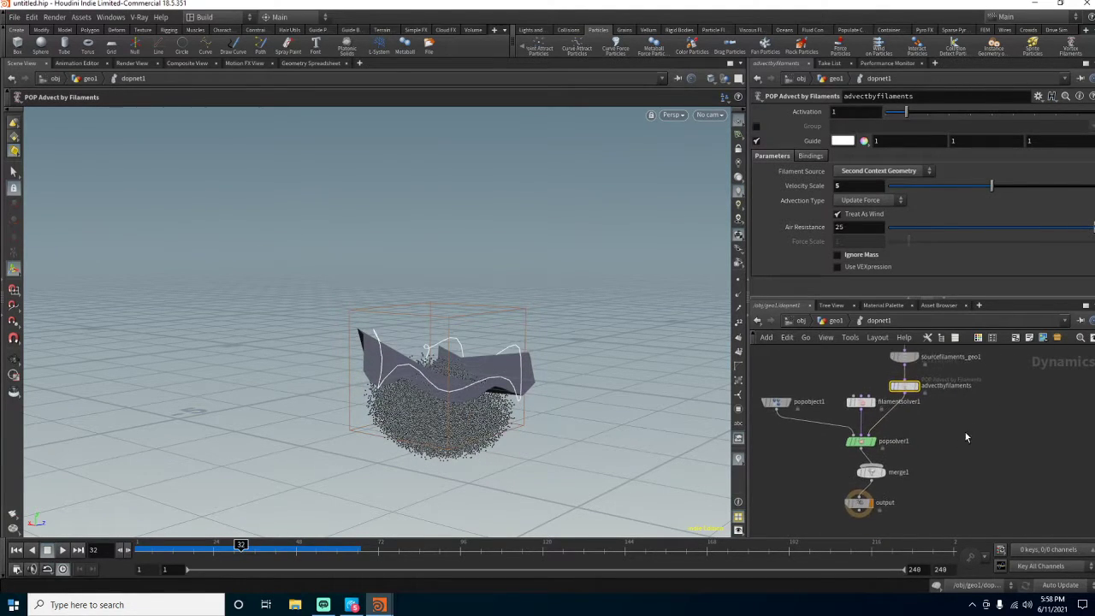
left_click(834, 321)
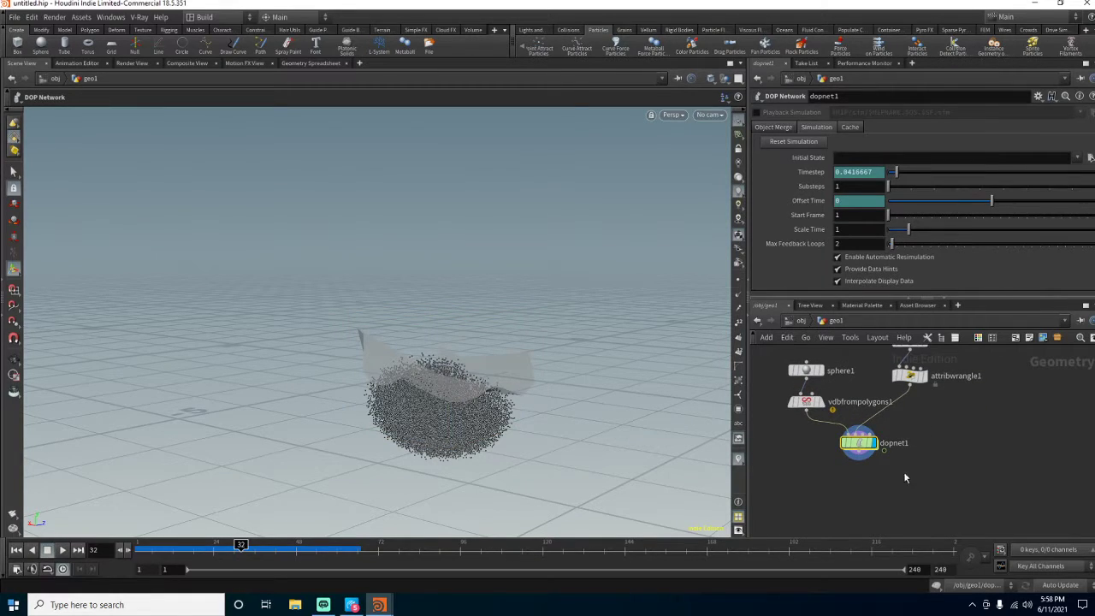
- Examine the data under popobject1 of dopnet1 in the Geometry Spreadsheet and return to the Scene View
middle_click(862, 444)
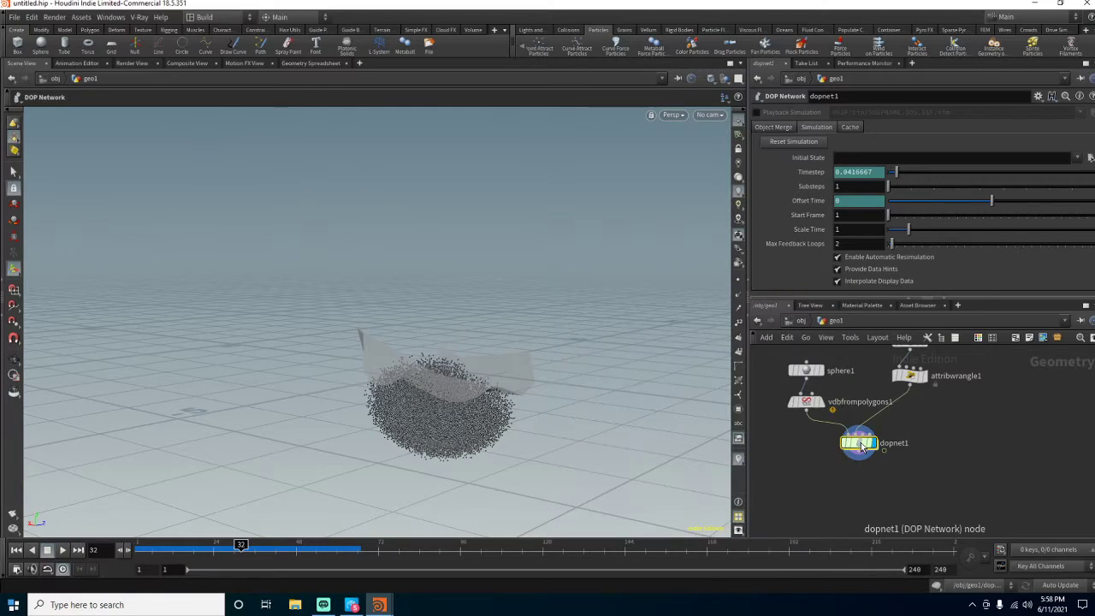
left_click(309, 64)
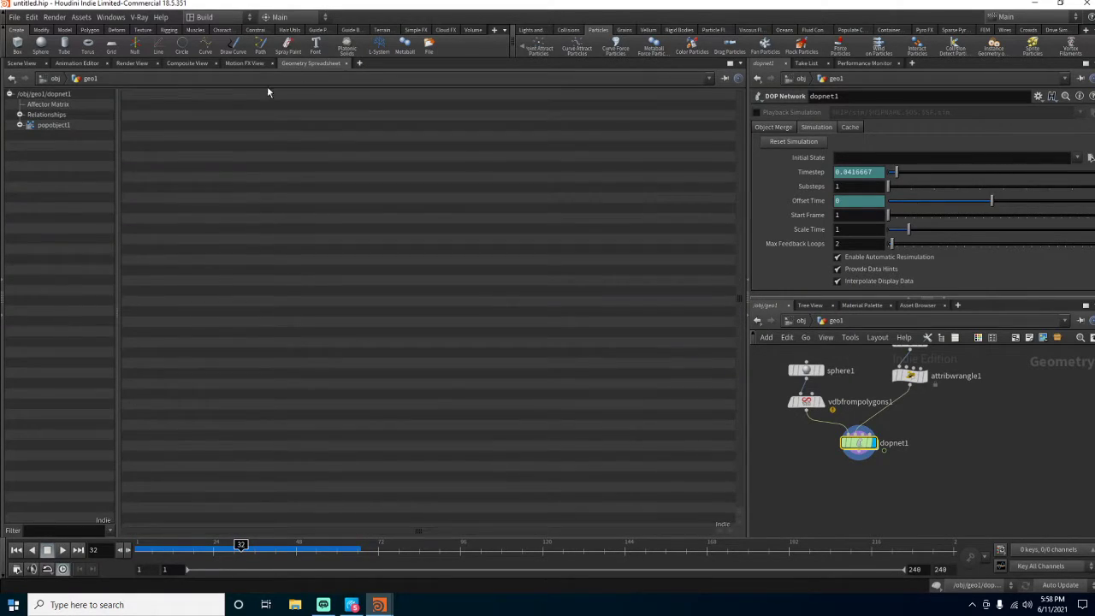
left_click(19, 125)
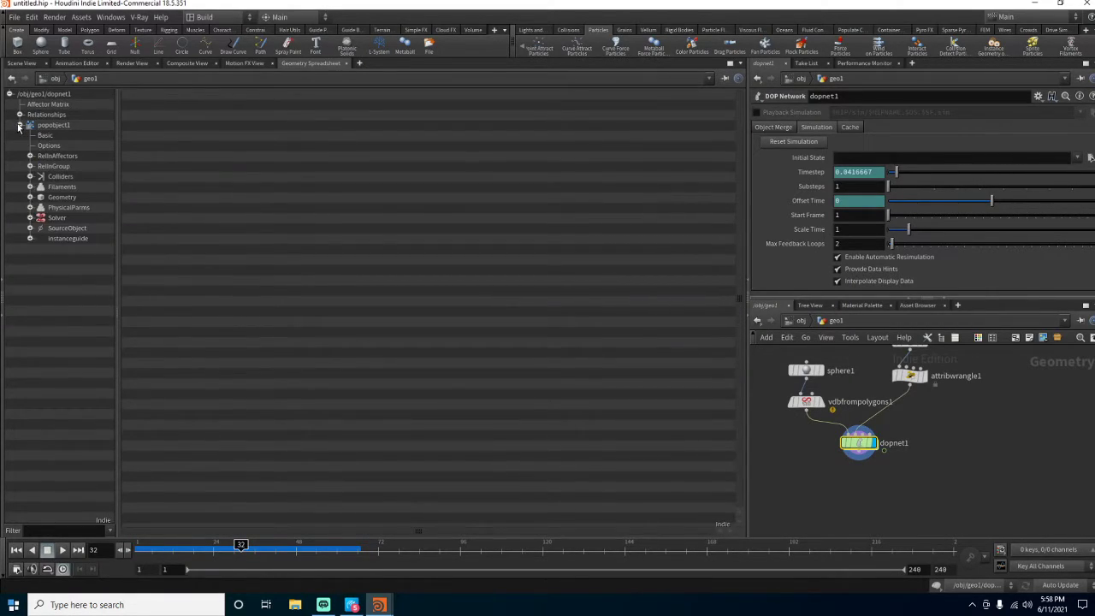
left_click(18, 125)
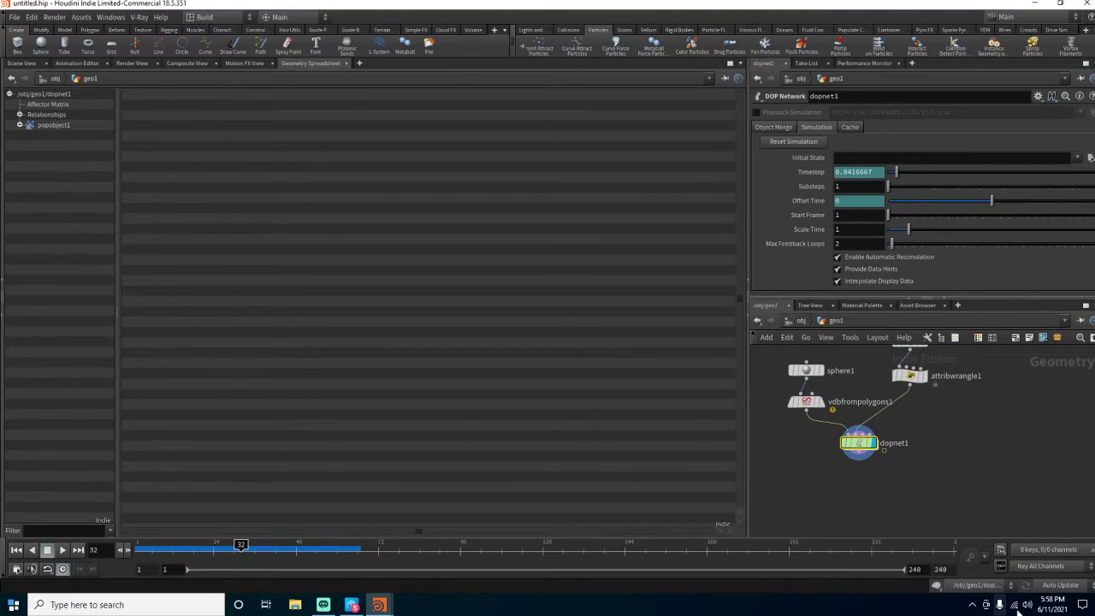
left_click(18, 65)
middle_click(860, 443)
left_click(838, 456)
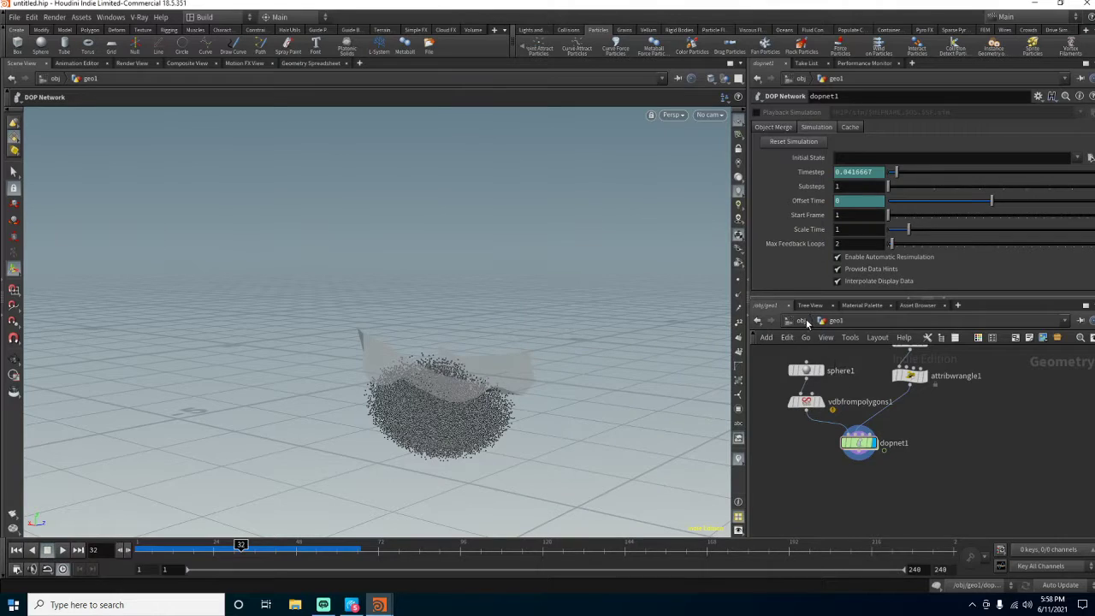
- Inside popobject1_filaments, add a Visualize node connected to the import_popobject1_filaments output and display it
left_click(804, 320)
double_click(914, 440)
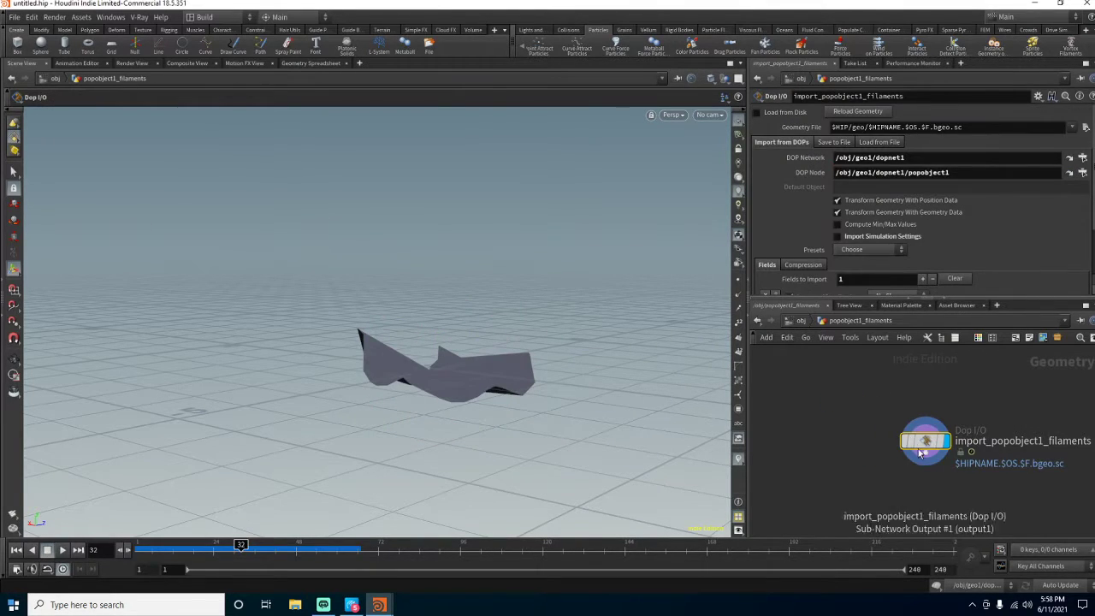
key("Tab")
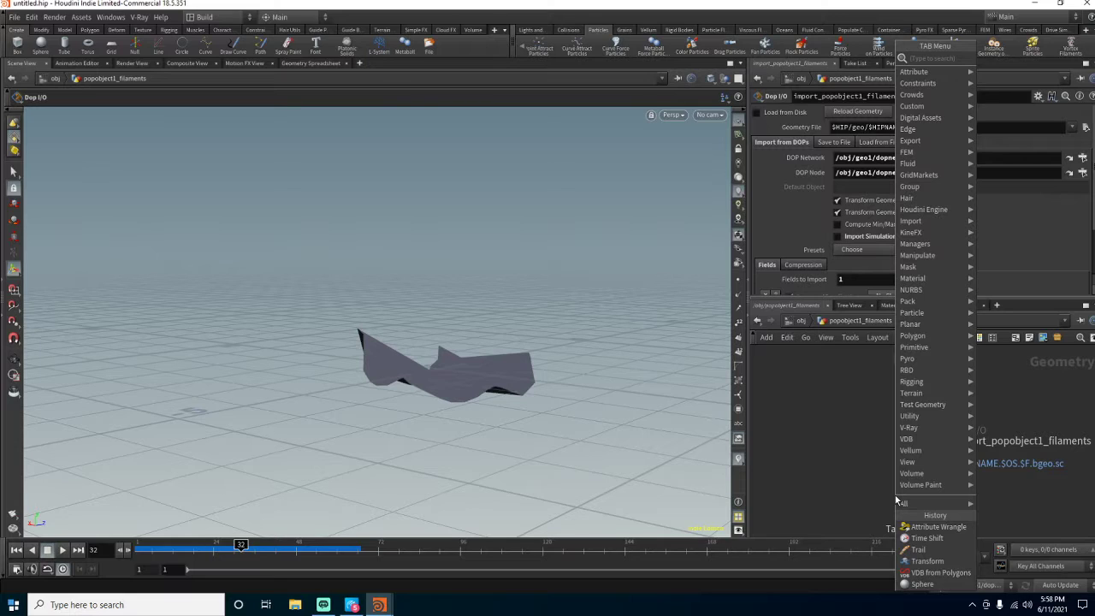
type("visu")
key("Return")
left_click(896, 499)
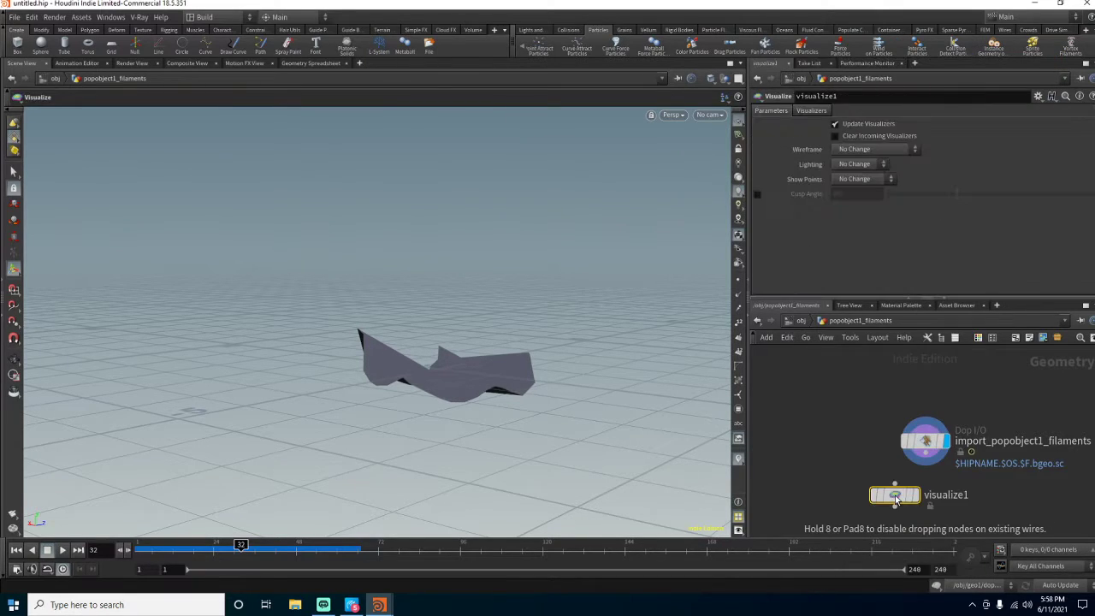
left_click_drag(925, 451, 933, 495)
left_click(947, 493)
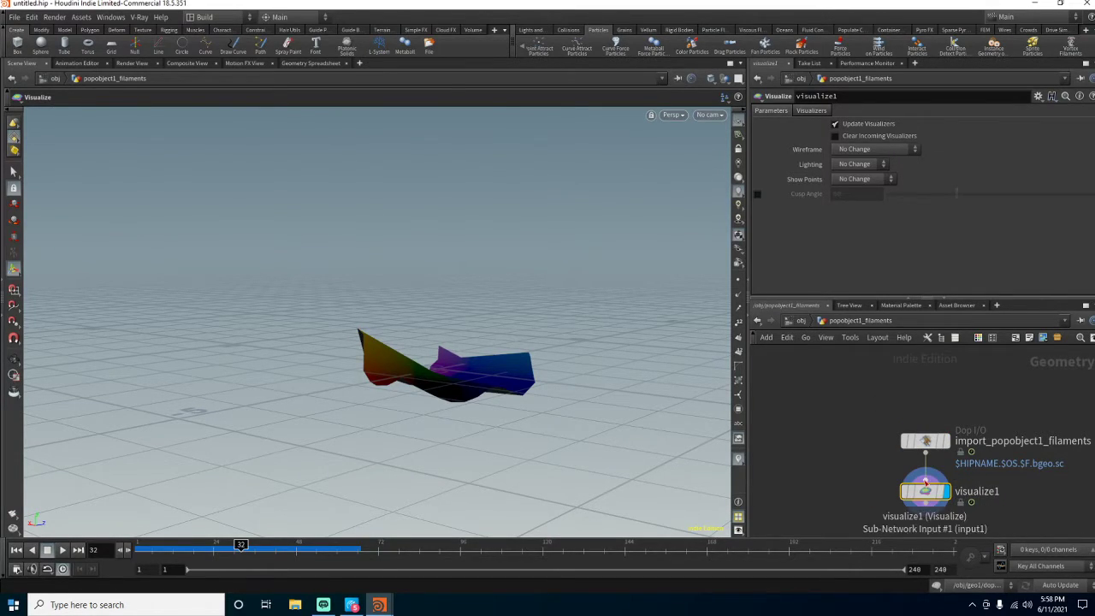
- Change the visualizer of visualize1 to the Marker type and set its attribute to v
left_click(811, 111)
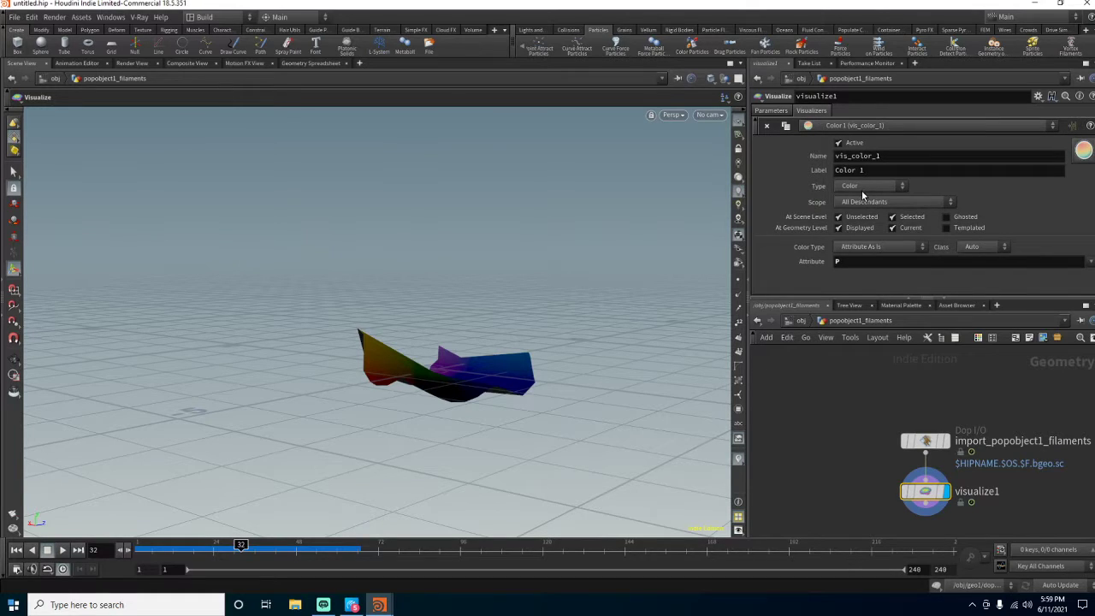
left_click(863, 186)
left_click(865, 202)
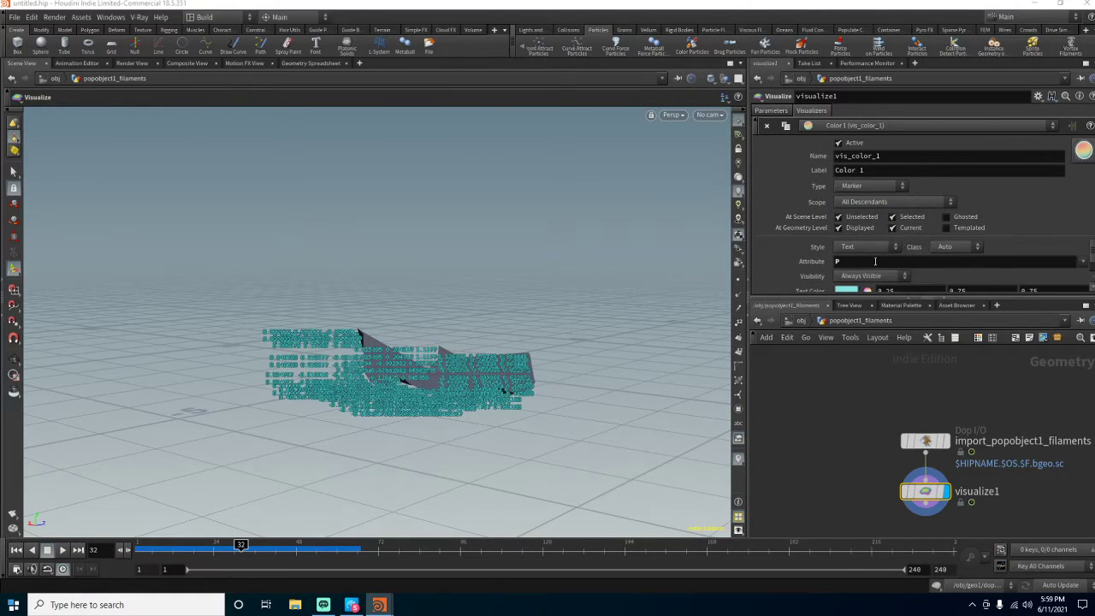
type("v")
key("Return")
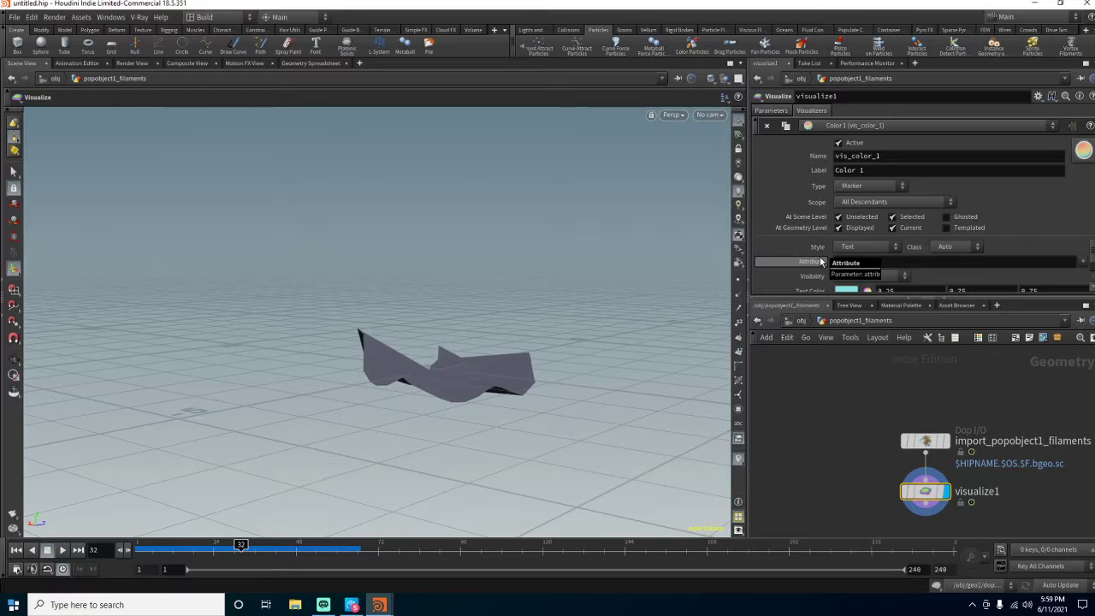
- Try the Vector Trail marker style on visualize1 and change it to Vector
left_click(871, 248)
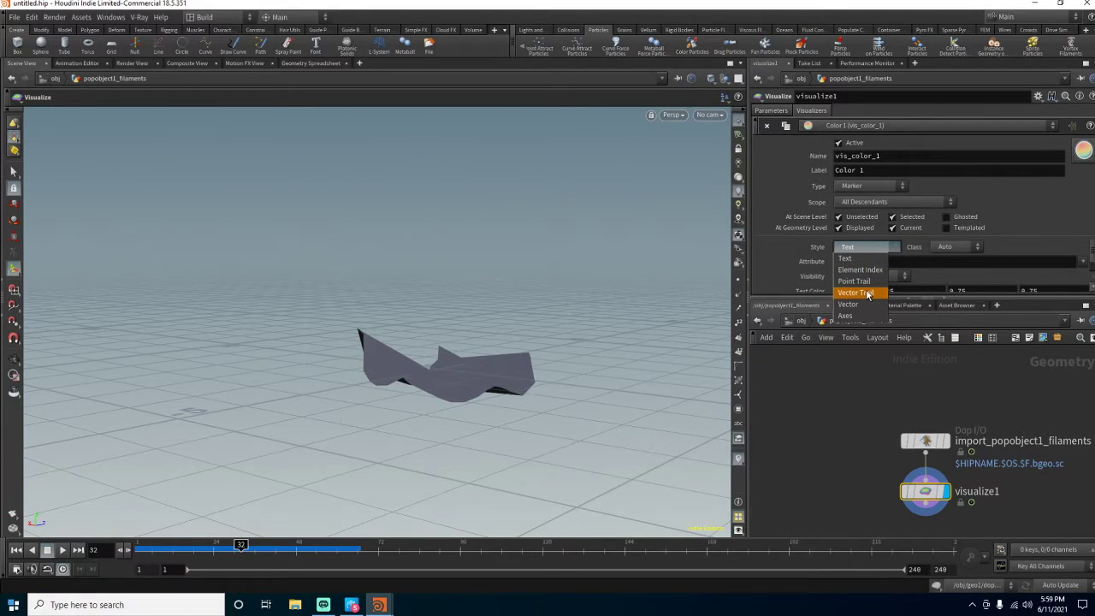
left_click(868, 294)
left_click(867, 276)
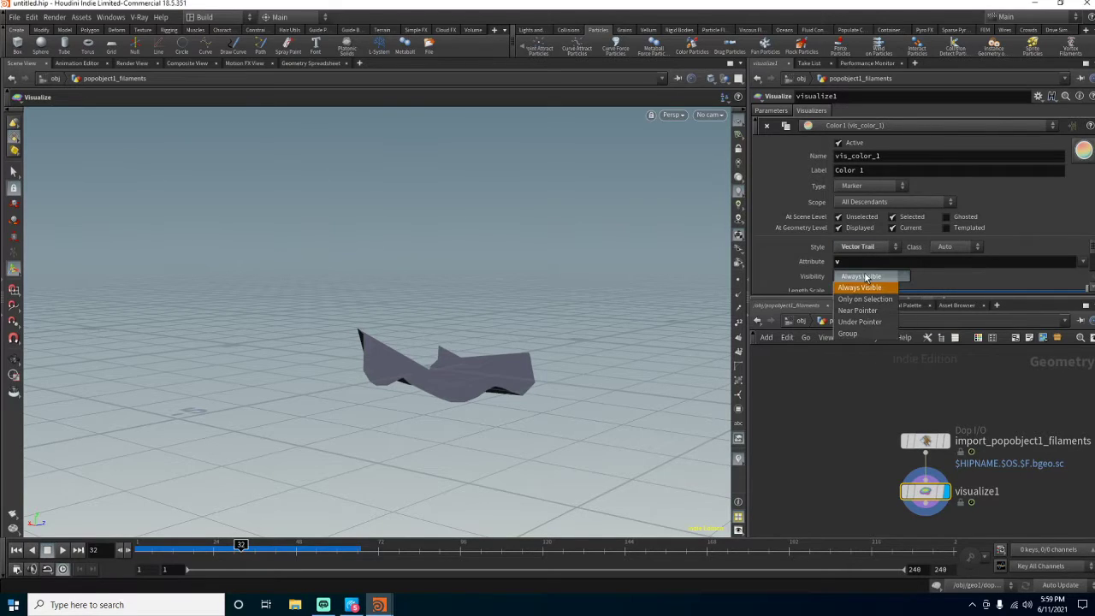
left_click(801, 274)
left_click(856, 250)
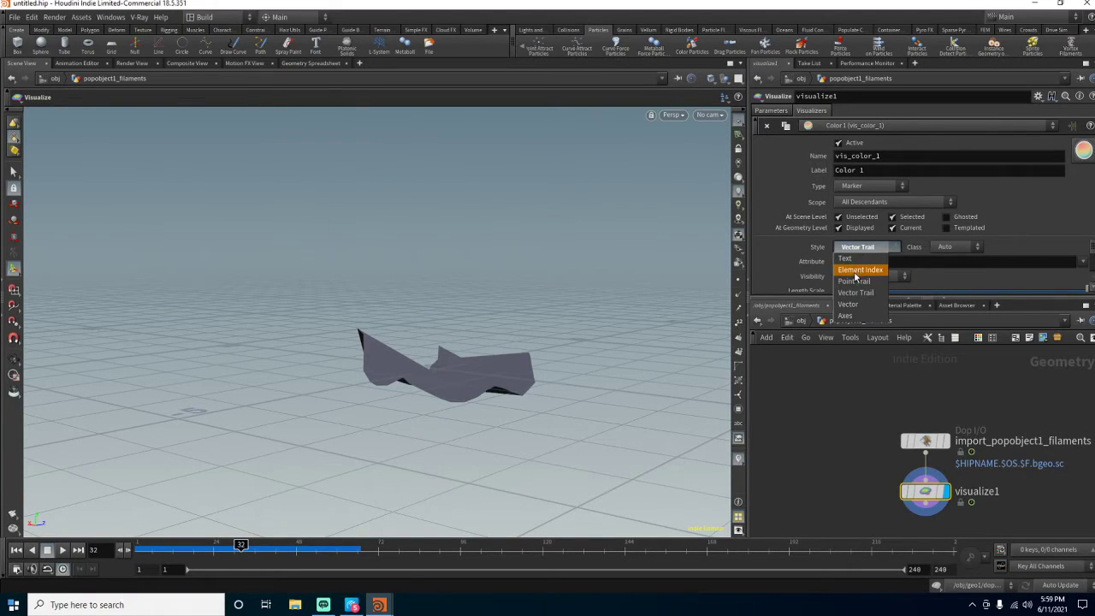
left_click(853, 305)
- Examine the attributes, DOP import fields, visualization options and file loading settings of import_popobject1_filaments
middle_click(922, 440)
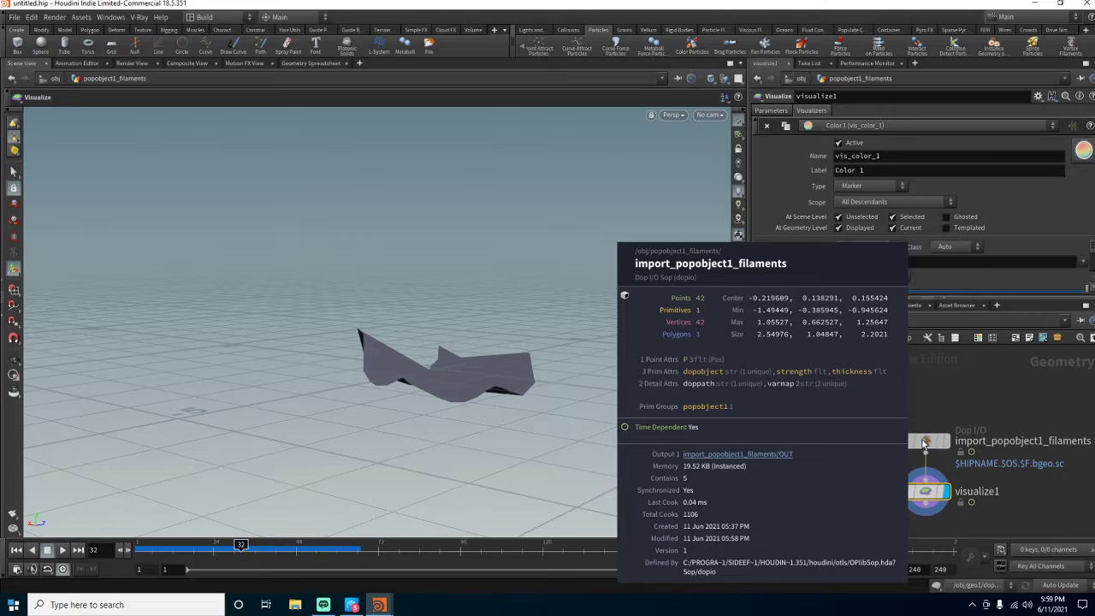
left_click(925, 441)
scroll(890, 242, "down", 3)
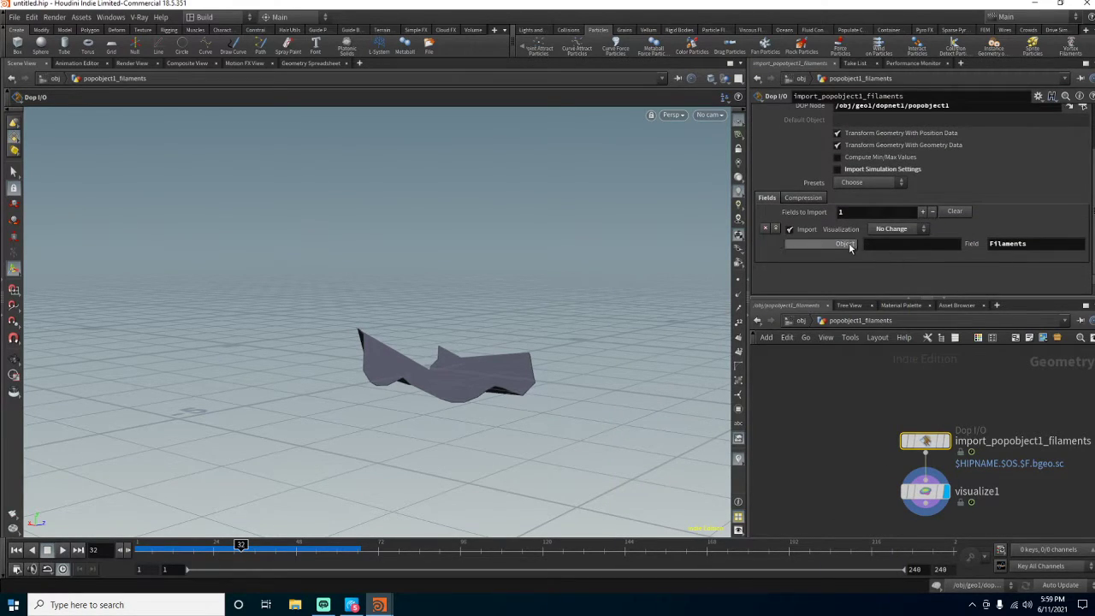
scroll(849, 243, "up", 3)
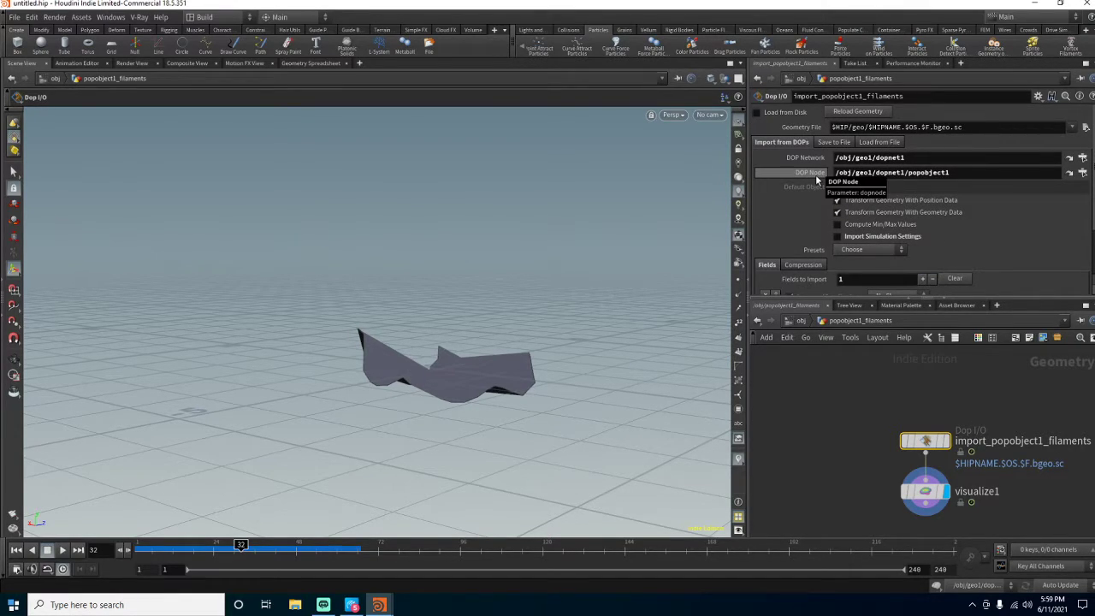
scroll(804, 234, "down", 3)
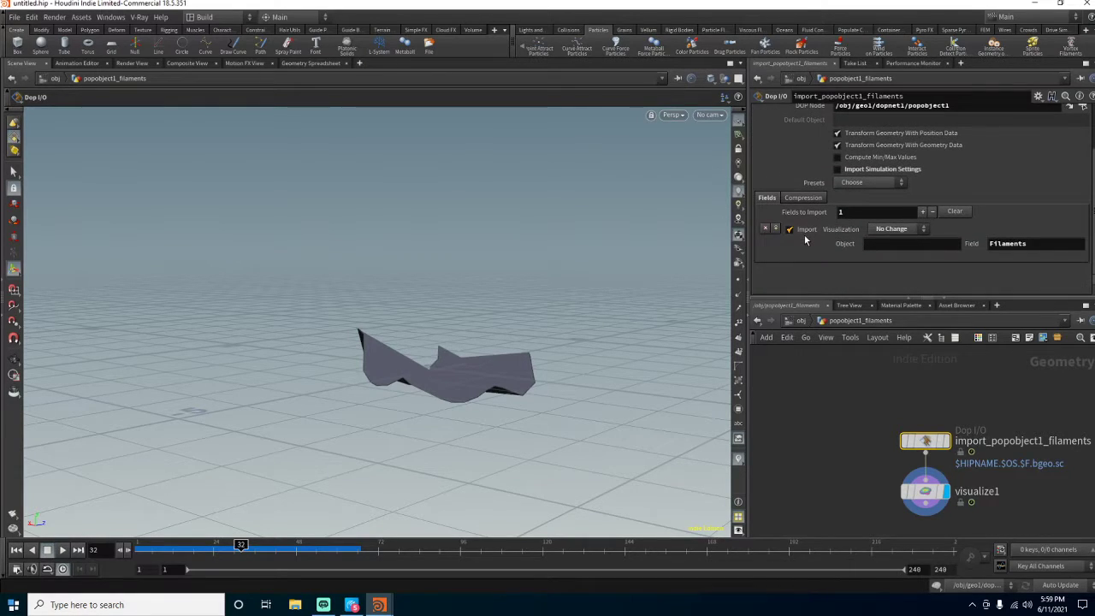
left_click(877, 230)
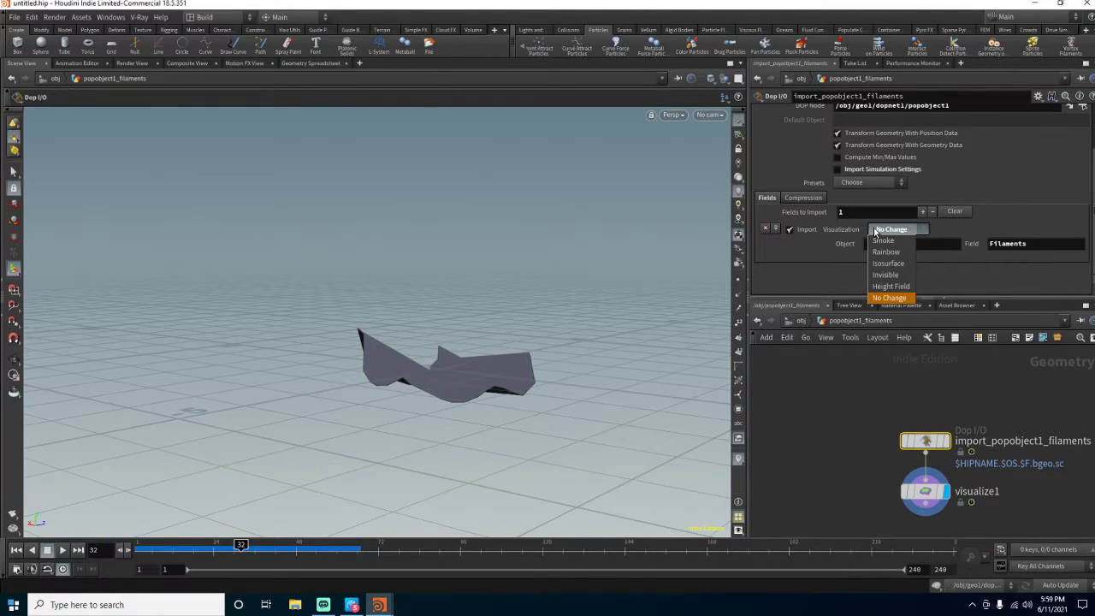
left_click(876, 231)
scroll(825, 221, "up", 3)
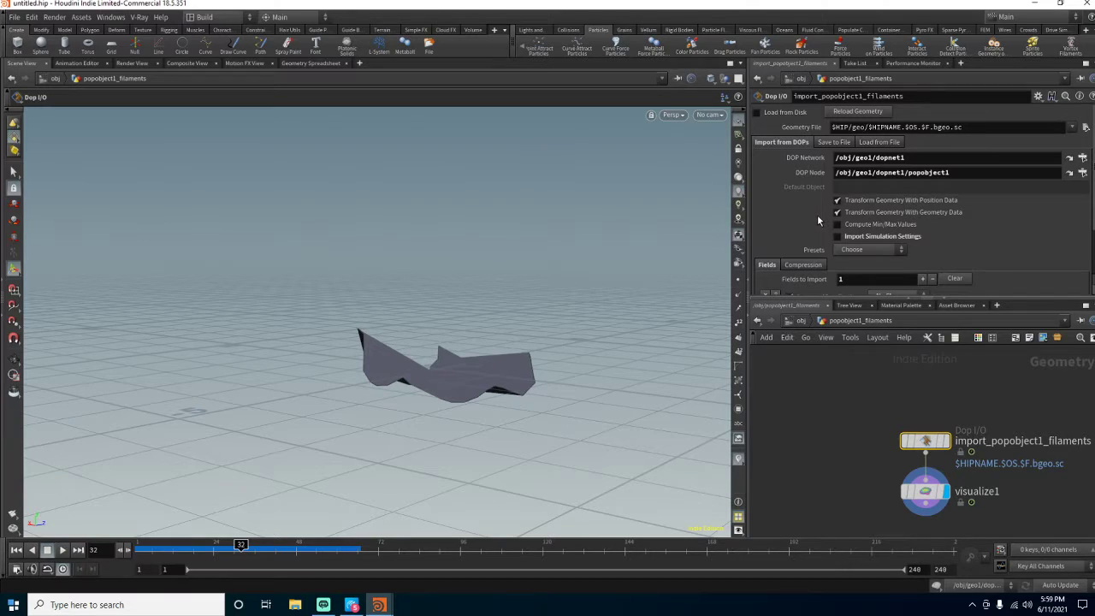
left_click(843, 146)
left_click(873, 146)
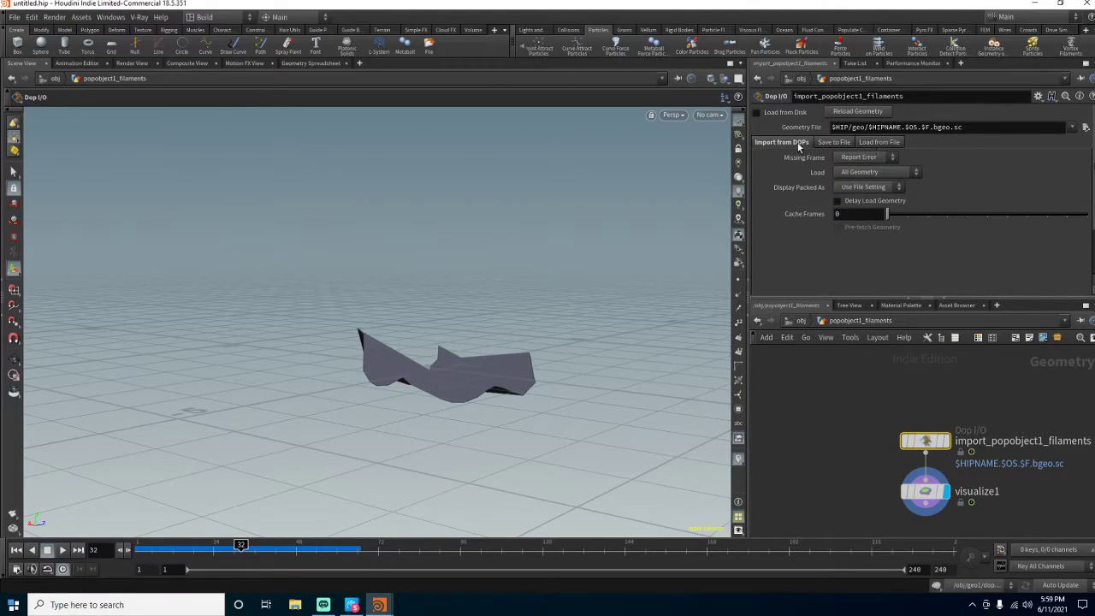
left_click(779, 143)
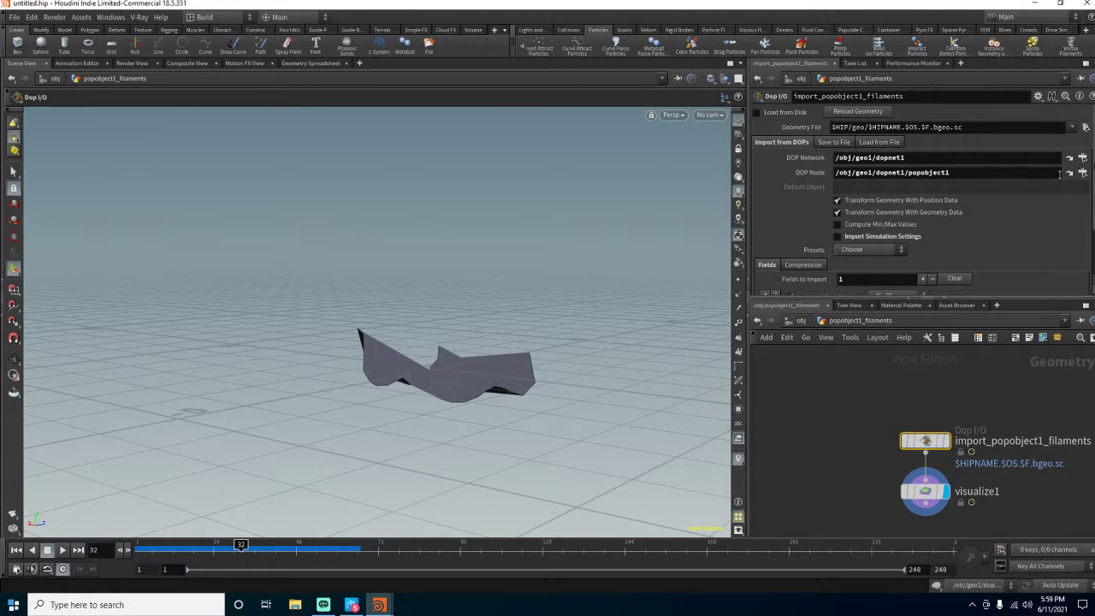
- Jump to the referenced popobject1 DOP node, then reopen popobject1_filaments and recheck its imported fields and attributes
left_click(1069, 173)
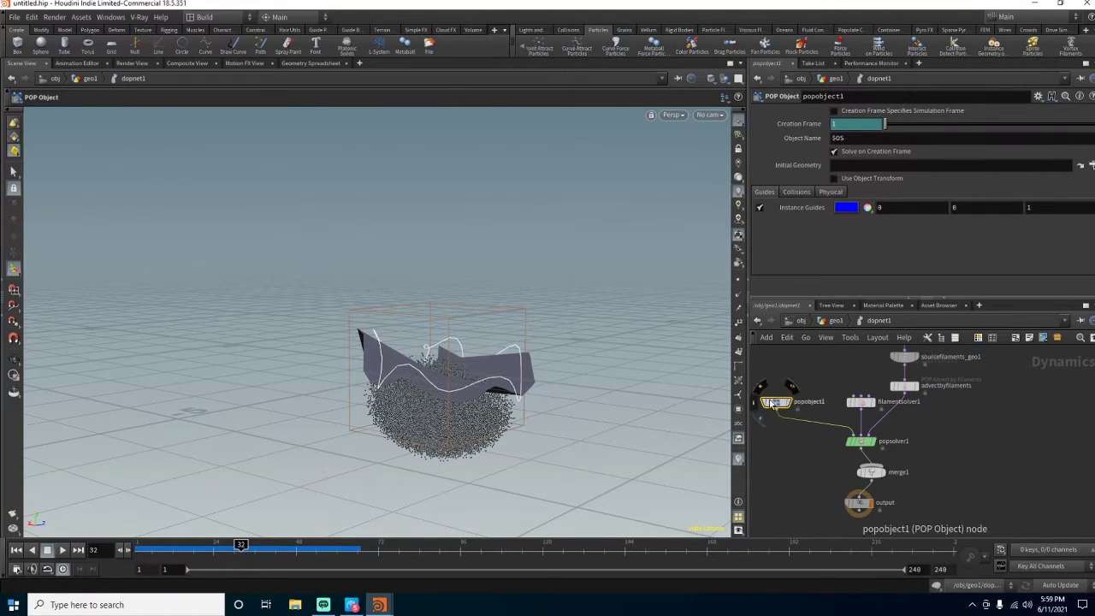
left_click(834, 320)
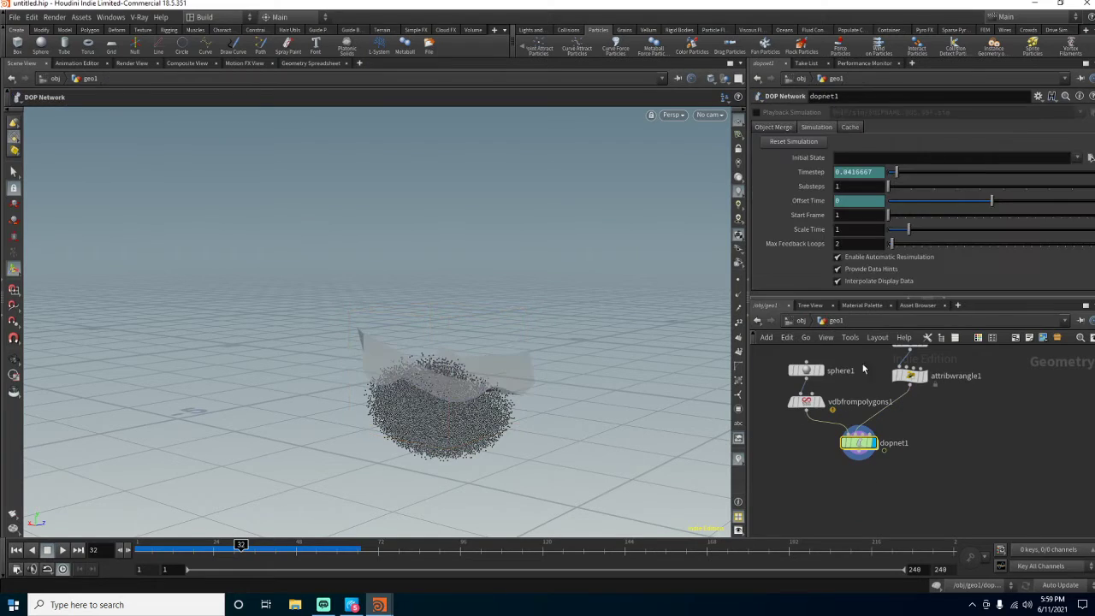
left_click(802, 321)
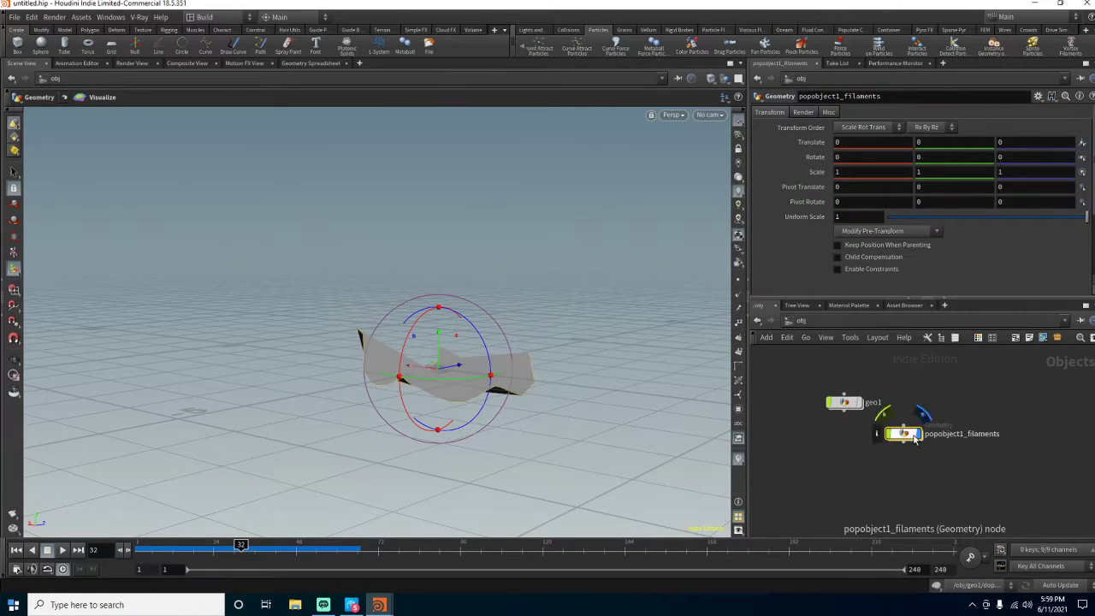
double_click(914, 433)
scroll(803, 262, "down", 3)
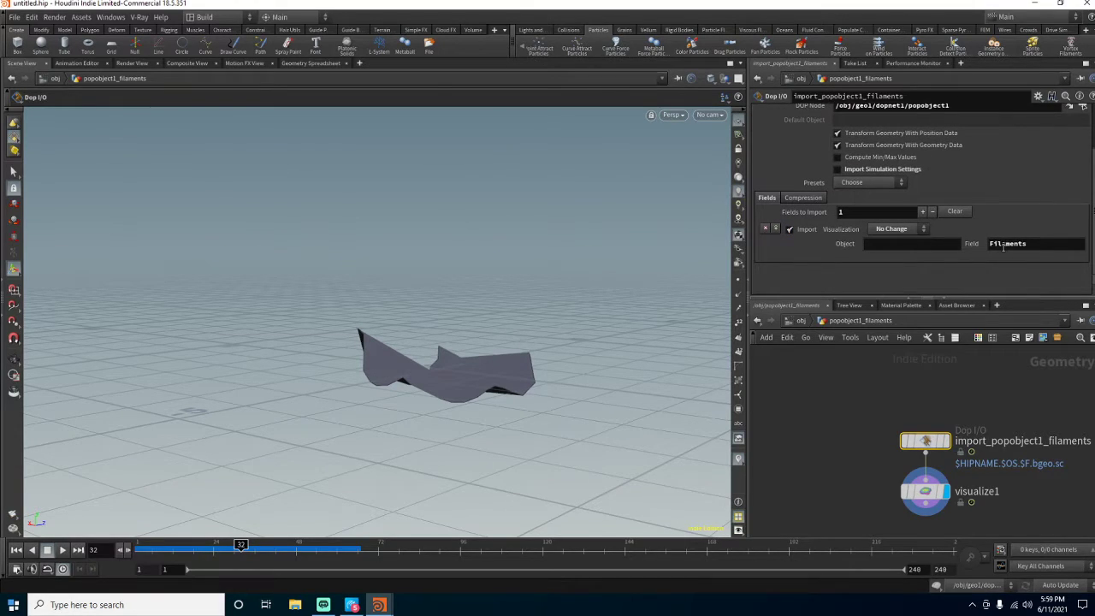
left_click(889, 230)
left_click(889, 231)
middle_click(930, 439)
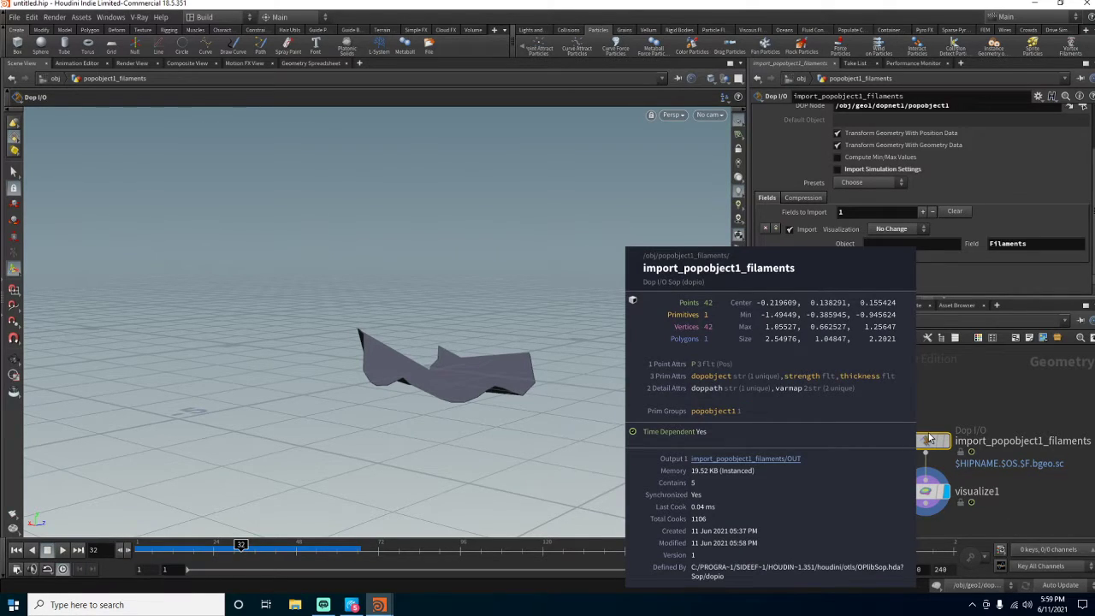
- Leave the visualize1 settings and return to the dopnet1 network inside geo1
double_click(933, 491)
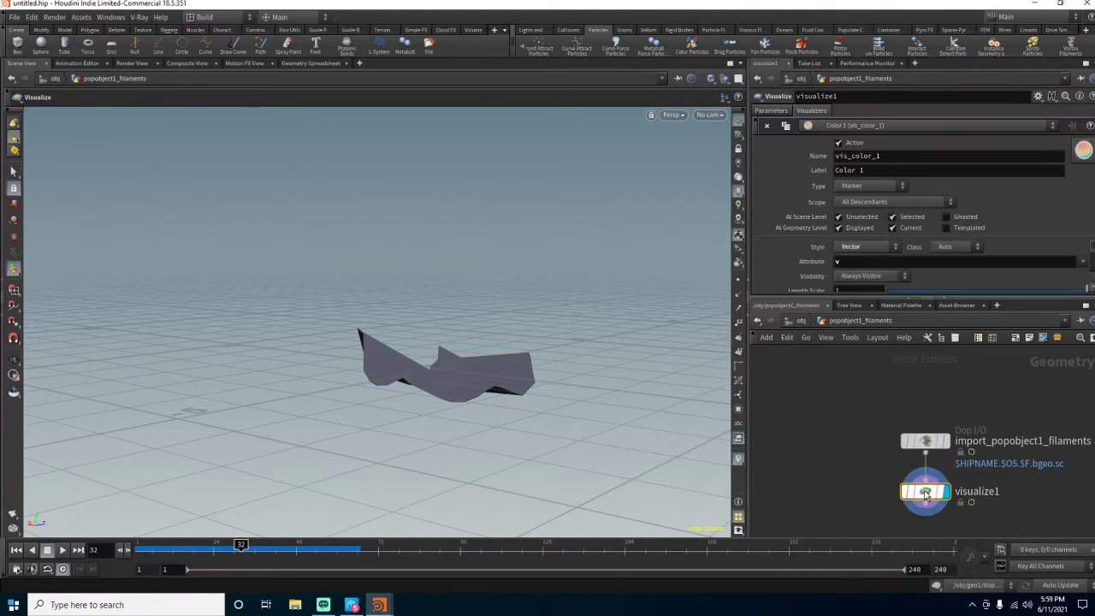
left_click(831, 320)
left_click(802, 320)
double_click(843, 402)
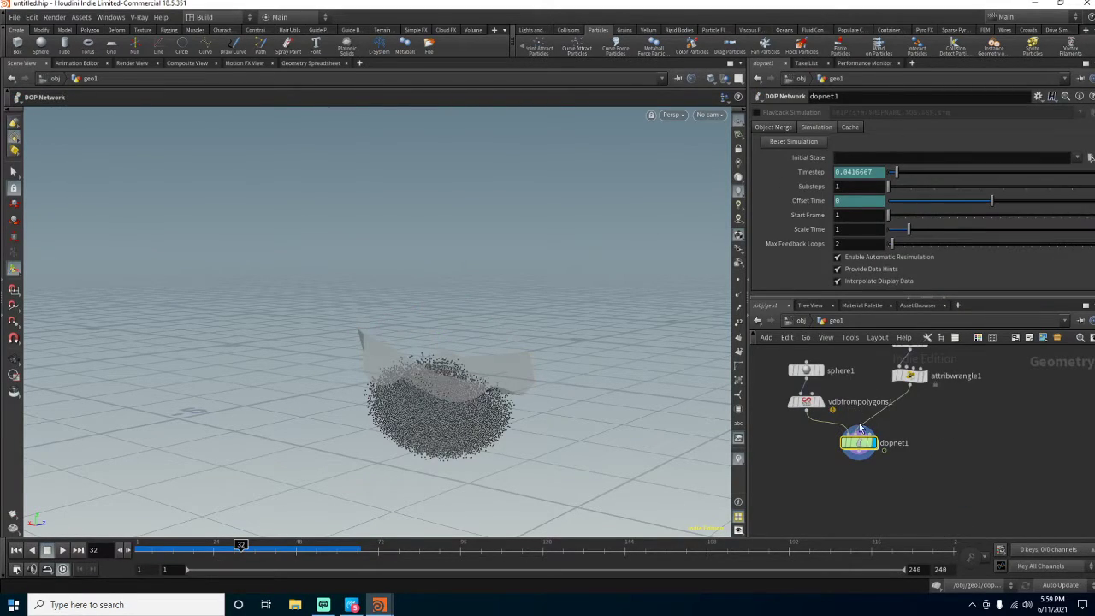
double_click(864, 444)
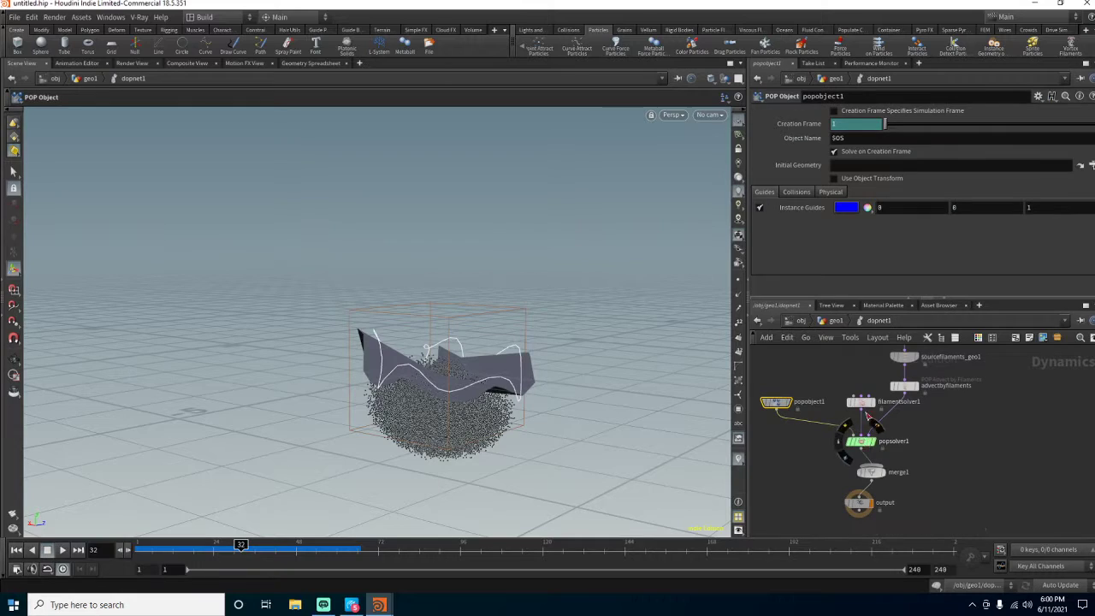
- Inspect the node information of filamentsolver1, the attribute wrangle in geo1, and sourcefilaments_geo1 inside dopnet1
middle_click(862, 406)
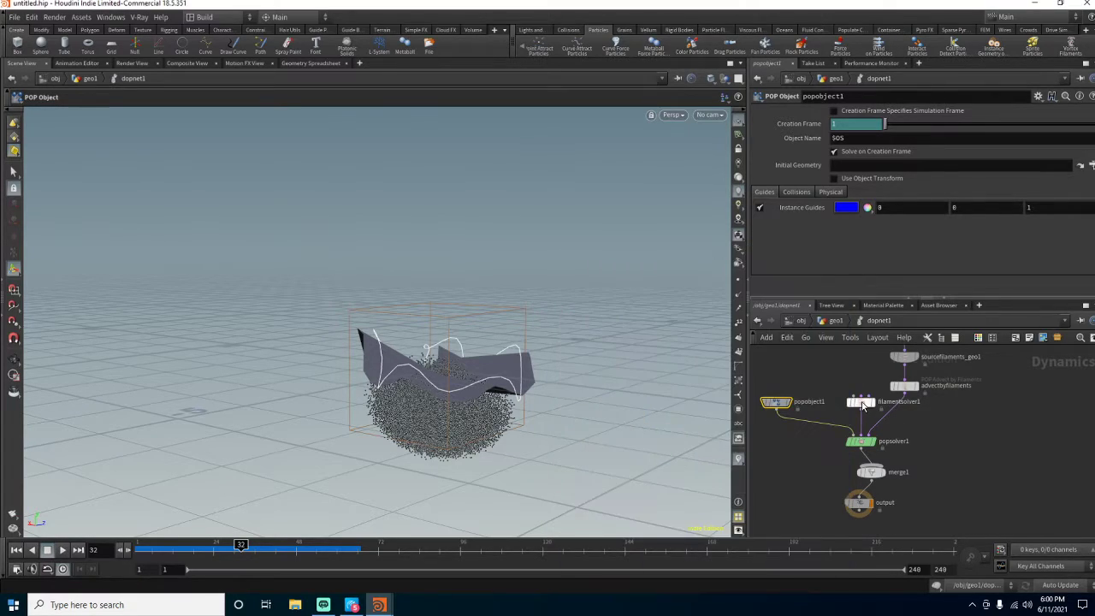
middle_click_drag(846, 380, 839, 421)
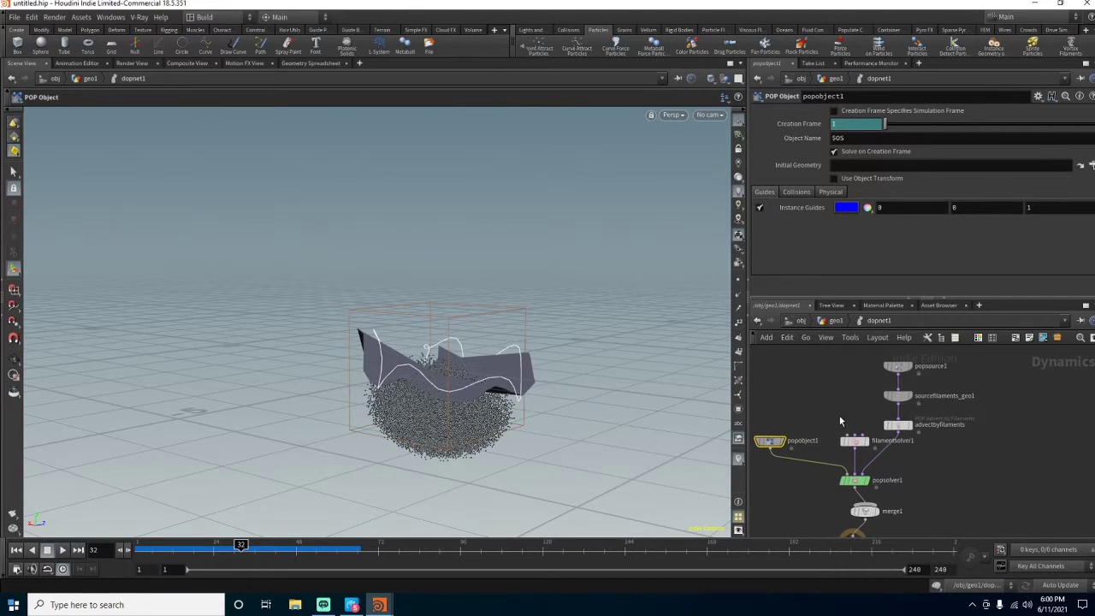
left_click(835, 320)
middle_click(914, 381)
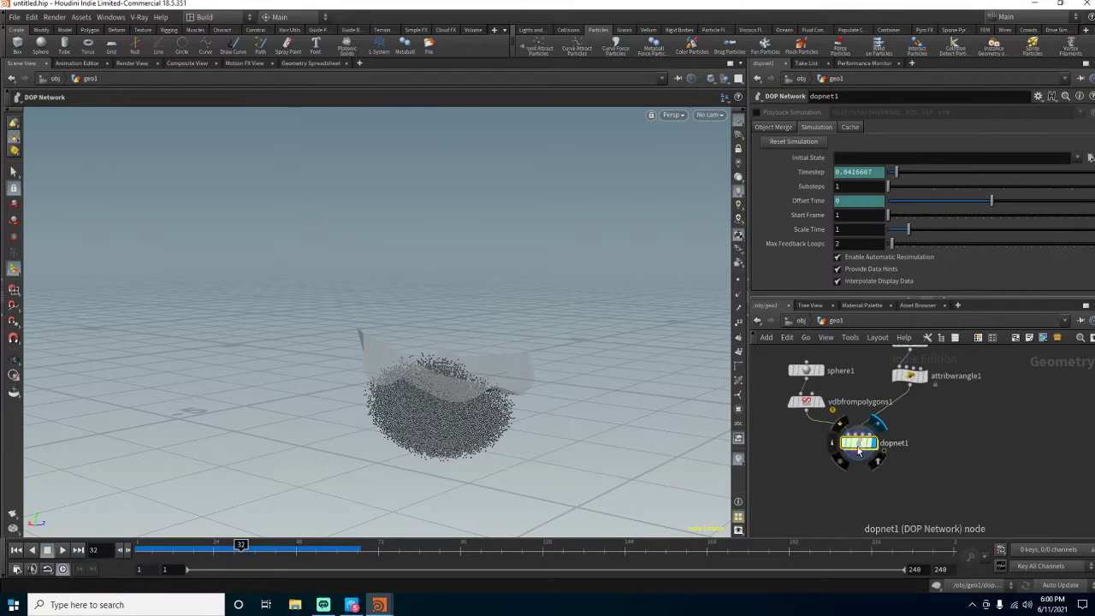
double_click(859, 441)
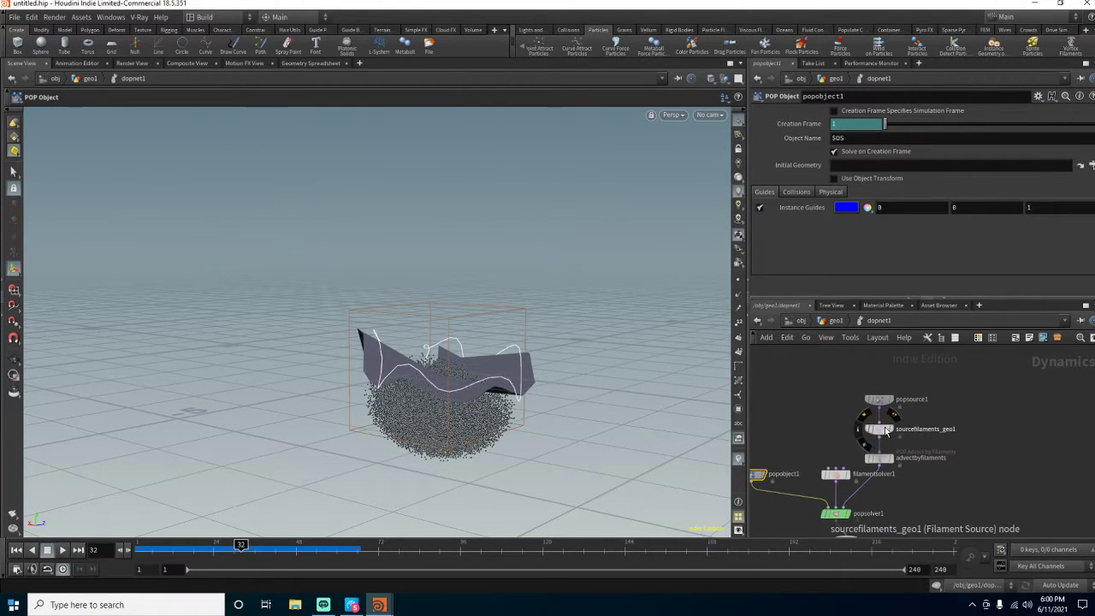
middle_click(885, 432)
middle_click_drag(848, 430, 876, 393)
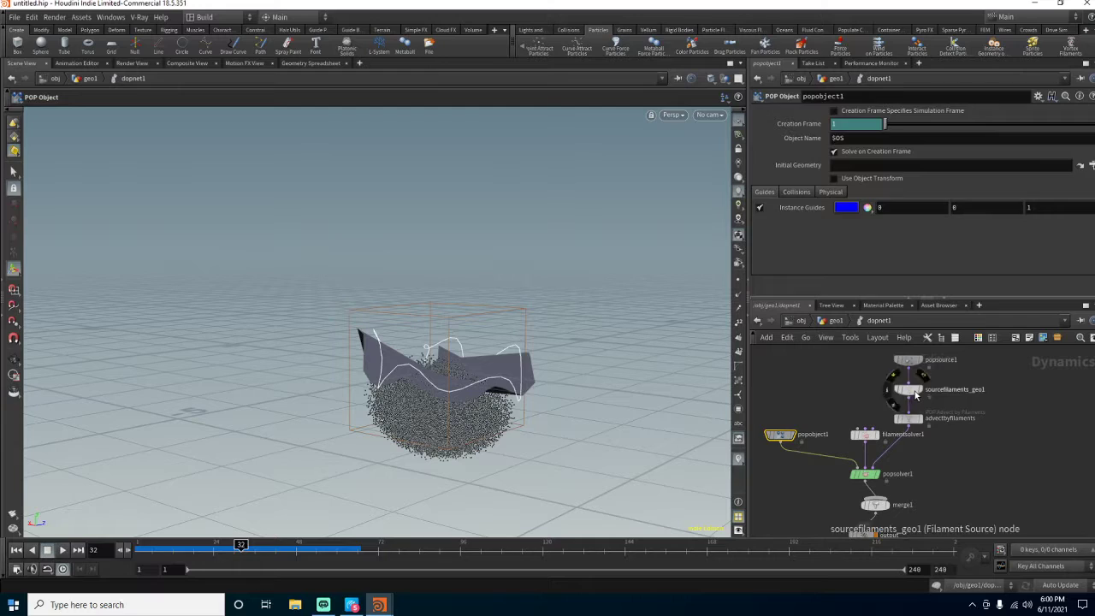
- Set the Operation of sourcefilaments_geo1 to Append
left_click(908, 389)
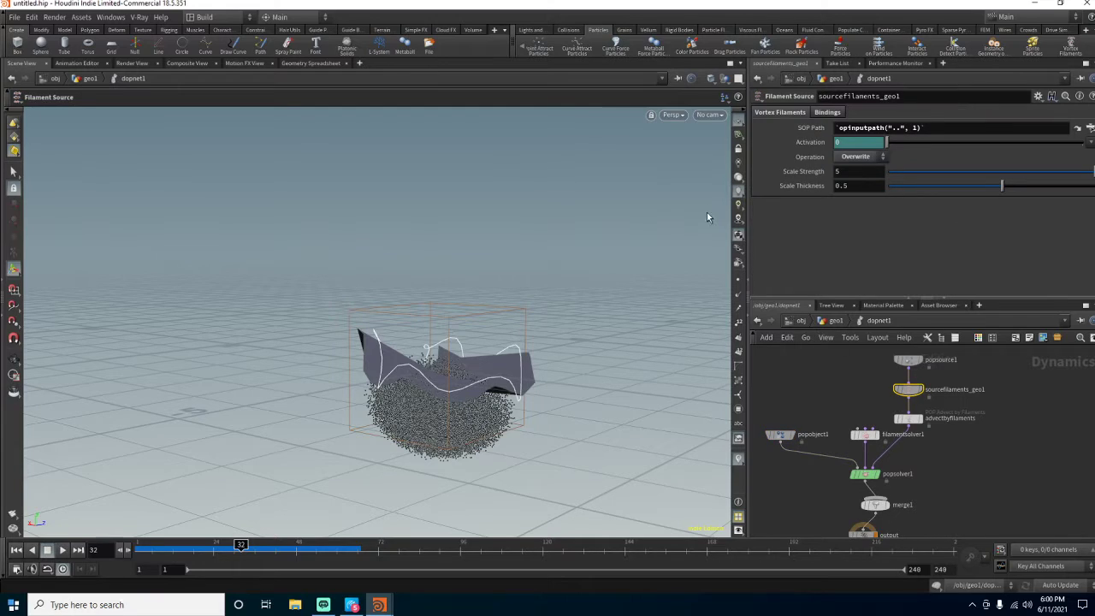
left_click(860, 157)
left_click(856, 169)
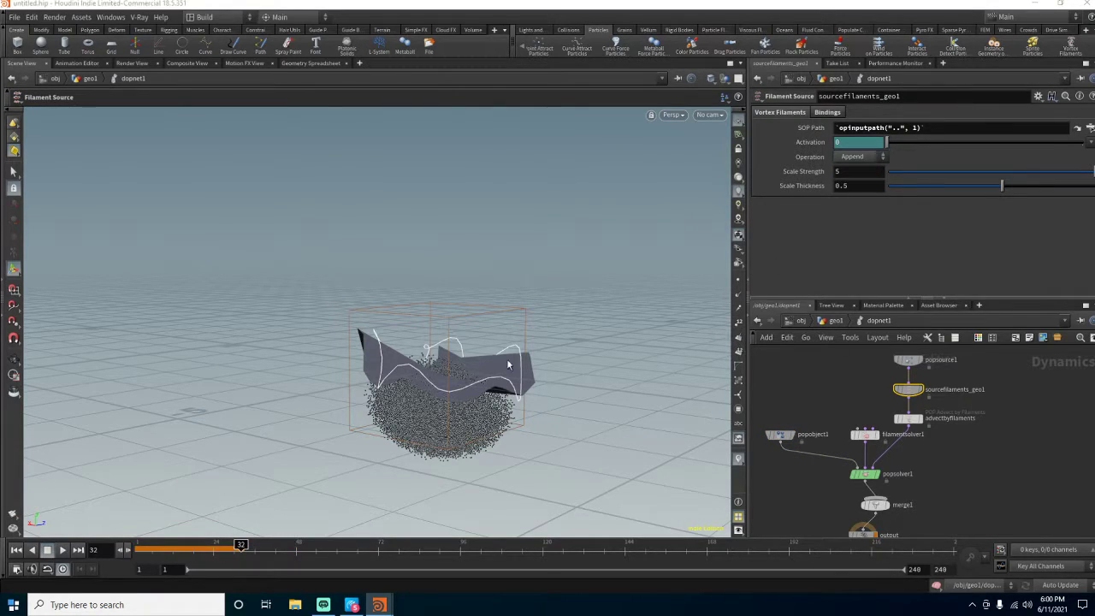
- Compare the filament attributes reported by sourcefilaments_geo1 at frames 1 and 2, ending on frame 1
left_click(141, 545)
mouse_move(142, 545)
left_mouse_down()
mouse_move(229, 545)
mouse_move(141, 545)
left_mouse_up()
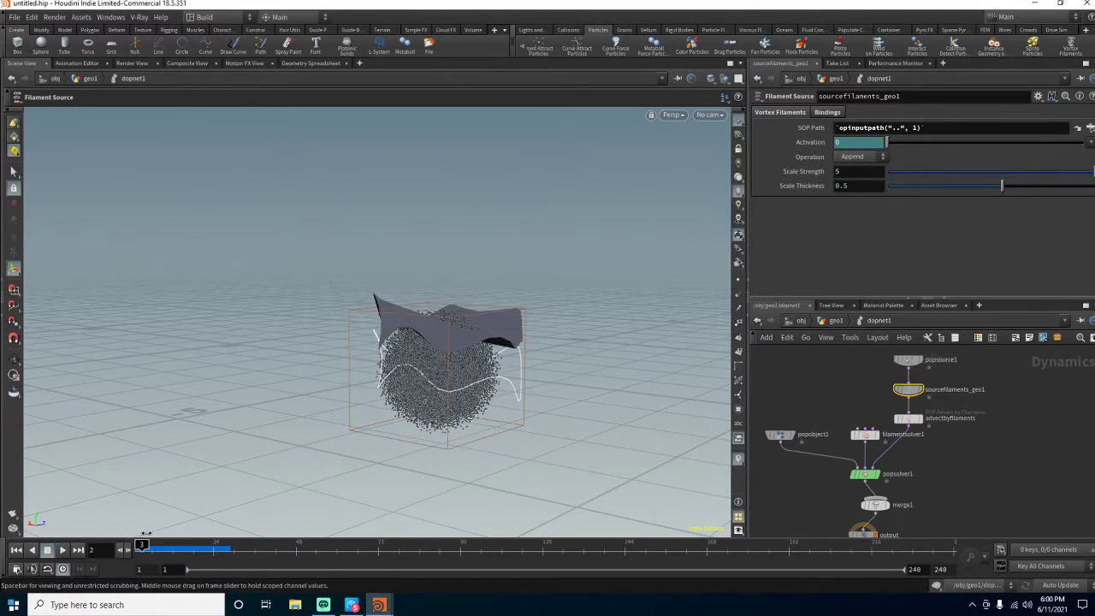
middle_click(920, 393)
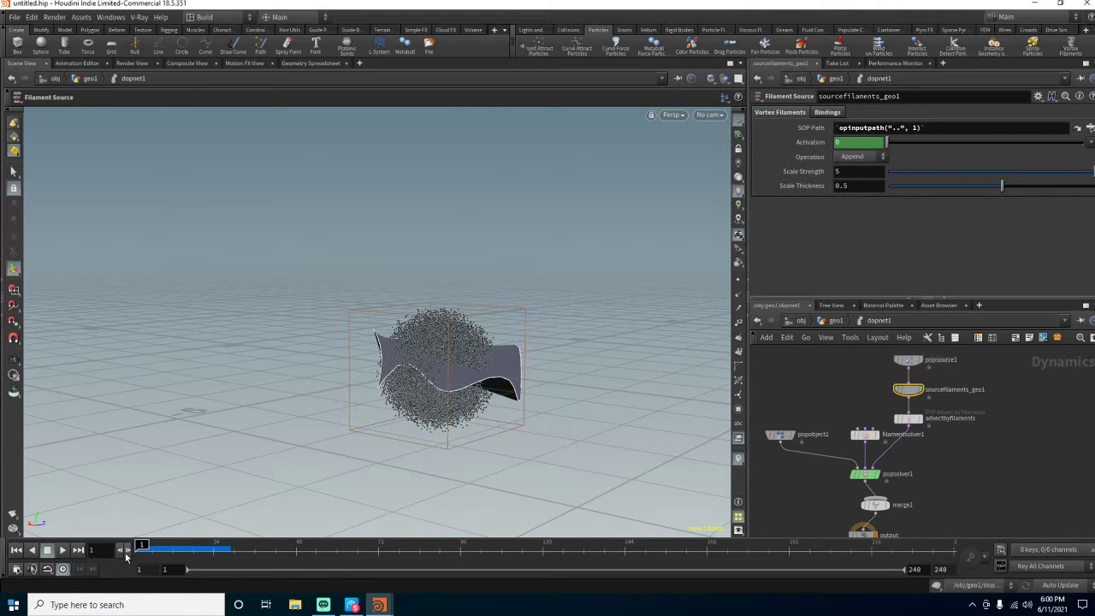
left_click(126, 550)
middle_click(913, 391)
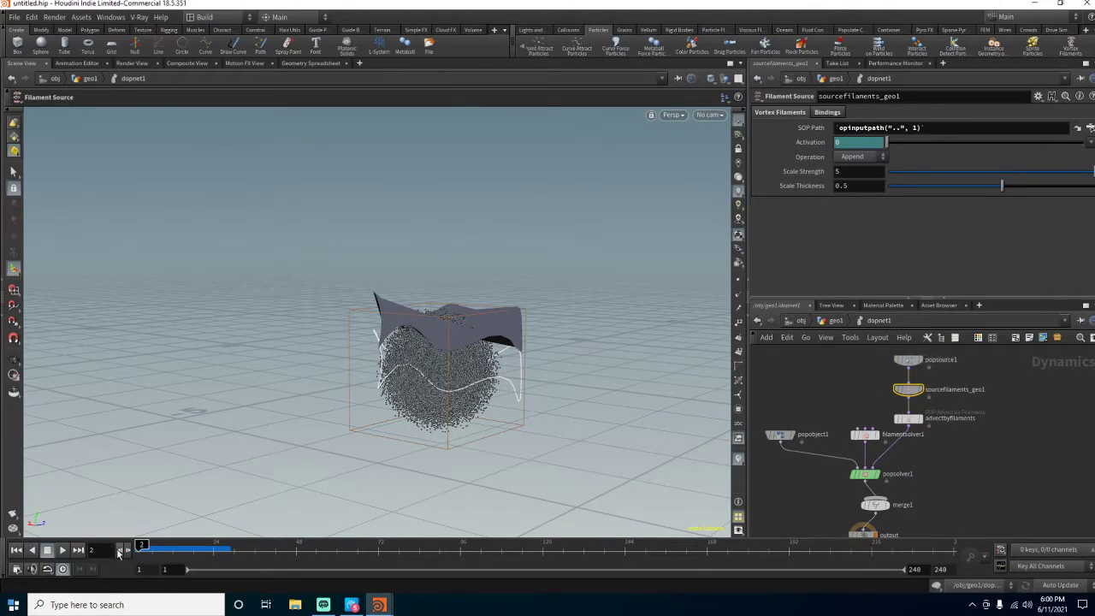
key("Left")
middle_click(913, 393)
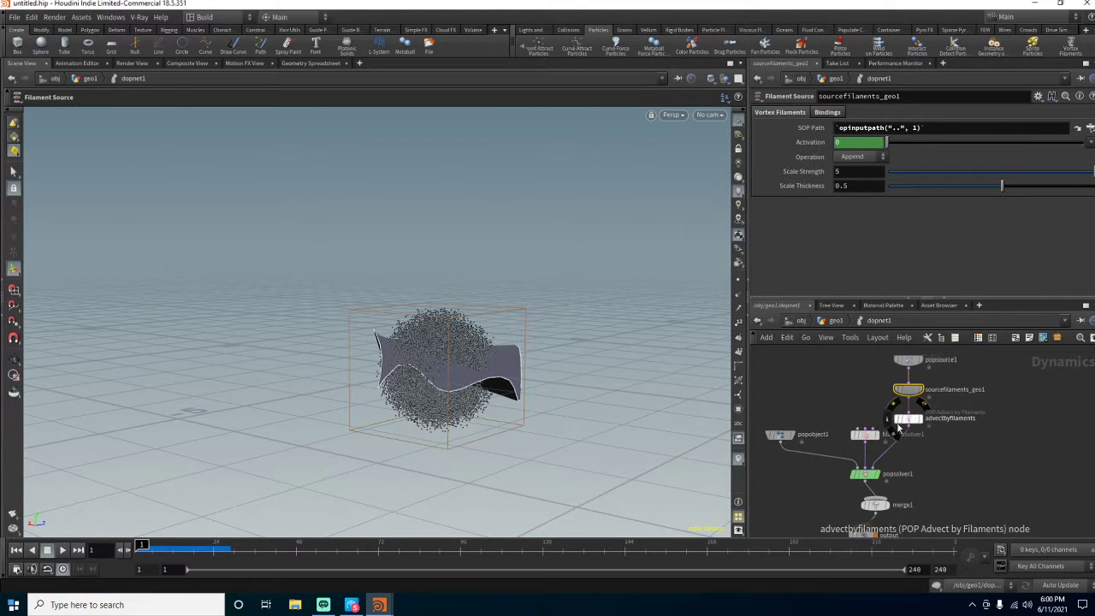
- Try Solver Per Object on filamentsolver1, check the source filament attributes at frames 1 and 2, and turn the option back off
left_click(866, 437)
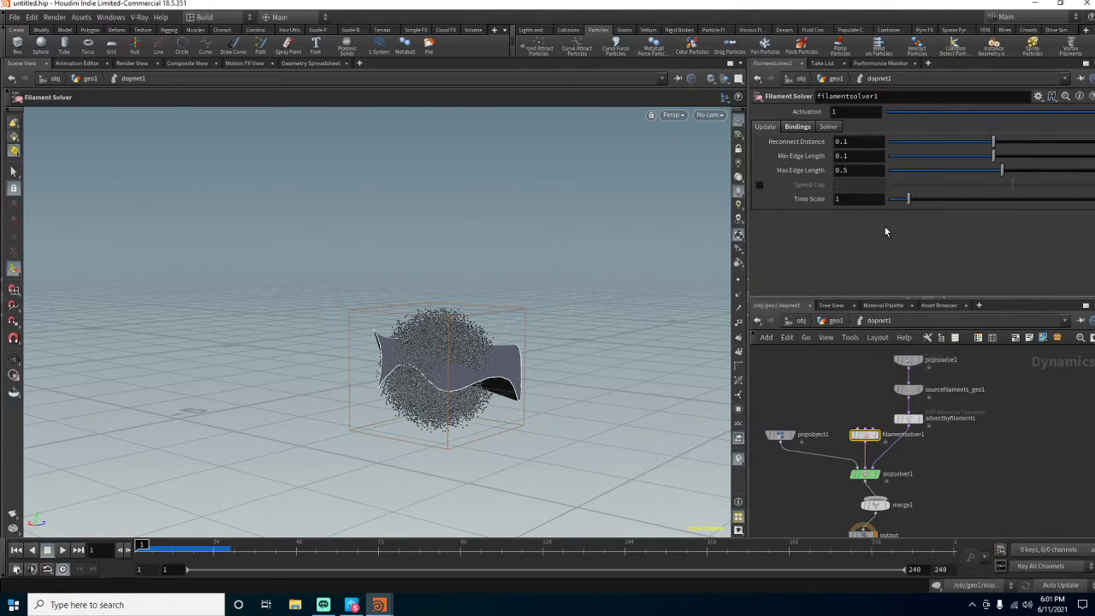
left_click(828, 126)
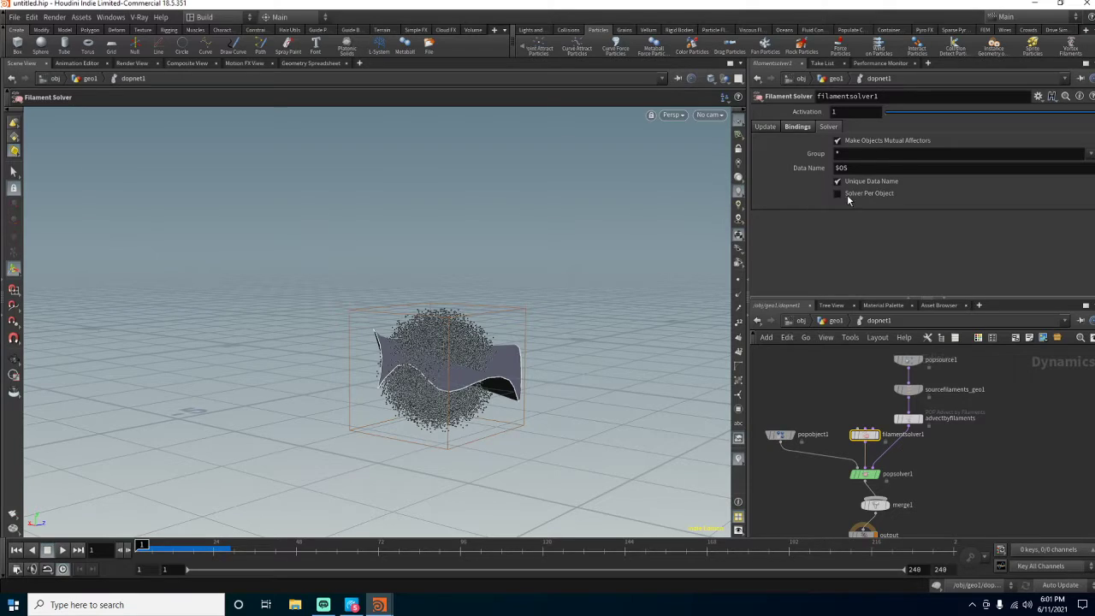
middle_click(911, 393)
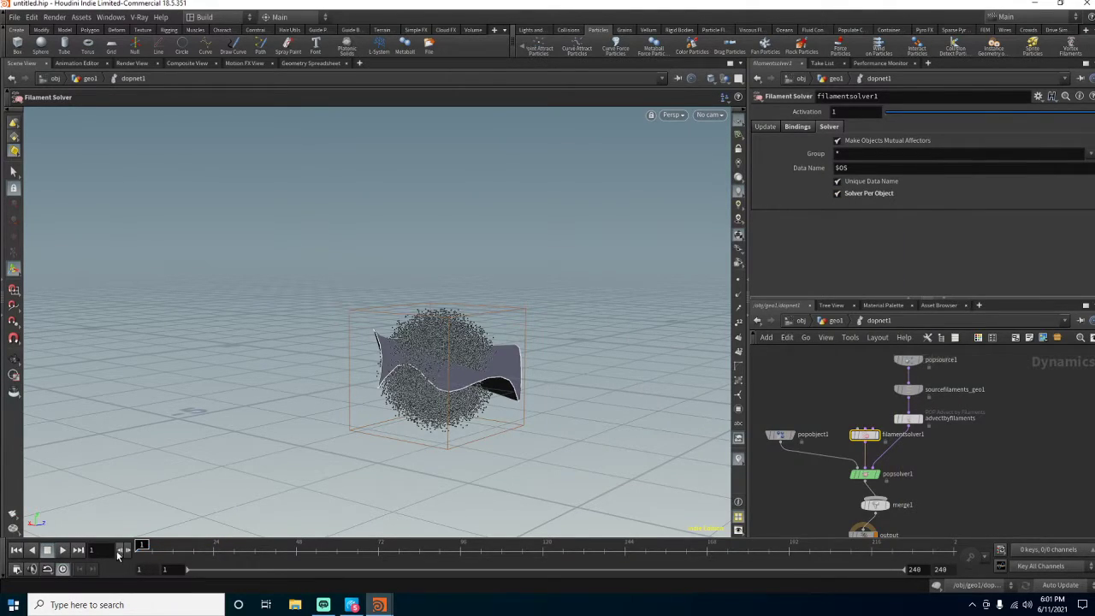
left_click(125, 554)
middle_click(914, 394)
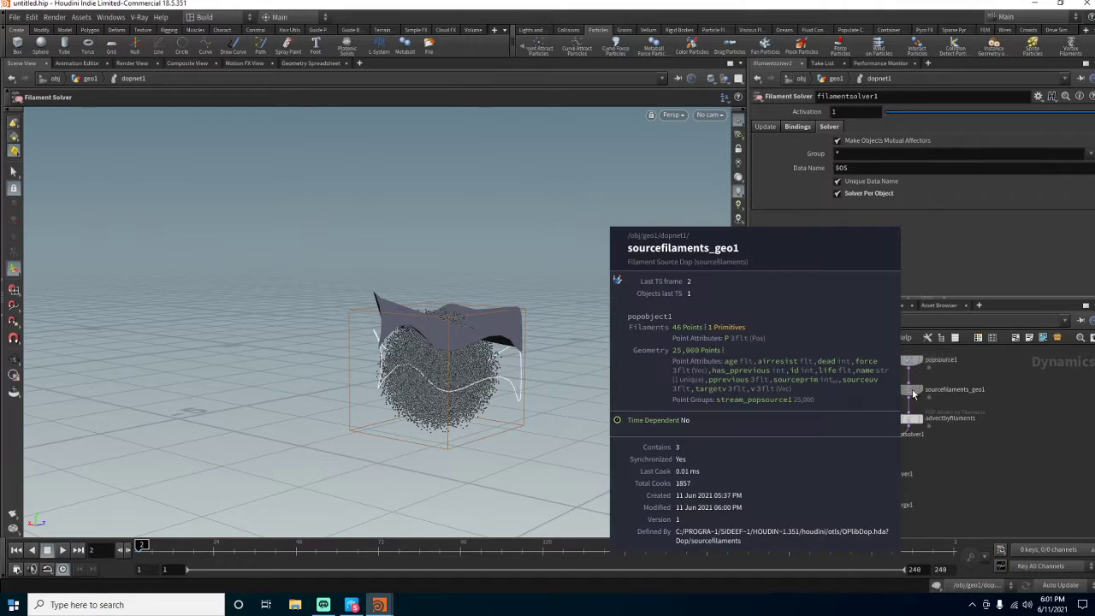
left_click(120, 555)
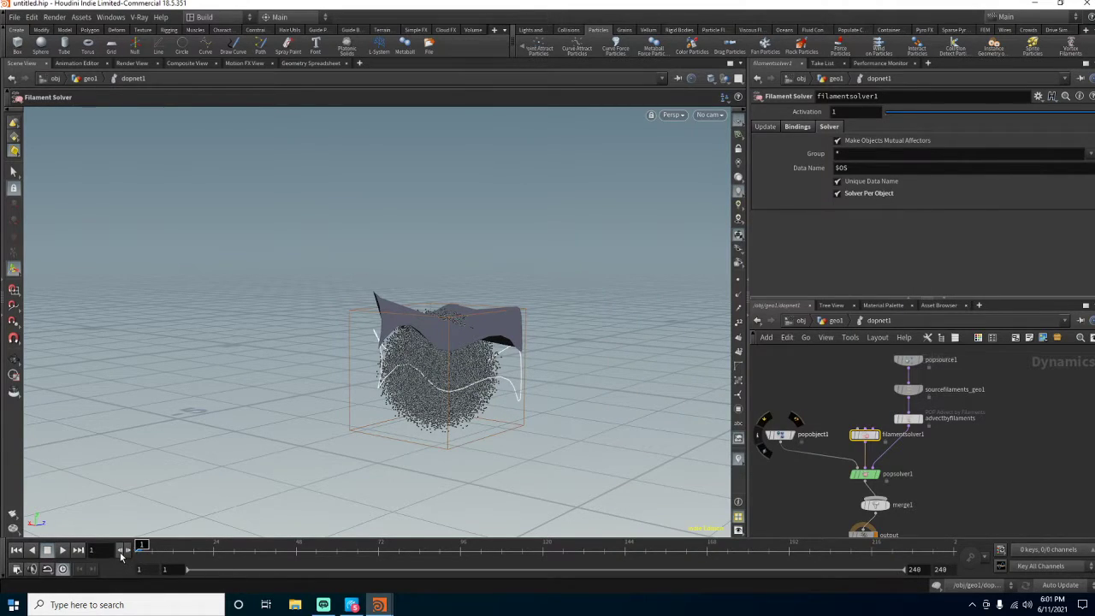
left_click(838, 193)
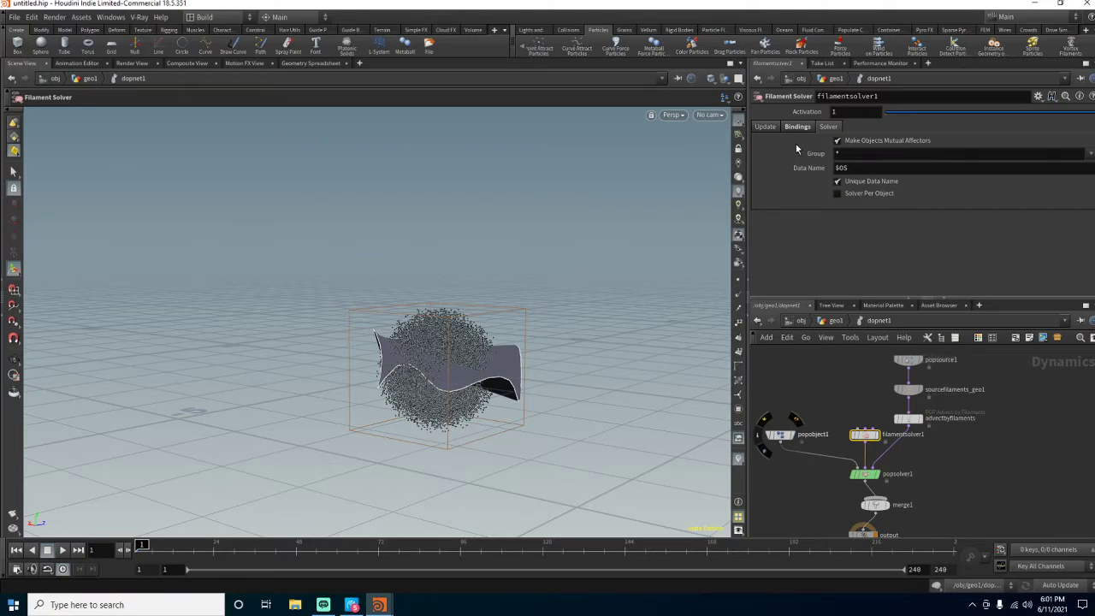
- Review the Update and Bindings settings of filamentsolver1 and its node information
left_click(767, 126)
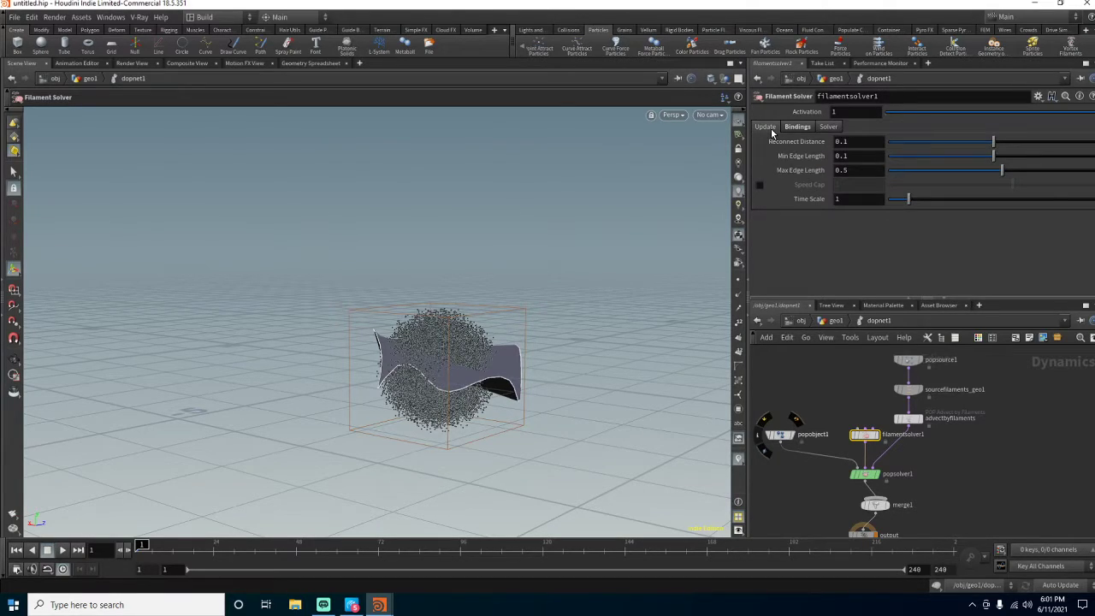
left_click(797, 126)
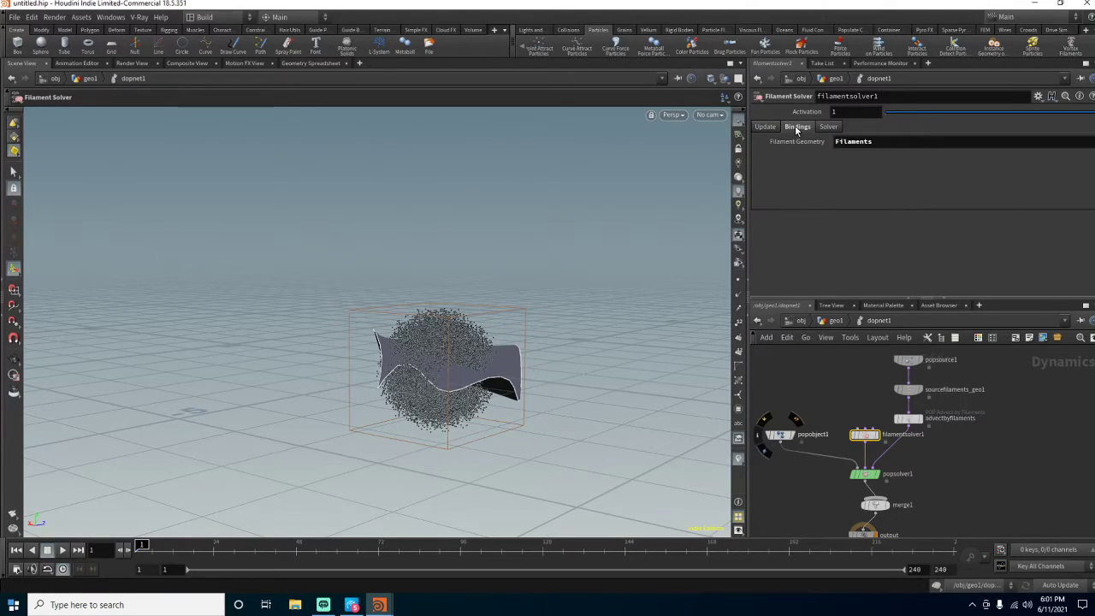
left_click(766, 127)
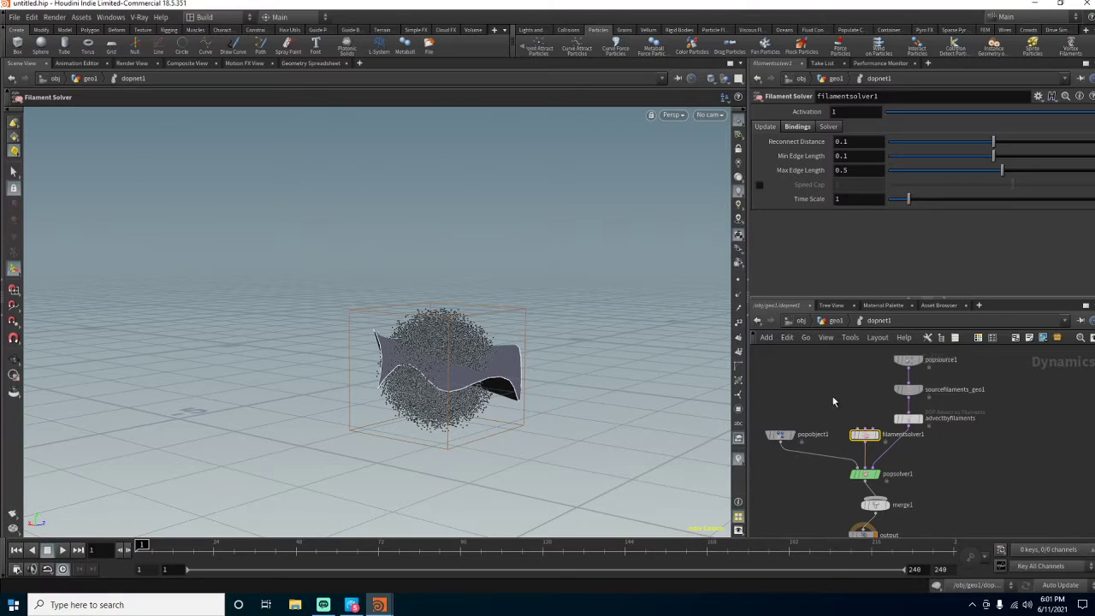
middle_click(866, 437)
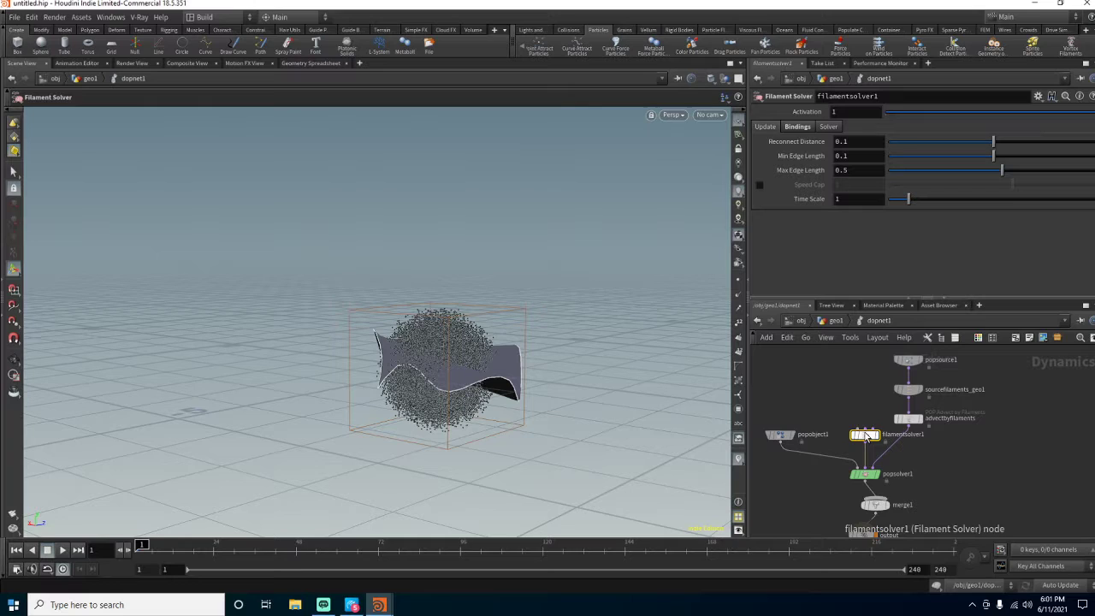
- Add a SOP Solver to dopnet1 and insert it between sourcefilaments_geo1 and advectbyfilaments
key("Tab")
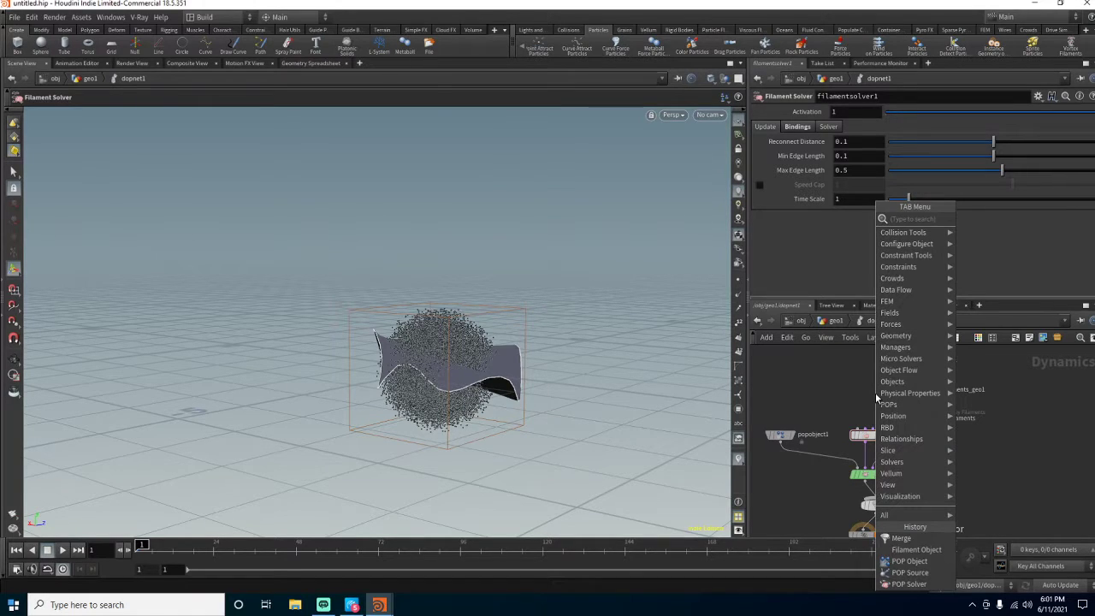
type("sop solver")
key("Return")
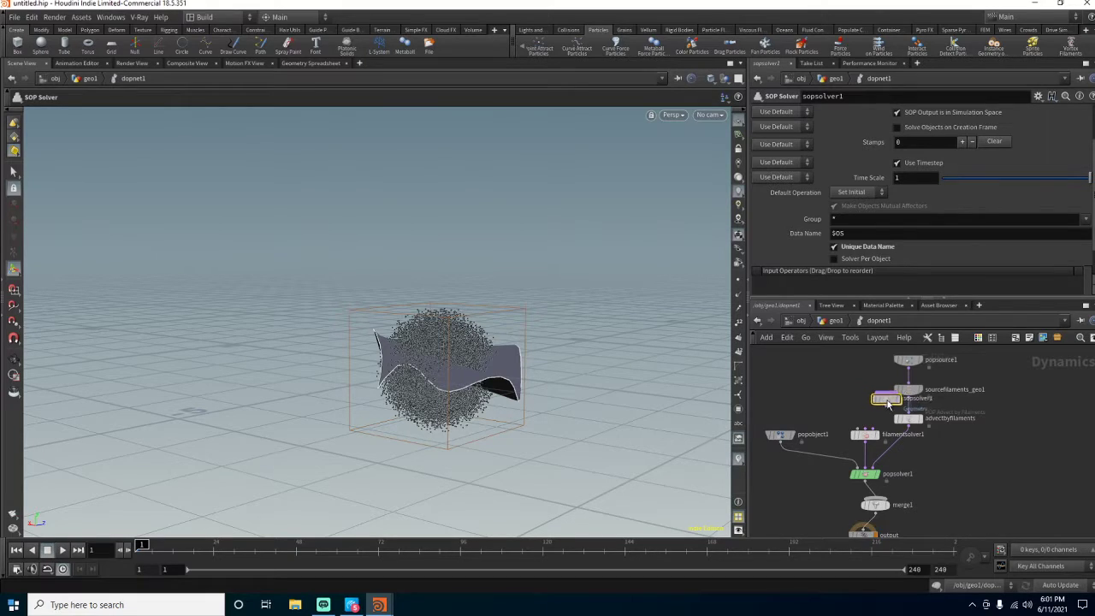
left_click(910, 418)
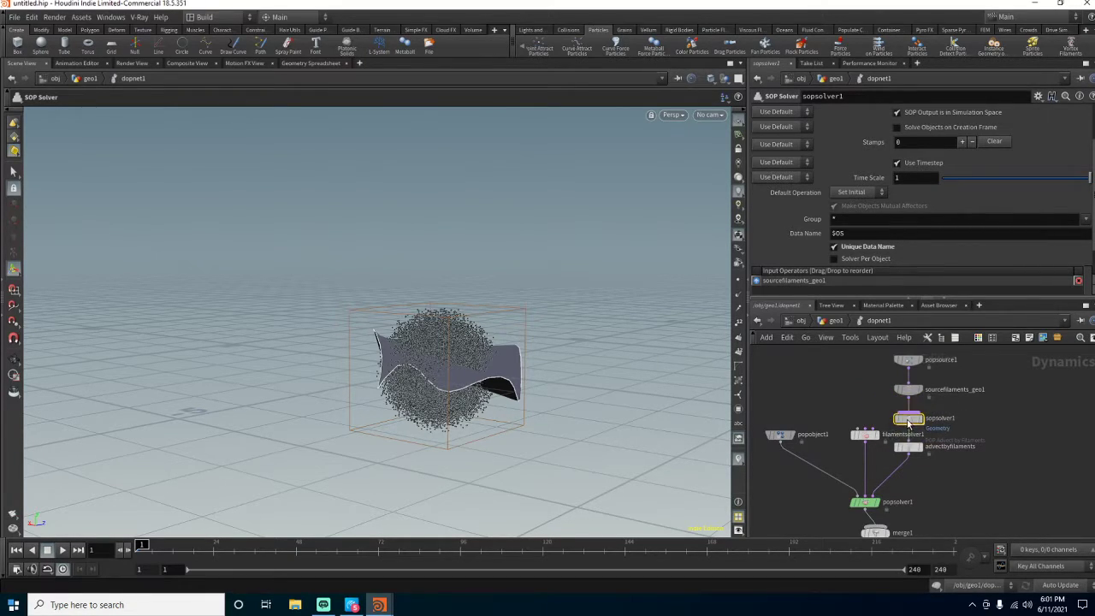
- Set the SOP Solver's default operation to Set Always and name its solver data Filaments
left_click(849, 193)
left_click(905, 216)
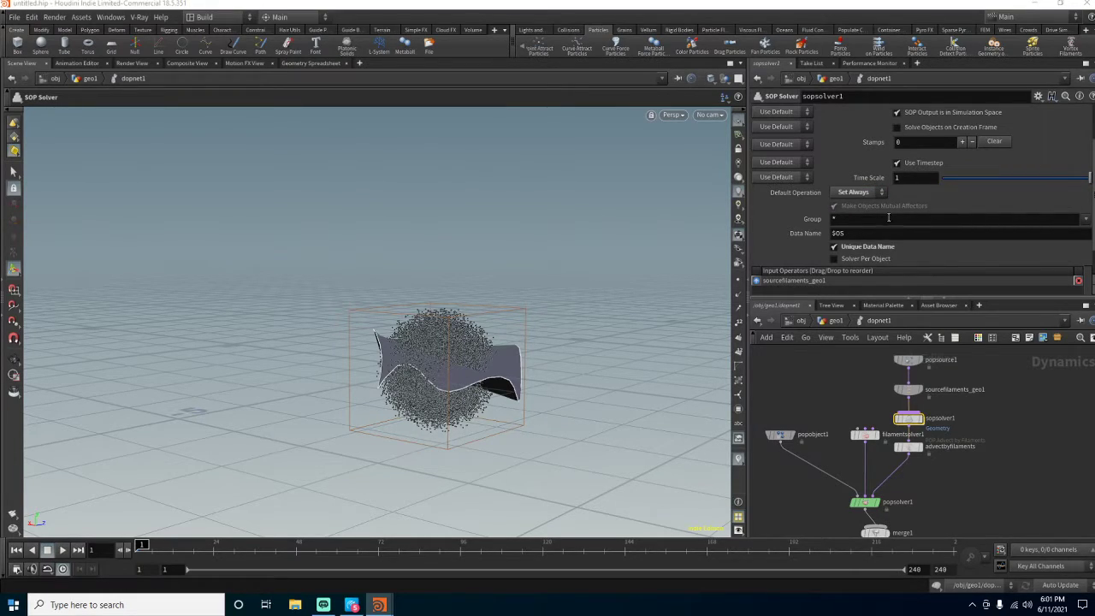
double_click(890, 232)
type("F1laments")
key("Return")
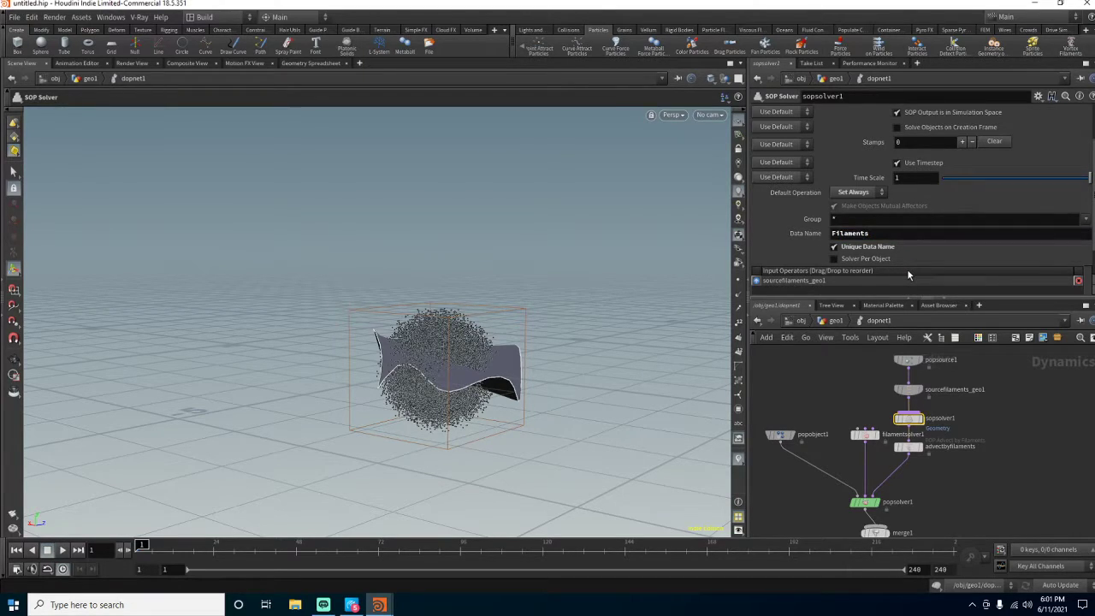
- Check the geometry imported inside sopsolver1, return to dopnet1 and inspect the solver's node information
double_click(909, 419)
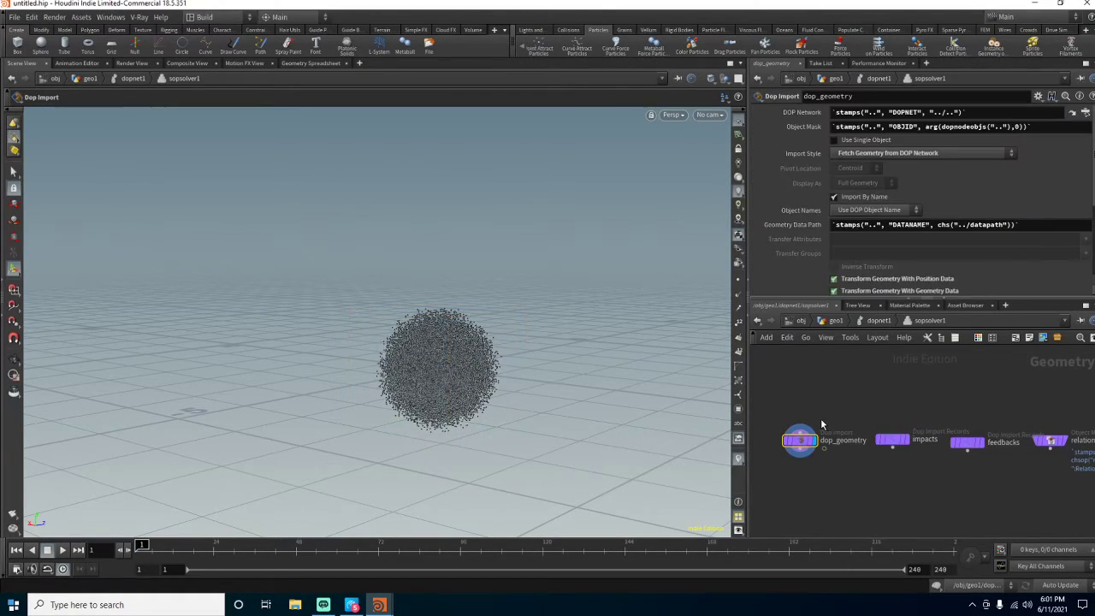
middle_click_drag(1008, 495, 1010, 470)
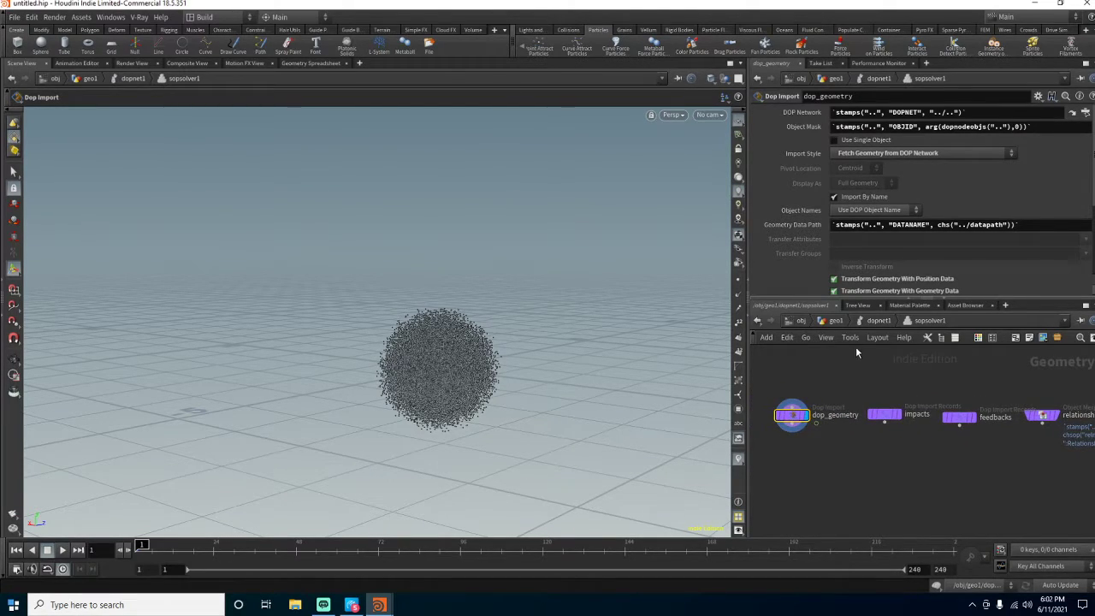
left_click(874, 321)
middle_click(912, 424)
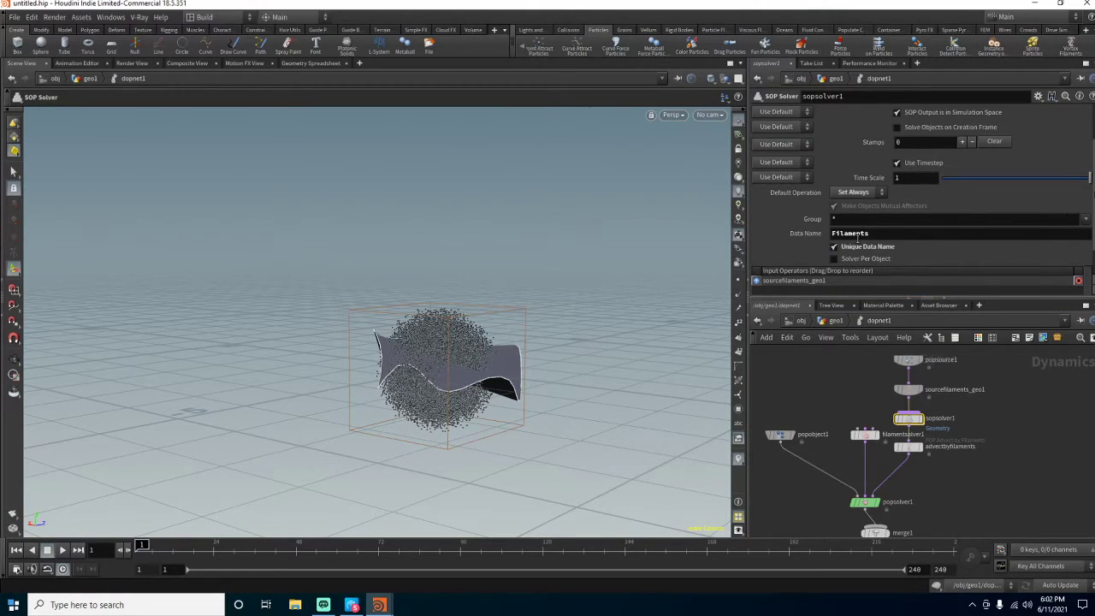
- Set the name of the geometry data that sopsolver1 processes to Filaments
scroll(789, 238, "up", 3)
scroll(789, 238, "down", 1)
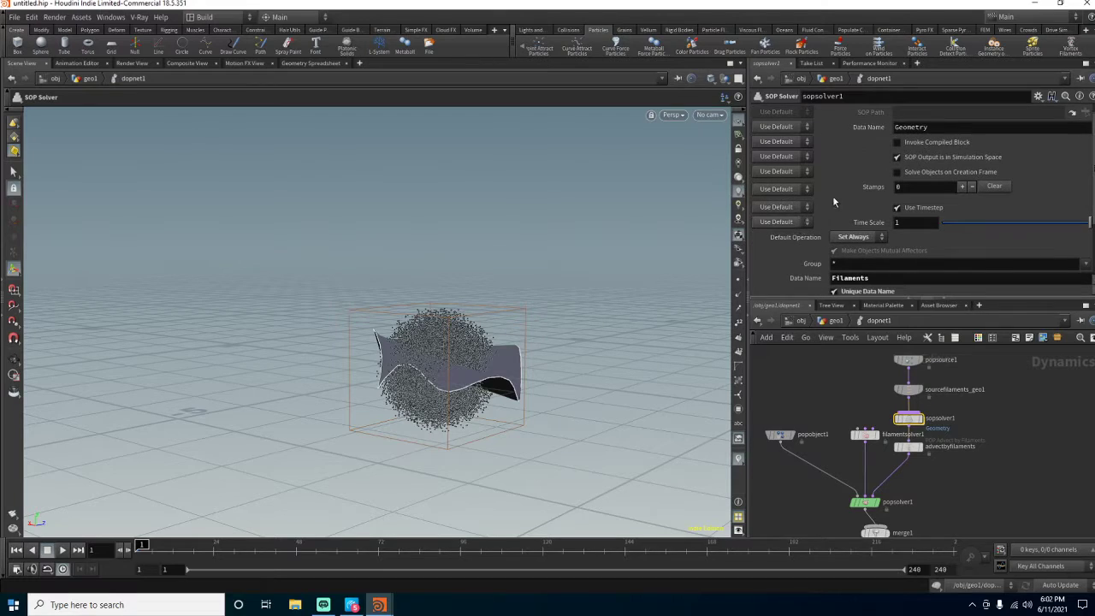
left_click(934, 128)
type("Filaments")
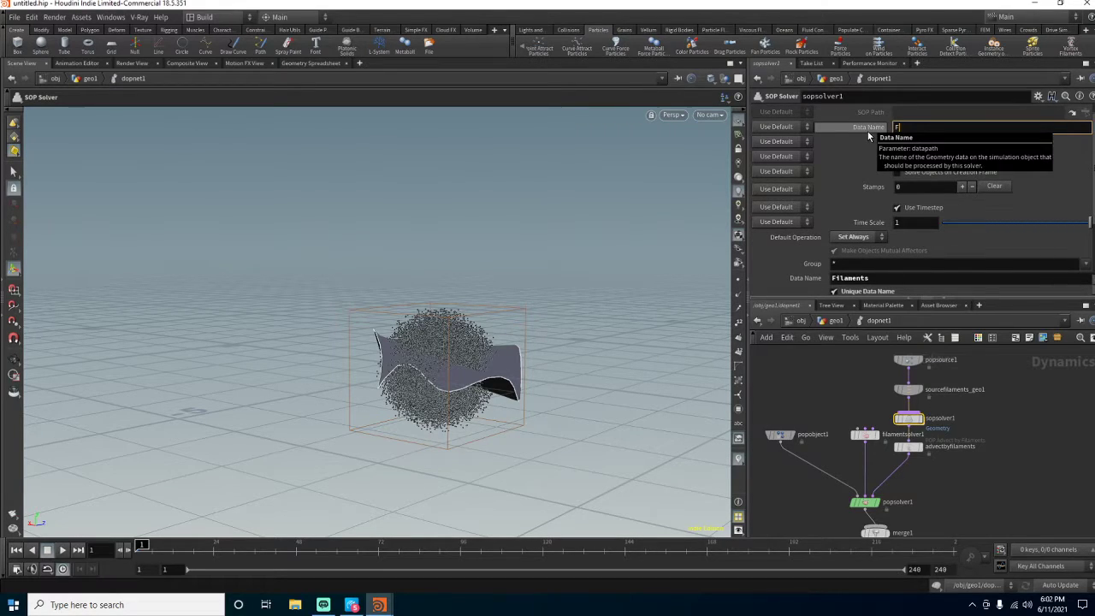
key("Return")
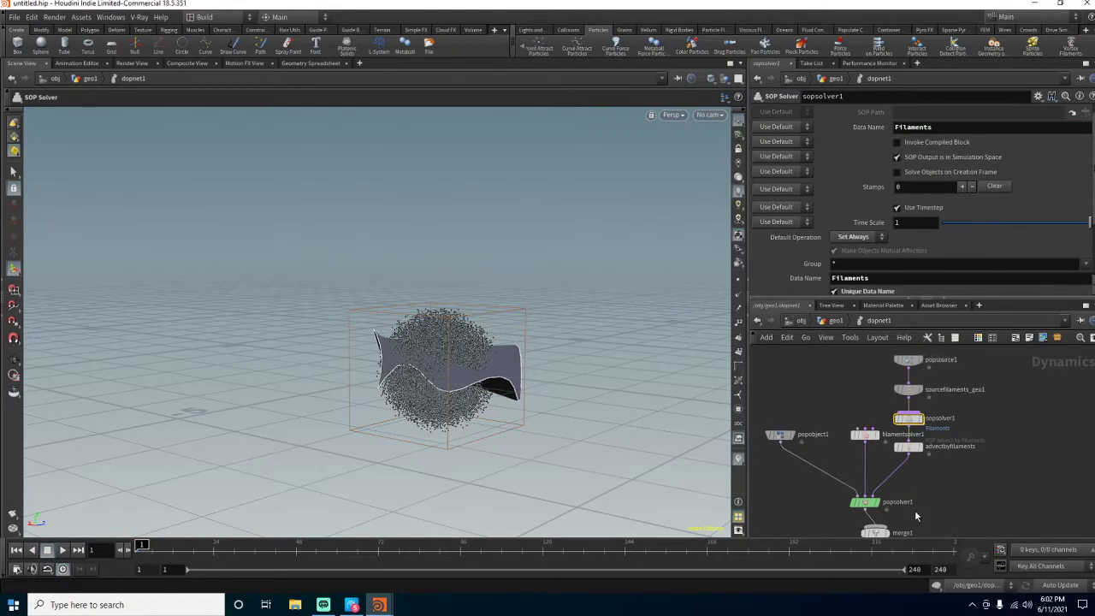
- Open the network inside sopsolver1, inspect the attributes of dop_geometry and advance to frame 2
double_click(907, 418)
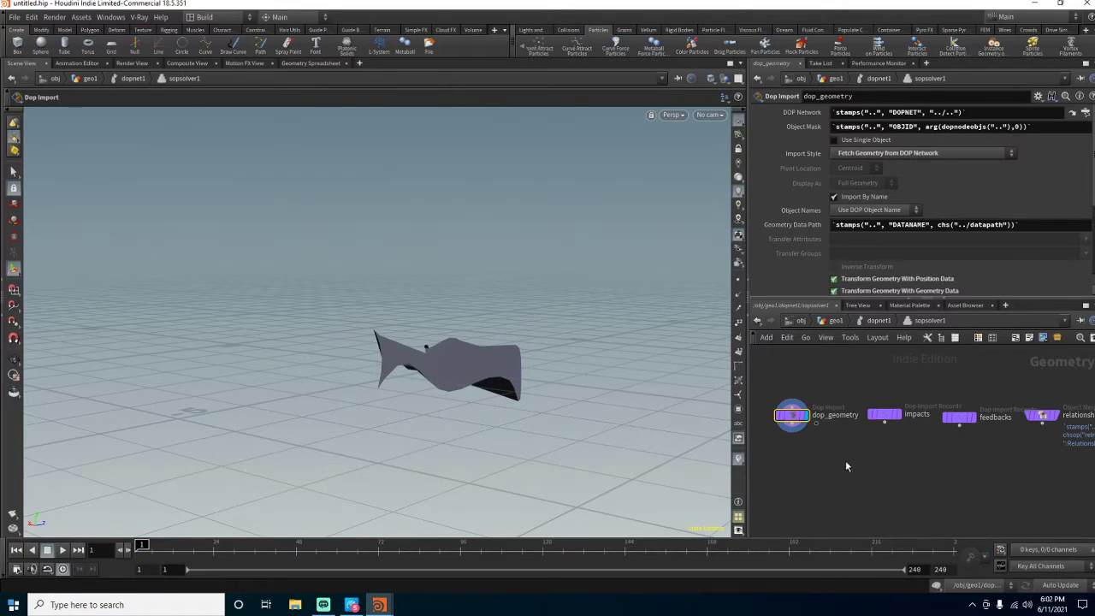
middle_click(794, 417)
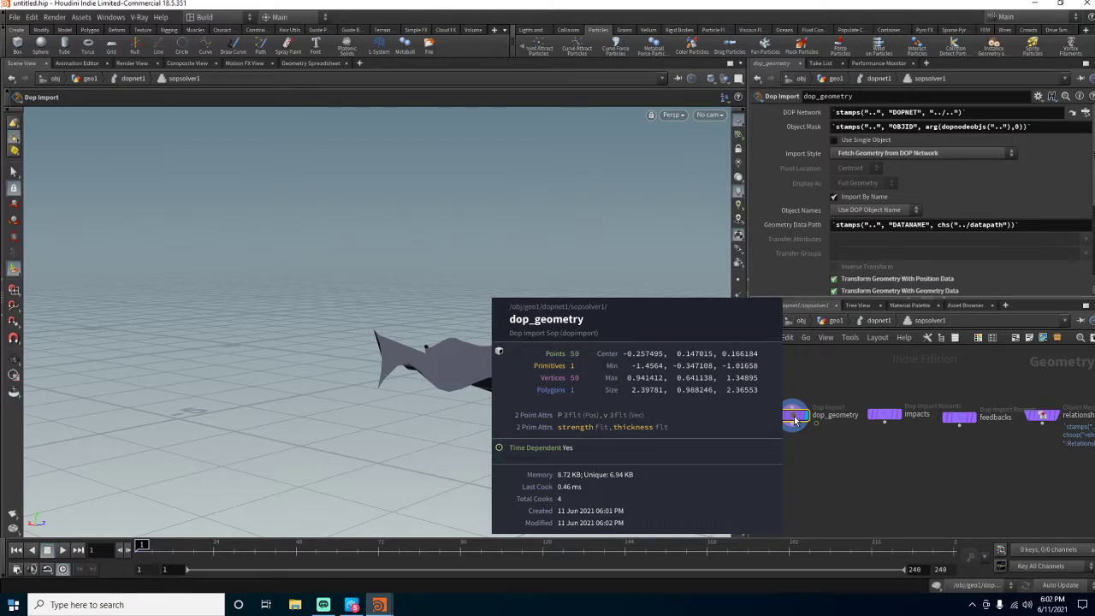
left_click(128, 553)
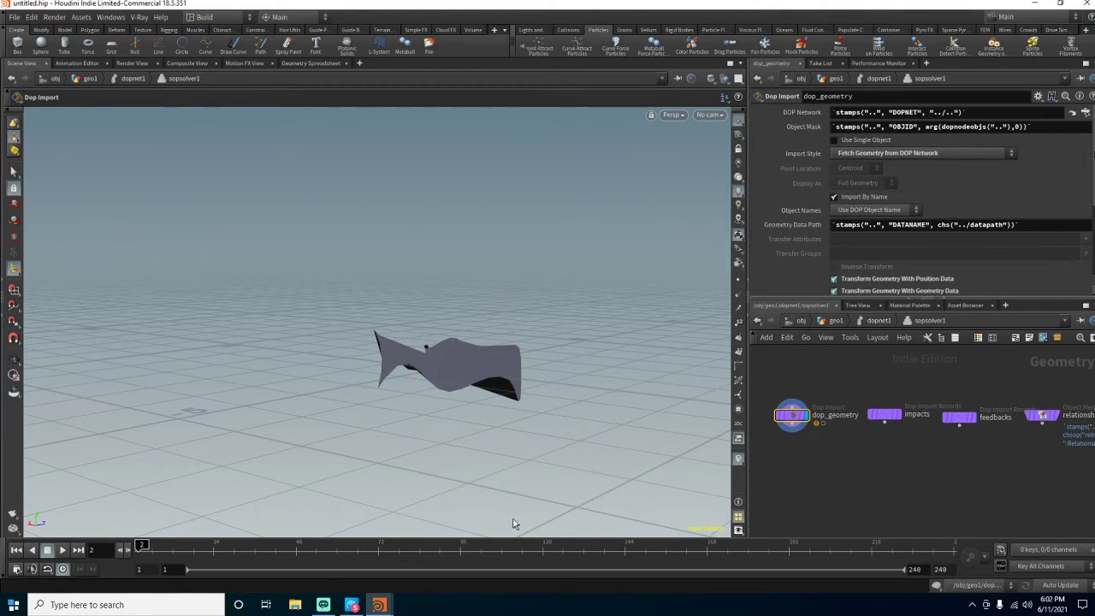
- Inspect sopsolver1's node information in dopnet1 and compare it with the attributes of dop_geometry inside the solver
left_click(879, 320)
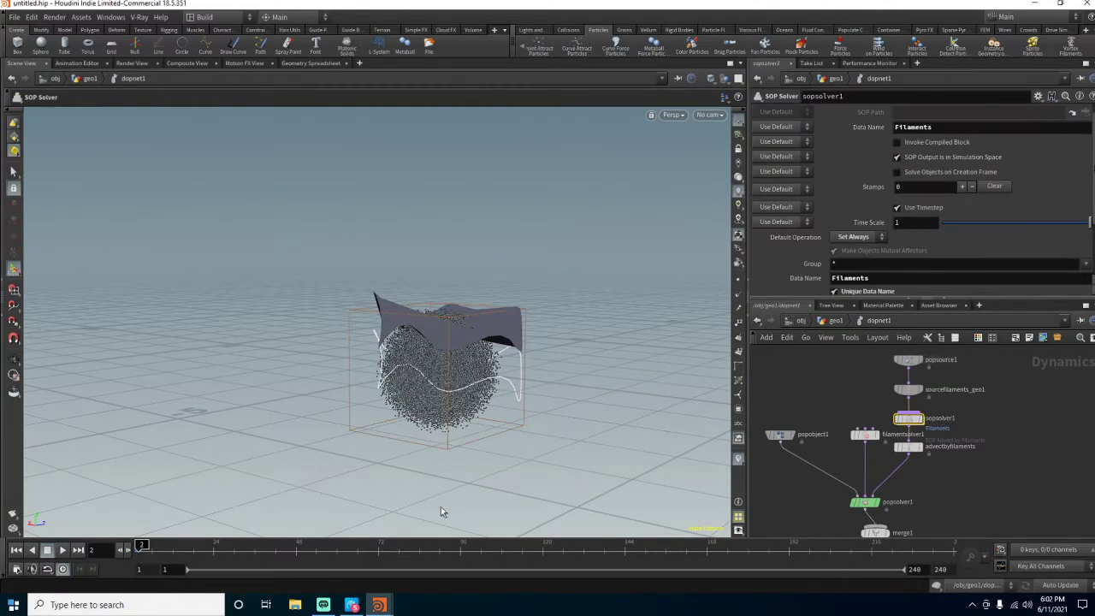
middle_click(907, 421)
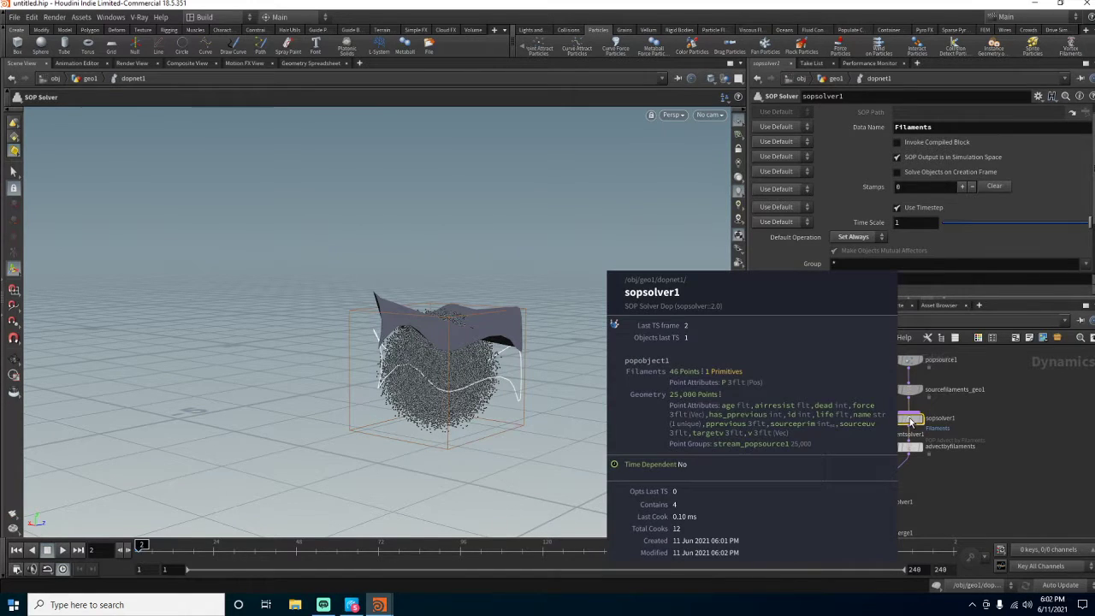
double_click(911, 422)
middle_click(791, 416)
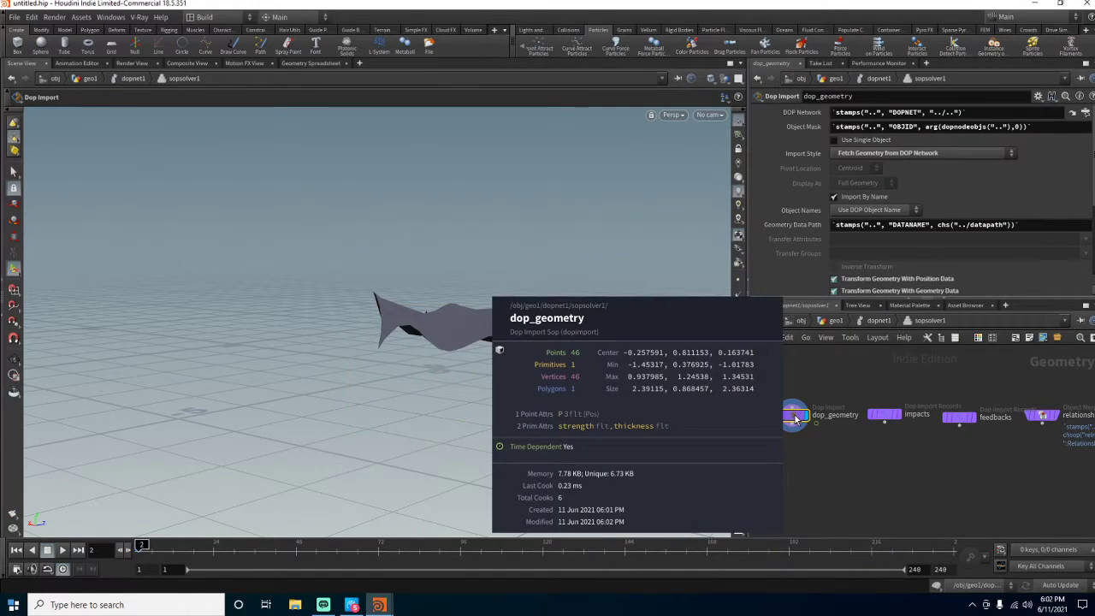
key("Tab")
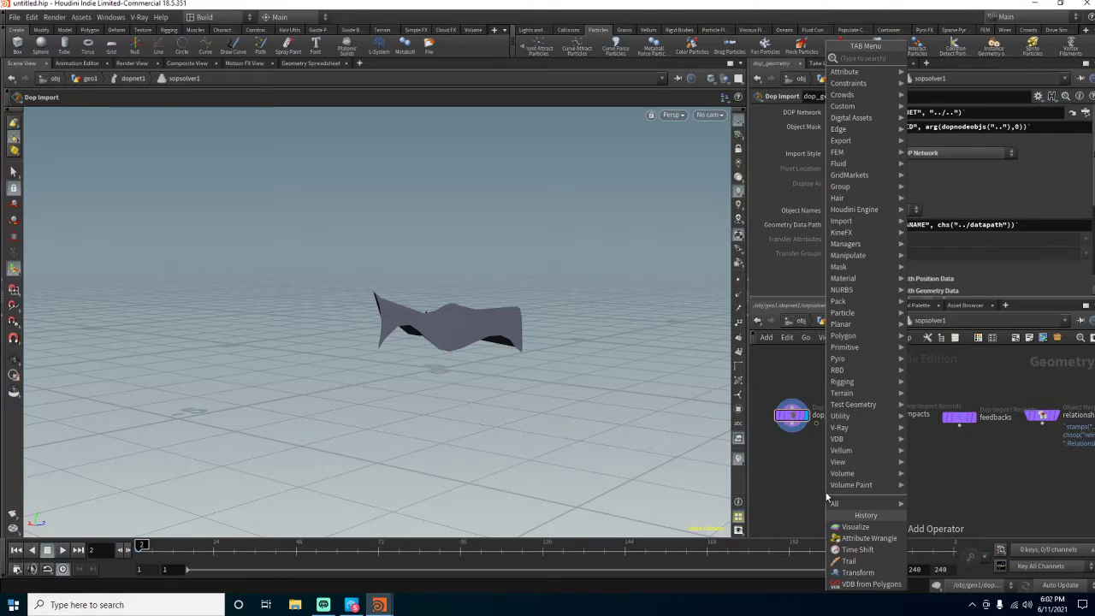
type("prim")
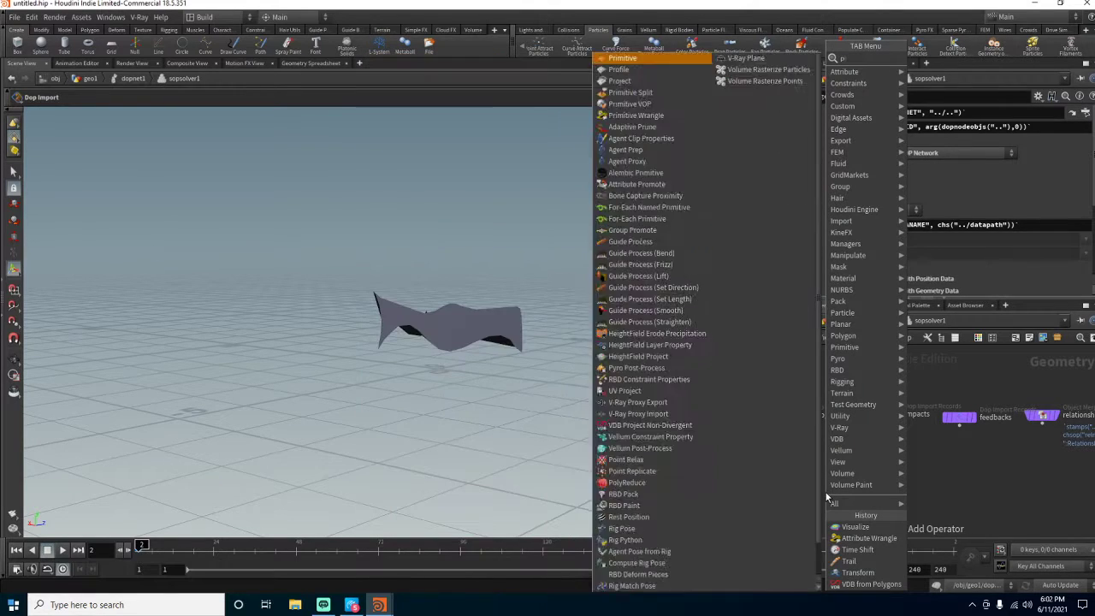
key("BackSpace")
key("BackSpace")
key("BackSpace")
key("BackSpace")
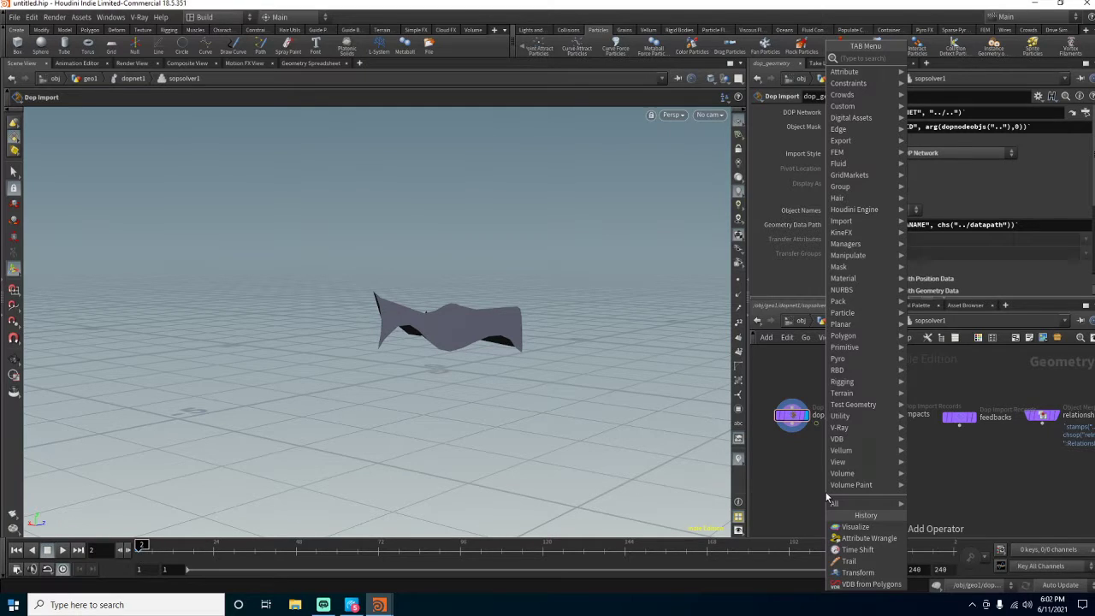
- Add an Attribute Wrangle fed by dop_geometry and set its VEXpression to v@v = set(0, 1, 0);
type("aw")
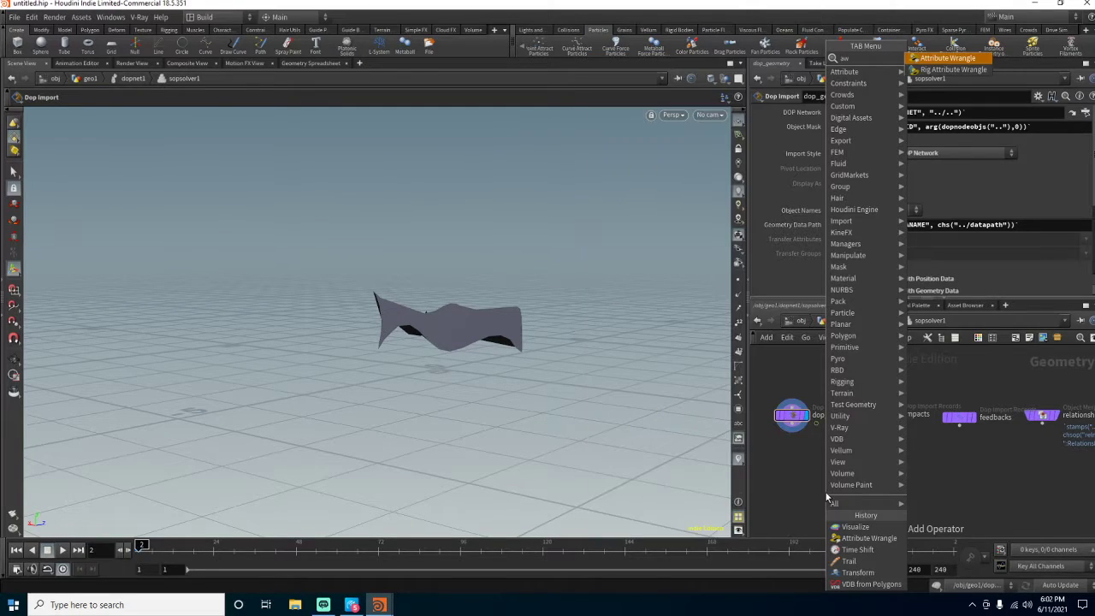
key("Return")
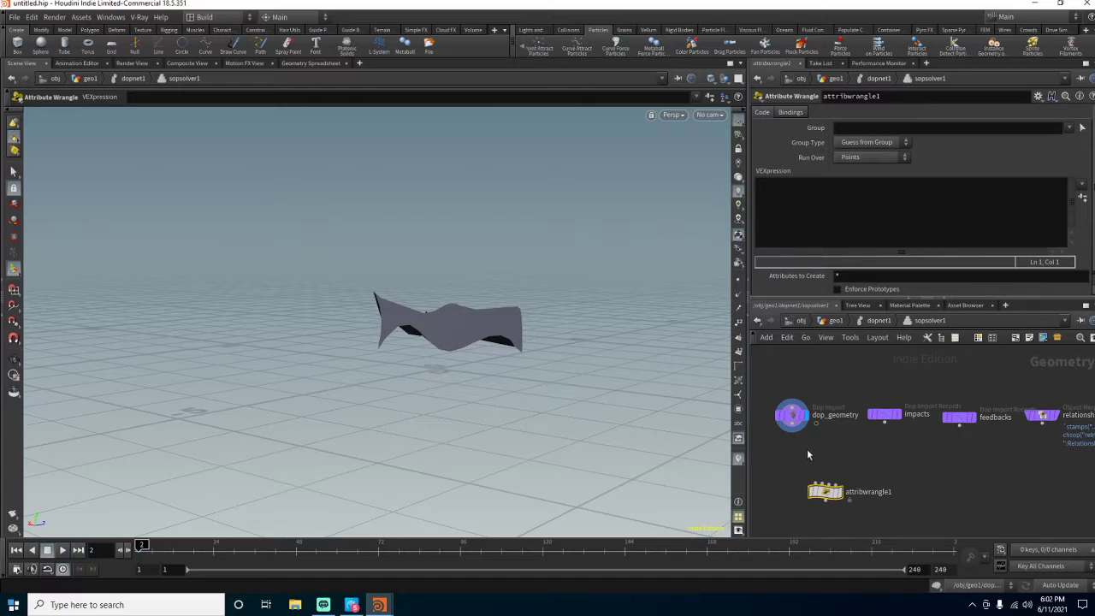
left_click_drag(792, 424, 781, 463)
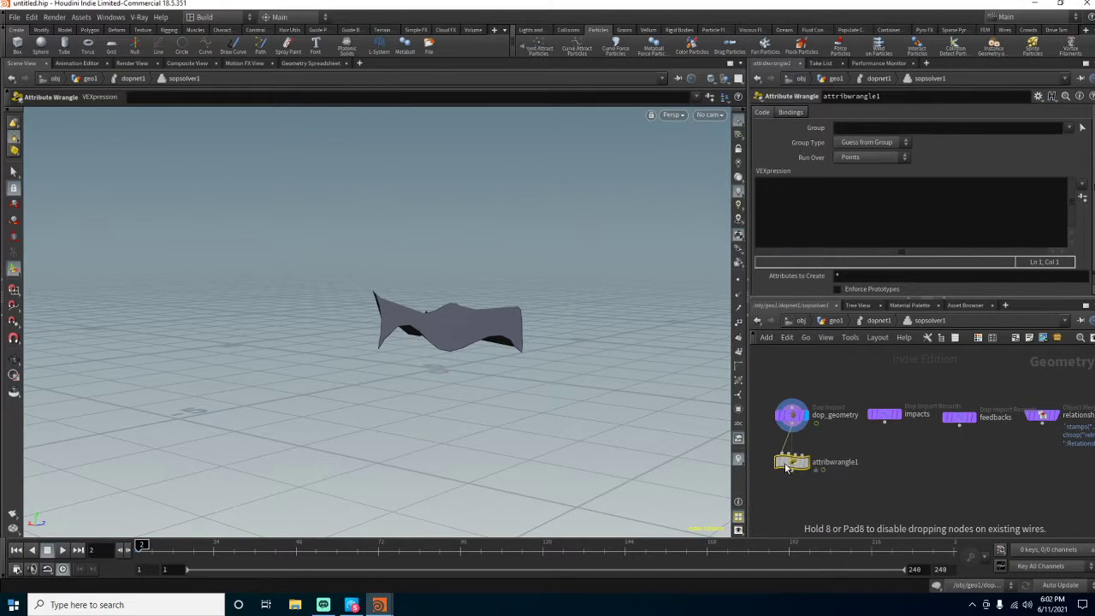
left_click(839, 237)
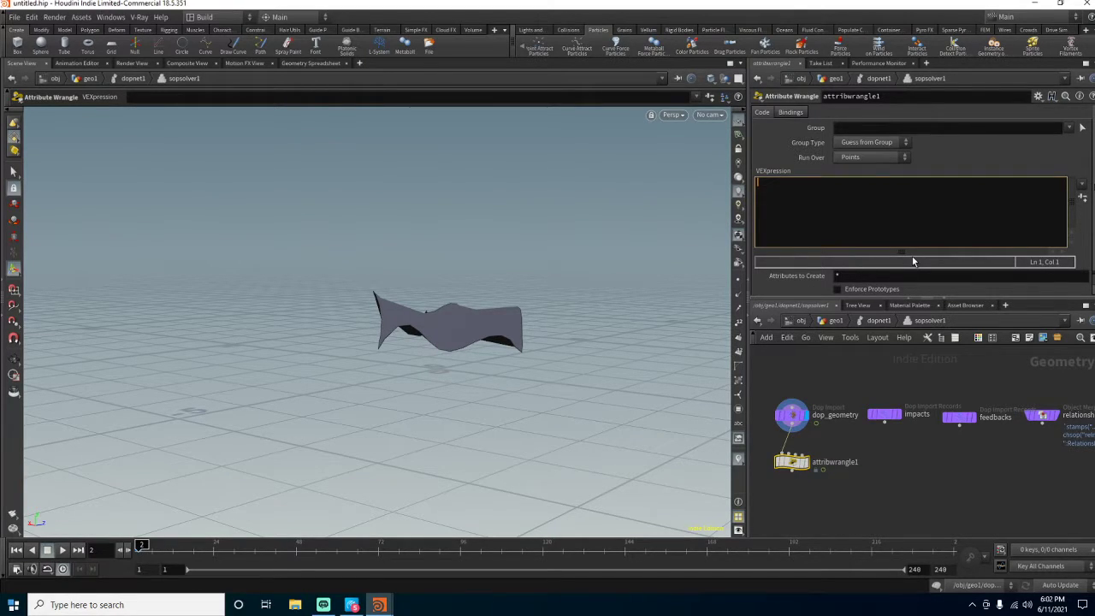
type("v@v = set(")
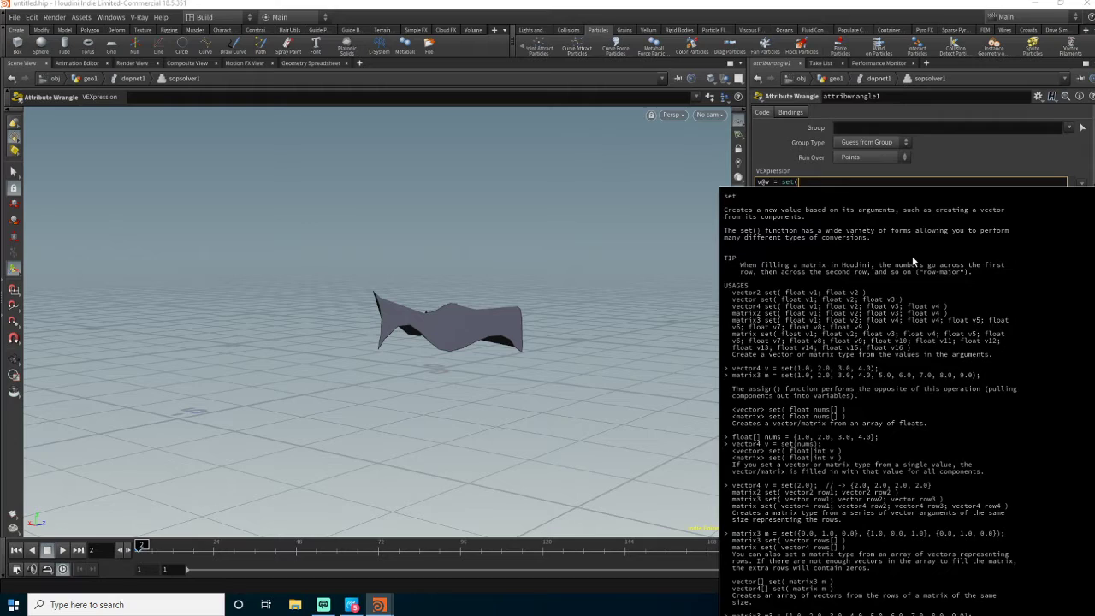
type("0, 1, 0);")
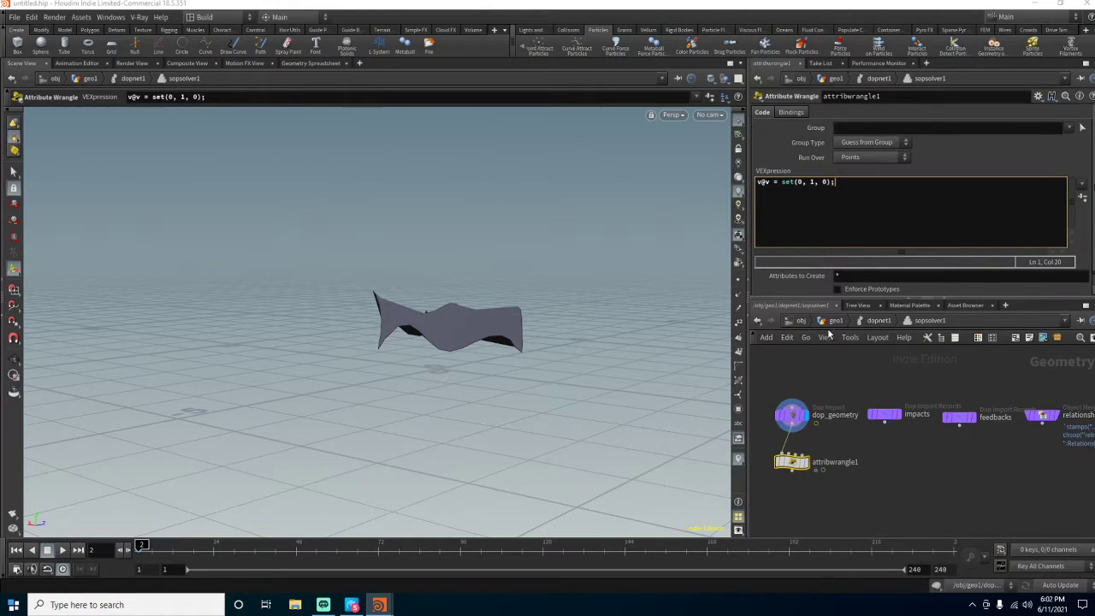
- Return to dopnet1, inspect sopsolver1's attributes and rewind the simulation to frame 1
left_click(862, 322)
middle_click(909, 421)
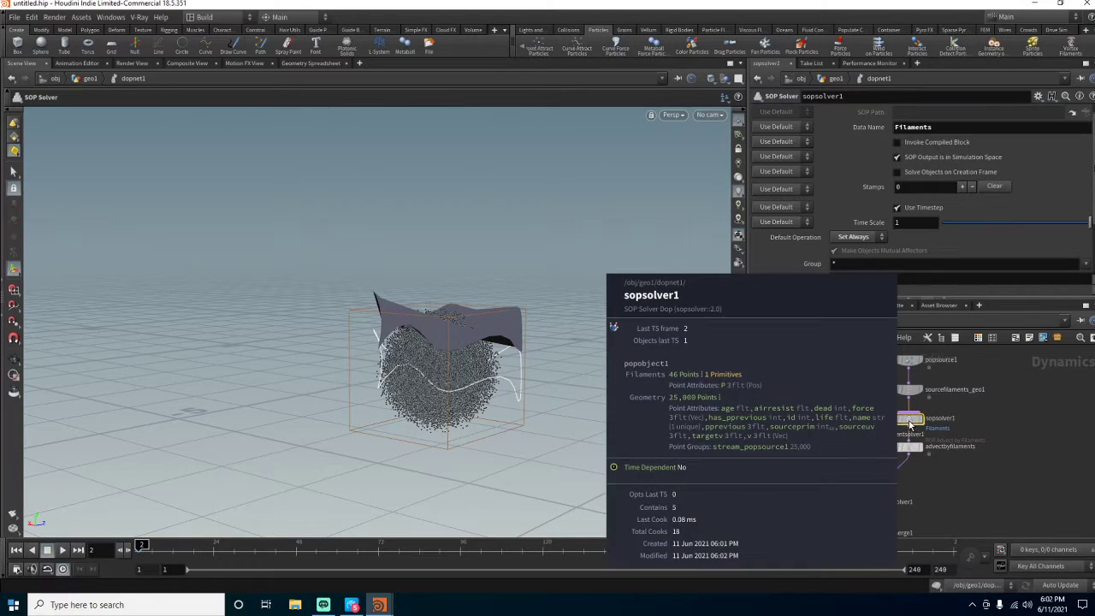
left_click(16, 551)
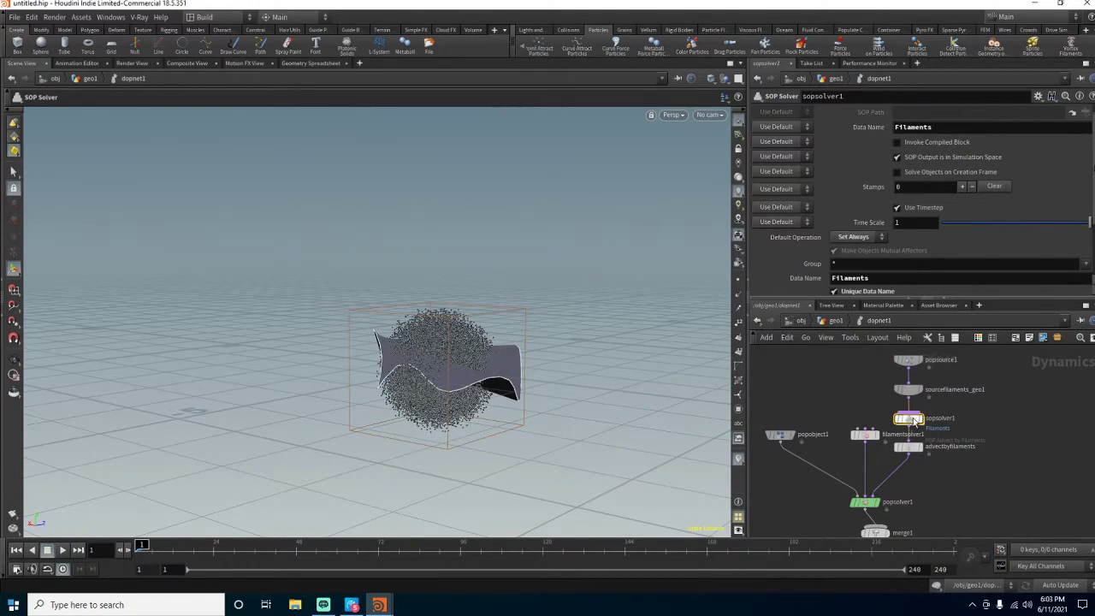
- Make attribwrangle1 the displayed output of the network inside sopsolver1 and inspect its attributes
double_click(908, 418)
left_click(806, 464)
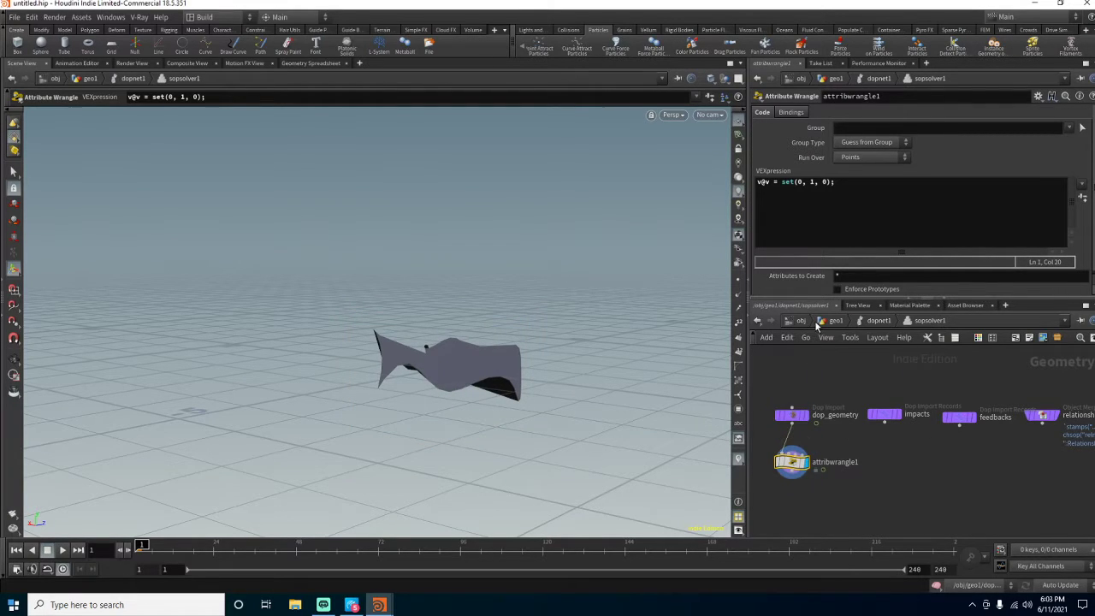
middle_click(794, 466)
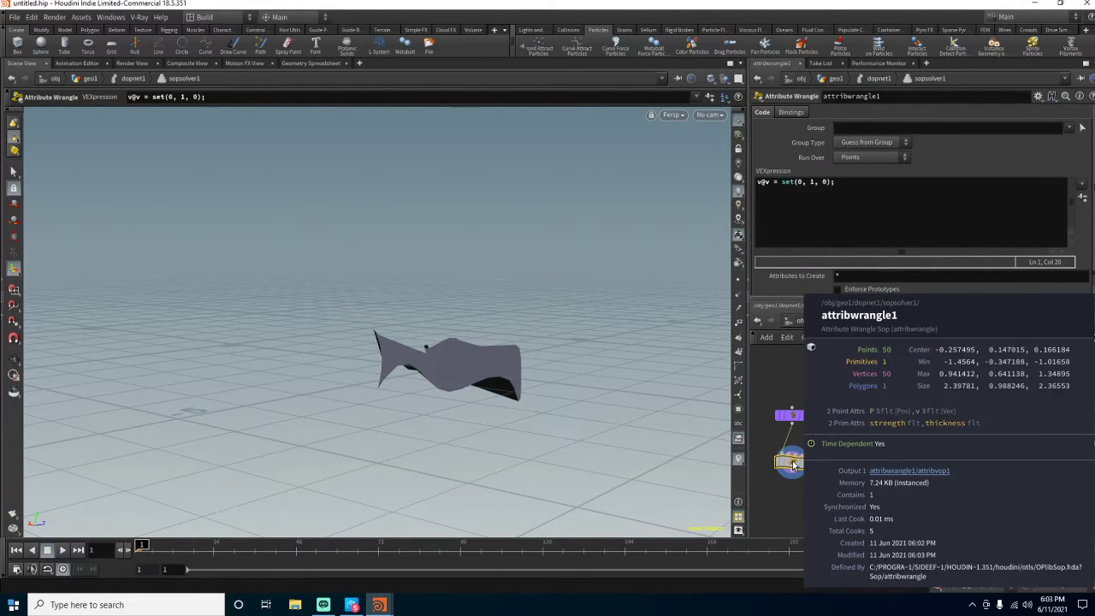
- Return to dopnet1 and inspect sopsolver1's Filaments attributes while stepping from frame 1 to frame 3
key("u")
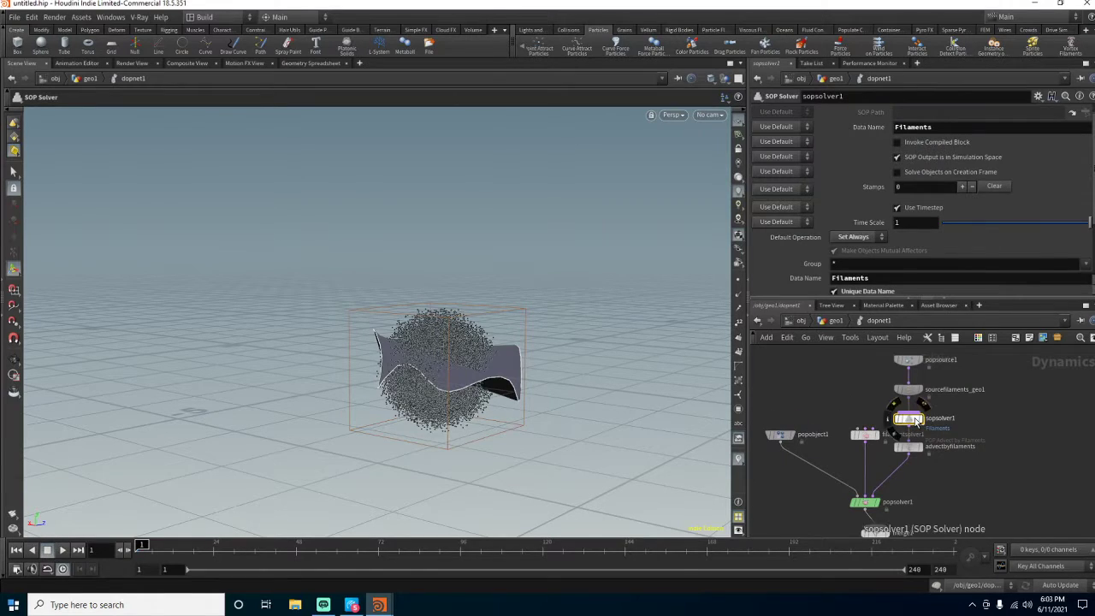
middle_click(915, 420)
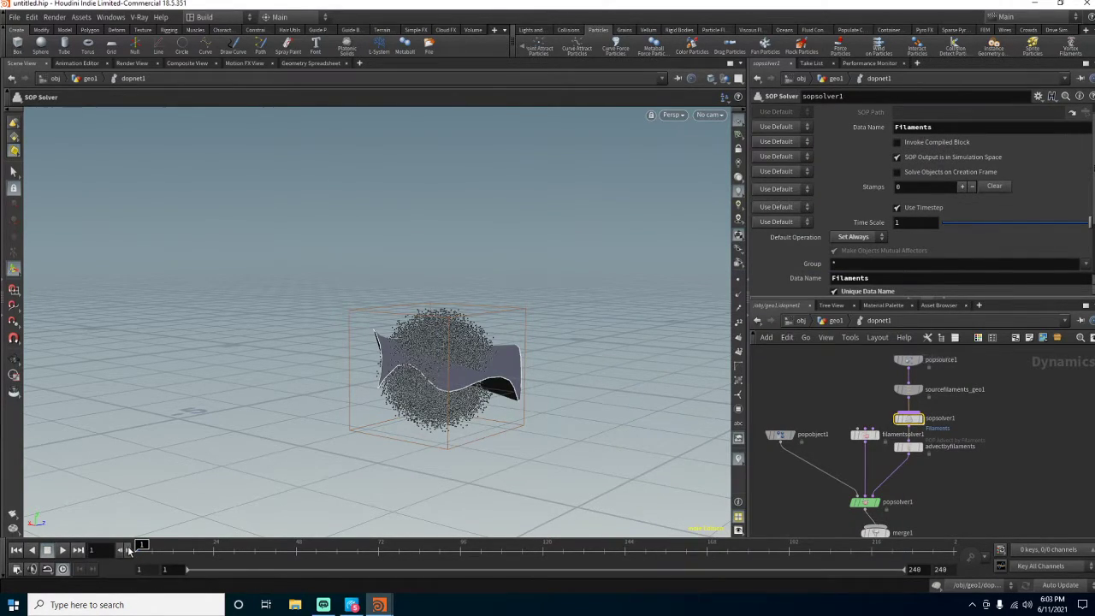
left_click(128, 550)
middle_click(912, 423)
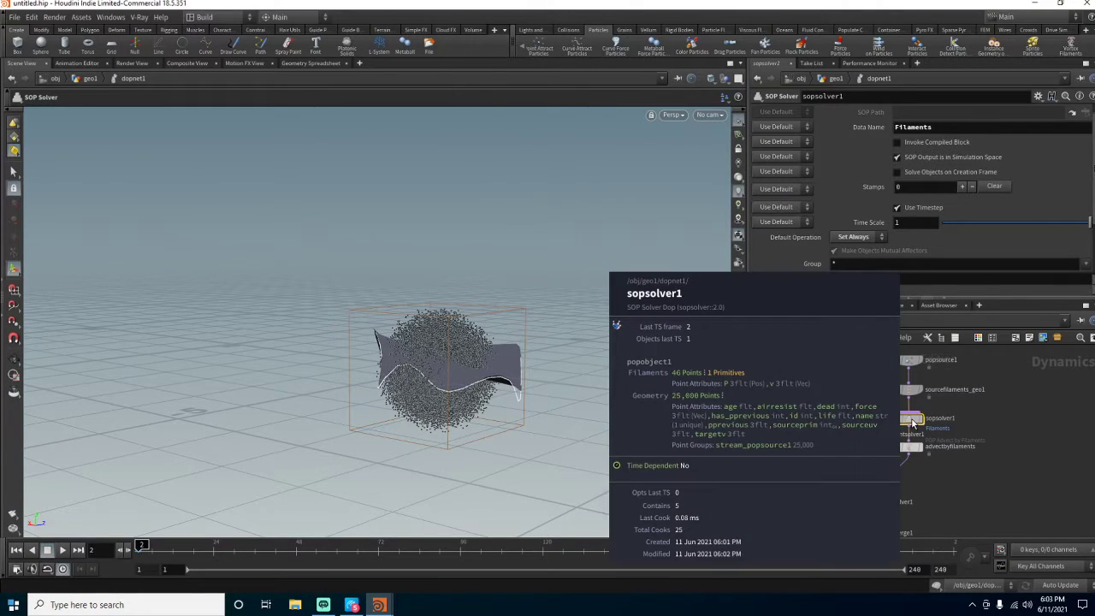
left_click(128, 550)
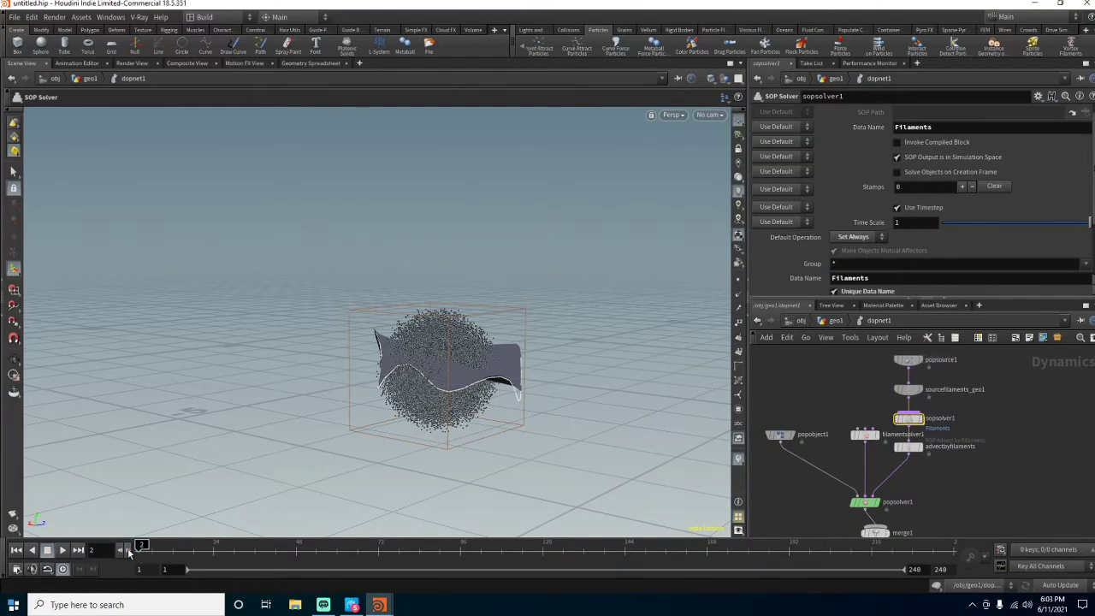
middle_click(910, 420)
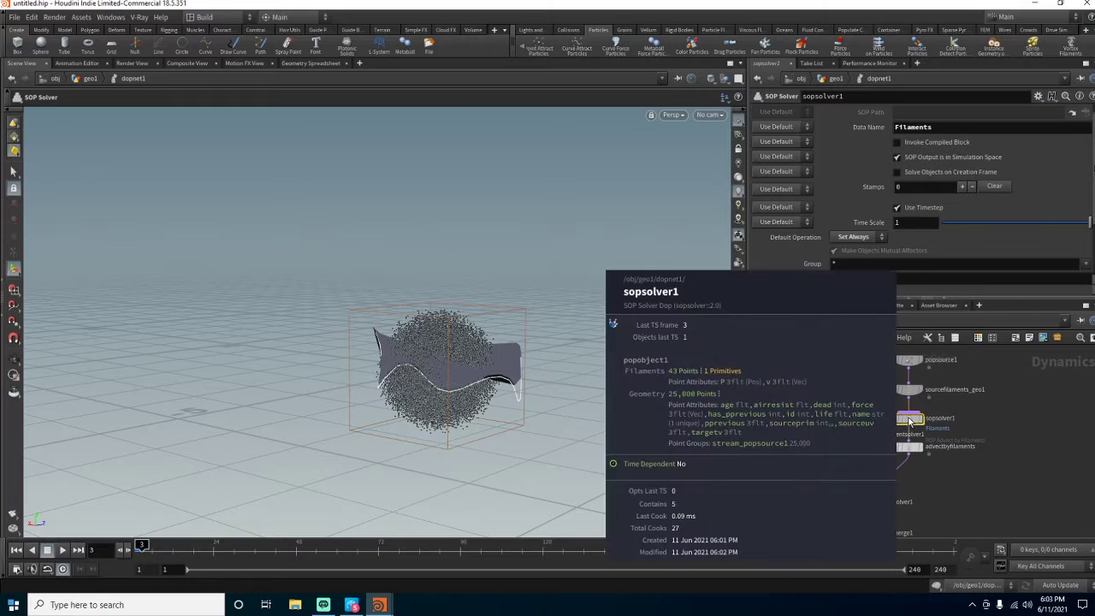
- Play the simulation to watch how the filaments and particles move, stop it and rewind to frame 1
left_click(63, 550)
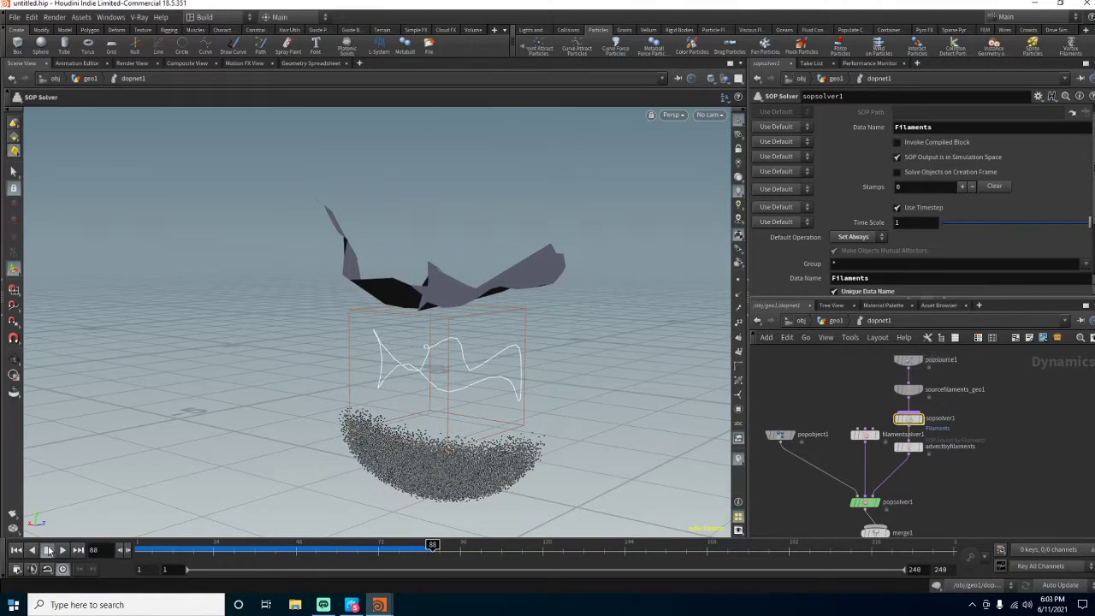
left_click(48, 551)
left_click(15, 551)
- Change the velocity expression in attribwrangle1 inside sopsolver1 to v@v = set(0, 0, 0); and return to dopnet1
double_click(909, 418)
left_click(813, 182)
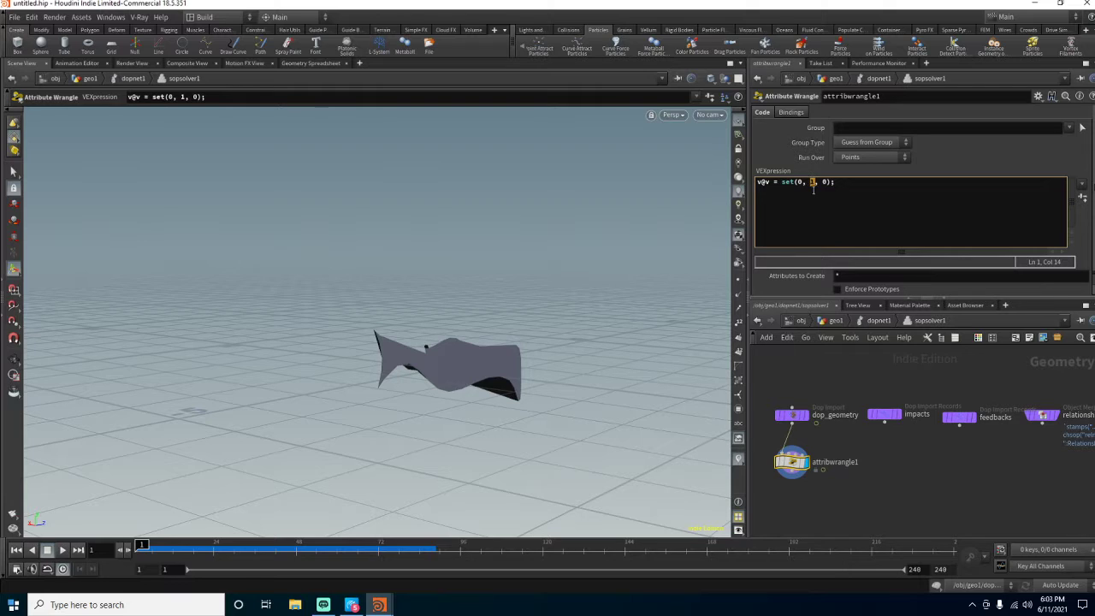
left_click(879, 320)
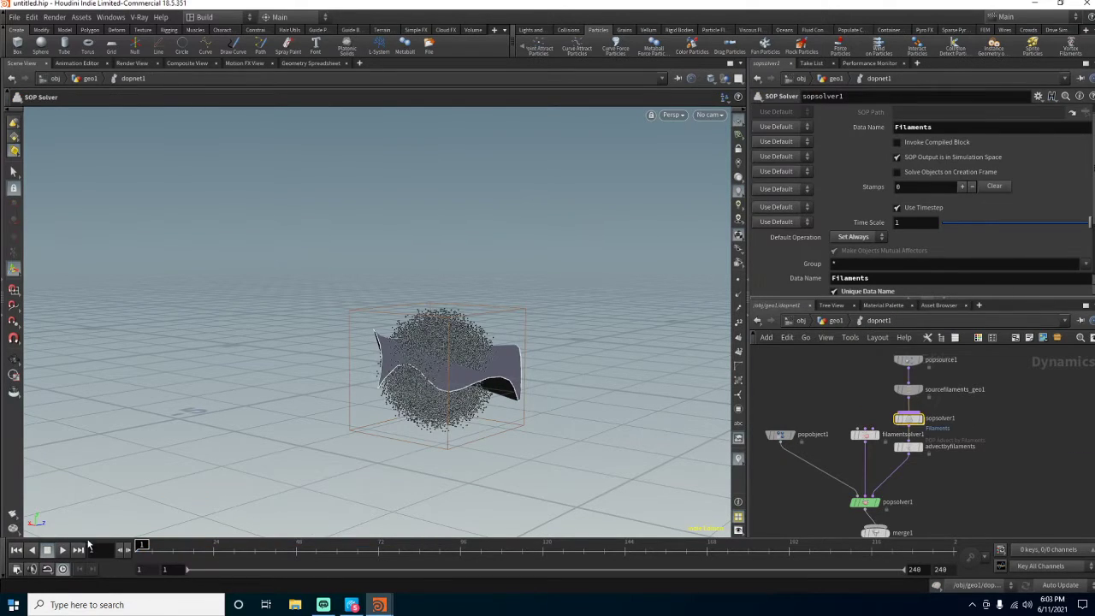
- Play the simulation with the zeroed filament velocity, stop it and check sopsolver1's node information
left_click(62, 550)
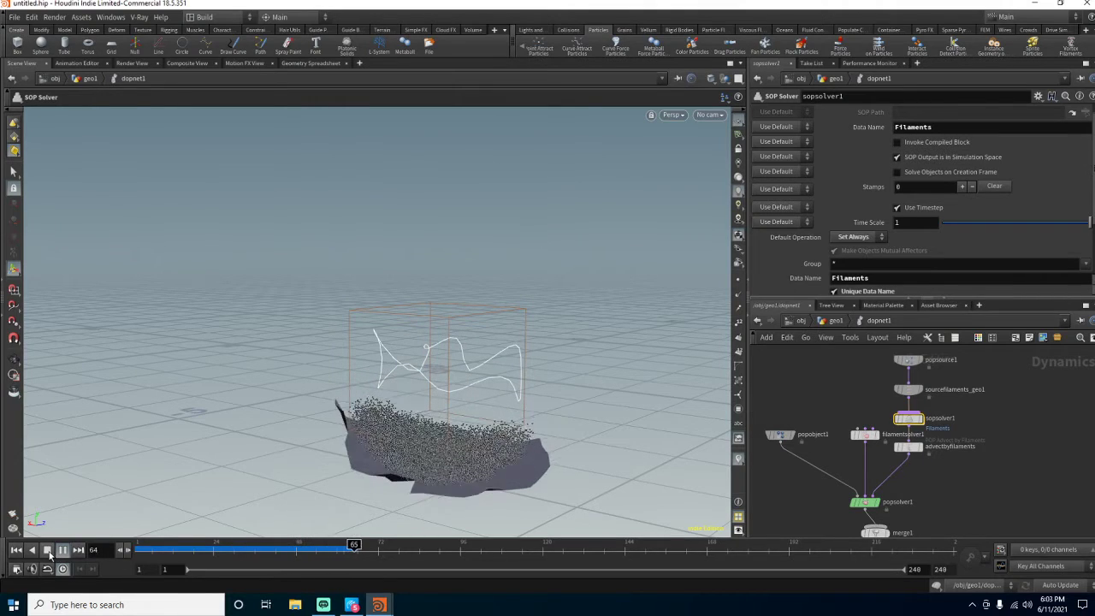
left_click(48, 551)
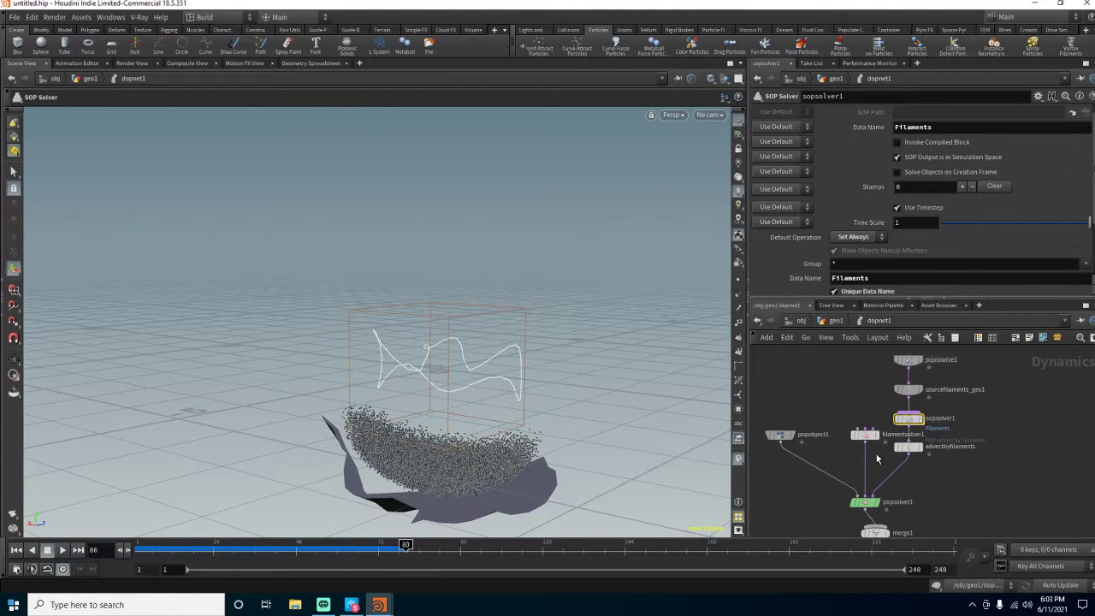
middle_click(911, 421)
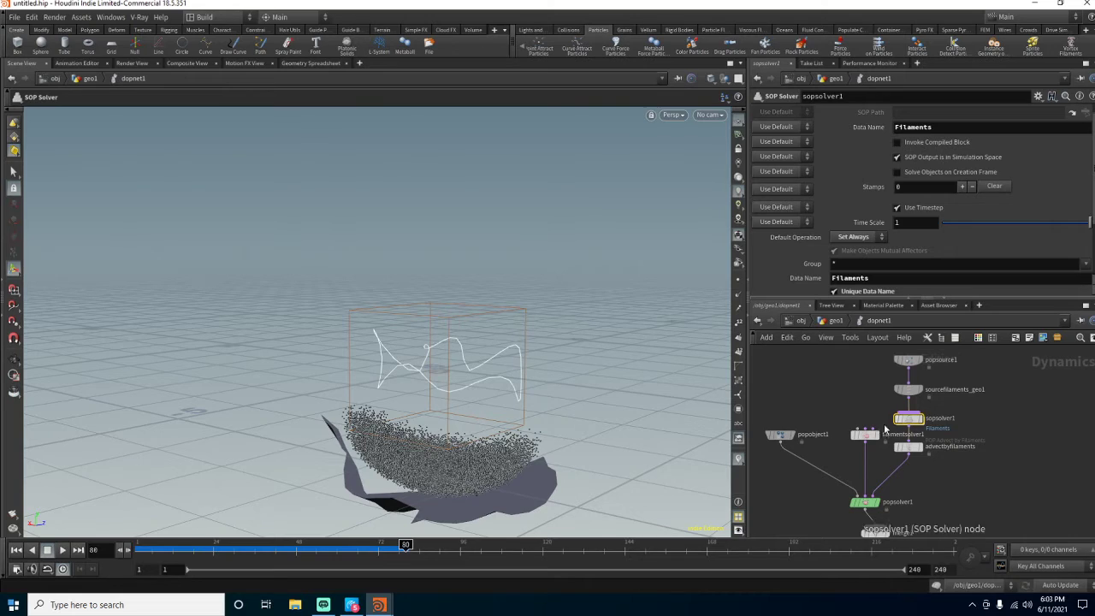
- Rewind to frame 1 and examine the point attributes of attribwrangle1 inside sopsolver1 in the Geometry Spreadsheet
left_click(15, 551)
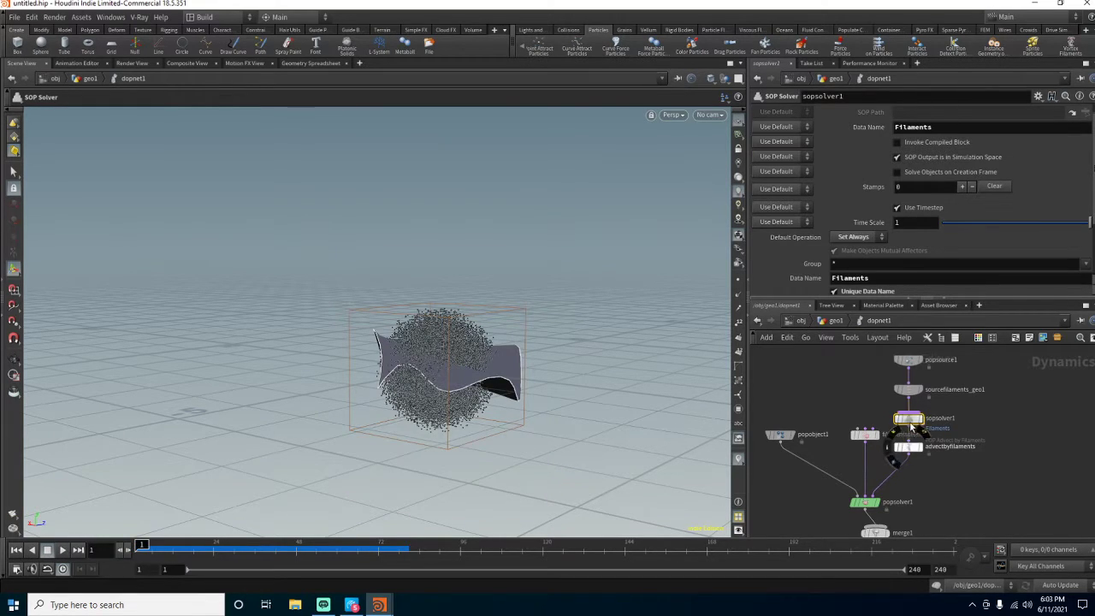
double_click(909, 418)
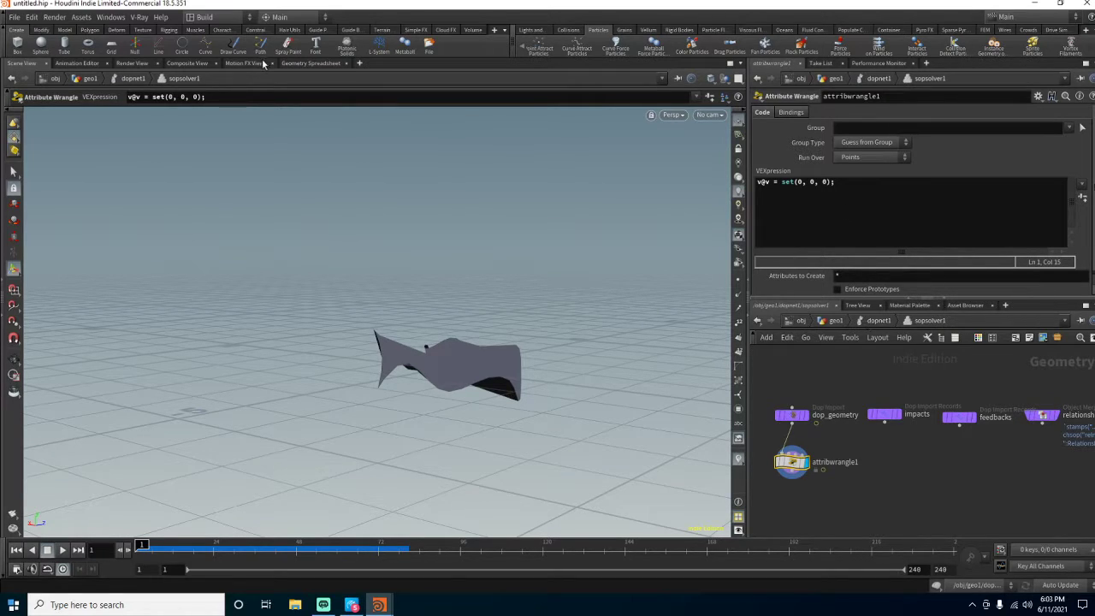
left_click(304, 63)
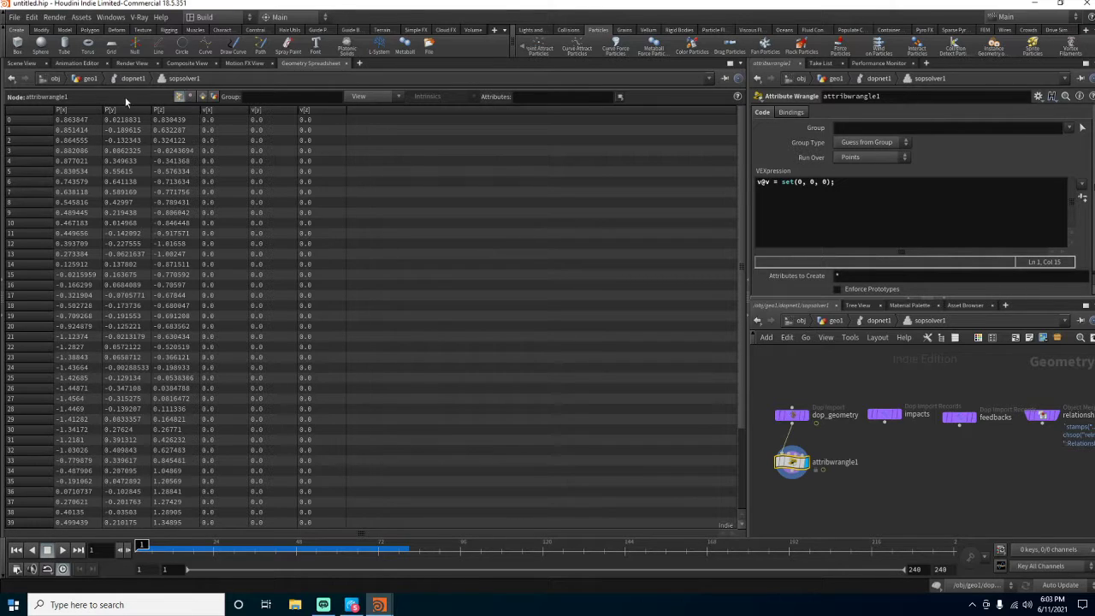
- Examine the point attributes of popobject1's Filaments data in dopnet1 while scrubbing the timeline to frame 9
left_click(879, 320)
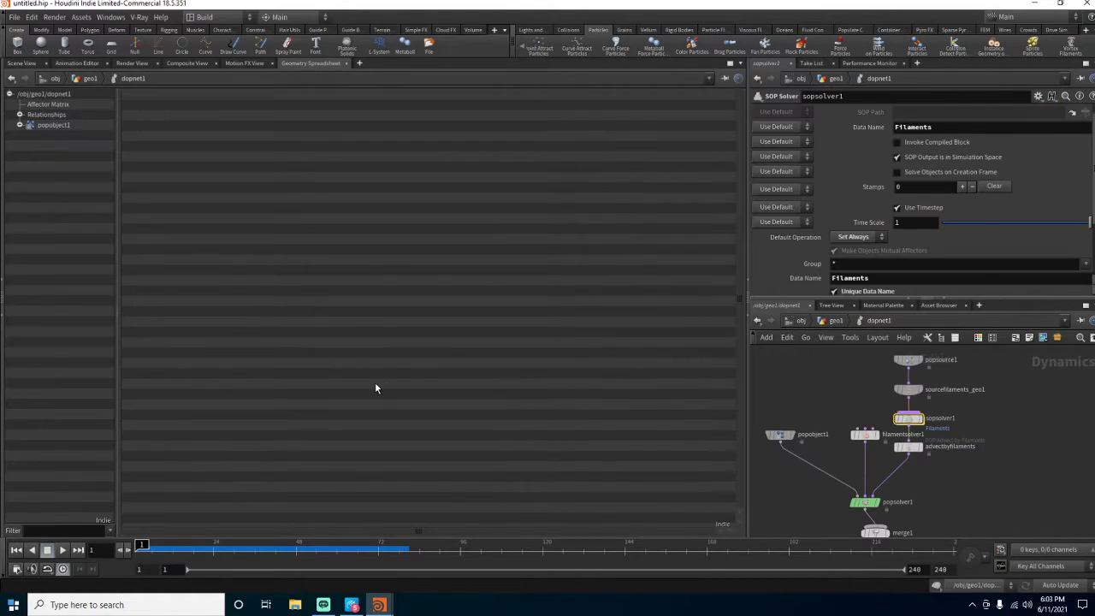
left_click(17, 126)
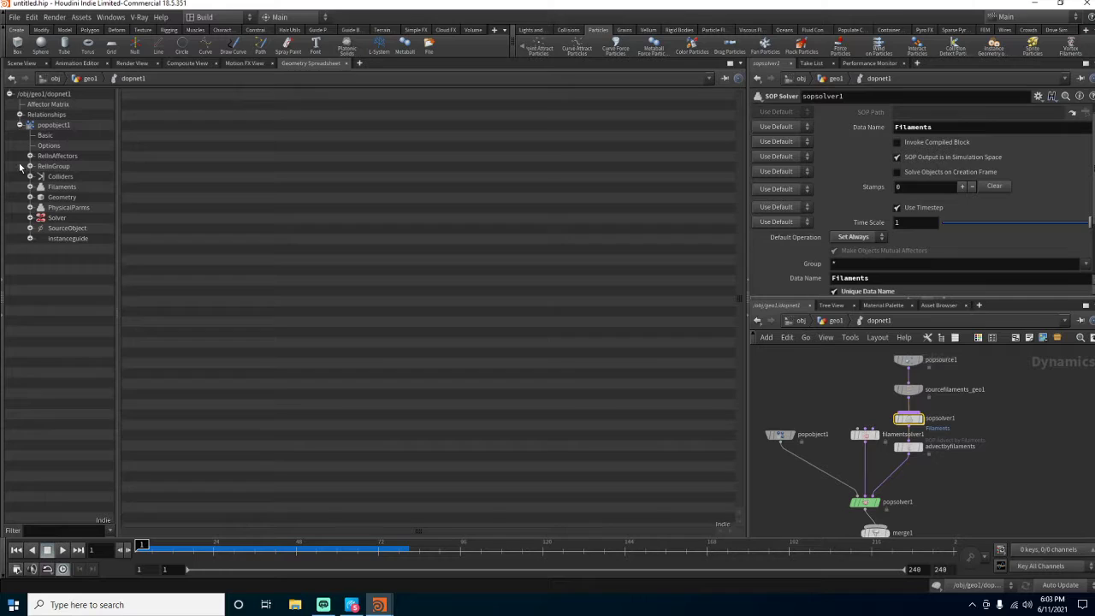
left_click(30, 187)
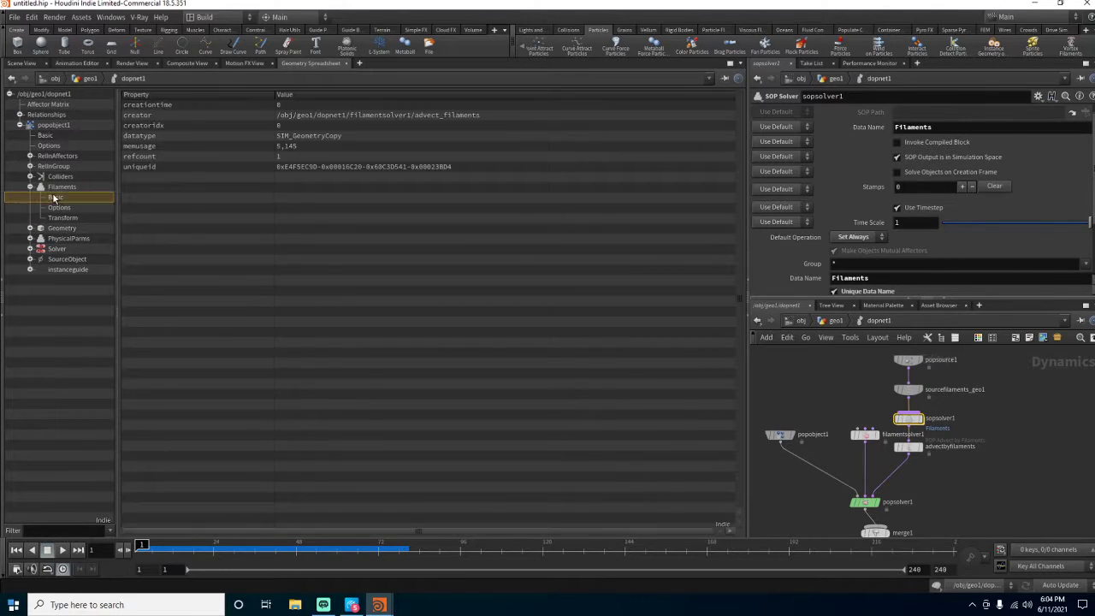
left_click(60, 186)
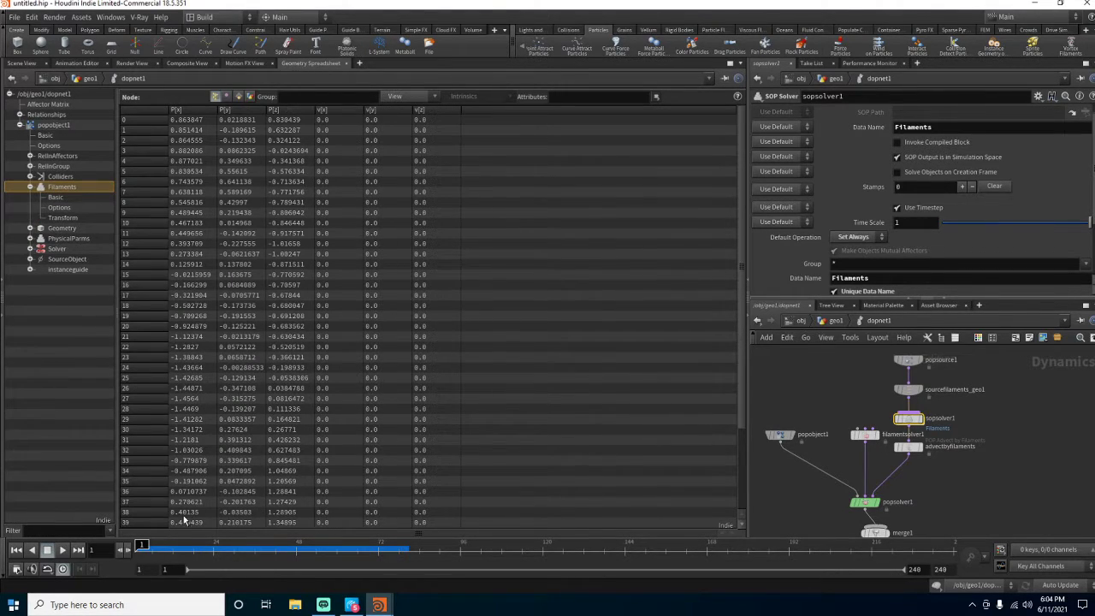
left_click(146, 545)
left_click(141, 545)
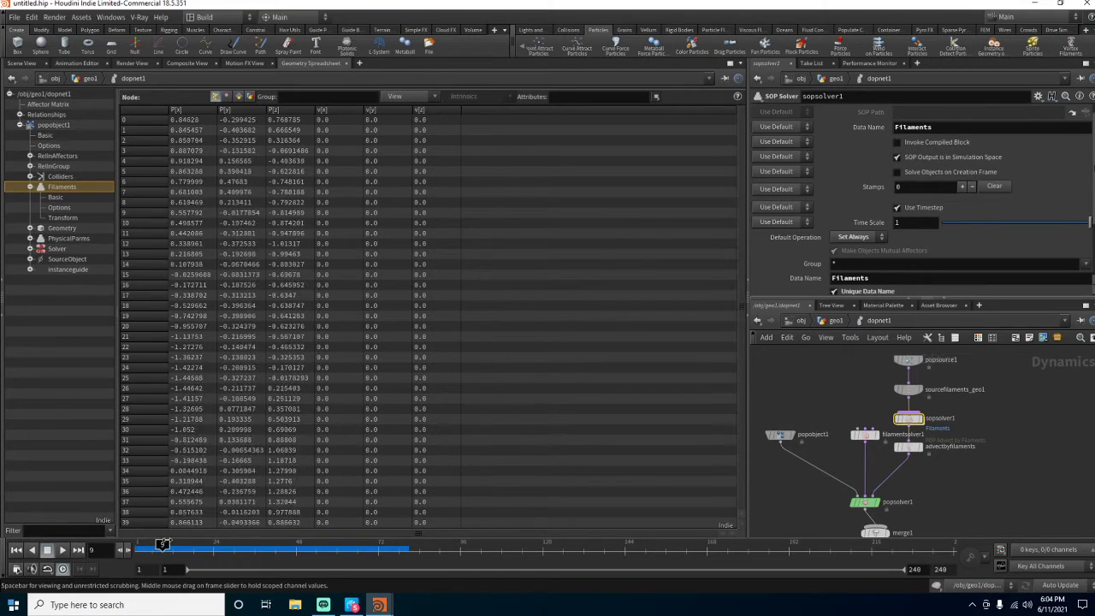
- Bypass sopsolver1 while scrubbing to compare the Filaments point attributes without it, and enable it again
left_click(892, 405)
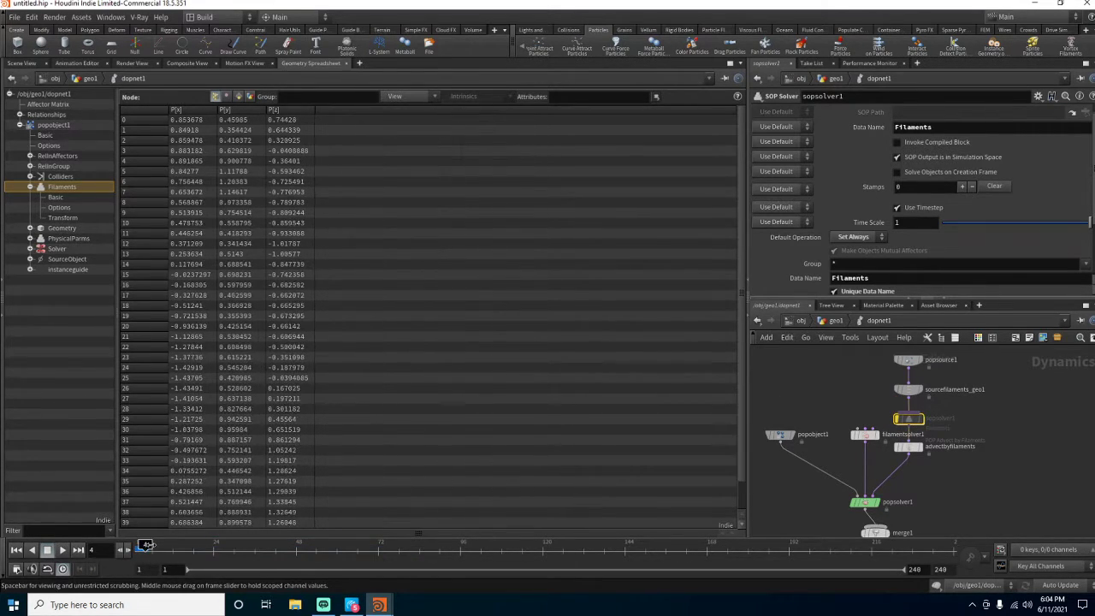
left_click(892, 406)
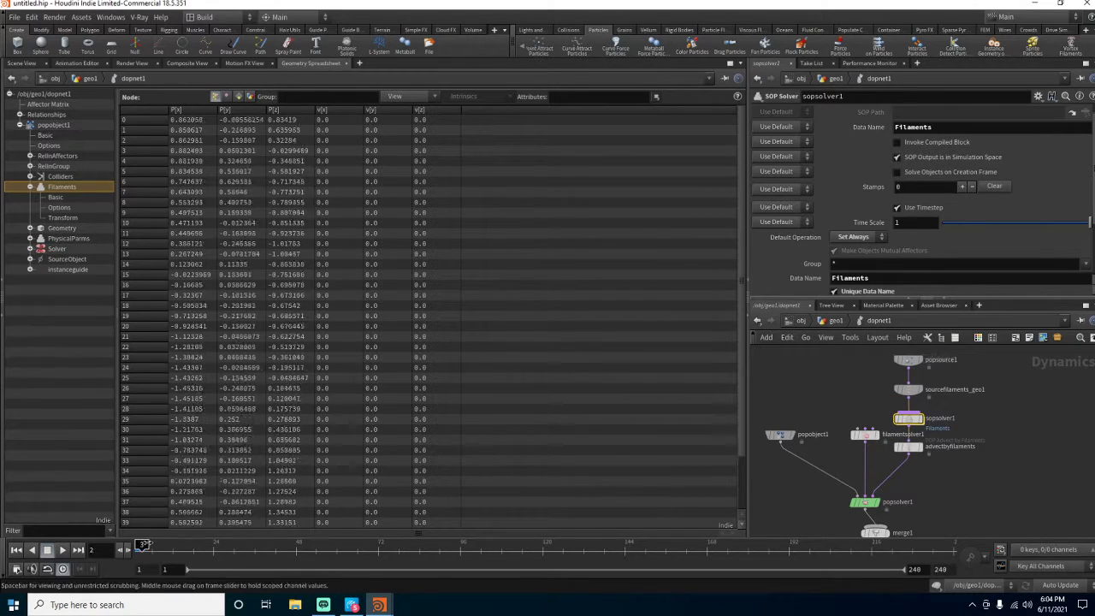
- Add a Null node beside attribwrangle1 inside sopsolver1
double_click(909, 418)
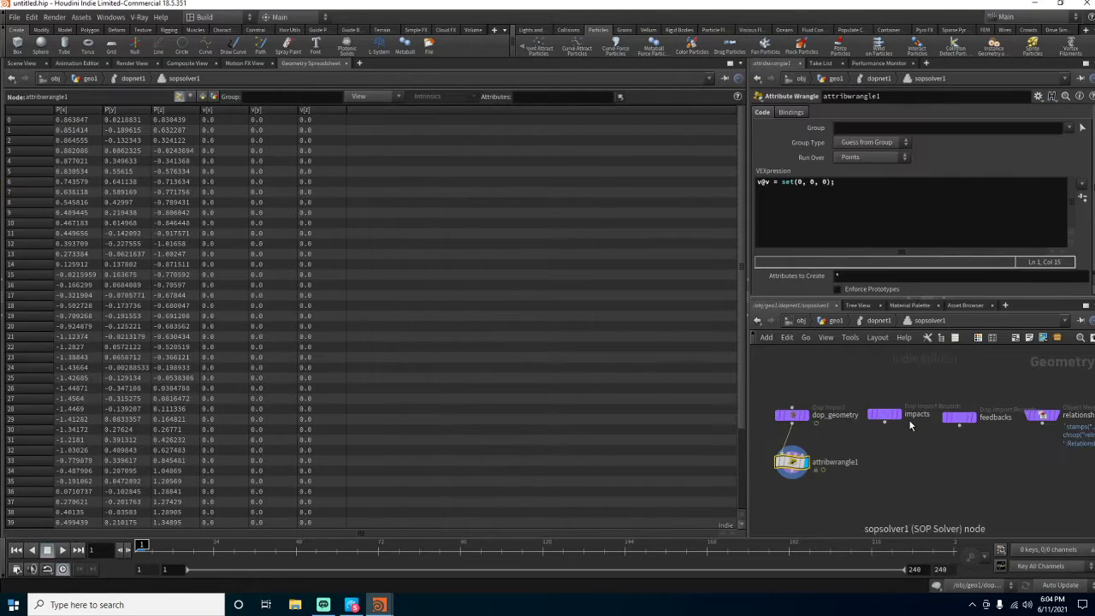
left_click_drag(829, 442, 824, 471)
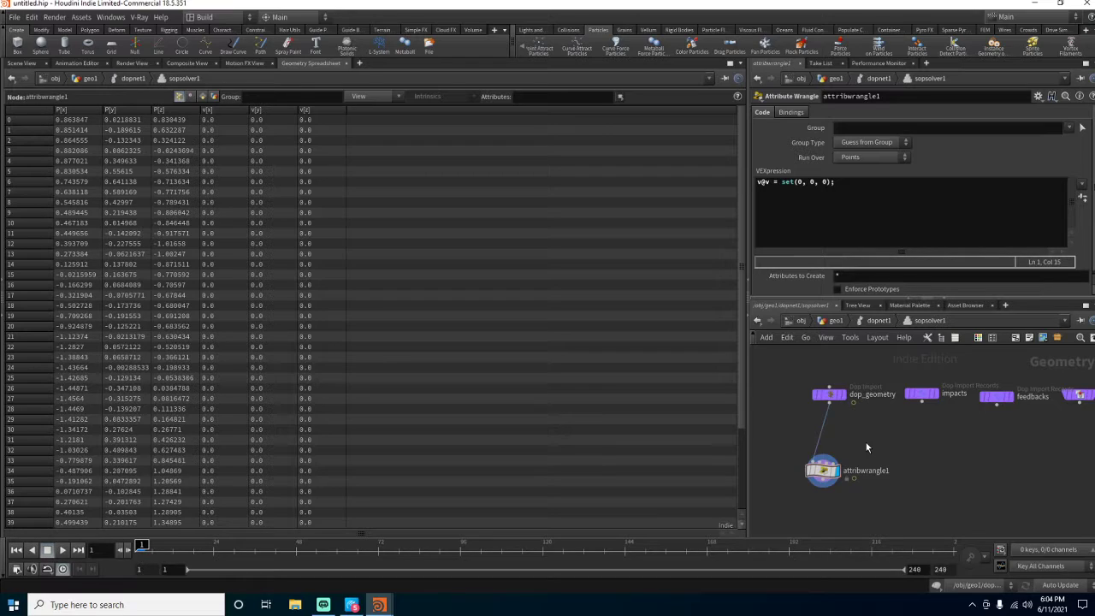
key("Tab")
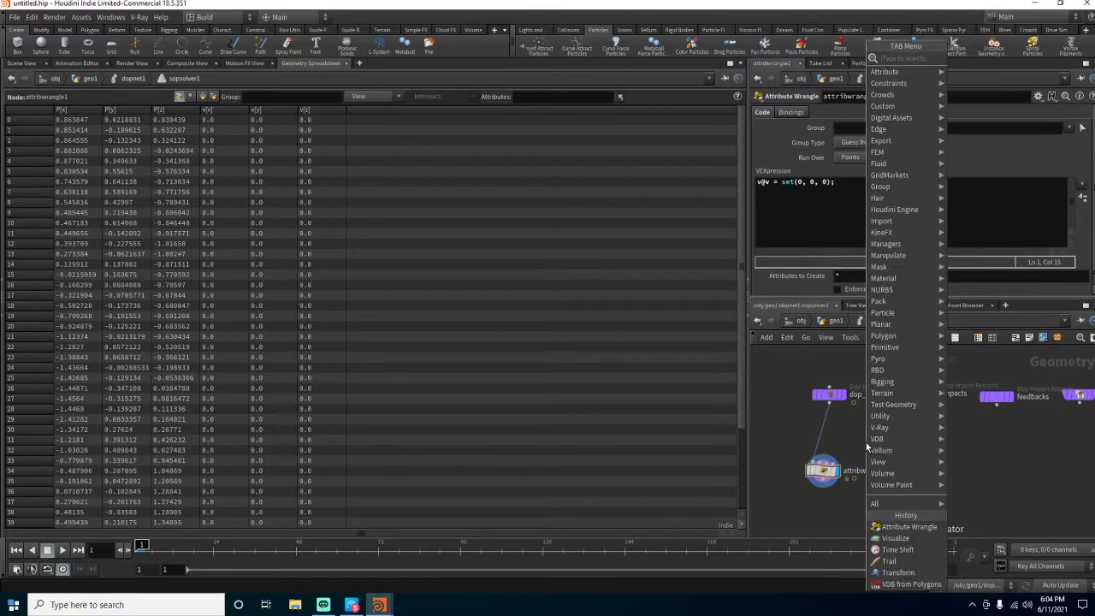
type("null")
key("Return")
key("Return")
left_click_drag(866, 443, 942, 470)
- Add a Switch node below attribwrangle1 and wire attribwrangle1 as its first input and null1 as its second
key("Tab")
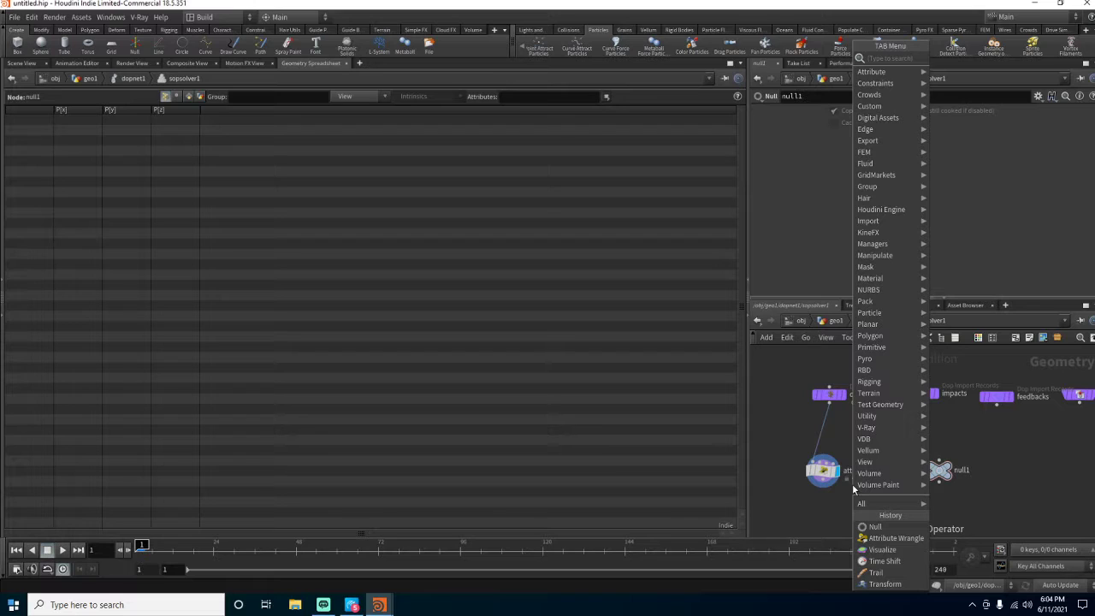
type("swit")
key("Return")
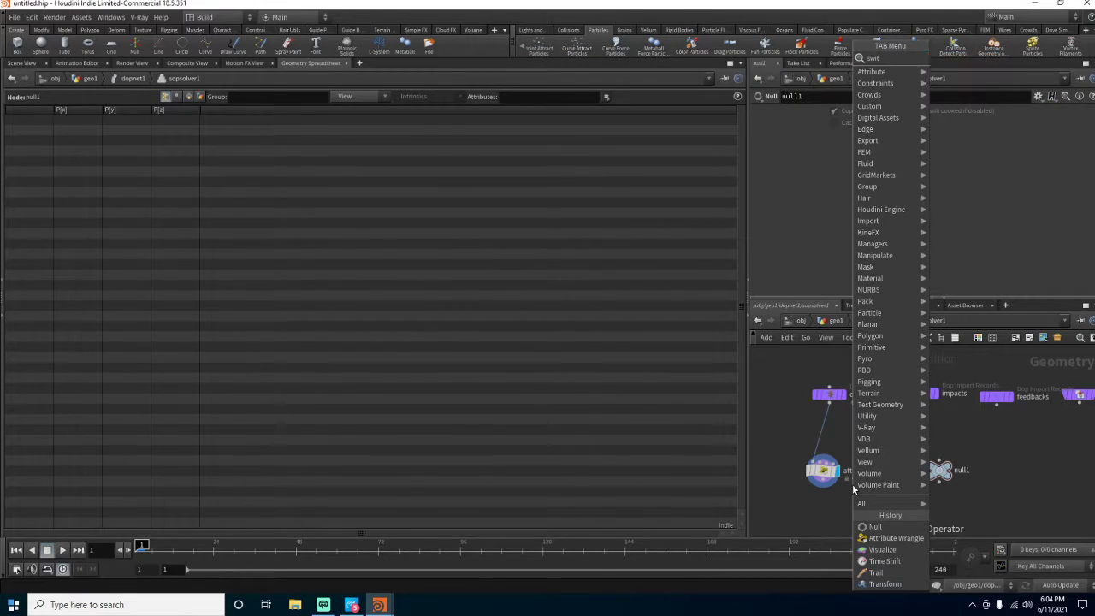
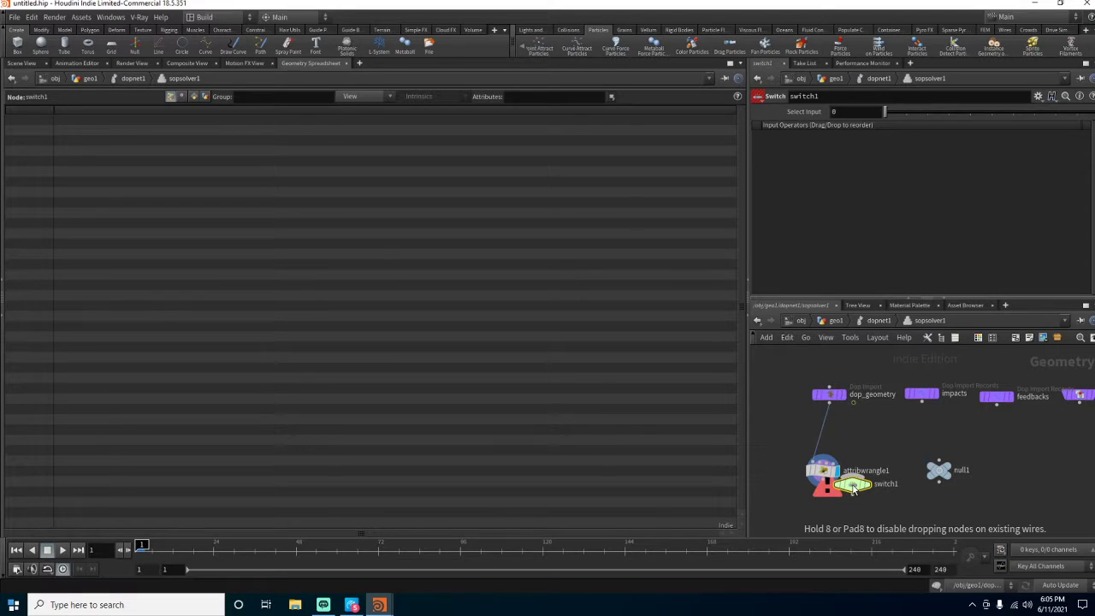
left_click_drag(855, 487, 853, 507)
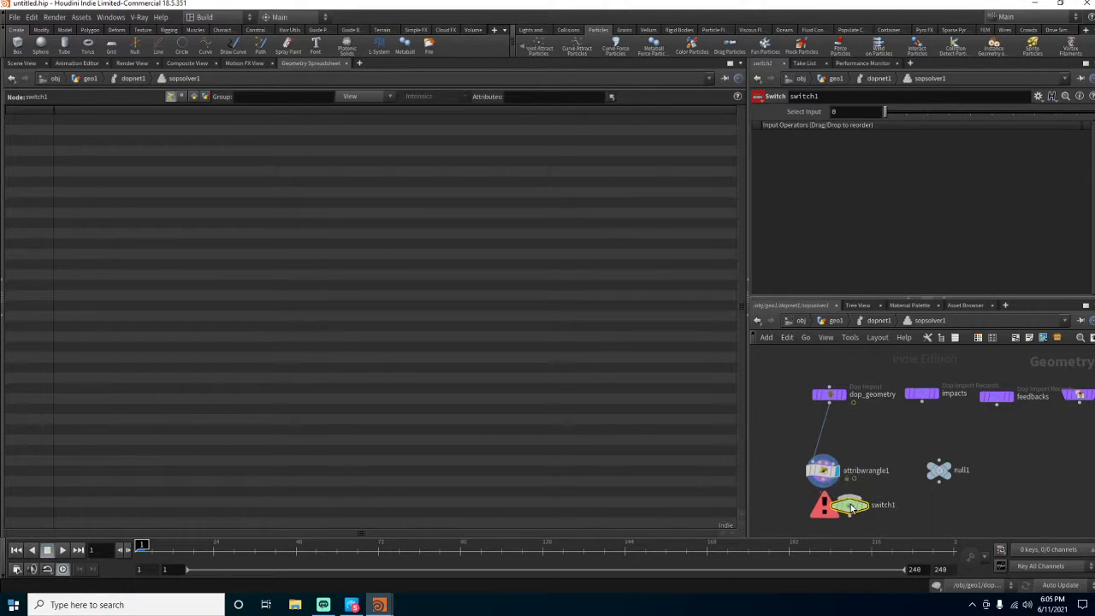
middle_click_drag(891, 446, 896, 375)
left_click_drag(863, 430, 887, 462)
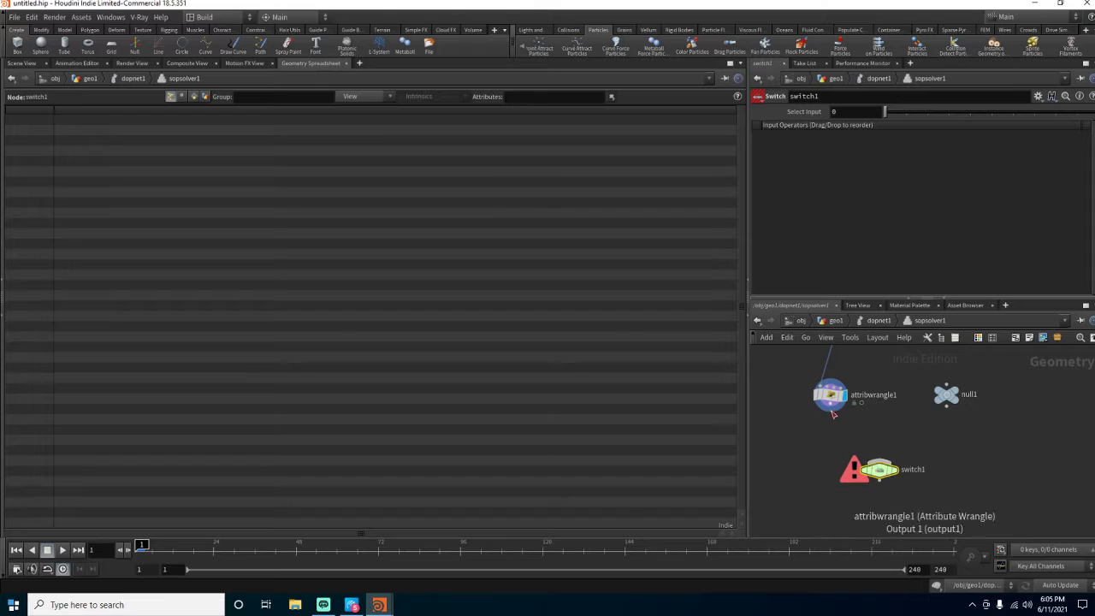
left_click_drag(830, 412, 880, 456)
left_click_drag(946, 405, 882, 469)
- Set switch1's Select Input to the expression $F == 1
left_click(856, 111)
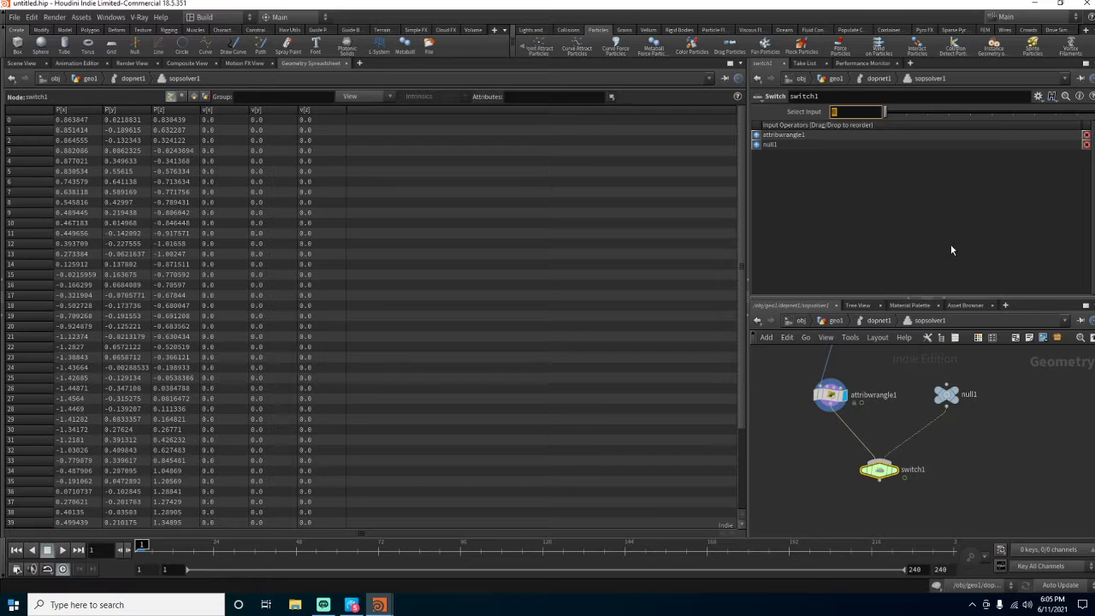
type("$F ==")
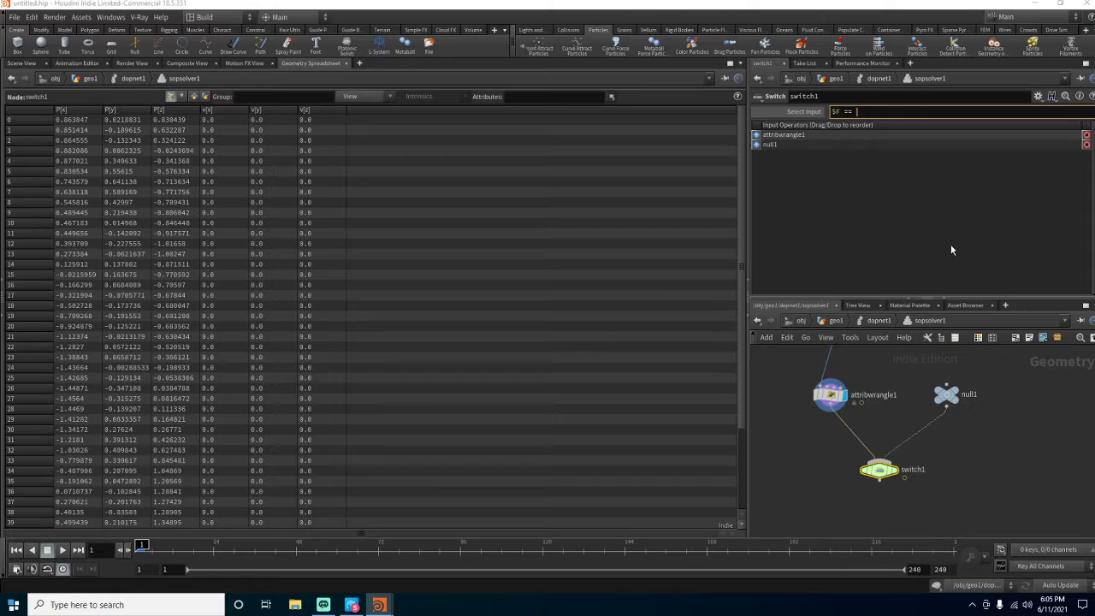
type(" 1")
key("Return")
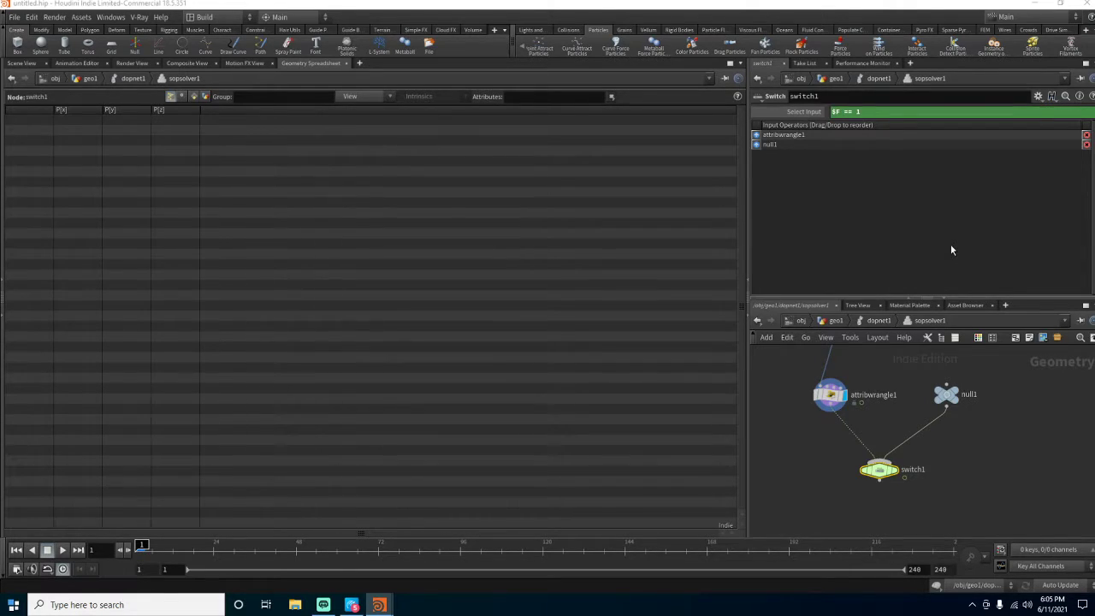
- Return to dopnet1, check sopsolver1's node information and scrub the first frames to examine the Filaments attributes
left_click(862, 319)
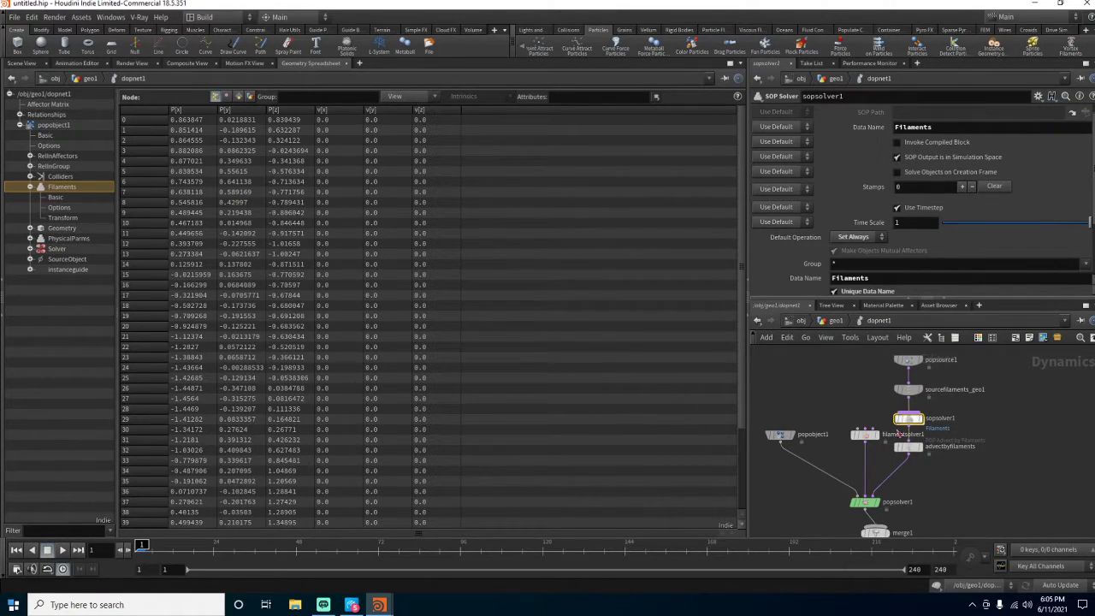
left_click(835, 320)
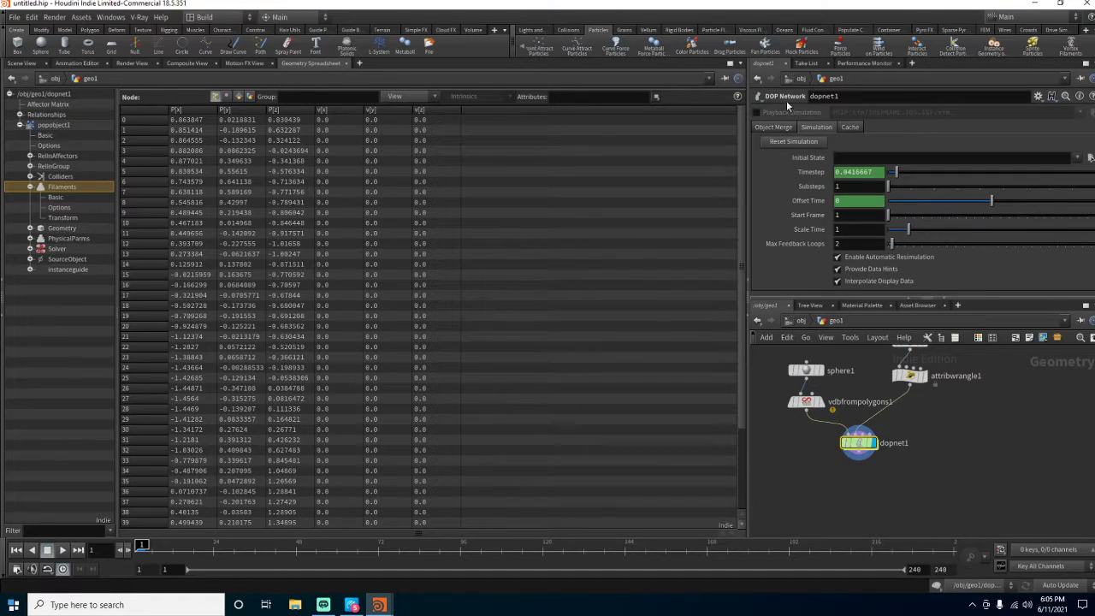
double_click(859, 442)
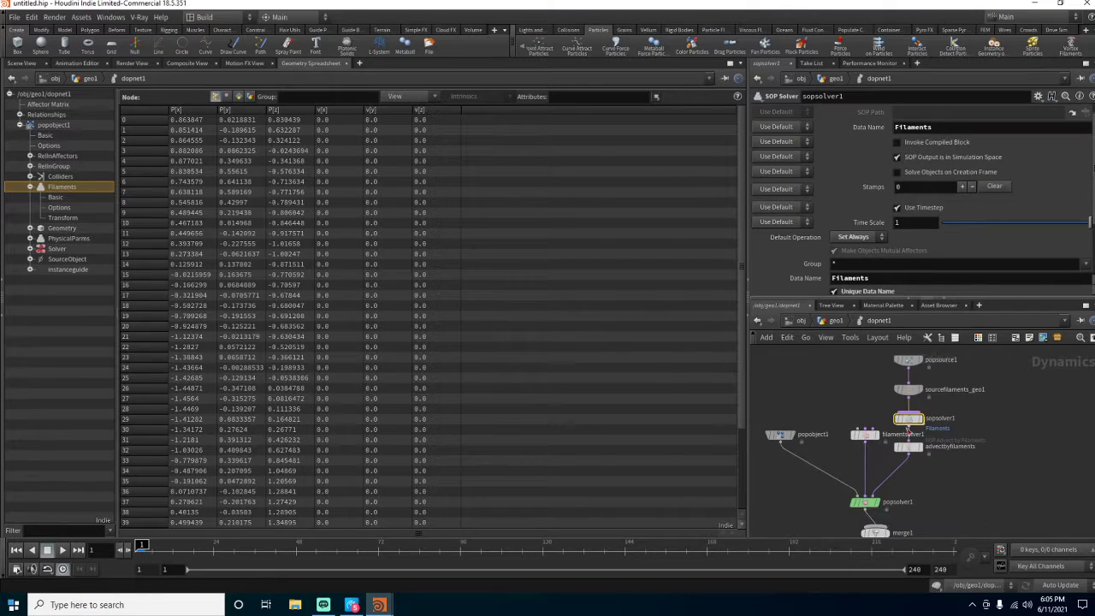
middle_click(911, 422)
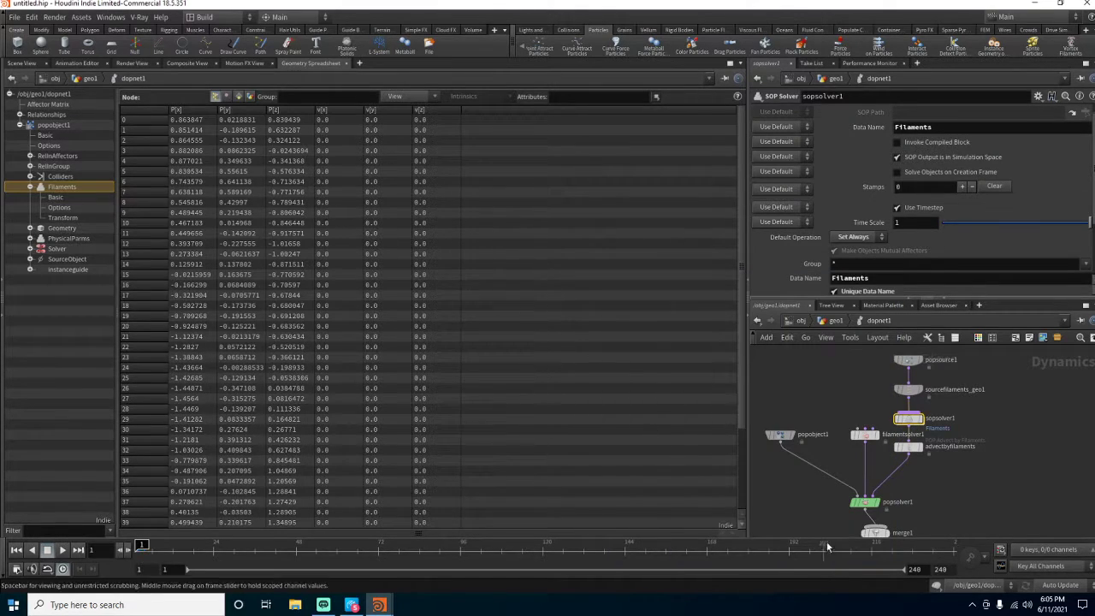
mouse_move(143, 545)
left_mouse_down()
mouse_move(155, 545)
mouse_move(142, 545)
left_mouse_up()
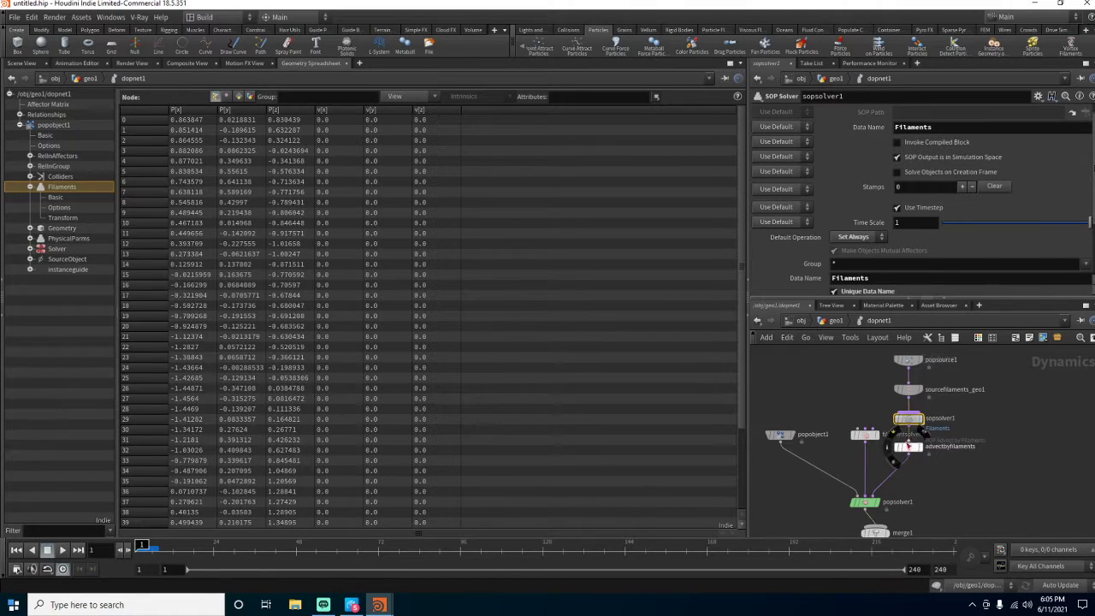
- Connect dop_geometry to null1's input inside sopsolver1
double_click(912, 422)
middle_click_drag(912, 427, 877, 490)
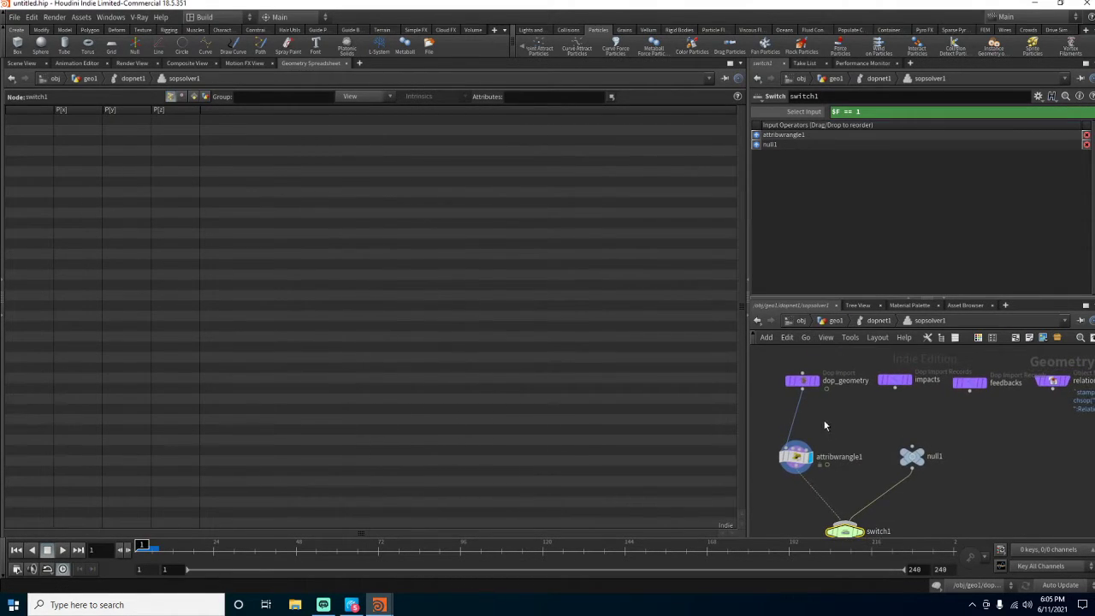
left_click(804, 391)
left_click(912, 446)
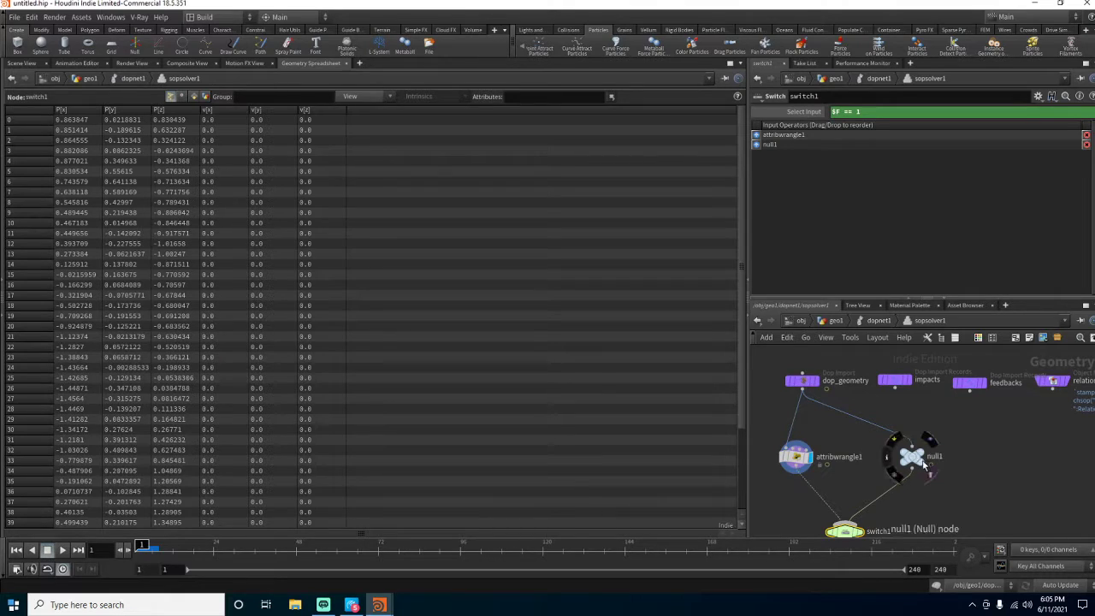
- Check sopsolver1's node information and examine the point attributes and VEX code of attribwrangle1 in geo1
left_click(866, 323)
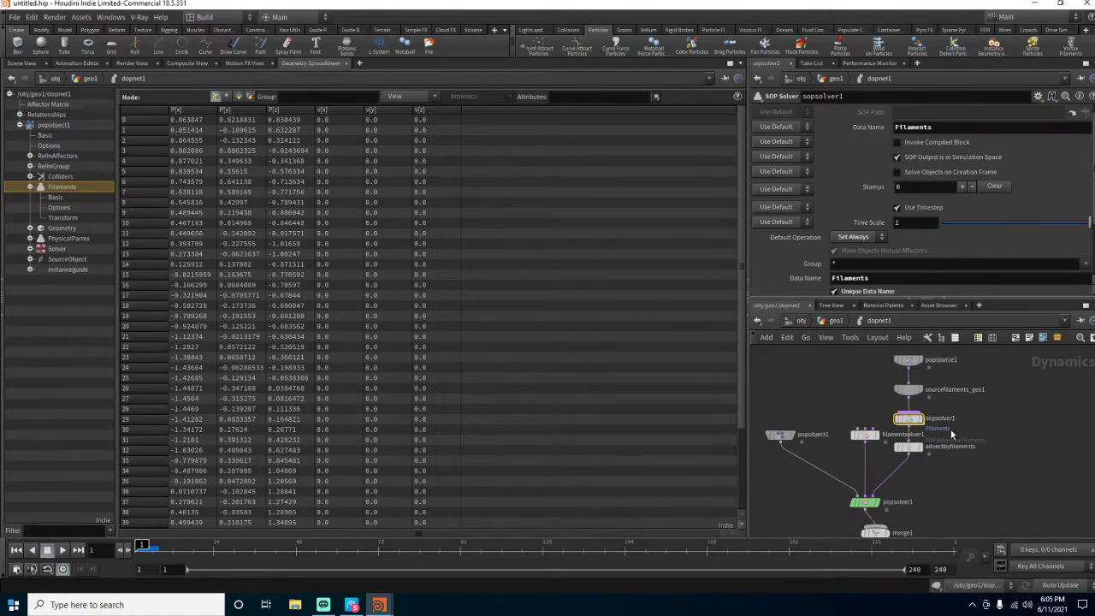
middle_click(915, 419)
left_click(835, 320)
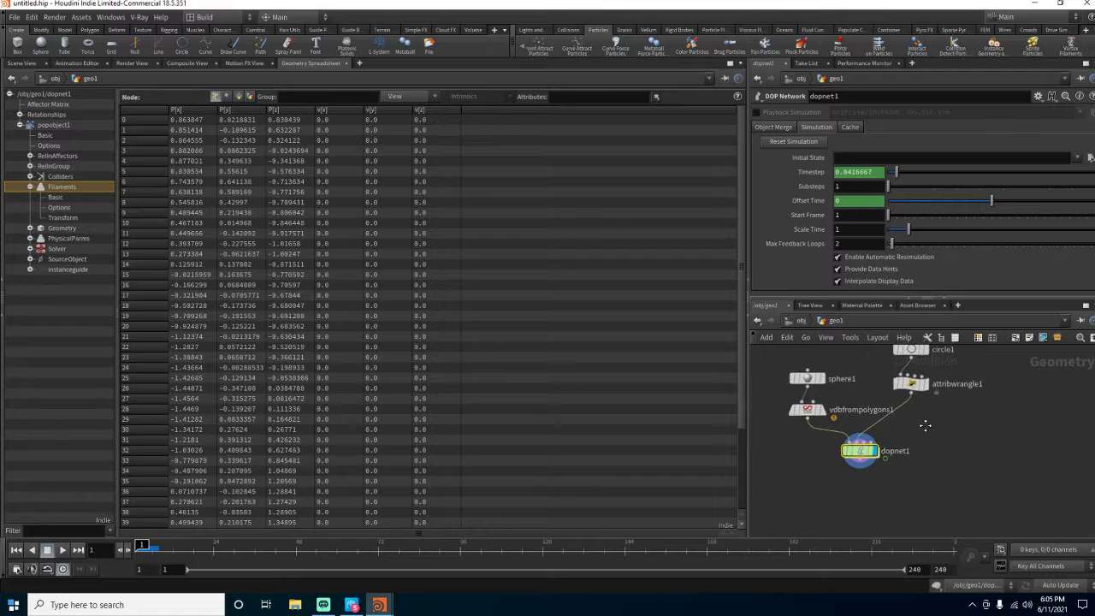
left_click(912, 387)
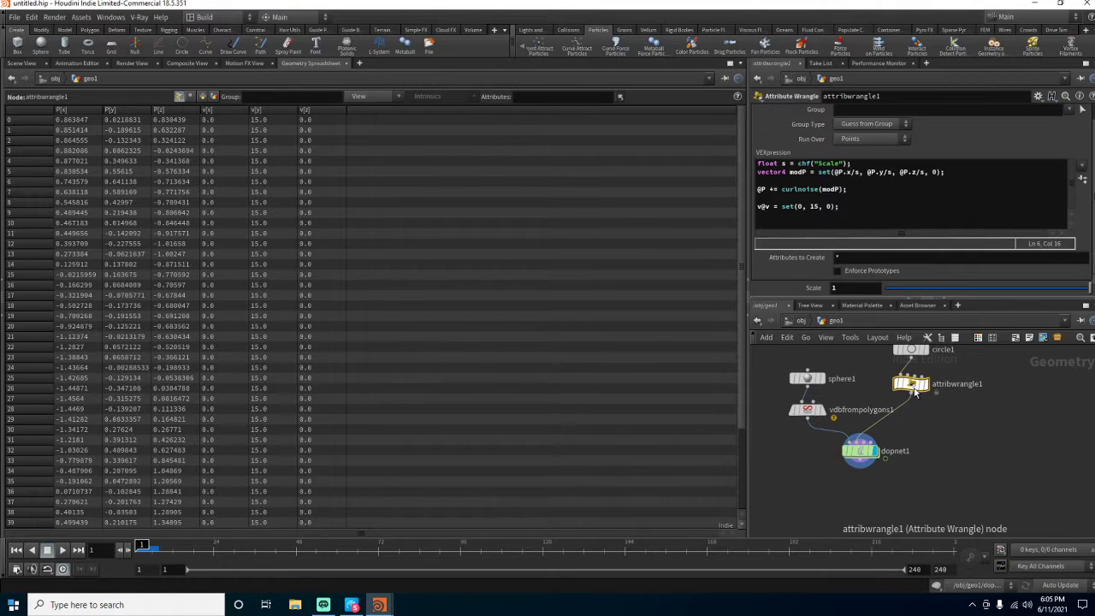
- Reset dopnet1's simulation and examine switch1's point attributes inside sopsolver1
left_click(861, 455)
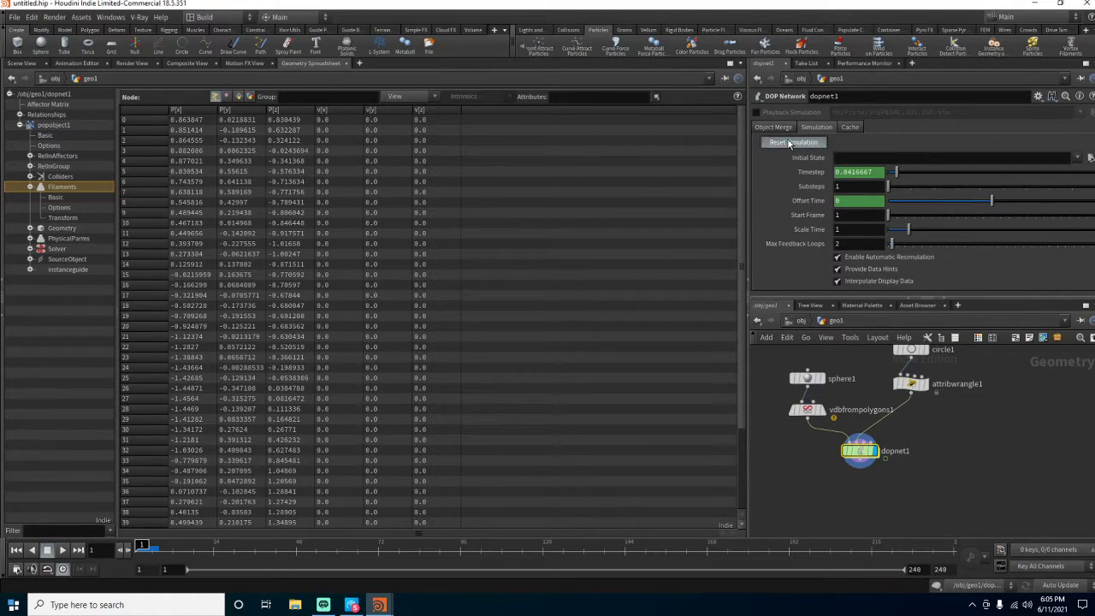
double_click(860, 451)
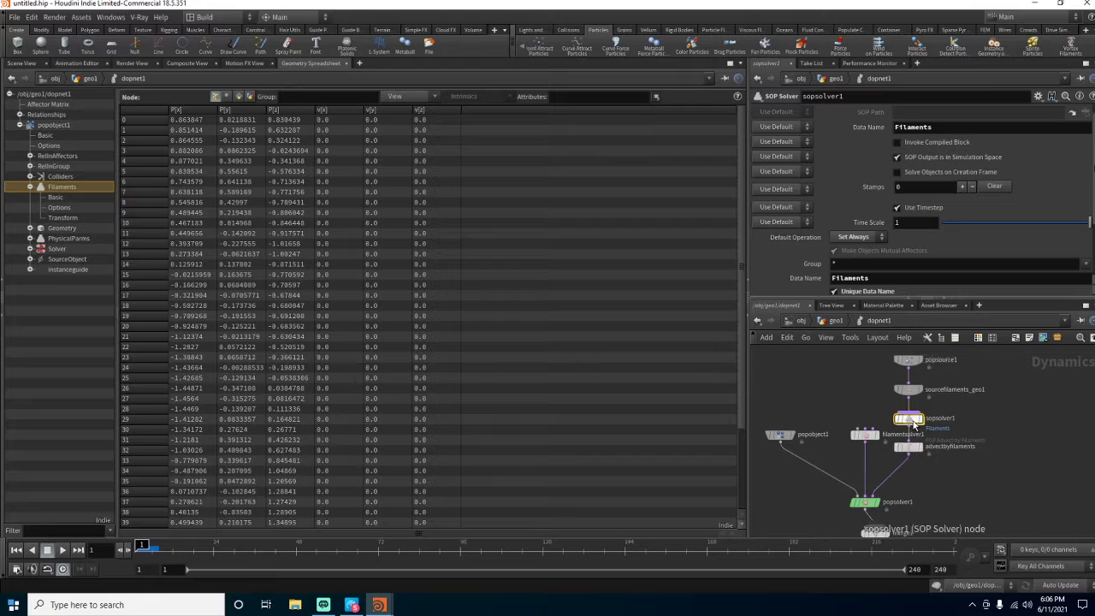
left_click(894, 406)
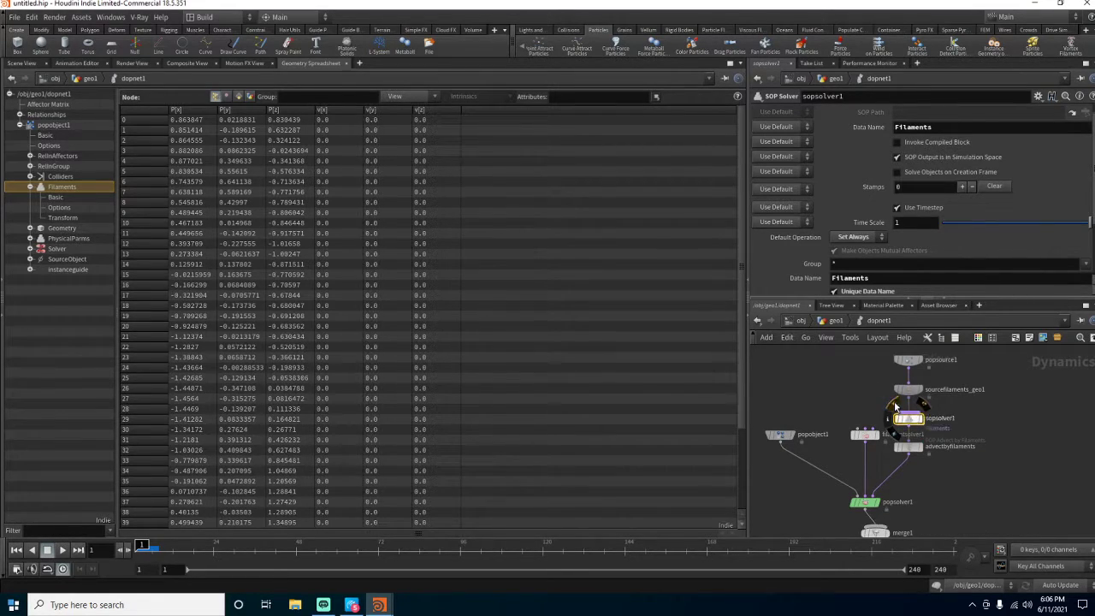
double_click(909, 419)
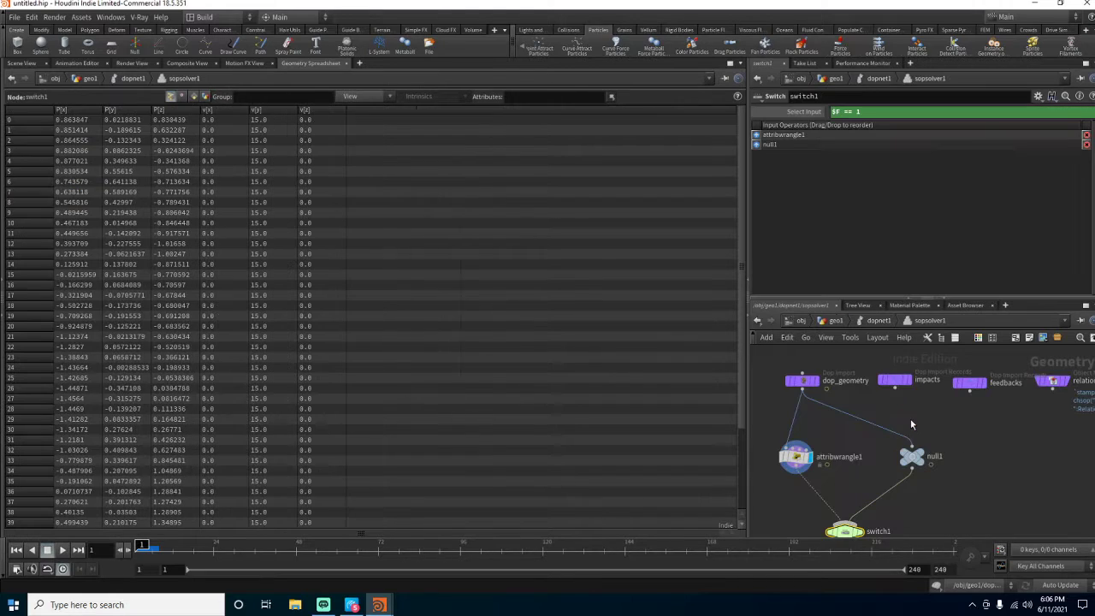
- Insert a Time Shift node between dop_geometry and attribwrangle1 inside sopsolver1
mouse_move(955, 503)
middle_mouse_down()
mouse_move(966, 485)
mouse_move(973, 491)
middle_mouse_up()
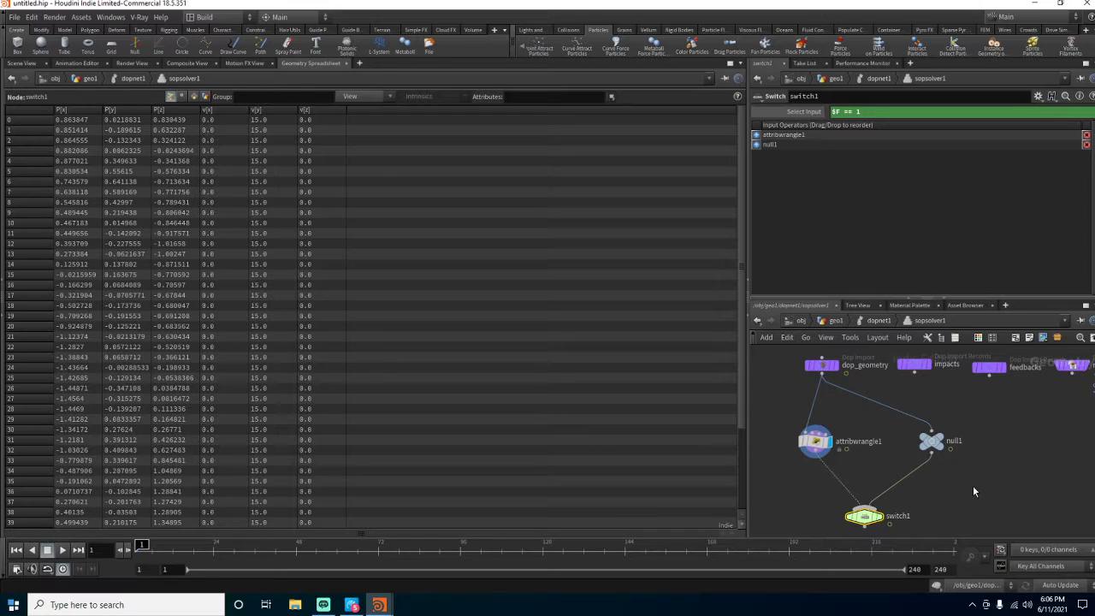
left_click_drag(816, 441, 822, 458)
key("Tab")
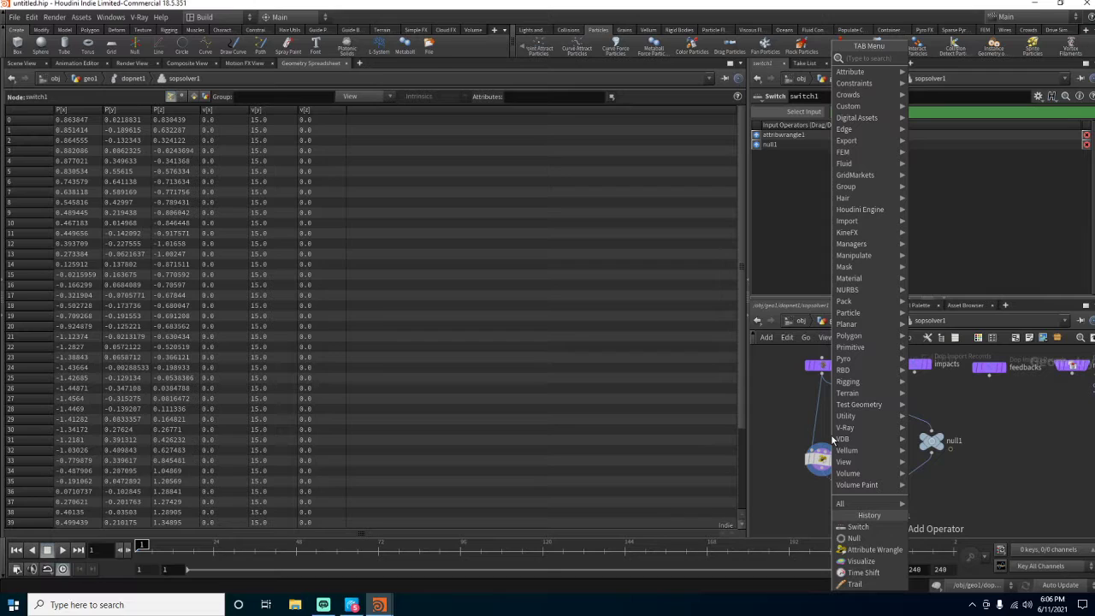
type("times")
key("Return")
key("Return")
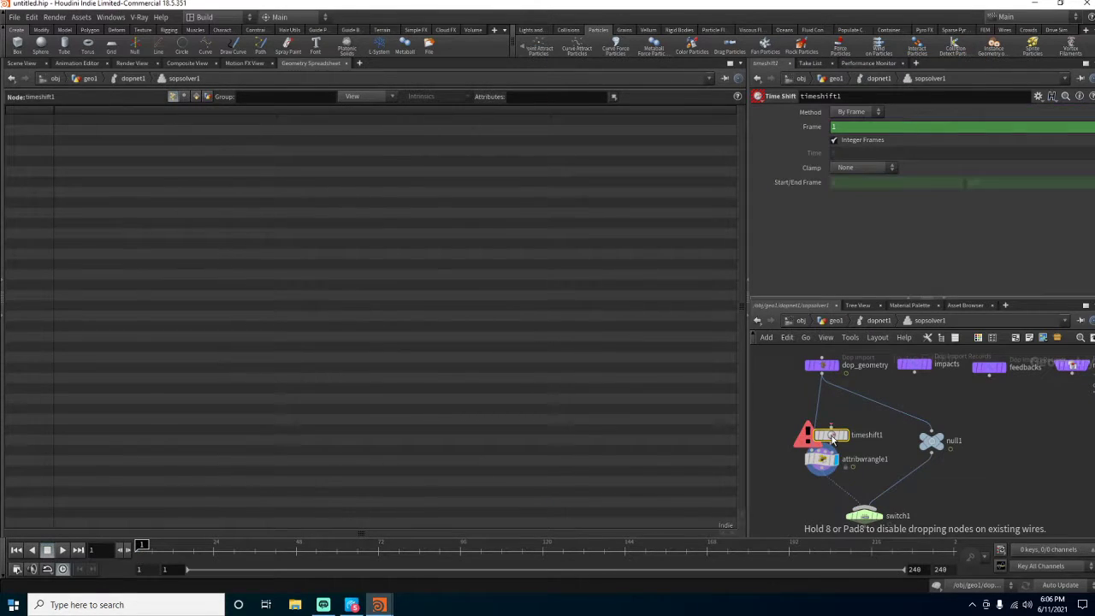
left_click(826, 428)
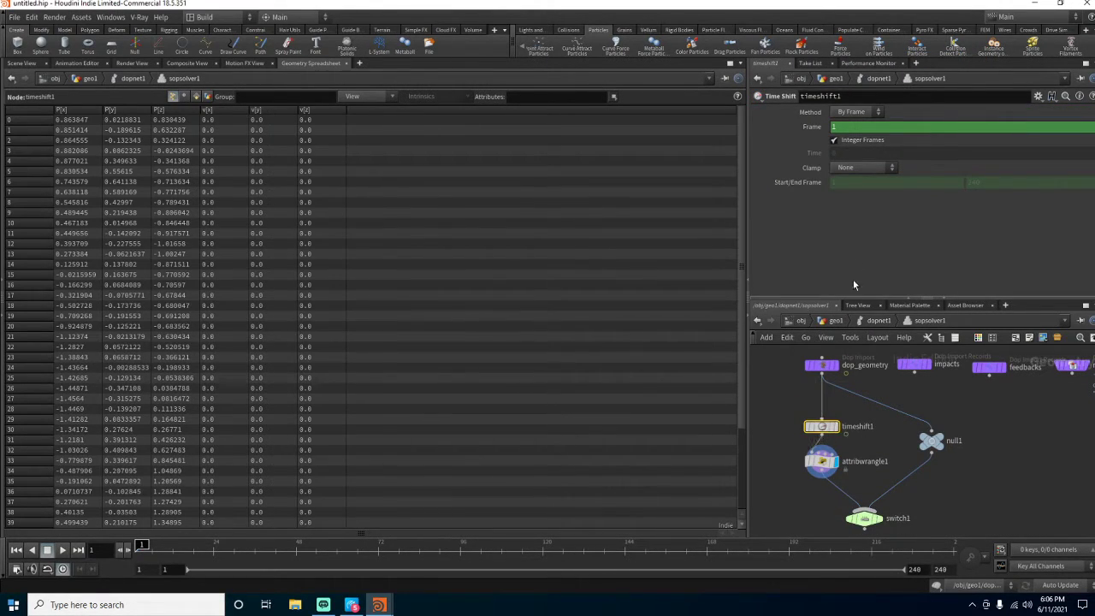
- Set timeshift1's Frame expression to $F-1, and return to dopnet1 after checking switch1's point attributes
left_click(835, 139)
left_click(850, 126)
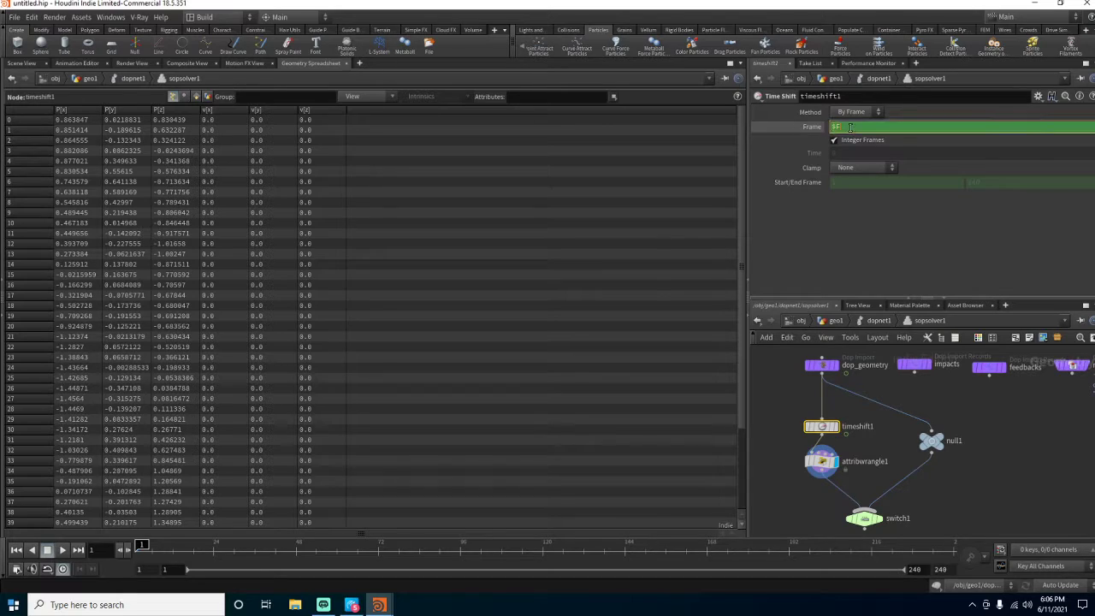
key("Return")
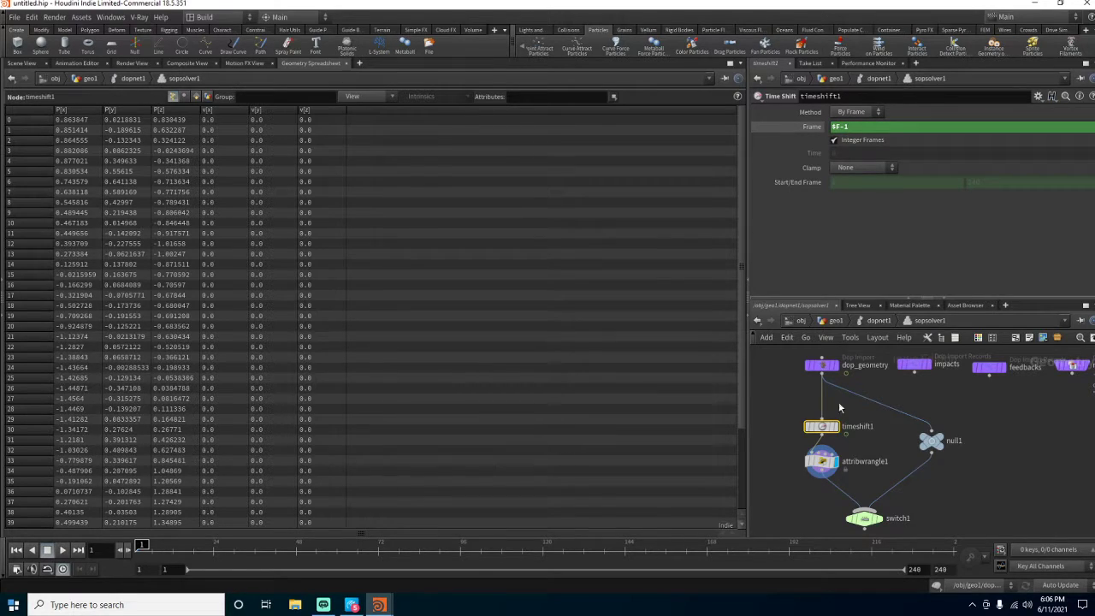
left_click(870, 525)
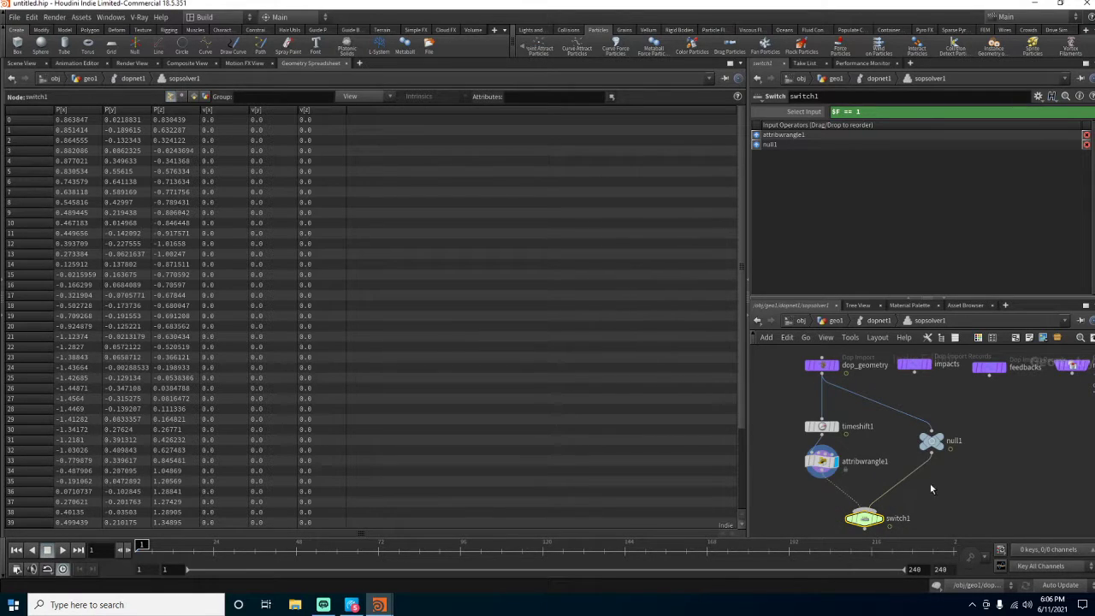
left_click(869, 320)
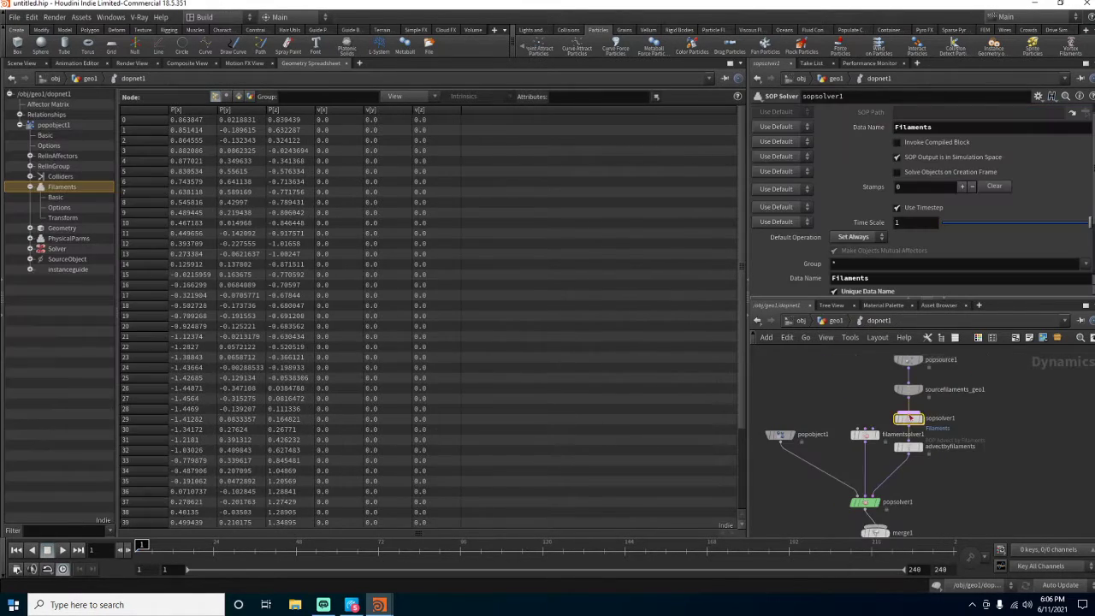
- Compare the Filaments velocity with sopsolver1 bypassed and active, and examine sourcefilaments_geo1's settings and dop_geometry's point attributes
left_click(892, 407)
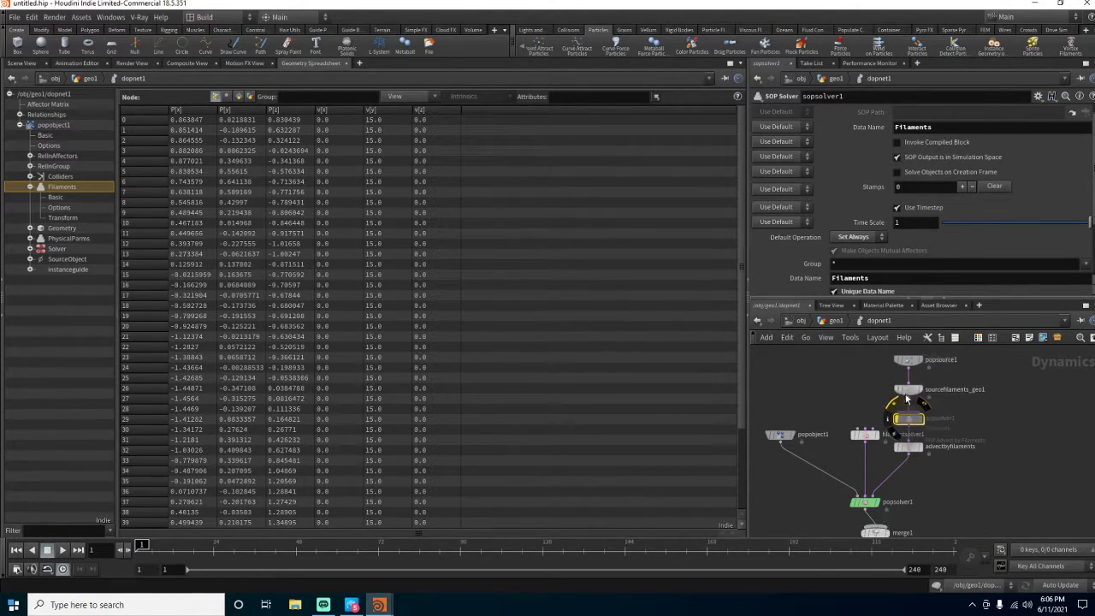
left_click(909, 392)
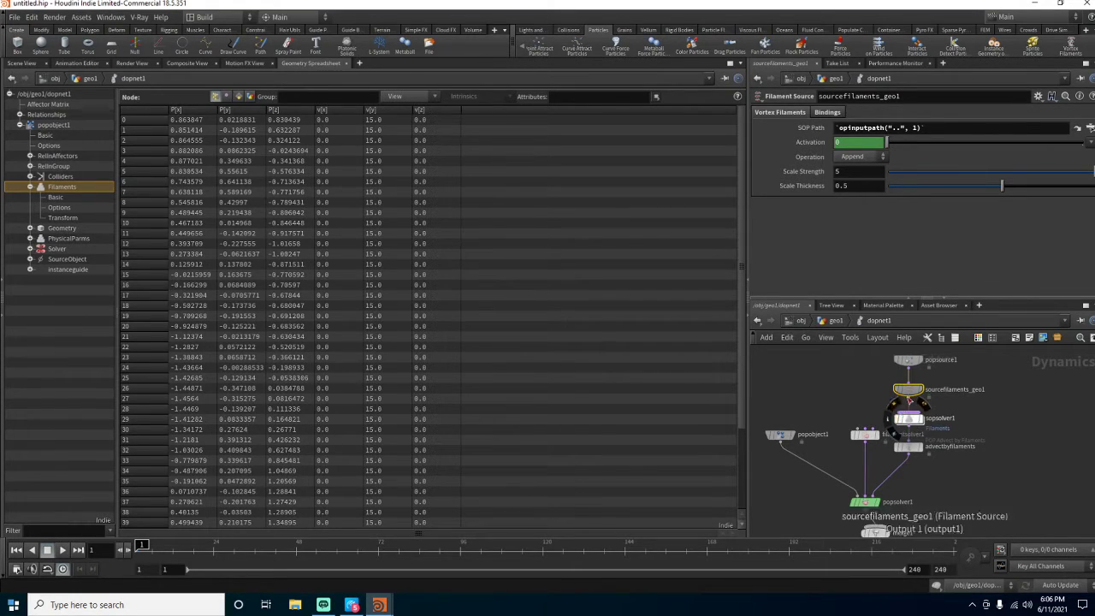
double_click(913, 420)
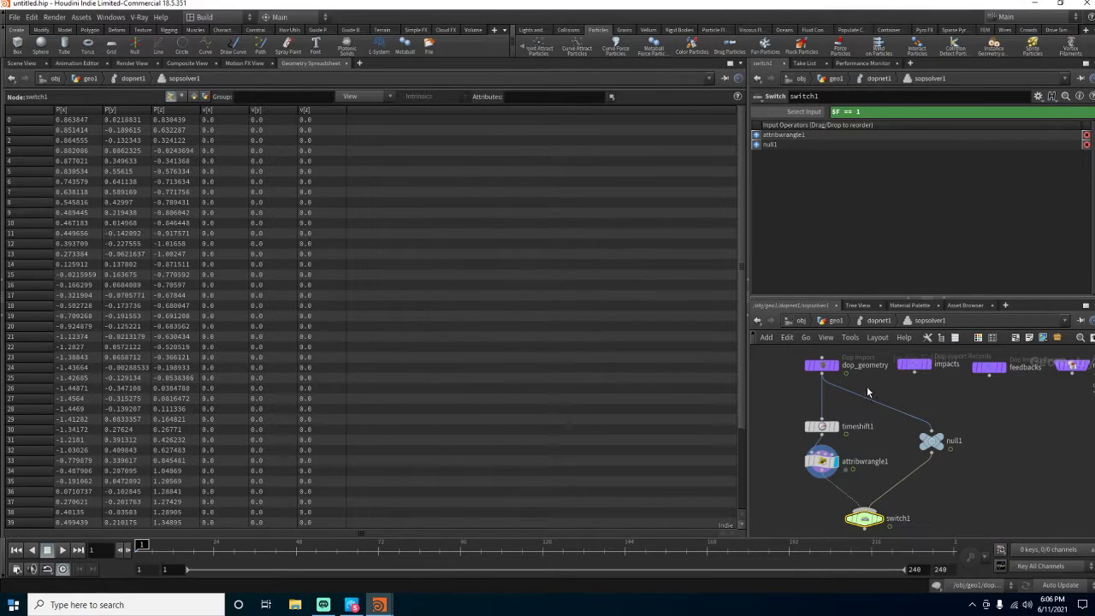
left_click(821, 365)
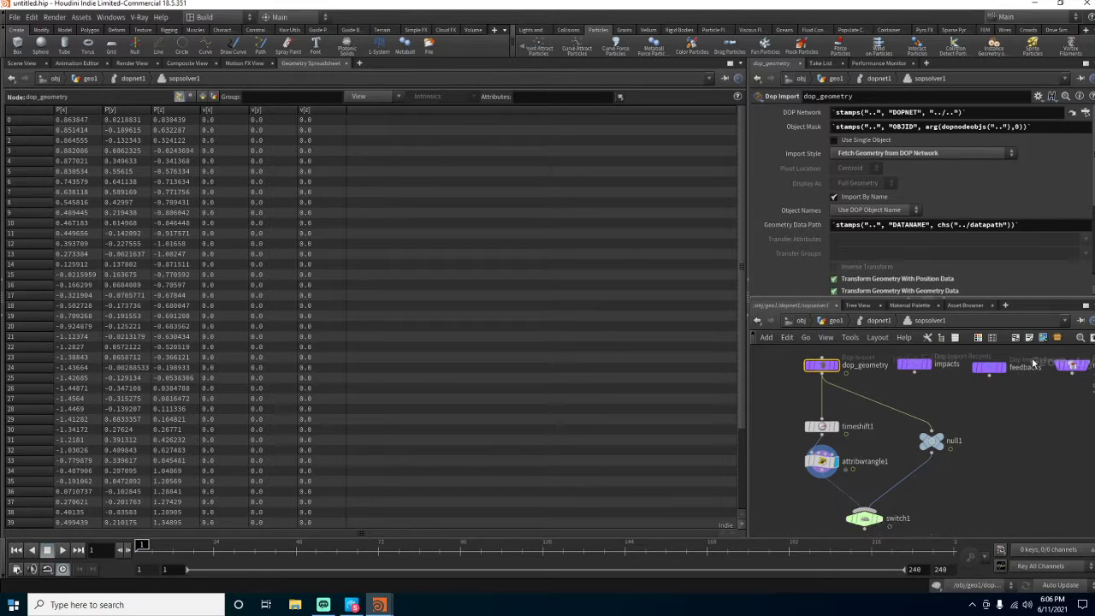
middle_click_drag(1039, 436, 1092, 427)
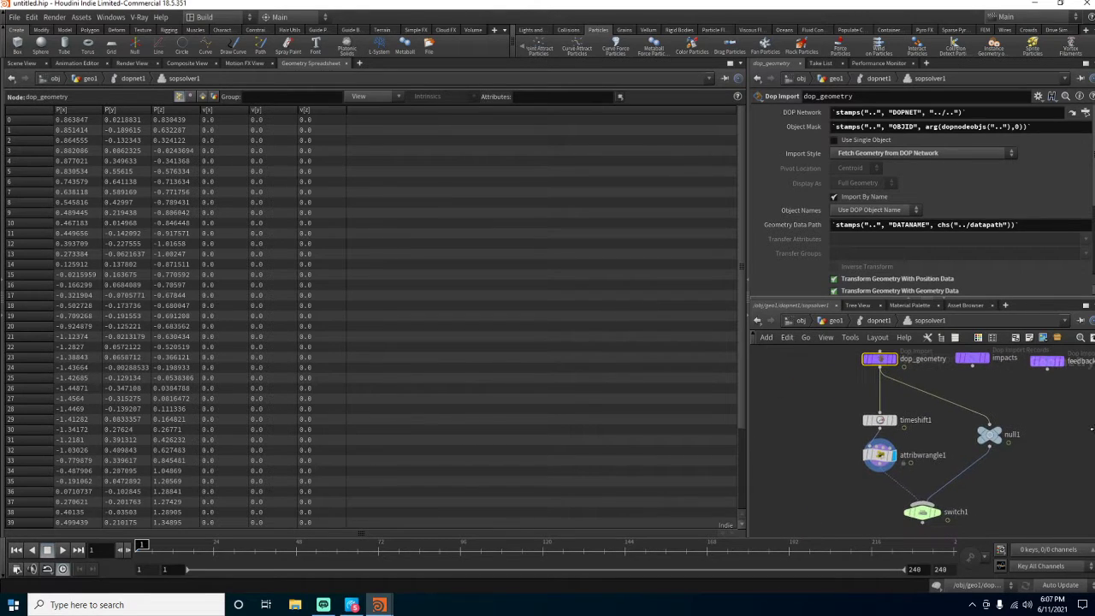
left_click(873, 322)
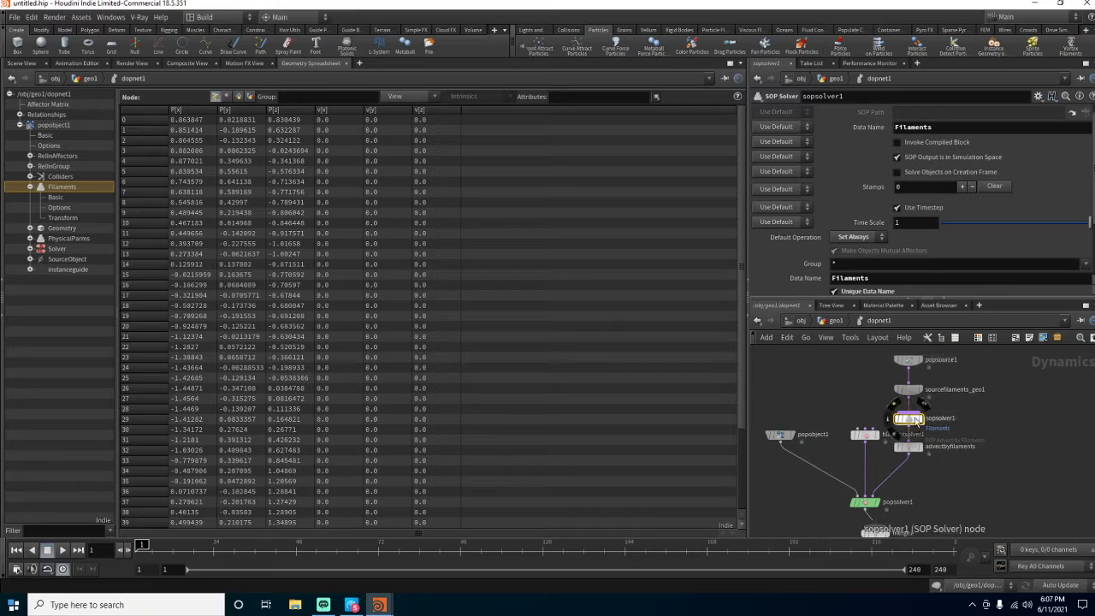
- Try Transform Input Geometry as dop_geometry's Import Style inside sopsolver1, and restore Fetch Geometry from DOP Network
right_click(922, 417)
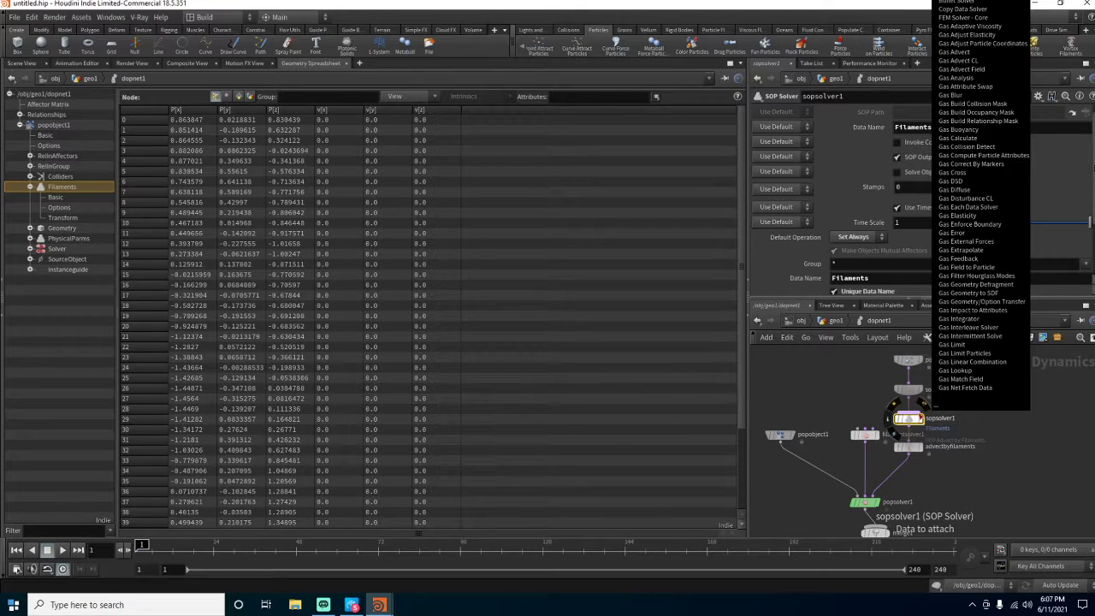
left_click(914, 420)
double_click(914, 420)
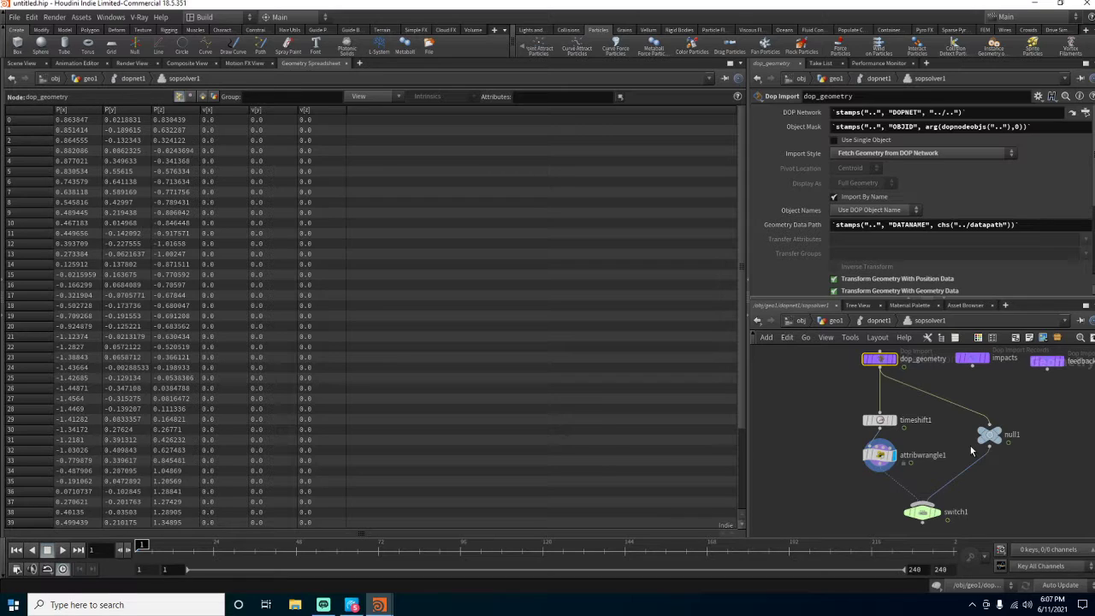
middle_click_drag(850, 422, 832, 468)
left_click_drag(865, 407, 875, 398)
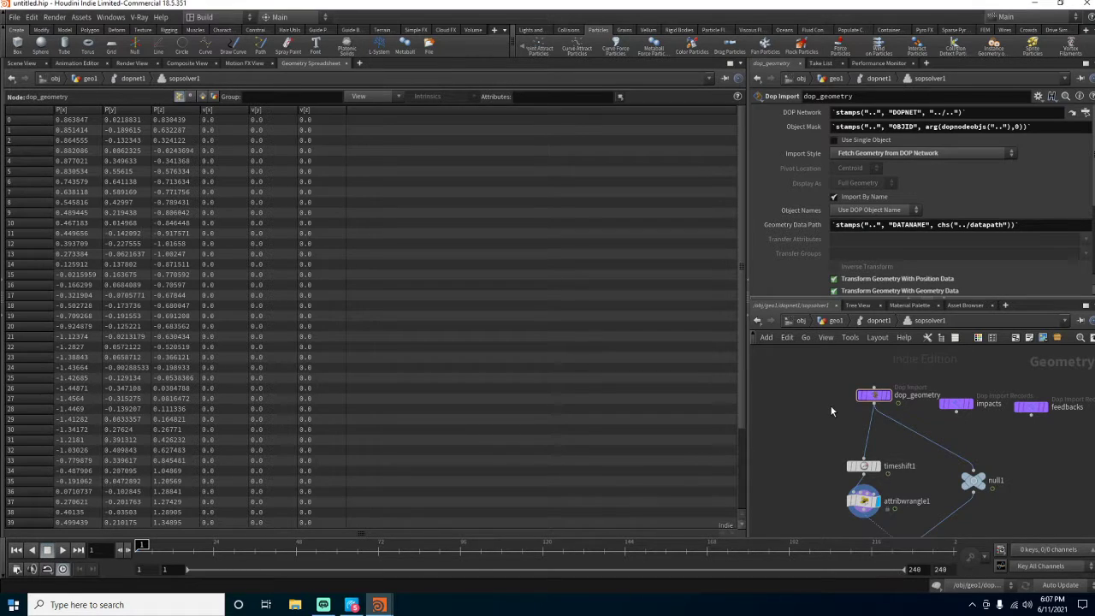
left_click(874, 396)
left_click(810, 225)
left_click(809, 225)
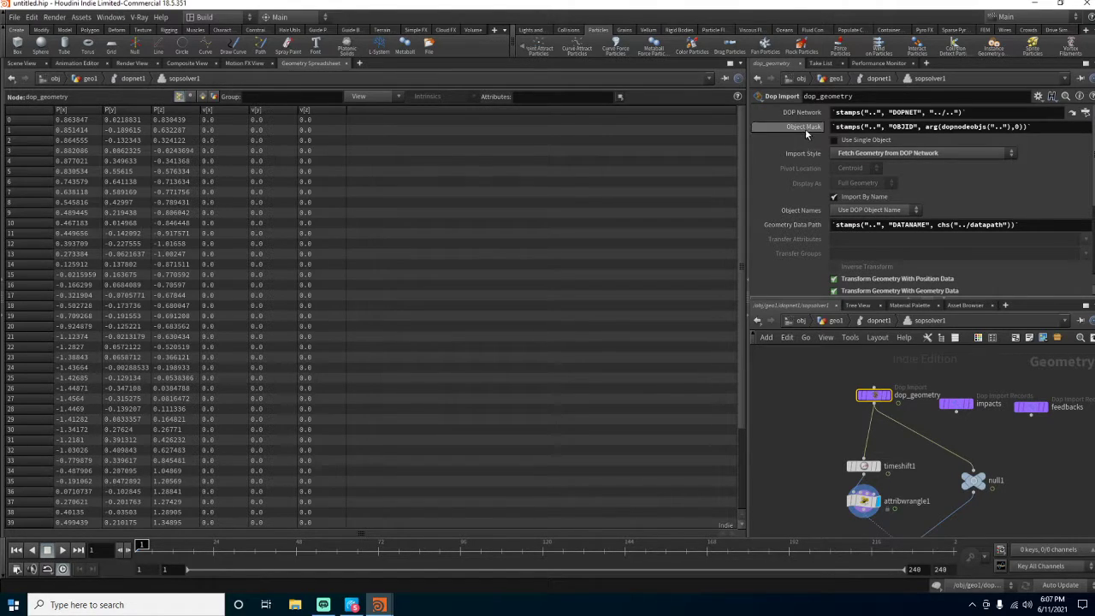
left_click(896, 154)
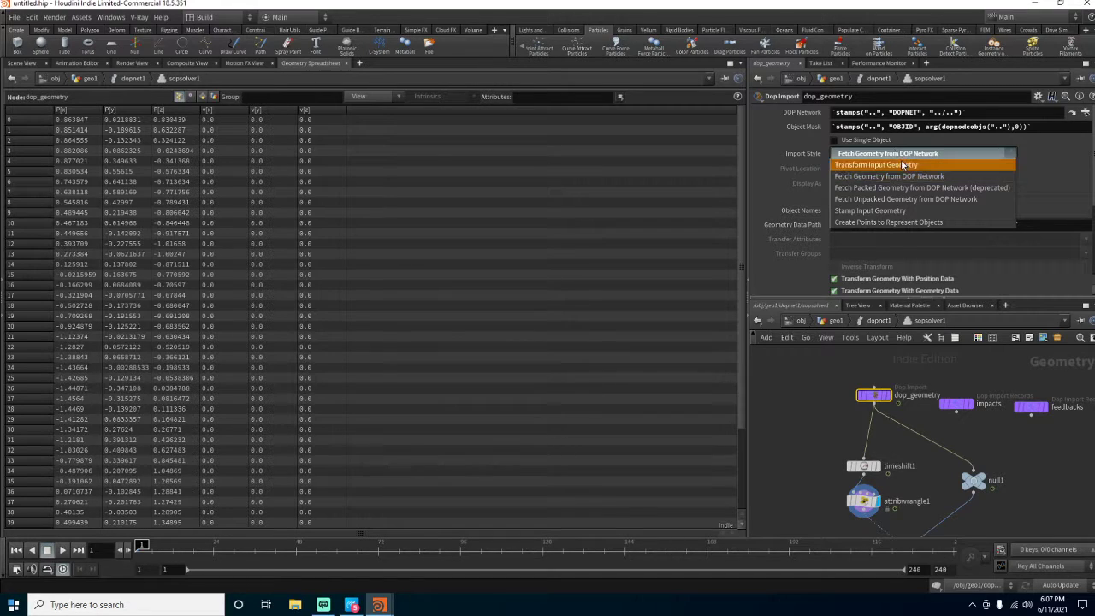
left_click(903, 165)
left_click(902, 156)
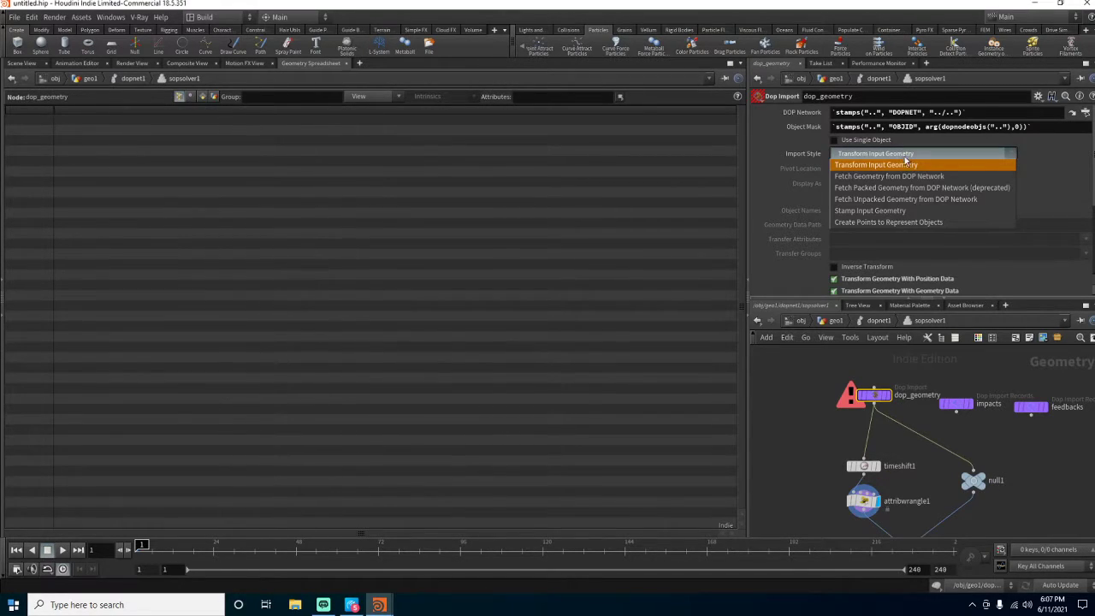
left_click(961, 179)
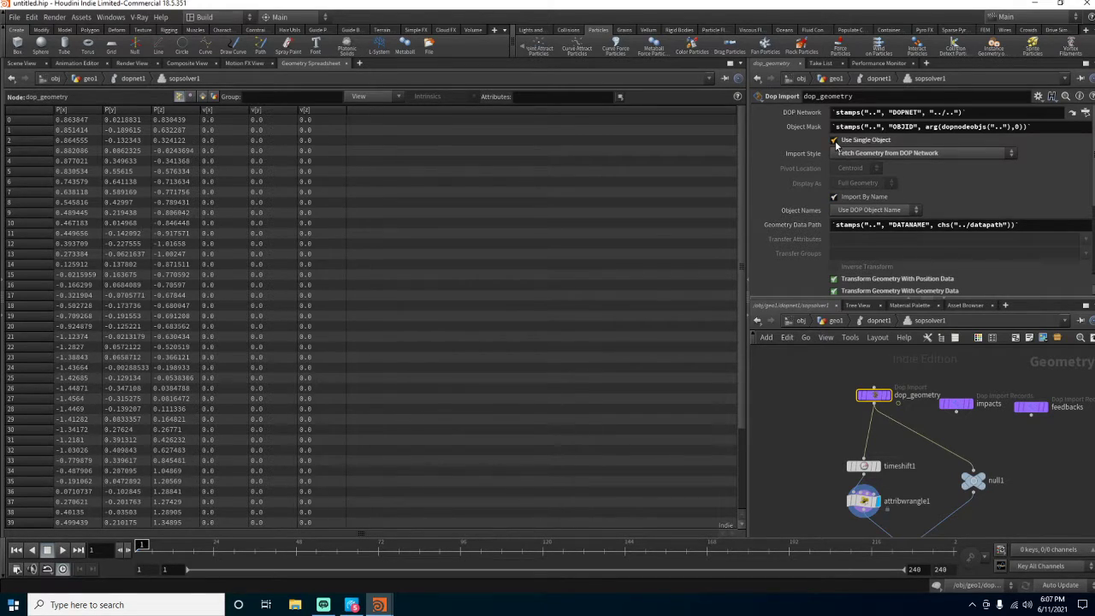
- Set the parameter operation for sopsolver1's Data Name to Set Always in dopnet1, and briefly play and rewind the simulation
left_click(880, 321)
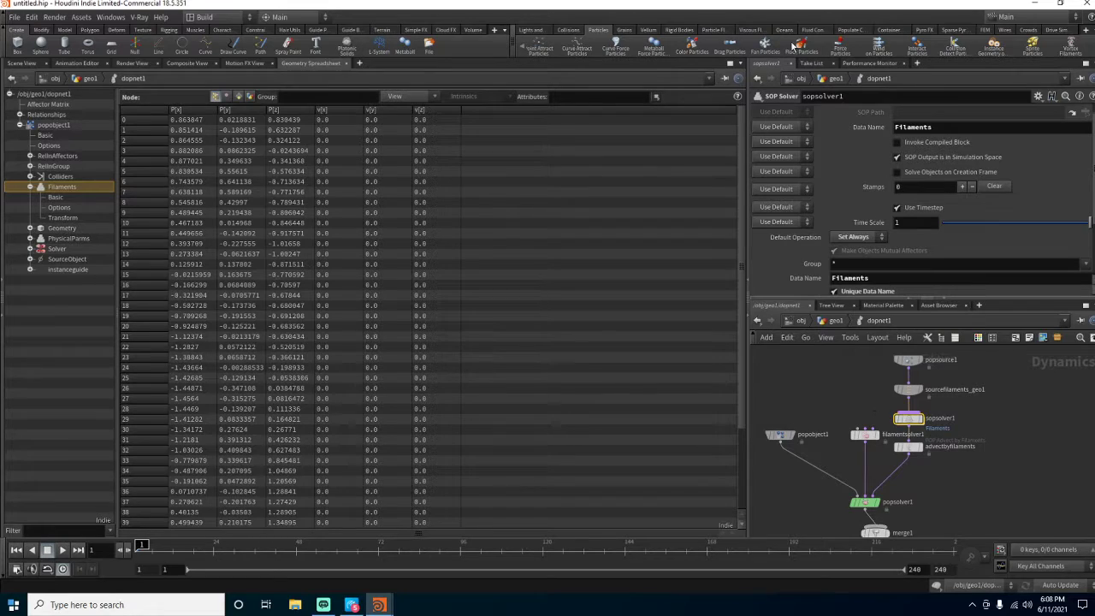
scroll(800, 171, "up", 1)
left_click(781, 142)
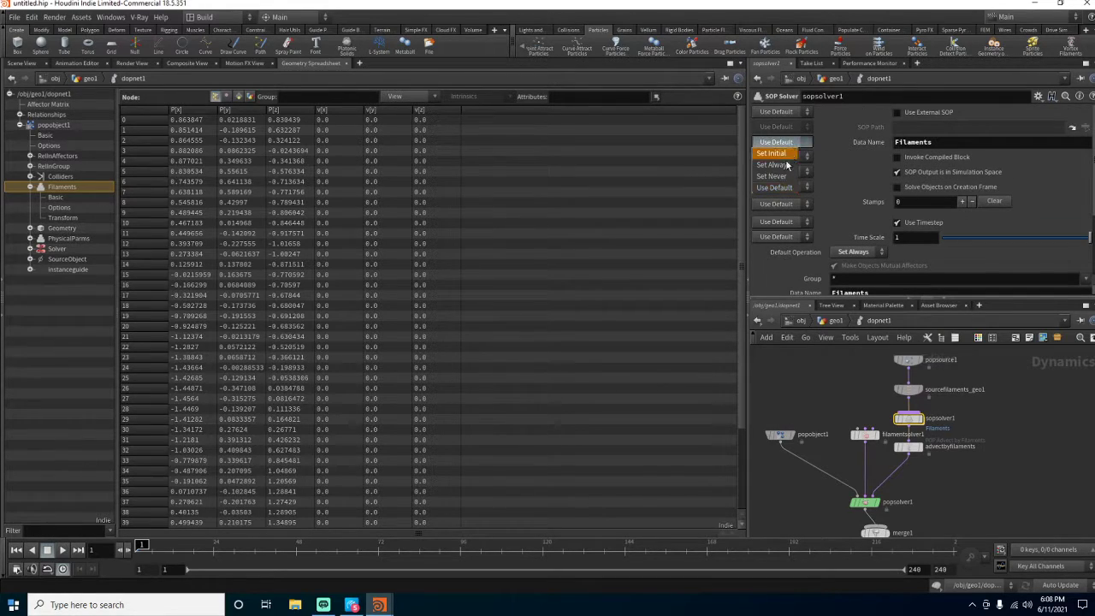
left_click(781, 164)
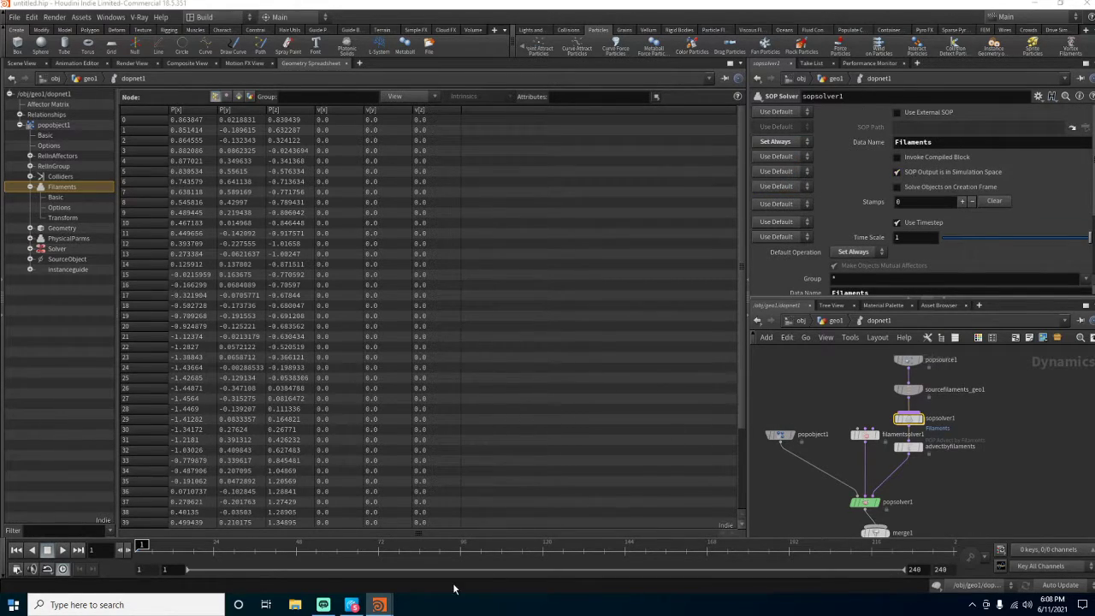
left_click(61, 551)
left_click(16, 551)
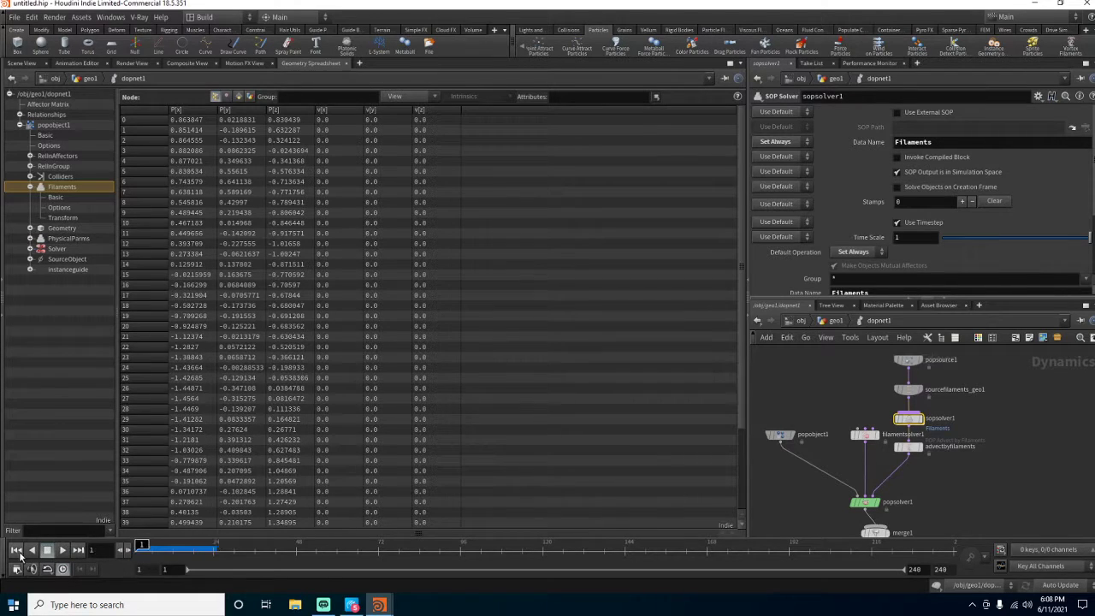
- Set the Y velocity in attribwrangle1's VEX code inside sopsolver1 to 1, and return to dopnet1
double_click(909, 420)
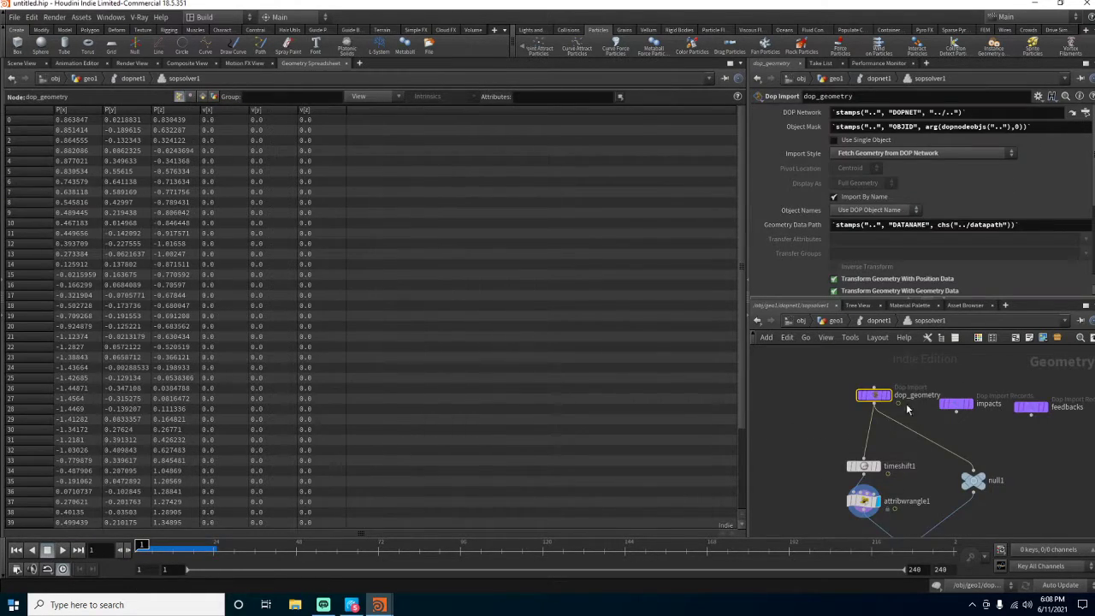
left_click(862, 504)
left_click(812, 182)
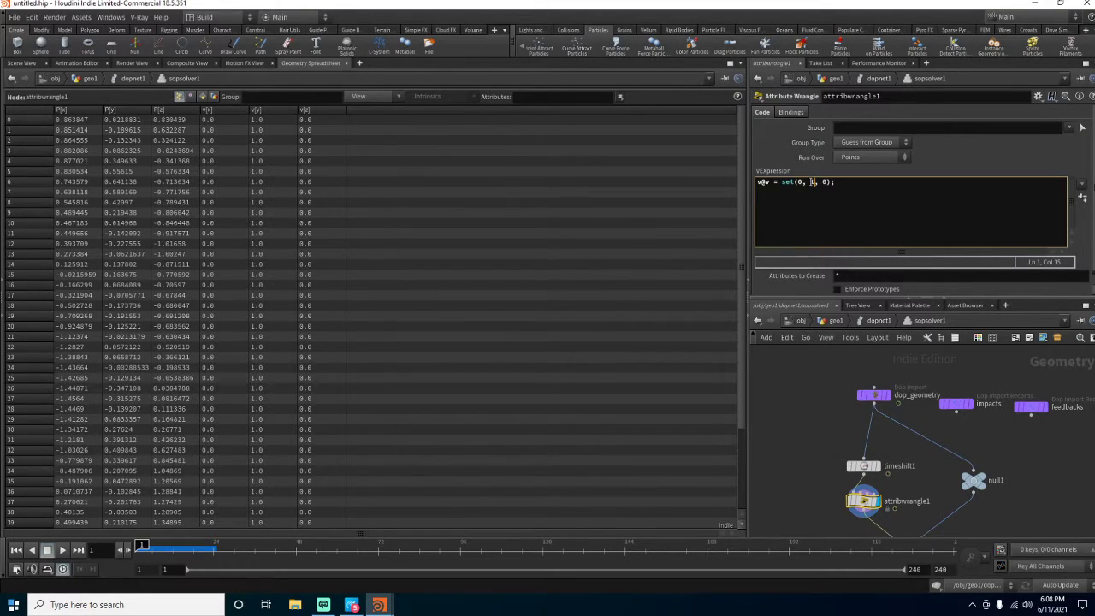
left_click(876, 321)
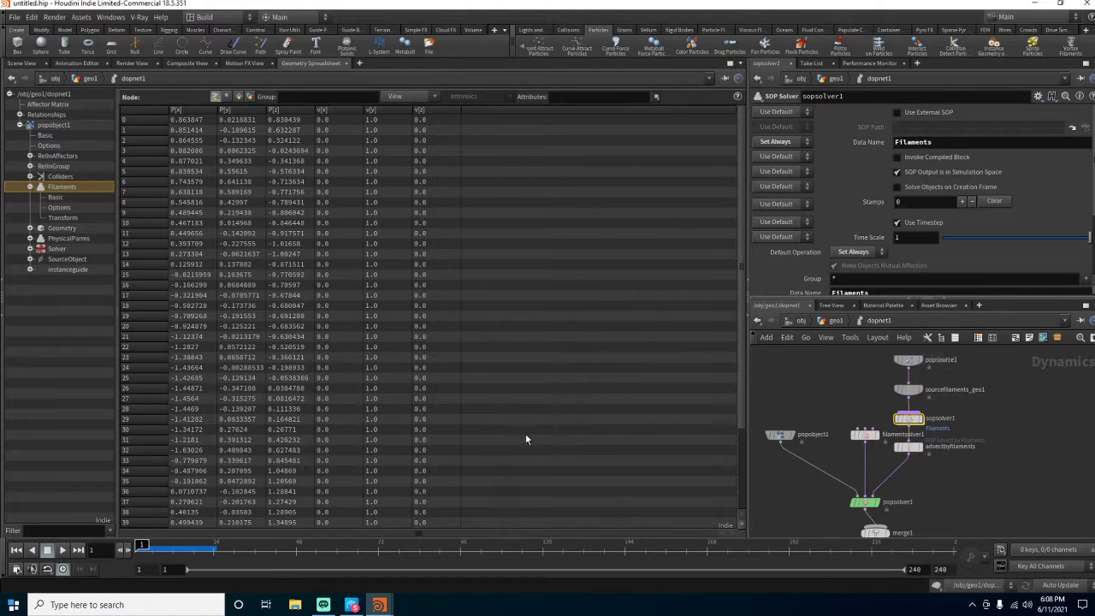
- Display geo1 in the 3D scene view, and play dopnet1's simulation twice to examine the particle and filament motion
left_click(835, 321)
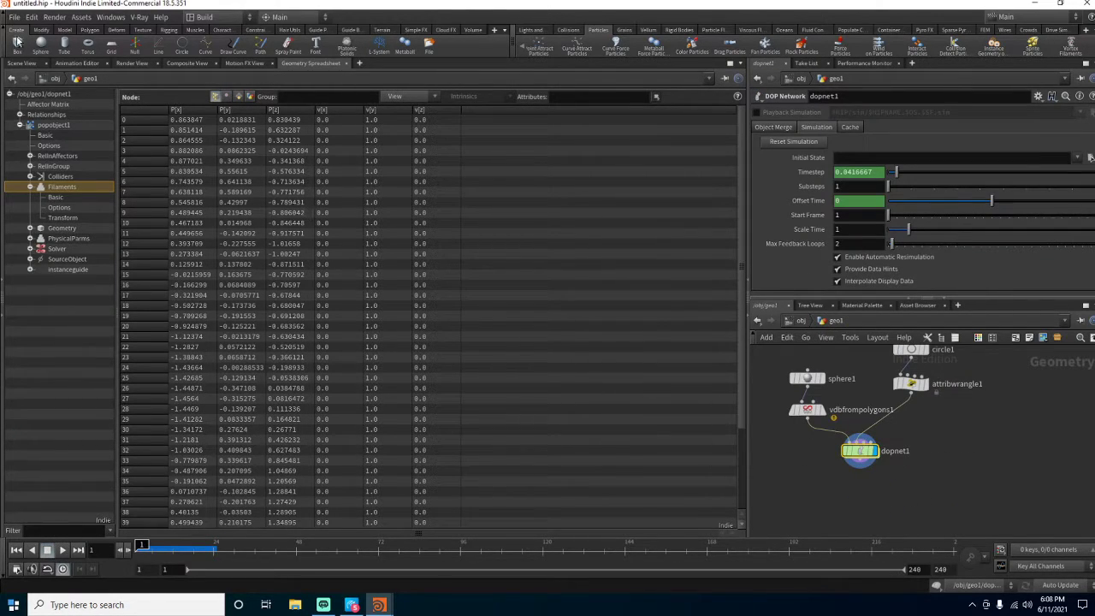
left_click(21, 64)
left_click(63, 550)
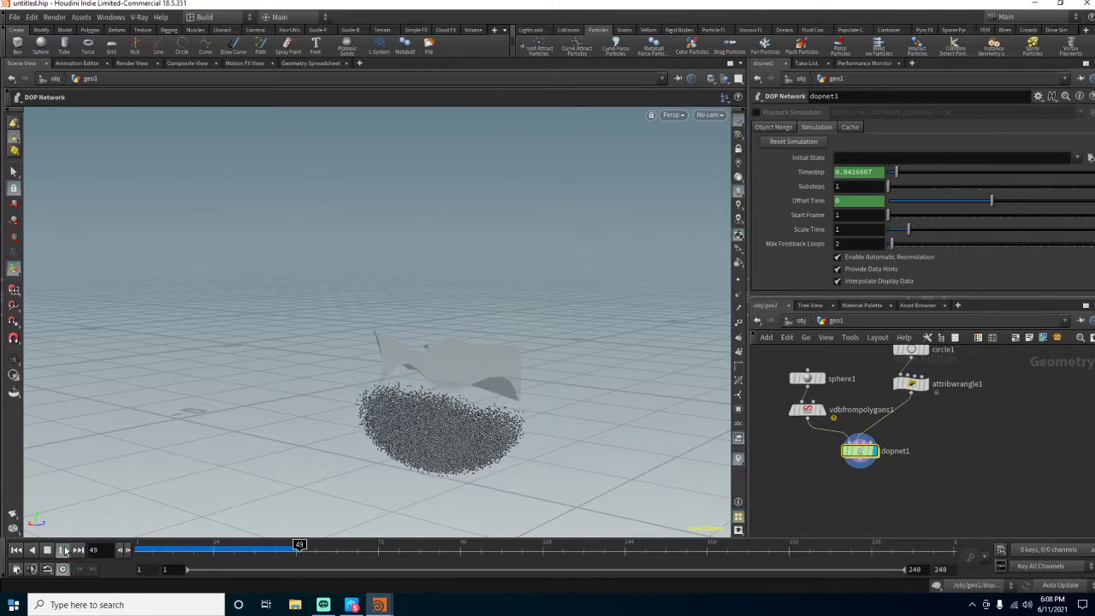
left_click(51, 552)
left_click(16, 552)
left_click(63, 554)
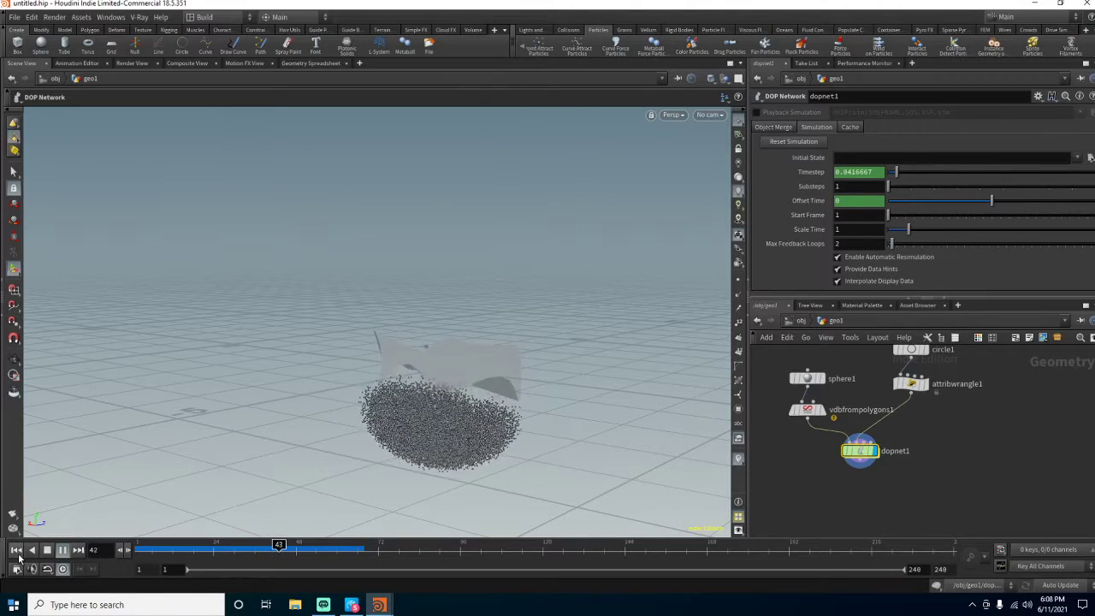
left_click(47, 550)
left_click(16, 551)
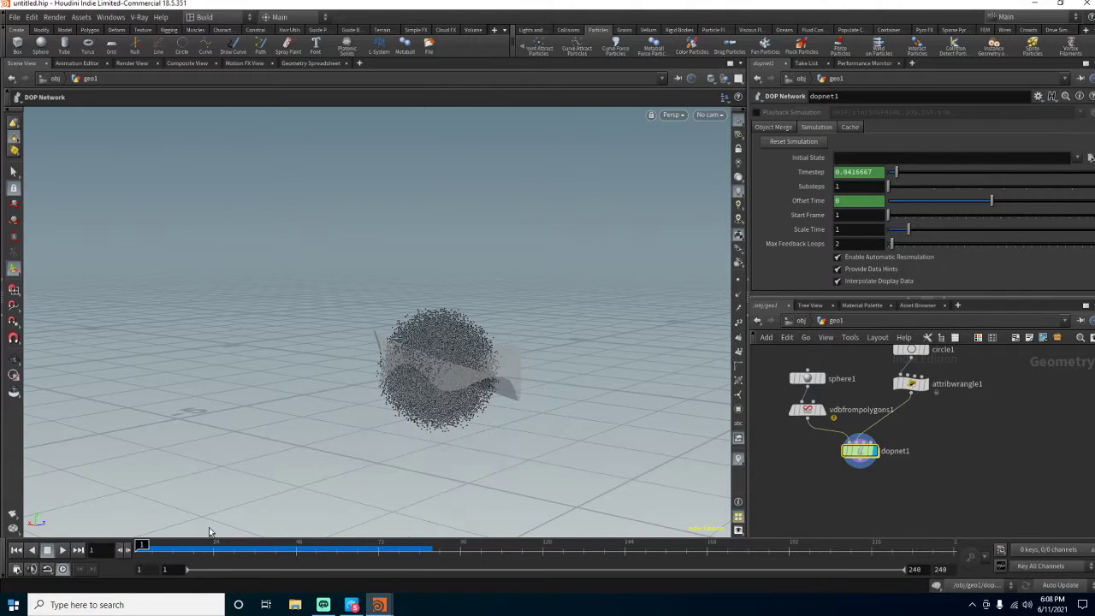
- Check the VEX code of geo1's attribwrangle1, and play and rewind the simulation from inside dopnet1
double_click(912, 382)
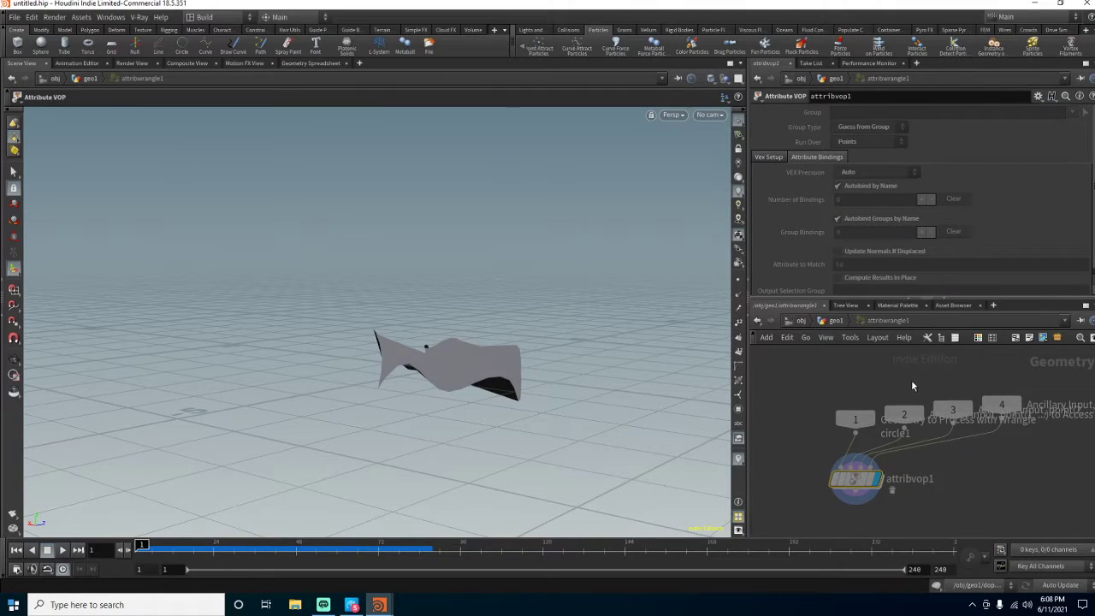
left_click(835, 320)
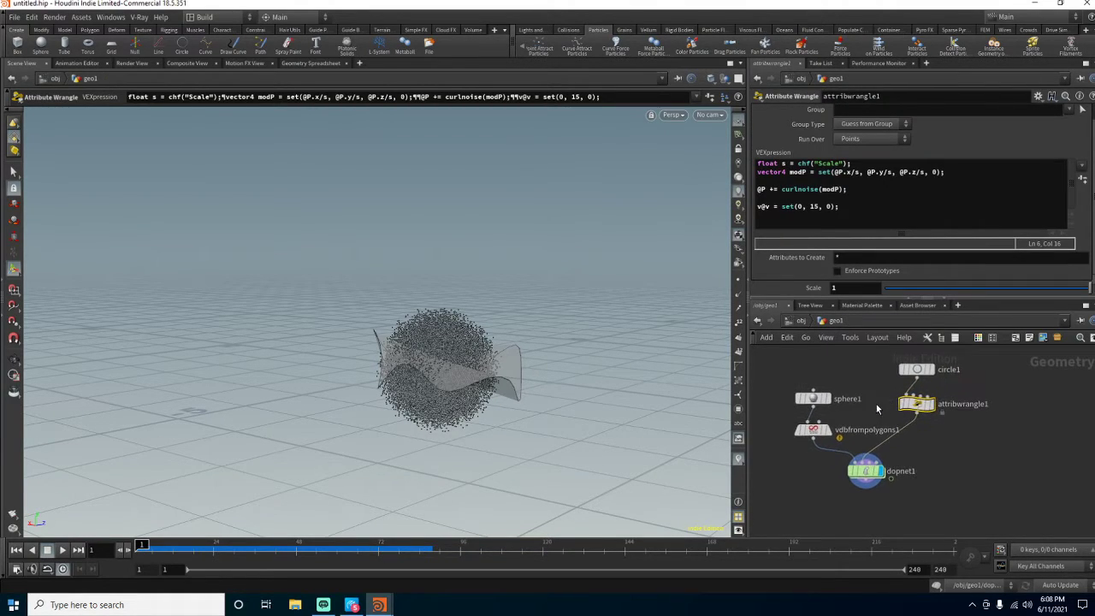
double_click(868, 470)
left_click(59, 551)
left_click(49, 552)
left_click(17, 553)
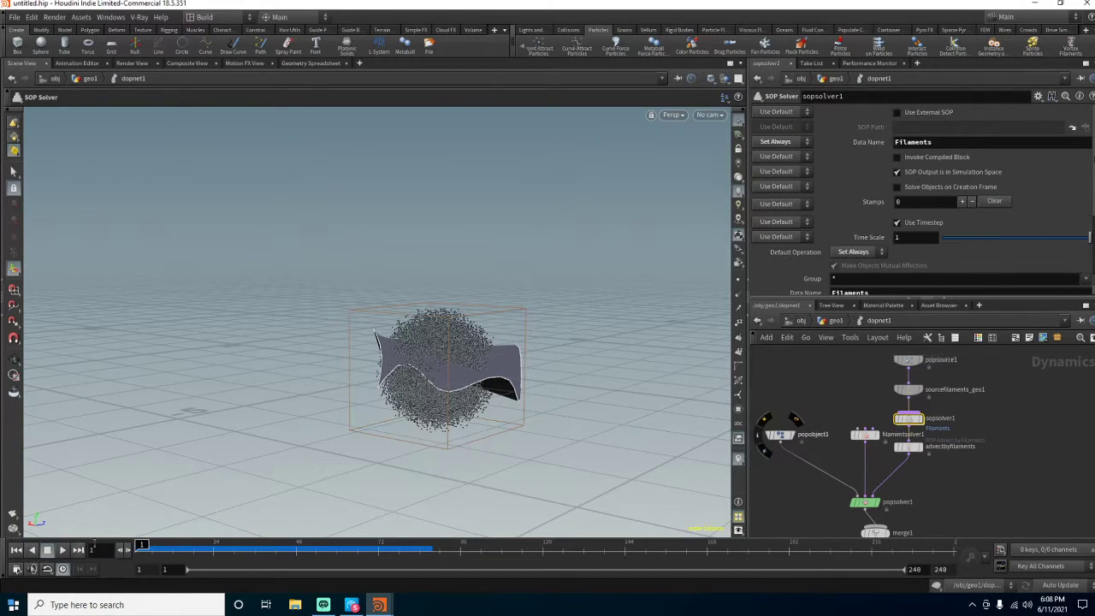
- Try to edit the Y velocity in attribwrangle1's VEX code inside sopsolver1, and return to dopnet1
left_click(919, 420)
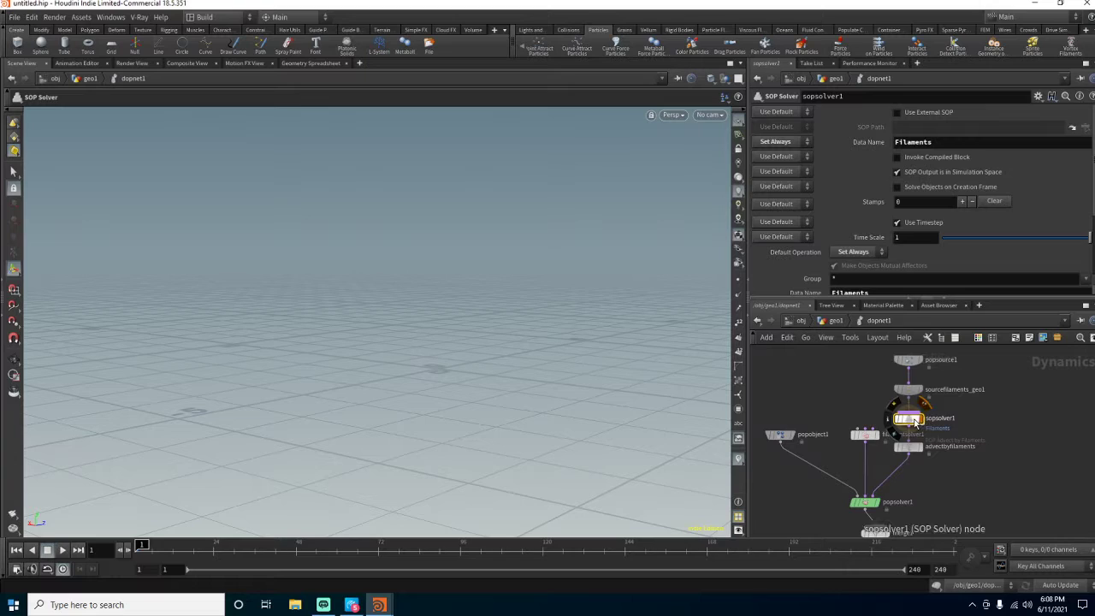
double_click(917, 421)
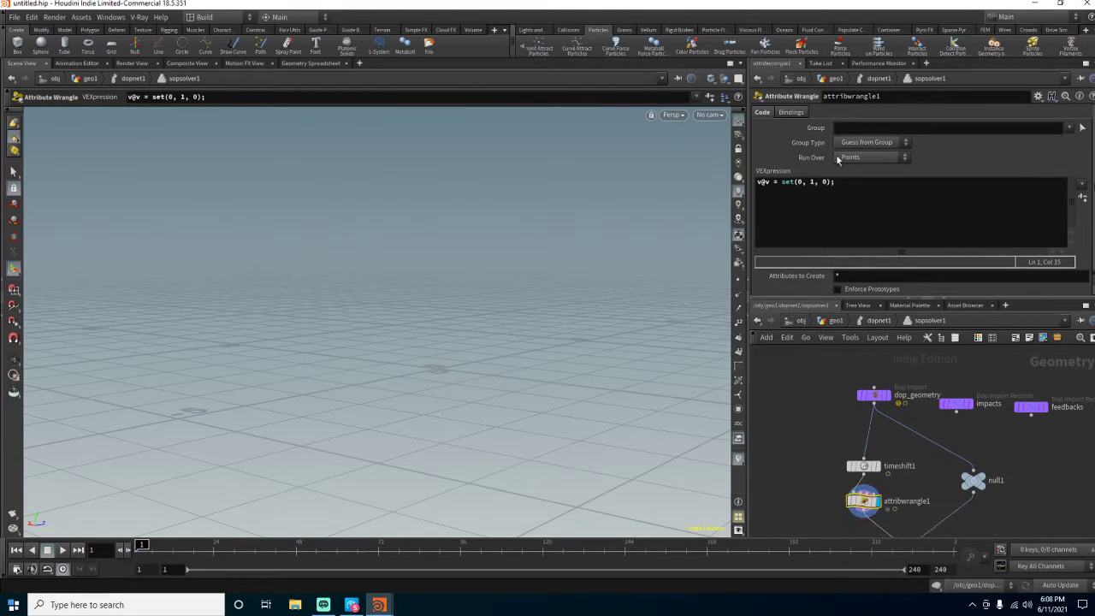
left_click(814, 181)
key("Return")
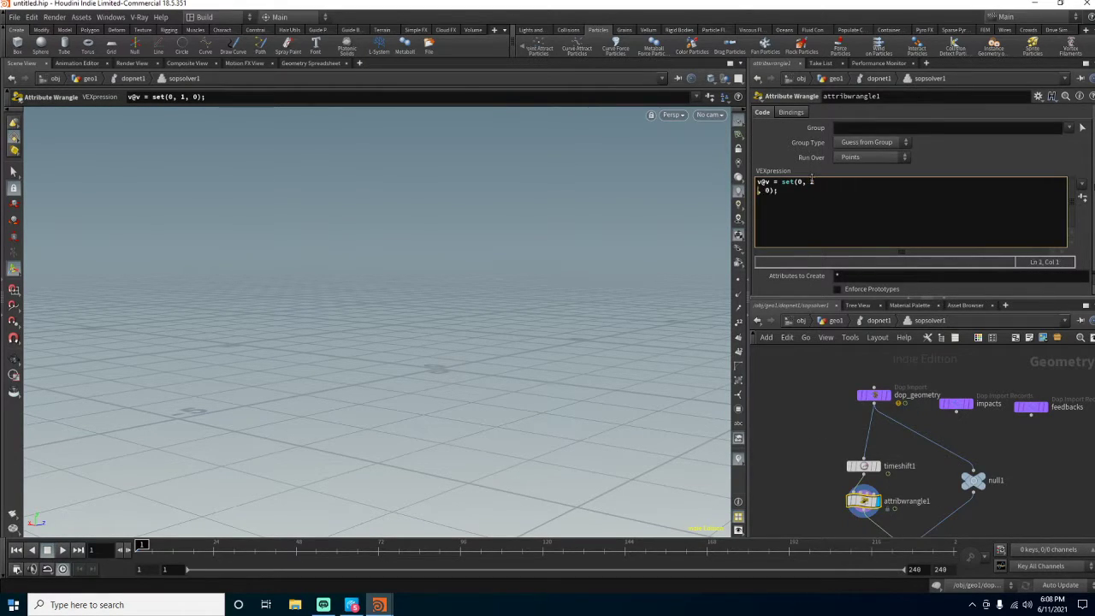
key("BackSpace")
left_click(868, 321)
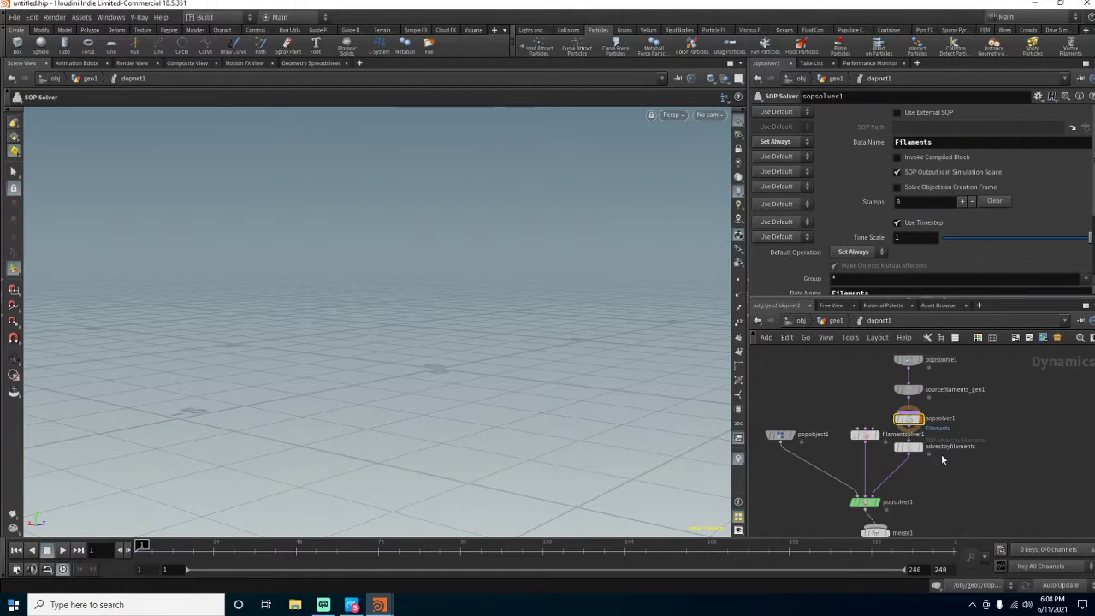
- With output as the displayed node in dopnet1, delete merge1 between popsolver1 and output, and test-play the simulation
middle_click_drag(898, 475, 917, 442)
middle_click_drag(940, 478, 957, 407)
left_click(911, 459)
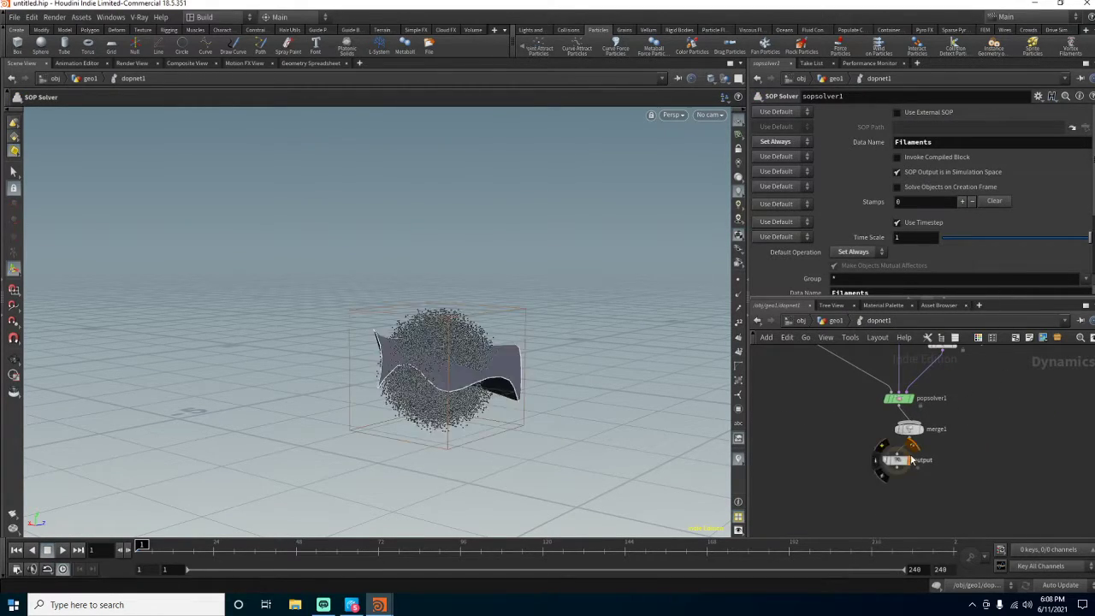
left_click(907, 429)
key("Delete")
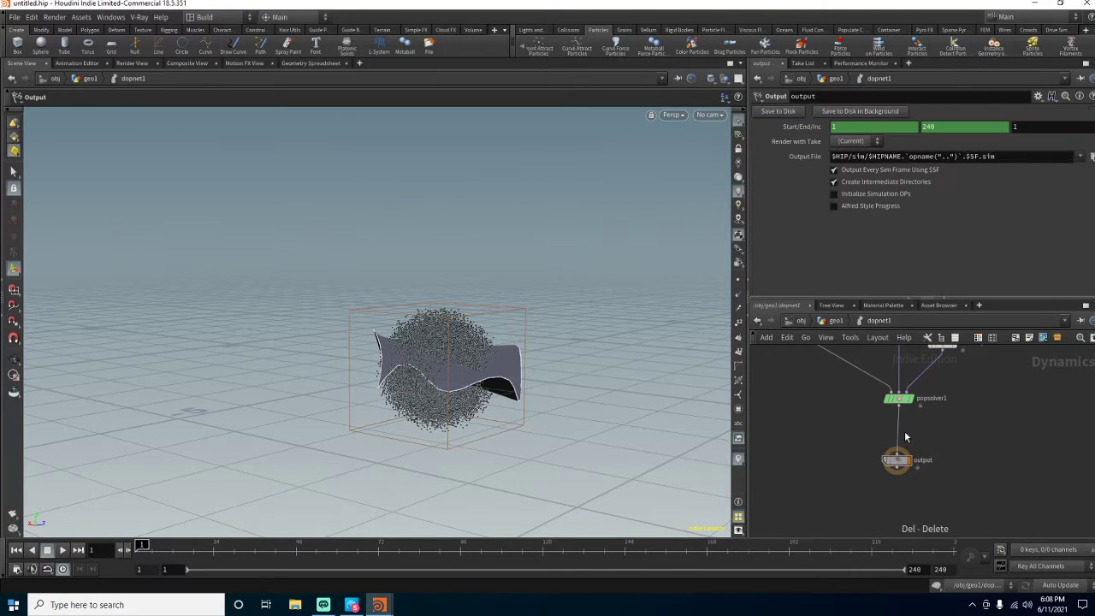
left_click(62, 550)
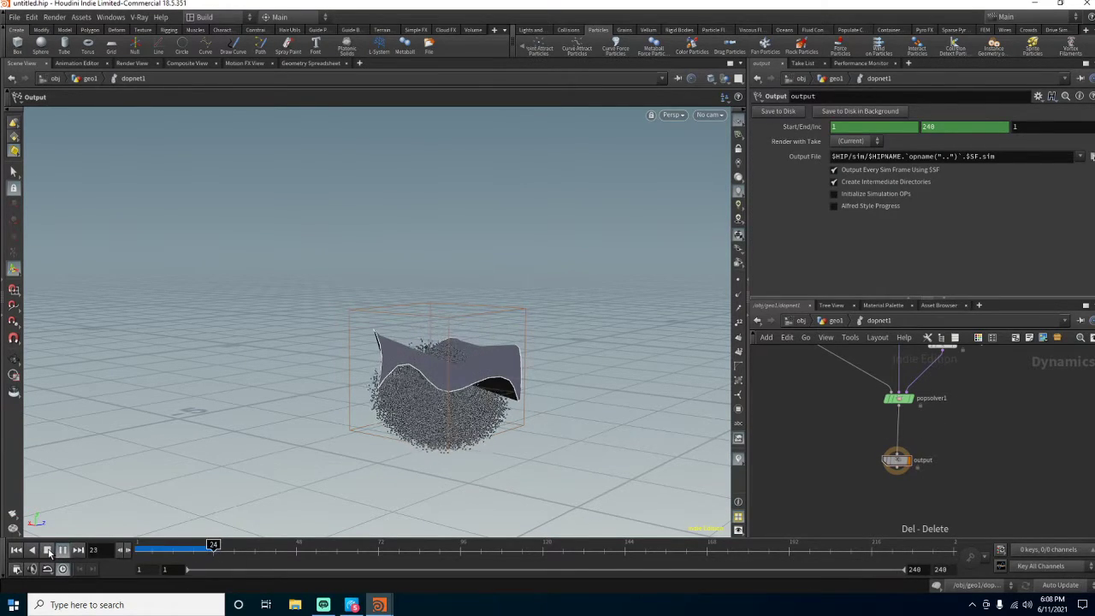
left_click(48, 551)
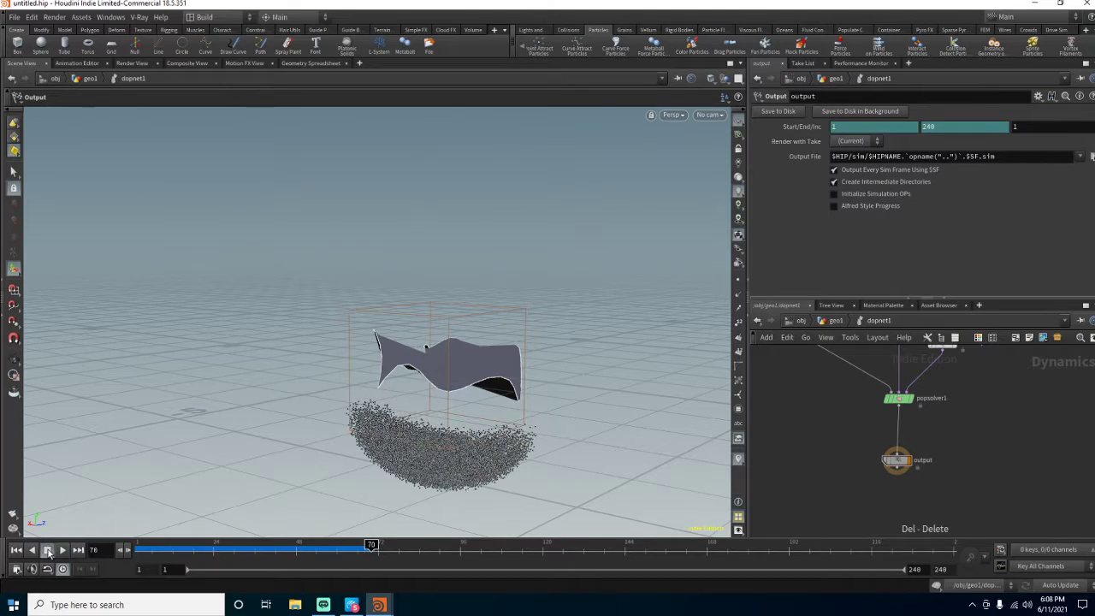
- Delete the node between sourcefilaments_geo1 and advectbyfilaments in dopnet1, and test-play the simulation from the start
middle_click_drag(990, 417, 898, 548)
left_click(849, 450)
key("Delete")
left_click(16, 551)
left_click(63, 550)
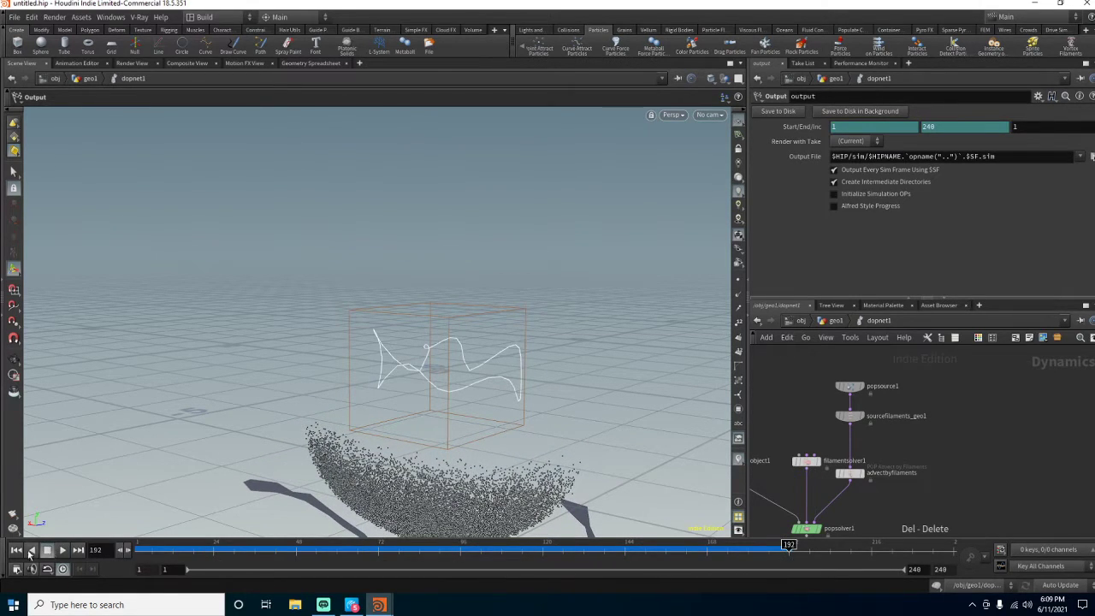
left_click(15, 549)
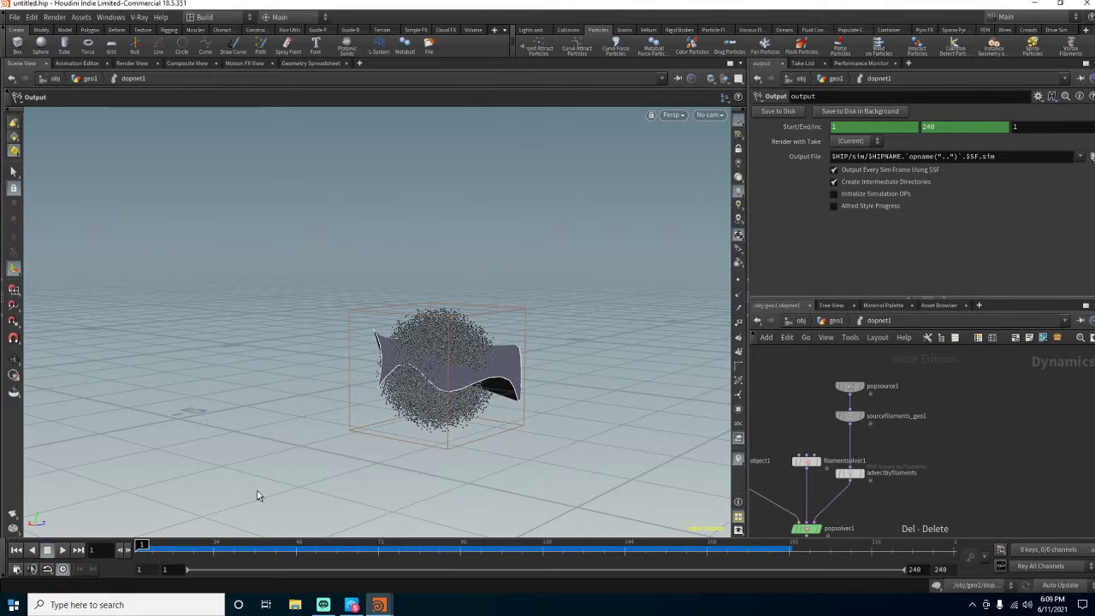
- Move the popsource1, sourcefilaments_geo1 and advectbyfilaments chain further away from filamentsolver1, and replay the simulation
middle_click_drag(957, 454, 1038, 450)
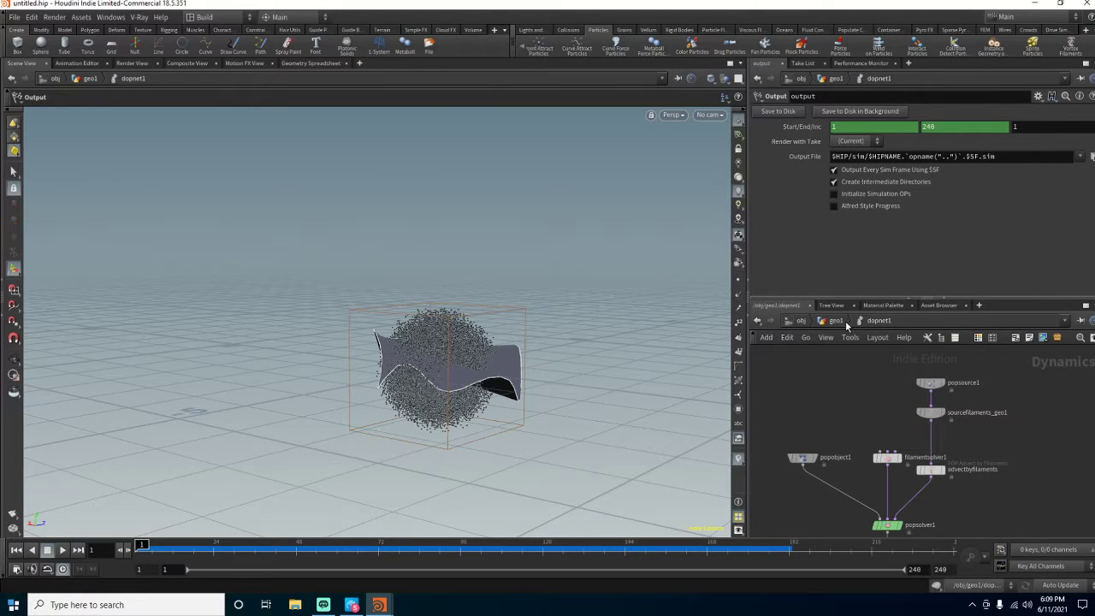
left_click_drag(926, 359, 974, 479)
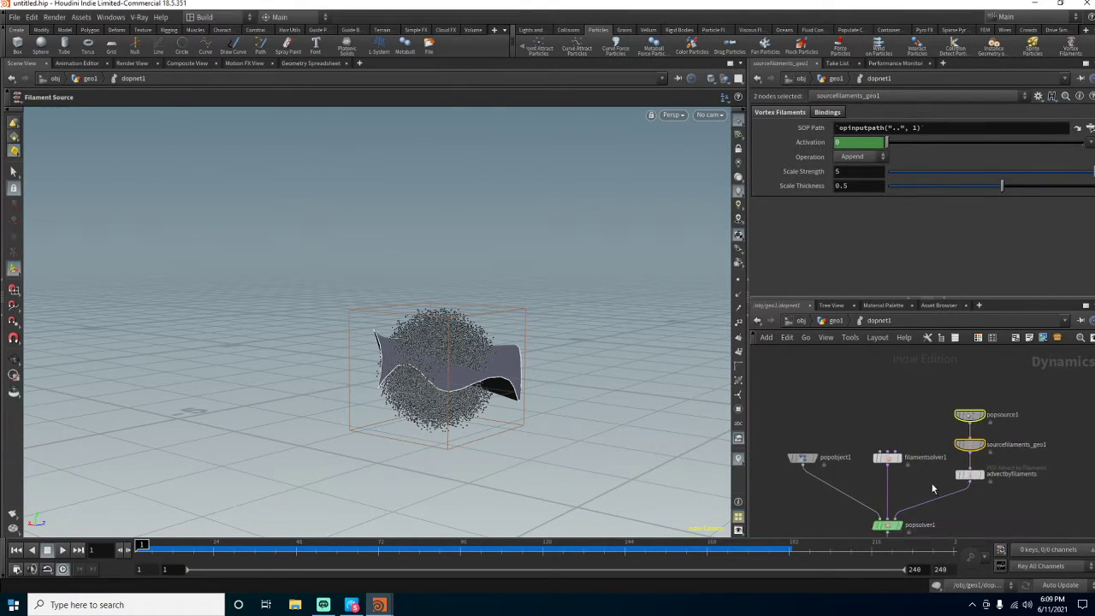
left_click(932, 488)
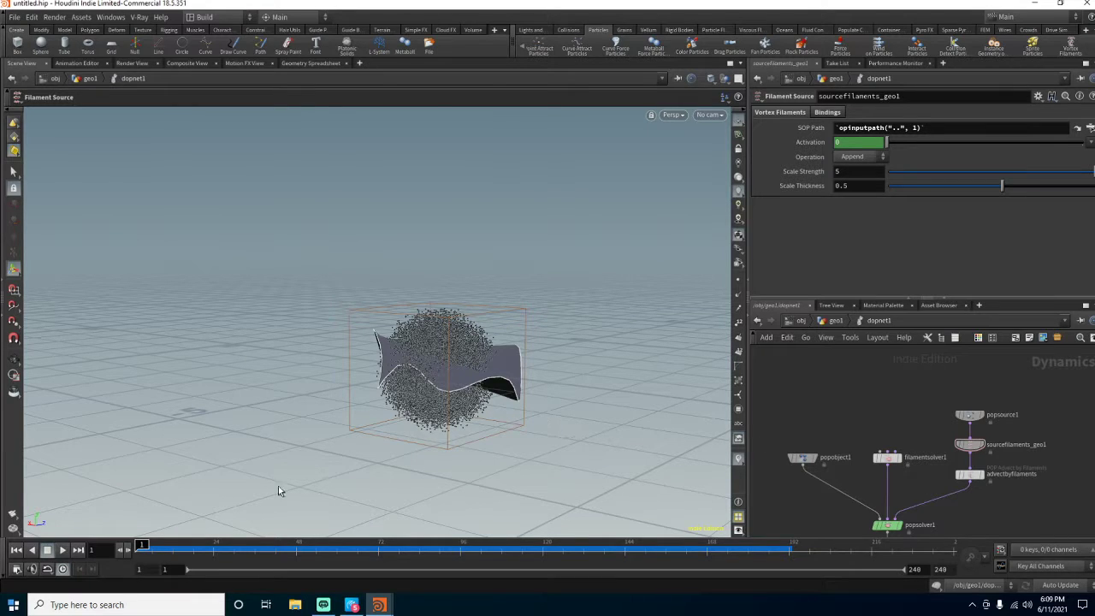
left_click(62, 550)
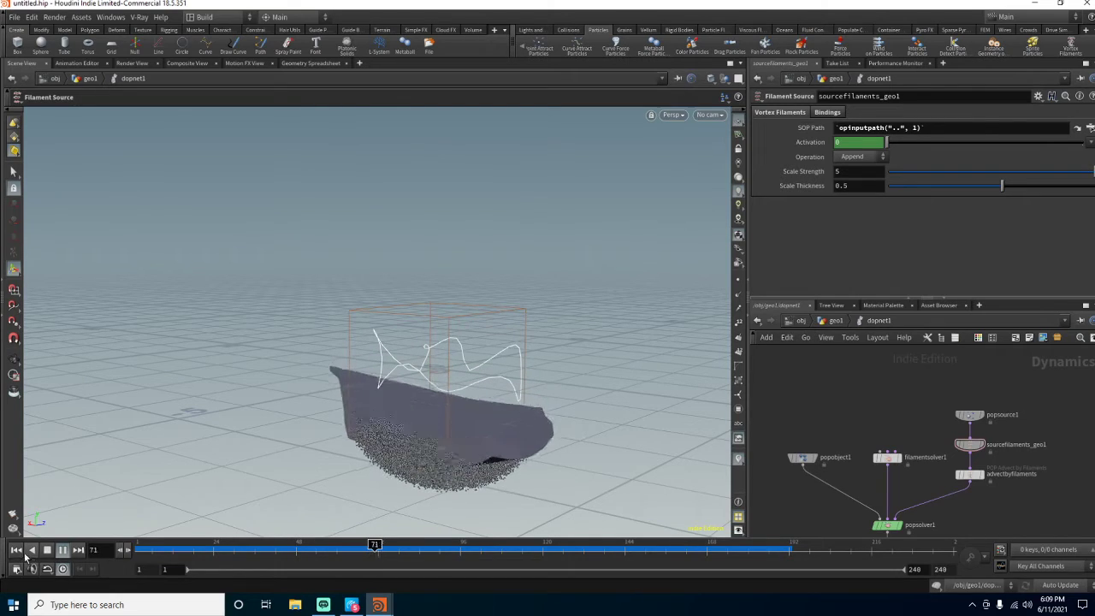
left_click(17, 552)
- Set filamentsolver1's Min Edge Length to 0.01 and Max Edge Length to 0.1
middle_click_drag(915, 389, 915, 364)
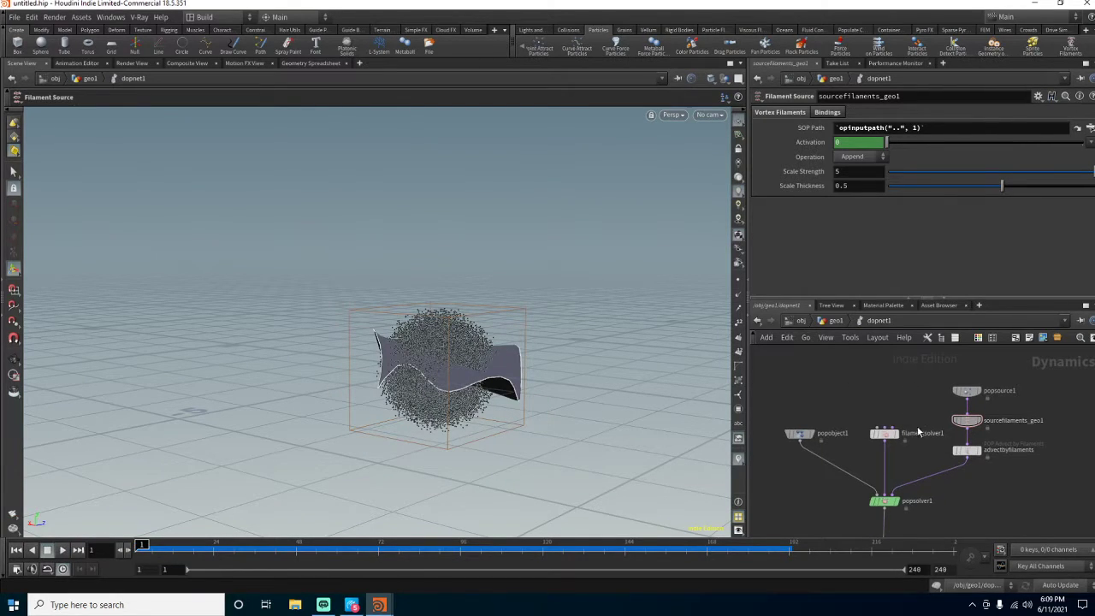
left_click(885, 433)
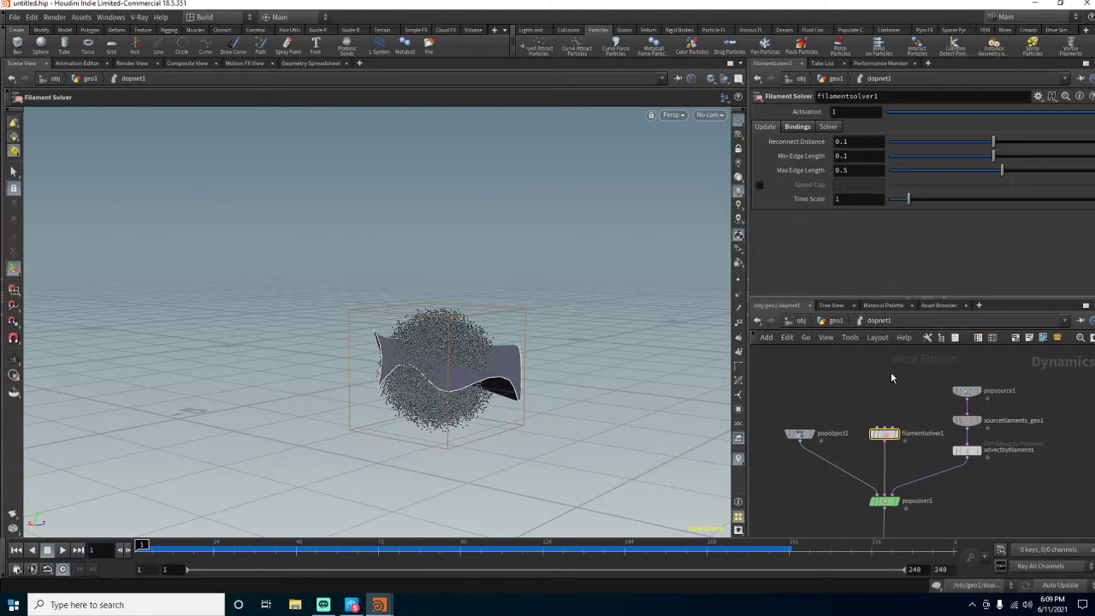
left_click(843, 156)
type("0")
left_click(843, 171)
type("1")
key("Return")
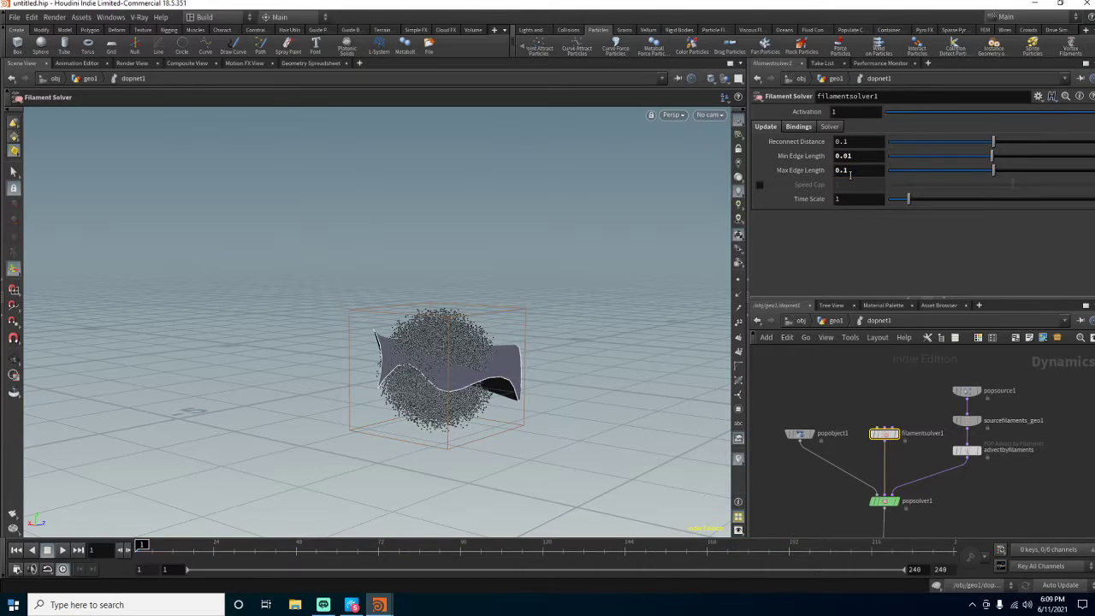
- Display the points in the viewport, and play the simulation twice to examine the filament shapes from several angles
left_click(737, 282)
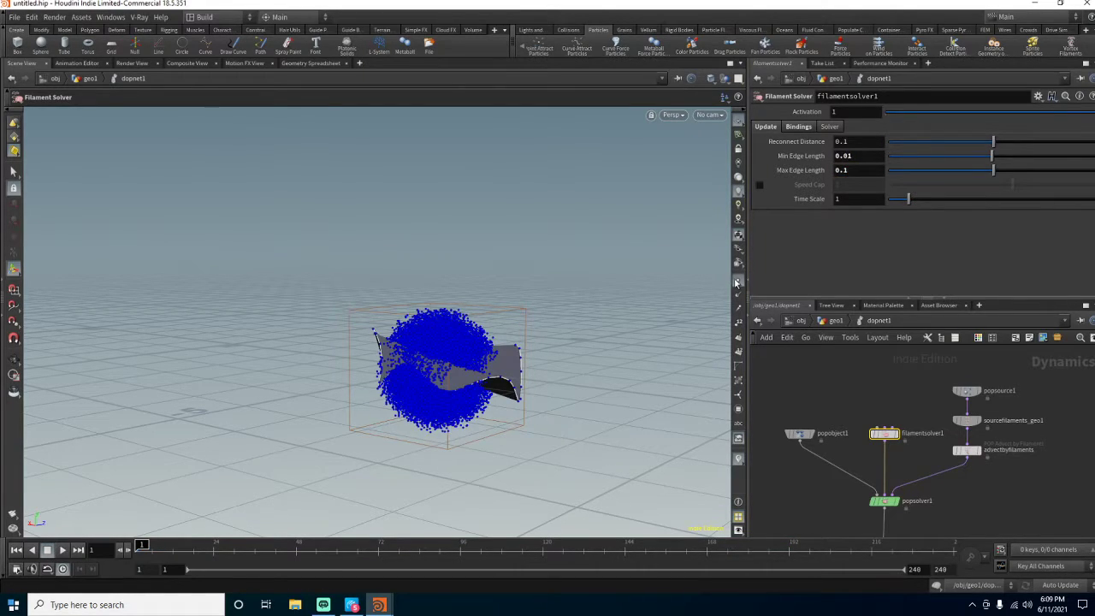
left_click(61, 550)
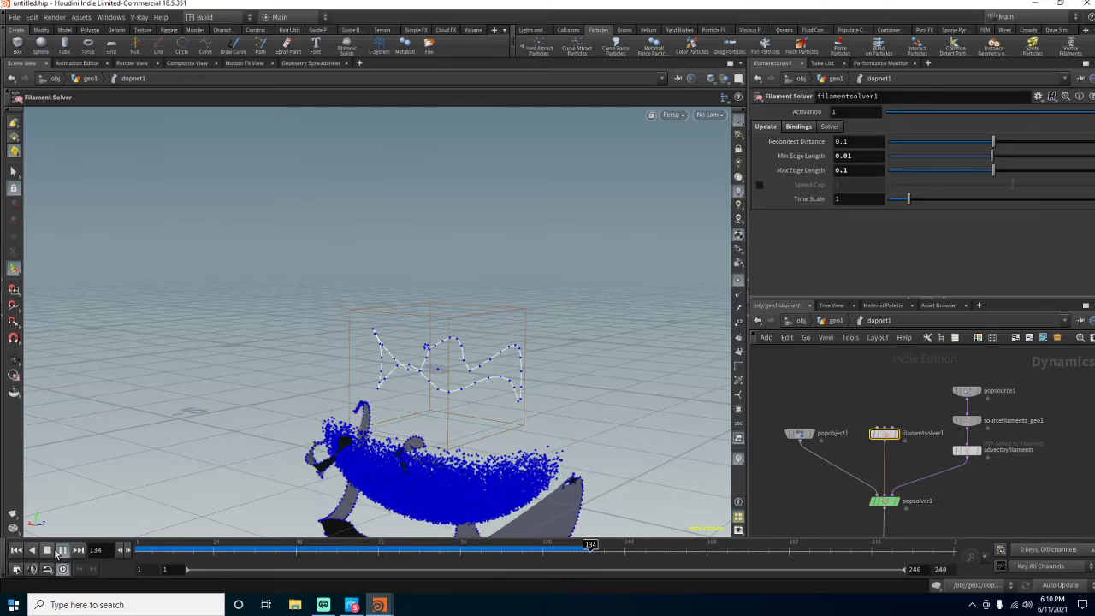
left_click(62, 552)
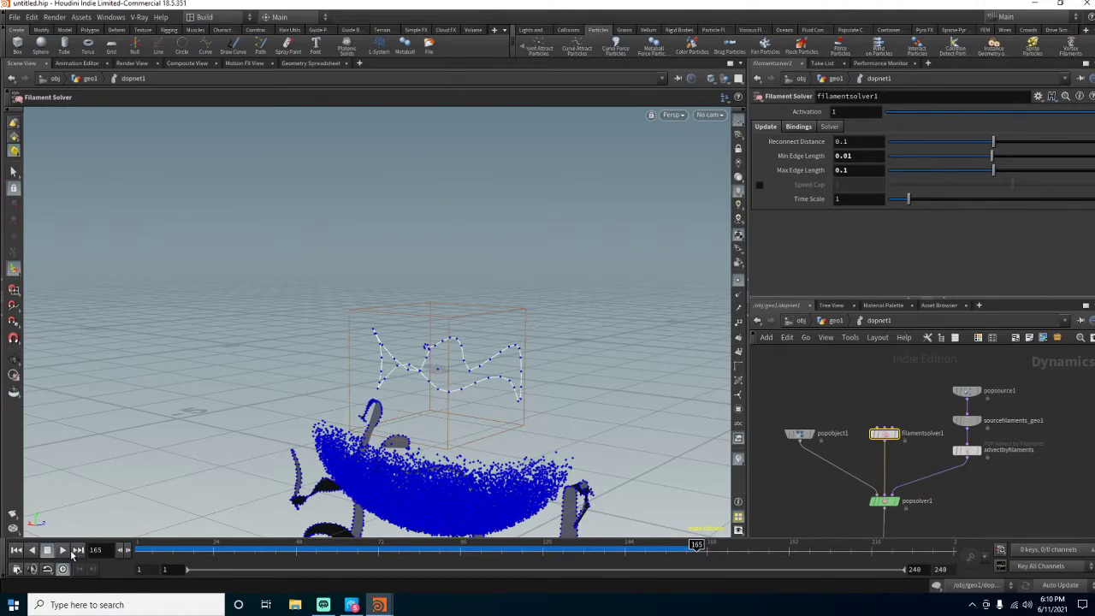
left_click_drag(492, 499, 498, 438)
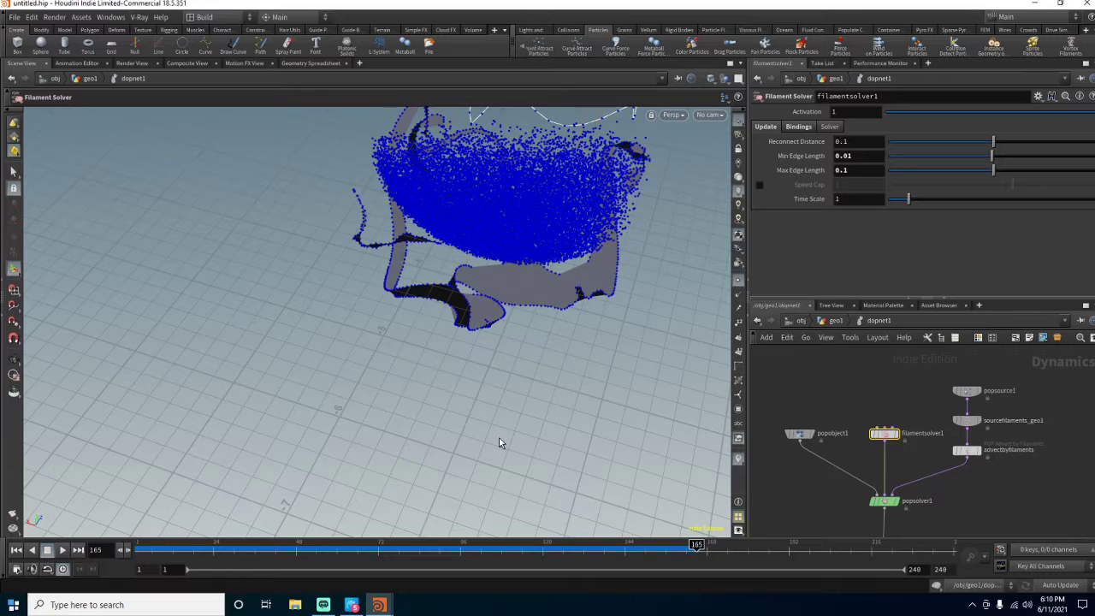
left_click(16, 550)
left_click(62, 551)
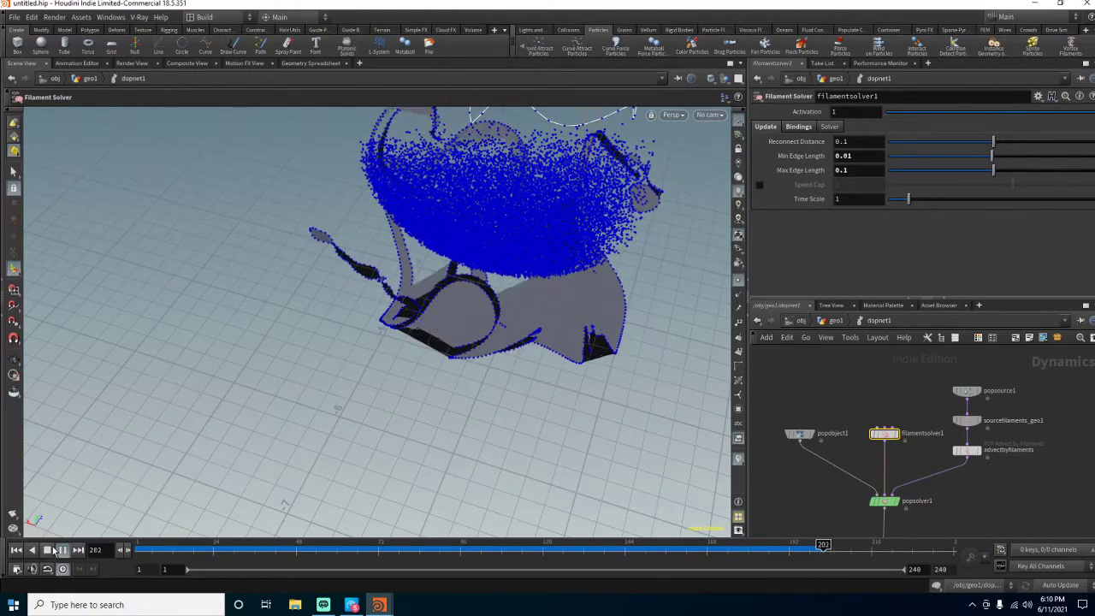
key("Escape")
left_click_drag(282, 454, 622, 408)
- Set advectbyfilaments' Filament Source to DOP Data, and test-play the simulation from the start
left_click(967, 421)
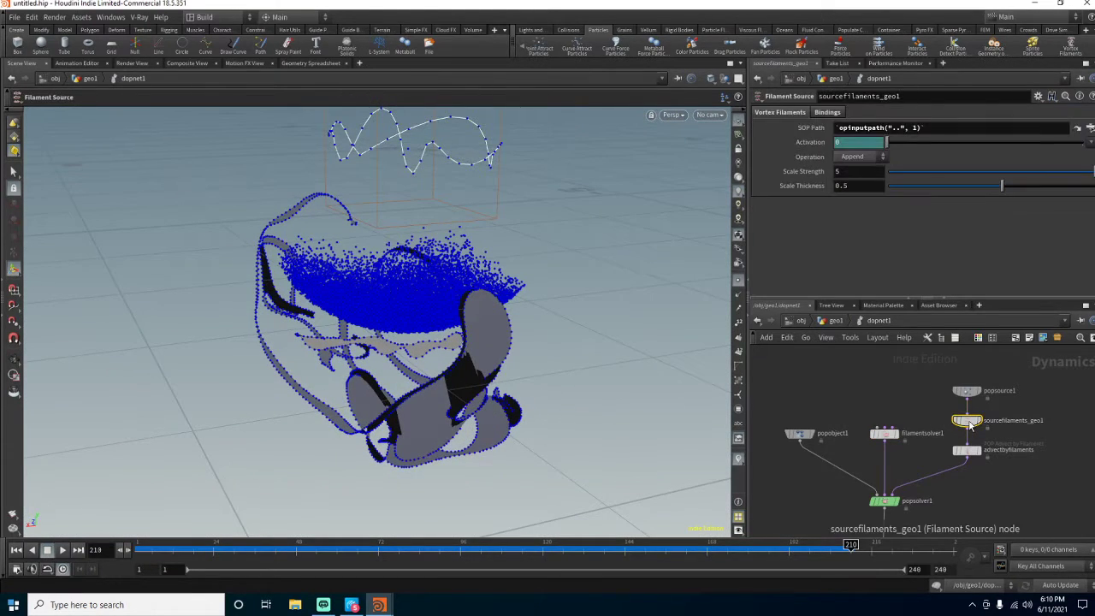
left_click(967, 451)
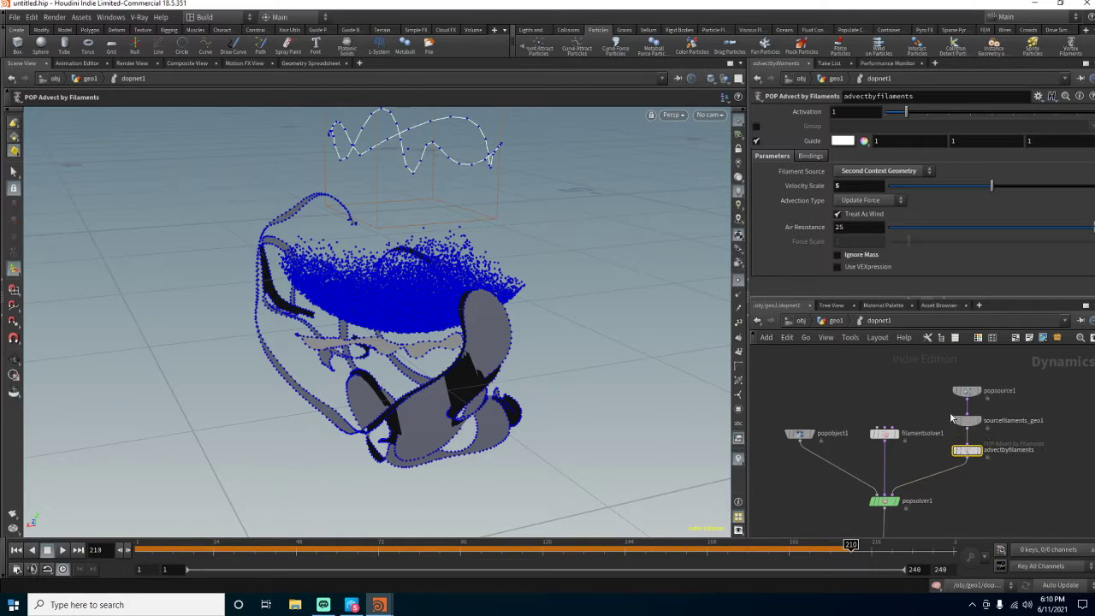
left_click(870, 174)
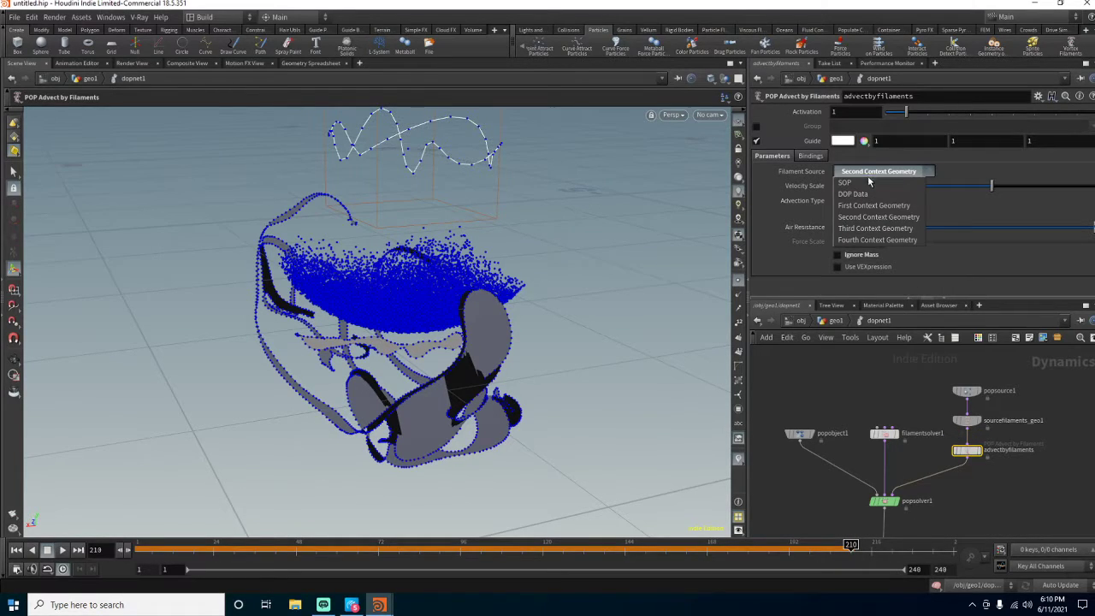
left_click(856, 194)
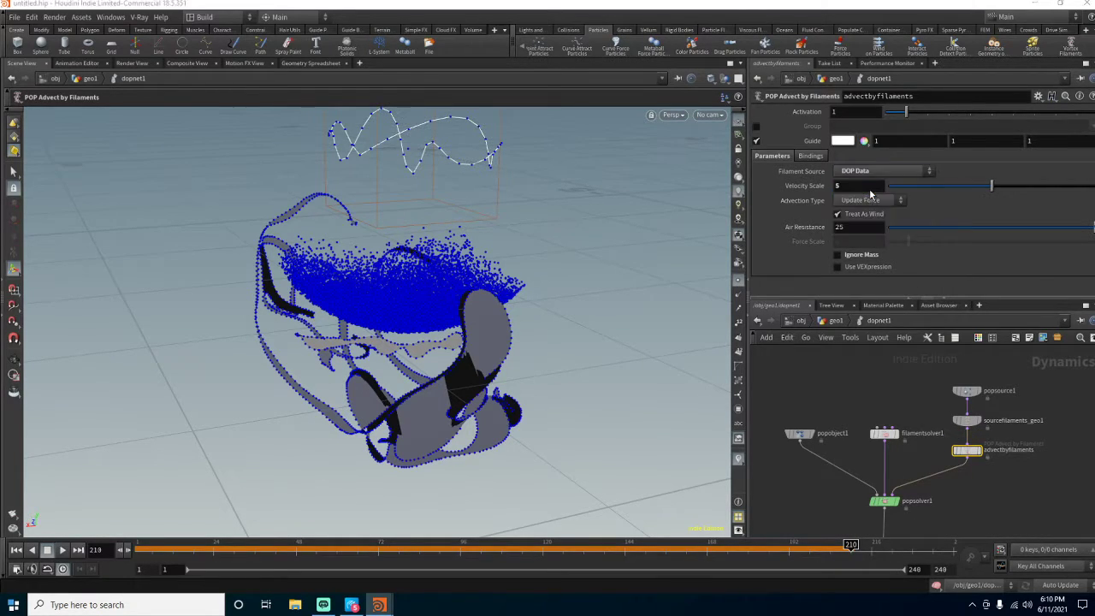
left_click(22, 552)
left_click(61, 552)
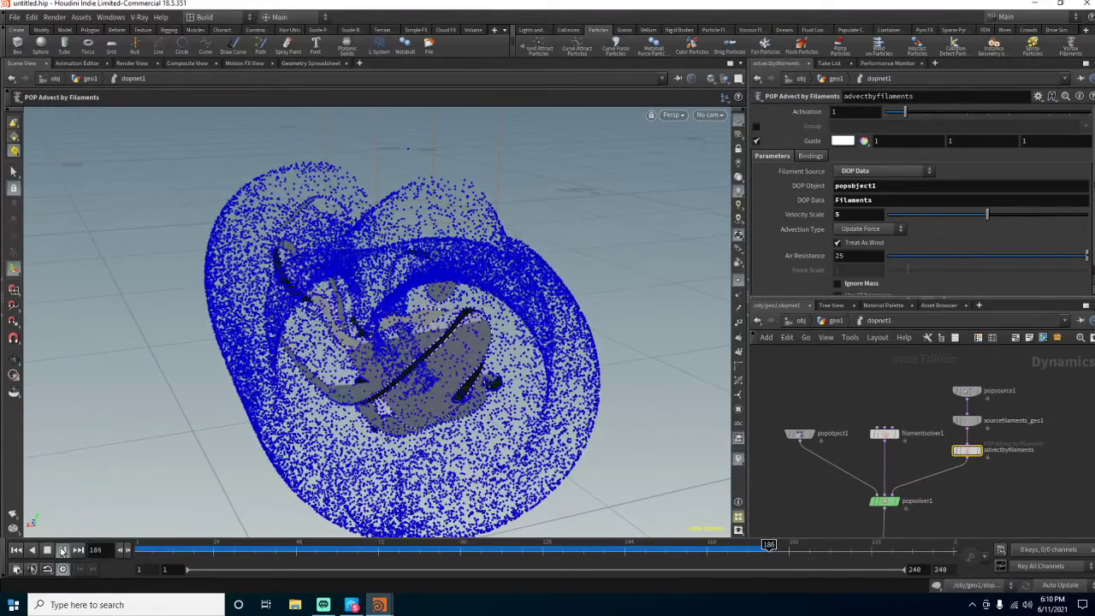
left_click(47, 550)
left_click(15, 550)
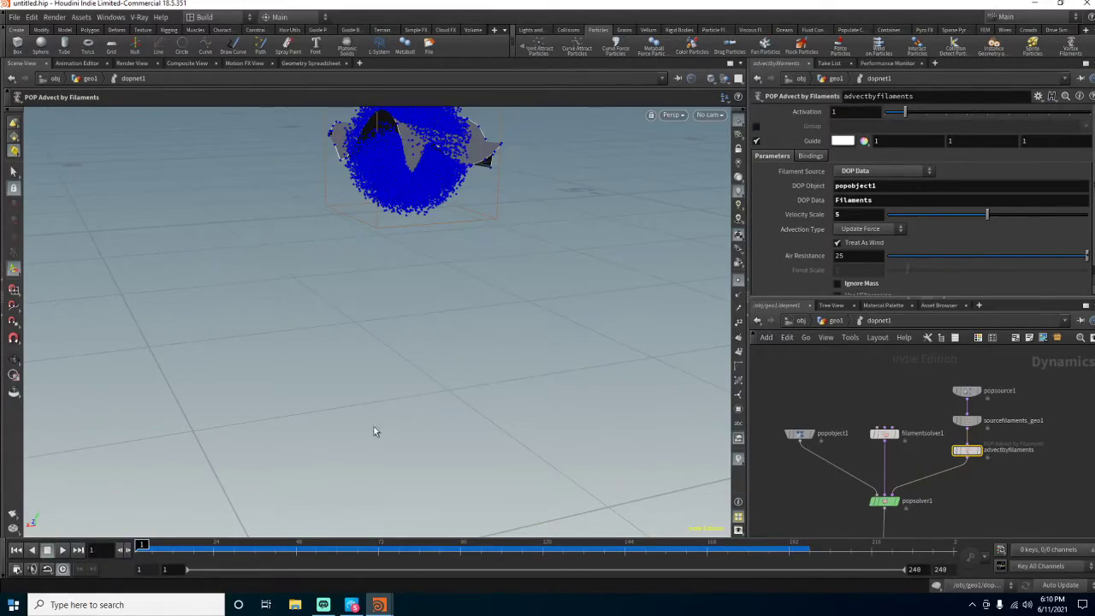
- Set advectbyfilaments' Velocity Scale to 1, and play the simulation to examine the particle motion from several angles
type("1")
key("Return")
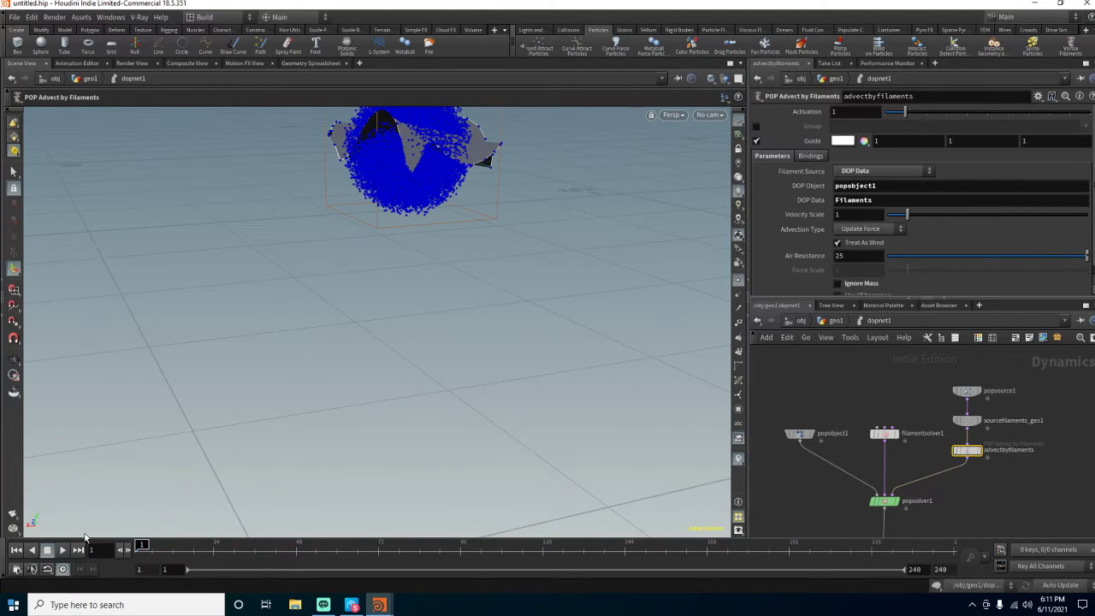
left_click(62, 551)
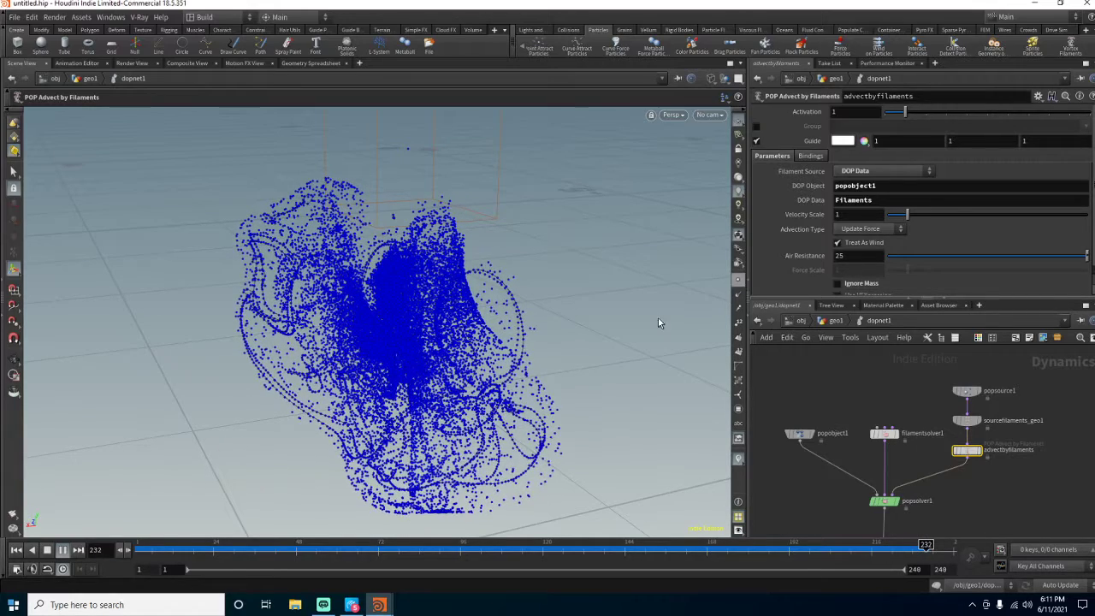
key("Escape")
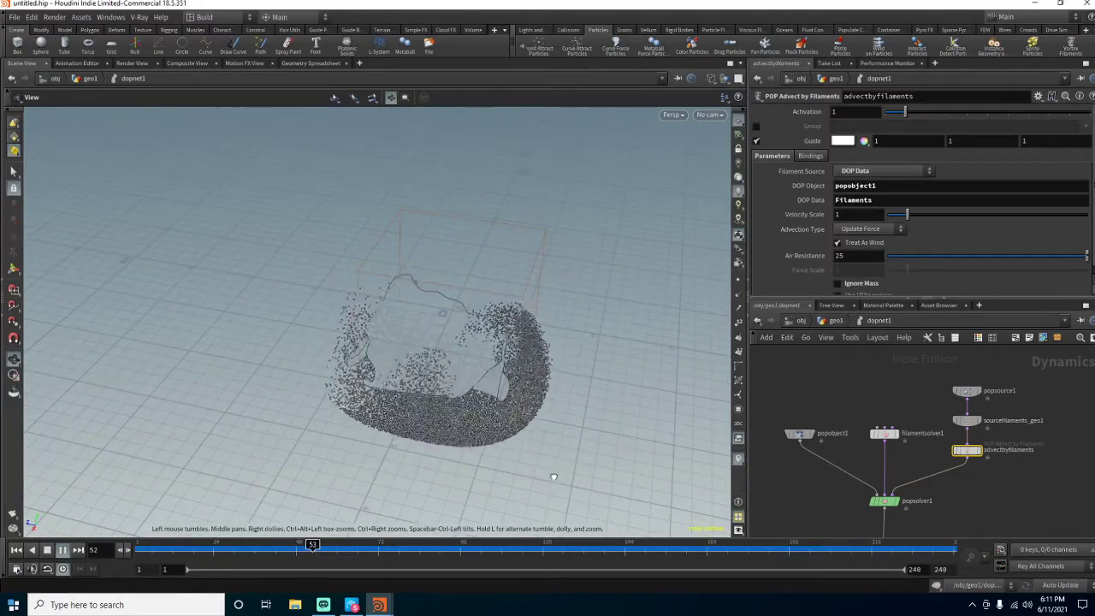
left_click_drag(687, 421, 641, 420)
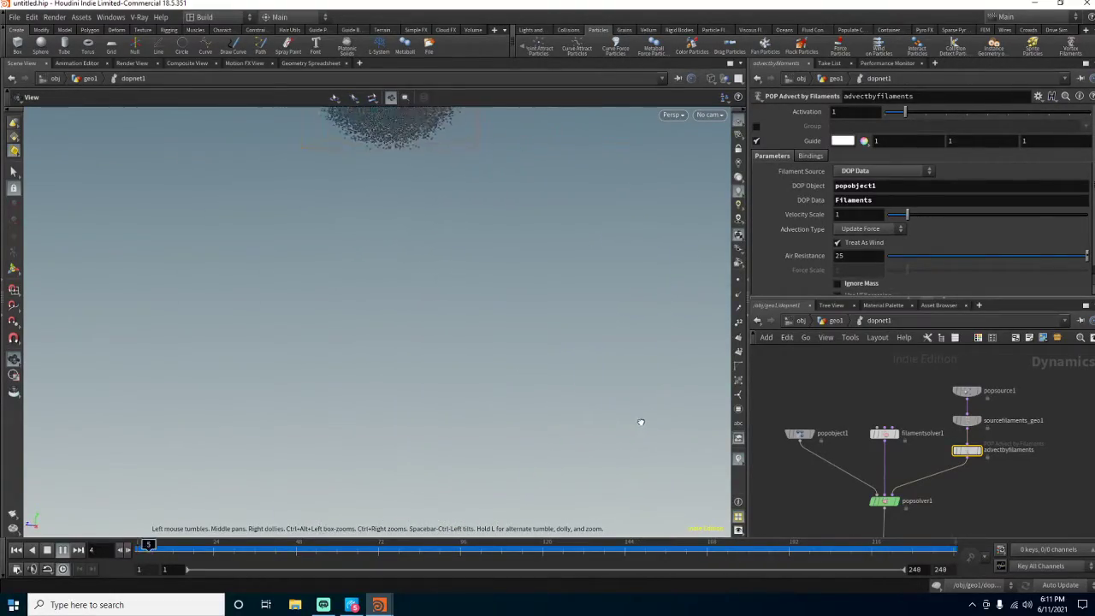
middle_click_drag(438, 326, 453, 432)
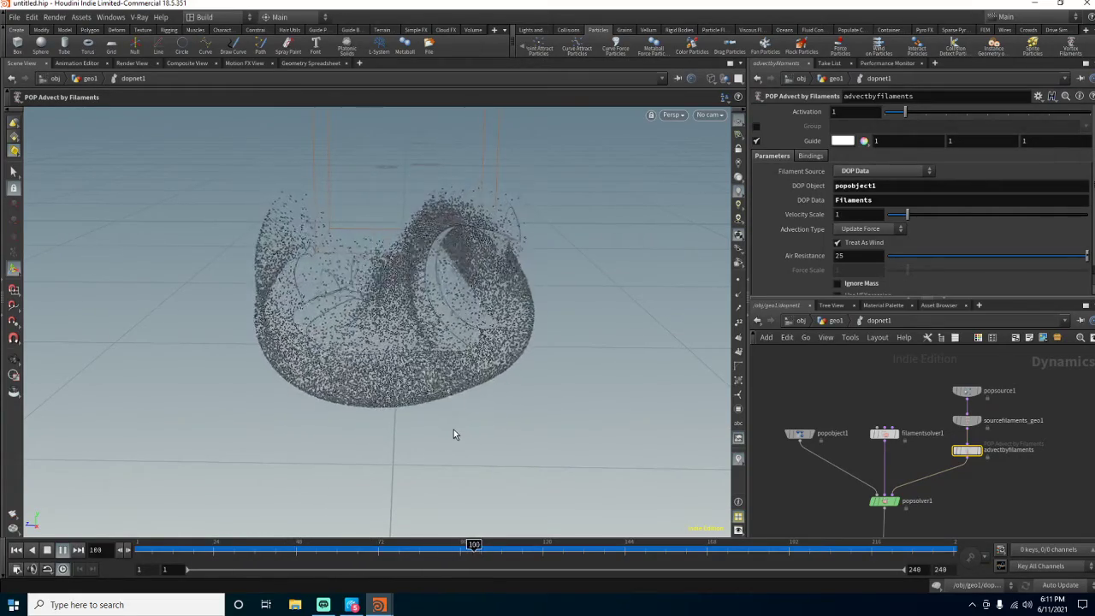
key("Escape")
left_click(49, 550)
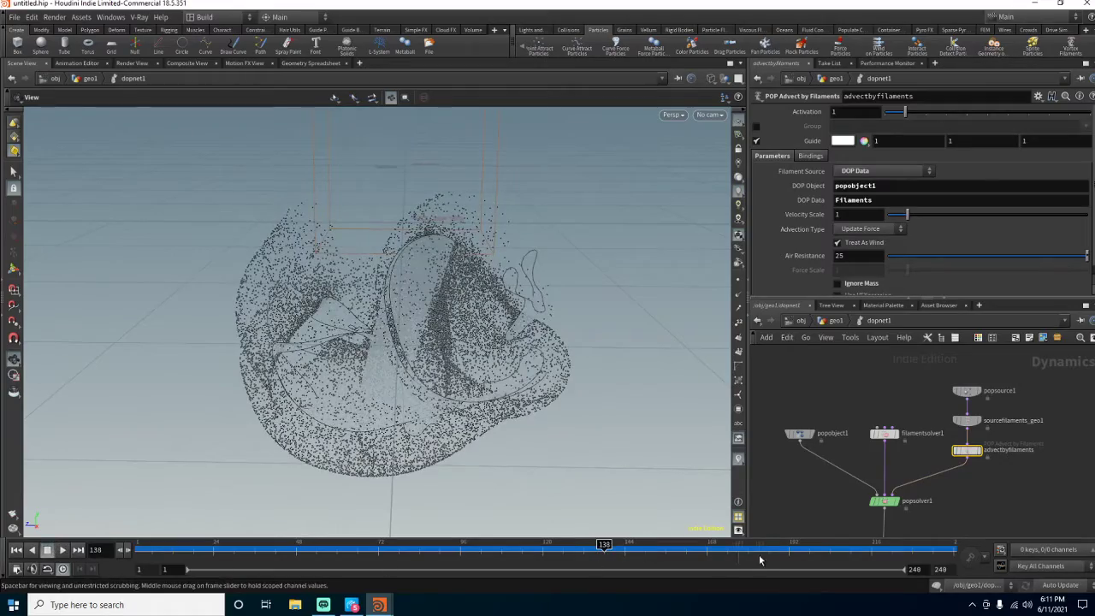
- Scrub the simulation to frame 208 and back to frame 174 to inspect the filament segments up close
left_click_drag(592, 544, 844, 544)
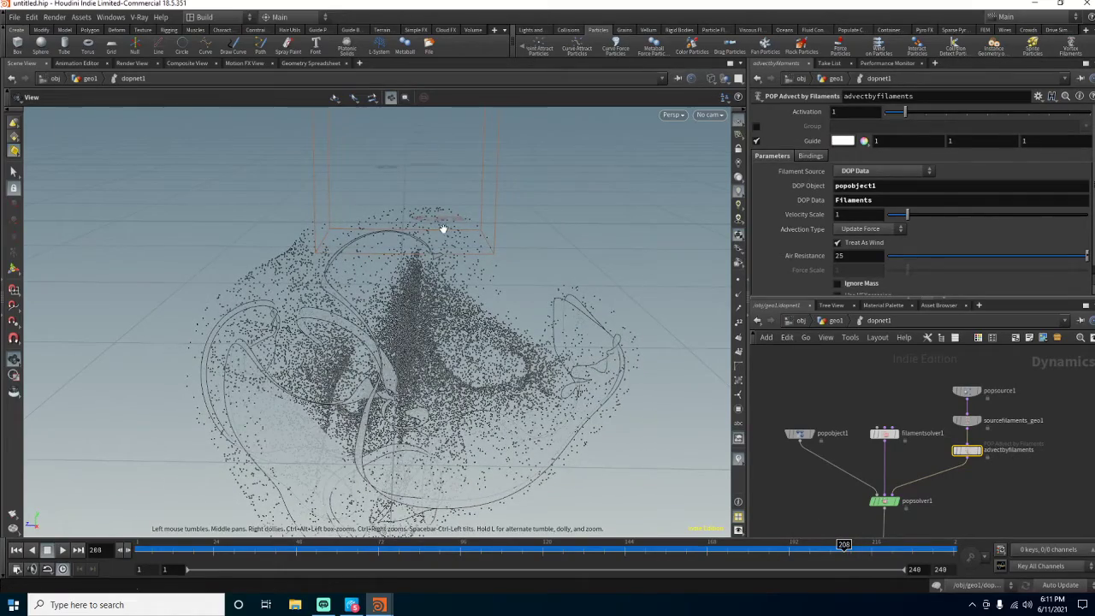
scroll(435, 252, "up", 10)
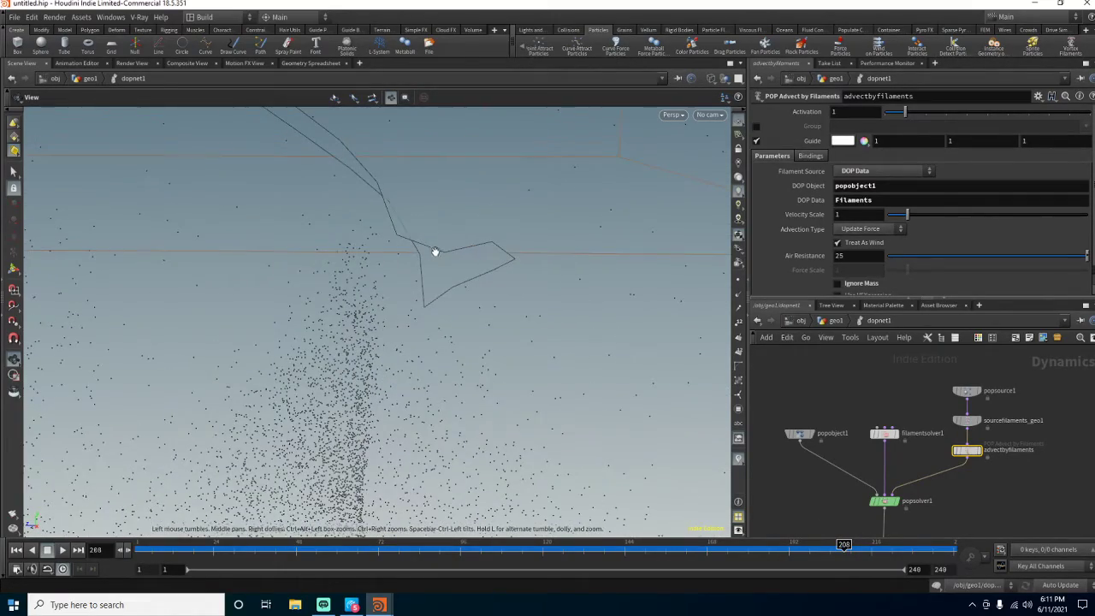
key("Return")
left_click_drag(843, 544, 727, 544)
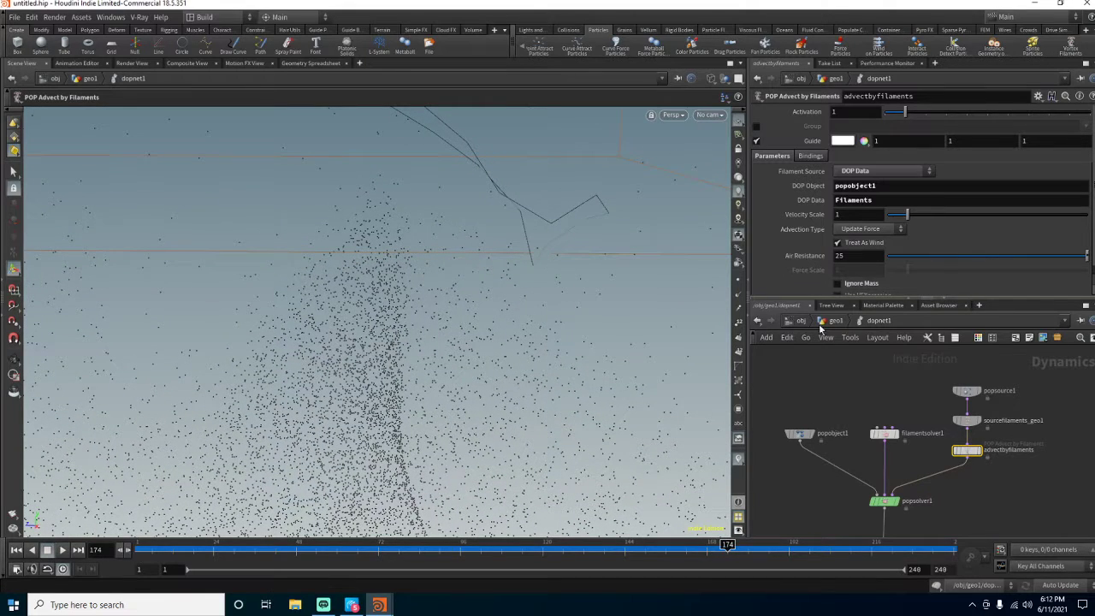
- Display the points, and set filamentsolver1's Min Edge Length to 0.001 and Max Edge Length to 0.05
left_click(886, 435)
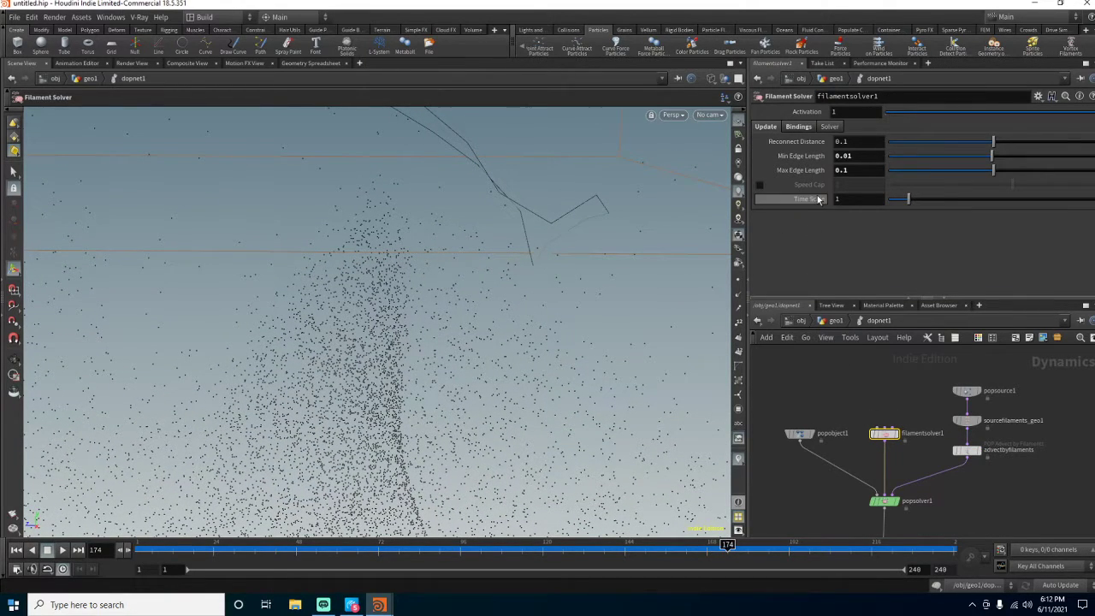
left_click(739, 285)
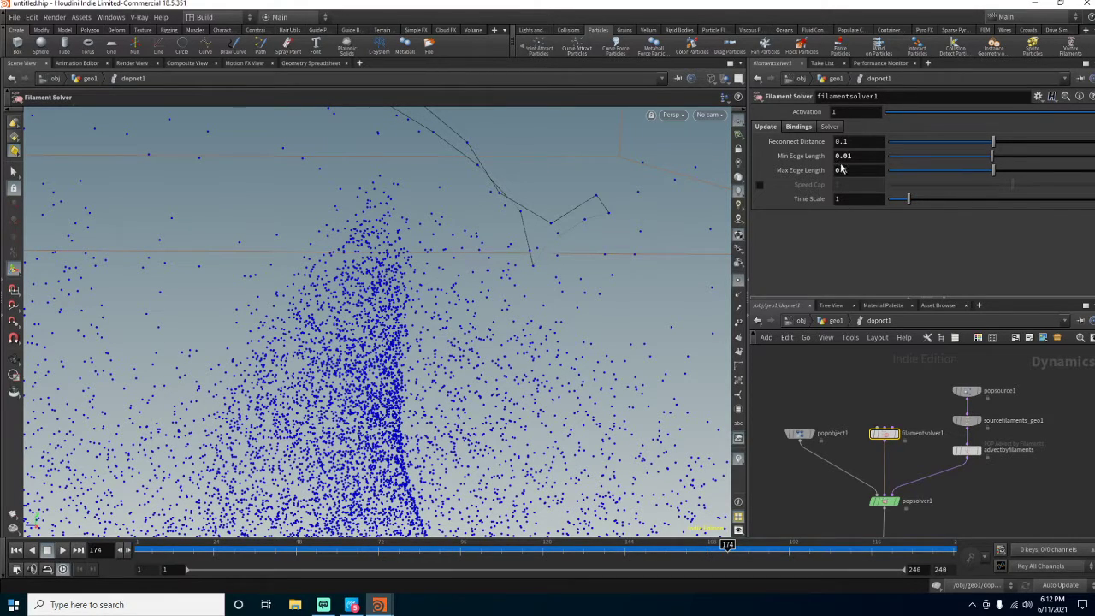
type("0")
key("Return")
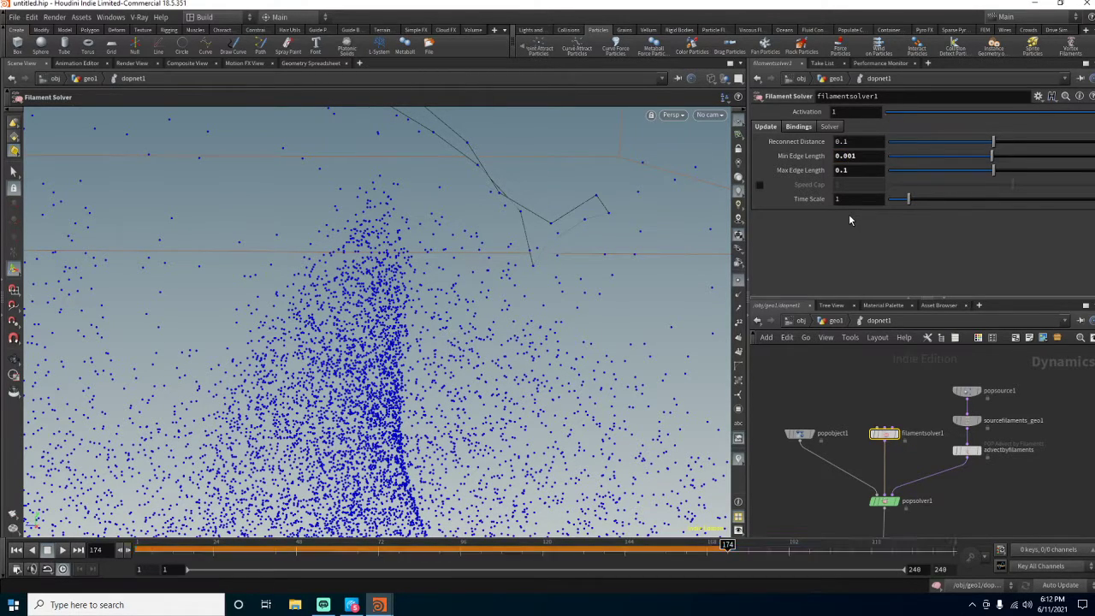
key("Left")
type("05")
key("Return")
key("Escape")
- Replay the simulation from frame 1, stop it at frame 79, and examine the particles and filaments
left_click_drag(684, 301, 491, 287)
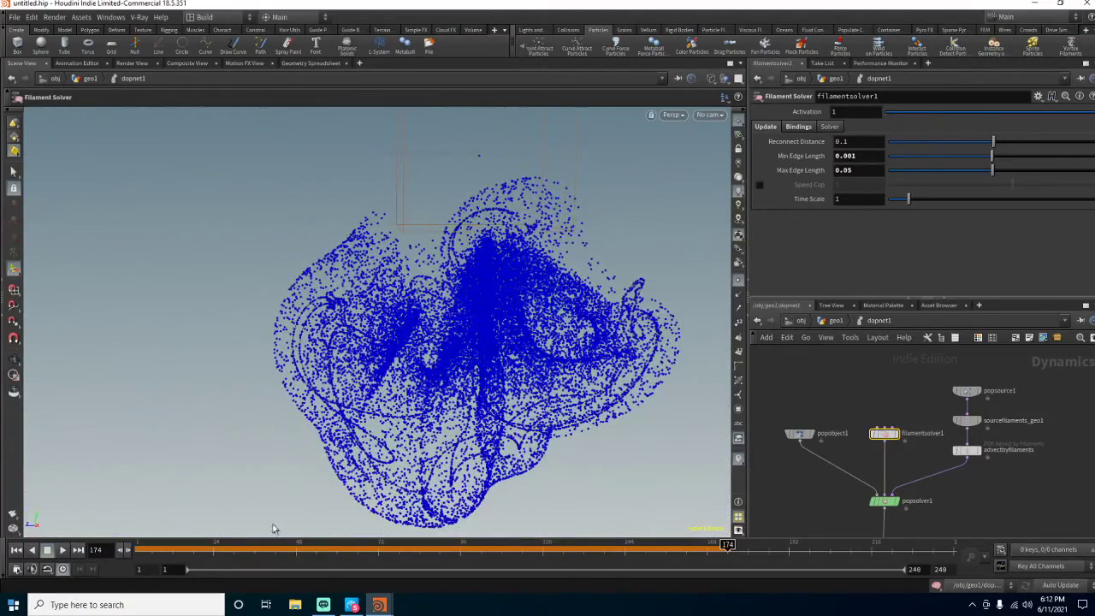
left_click(16, 550)
left_click(62, 550)
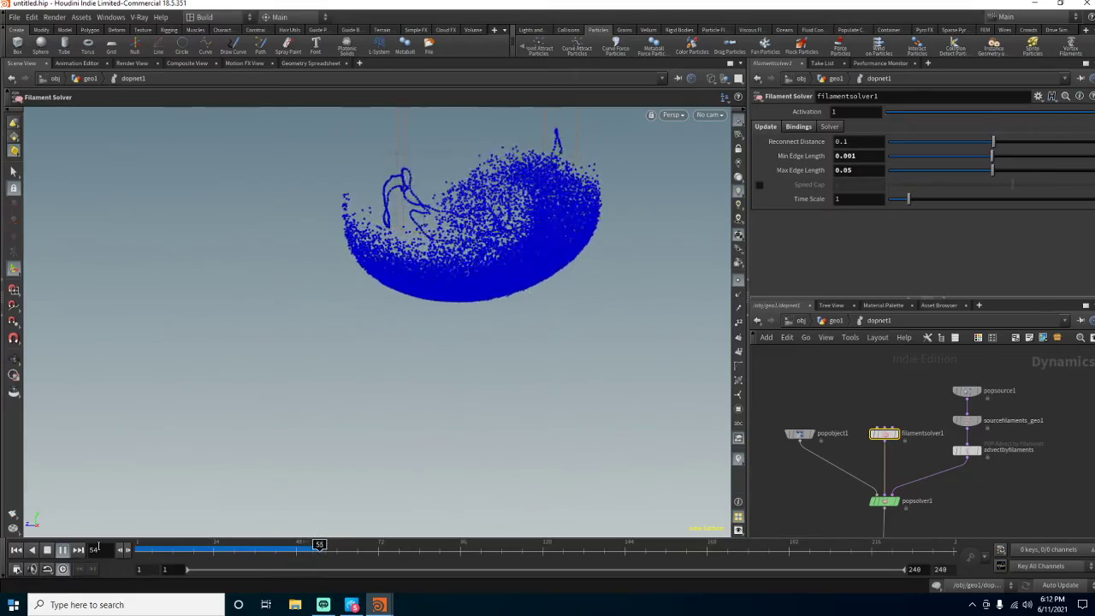
key("Up")
key("Escape")
left_click_drag(106, 532, 462, 402)
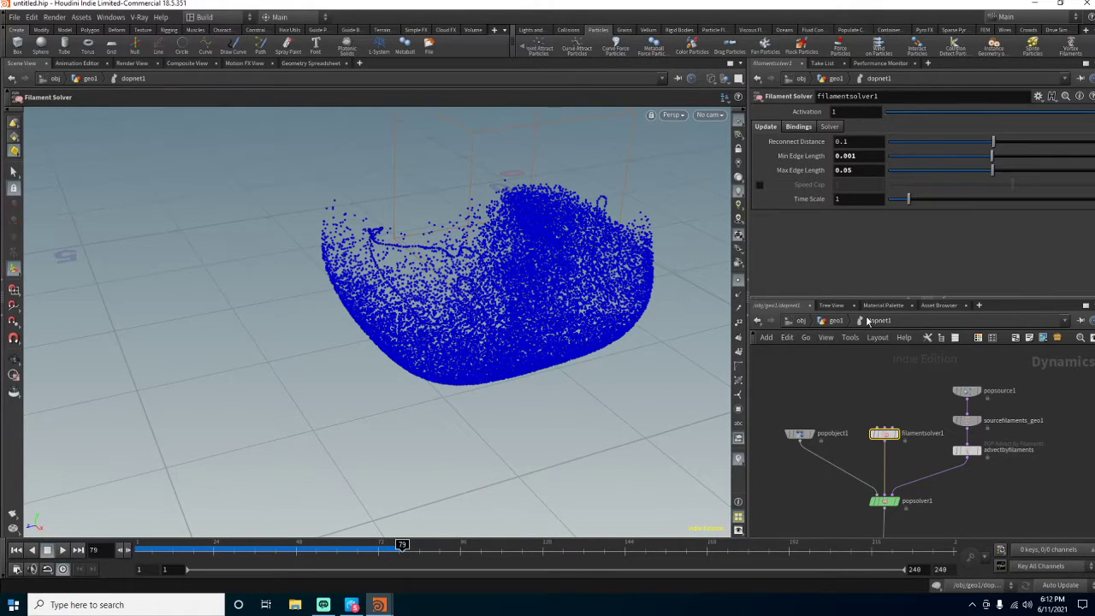
- Open popobject1_filaments and examine the spacing of the filament points up close at frame 79 and at frame 1
left_click(837, 324)
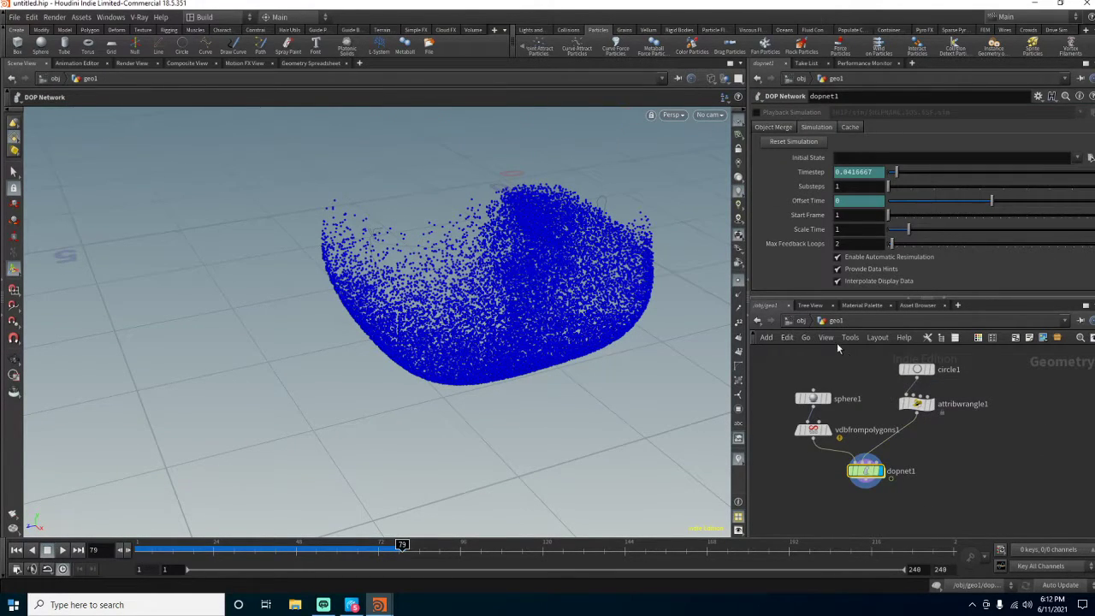
left_click(805, 321)
double_click(909, 435)
left_click_drag(454, 377, 437, 343)
scroll(441, 343, "up", 3)
middle_click_drag(551, 237, 447, 384)
scroll(451, 385, "up", 5)
scroll(493, 403, "up", 3)
mouse_move(493, 403)
left_mouse_down()
mouse_move(631, 408)
mouse_move(665, 379)
mouse_move(624, 371)
mouse_move(504, 413)
left_mouse_up()
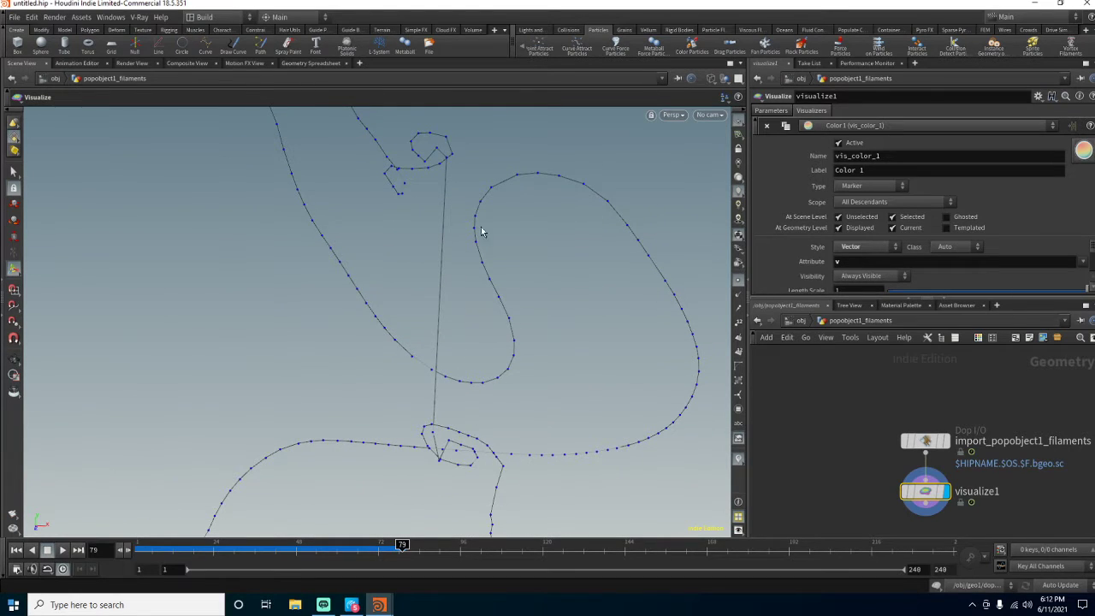
left_click_drag(500, 432, 446, 449)
left_click_drag(402, 544, 104, 536)
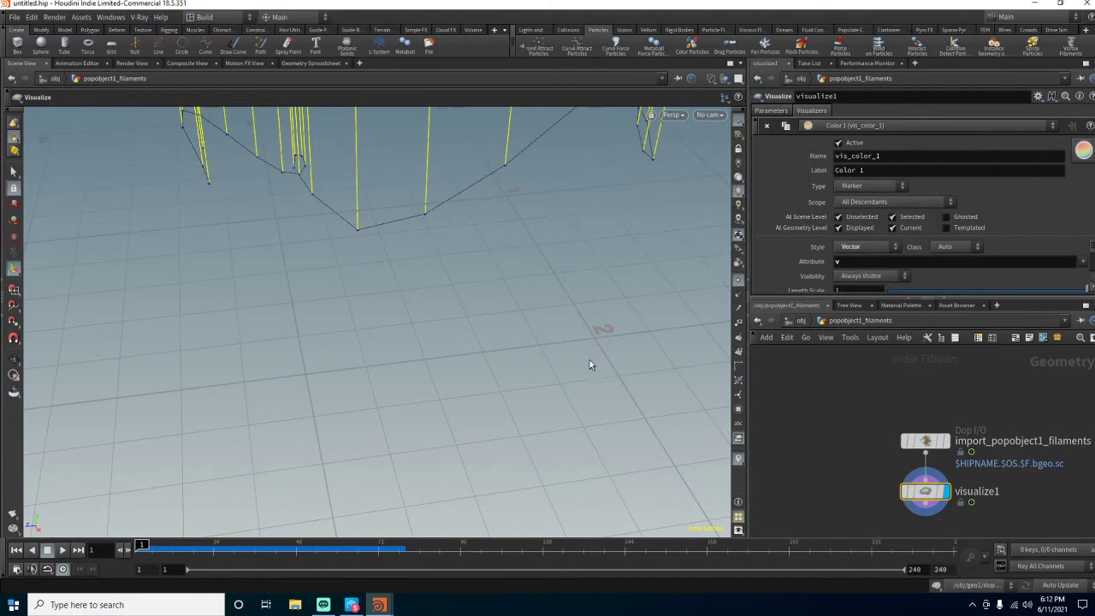
left_click_drag(499, 408, 667, 341)
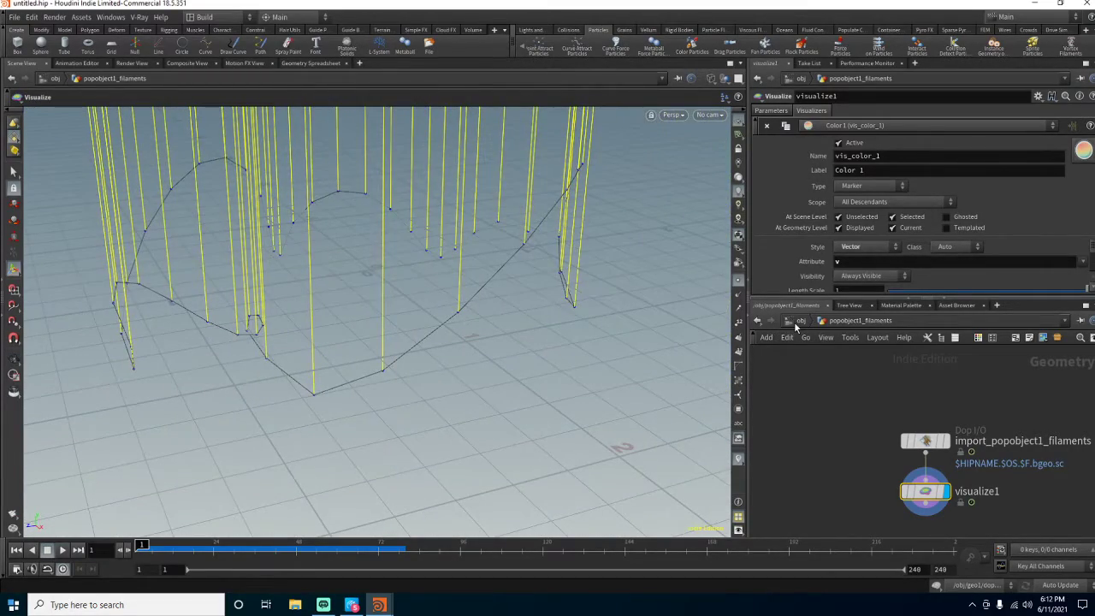
- Insert a Resample node between attribwrangle1 and dopnet1 in geo1, and shorten its segment length
left_click(795, 322)
double_click(847, 402)
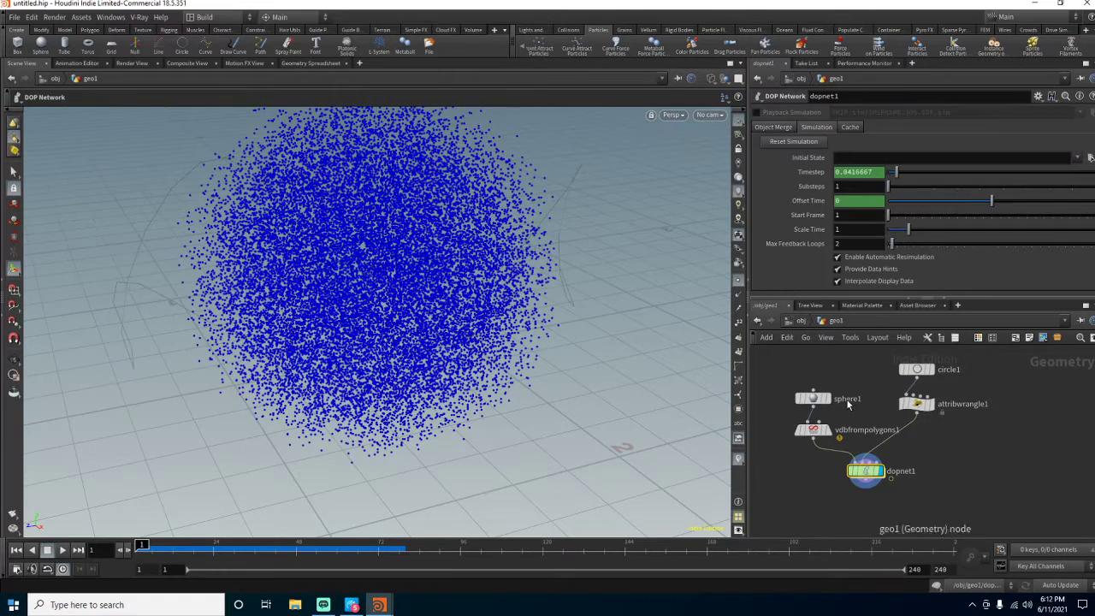
key("Tab")
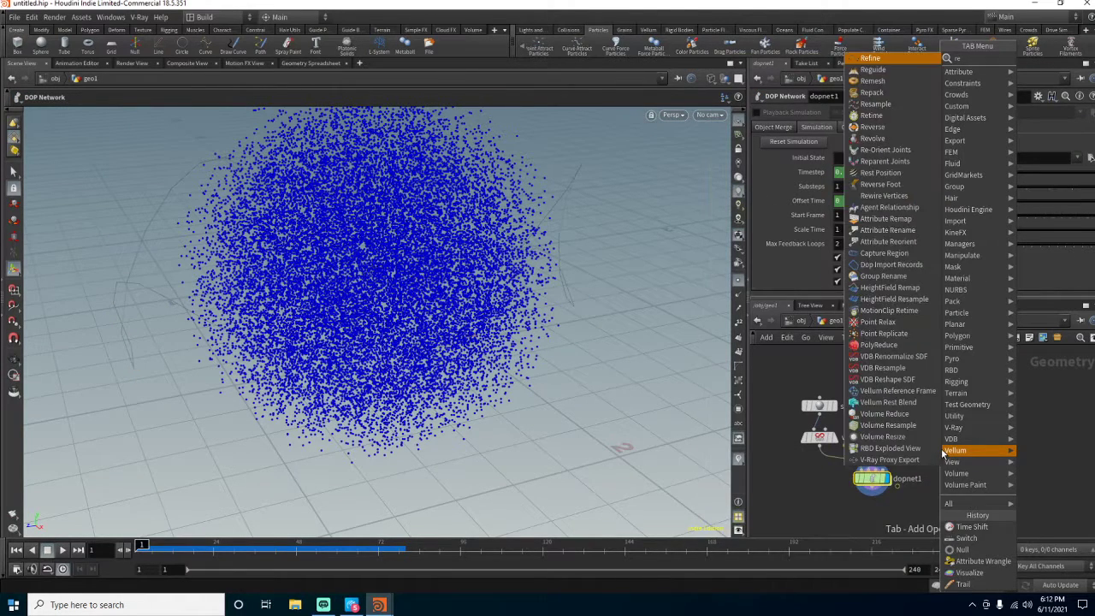
type("resample")
key("Return")
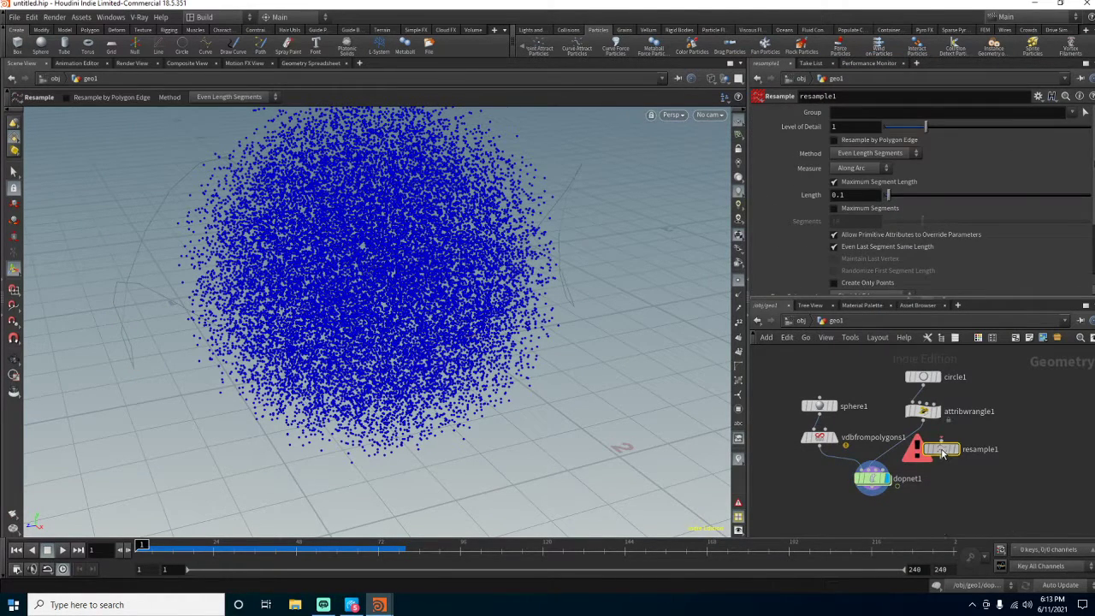
left_click(925, 448)
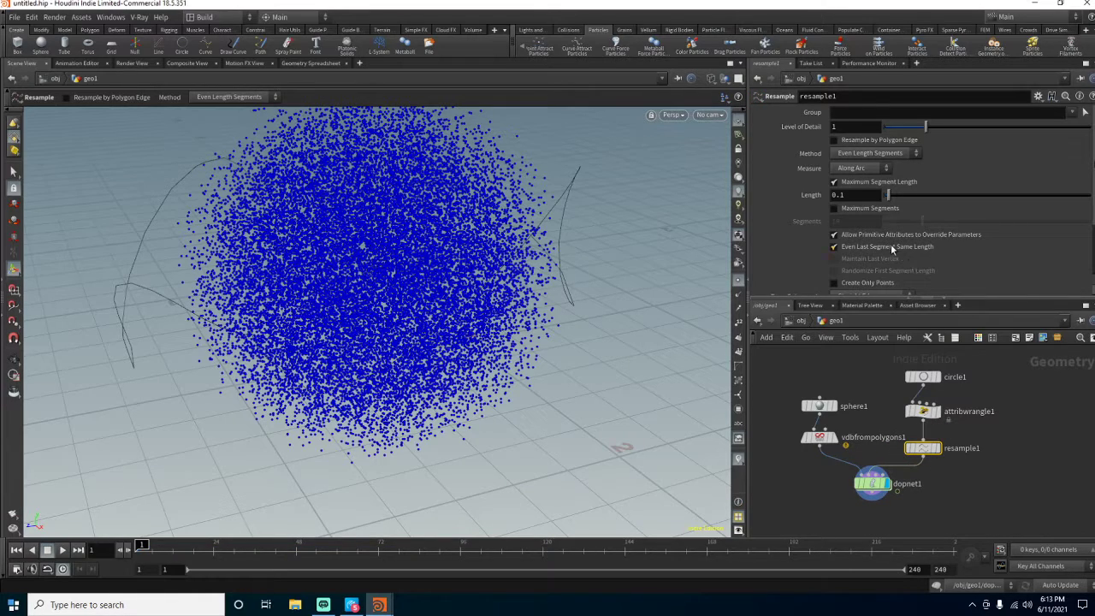
key("Left")
type("0")
- Play the resampled simulation inside dopnet1 from frame 1, stop it at frame 79, and examine the particles and filaments
double_click(871, 484)
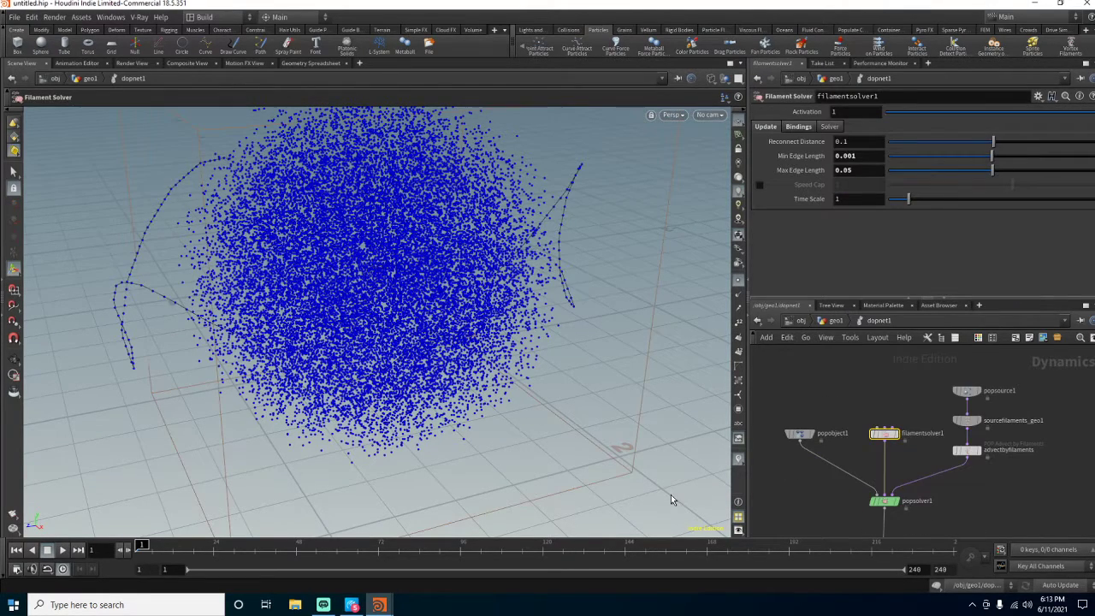
left_click_drag(384, 360, 346, 364, "alt")
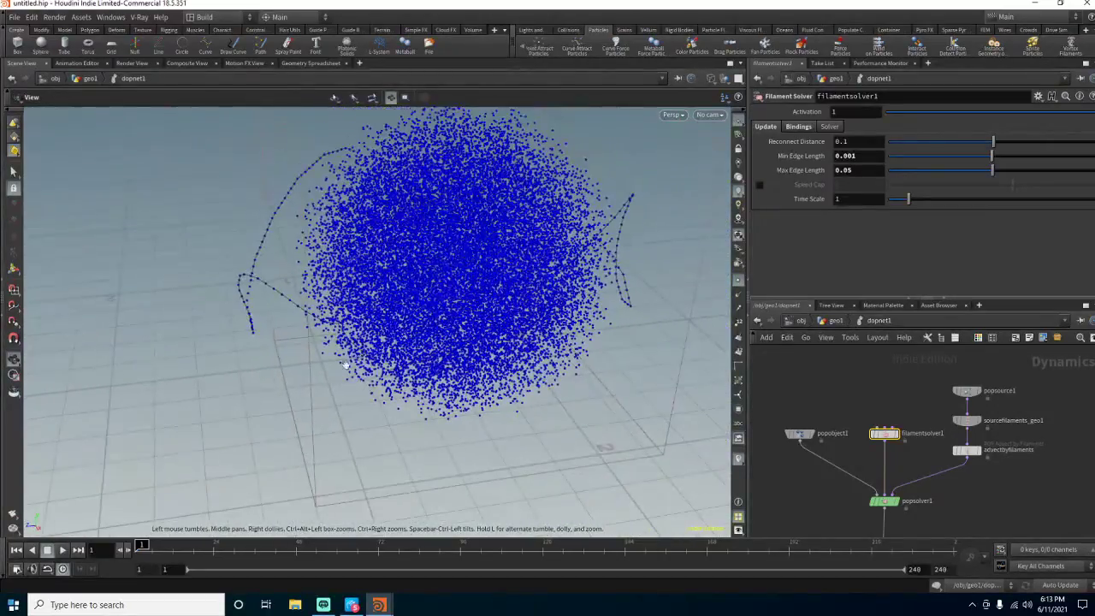
left_click(66, 550)
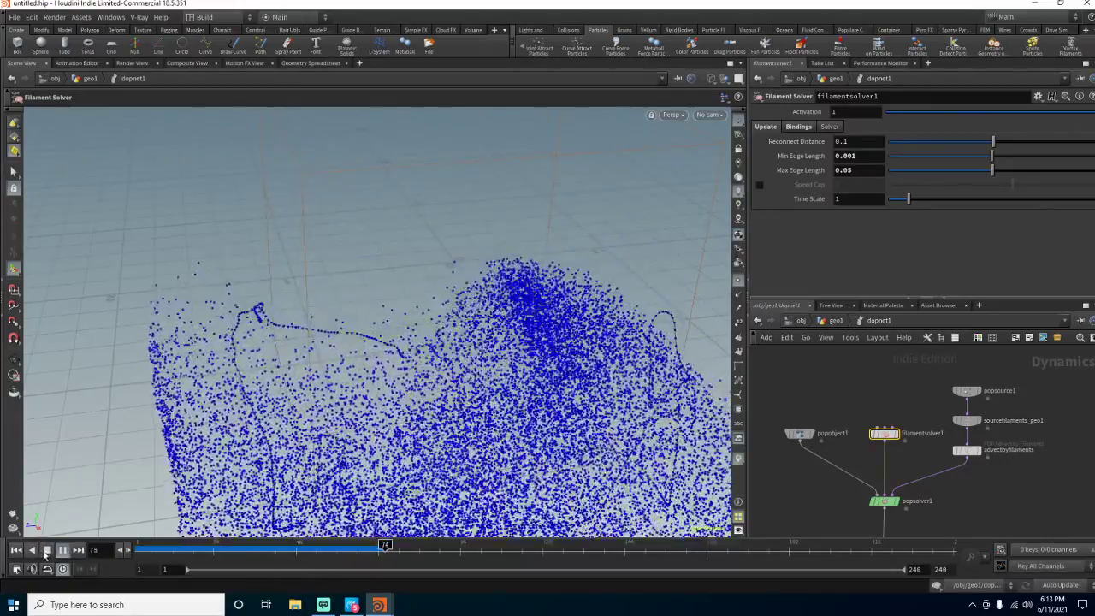
left_click(48, 551)
left_click_drag(308, 524, 515, 342)
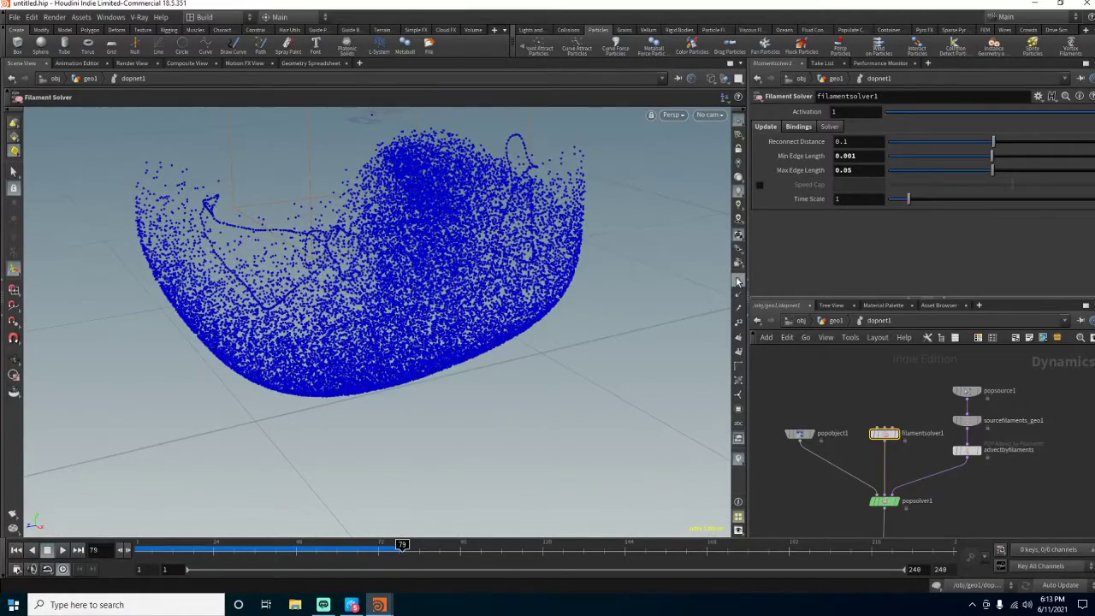
- Hide the point display in the viewport, continue playing the simulation, and return to frame 1
left_click(738, 281)
left_click(61, 550)
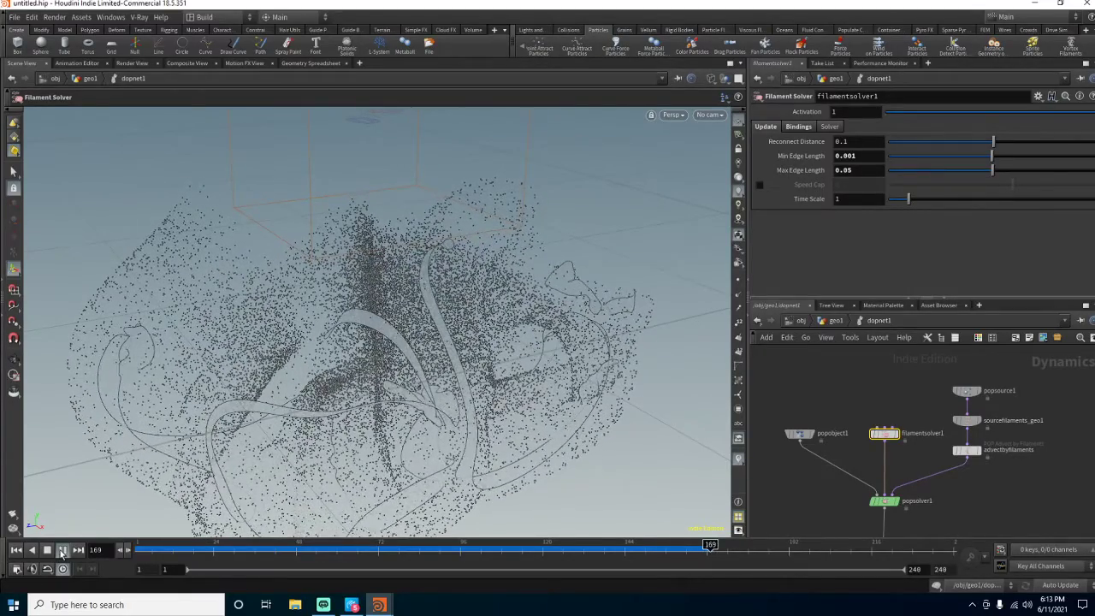
left_click(16, 551)
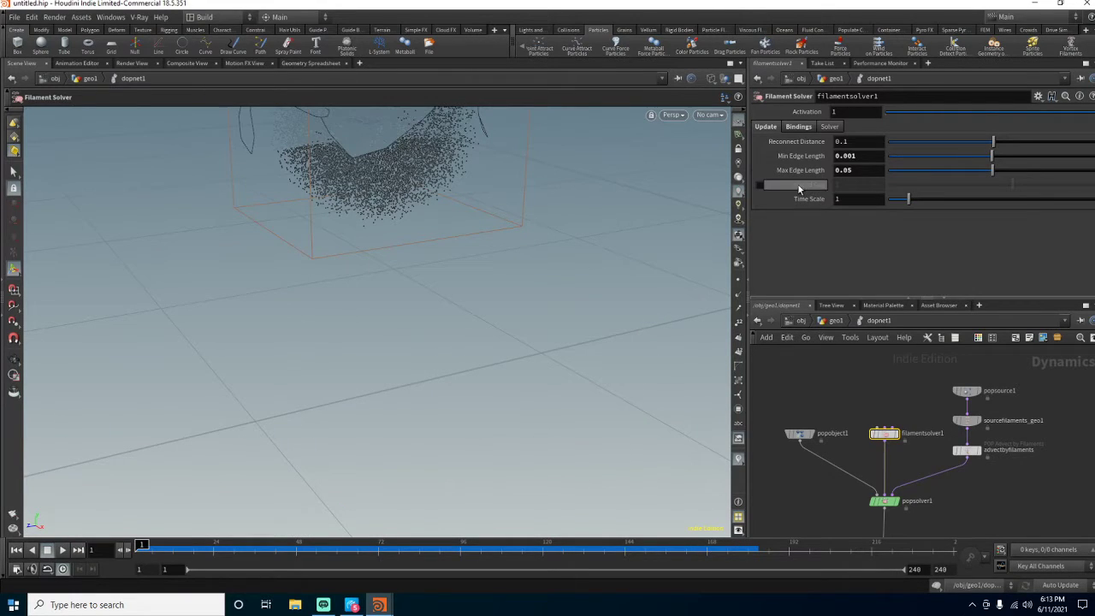
- Enable filamentsolver1's Speed Cap with a value of 3, and replay the simulation to frame 229
left_click(758, 185)
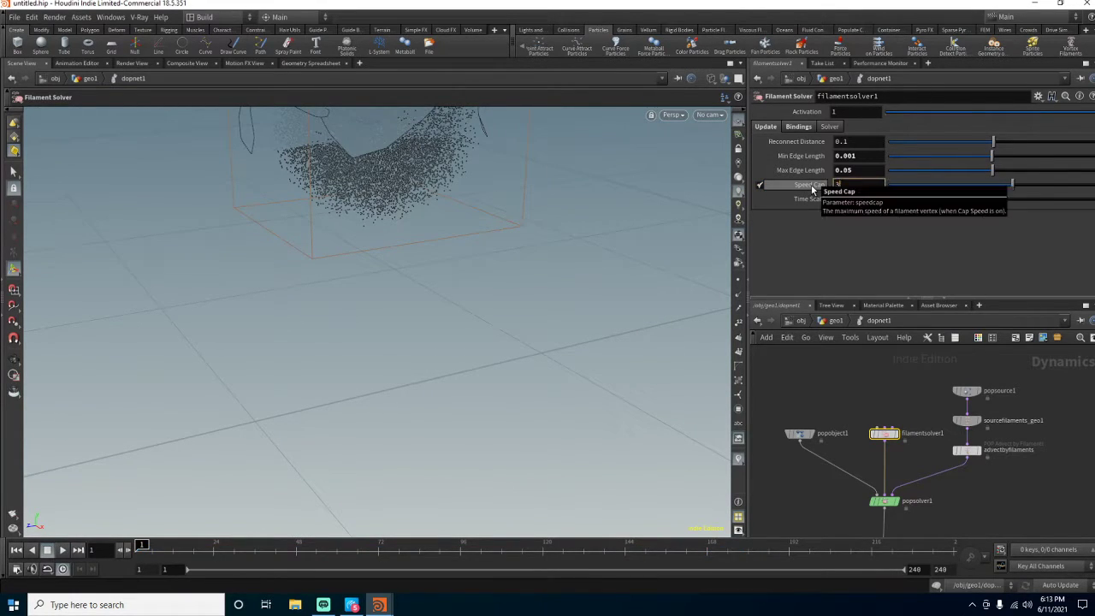
key("Return")
left_click(63, 549)
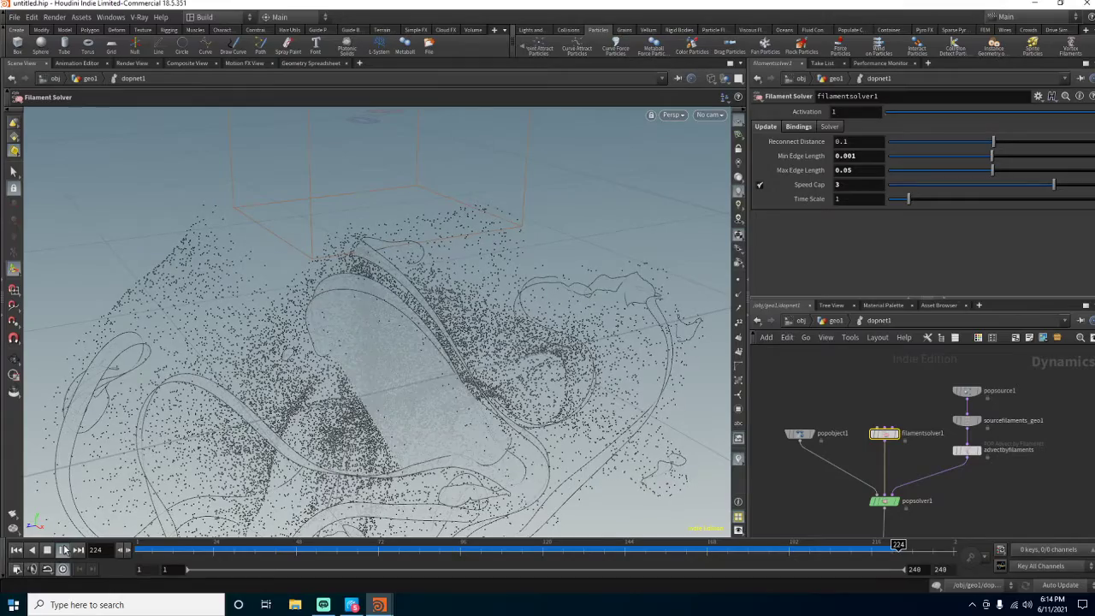
left_click(55, 552)
- Examine the speed-capped particles and filaments from several angles, and replay the simulation, stopping at frame 22
left_click_drag(197, 462, 320, 440, "alt")
right_click_drag(320, 439, 362, 338, "alt")
left_click_drag(362, 338, 352, 383, "alt")
right_click_drag(353, 382, 404, 372, "alt")
left_click_drag(403, 371, 488, 356, "alt")
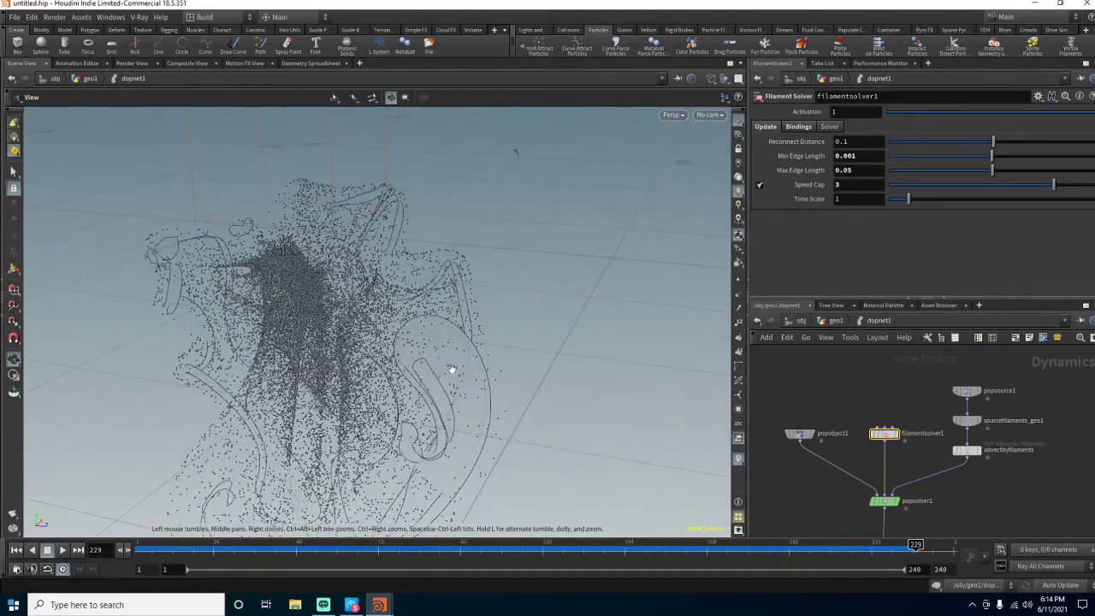
left_click(62, 551)
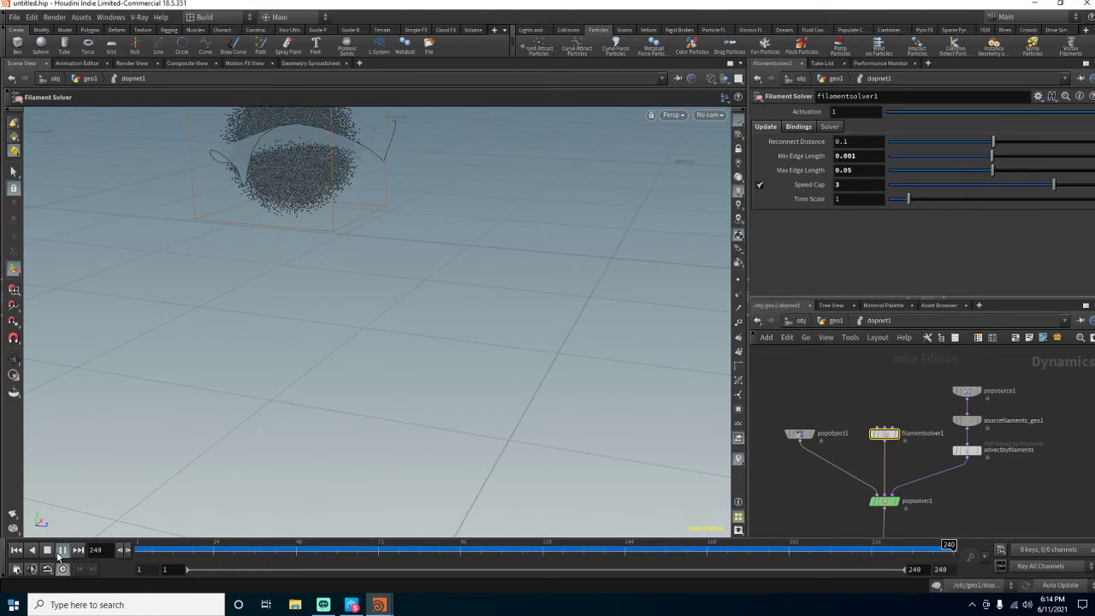
left_click(63, 550)
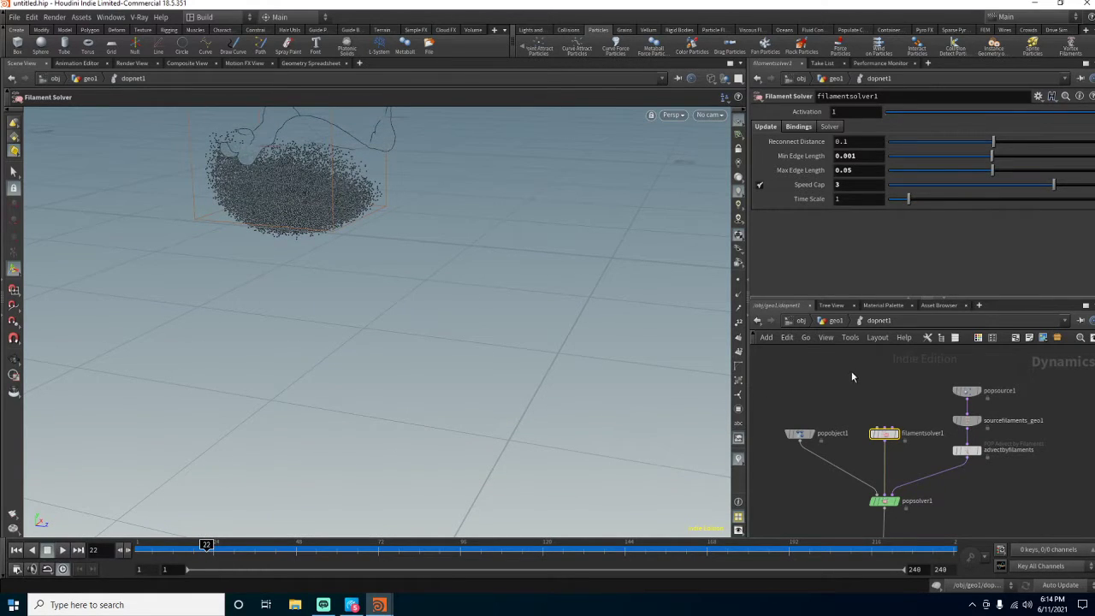
- Add a Null node below dopnet1 in geo1, connect dopnet1's output to it, and display the null
left_click(843, 322)
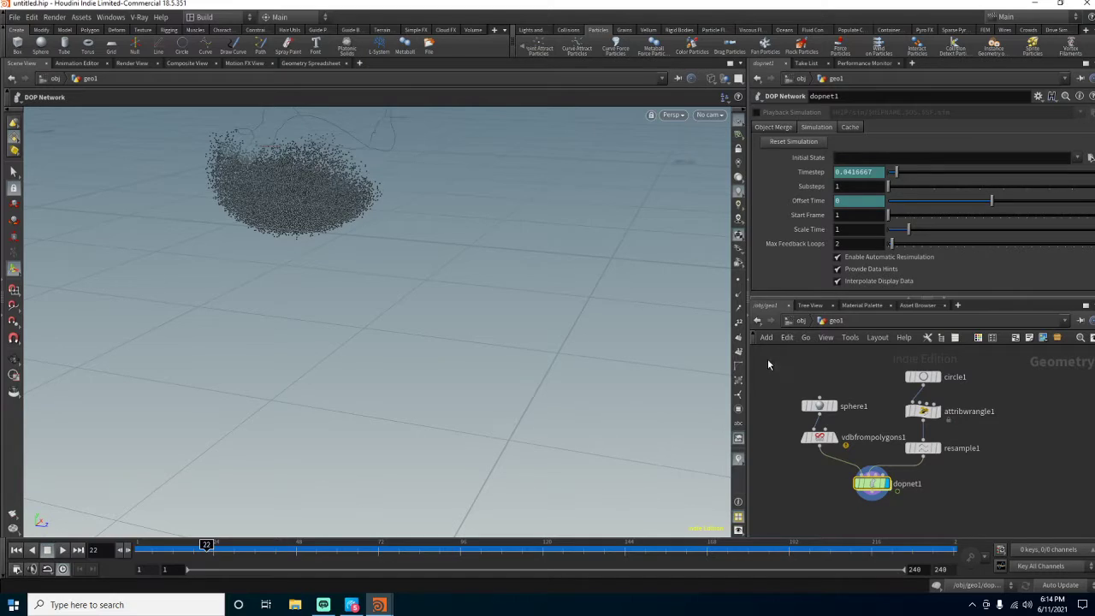
middle_click_drag(796, 506, 799, 475)
left_click(800, 322)
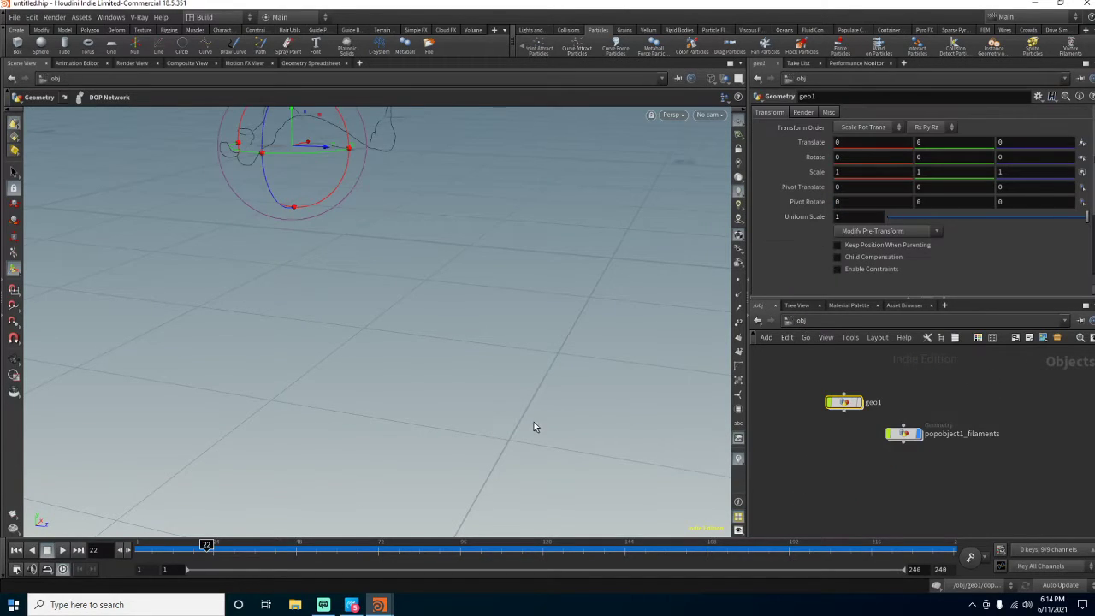
double_click(844, 402)
key("Tab")
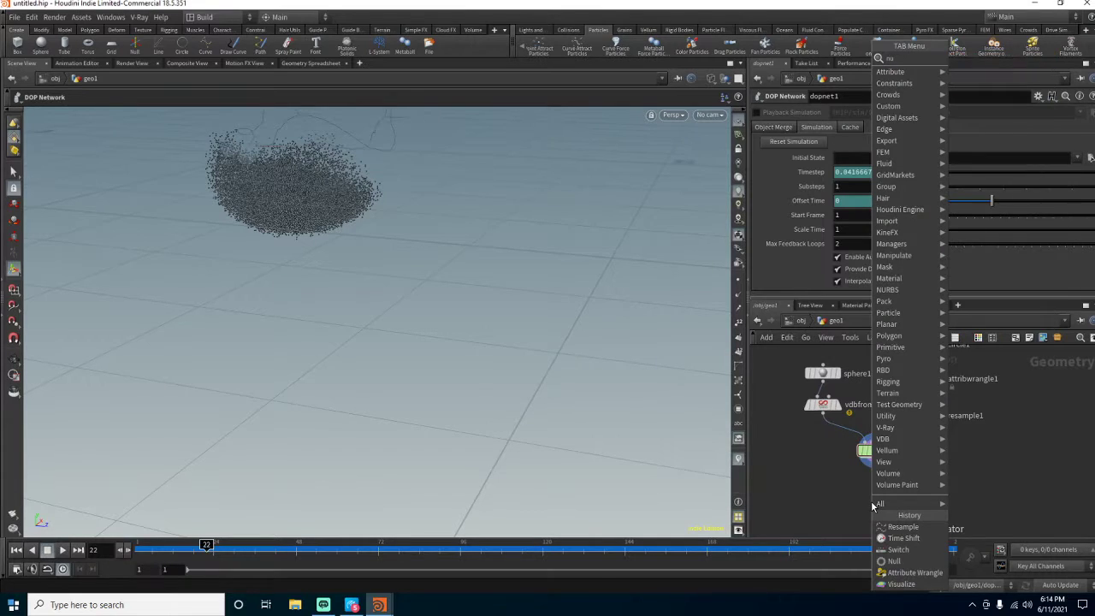
left_click(894, 560)
left_click(871, 500)
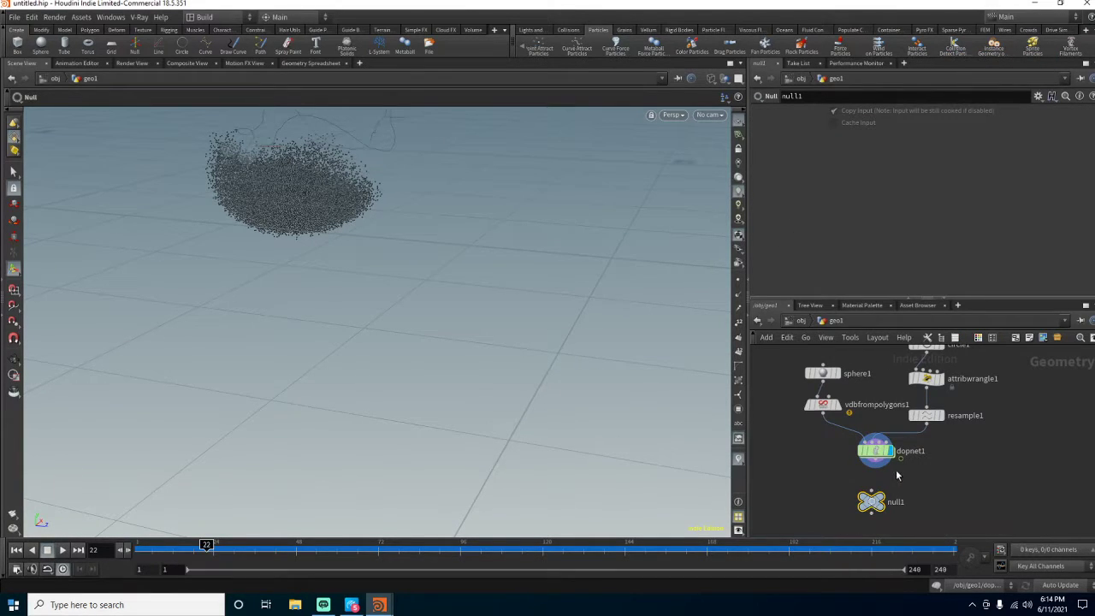
left_click(875, 468)
left_click(872, 491)
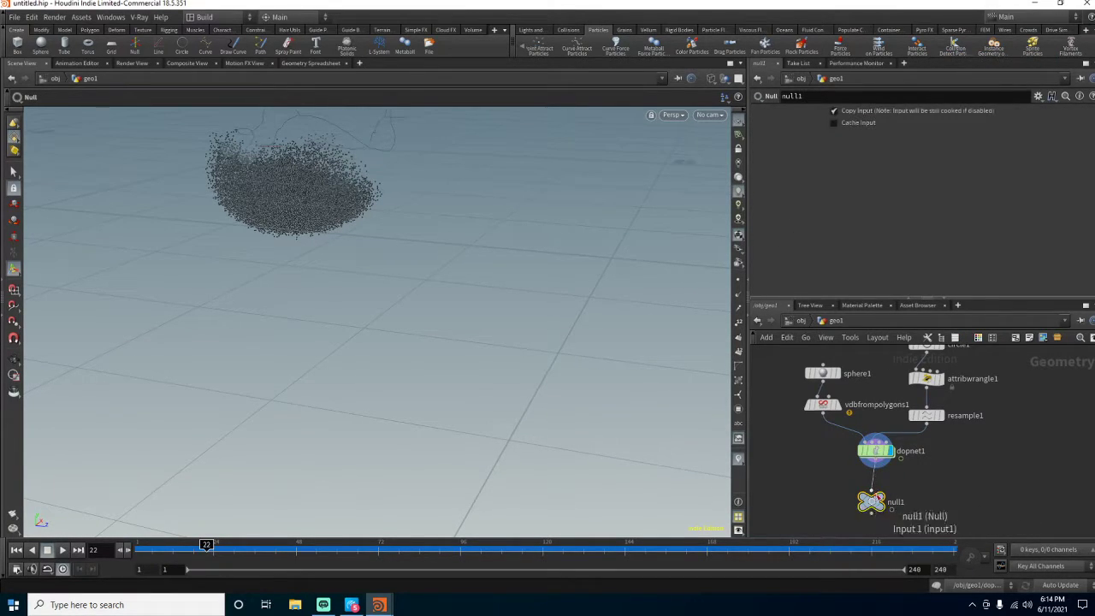
left_click(882, 500)
left_click_drag(882, 498, 885, 486)
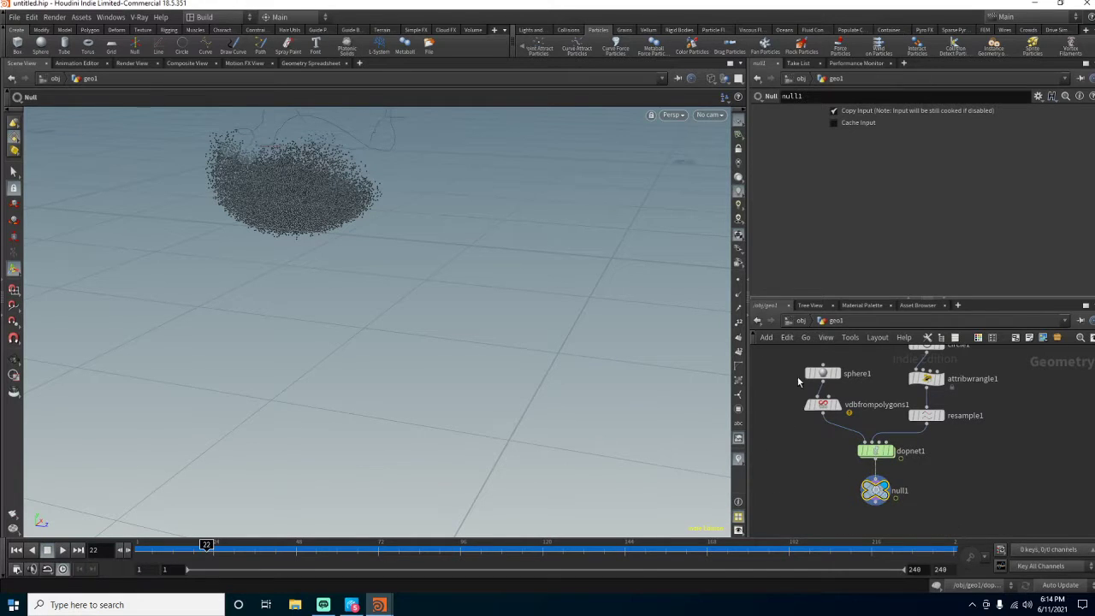
- Hide the other objects in the viewport to show only the geo1 particles
left_click_drag(514, 513, 471, 489, "alt")
middle_click_drag(472, 488, 526, 591, "alt")
left_click(725, 80)
left_click(758, 113)
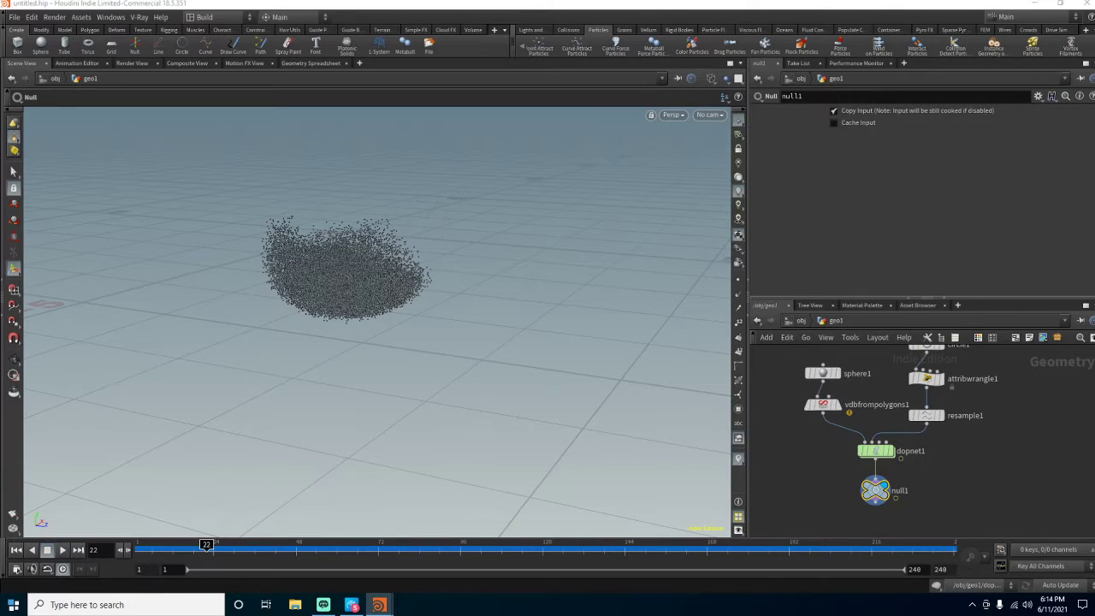
- Replay the particles alone from frame 1, examine their motion from another angle, and stop at frame 72
left_click(15, 551)
left_click(62, 550)
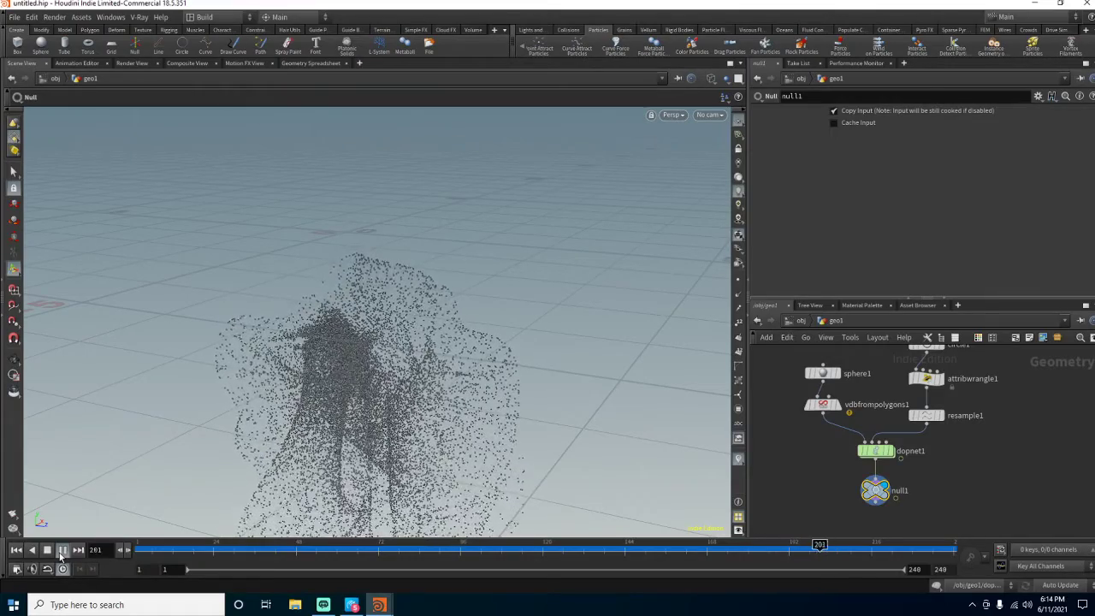
left_click_drag(368, 394, 415, 408, "alt")
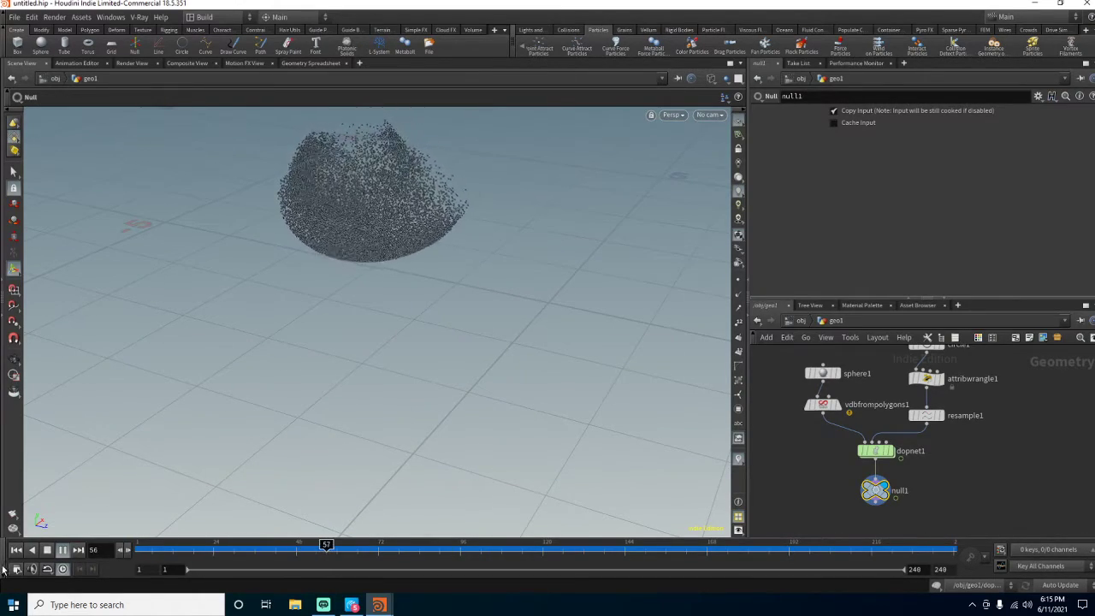
left_click(46, 551)
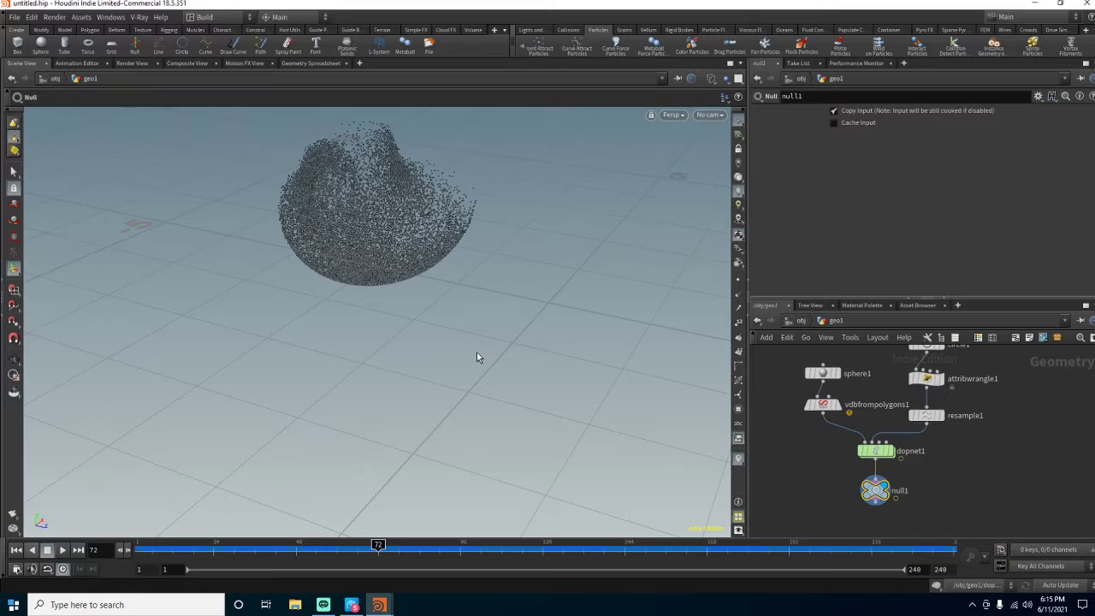
- Save the scene as FilamentQuestionExample in the Stream Files folder under Documents
left_click(15, 17)
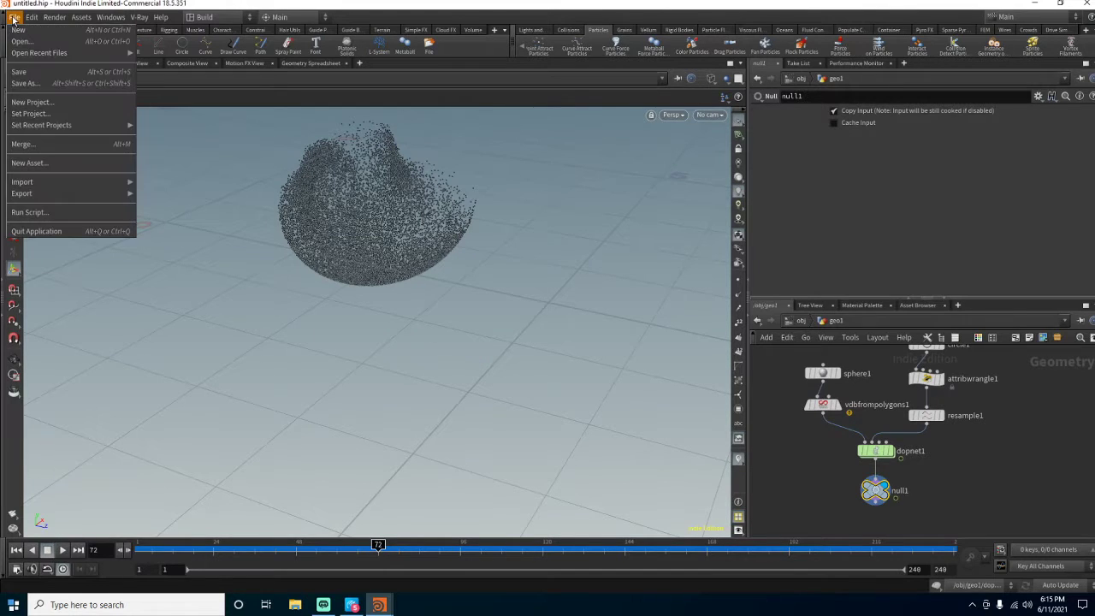
left_click(21, 72)
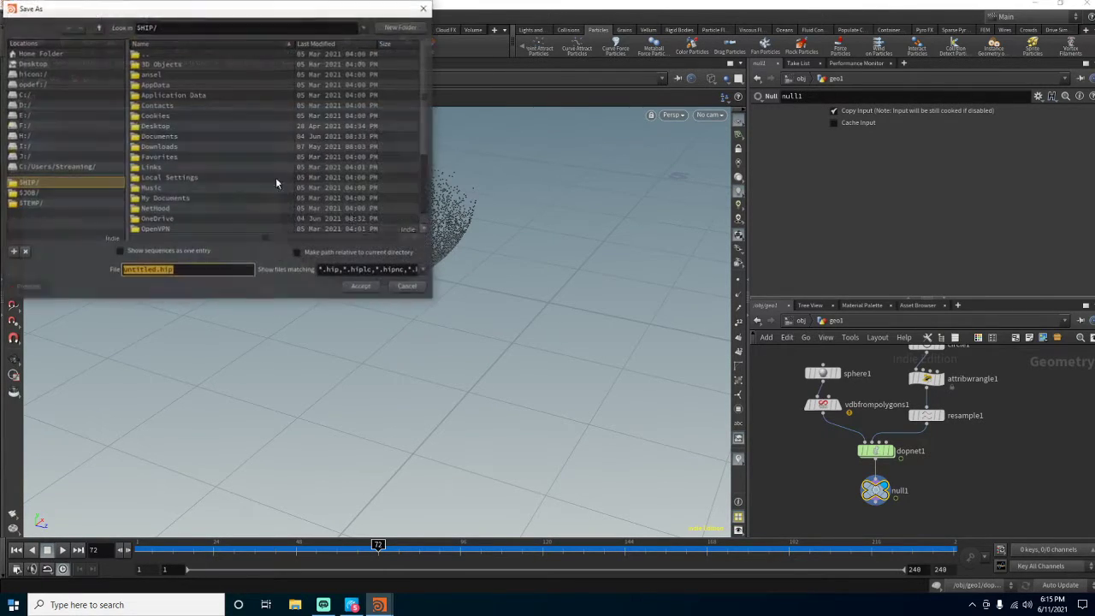
double_click(158, 269)
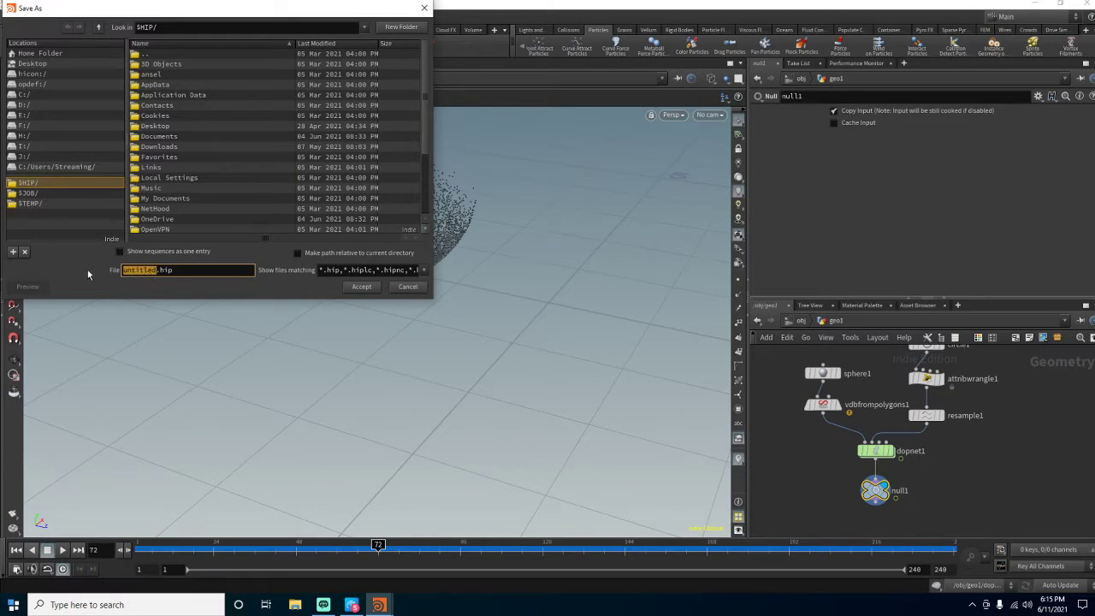
type("Filament")
type("Question")
type("Example")
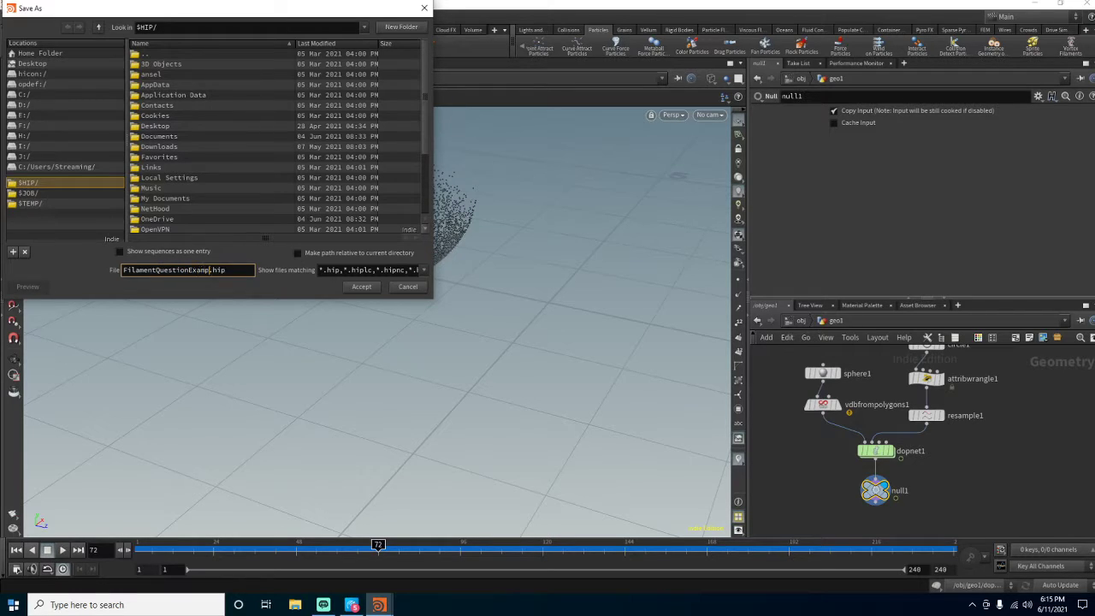
left_click(35, 168)
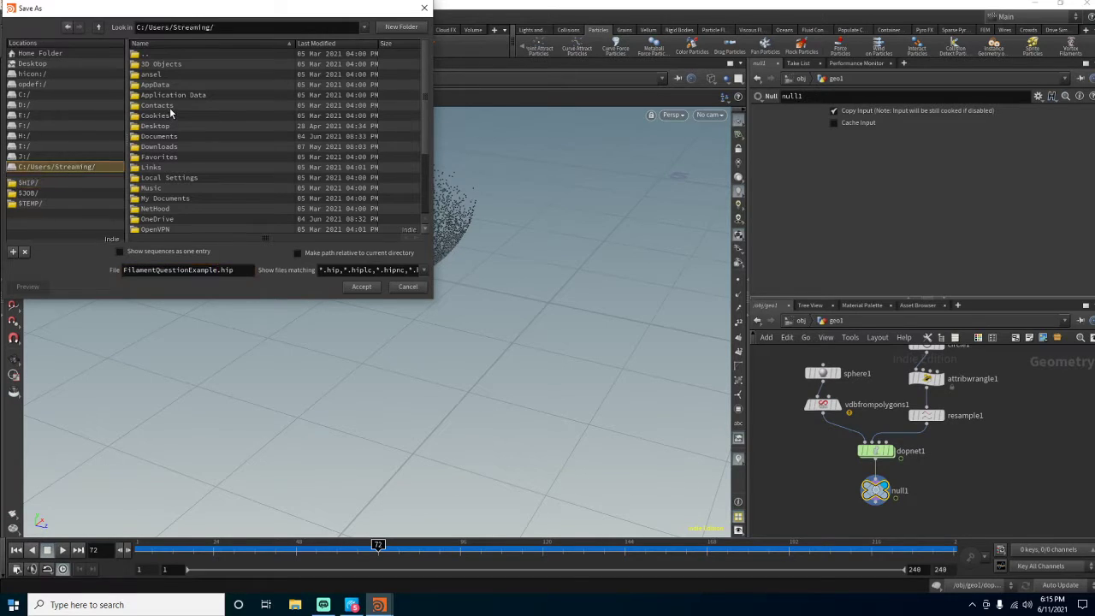
double_click(178, 136)
double_click(175, 127)
left_click(361, 287)
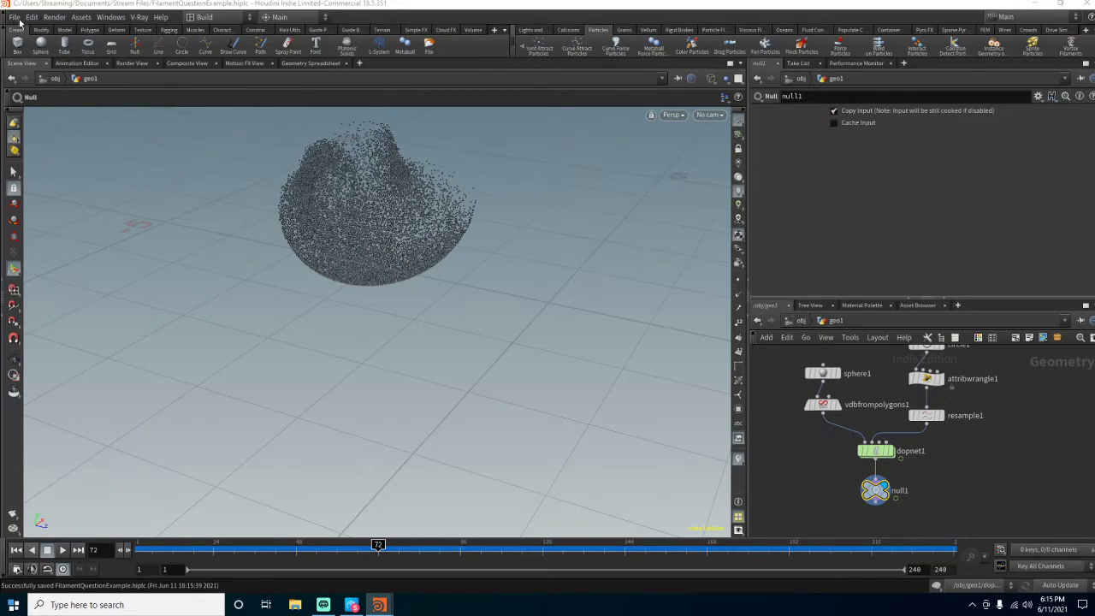
- Open the recent scene ArtDirectableStairs.v01.02.hiplc from the StairCascade project and frame the whole stair profile
left_click(13, 18)
mouse_move(90, 52)
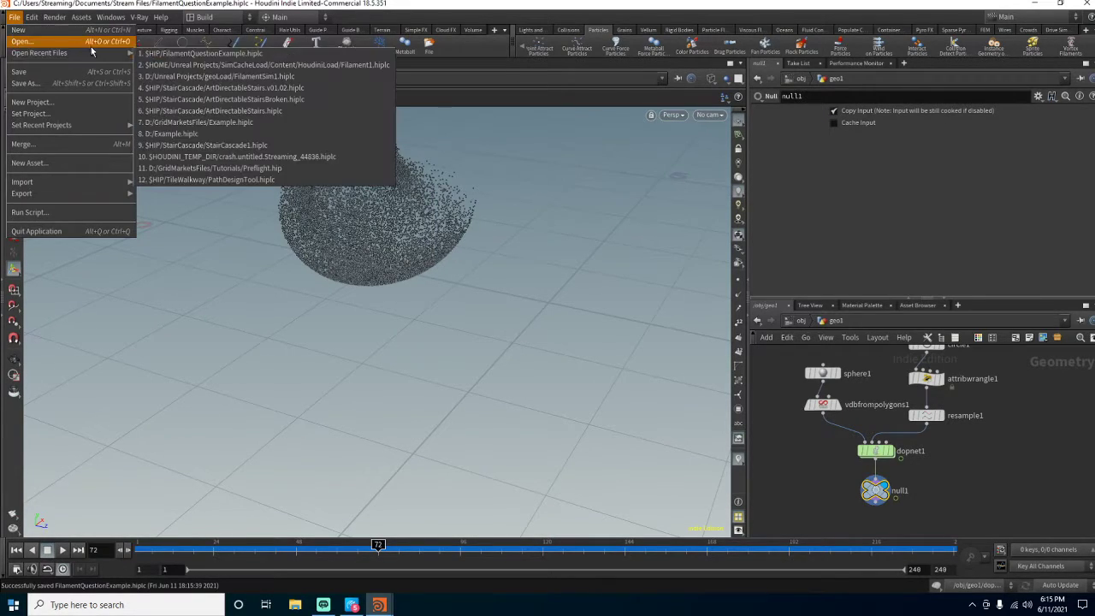
left_click(346, 89)
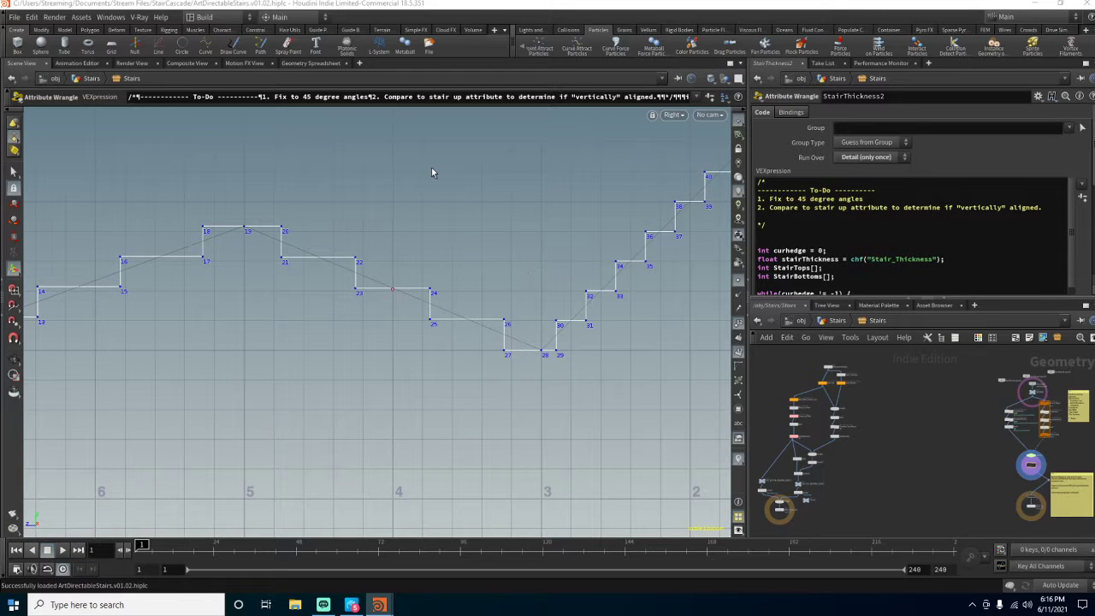
middle_click_drag(468, 195, 510, 247, "alt")
right_click_drag(492, 247, 411, 252, "alt")
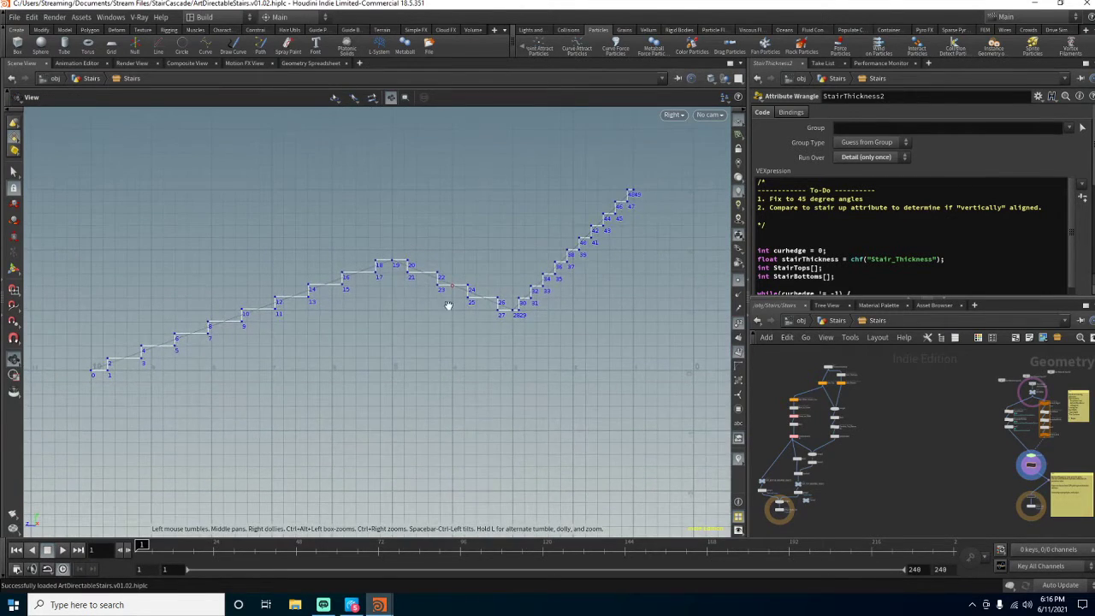
key("Return")
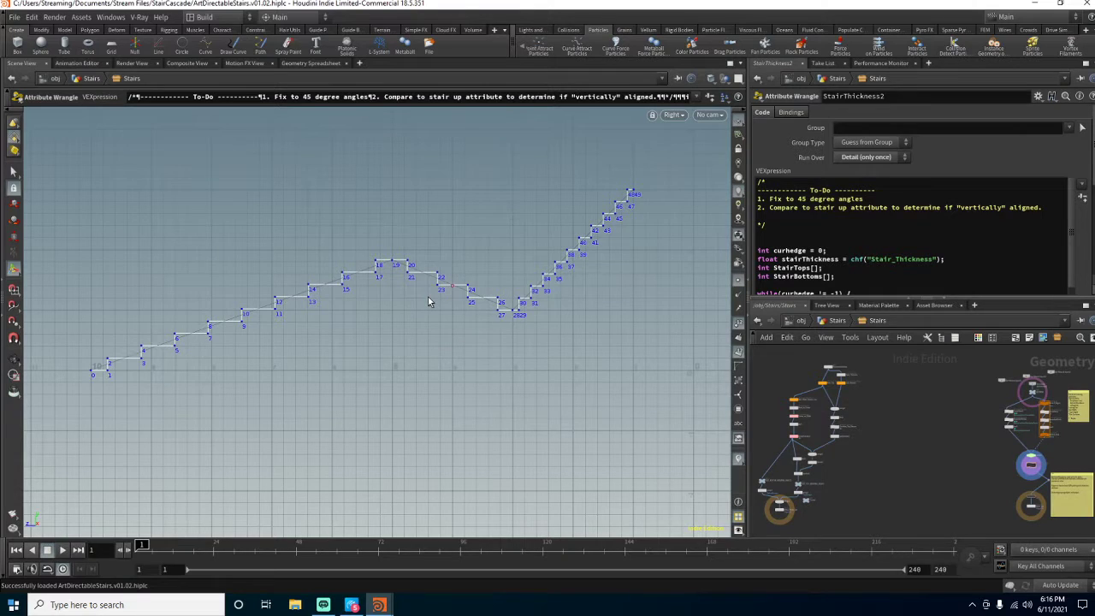
- Examine the node network inside the Stairs subnetwork, from the incoming curve down to the StairThickness2 wrangle
middle_click_drag(947, 443, 814, 459, "alt")
right_click_drag(814, 459, 824, 451, "alt")
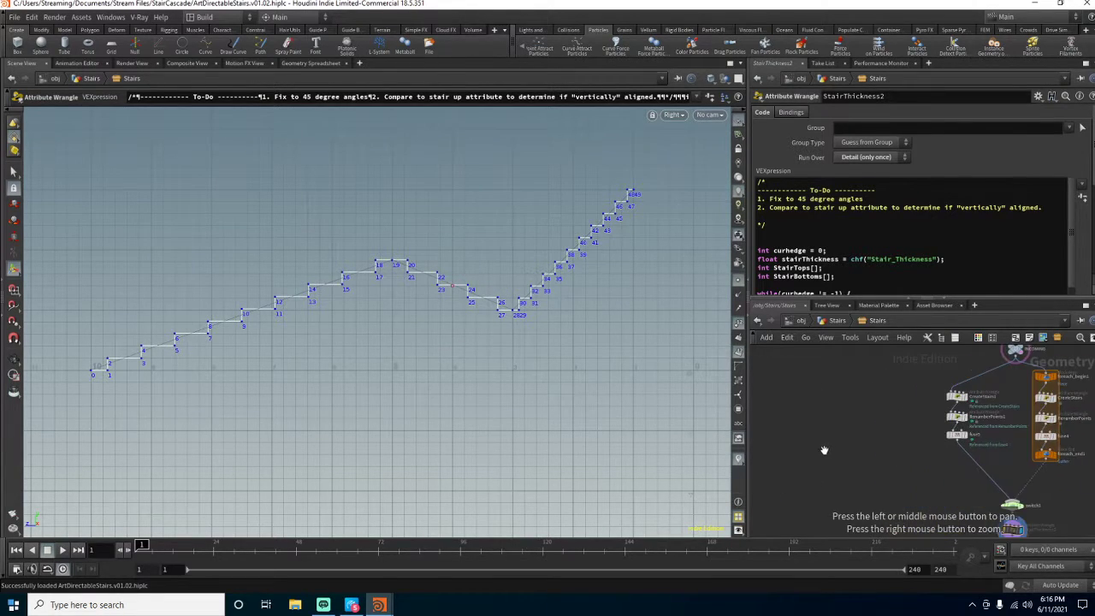
middle_click_drag(854, 445, 743, 469, "alt")
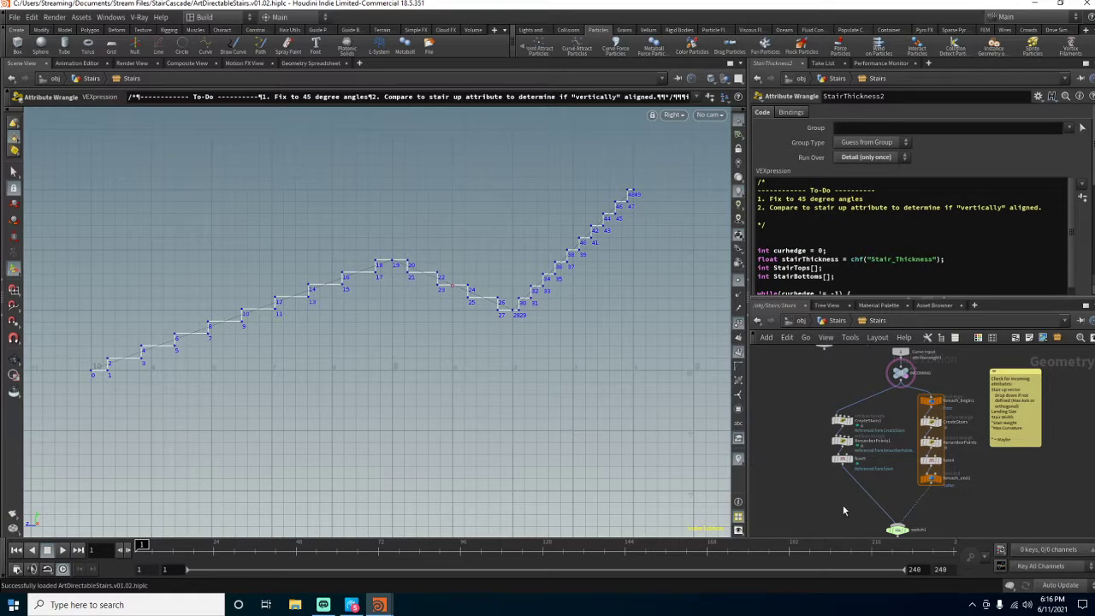
middle_click_drag(843, 505, 811, 419)
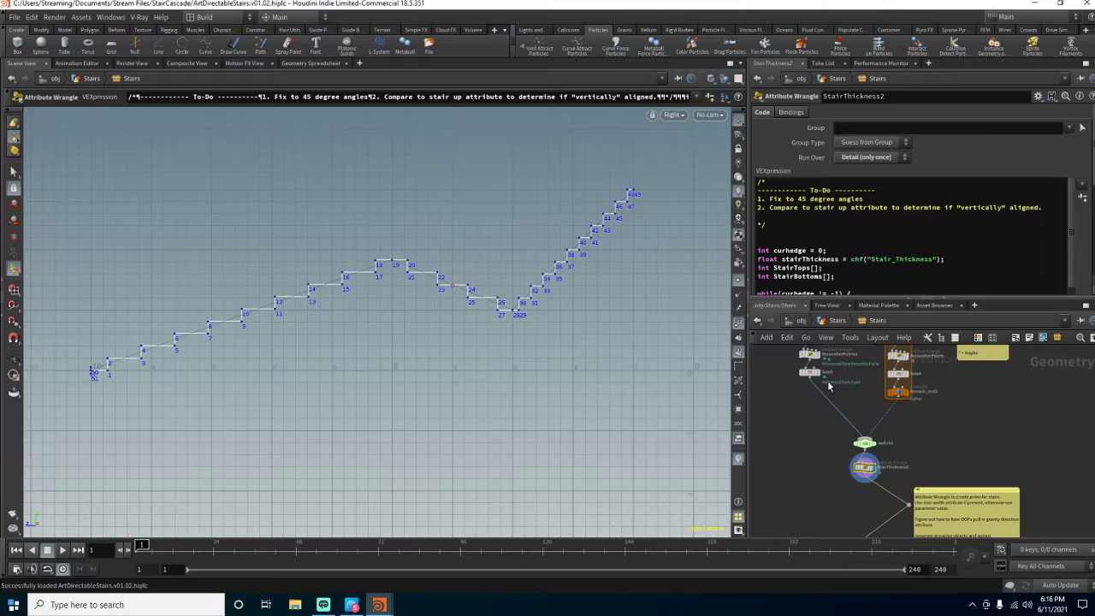
scroll(936, 445, "up", 3)
middle_click_drag(938, 446, 975, 429)
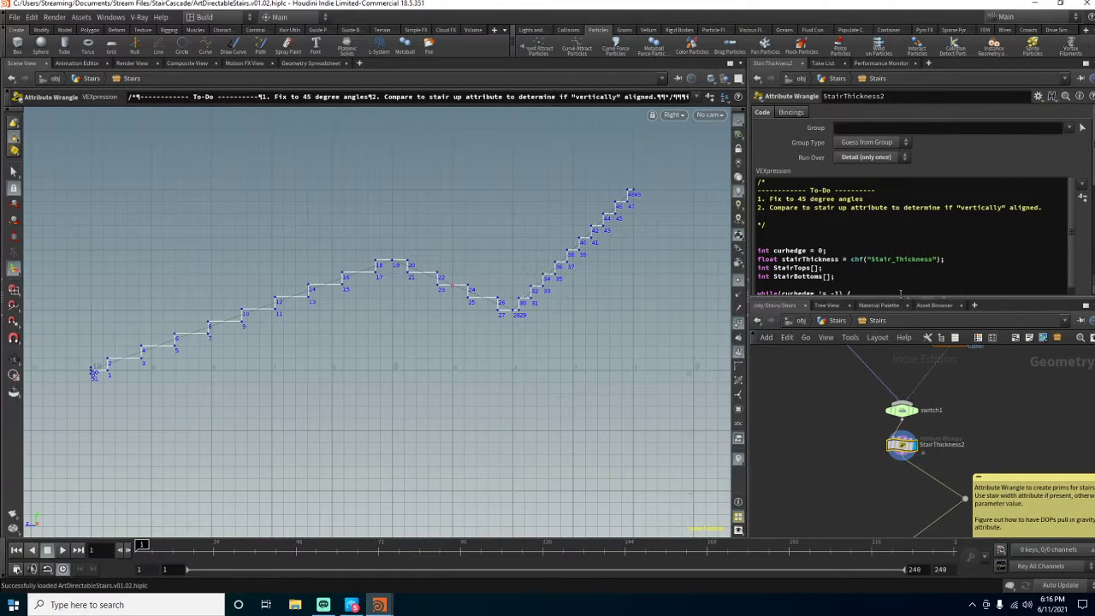
scroll(901, 291, "down", 3)
scroll(901, 292, "up", 2)
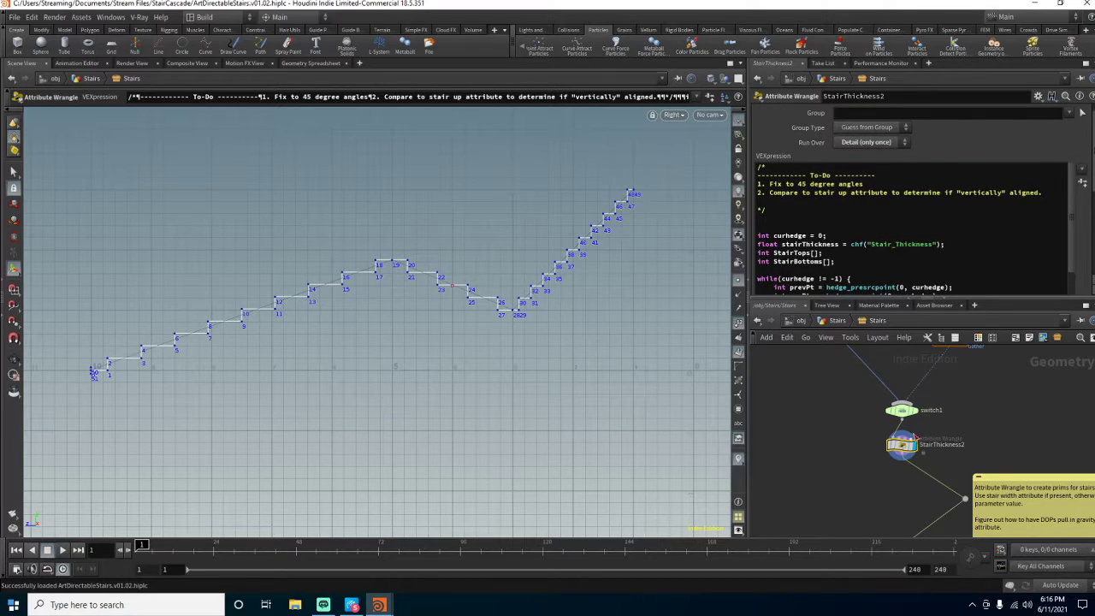
- Inspect the geometry information of StairThickness2, switch1 and the INCOMING node
middle_click(906, 446)
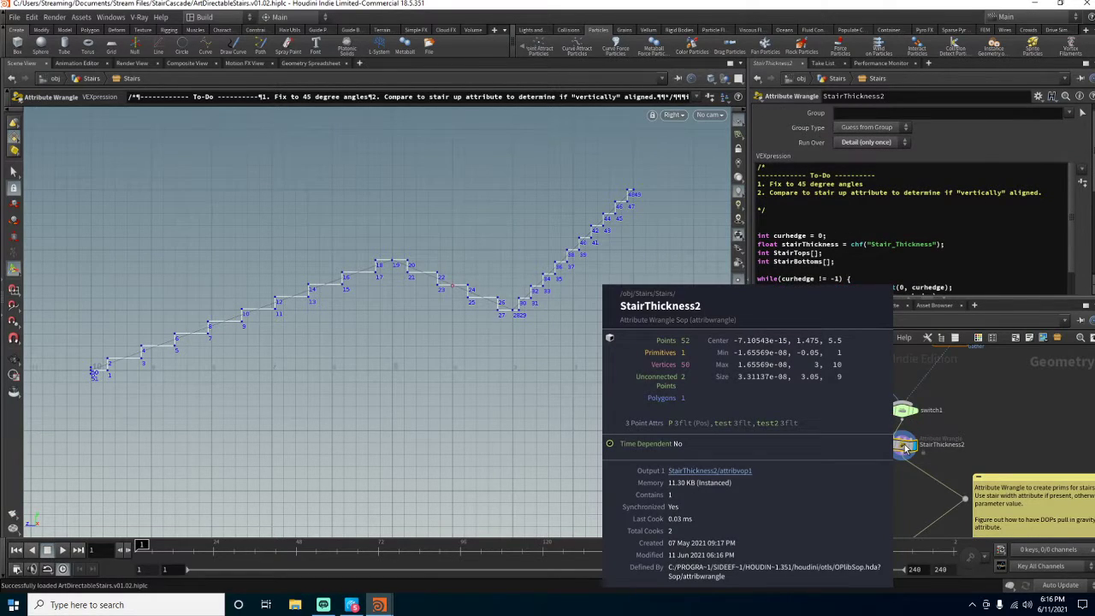
middle_click(905, 412)
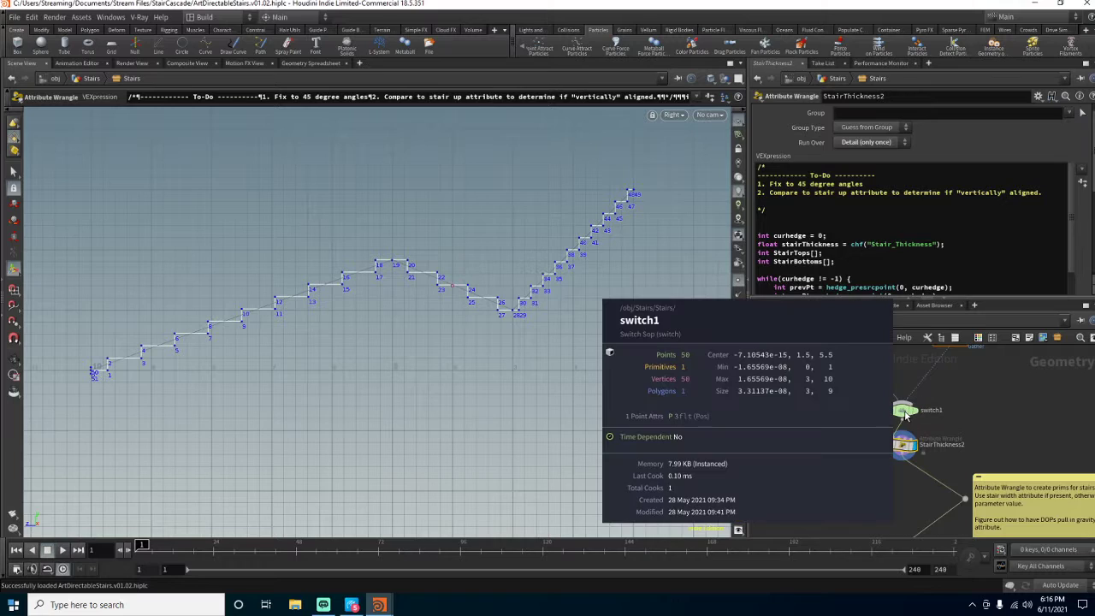
mouse_move(969, 397)
middle_mouse_down()
mouse_move(955, 488)
mouse_move(983, 506)
mouse_move(960, 402)
middle_mouse_up()
scroll(894, 409, "down", 2)
middle_click(887, 412)
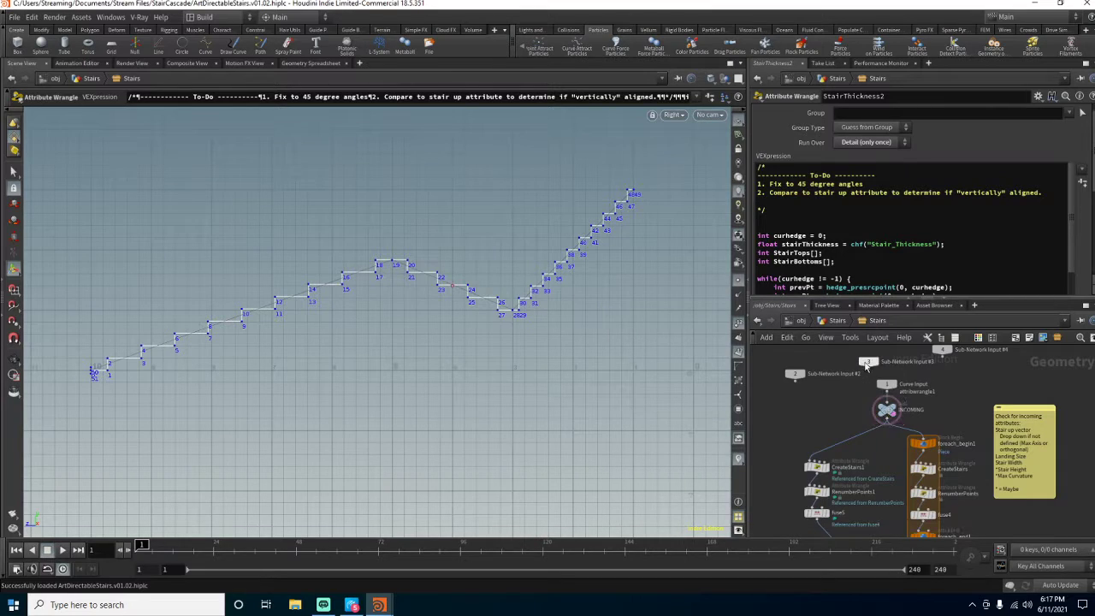
- Check the Height and Up Vector parameters on the parent Stairs subnetwork, and return to the nodes inside it
left_click(836, 320)
scroll(870, 468, "up", 3)
middle_click_drag(902, 460, 925, 387)
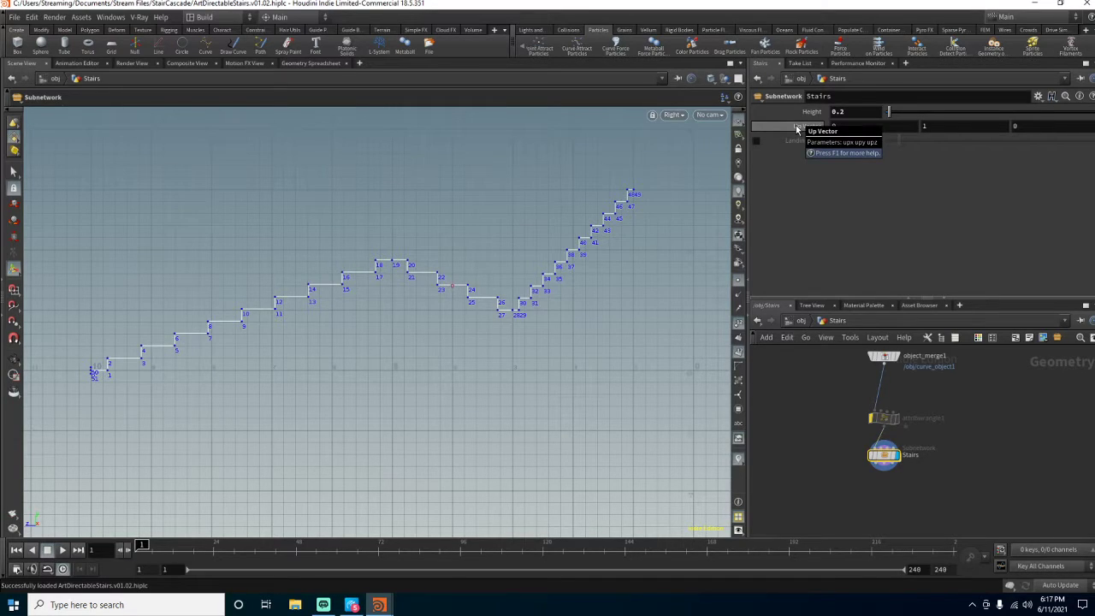
double_click(886, 454)
middle_click_drag(886, 459, 885, 333)
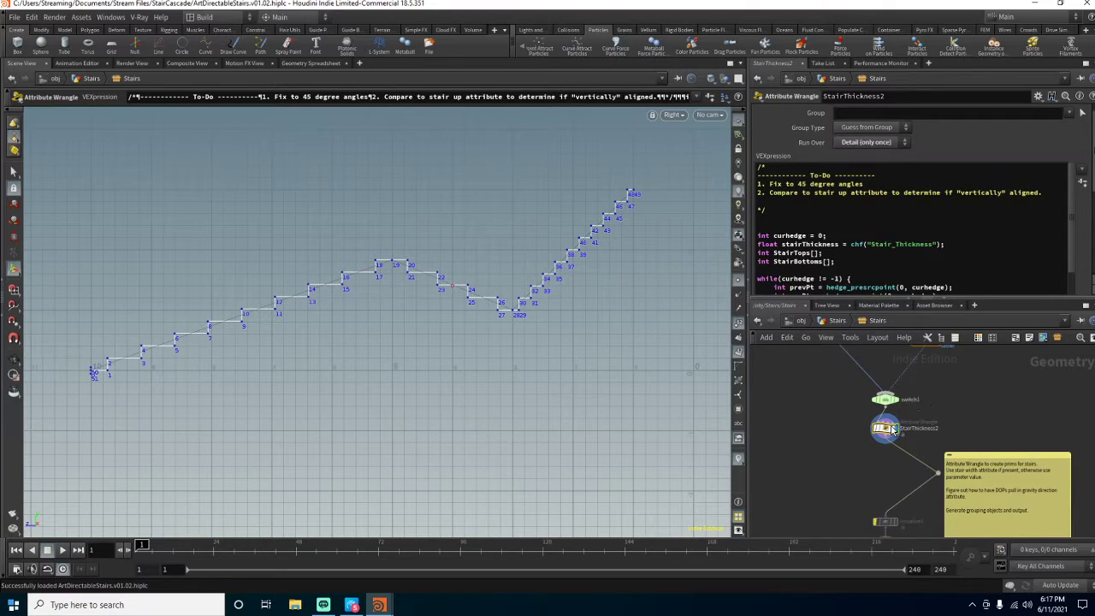
middle_click_drag(916, 422, 917, 481)
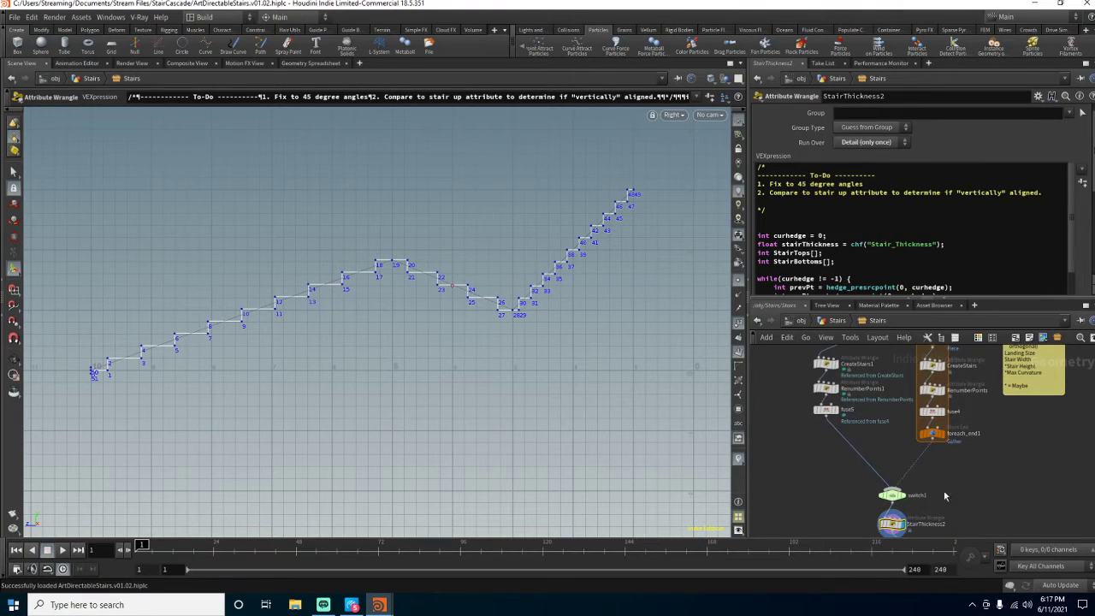
- Review the Select Input expression that drives the switch1 node
left_click(894, 494)
left_click(794, 113)
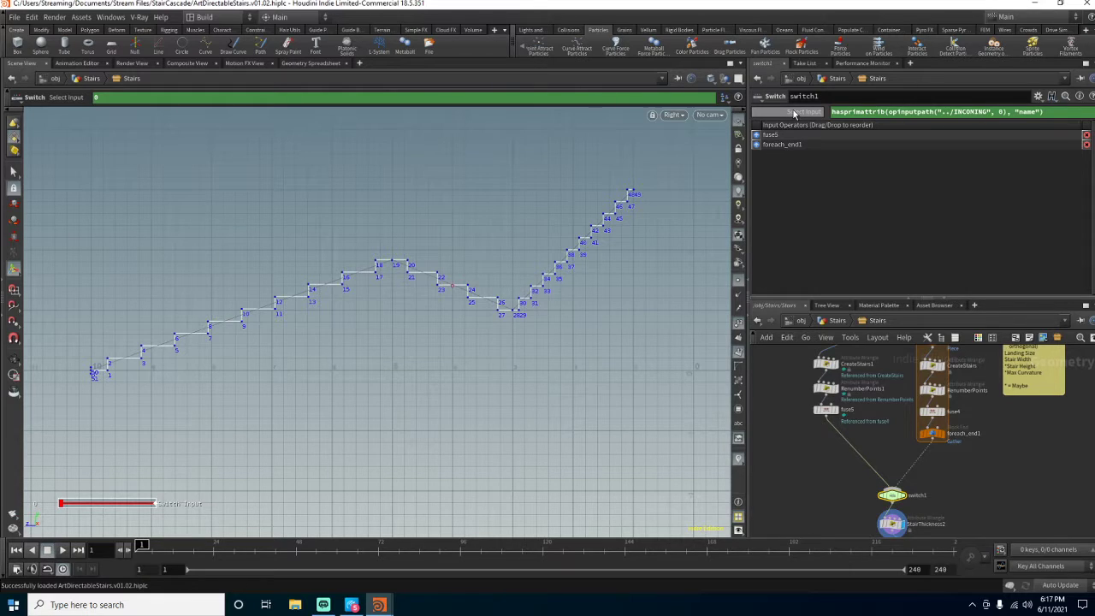
left_click_drag(1045, 112, 829, 112)
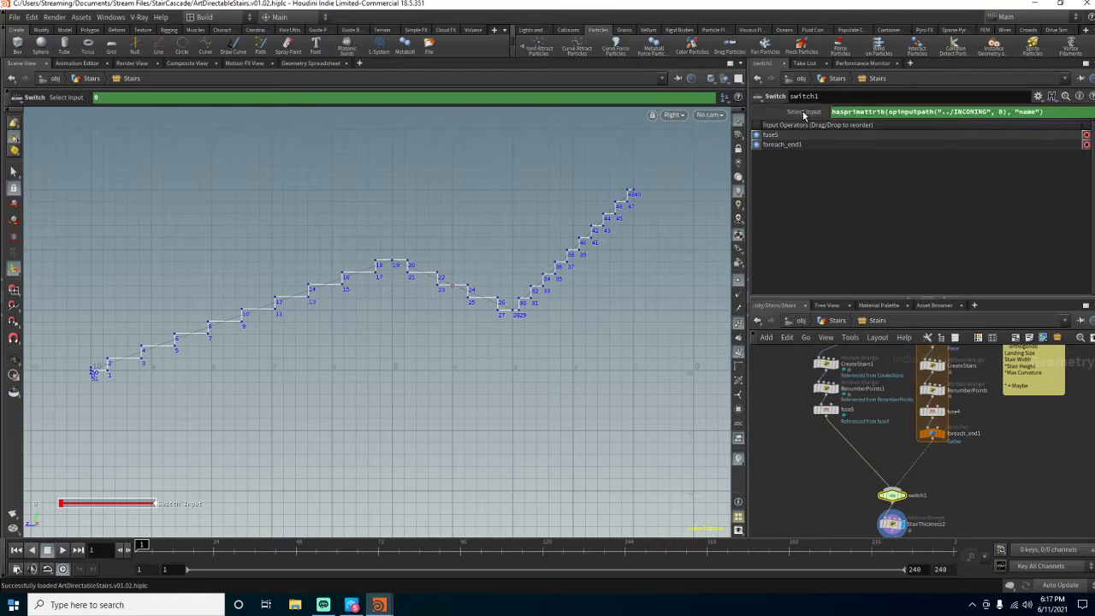
left_click(802, 114)
middle_click_drag(878, 403, 872, 428)
- Compare the CreateStairs1 and CreateStairs wrangles and read through the CreateStairs VEX code for its up attribute handling
left_click(817, 438)
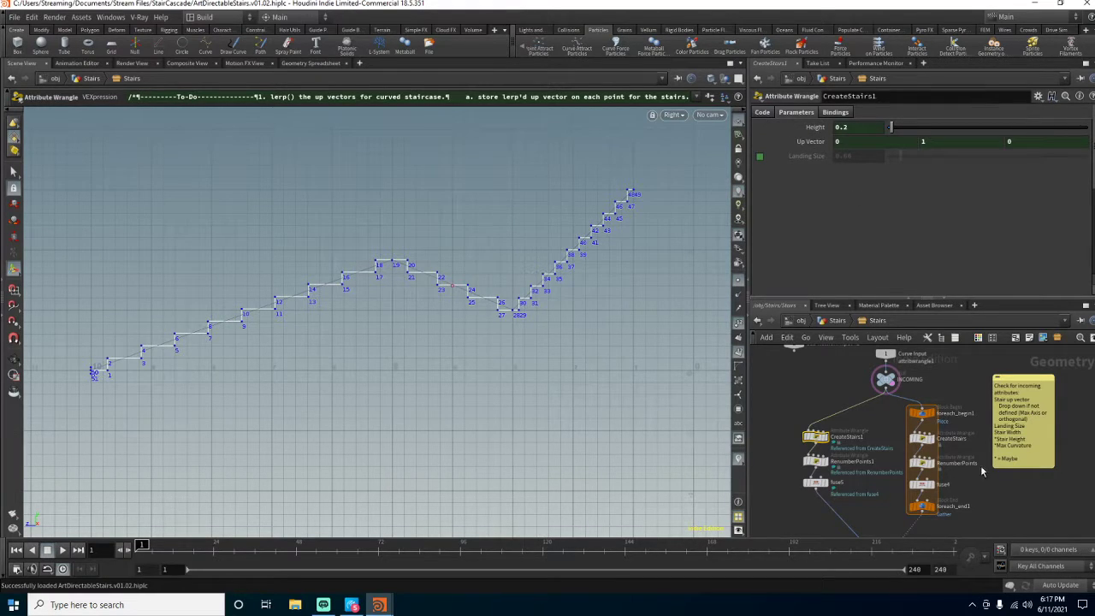
left_click(922, 438)
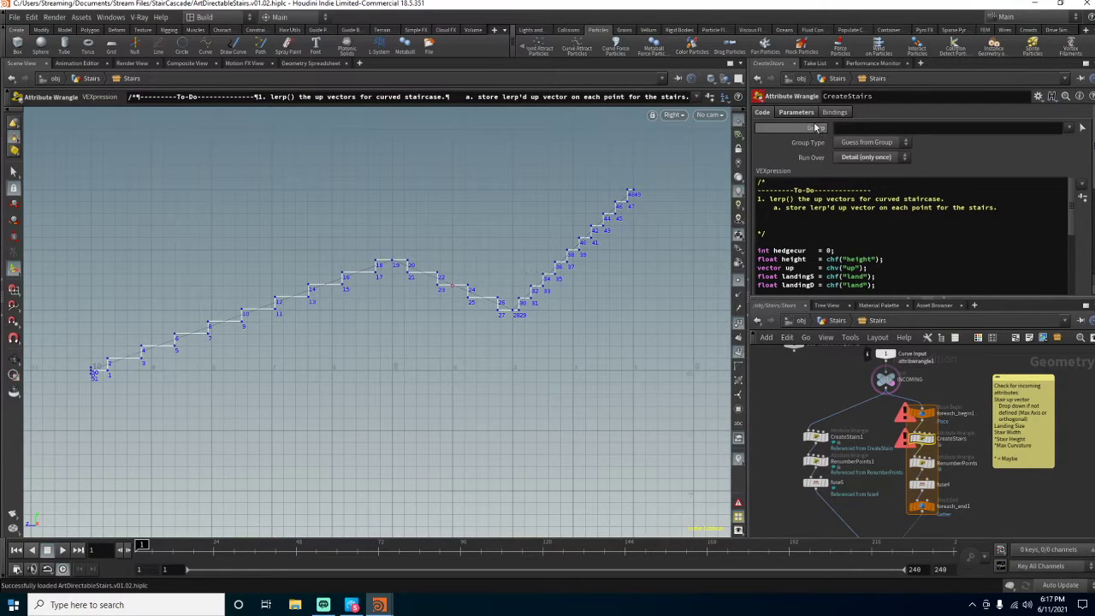
left_click(798, 113)
left_click(775, 114)
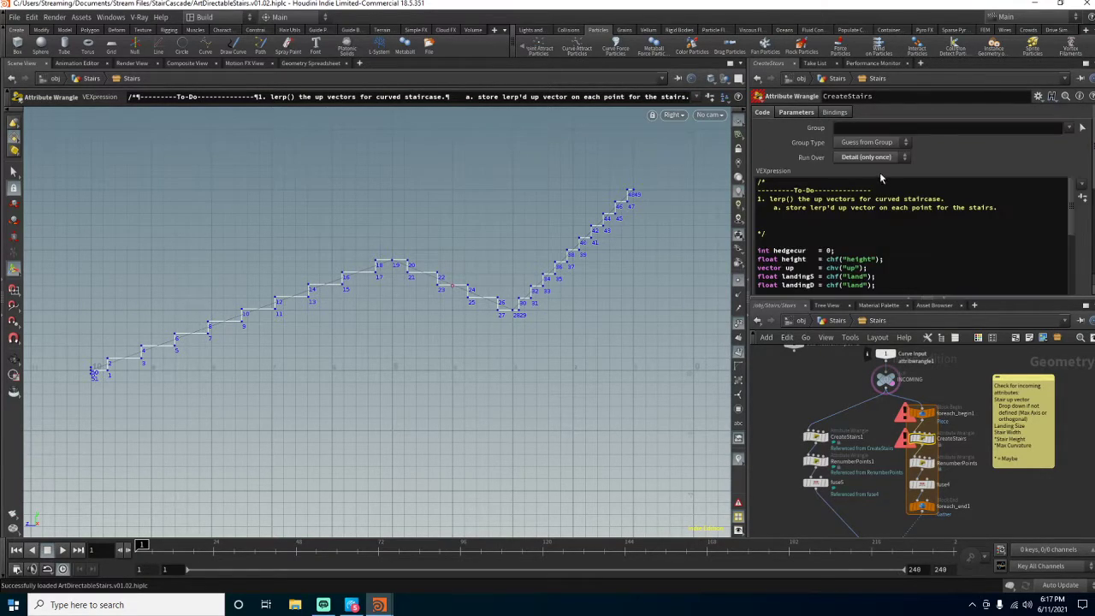
scroll(899, 180, "down", 5)
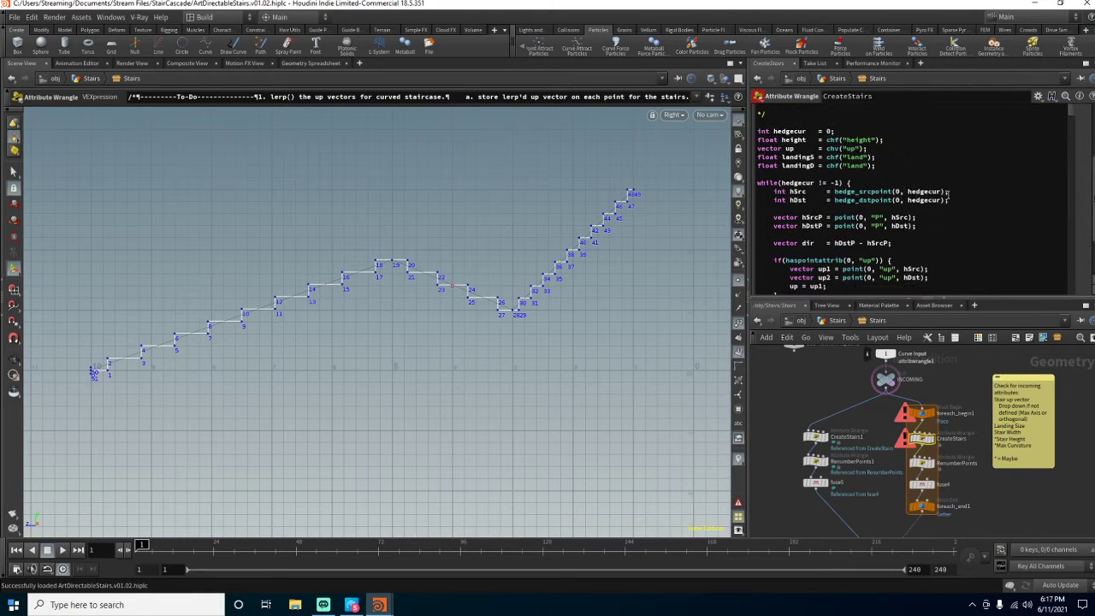
scroll(948, 196, "down", 4)
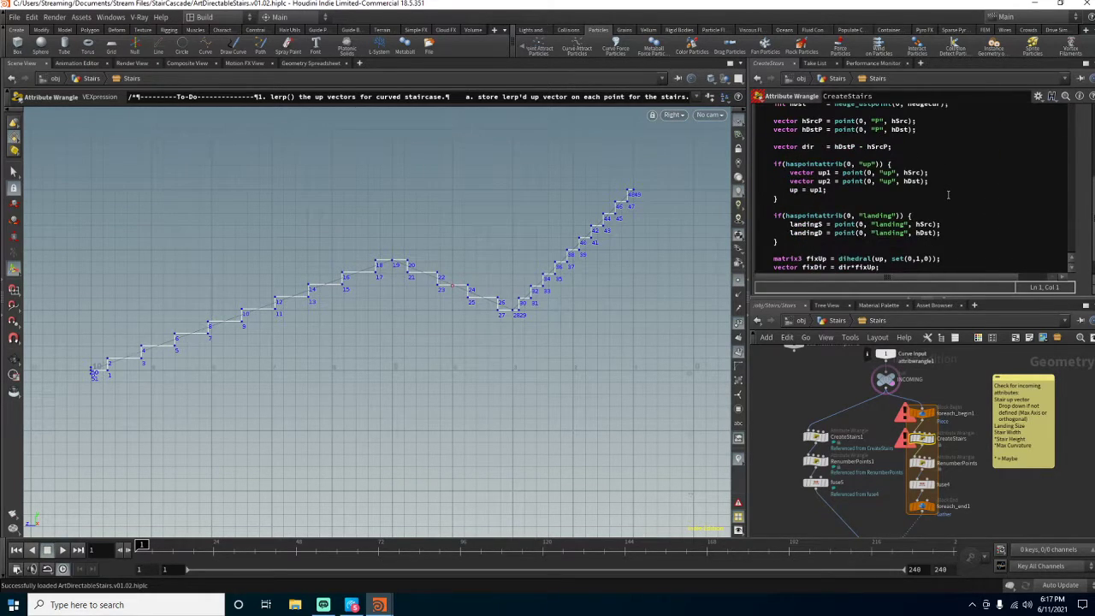
scroll(948, 195, "down", 6)
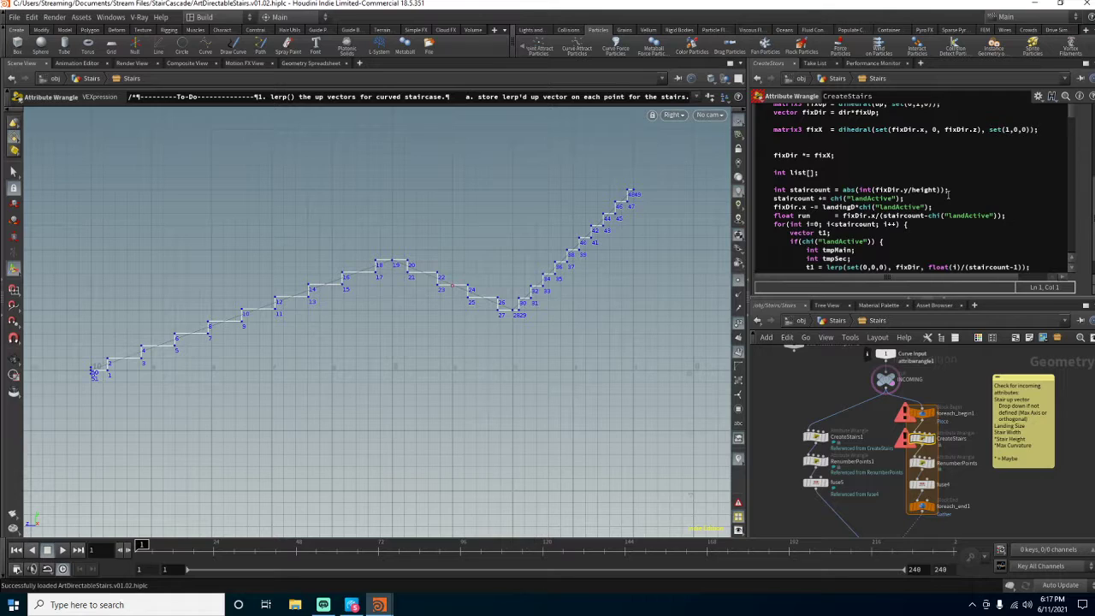
scroll(949, 195, "down", 2)
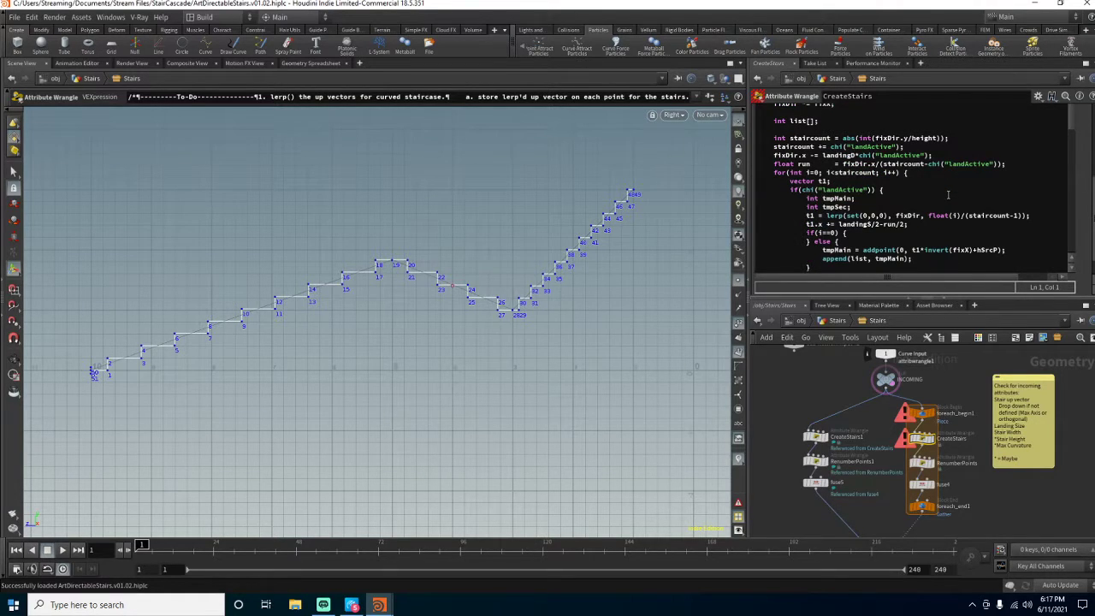
scroll(949, 196, "down", 1)
scroll(948, 195, "down", 2)
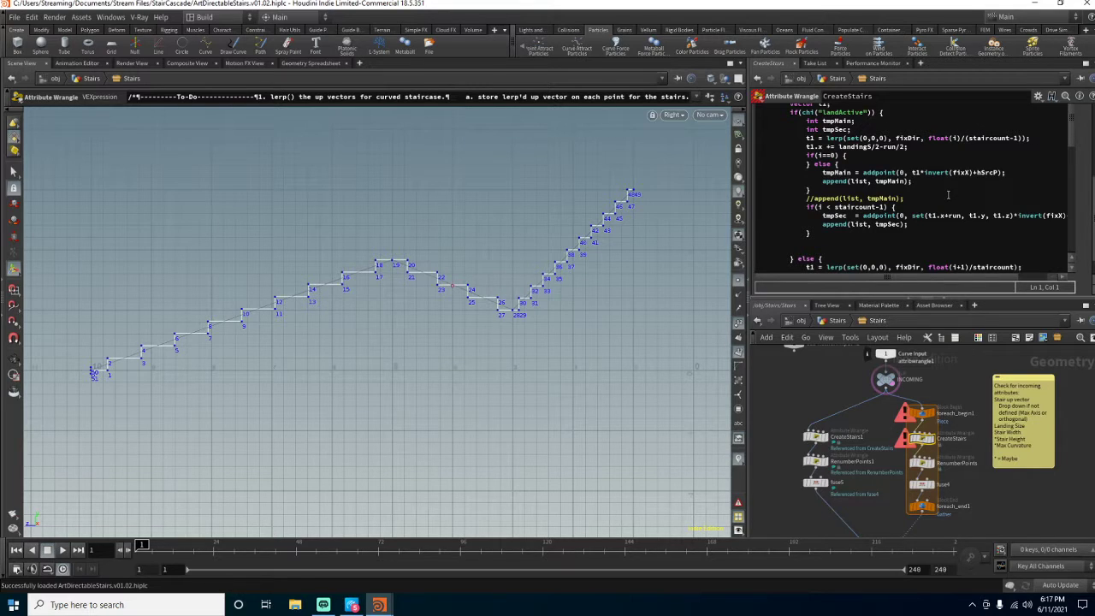
scroll(948, 195, "down", 6)
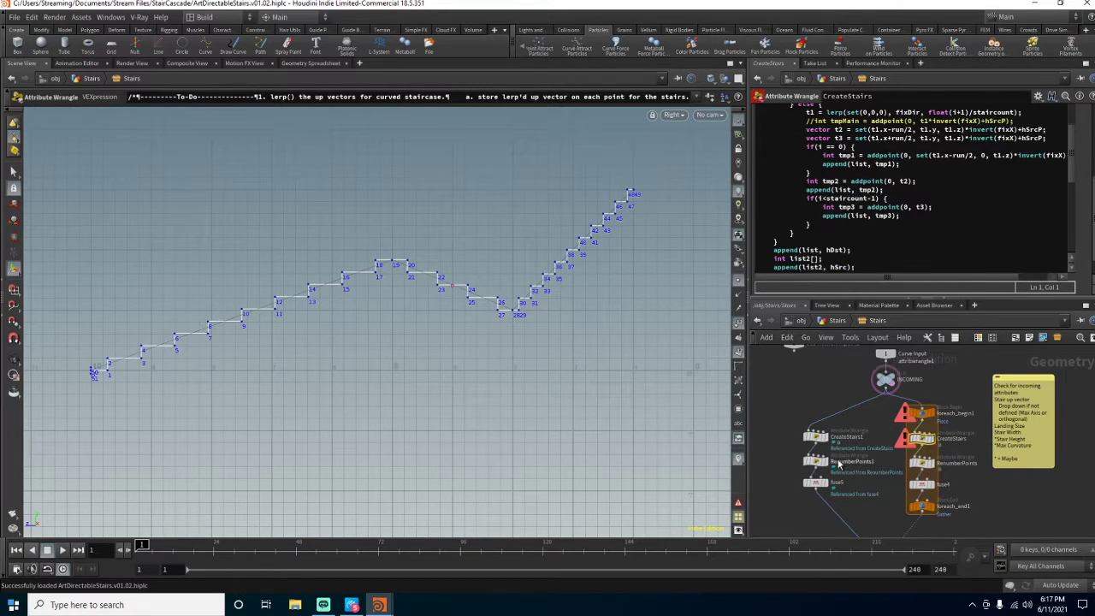
- Add the call haspointattrib(0, "up"); on the line above the curhedge declaration in the StairThickness2 wrangle code
middle_click_drag(853, 511, 825, 398)
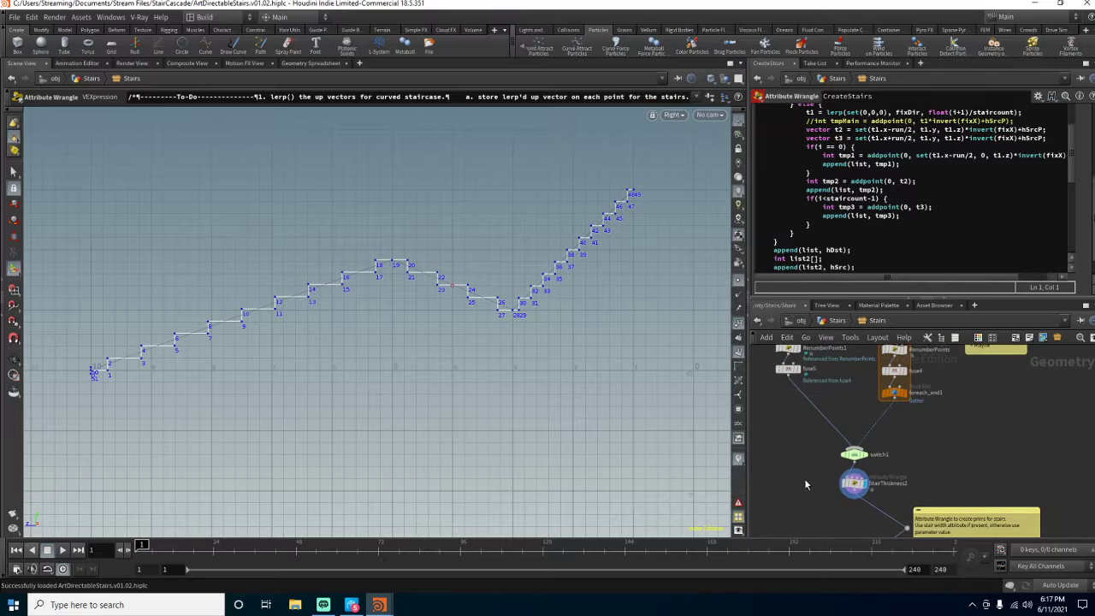
middle_click_drag(805, 483, 819, 429)
left_click(859, 432)
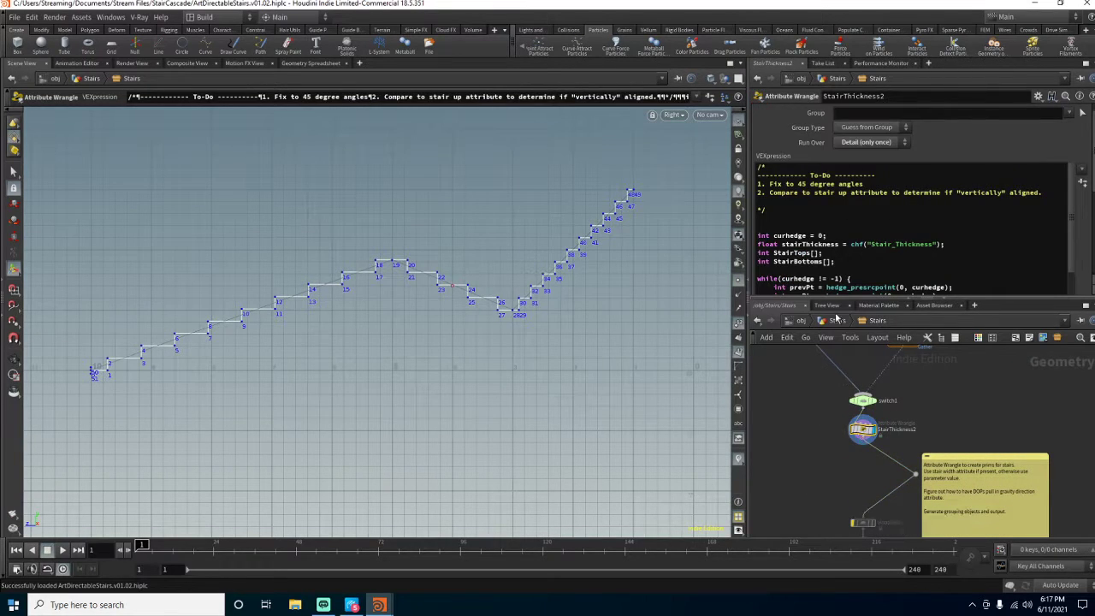
scroll(847, 249, "down", 1)
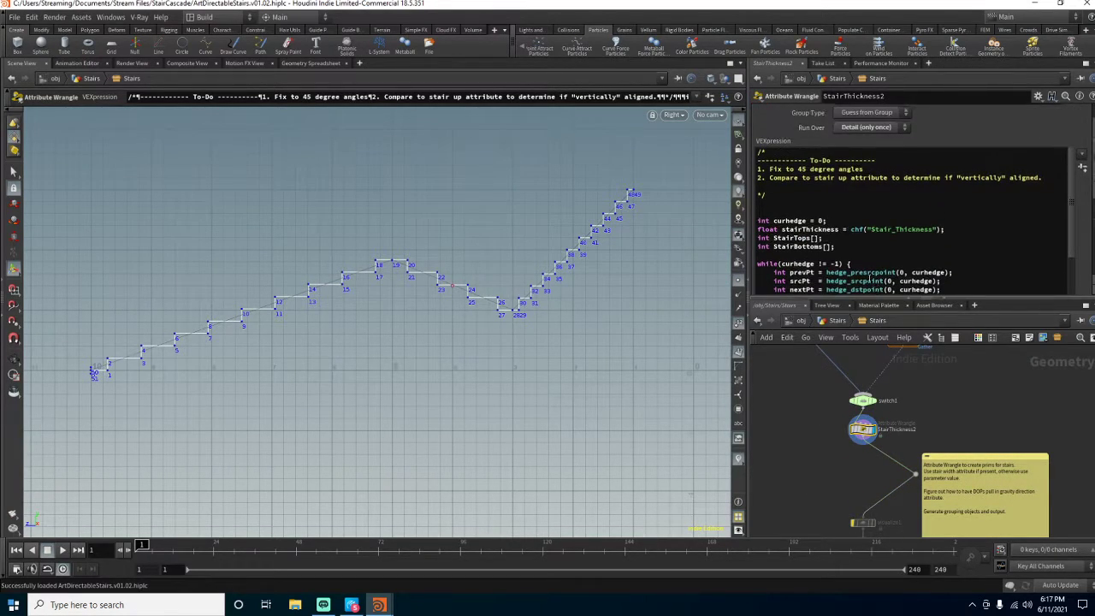
left_click(799, 212)
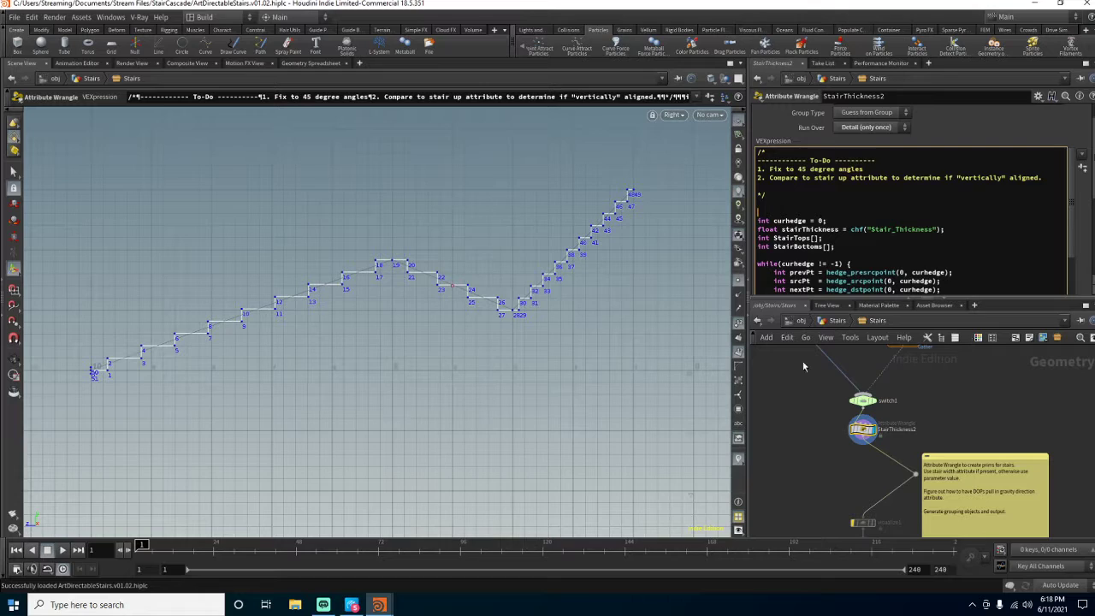
type("has")
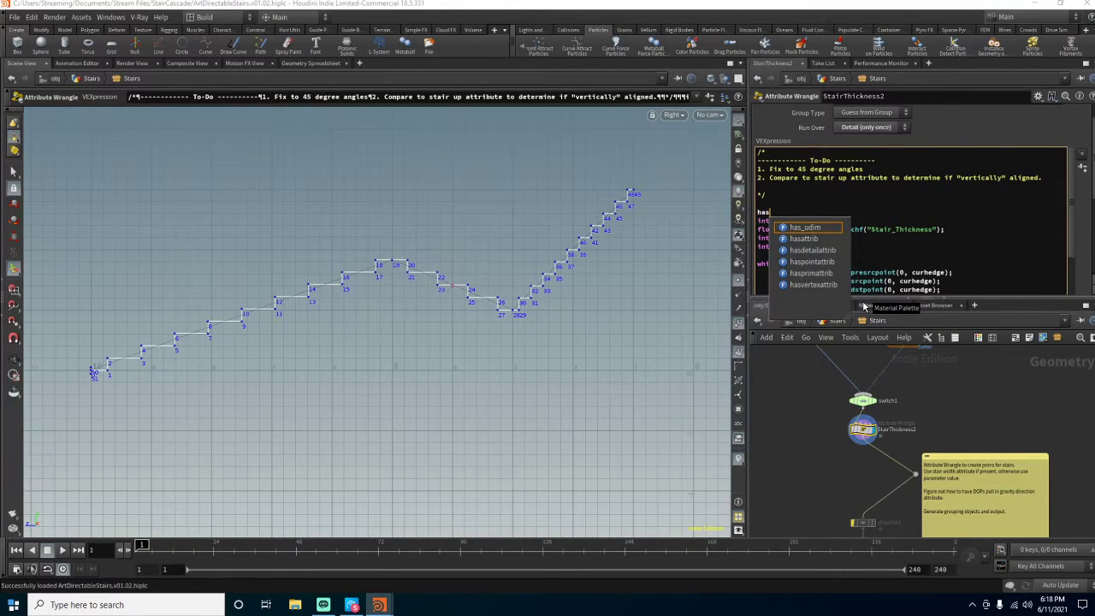
key("Down")
key("Down")
key("Down")
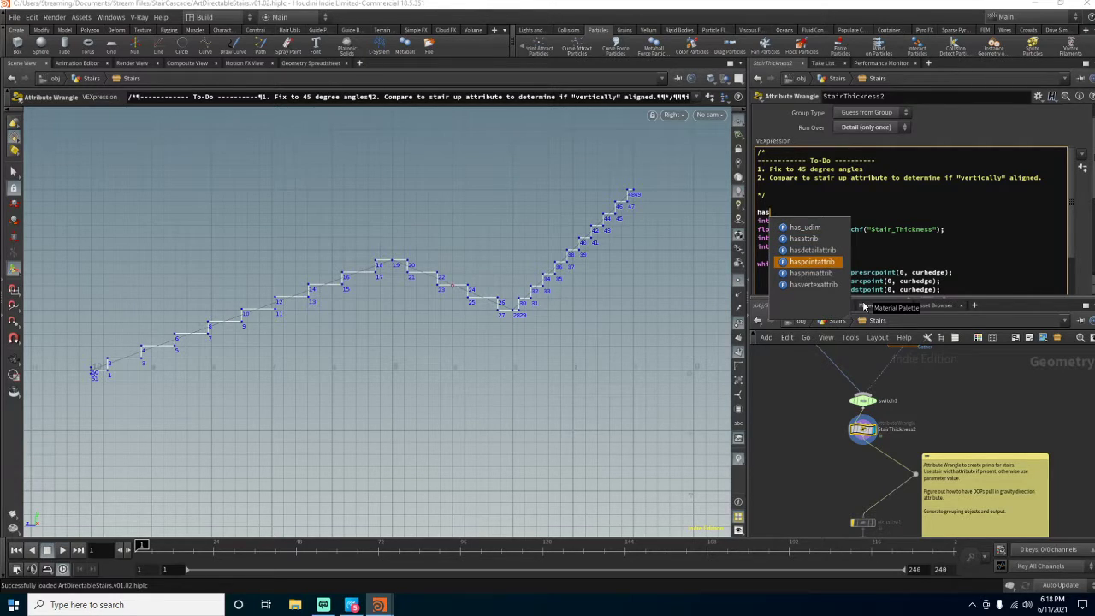
key("Return")
type("(")
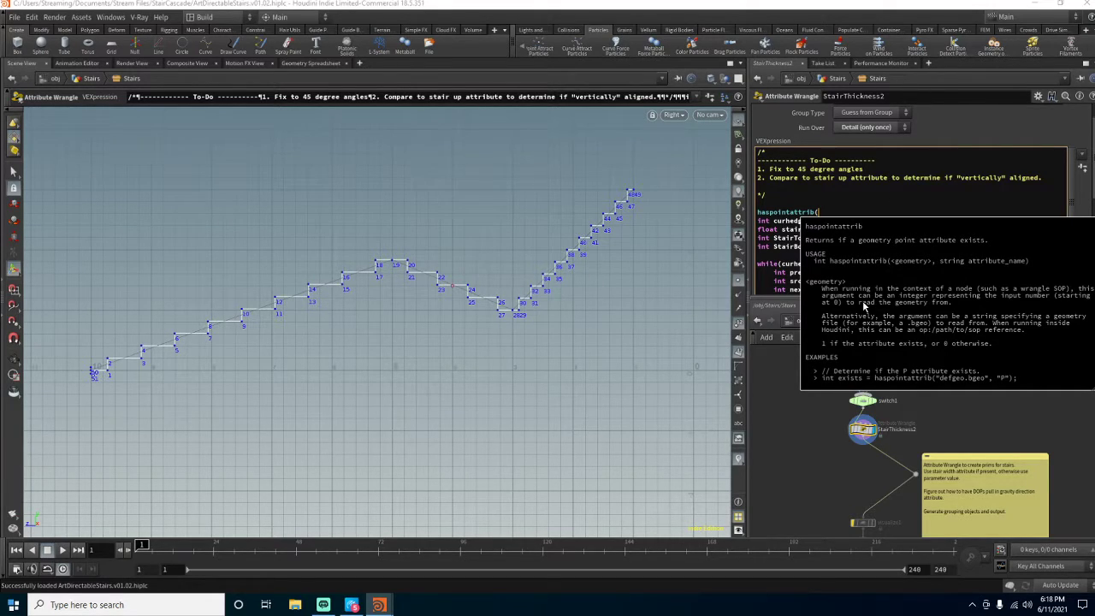
type("0, \"")
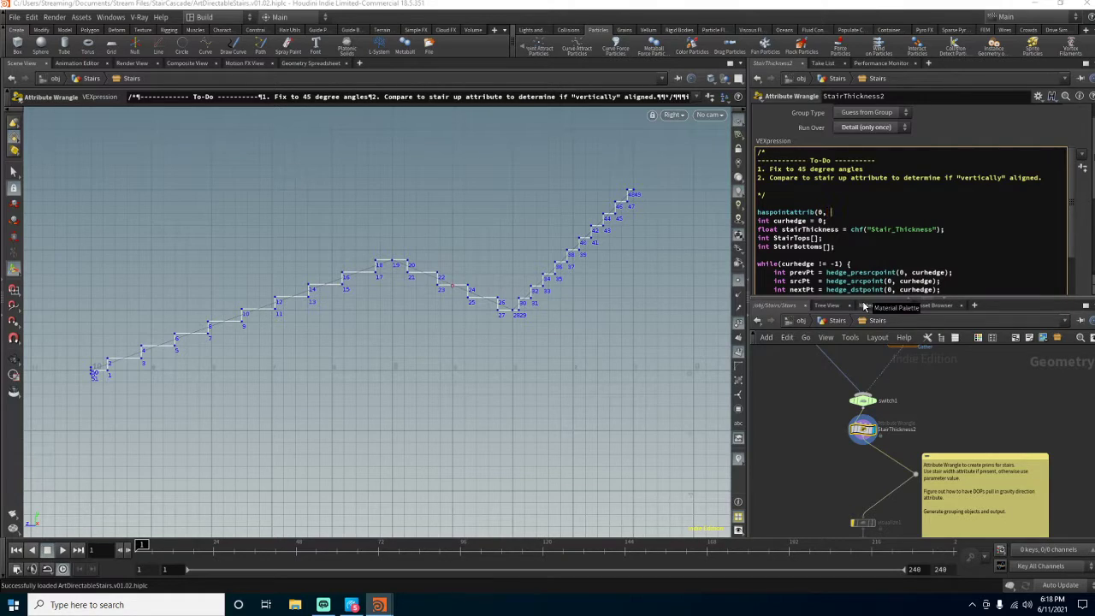
type("up\"")
type(")")
type(";")
- Wrap the haspointattrib(0, "up") call in an if condition and give it an empty braced body
key("Home")
type("if(")
key("Right")
key("Right")
key("Right")
type(") {")
key("Return")
key("Return")
type("}")
key("Up")
key("Down")
key("End")
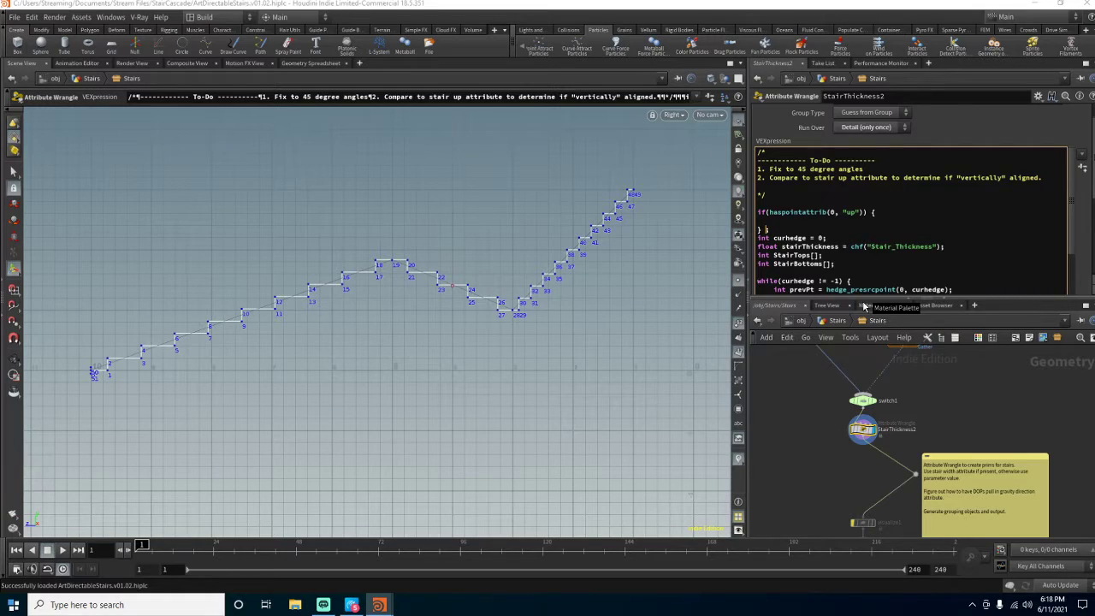
- Add an empty else block after the haspointattrib if block
type("else {")
key("Return")
key("Return")
type("}")
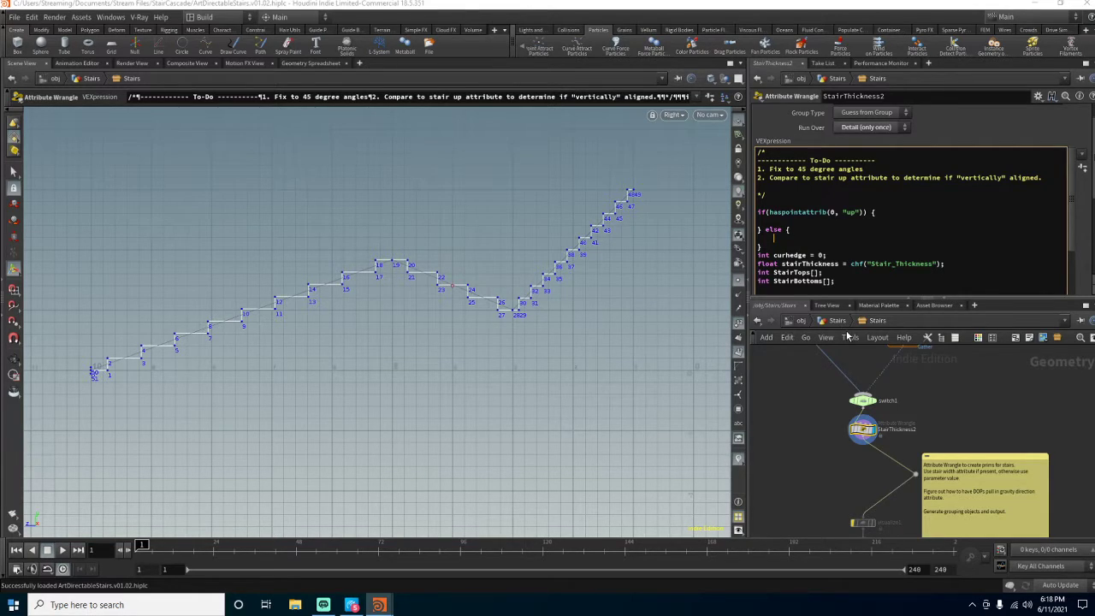
- Begin the declaration vector up = chv( with a quoted channel path inside the else block
type("c")
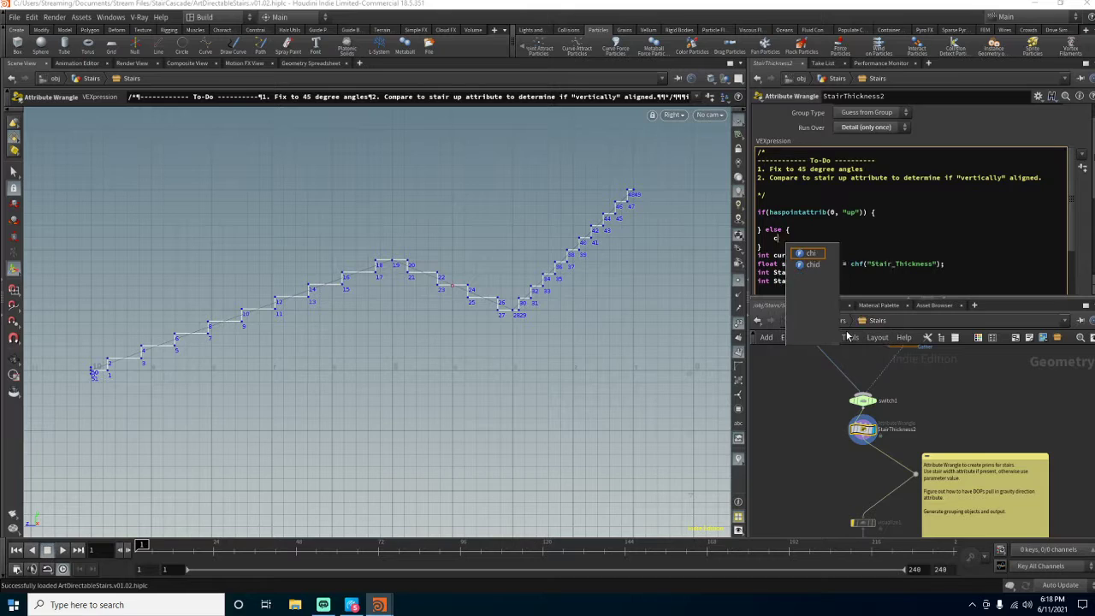
key("BackSpace")
type("vector up = ")
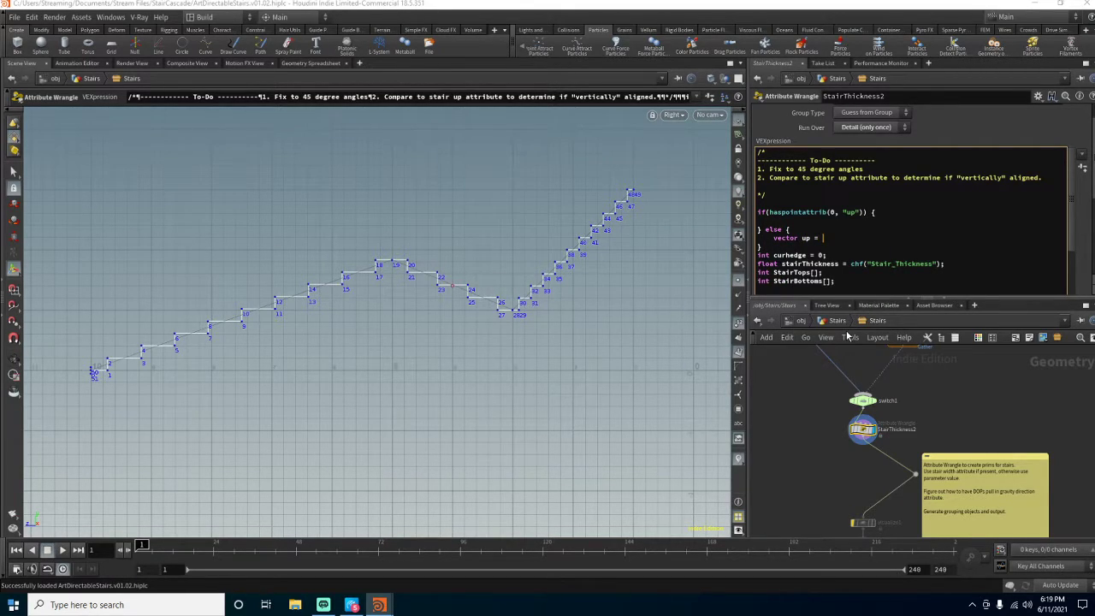
type("v")
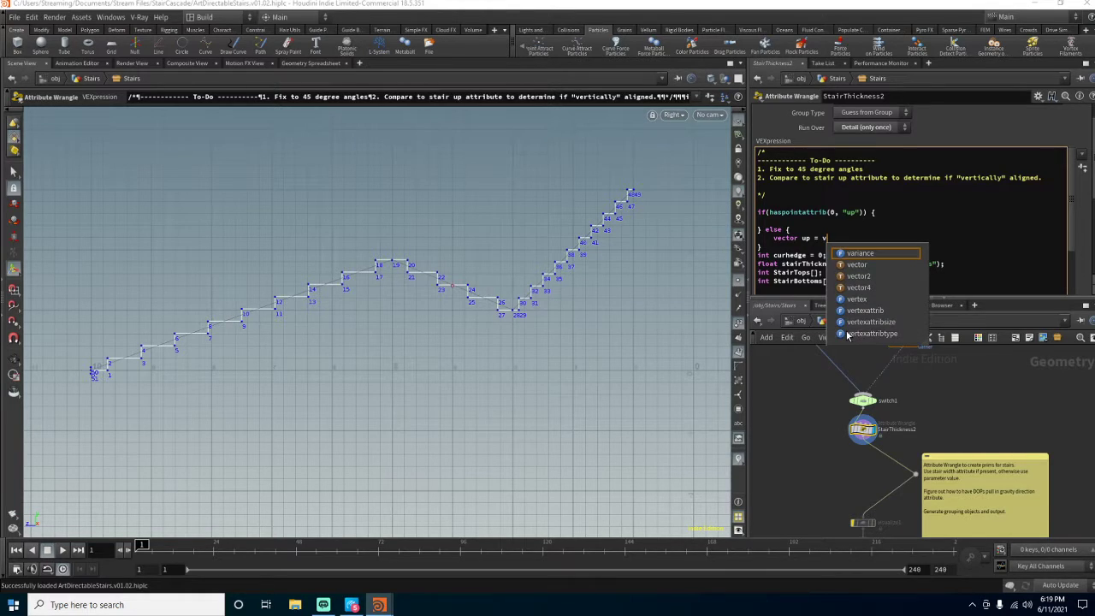
key("BackSpace")
type("chv(")
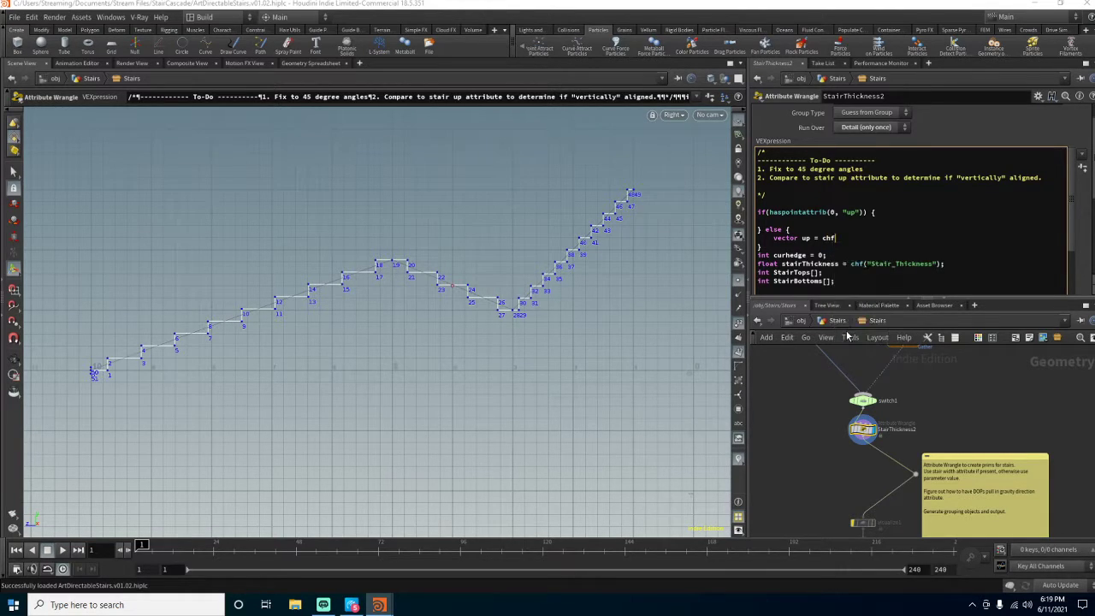
type("\"../")
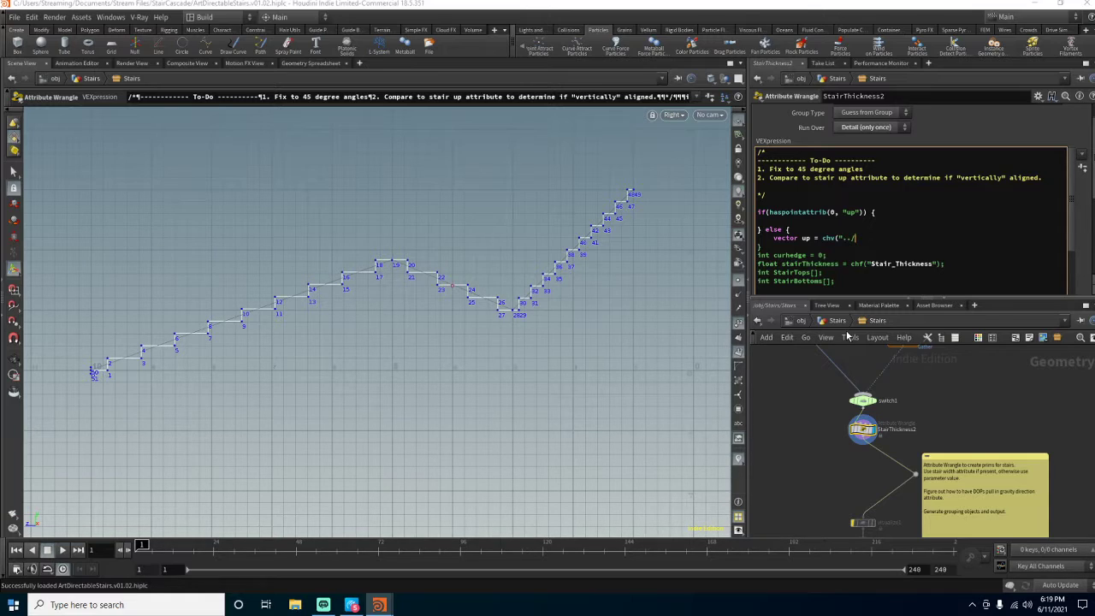
type("up")
key("BackSpace")
key("BackSpace")
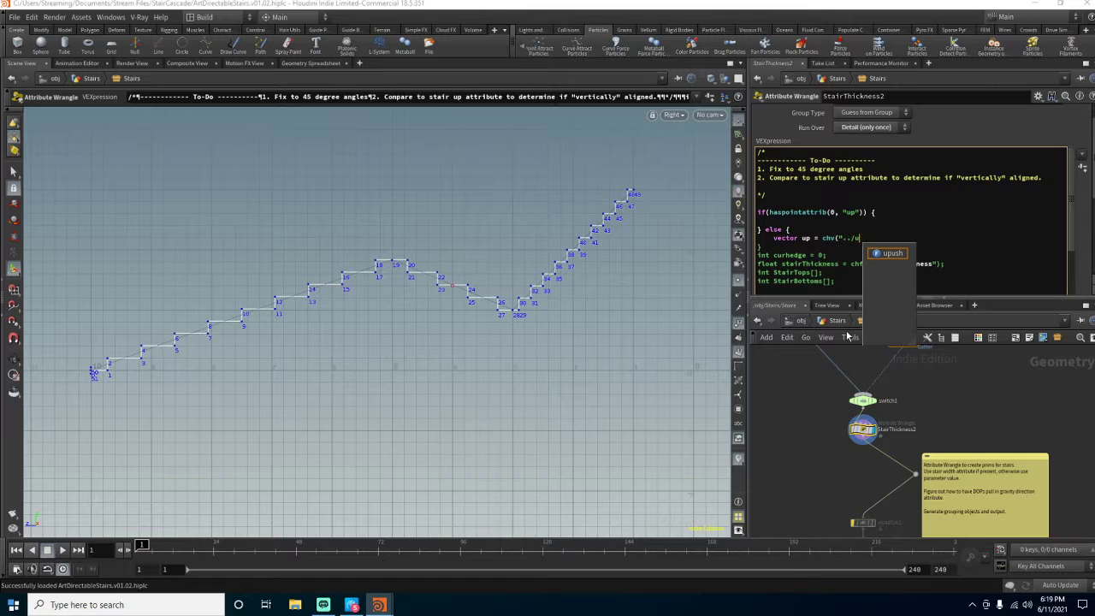
type("../u")
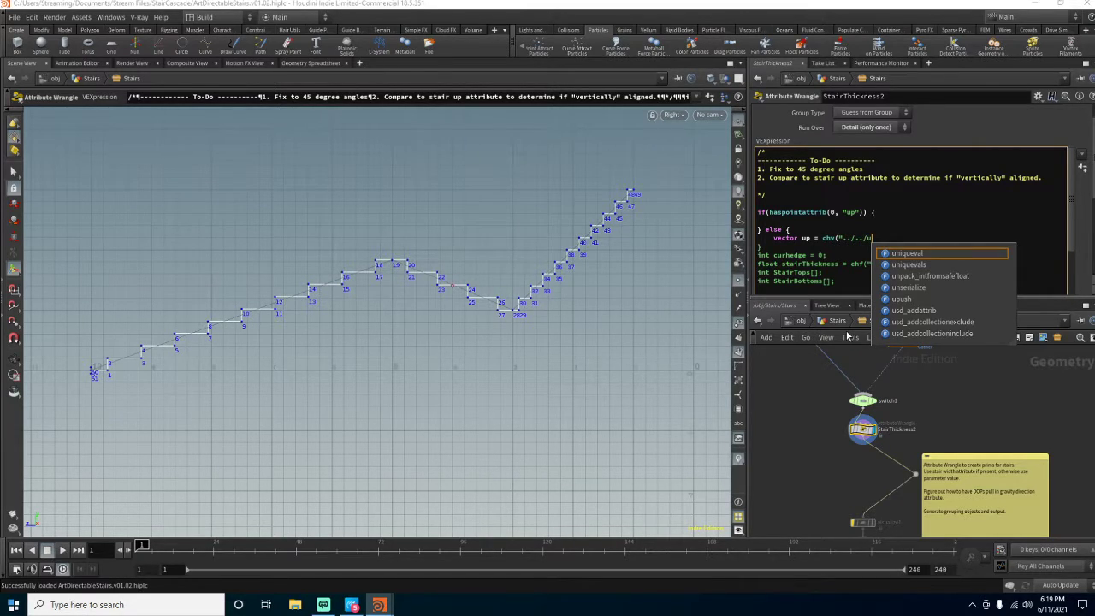
type("p")
key("BackSpace")
key("BackSpace")
key("BackSpace")
key("BackSpace")
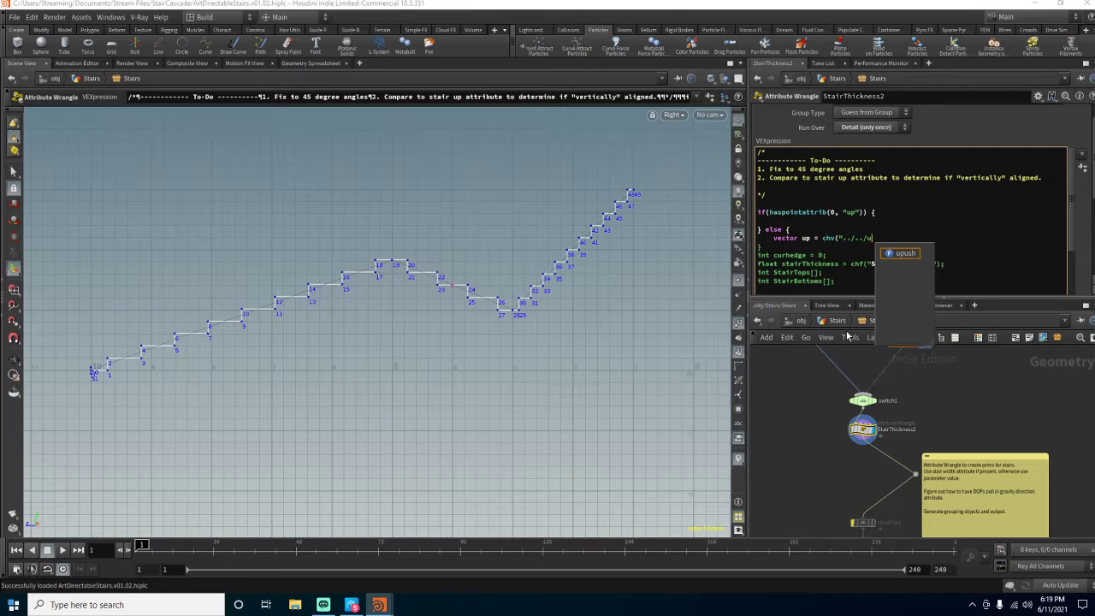
key("BackSpace")
key("BackSpace")
key("BackSpace")
key("BackSpace")
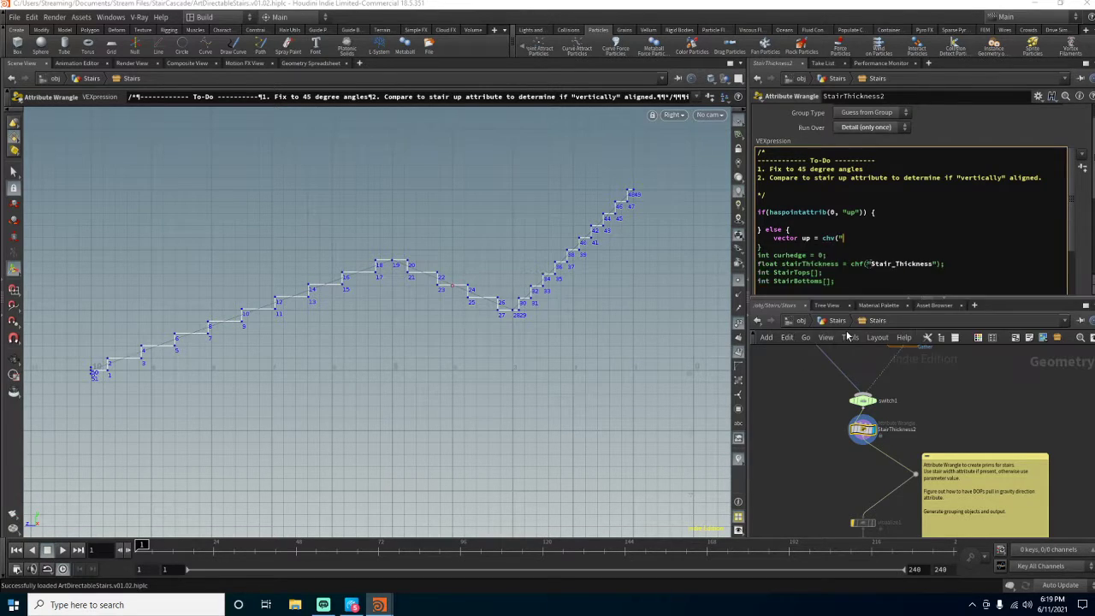
- Close the channel reference so that the else block's line reads vector up = chv("../");
type(");")
key("Left")
key("Left")
key("Left")
type("../")
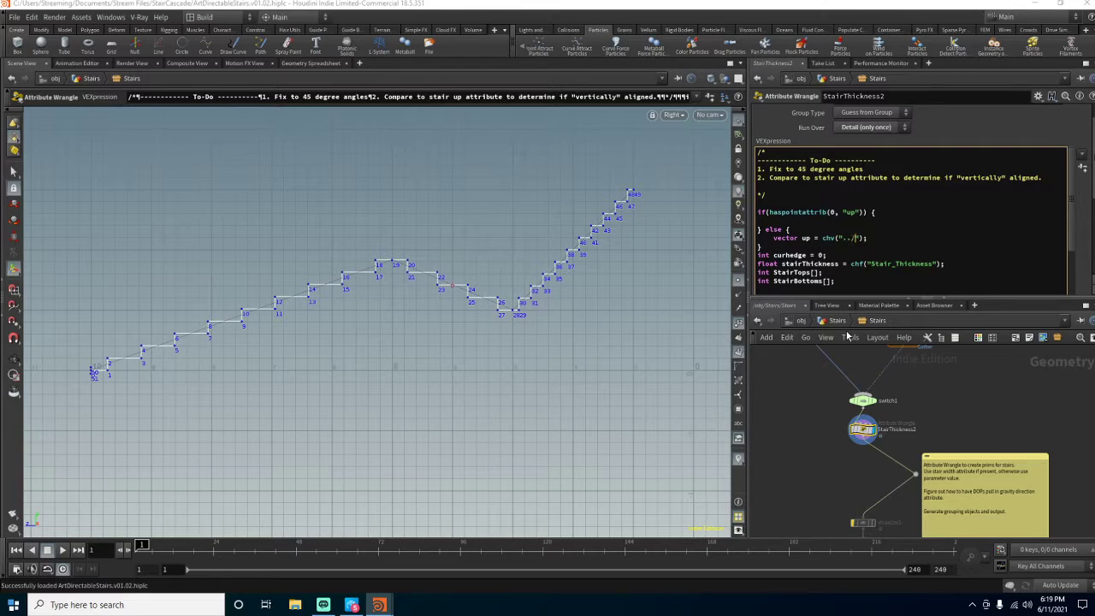
type("u")
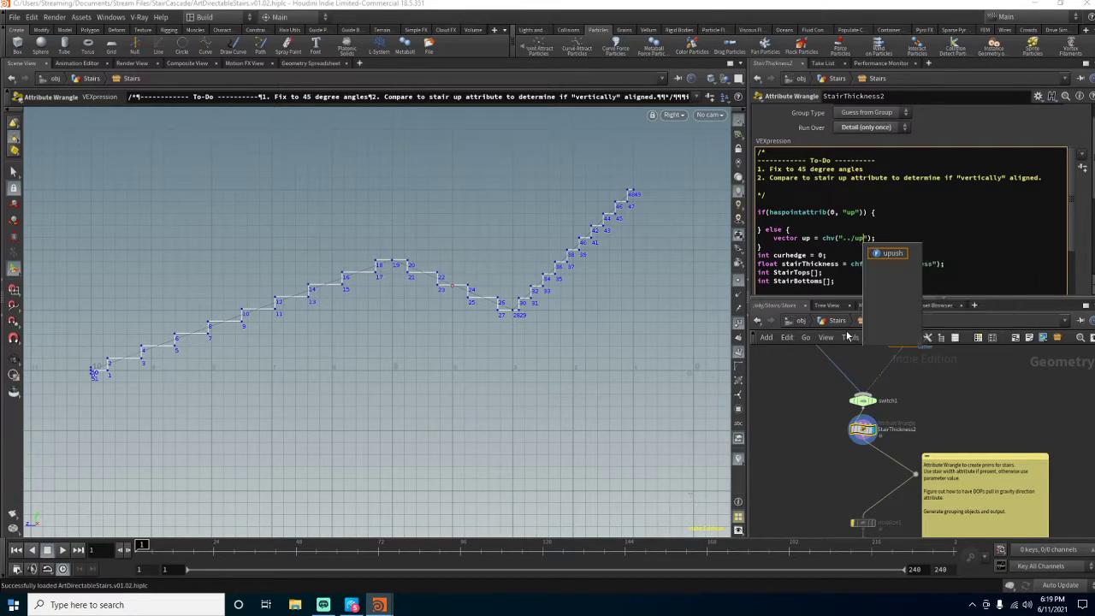
key("BackSpace")
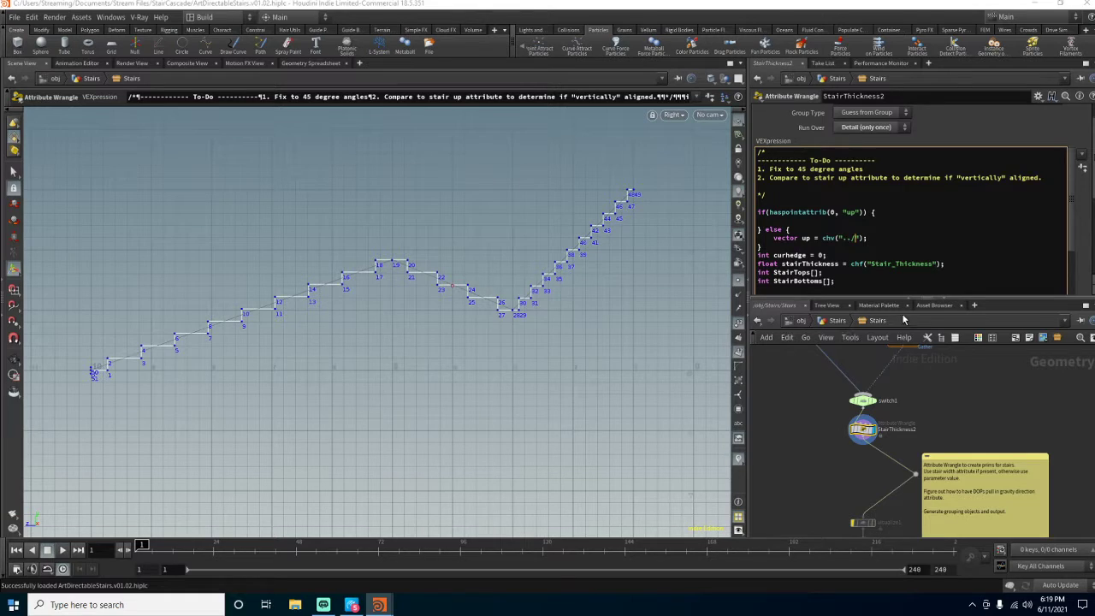
- Check the Up Vector parameter on the parent Stairs subnetwork and complete the chv channel path as "../up"
left_click(837, 320)
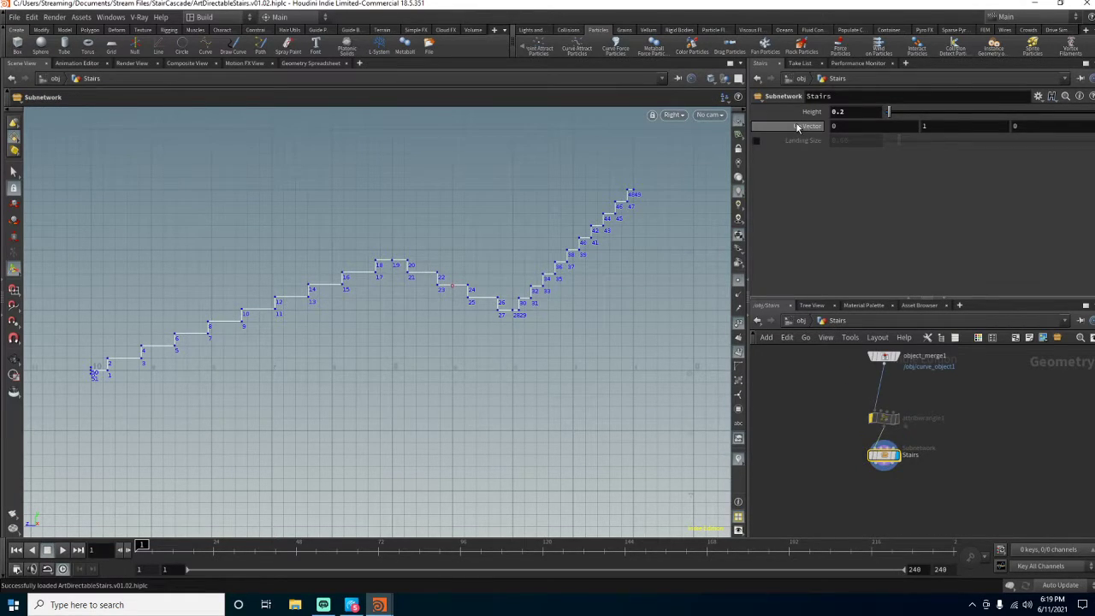
double_click(884, 455)
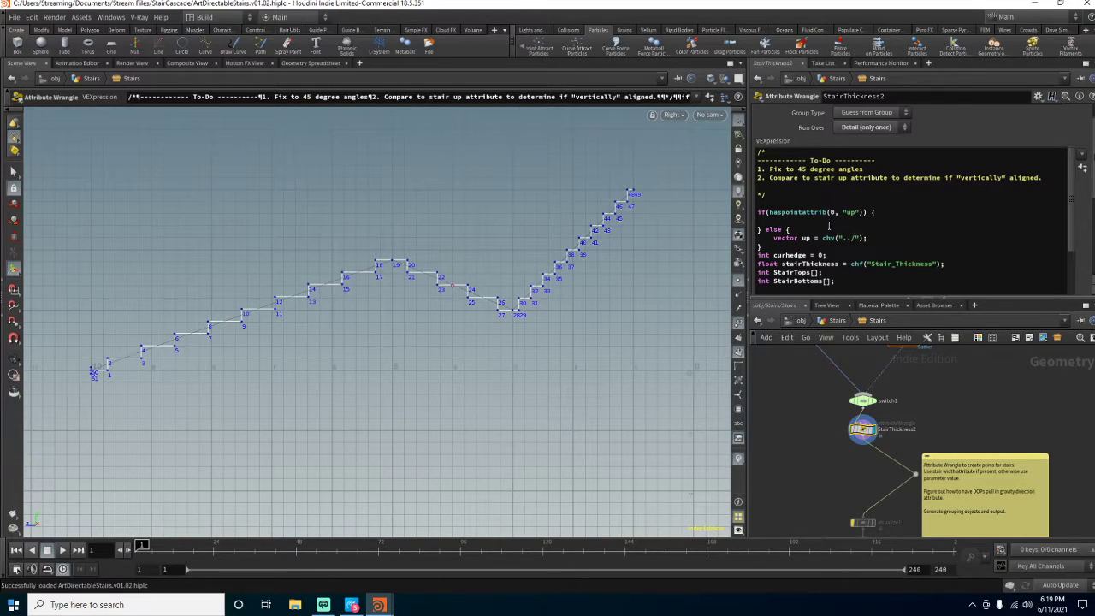
type("up")
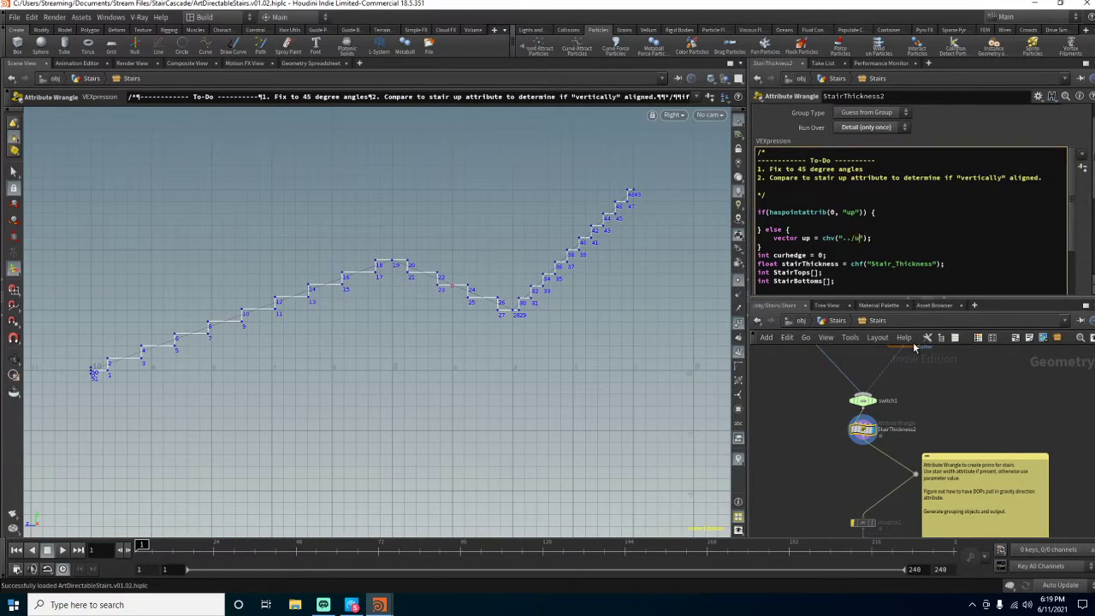
key("Escape")
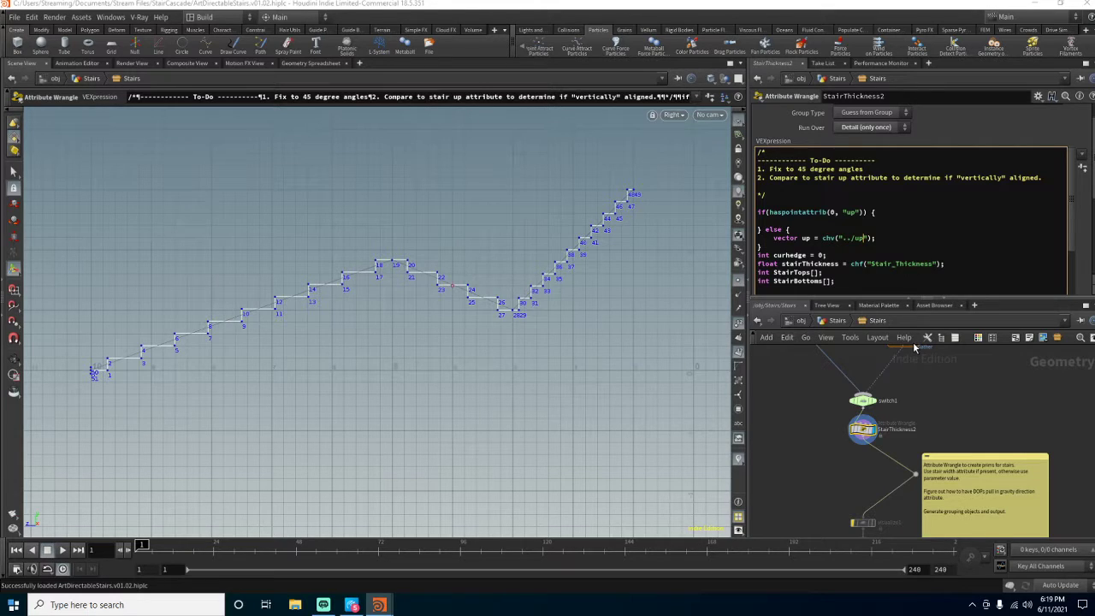
- Print the up vector to the console with printf("%d", up); below its declaration, and dismiss the console after checking it
middle_click(866, 434)
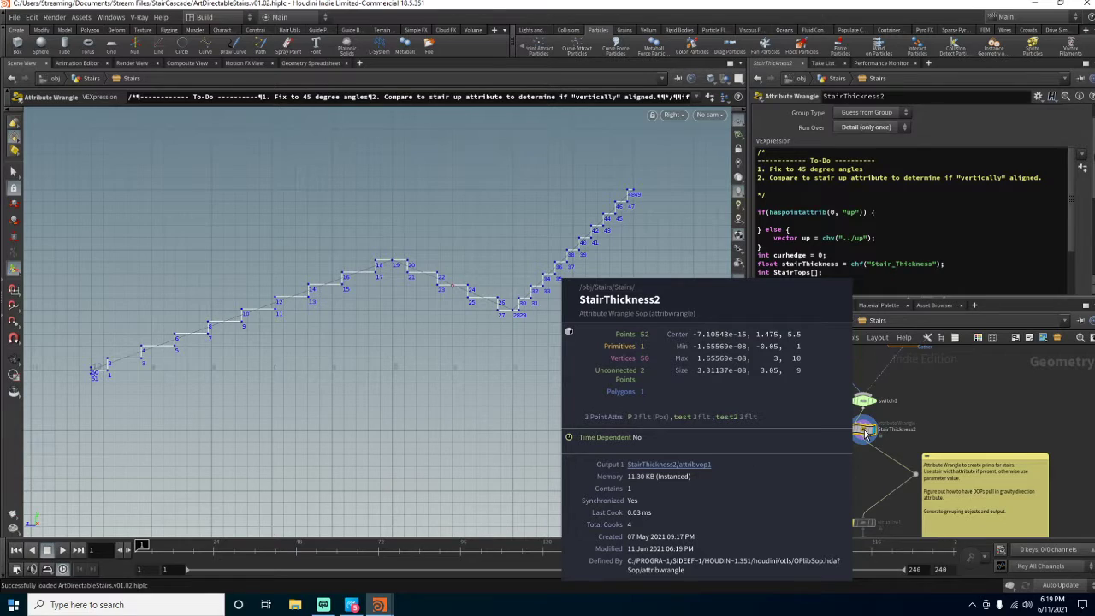
left_click(872, 239)
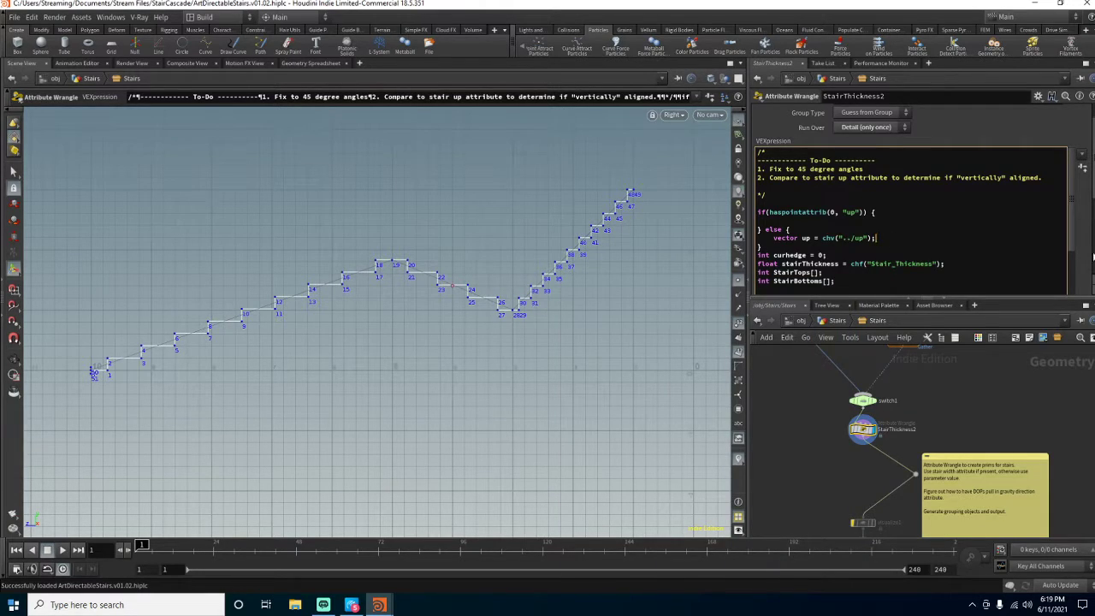
key("Return")
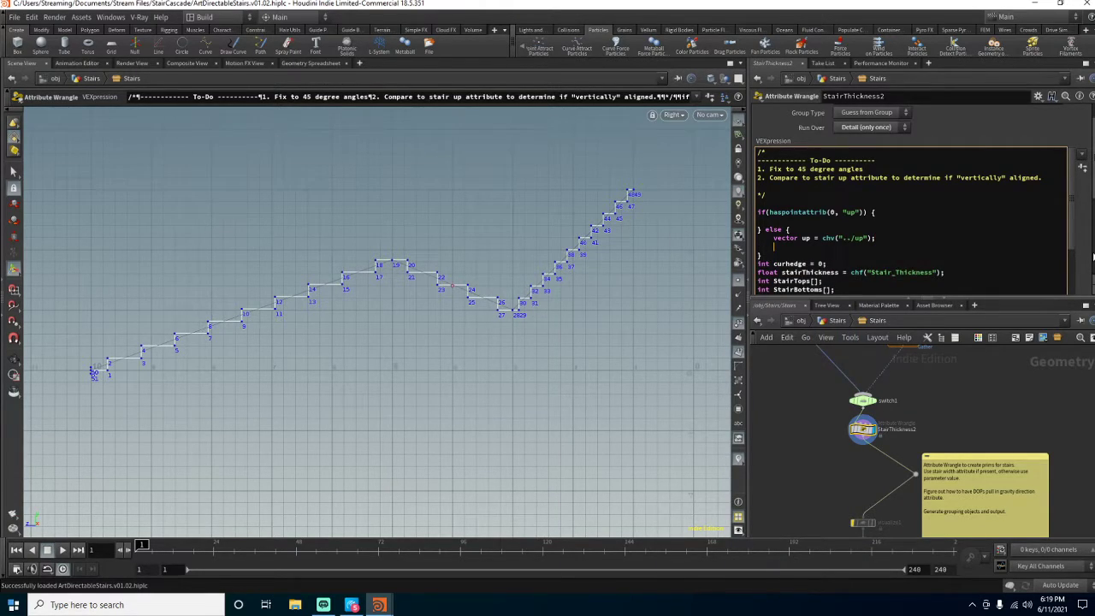
type("print(\"")
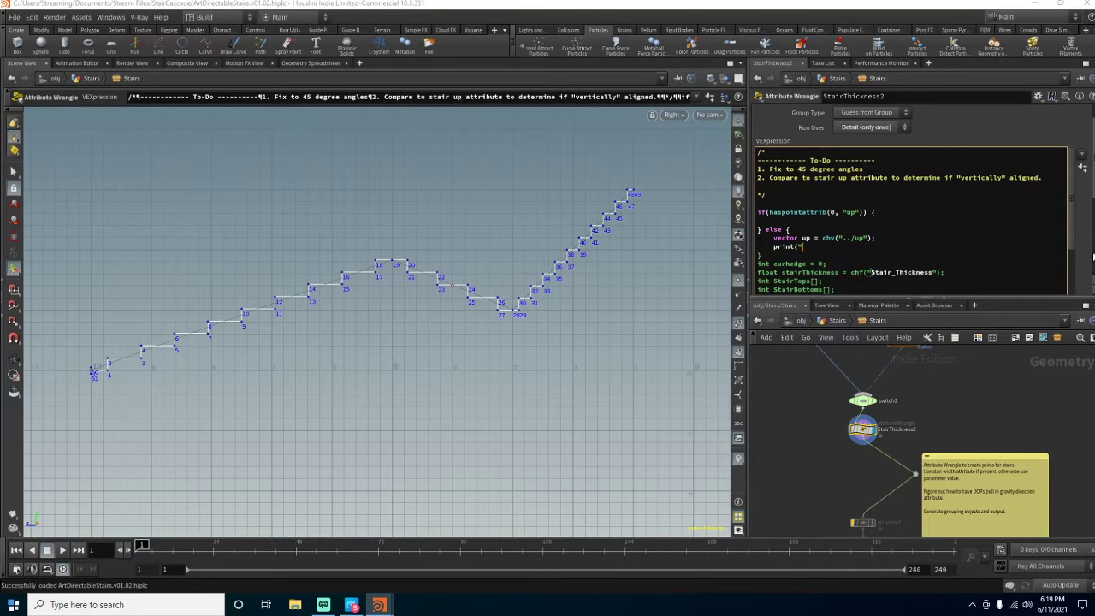
key("BackSpace")
key("BackSpace")
type("f(")
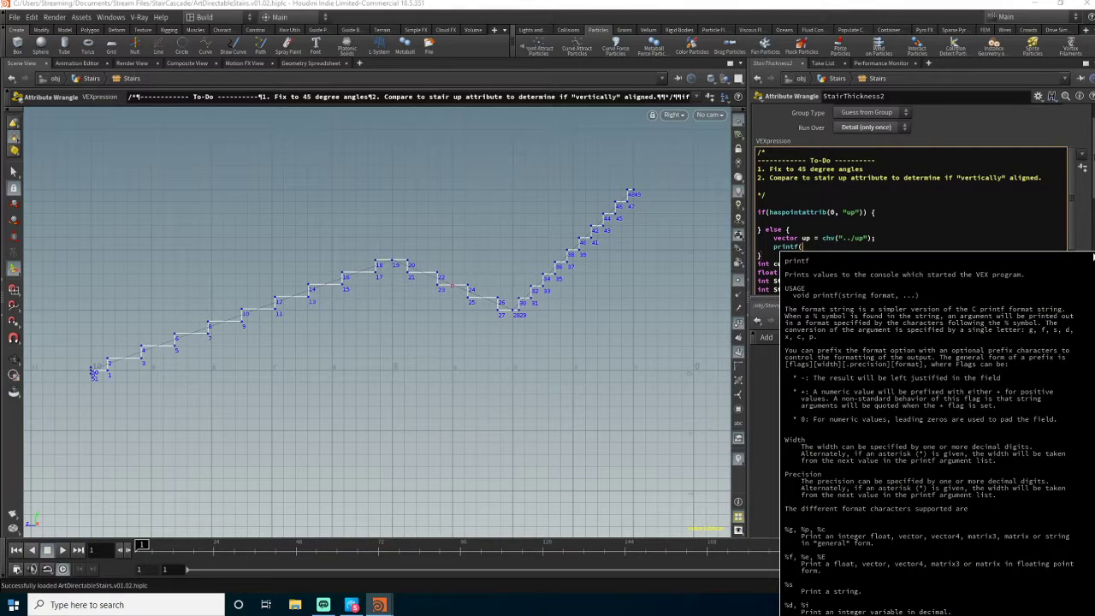
type("\"%d")
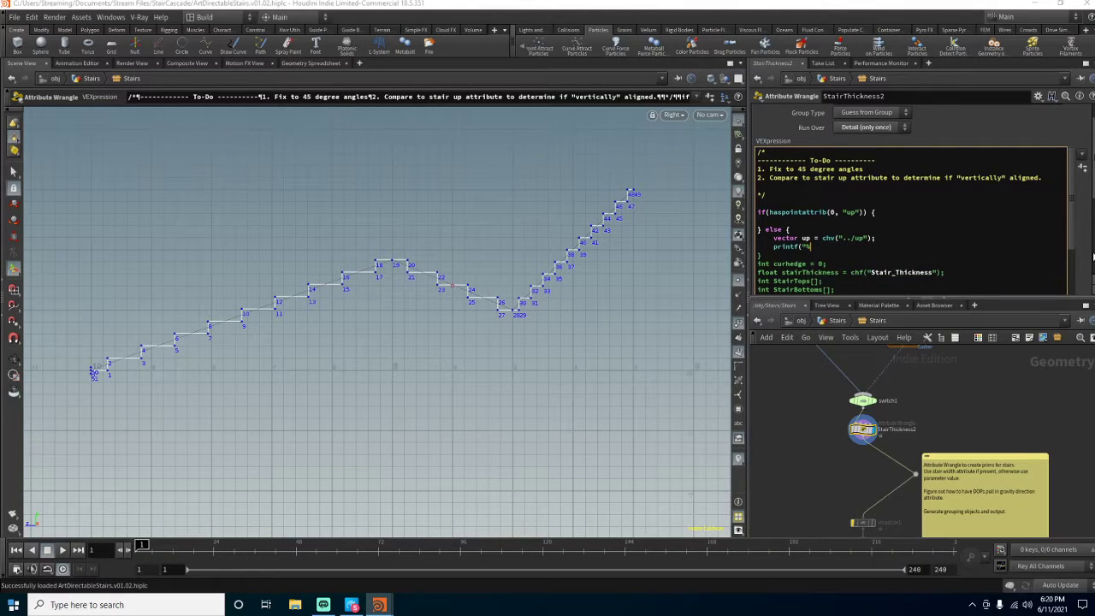
type("\"")
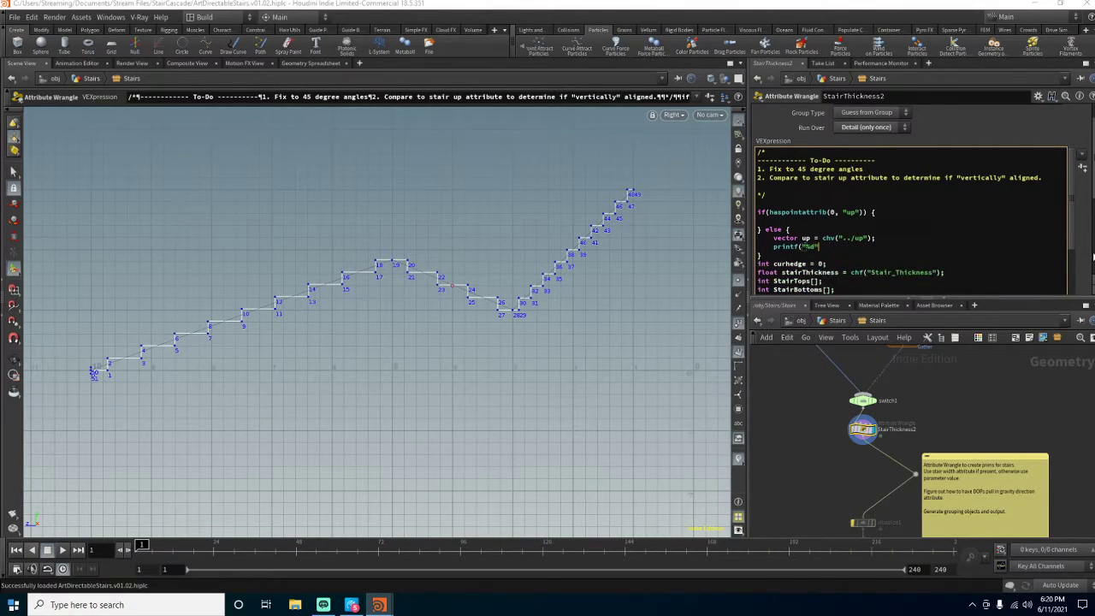
type(", up);")
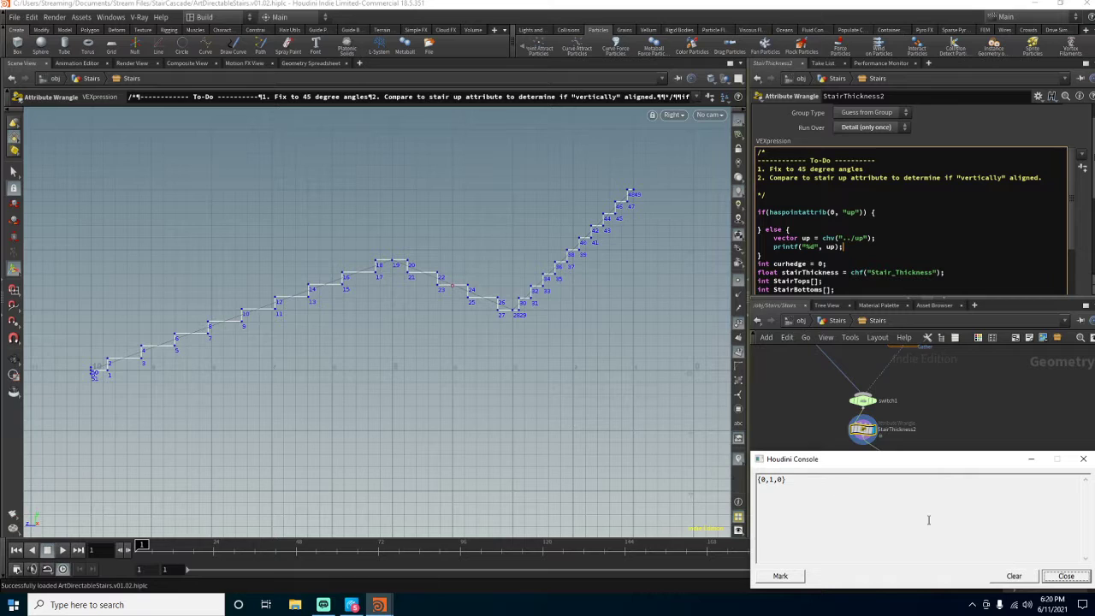
left_click(1066, 576)
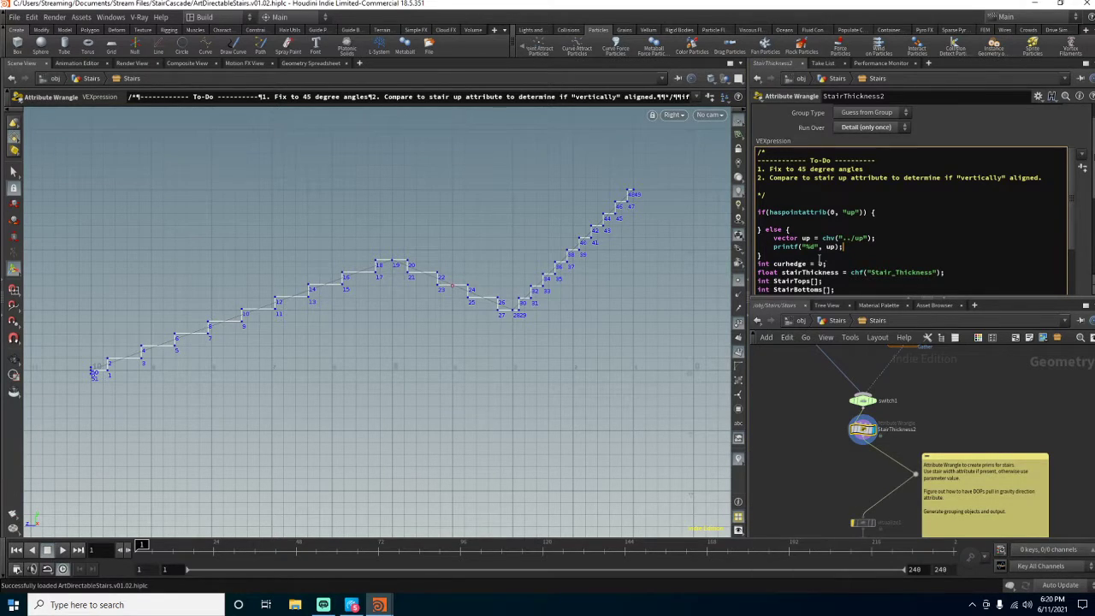
- Remove the printf debug line from the else block
left_click_drag(846, 248, 757, 248)
key("BackSpace")
key("BackSpace")
left_click(888, 212)
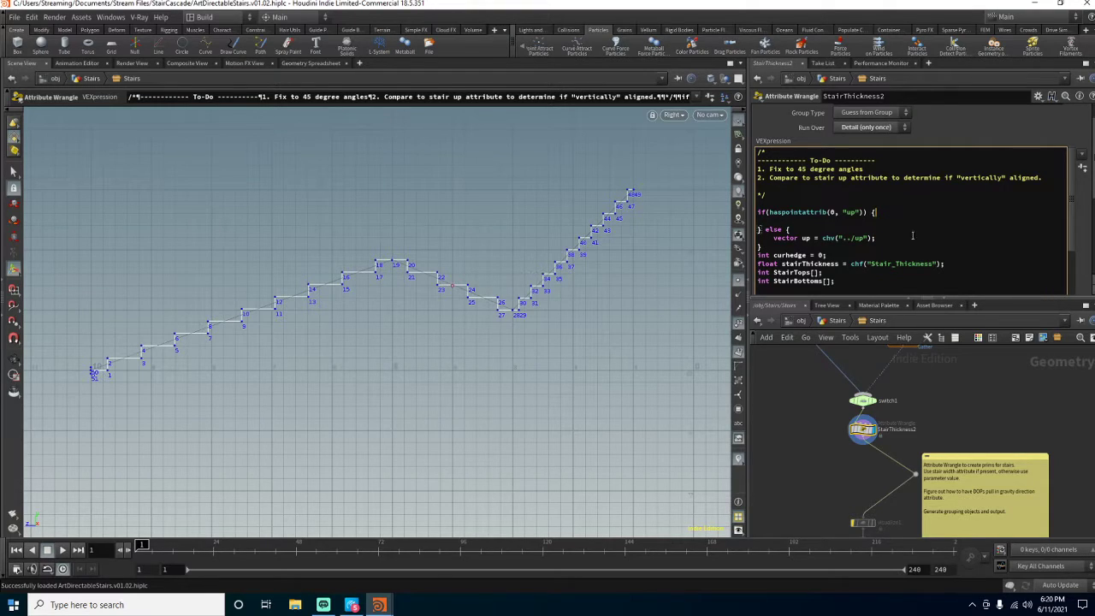
key("Return")
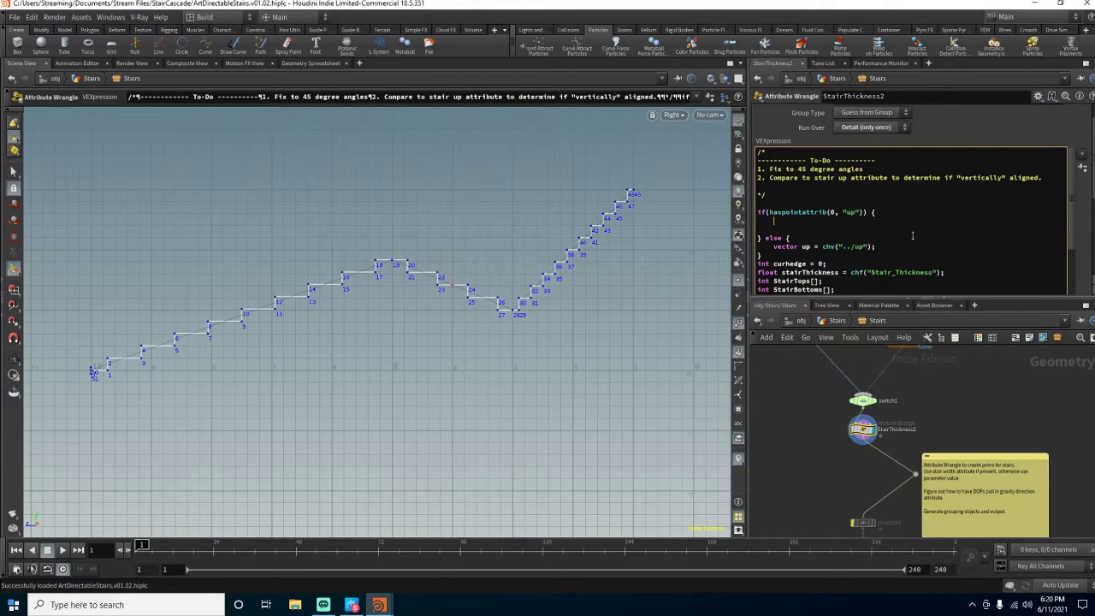
key("Delete")
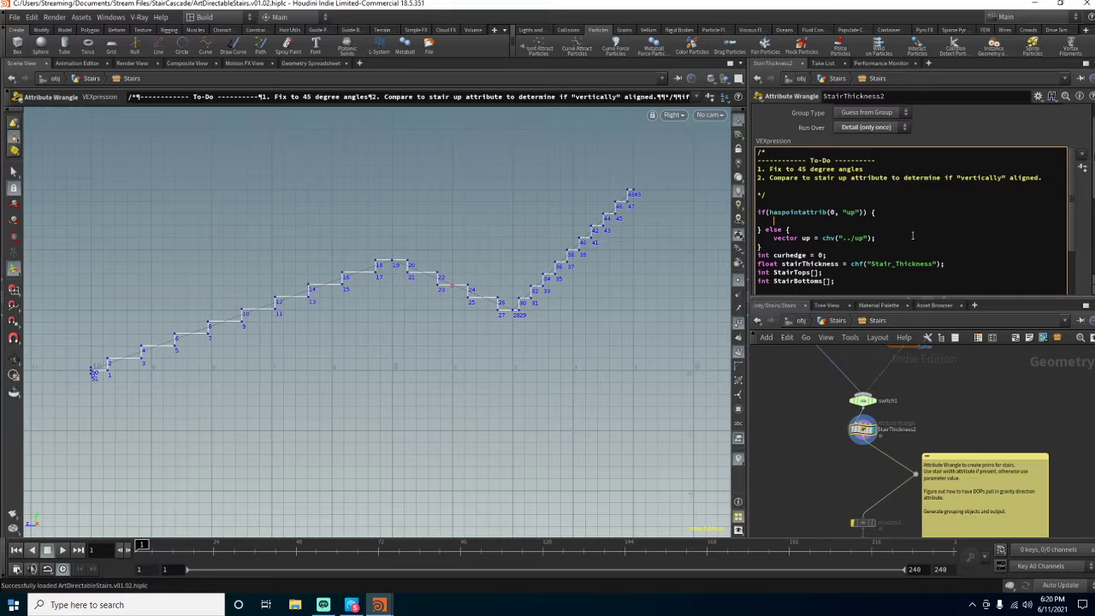
type("vecto")
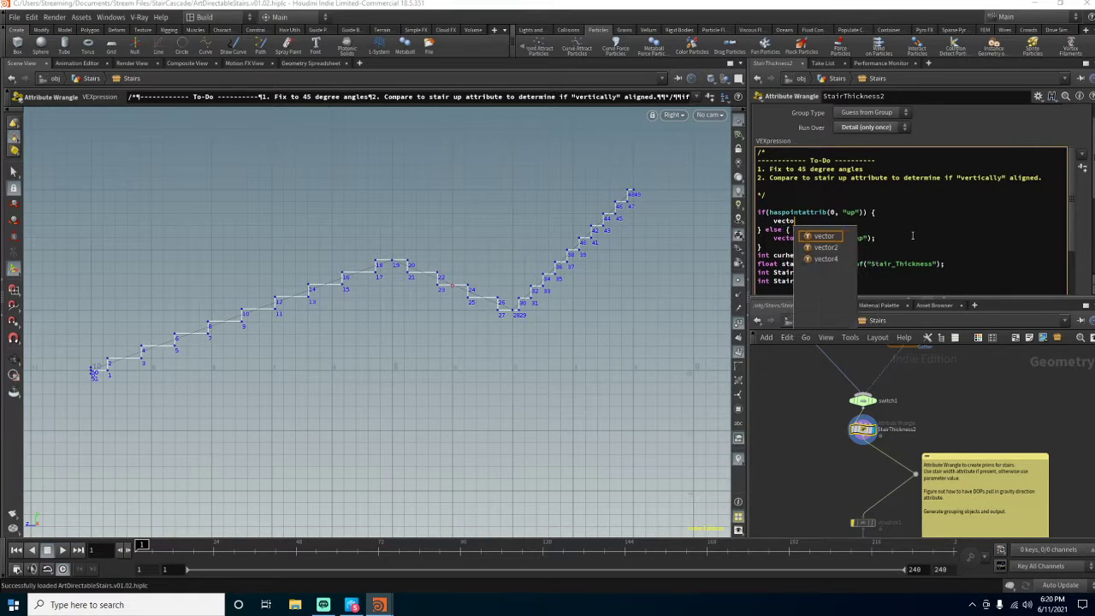
type("r up = ")
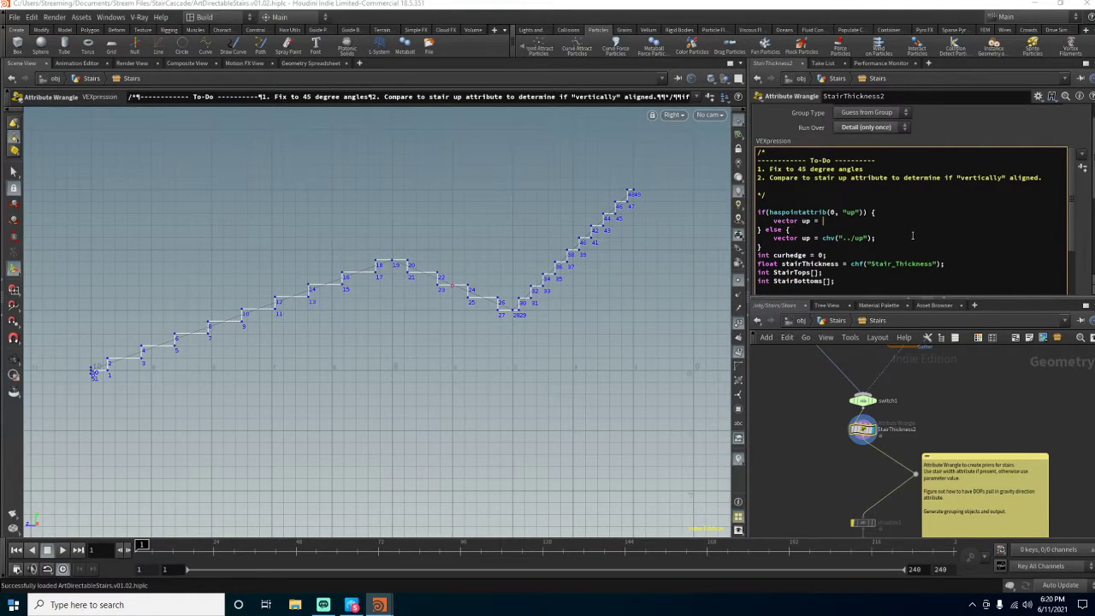
type("poin")
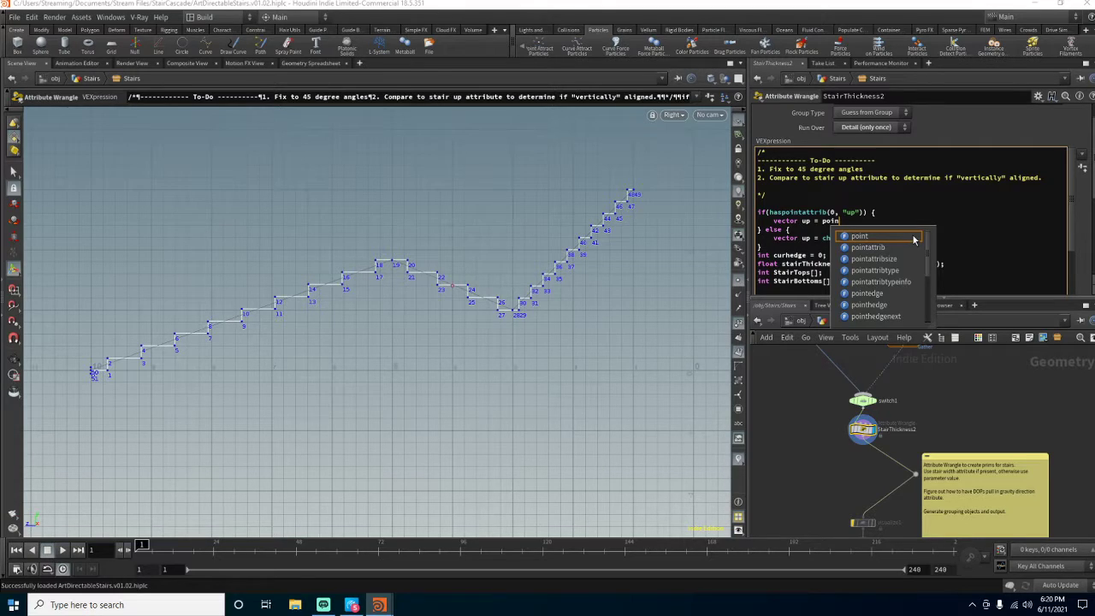
key("BackSpace")
key("BackSpace")
key("BackSpace")
key("BackSpace")
key("BackSpace")
key("BackSpace")
key("BackSpace")
key("BackSpace")
key("BackSpace")
key("BackSpace")
key("BackSpace")
key("BackSpace")
key("BackSpace")
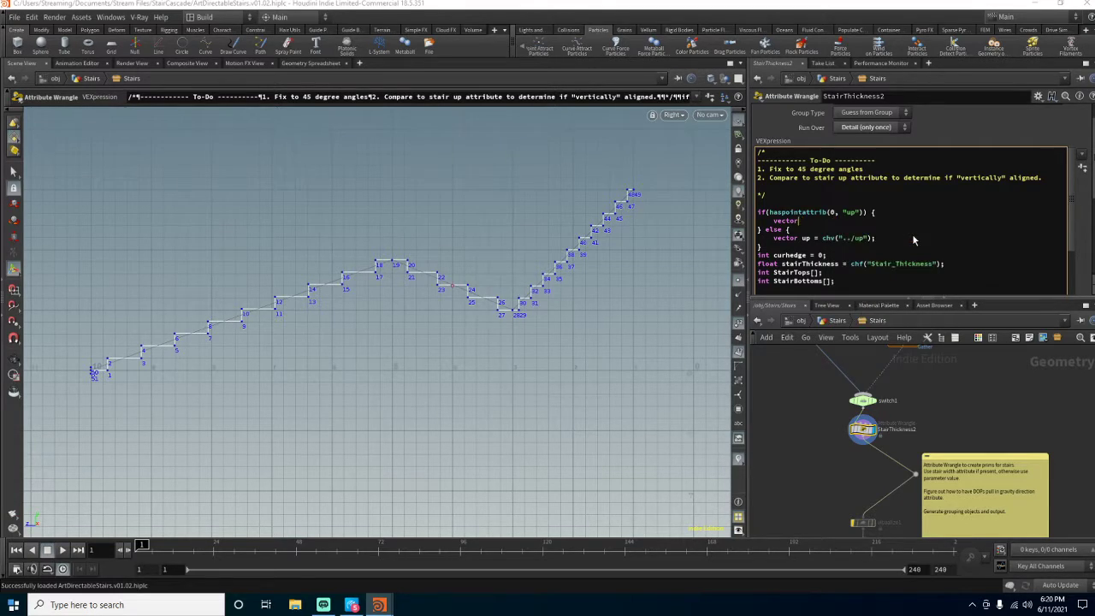
key("BackSpace")
key("BackSpace")
key("BackSpace")
- Replace the unfinished vector line in the haspointattrib if block with the debug line printf("Borked");
type("pri")
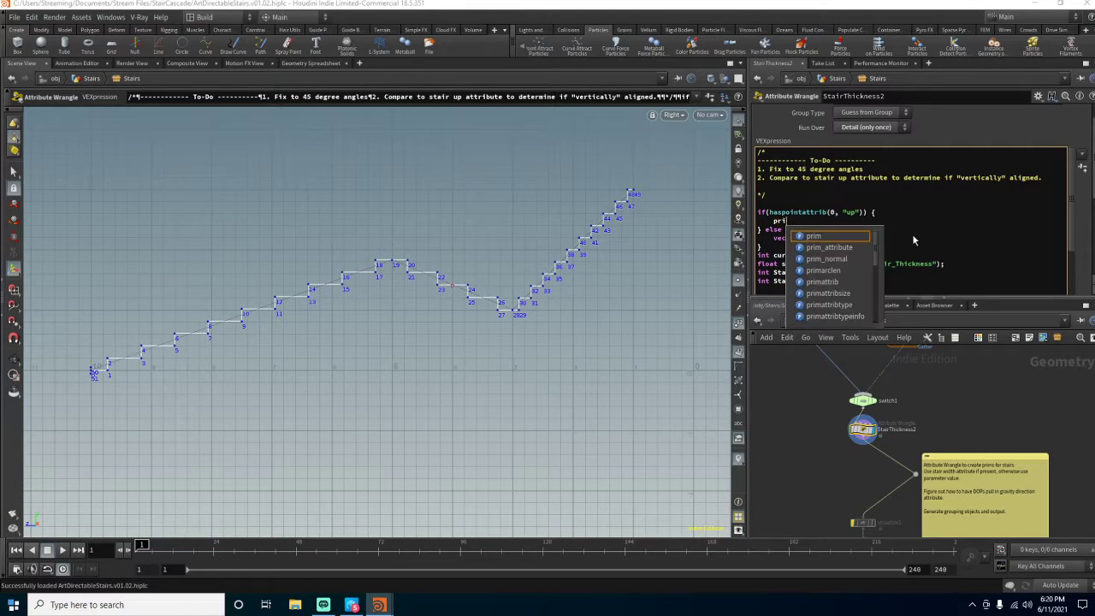
type("ntf(\"")
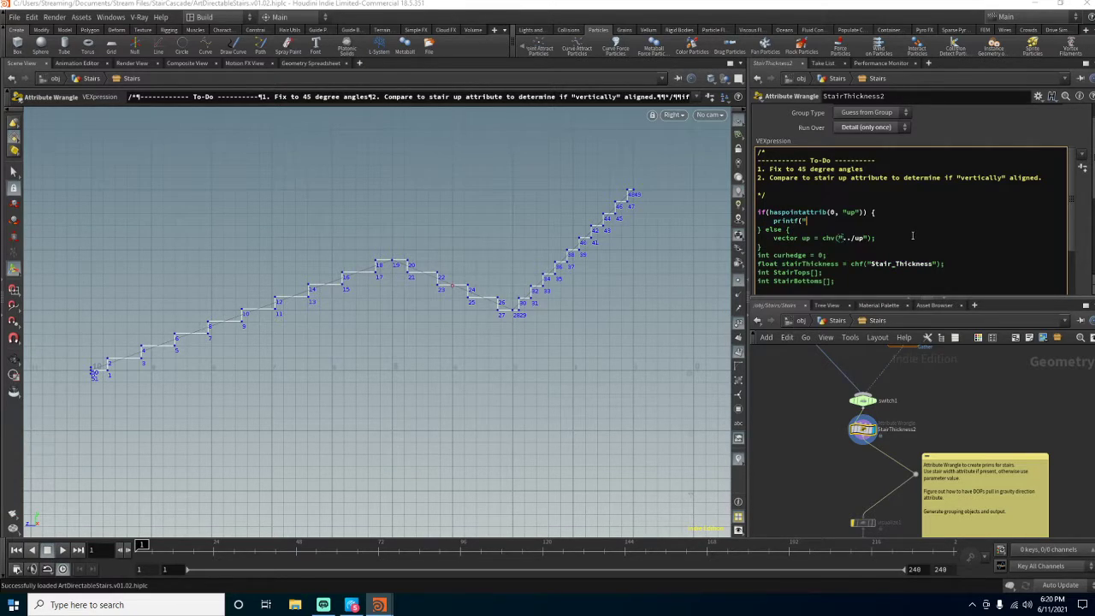
type("Borket")
type("\");")
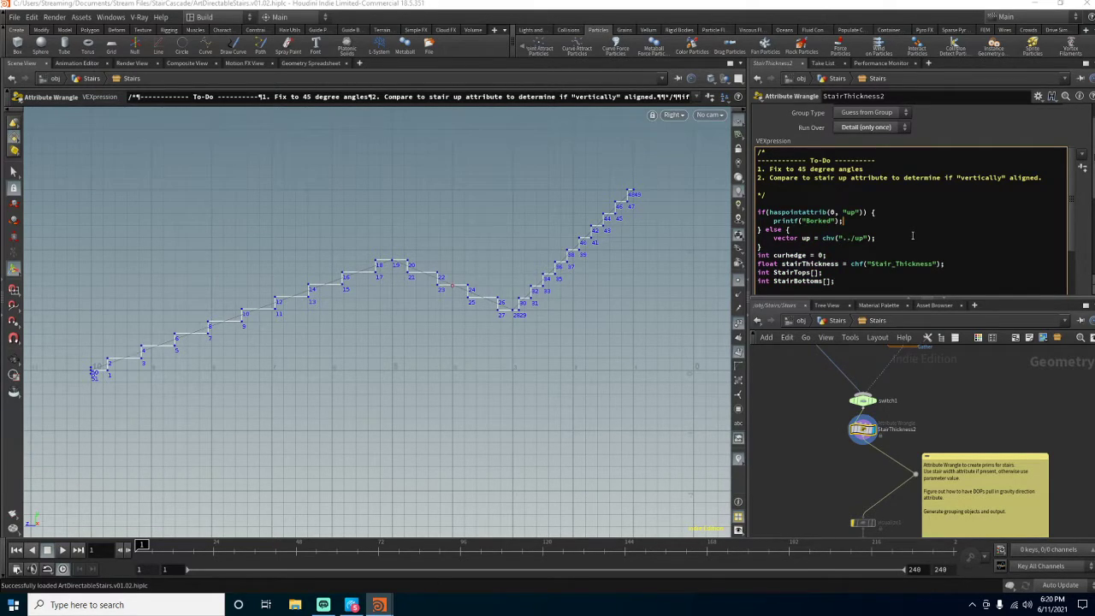
- Insert a new Attribute Wrangle between switch1 and StairThickness2 and start editing its VEXpression
mouse_move(865, 436)
left_mouse_down()
mouse_move(865, 455)
mouse_move(870, 421)
mouse_move(864, 427)
left_mouse_up()
key("Tab")
key("Escape")
left_click(879, 429)
left_click(865, 228)
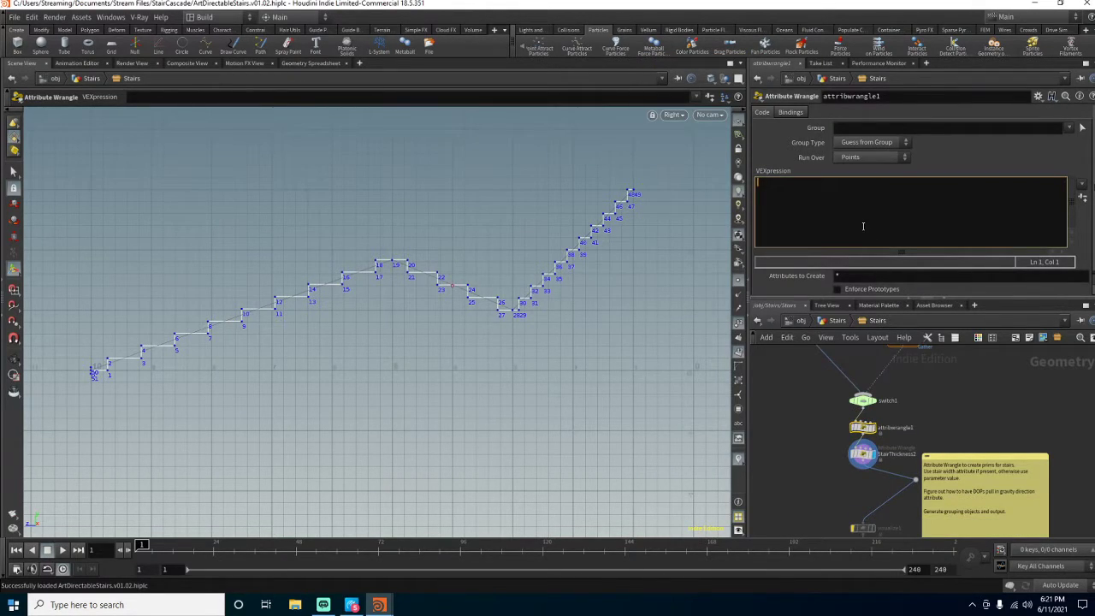
- Write v@up = set(1, 0, 0); in the new wrangle to add a point up attribute, and dismiss the console
type("v@up")
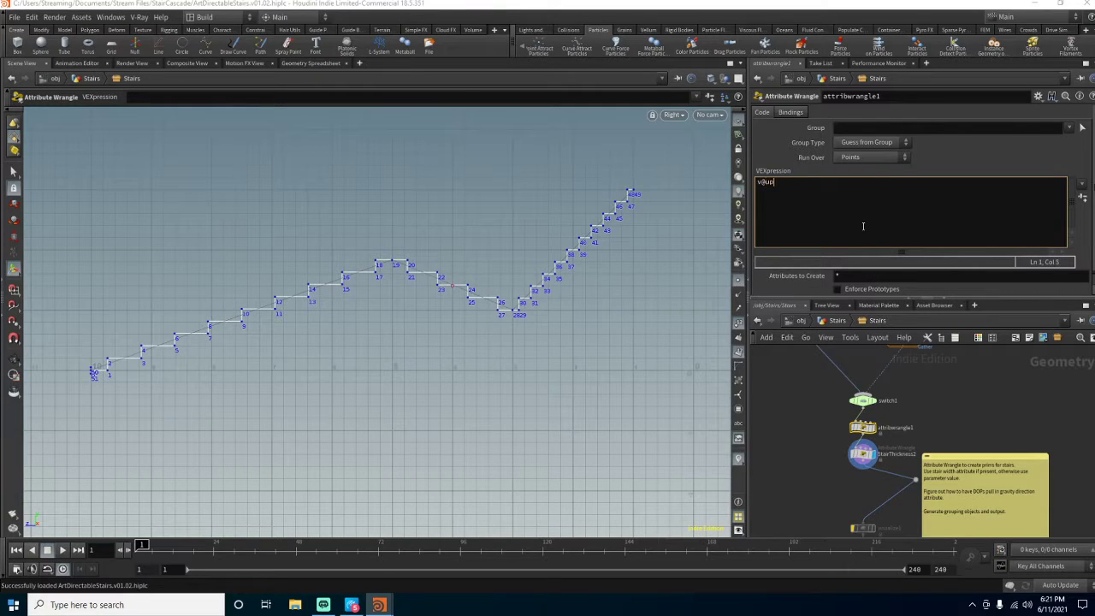
type(" = set(")
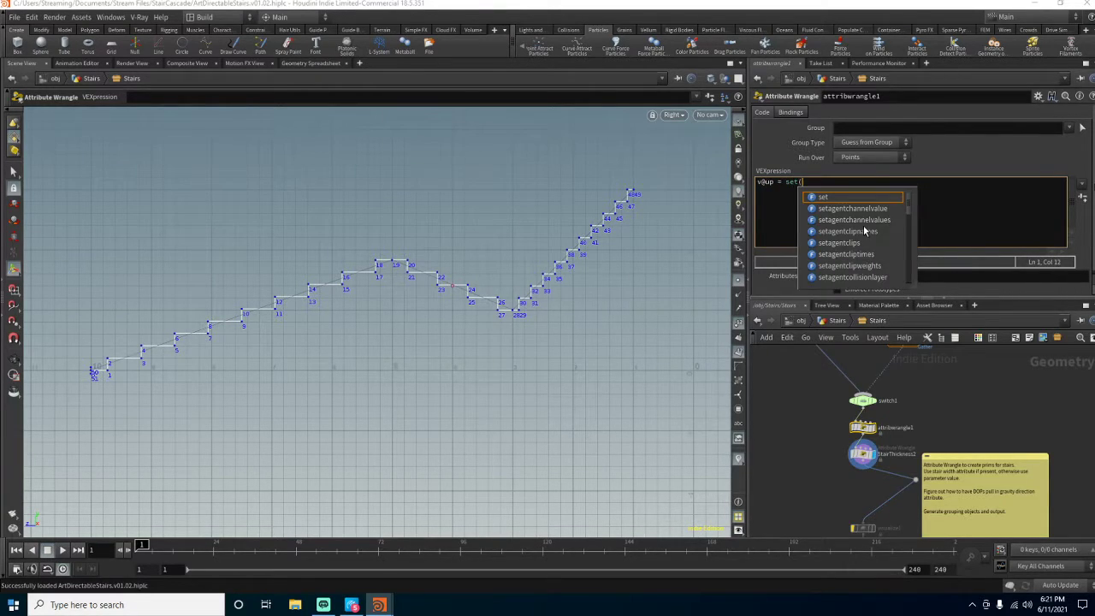
type("1, 0, 0);")
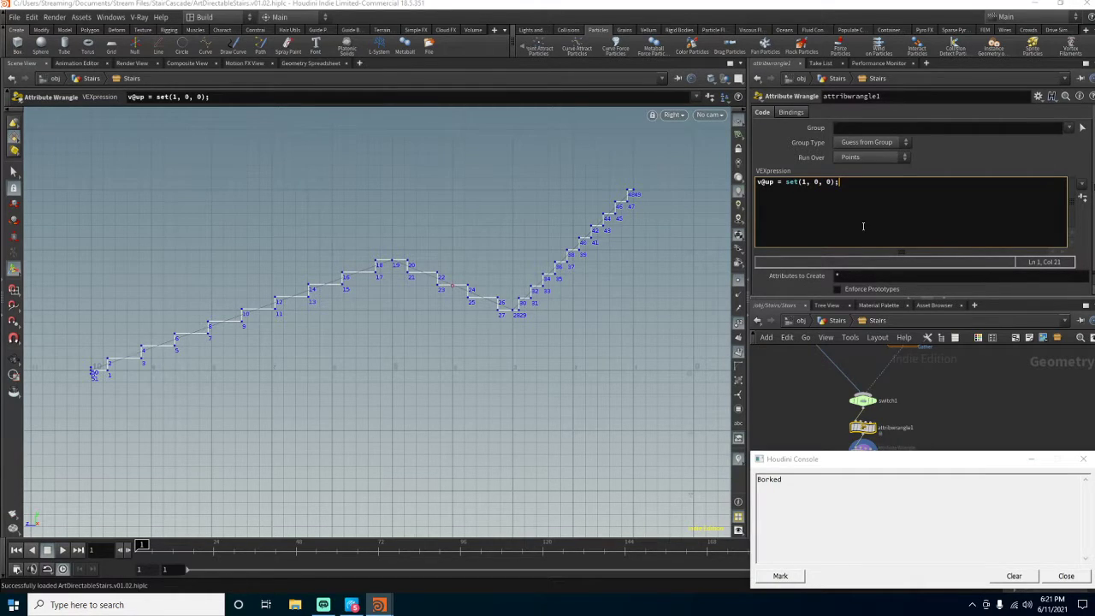
left_click(1066, 576)
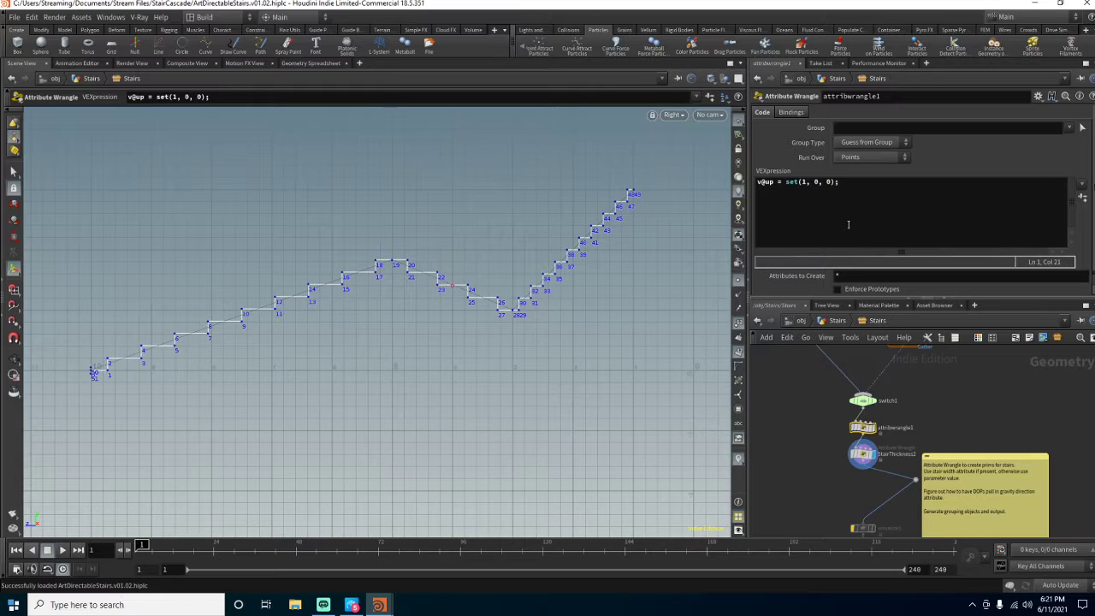
- Remove the printf("Borked"); debug line from StairThickness2's haspointattrib if block
left_click(855, 455)
left_click_drag(844, 220, 757, 221)
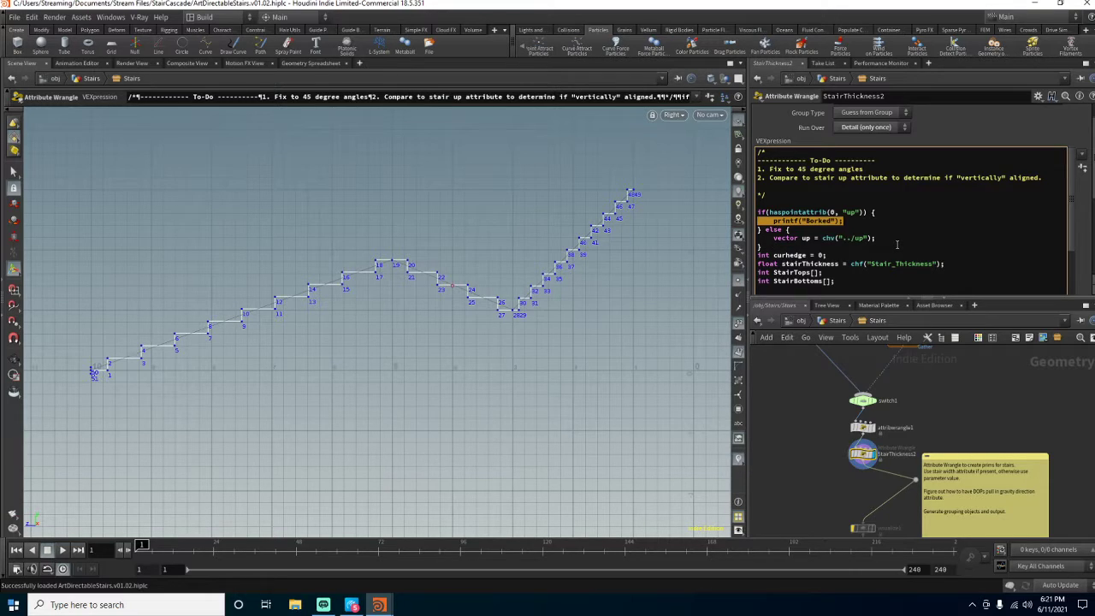
left_click_drag(860, 222, 774, 221)
key("BackSpace")
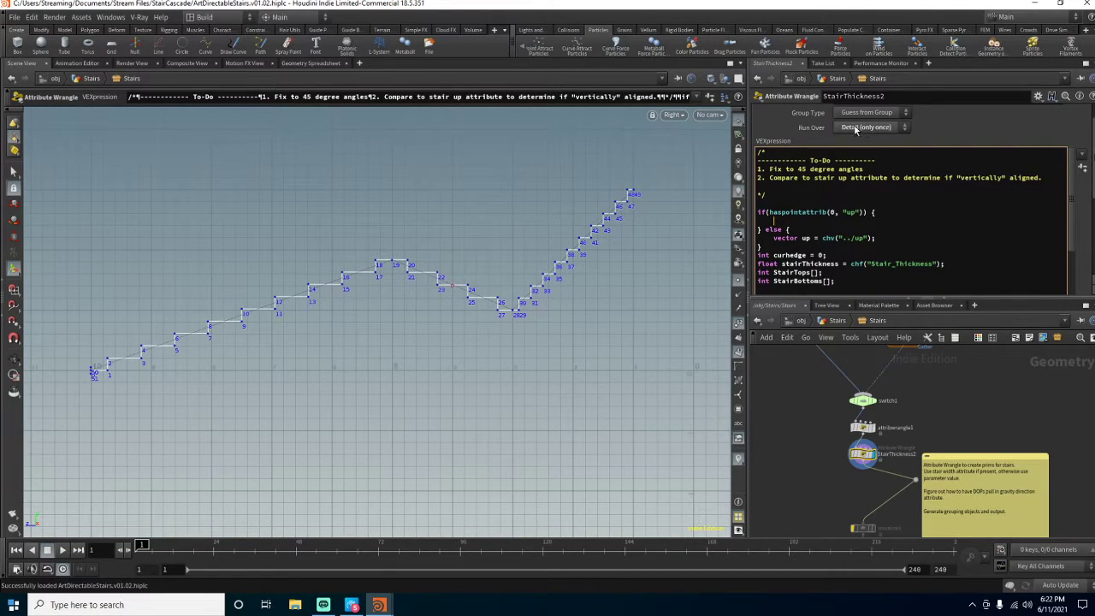
- Move the haspointattrib if/else block from above the variable declarations to the first lines inside the while(curhedge != -1) loop
scroll(821, 150, "down", 5)
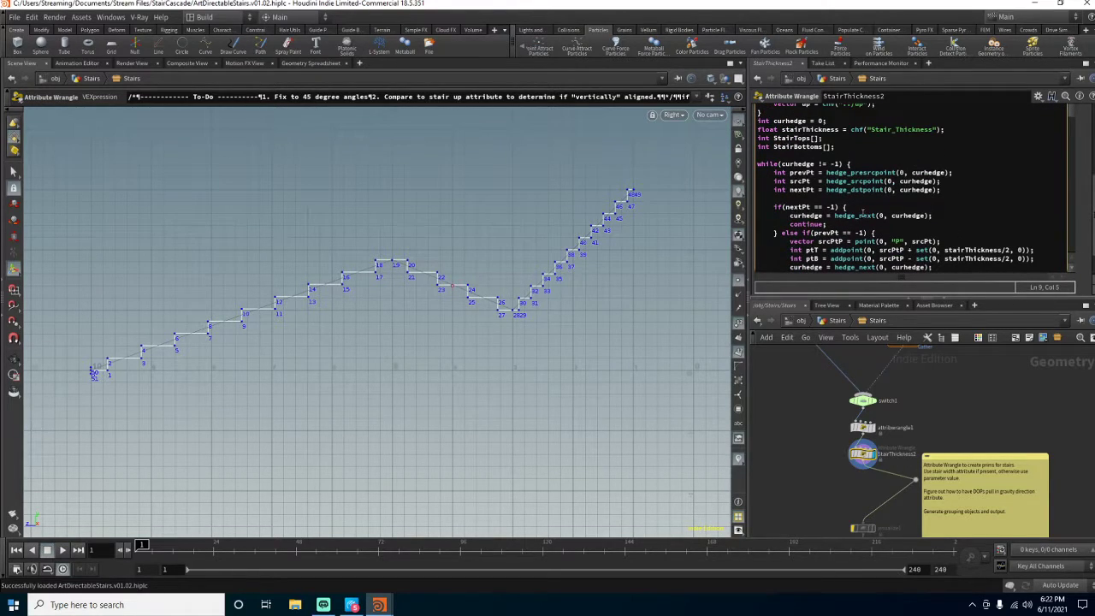
scroll(862, 216, "up", 3)
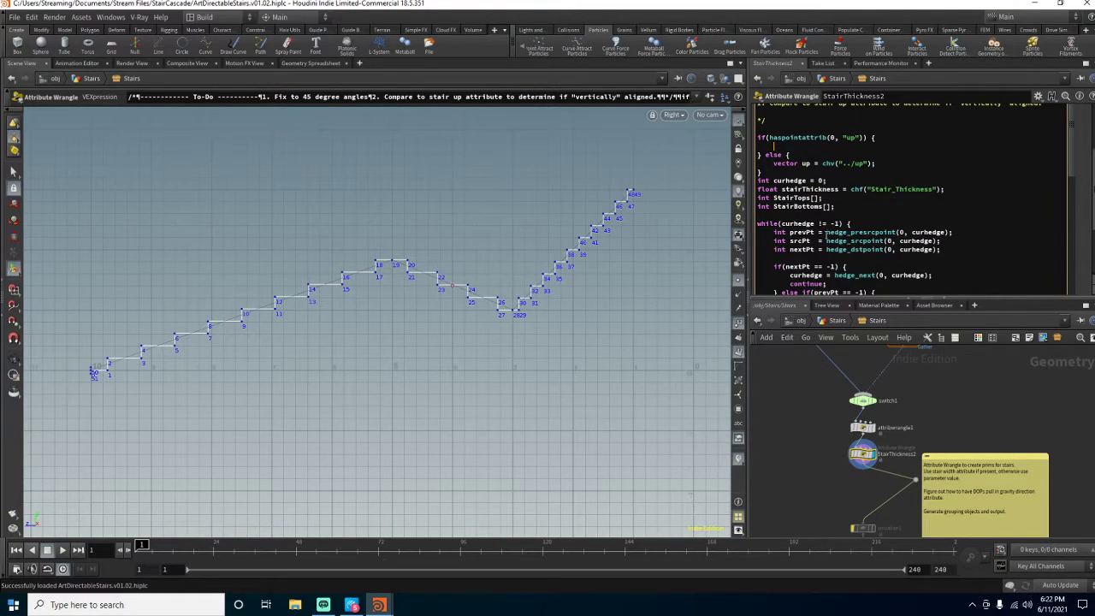
left_click_drag(773, 175, 753, 138)
key("ctrl+c")
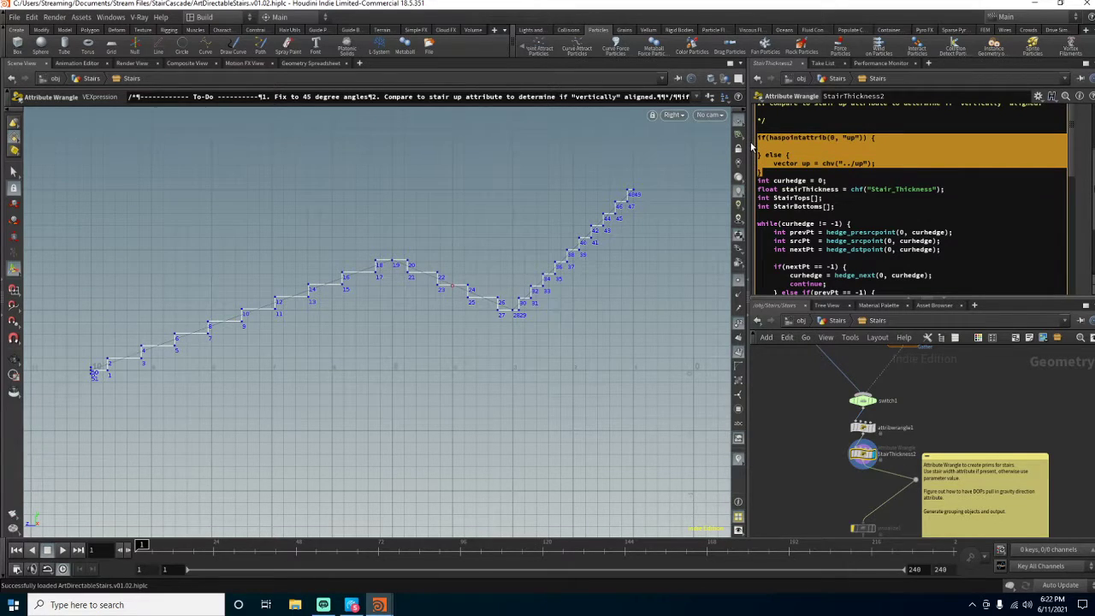
key("Delete")
left_click(850, 182)
key("Return")
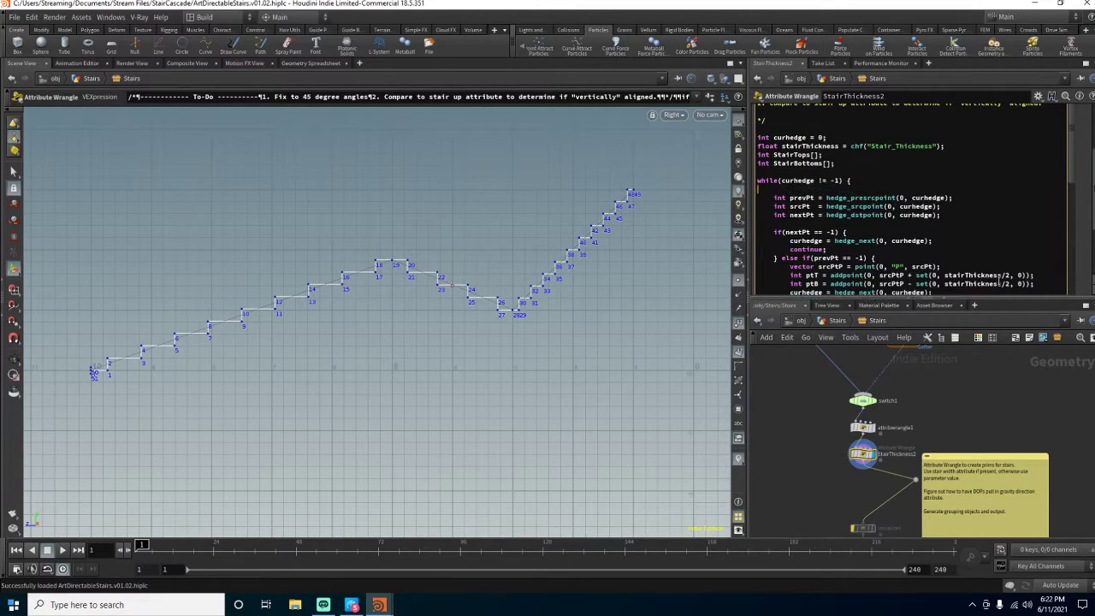
key("ctrl+v")
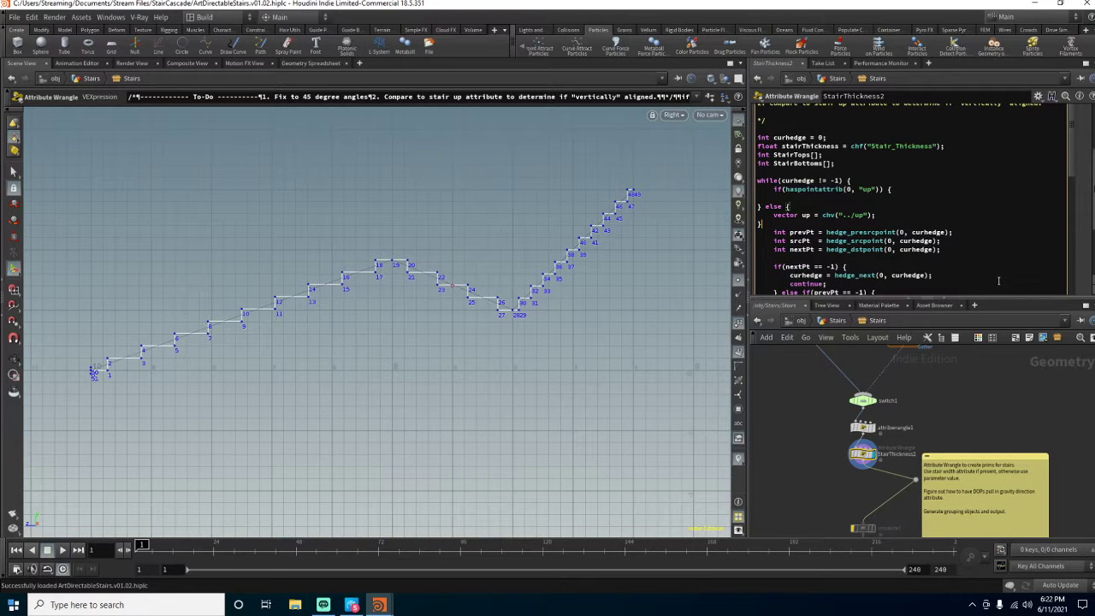
- Indent the moved else block by one level so it lines up with its if statement inside the while loop
left_click_drag(758, 224, 757, 208)
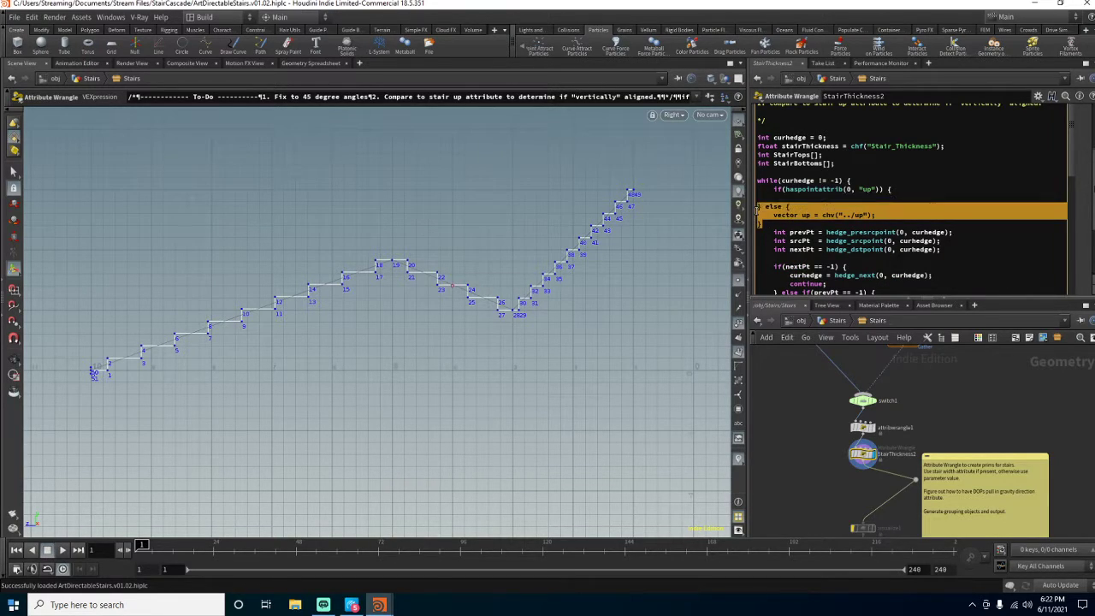
key("Tab")
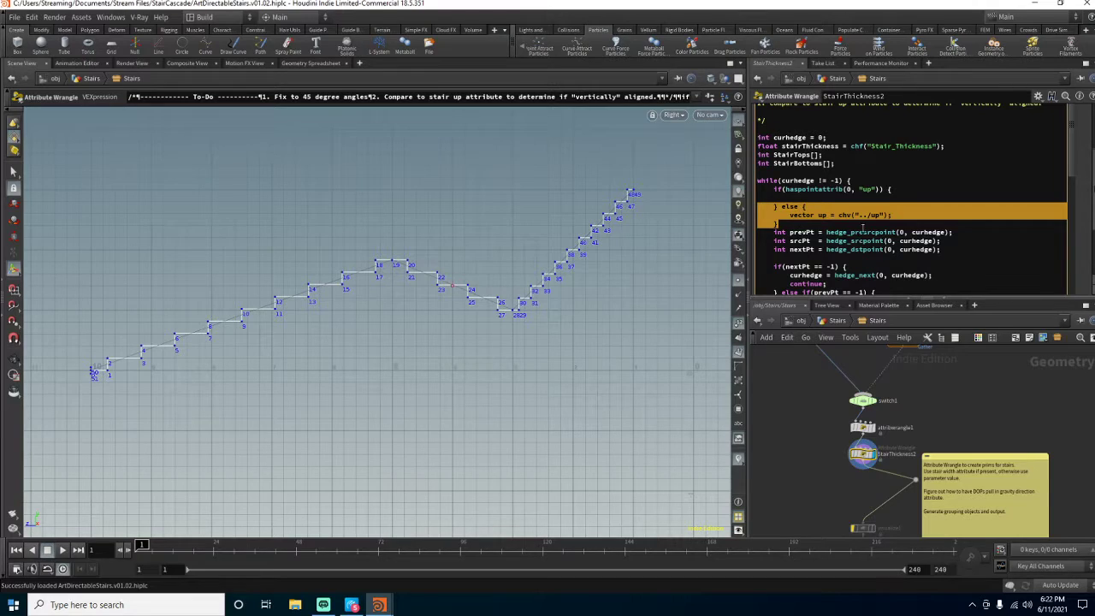
left_click(863, 226)
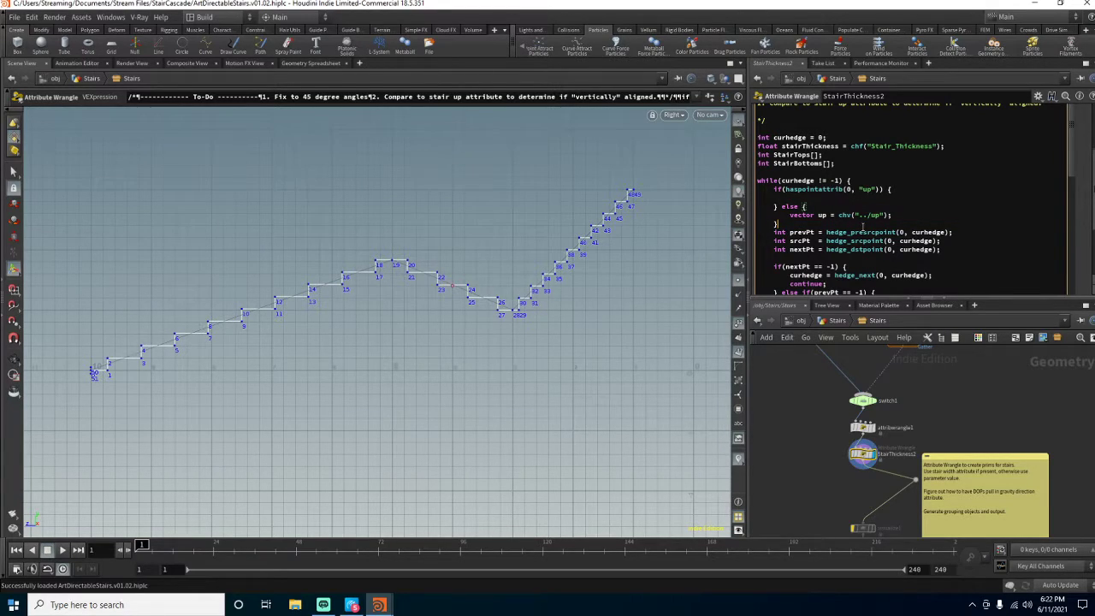
- Cut the lines from vector prevPtP through the c1.z near-zero check out of the while loop's final else block
left_click(848, 196)
scroll(860, 226, "down", 1)
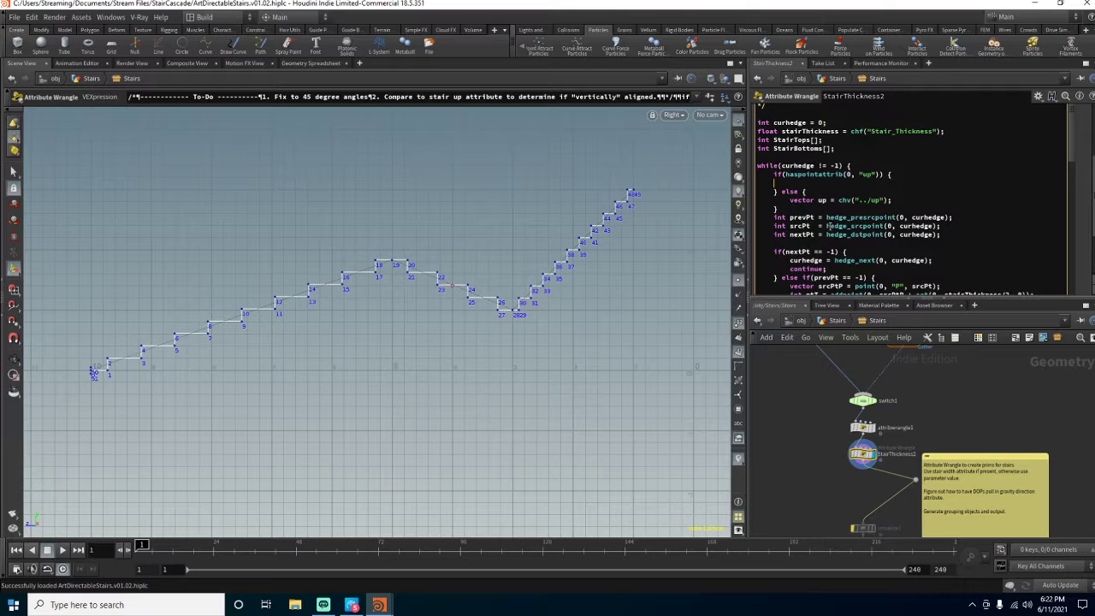
scroll(829, 227, "down", 10)
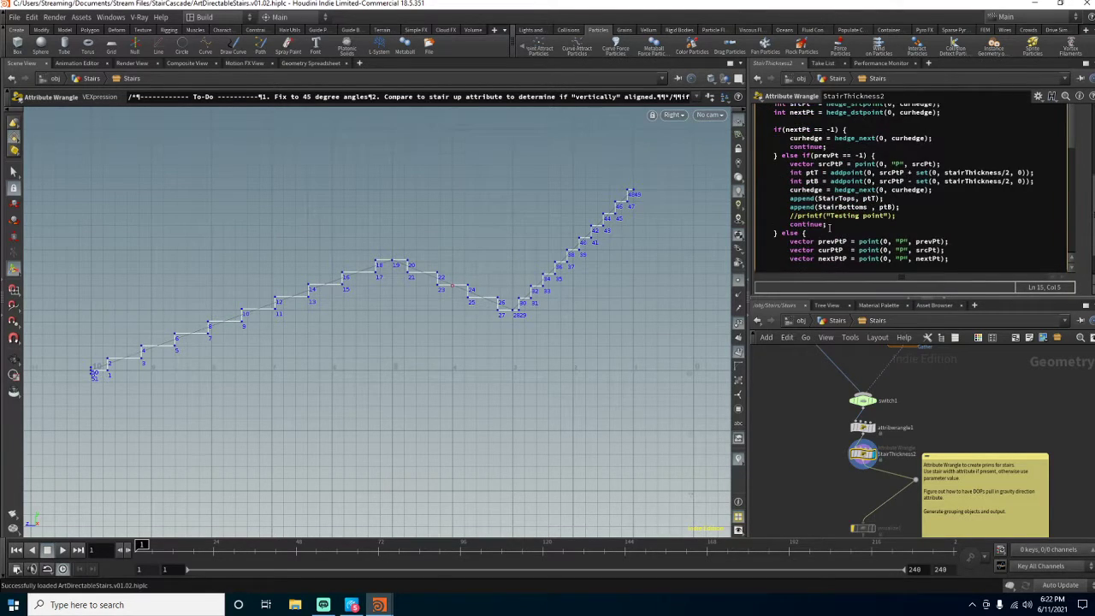
scroll(829, 227, "up", 3)
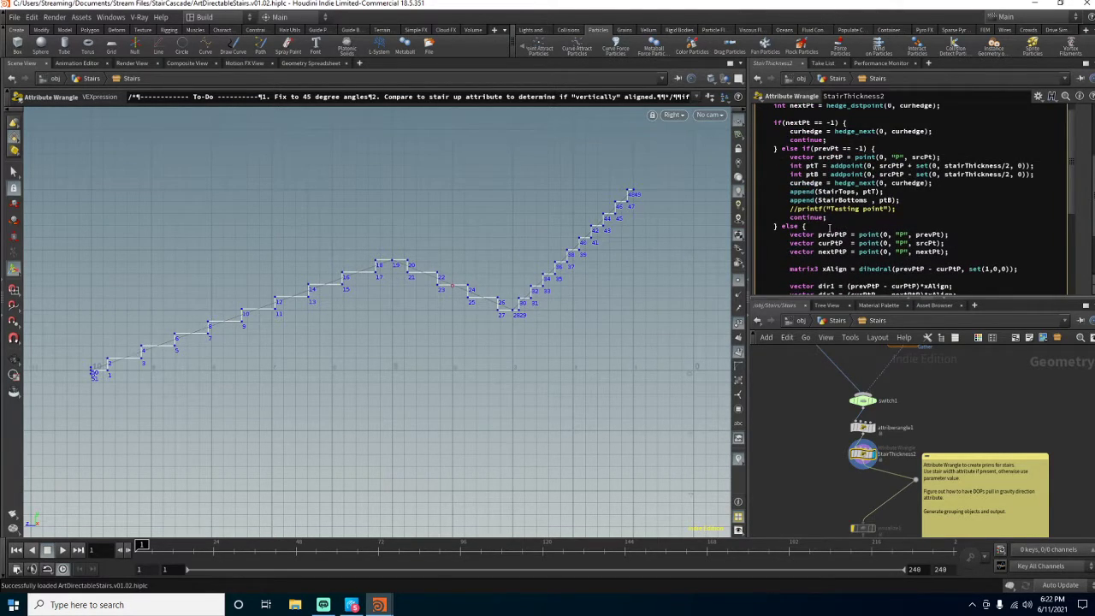
scroll(828, 227, "down", 7)
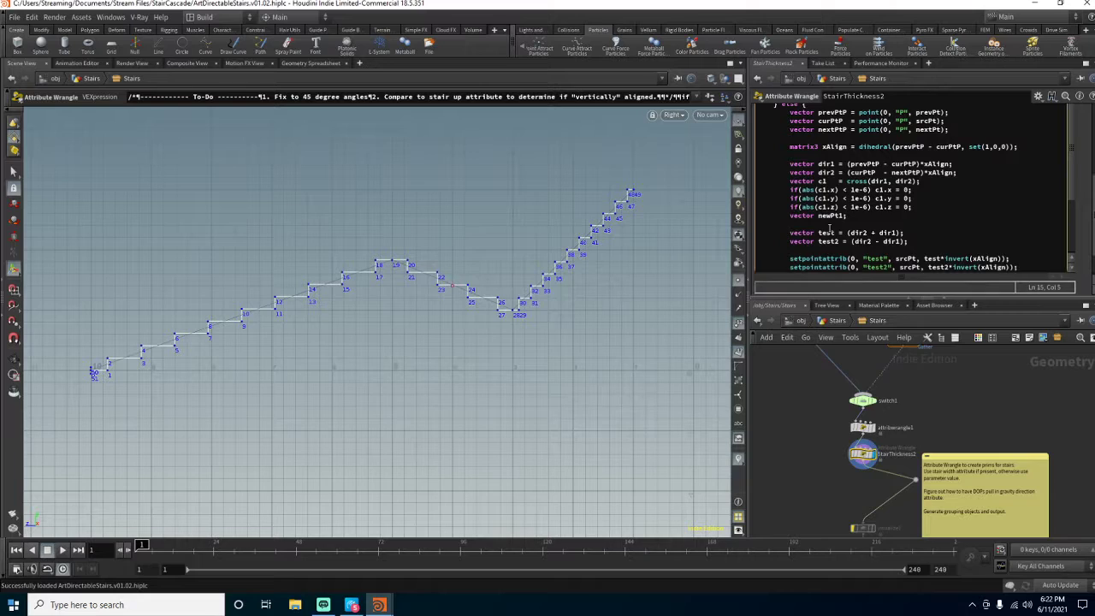
scroll(830, 229, "up", 2)
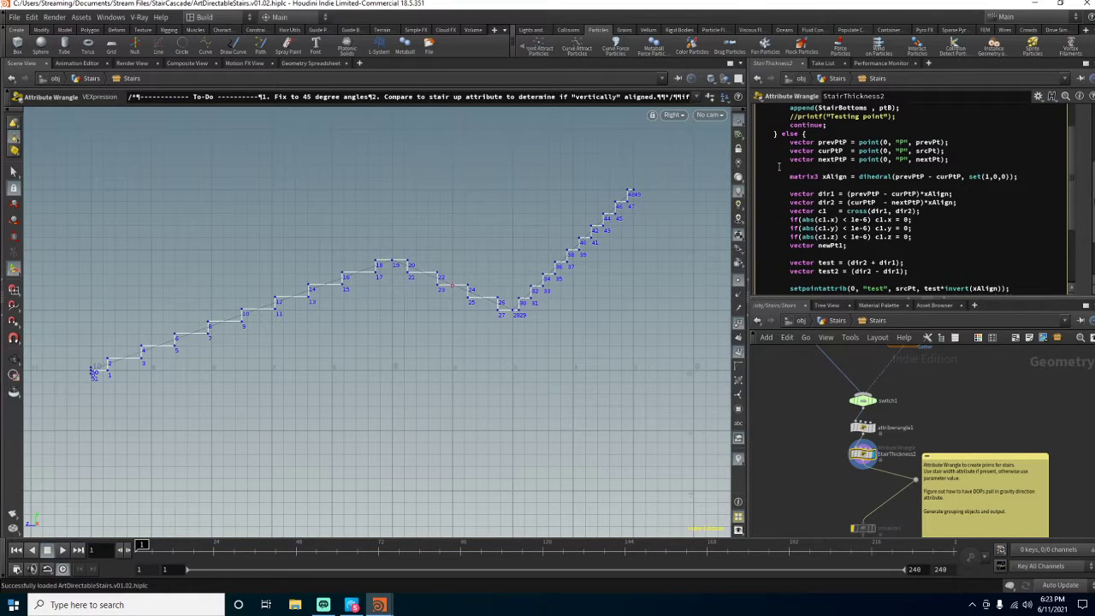
left_click_drag(760, 140, 743, 248)
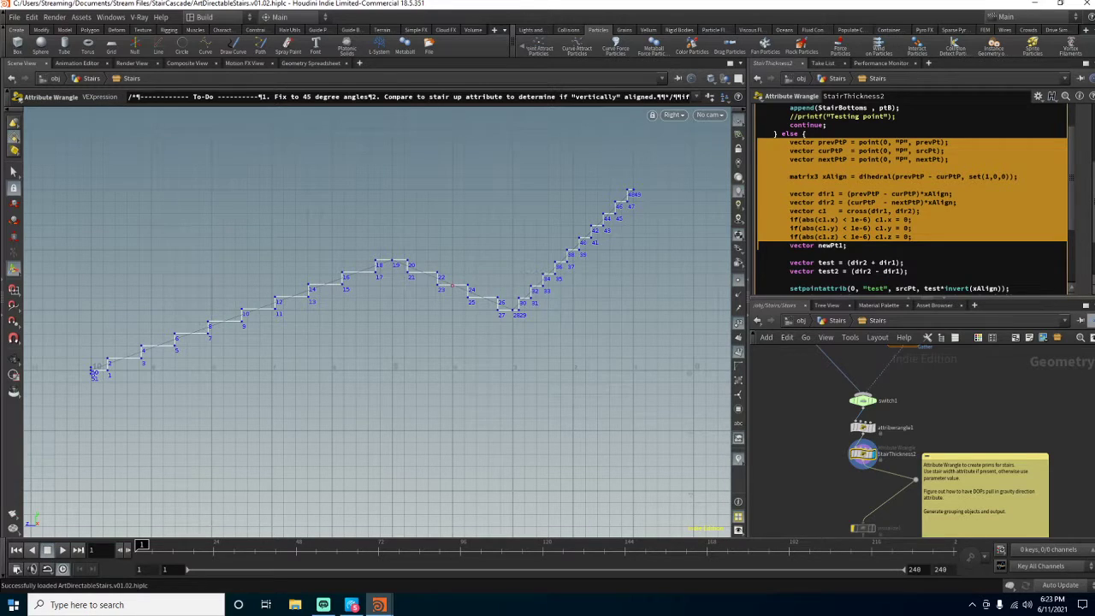
scroll(965, 214, "up", 4)
scroll(964, 214, "up", 3)
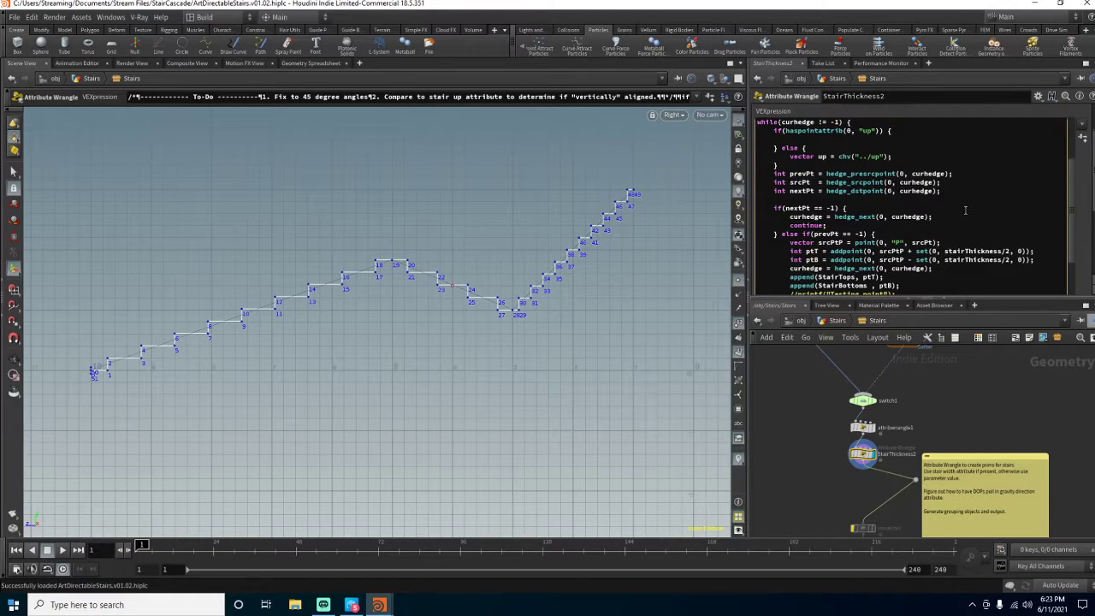
scroll(965, 209, "up", 2)
scroll(966, 209, "down", 4)
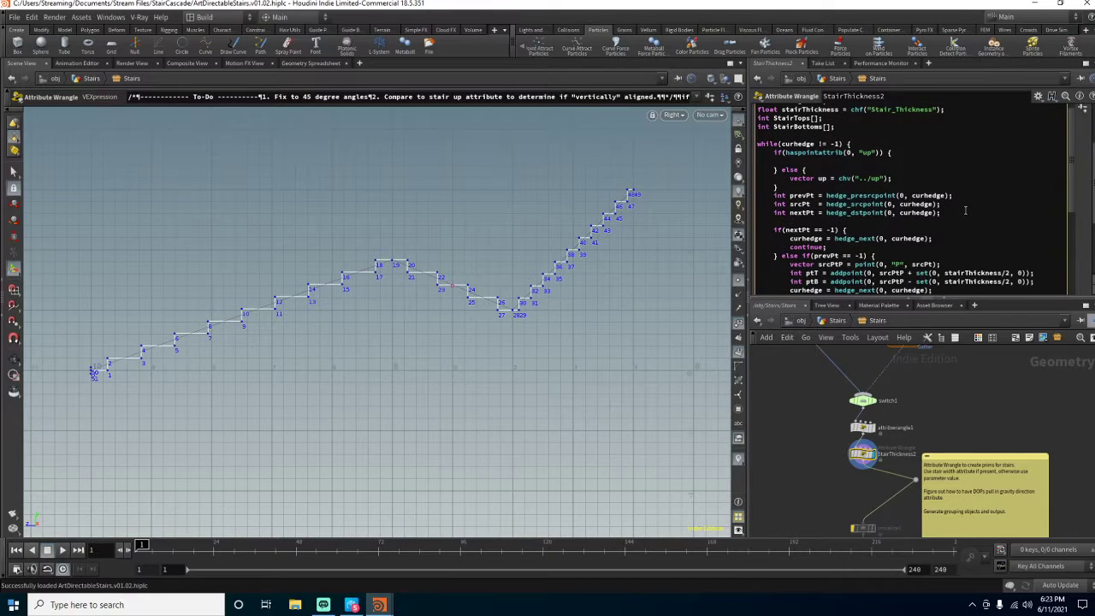
left_click_drag(950, 258, 788, 242)
scroll(789, 244, "down", 5)
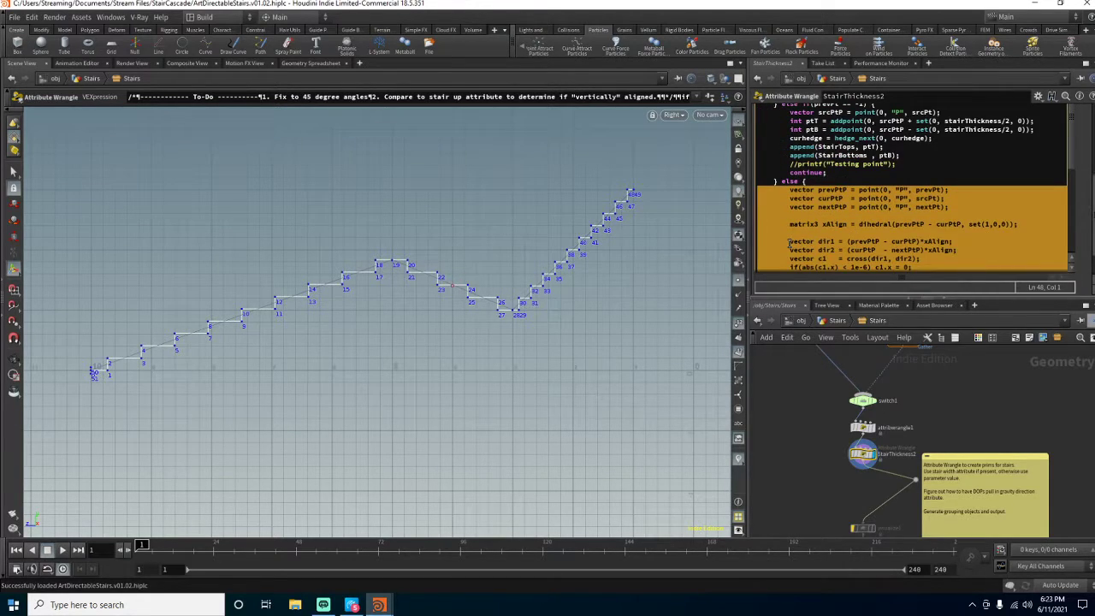
key("ctrl+x")
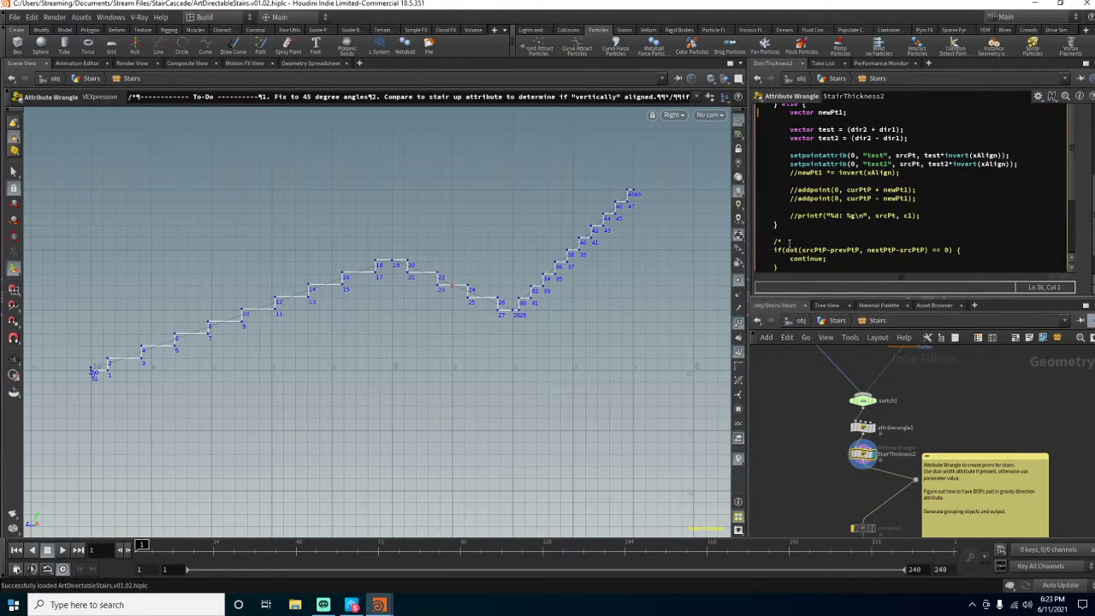
scroll(789, 243, "up", 6)
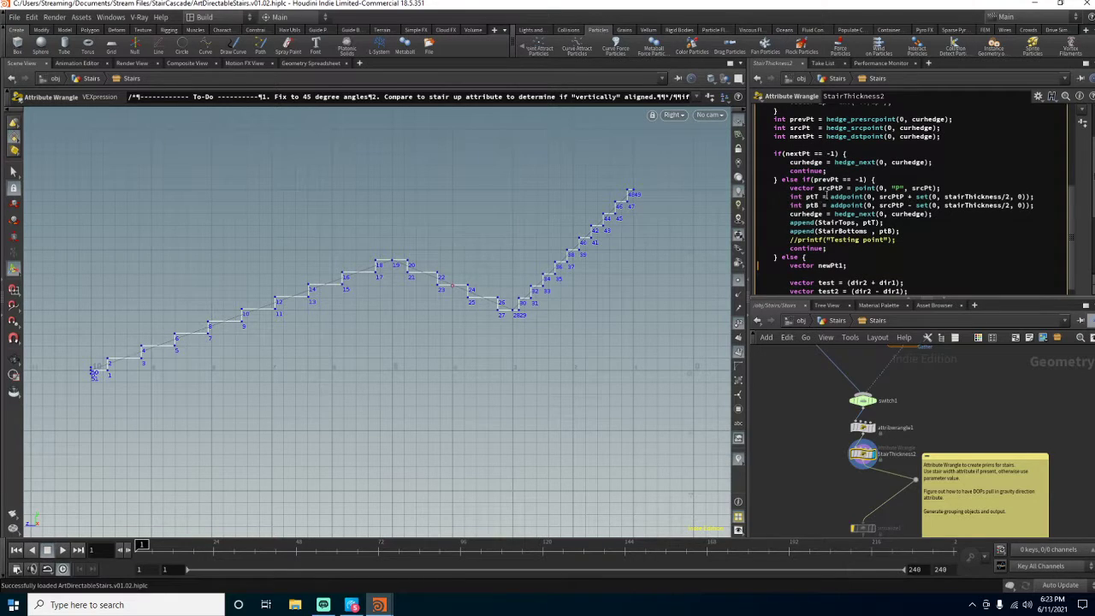